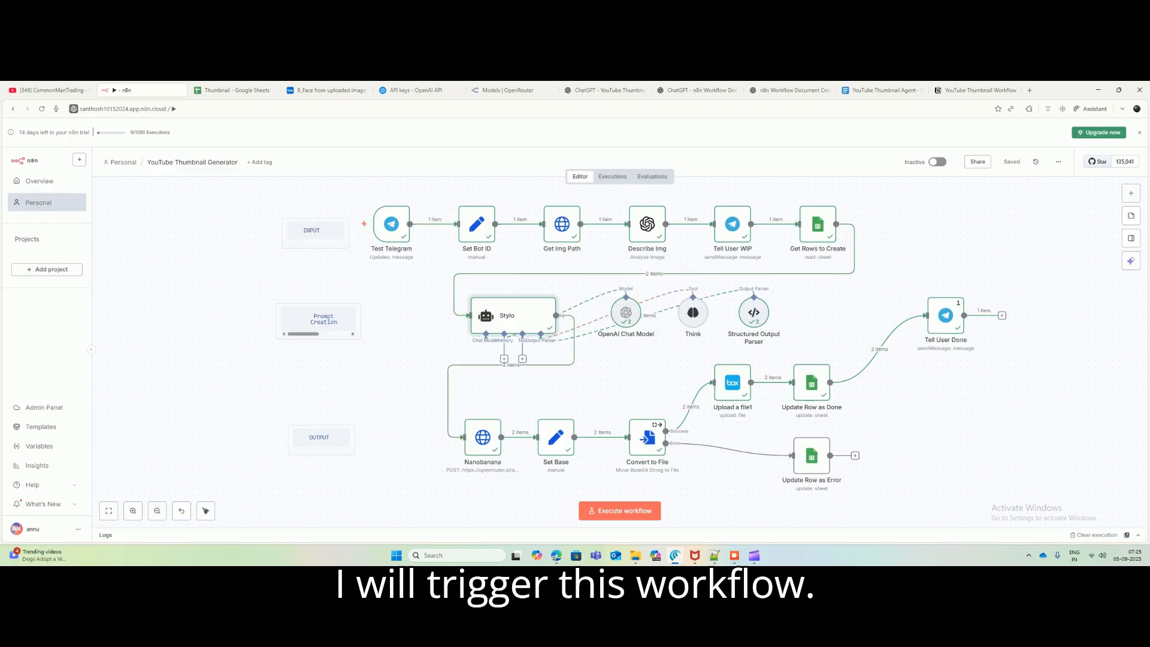
# Step: Set the status of row 10 in the Thumbnail Google Sheet to create
pyautogui.click(233, 89)
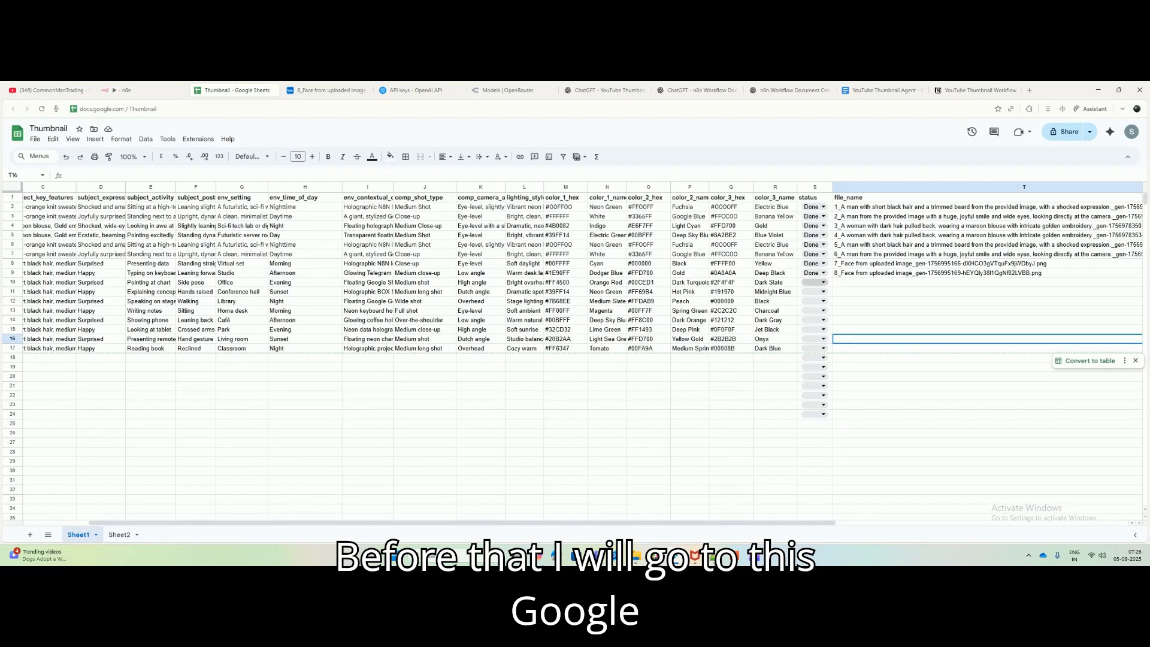
pyautogui.click(823, 283)
pyautogui.click(813, 294)
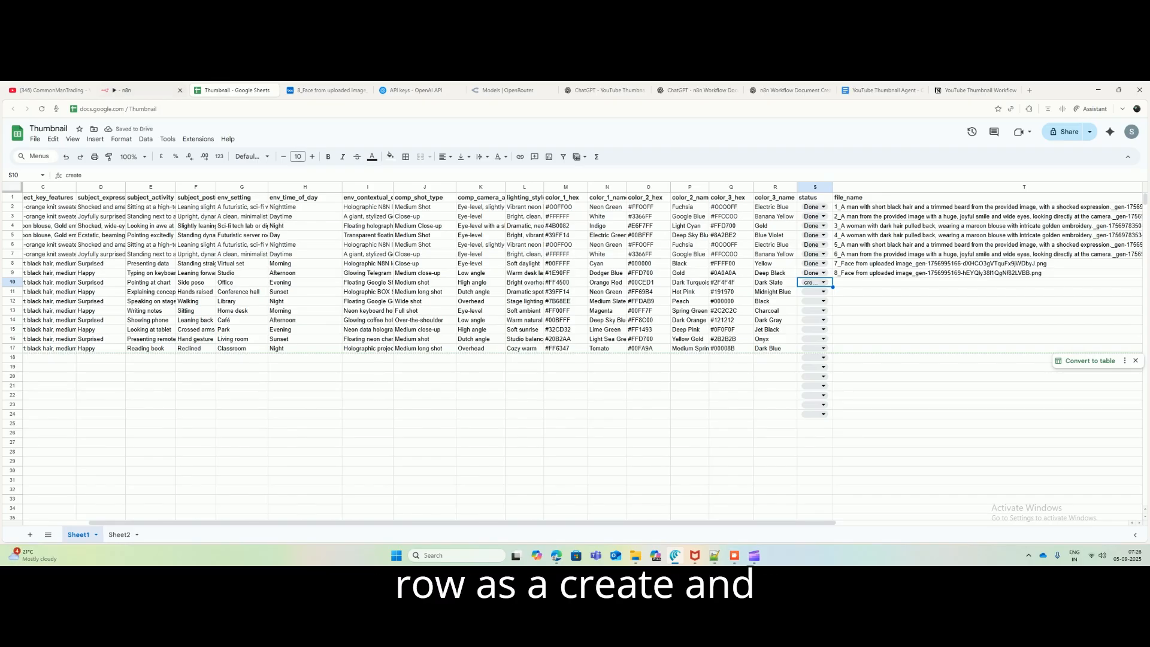
# Step: Switch to Box and close the open image preview to review the files in the Tumbnails folder
pyautogui.click(138, 90)
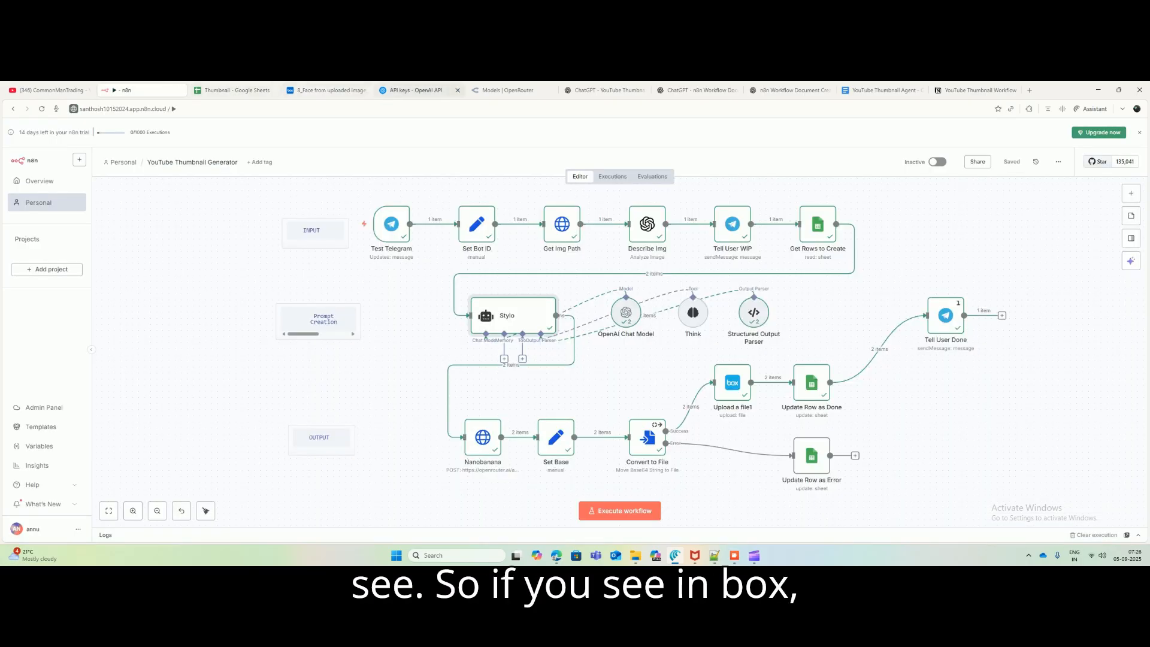
pyautogui.click(327, 89)
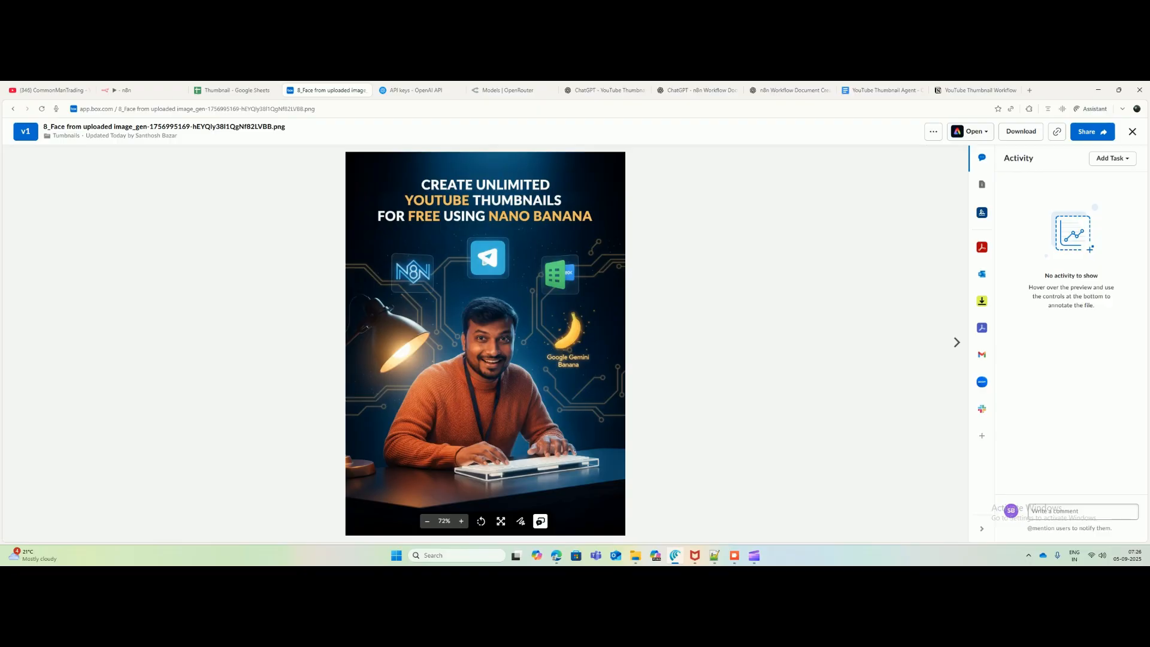
pyautogui.click(1132, 131)
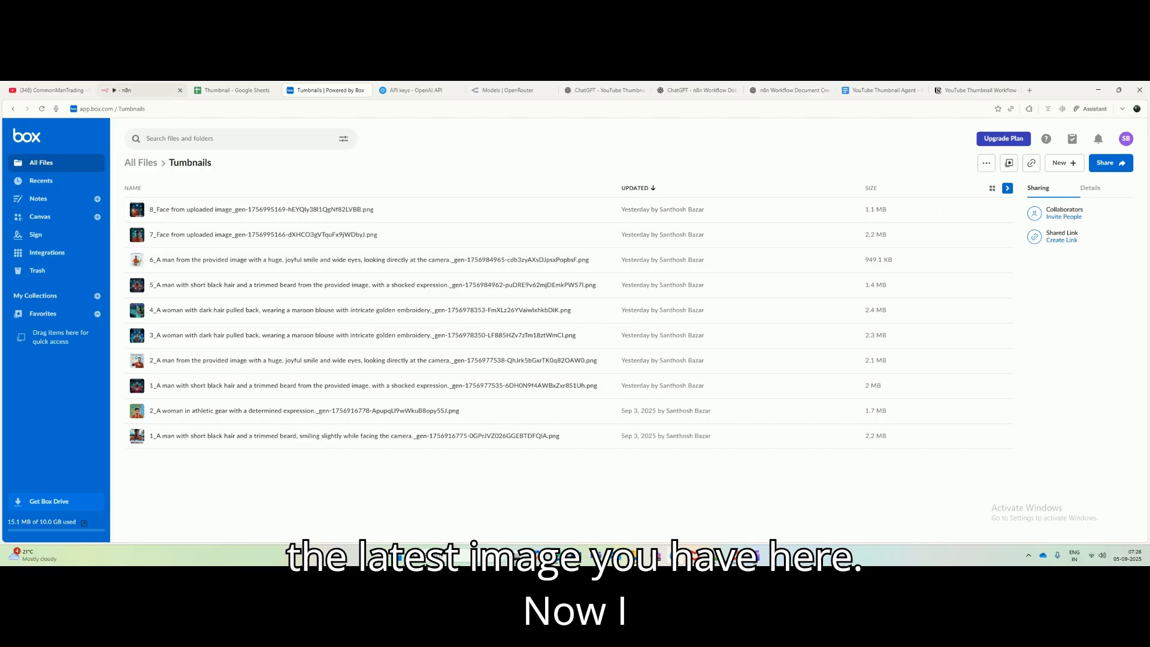
# Step: Execute the YouTube Thumbnail Generator workflow in n8n
pyautogui.click(141, 90)
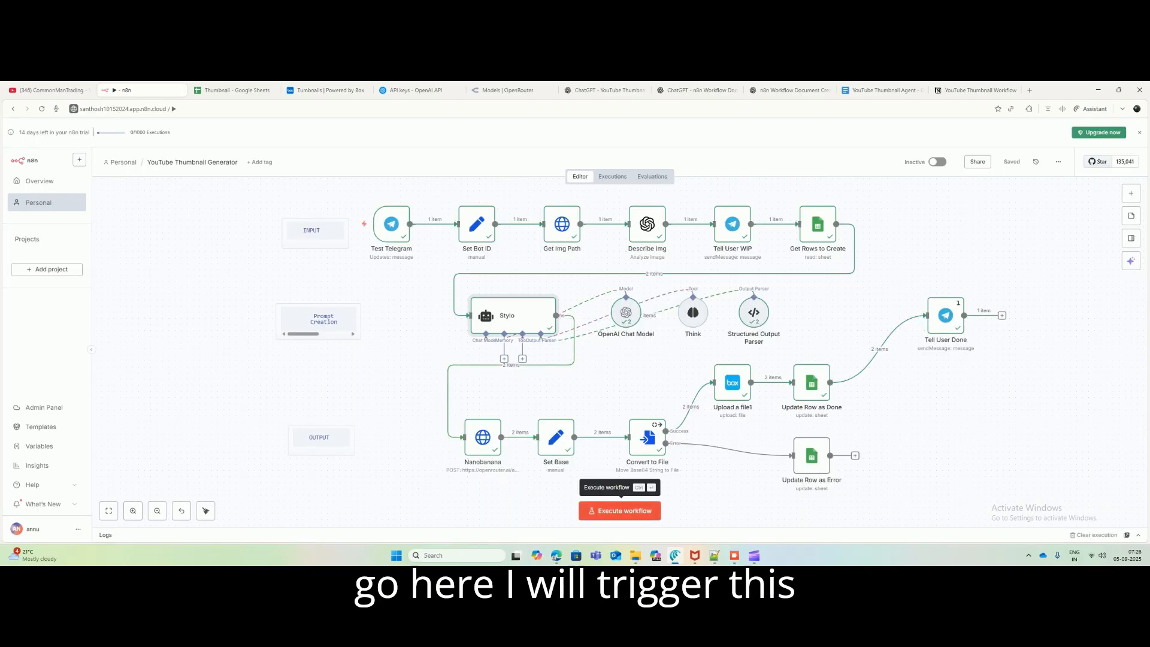
pyautogui.click(619, 510)
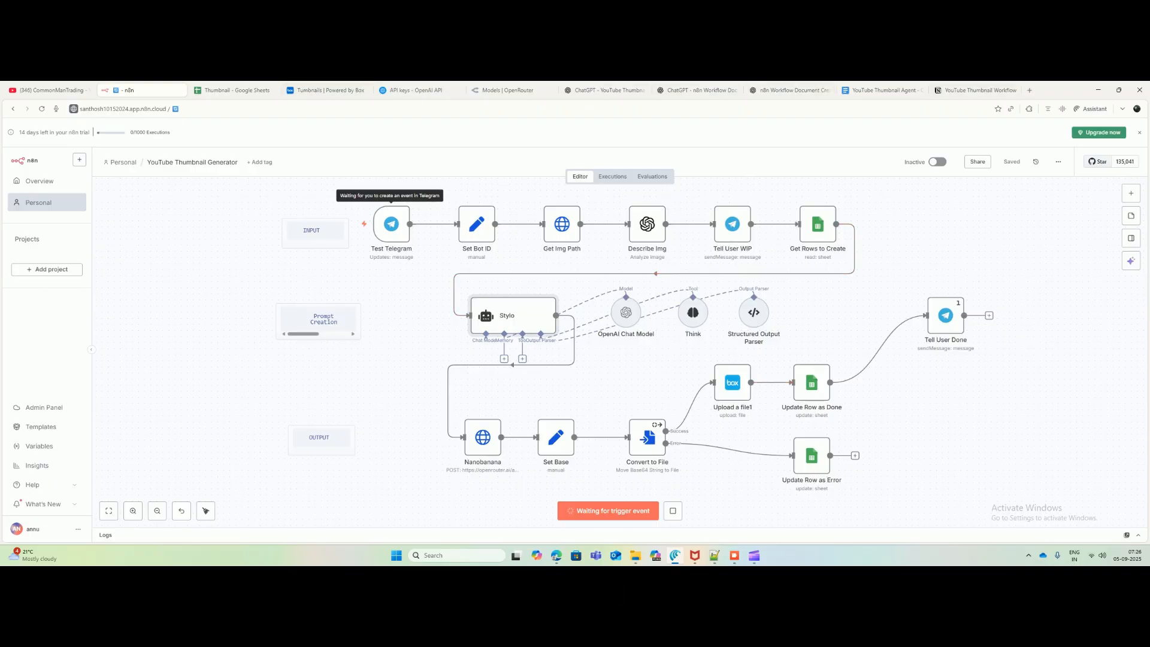
# Step: In Telegram Web, forward the latest photo message with the thumbnail request to YouTubeThumbNailCreator_Bot again
pyautogui.moveTo(1149, 108); pyautogui.dragTo(470, 173)
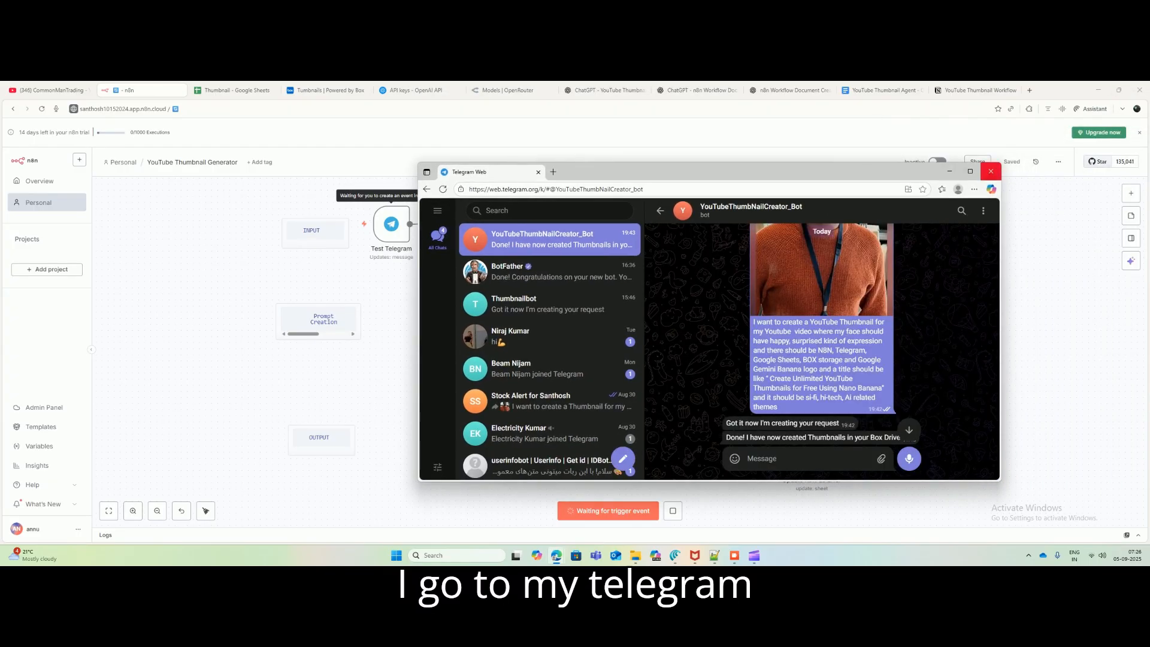
pyautogui.click(970, 172)
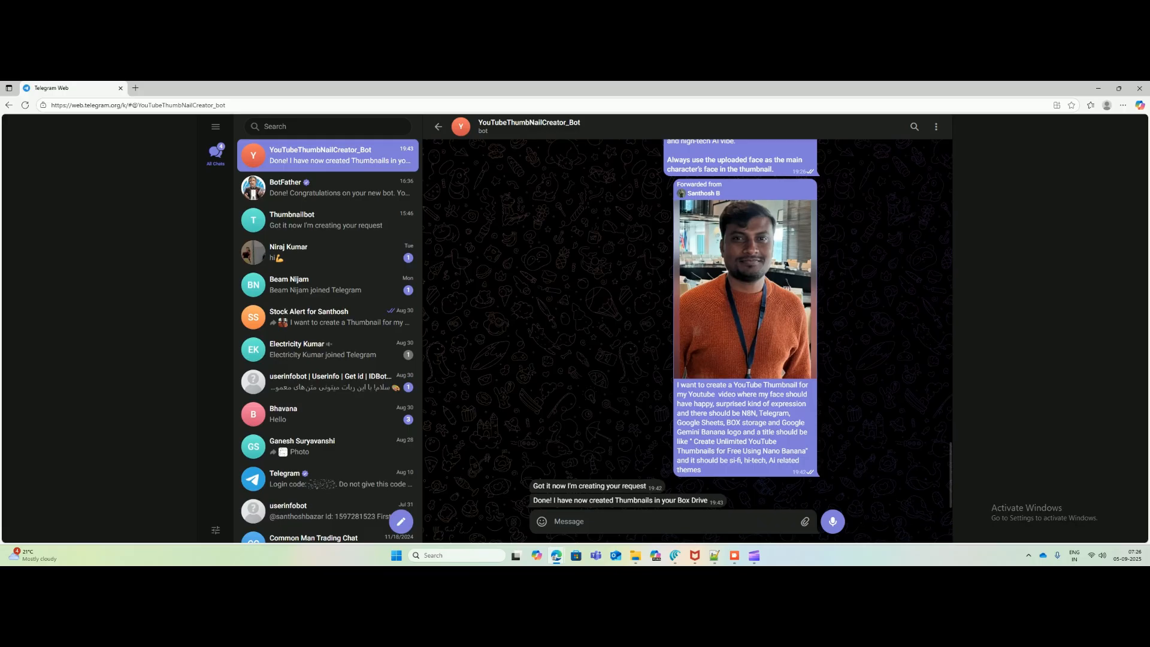
pyautogui.rightClick(759, 416)
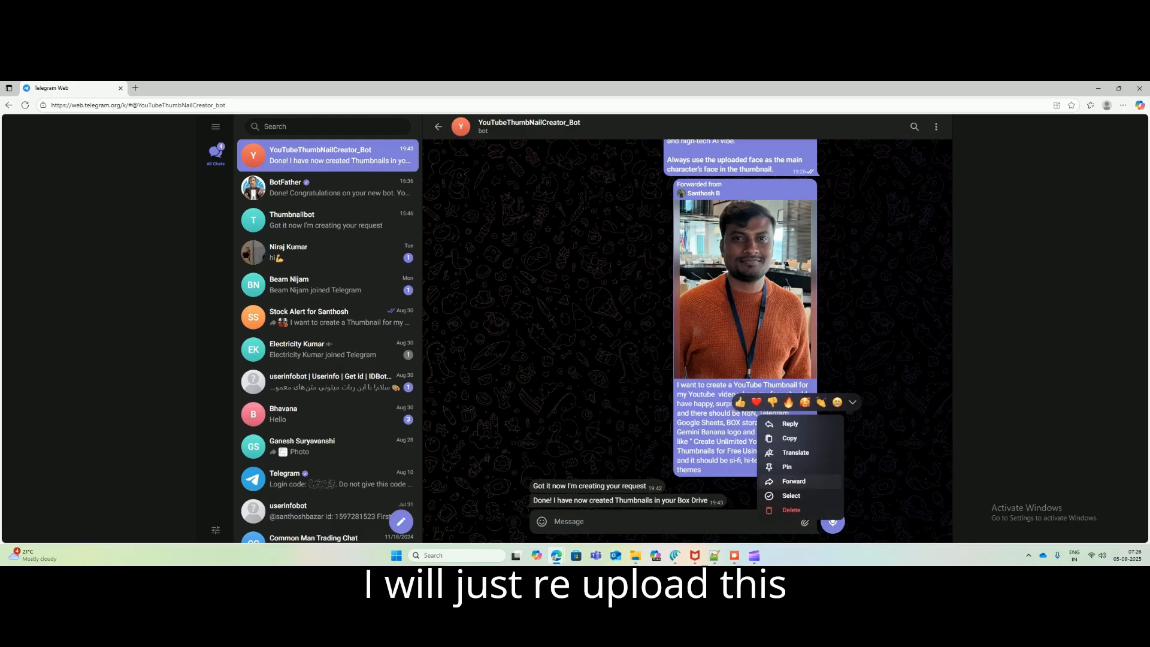
pyautogui.click(790, 481)
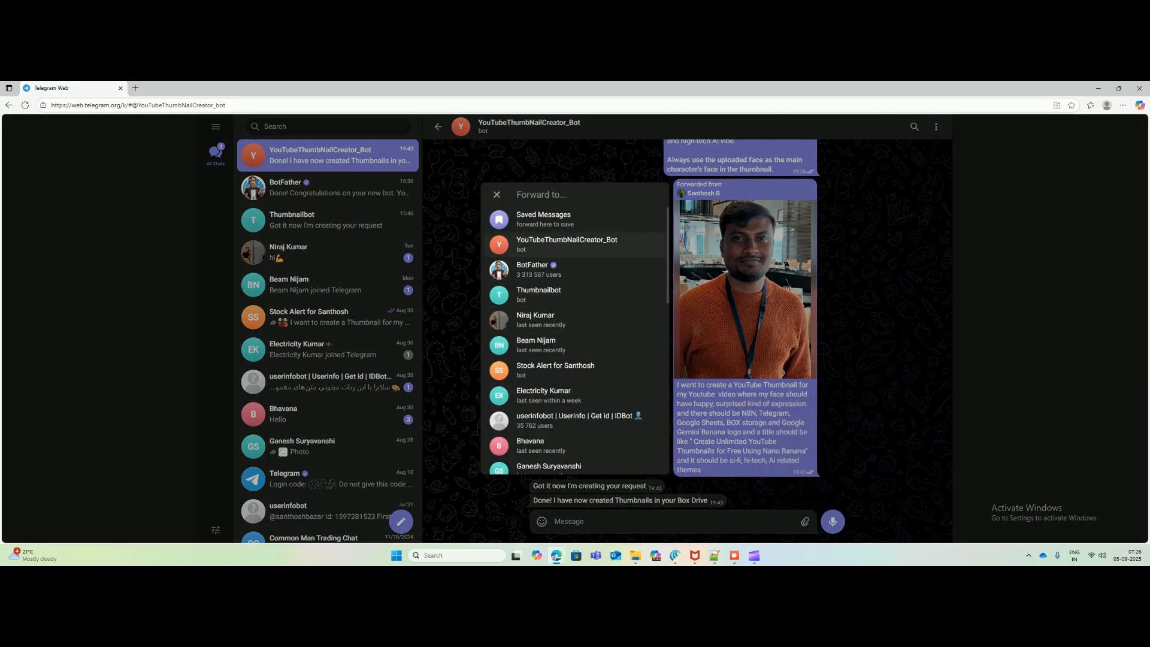
pyautogui.click(566, 243)
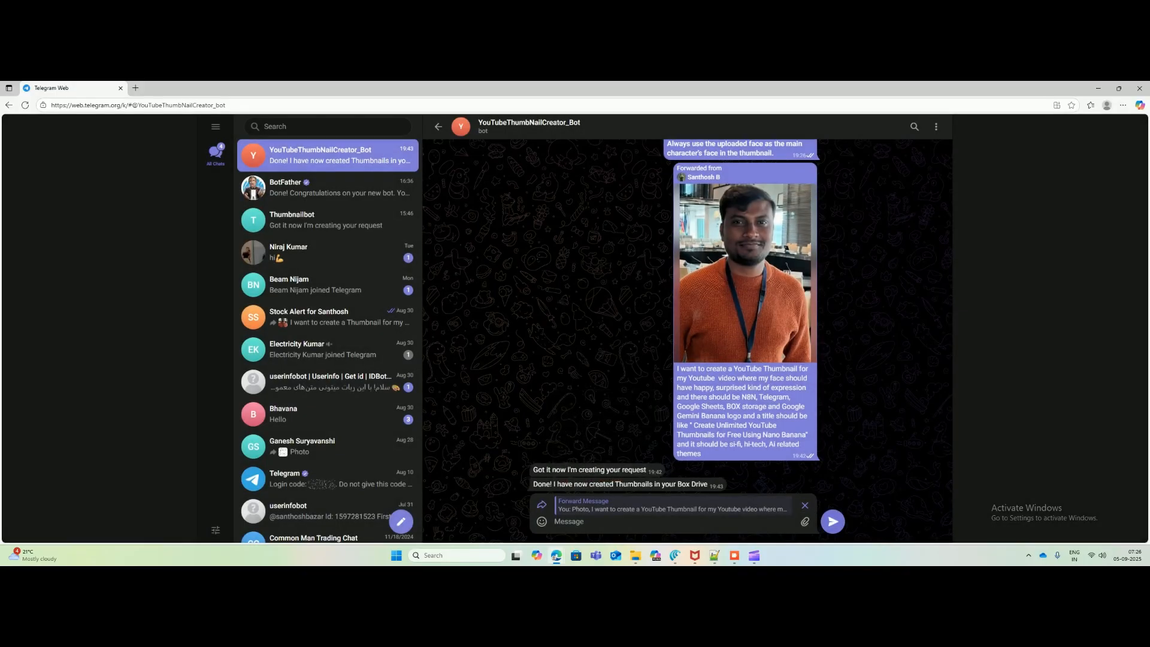
pyautogui.press('Return')
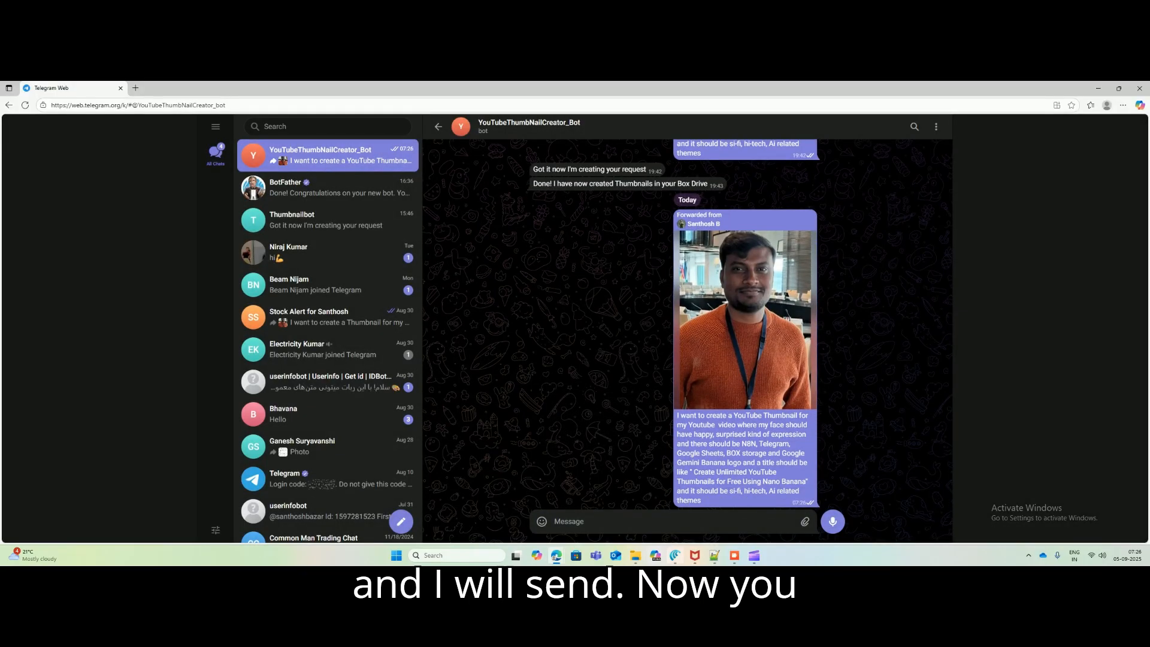
# Step: Follow the workflow run in n8n and check the status of row 10 in the Thumbnail Google Sheet
pyautogui.click(675, 555)
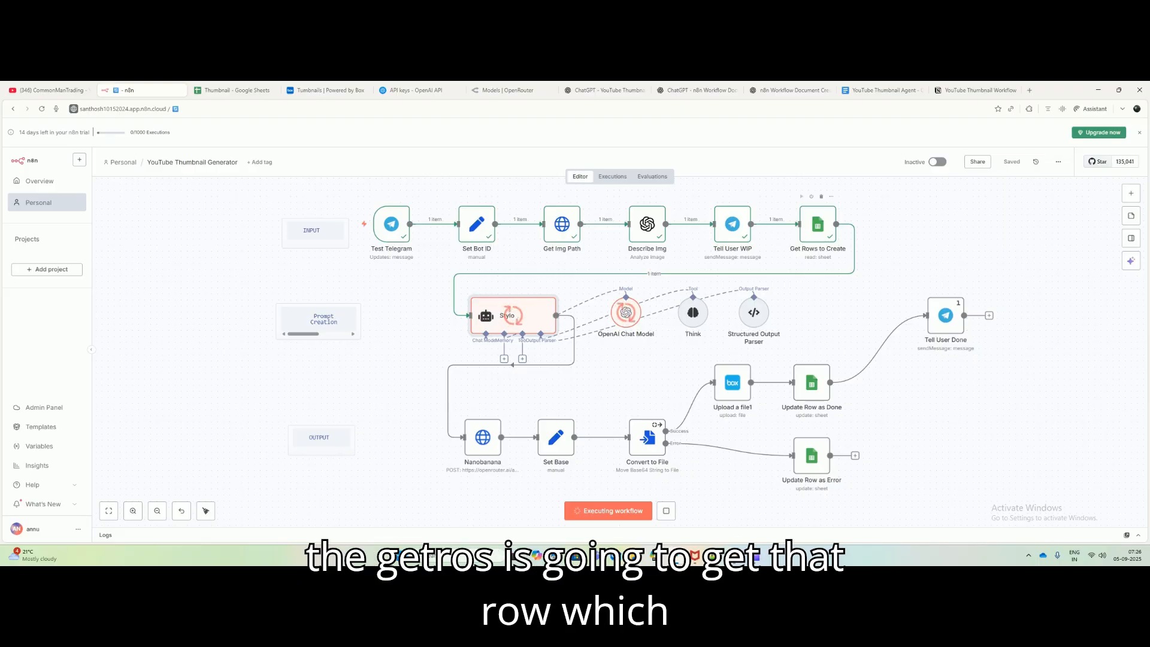
pyautogui.click(237, 90)
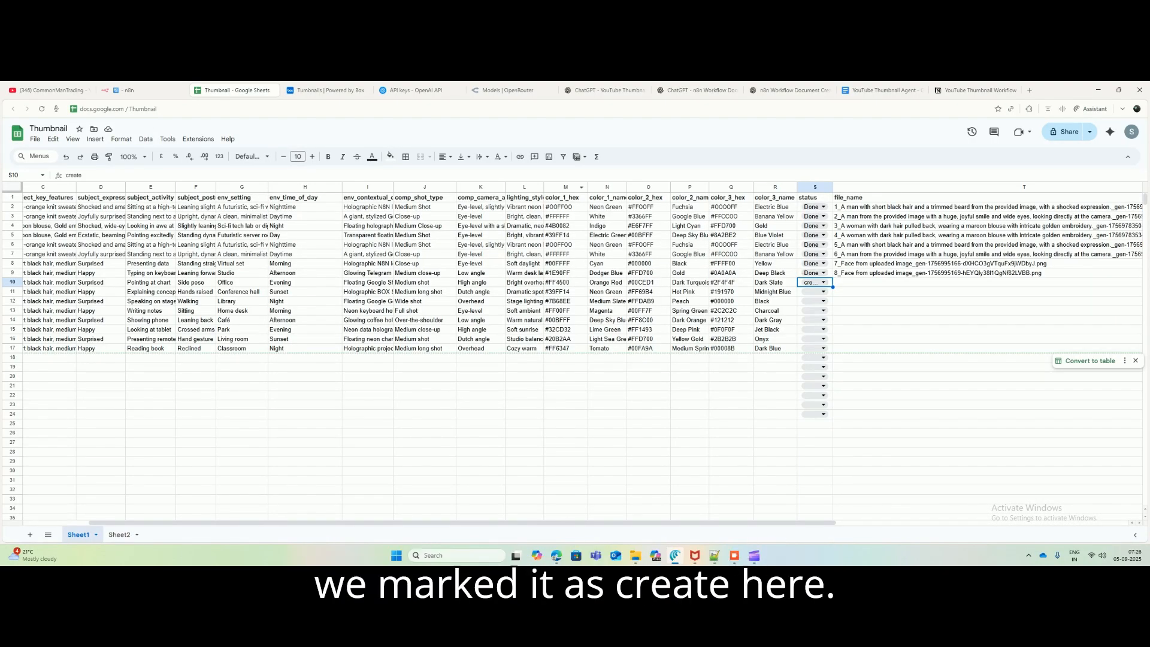
pyautogui.click(138, 90)
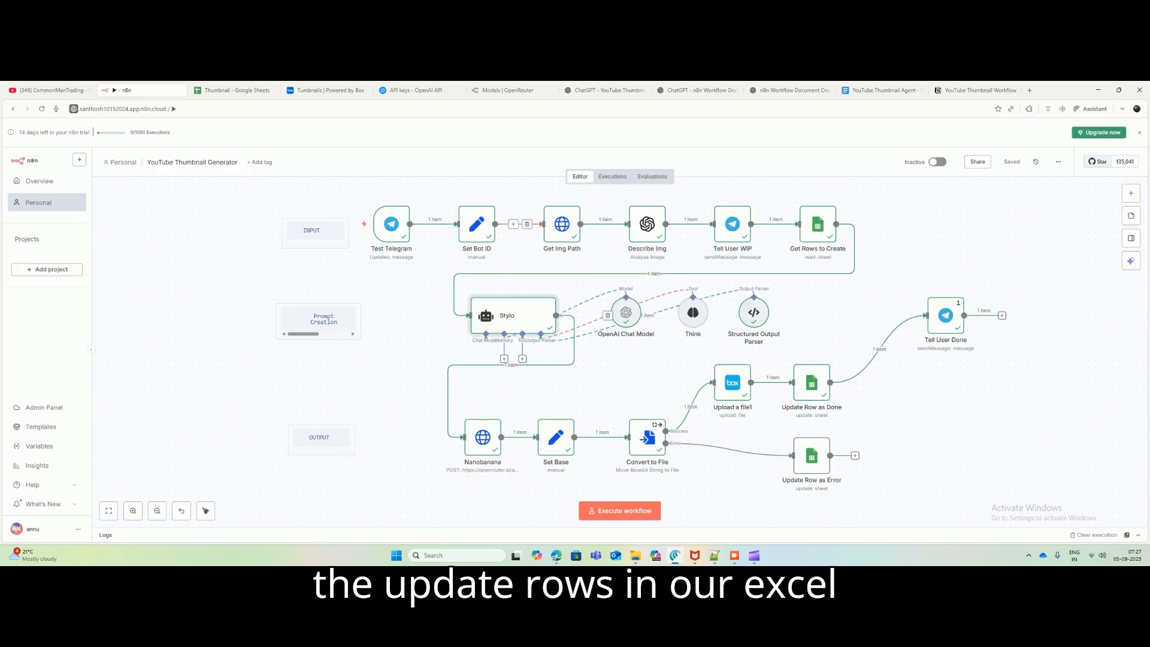
pyautogui.click(227, 90)
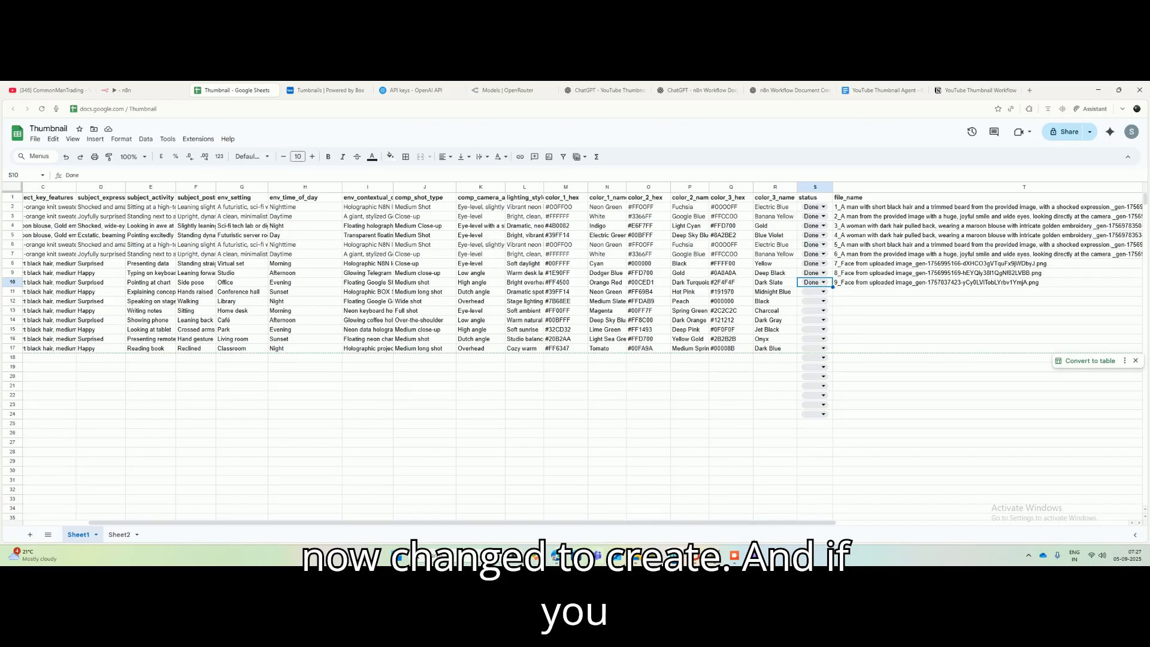
# Step: Read the thumbnail bot's latest reply in Telegram Web
pyautogui.moveTo(557, 555)
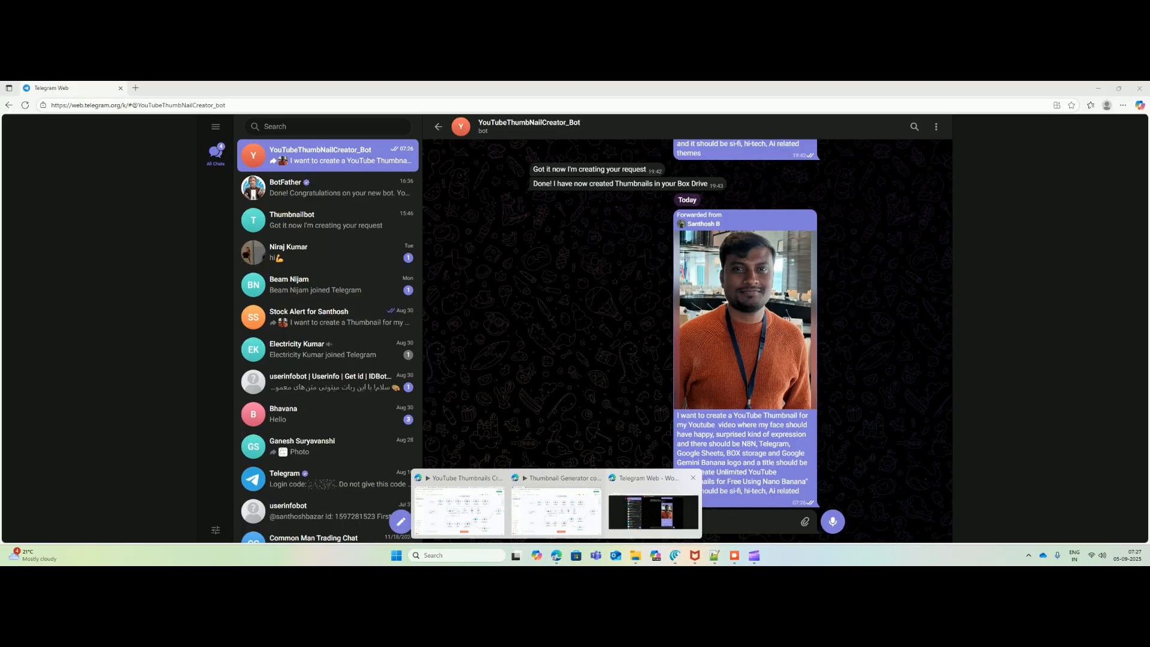
pyautogui.click(659, 500)
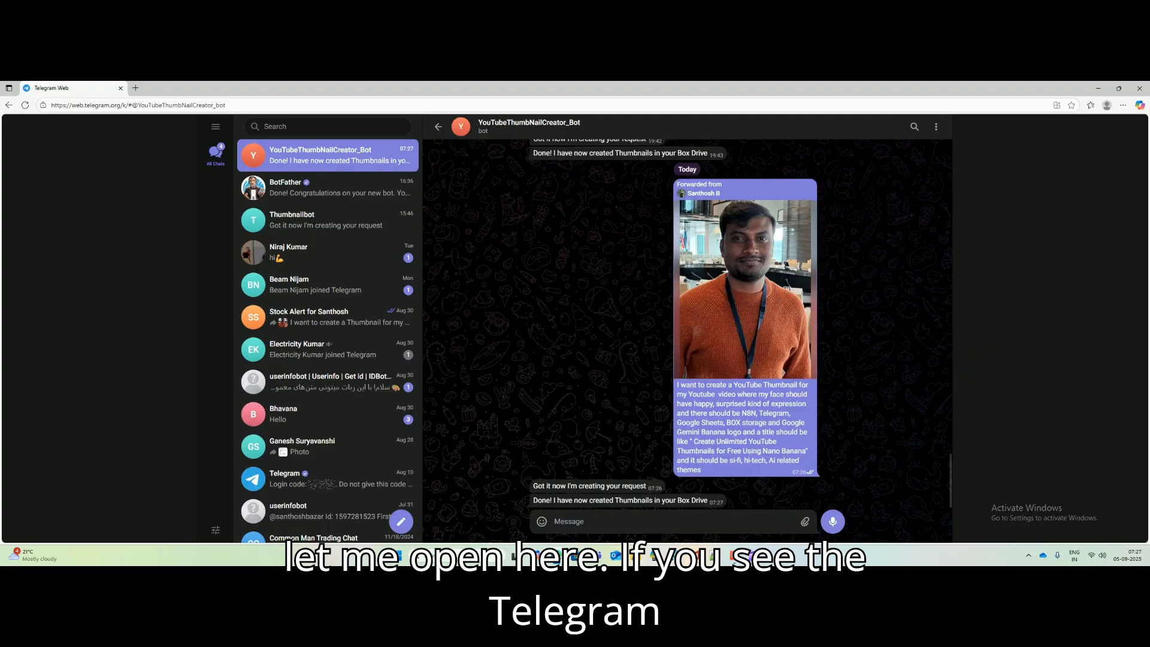
pyautogui.moveTo(533, 500); pyautogui.dragTo(708, 500)
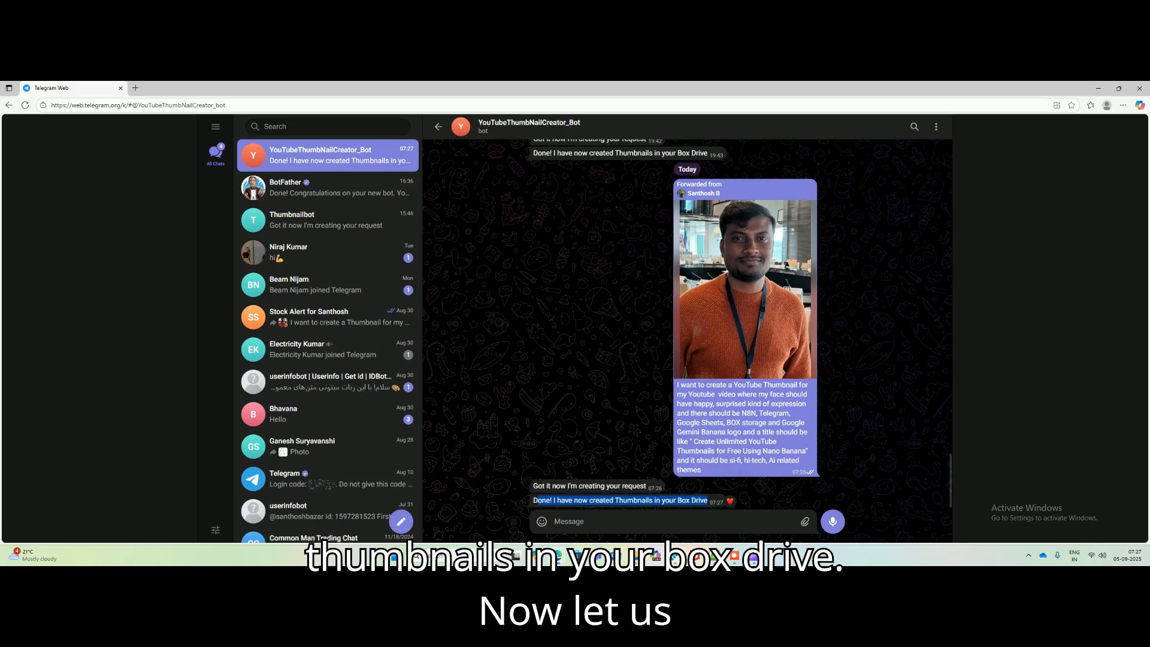
# Step: Refresh the Tumbnails folder in Box, view the new image beginning with "9_Face from uploaded image", and return to the folder
pyautogui.click(676, 555)
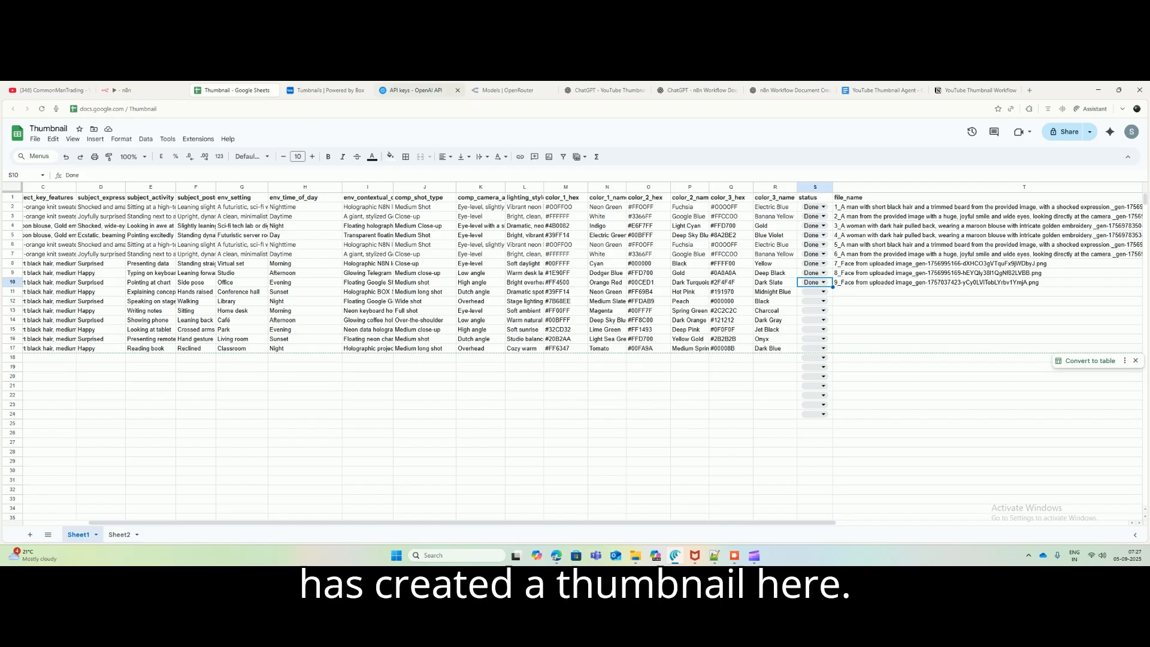
pyautogui.click(325, 90)
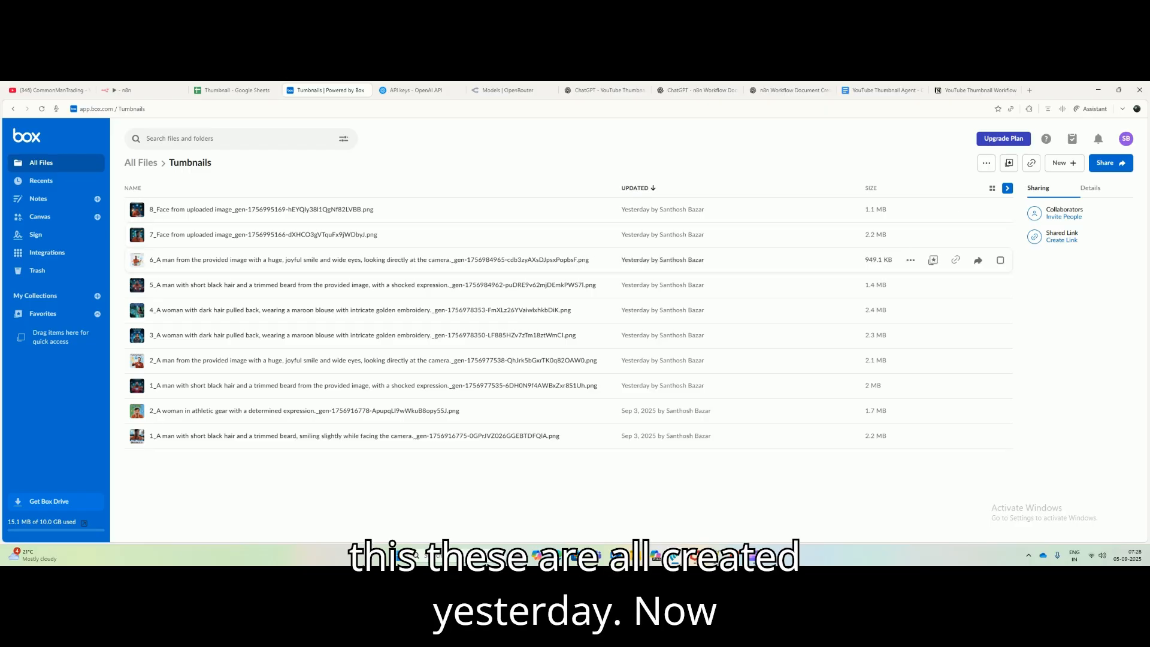
pyautogui.click(41, 108)
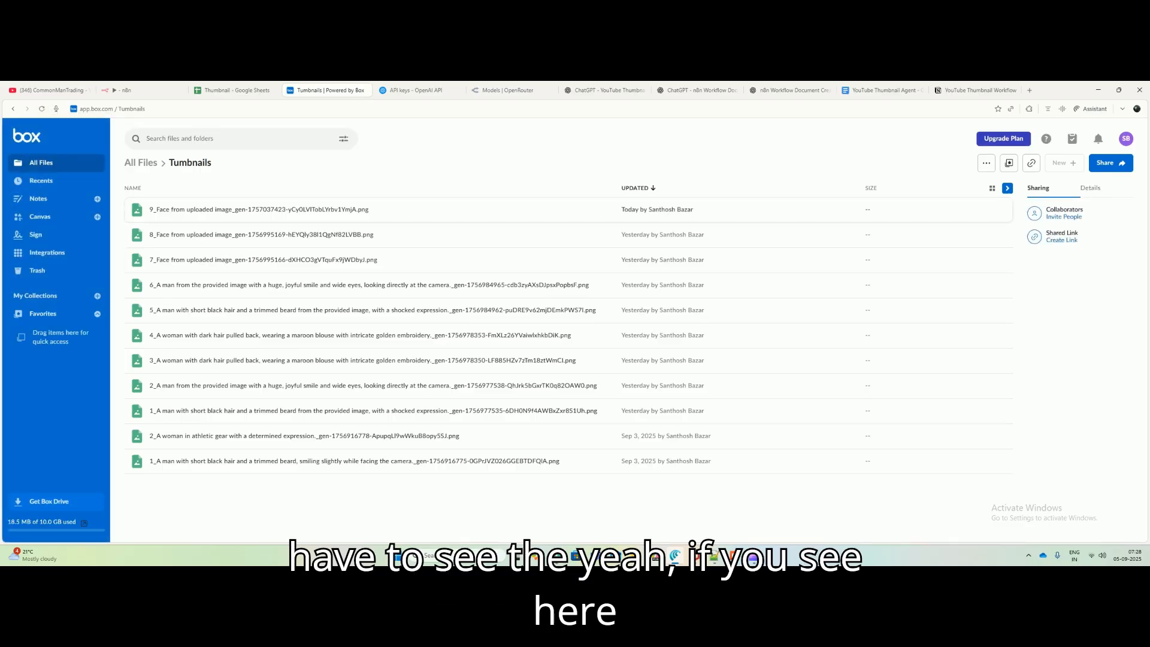
pyautogui.moveTo(240, 209)
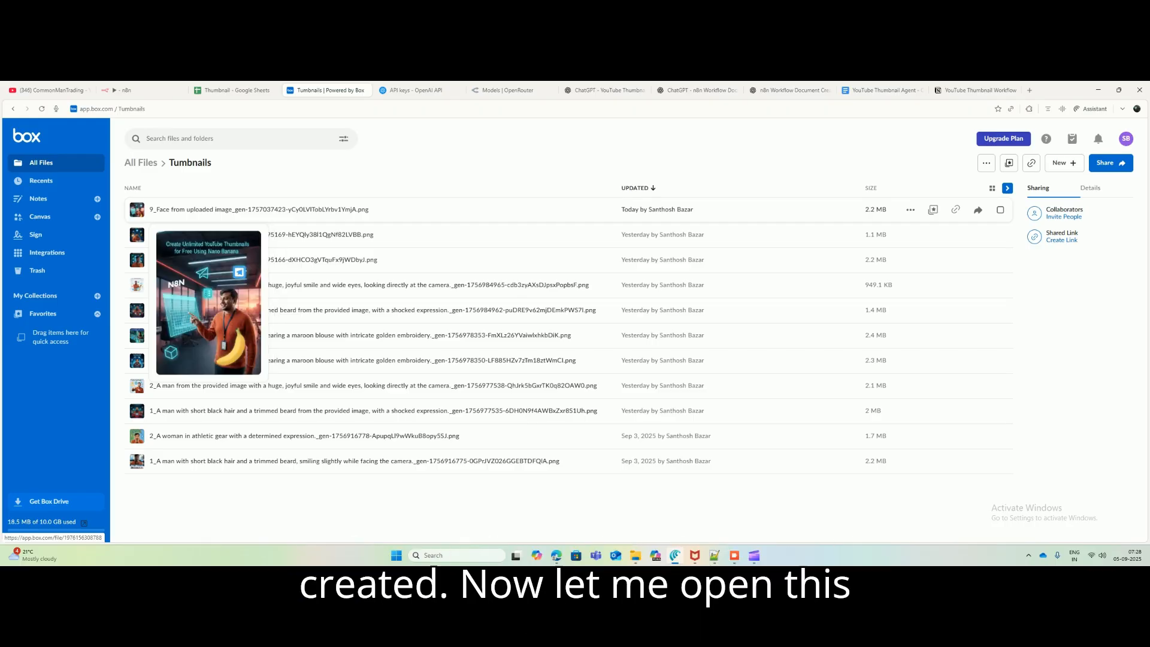
pyautogui.click(240, 210)
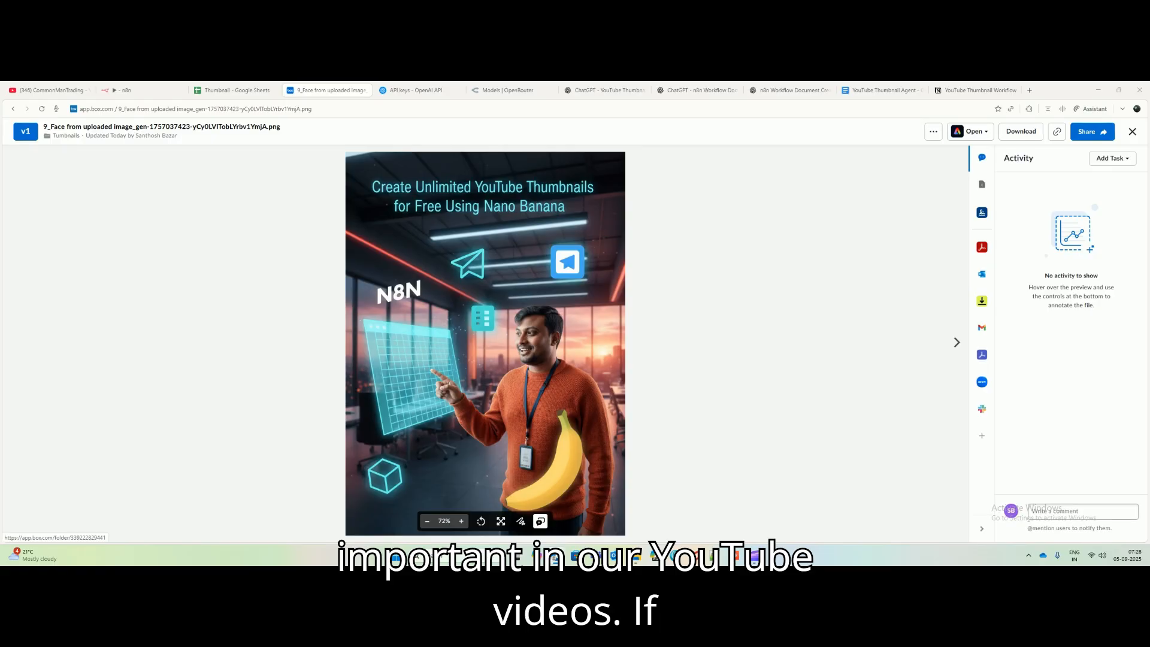
pyautogui.click(66, 135)
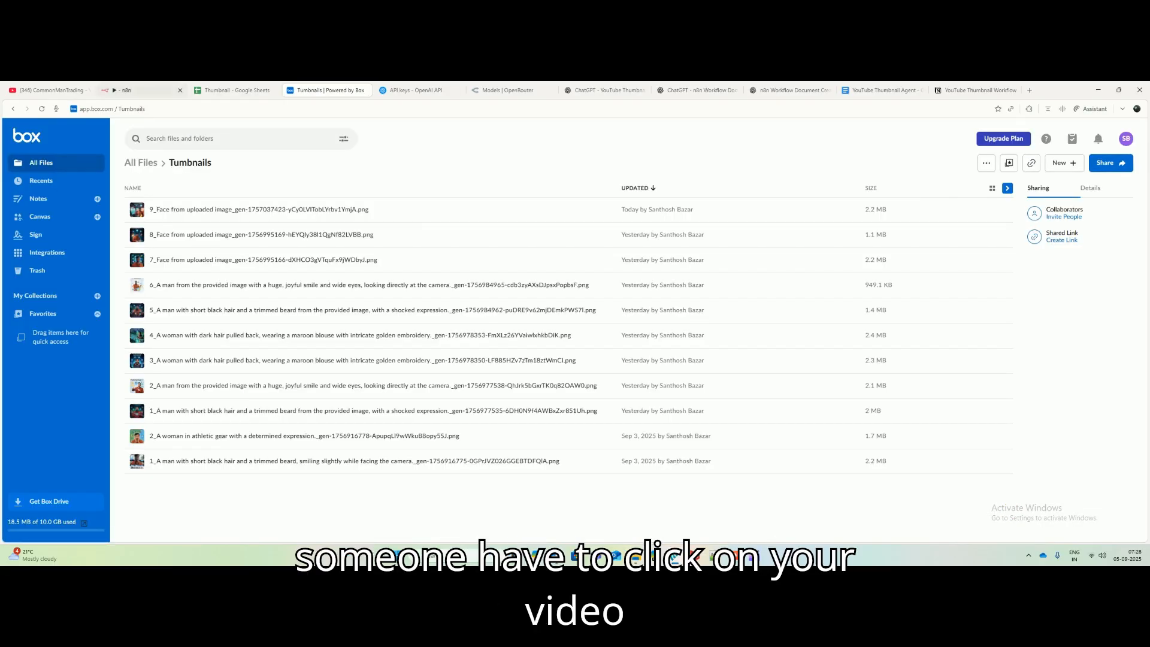
# Step: Add a Telegram "On message" trigger node to the YouTube Thumbnail Generator workflow in n8n and return to the canvas
pyautogui.click(123, 90)
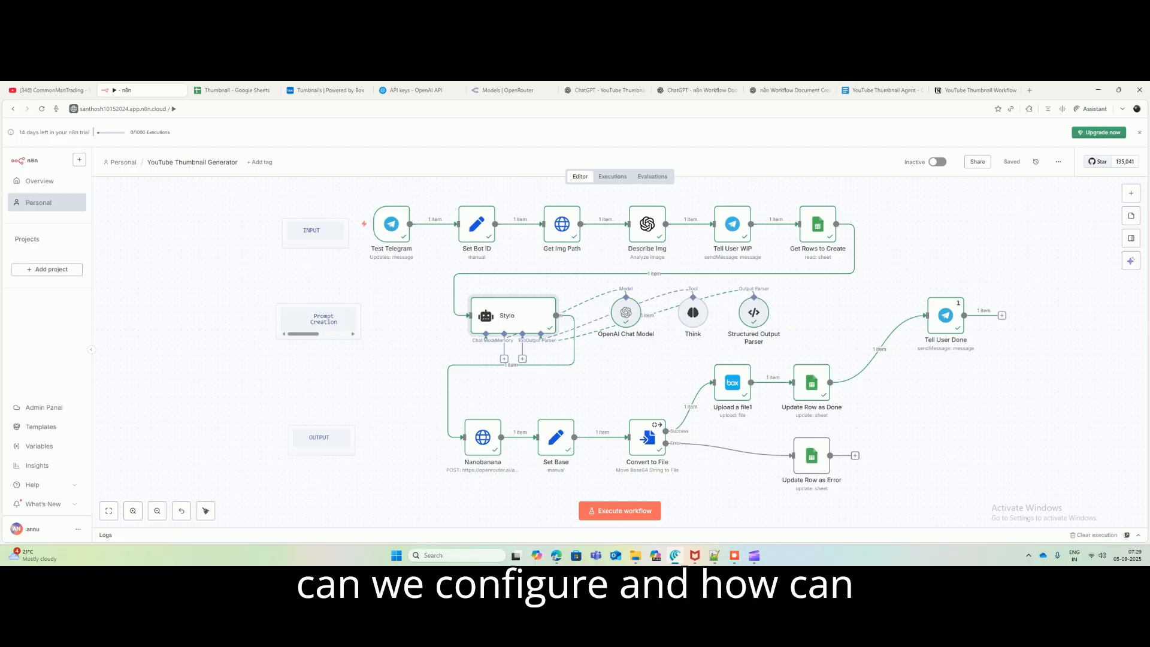
pyautogui.scroll(-1, 646, 338)
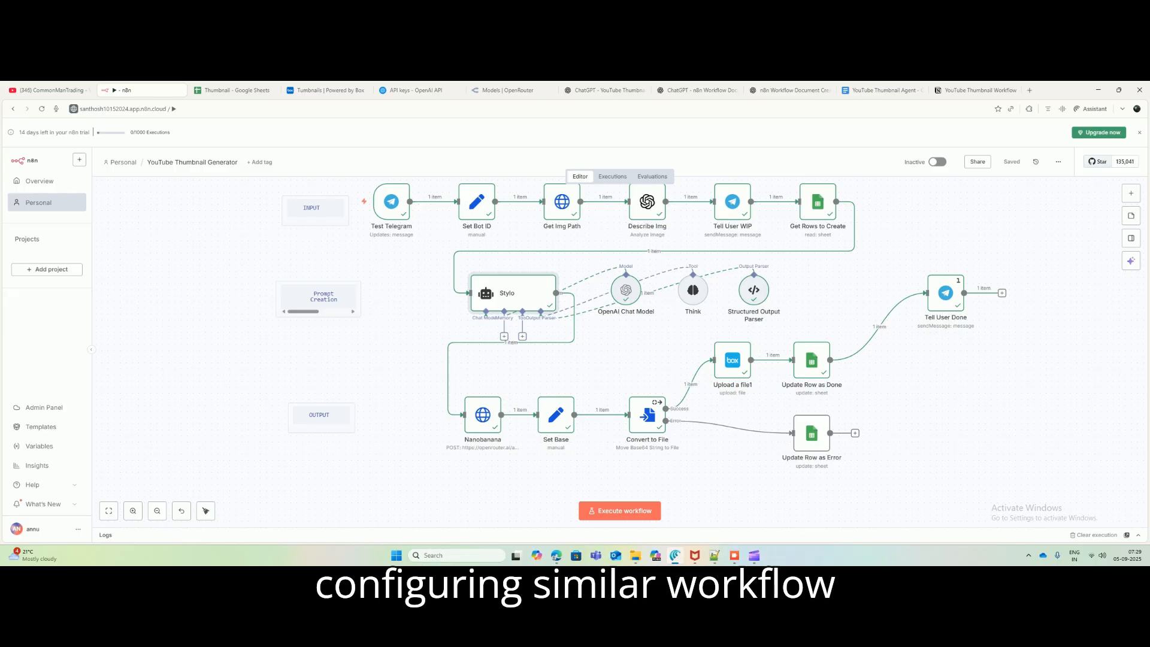
pyautogui.scroll(1, 647, 338)
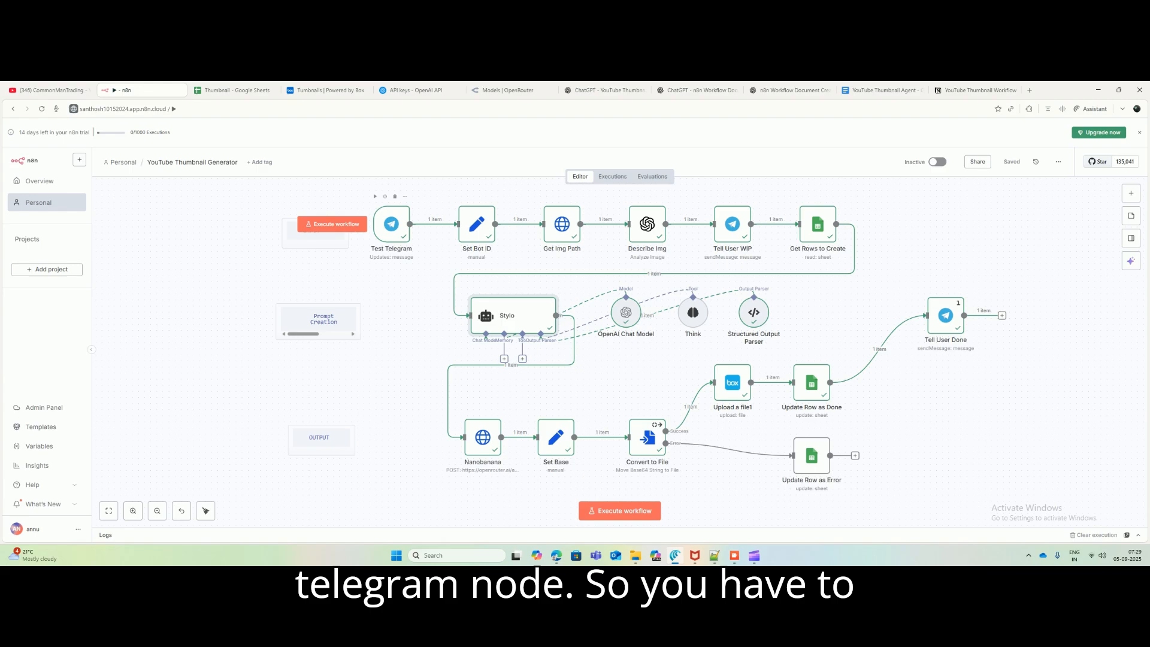
pyautogui.click(1131, 194)
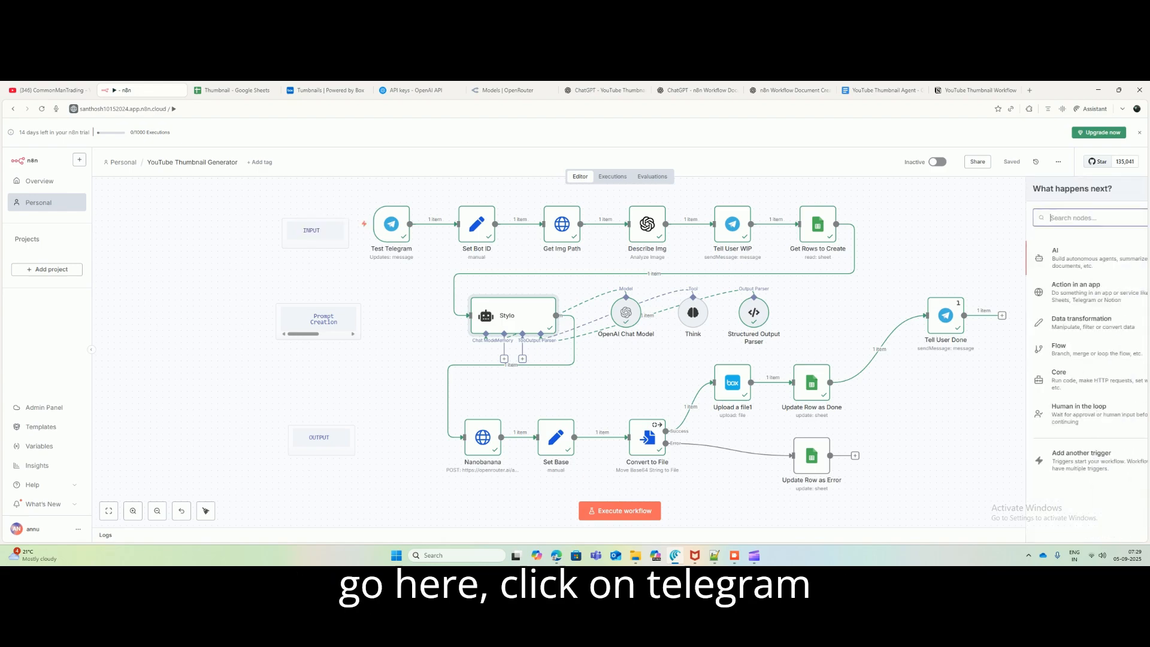
pyautogui.write('te')
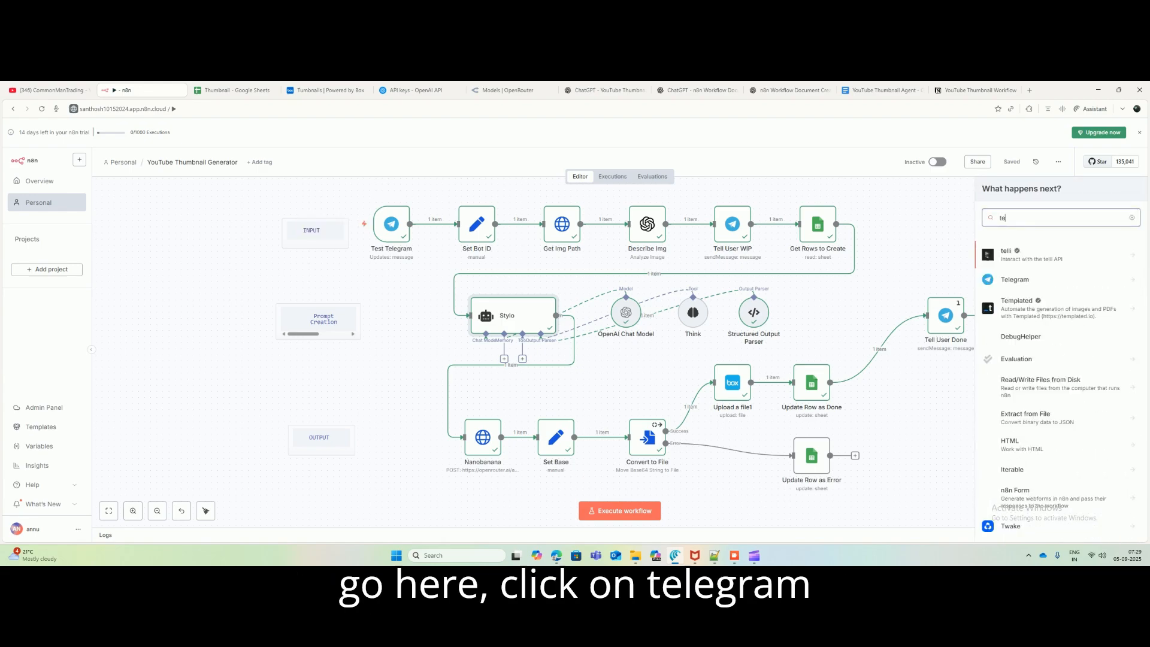
pyautogui.click(1014, 280)
pyautogui.scroll(-2, 1022, 415)
pyautogui.scroll(-2, 1060, 383)
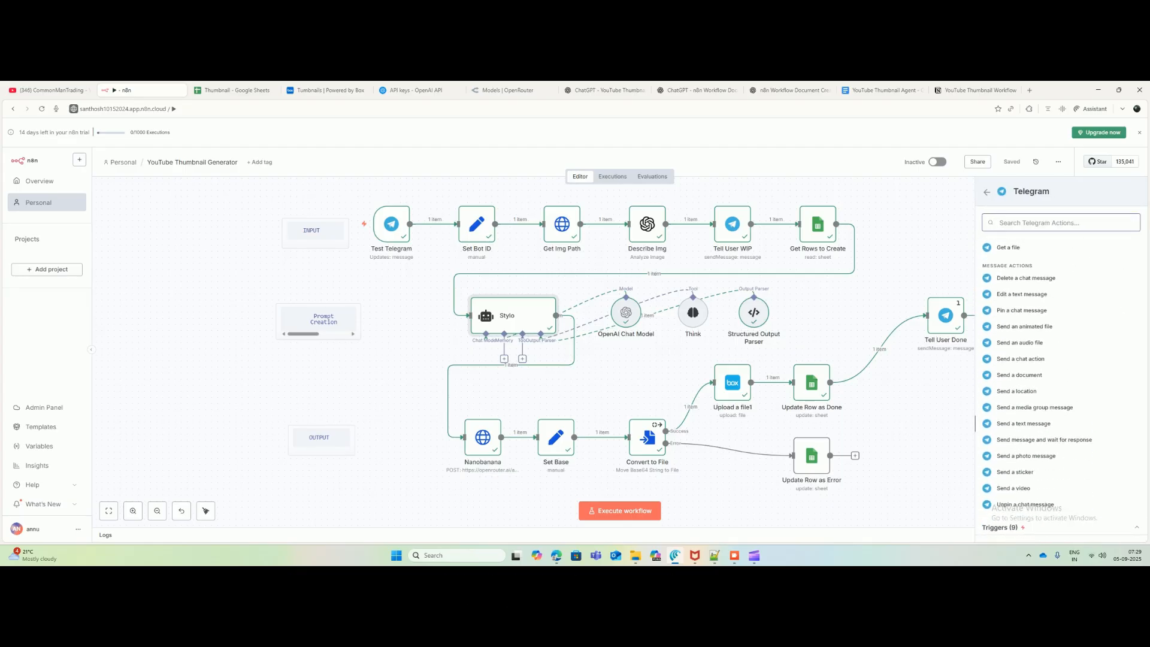
pyautogui.scroll(-3, 1060, 383)
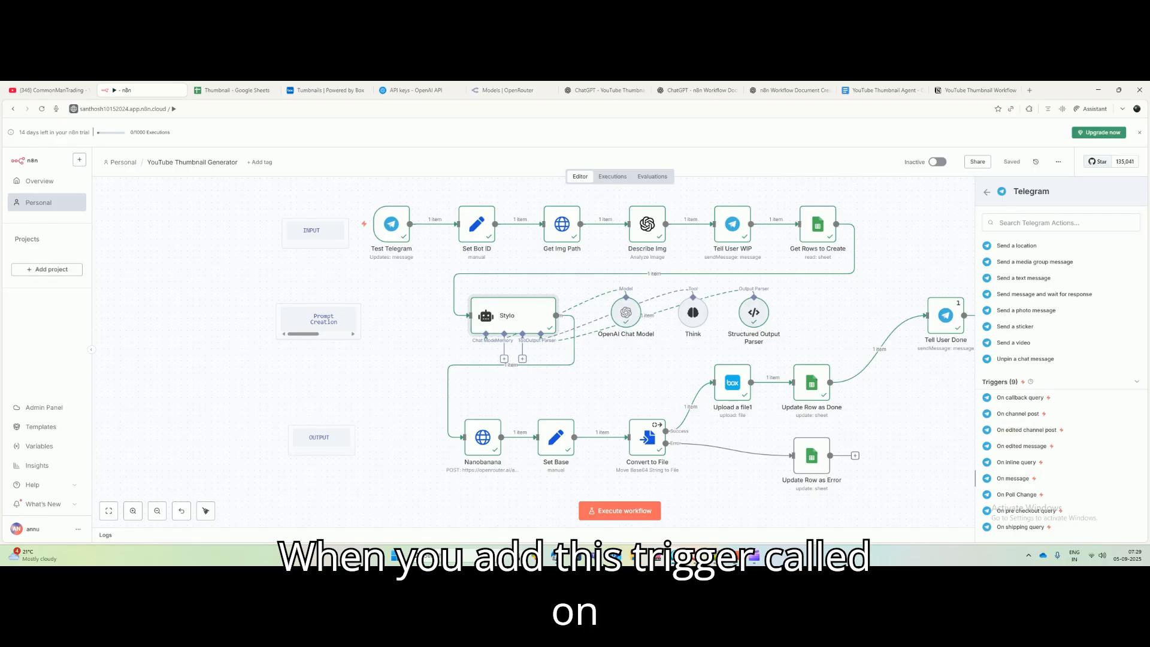
pyautogui.click(1012, 478)
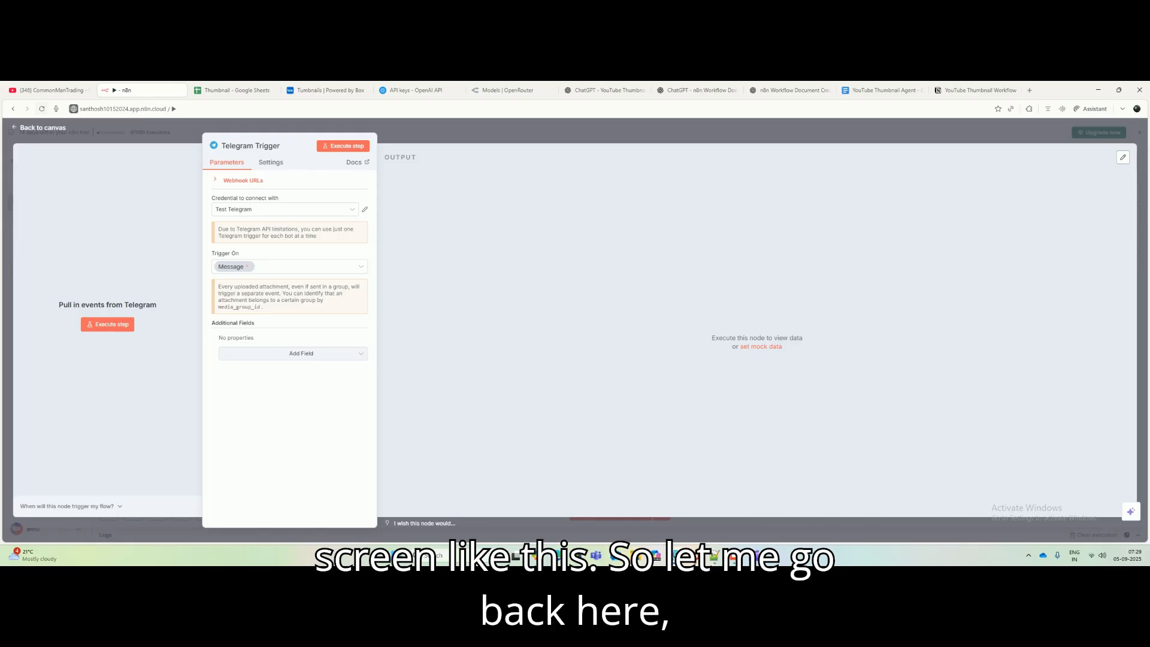
pyautogui.press('Escape')
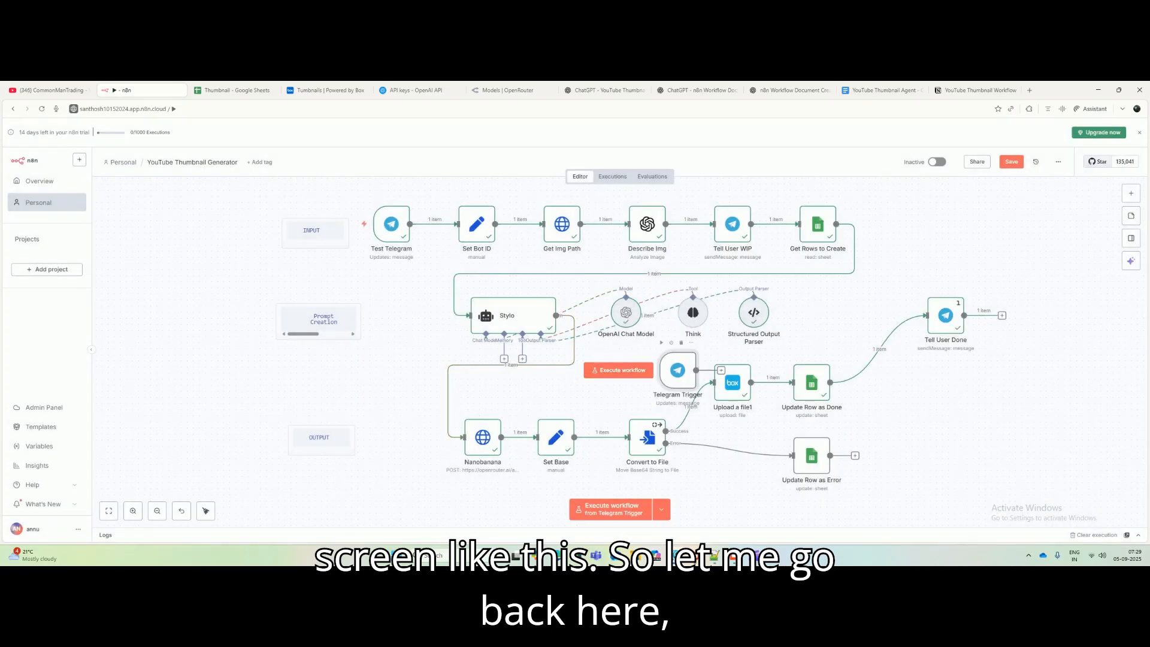
# Step: Delete the extra Telegram Trigger node and review the Trigger On options of the Test Telegram node
pyautogui.press('Delete')
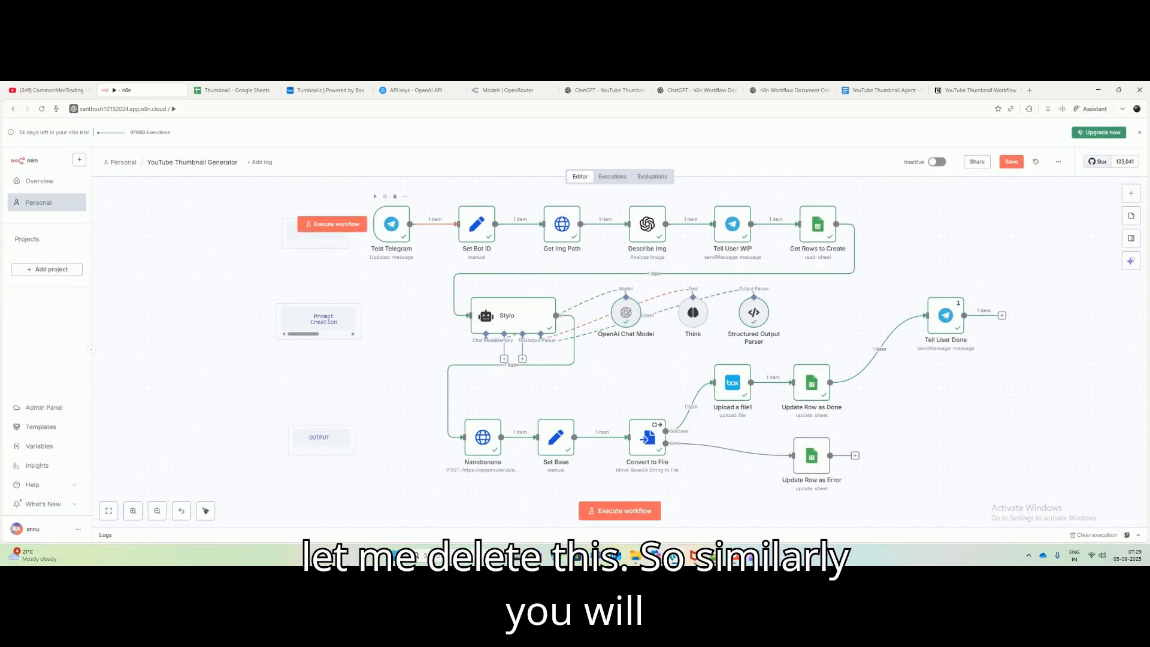
pyautogui.doubleClick(391, 224)
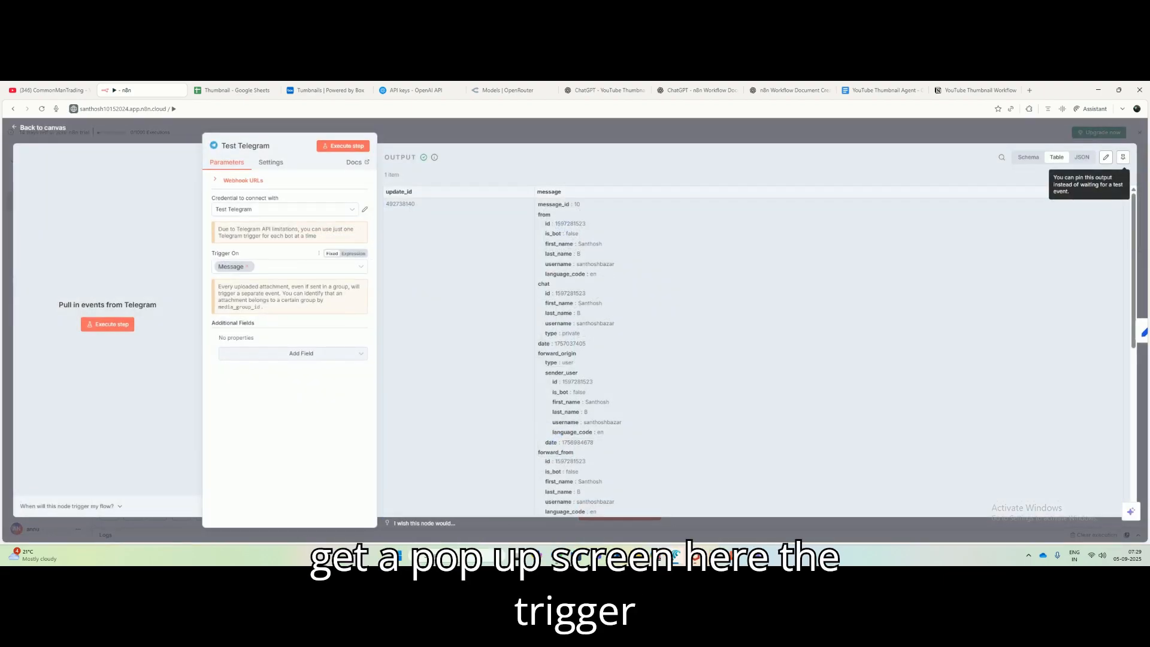
pyautogui.click(302, 266)
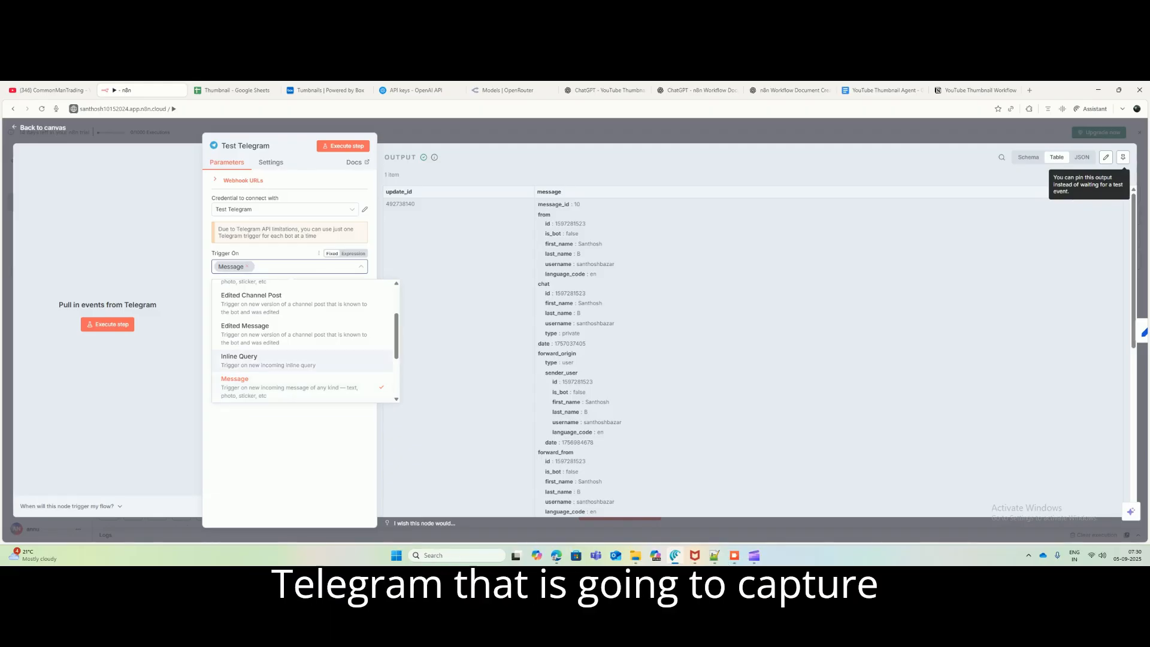
pyautogui.click(447, 362)
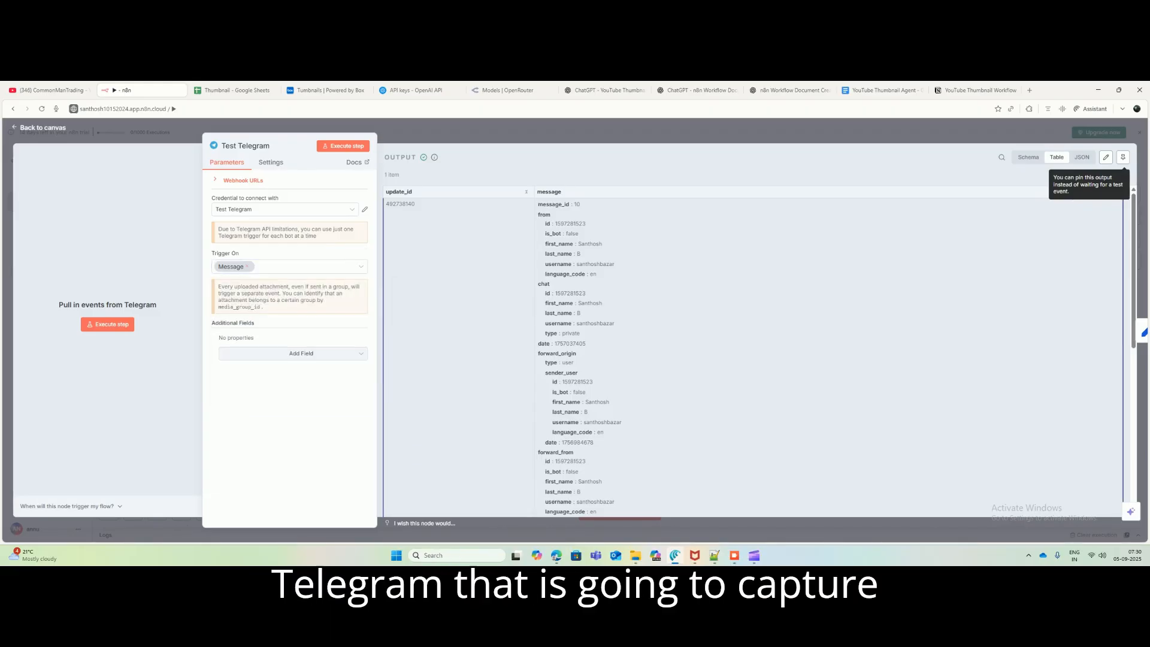
# Step: Examine the photo data and caption in the Test Telegram node's output, and return to the canvas
pyautogui.scroll(-5, 752, 353)
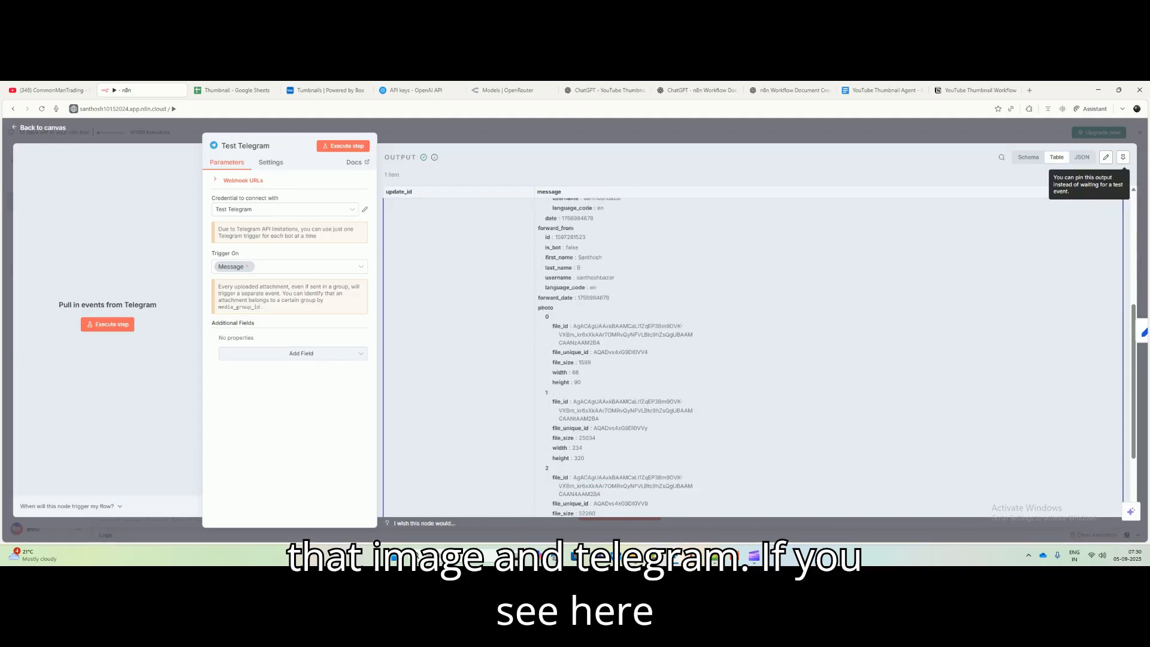
pyautogui.scroll(-1, 753, 353)
pyautogui.moveTo(573, 358); pyautogui.dragTo(589, 481)
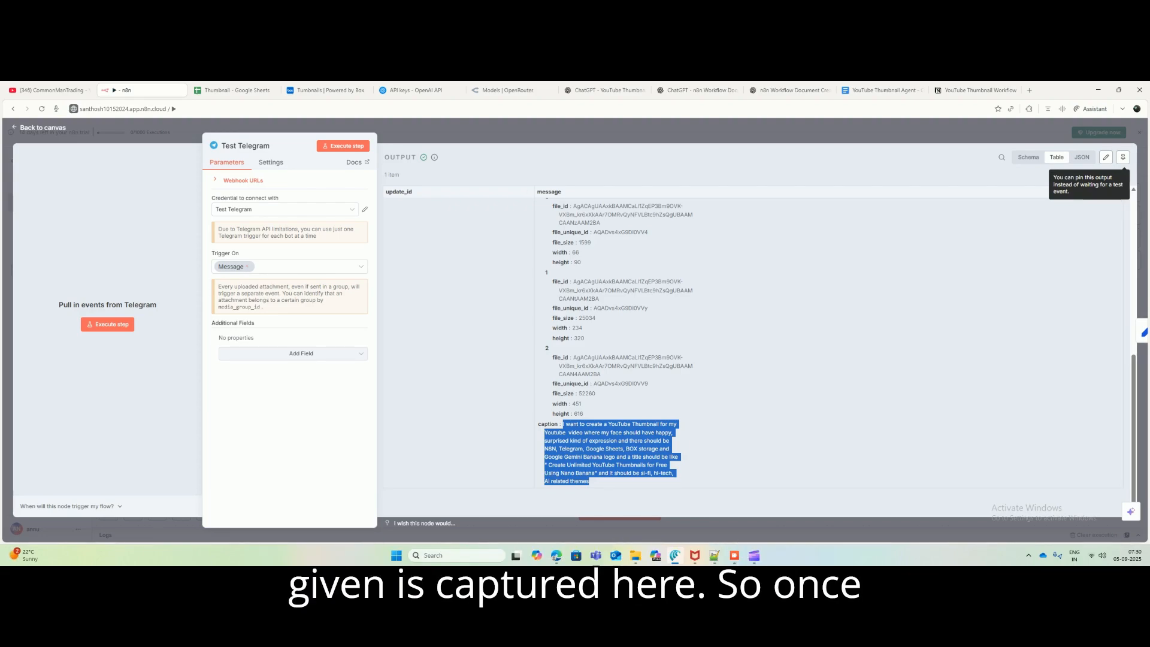
pyautogui.press('Escape')
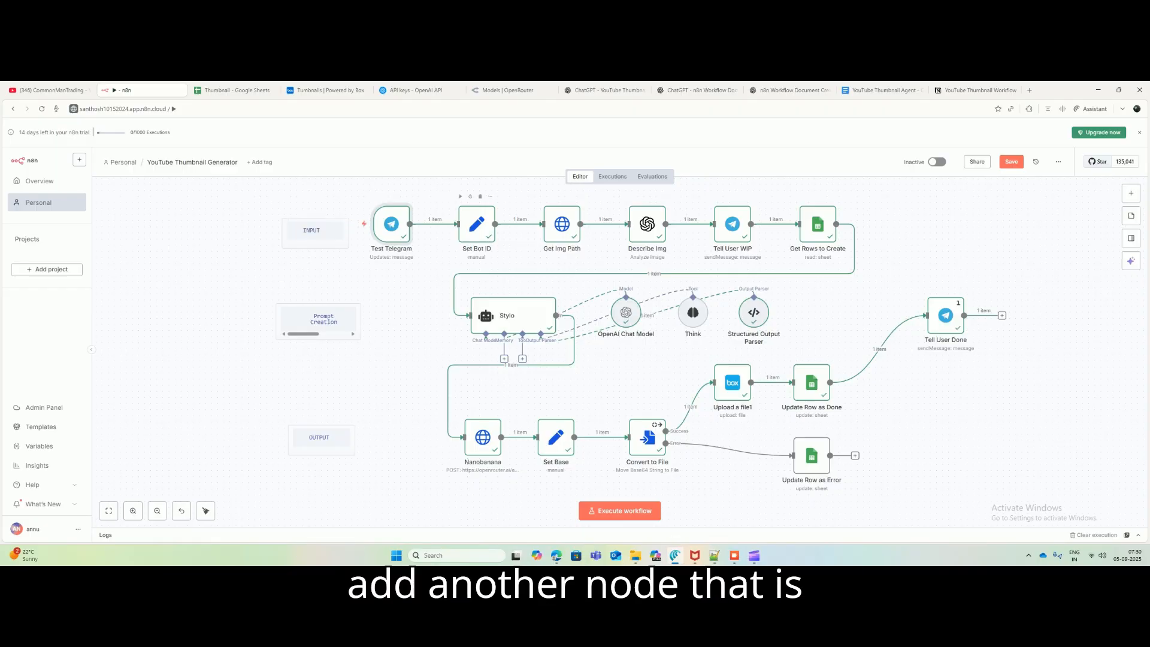
# Step: Review the parameters of the Set Bot ID node and return to the canvas
pyautogui.click(476, 224)
pyautogui.press('Return')
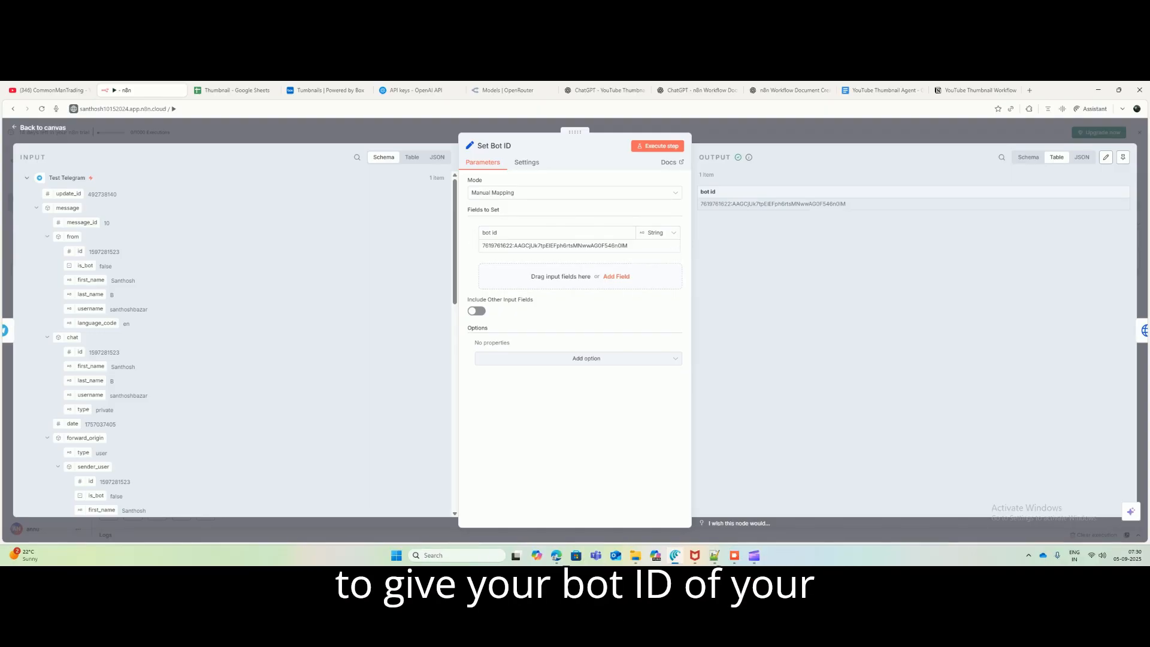
pyautogui.press('Escape')
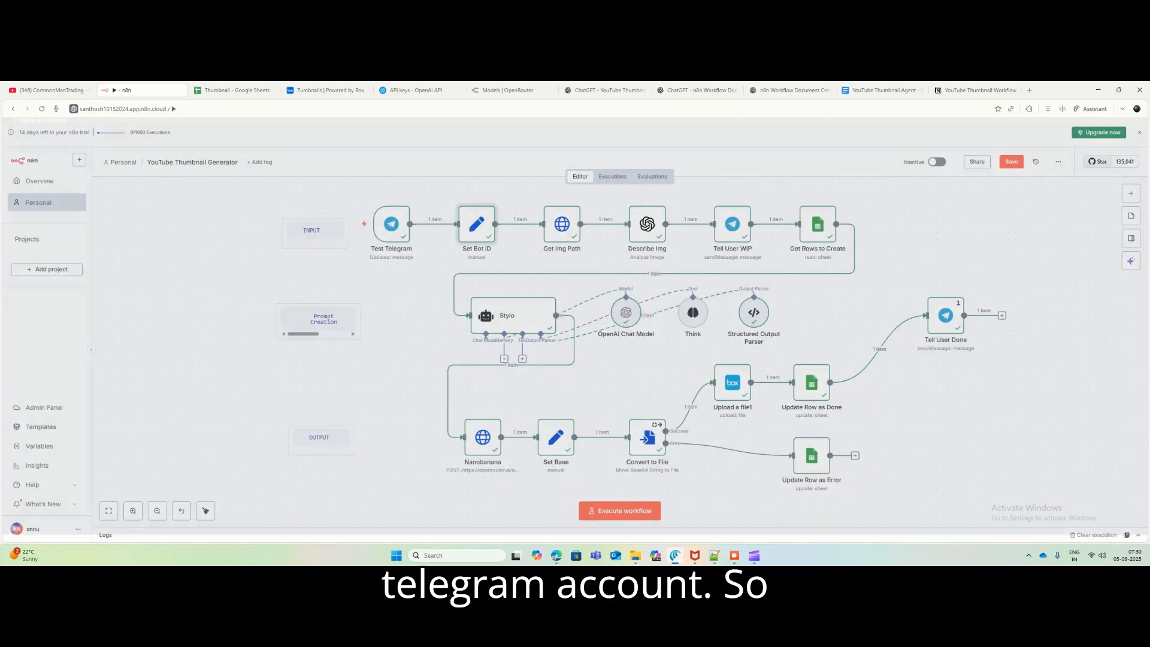
# Step: Add an Edit Fields (Set) node after Set Bot ID with a String field named "set bot", leaving its value empty
pyautogui.press('Tab')
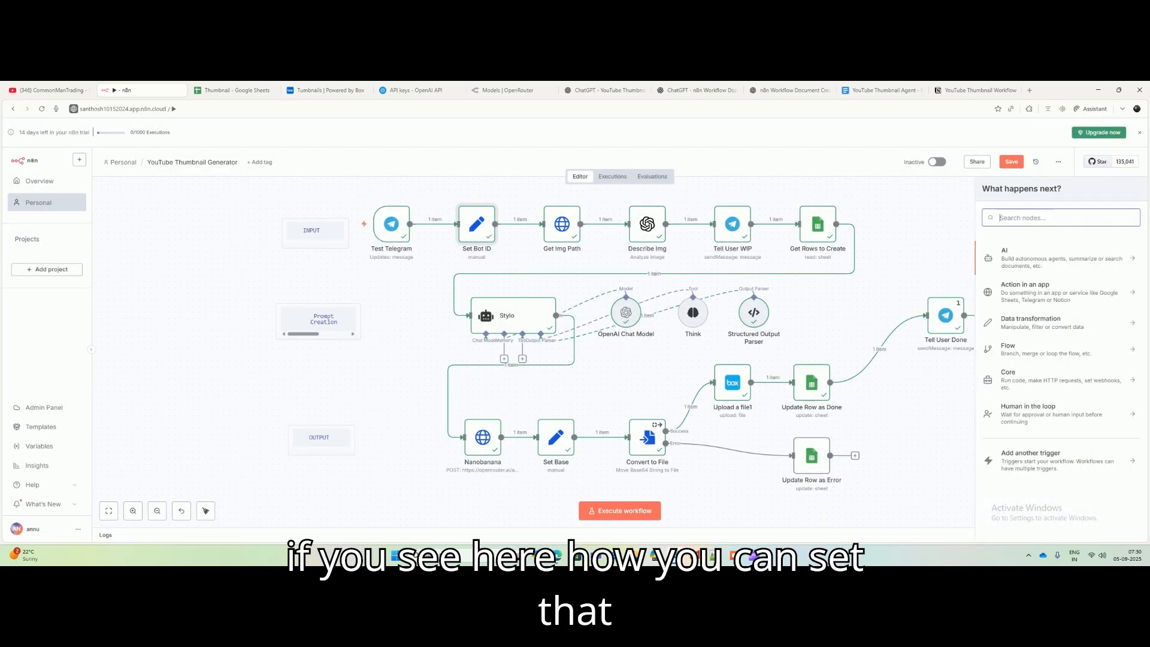
pyautogui.write('set')
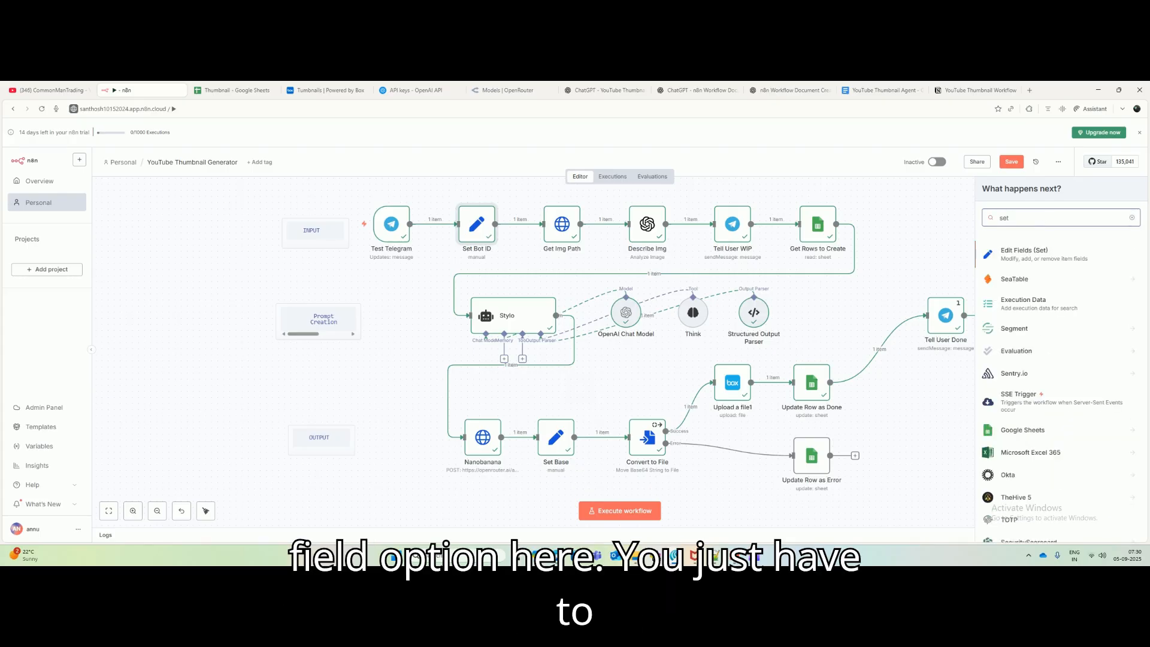
pyautogui.click(1043, 254)
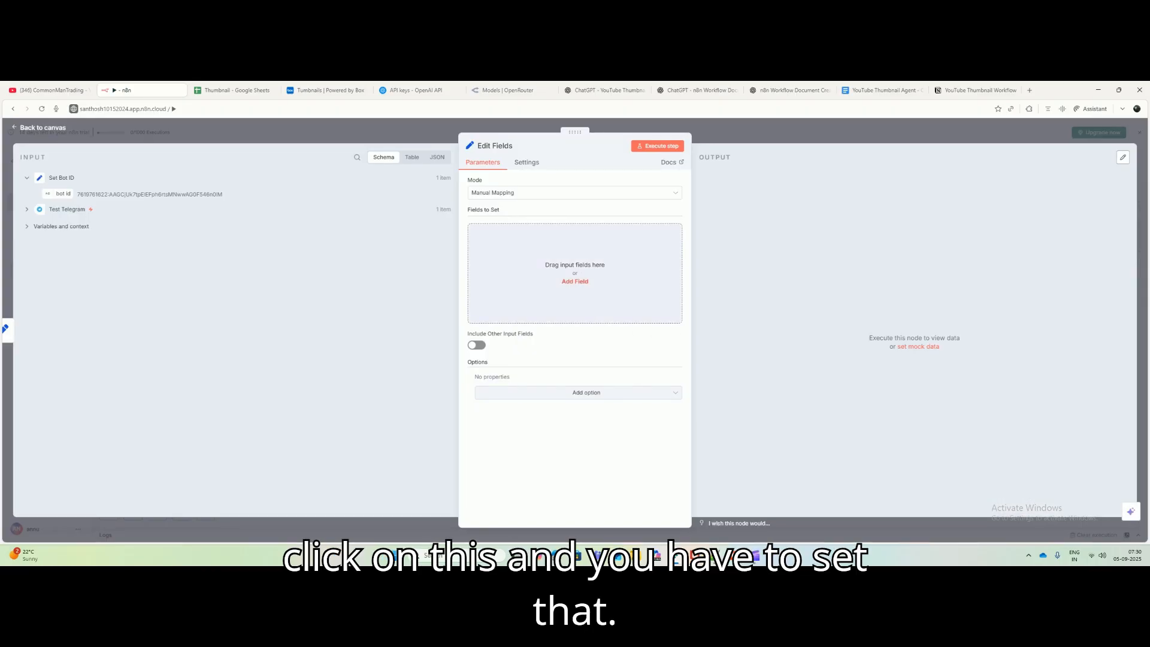
pyautogui.click(575, 281)
pyautogui.click(553, 233)
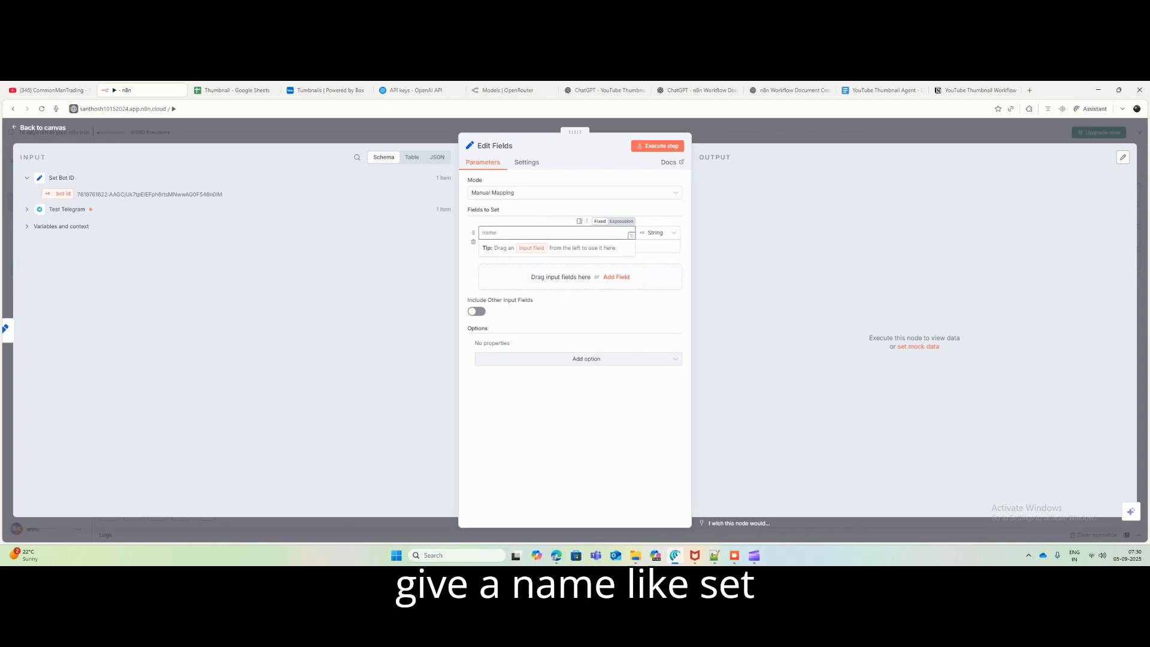
pyautogui.write('set bot')
pyautogui.click(656, 246)
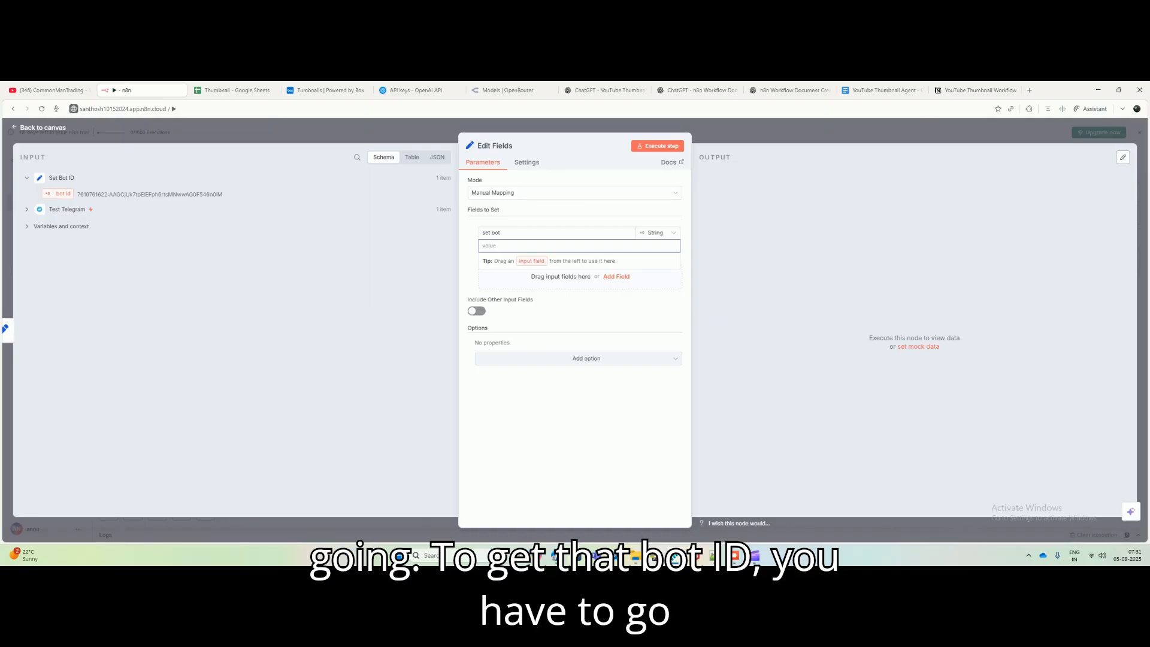
# Step: Switch to Telegram Web and find the BotFather chat by searching for "bot"
pyautogui.click(556, 556)
pyautogui.click(653, 510)
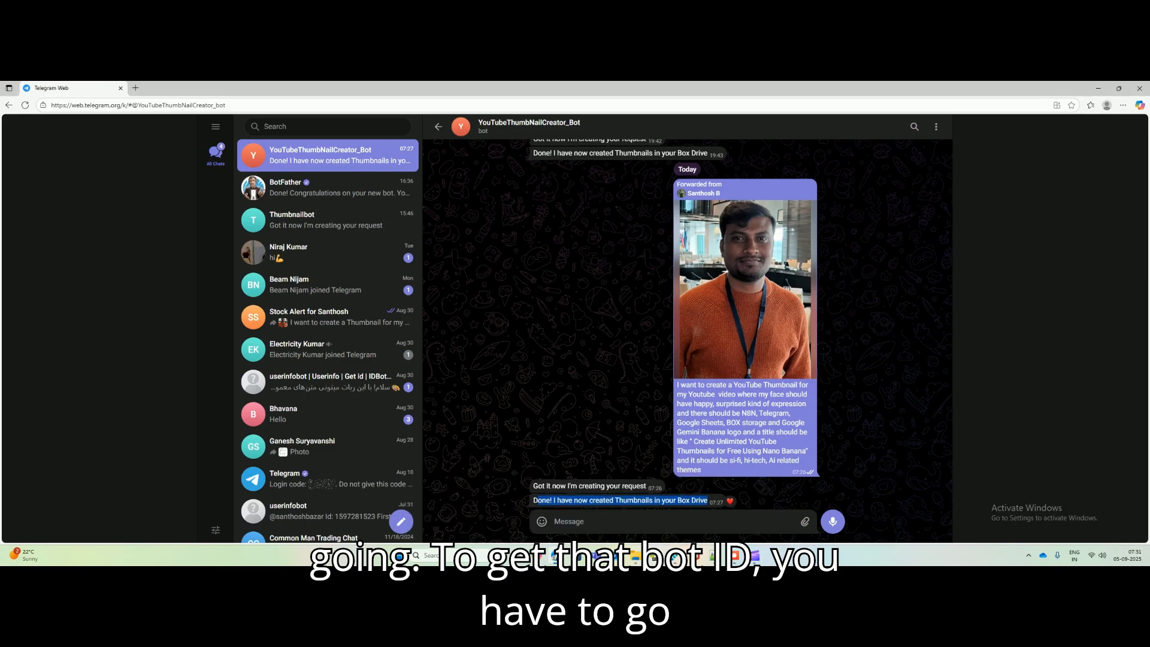
pyautogui.click(324, 189)
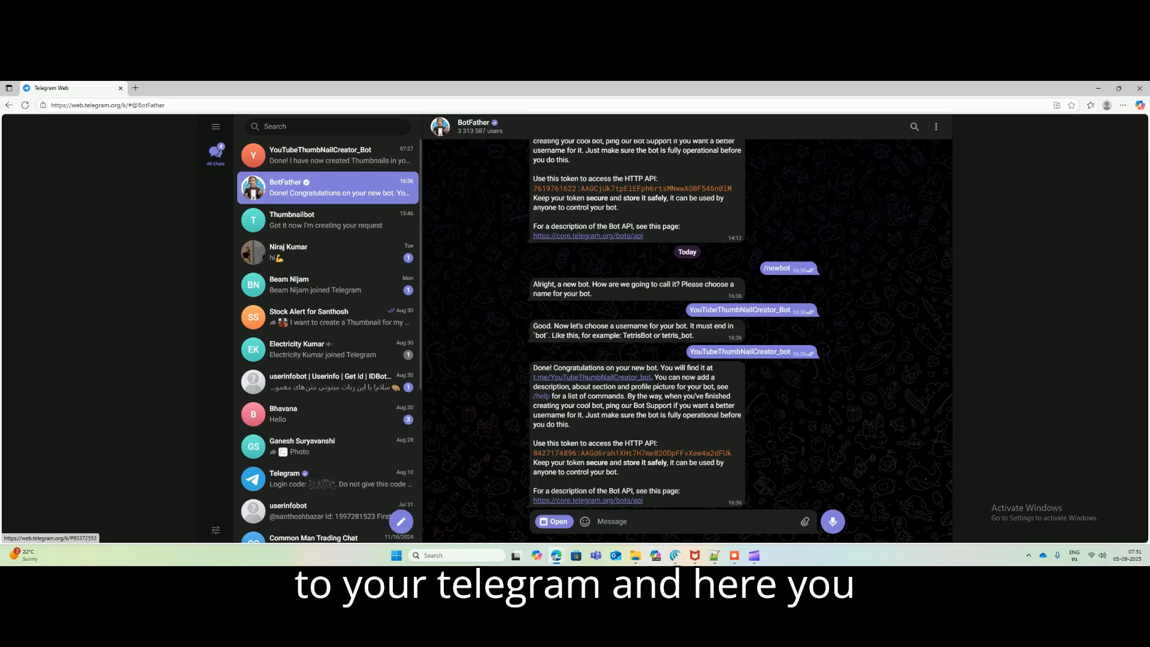
pyautogui.click(328, 126)
pyautogui.write('bot')
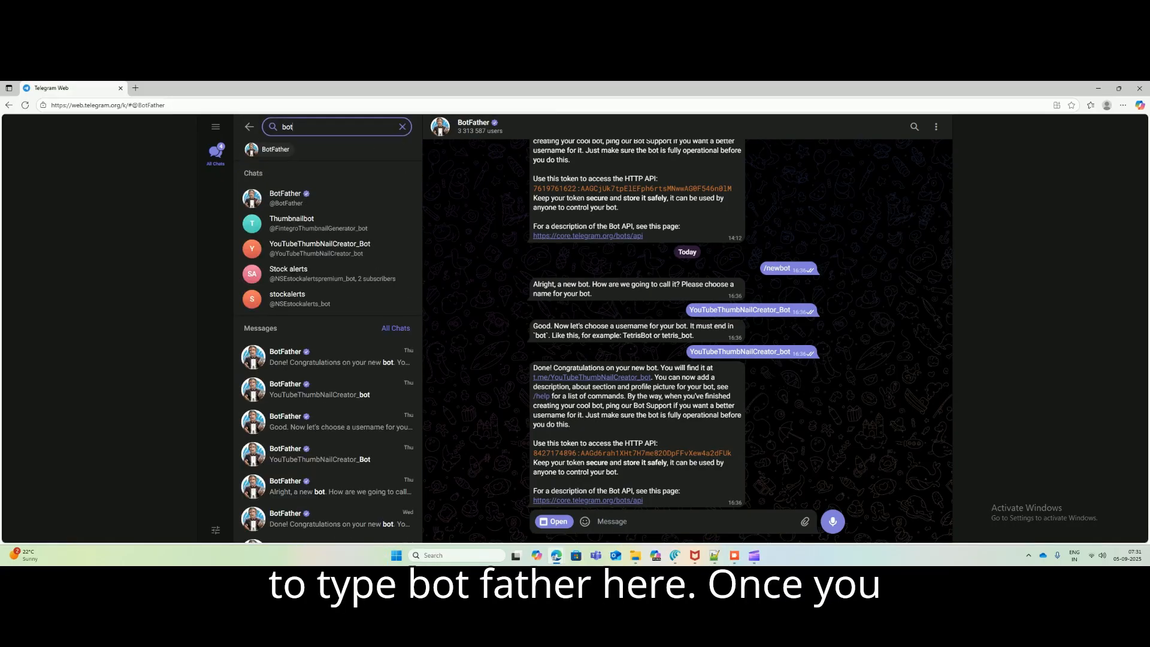
pyautogui.click(299, 198)
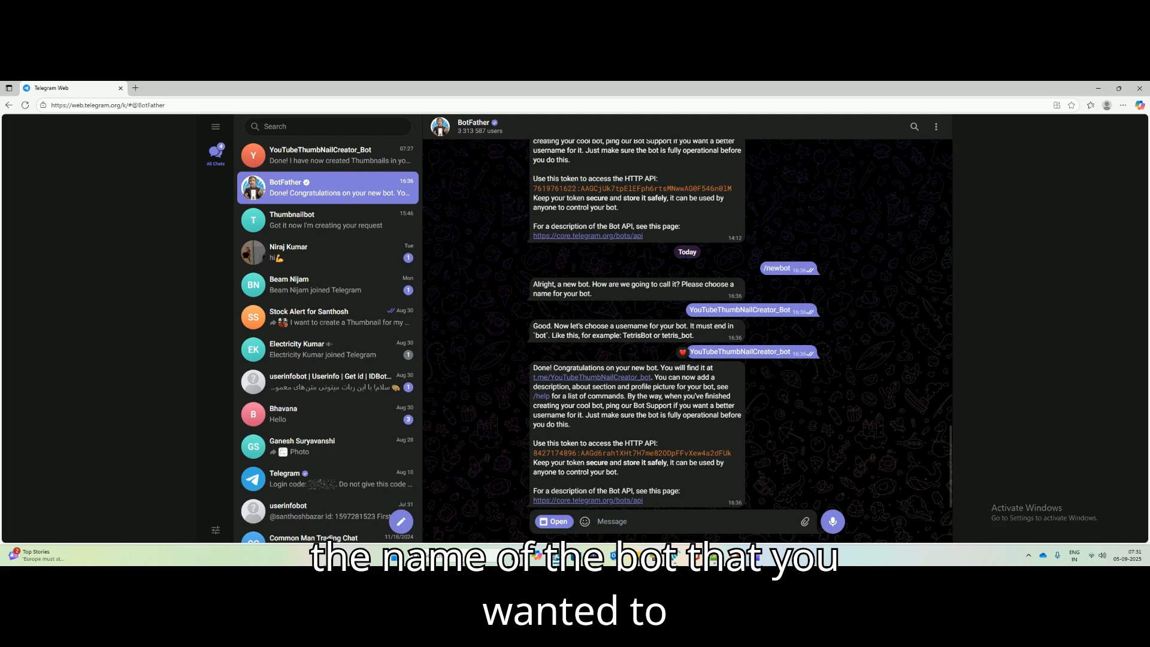
# Step: Examine the bot username, creation message and HTTP API token for YouTubeThumbNailCreator_bot in the BotFather chat
pyautogui.moveTo(690, 352); pyautogui.dragTo(790, 351)
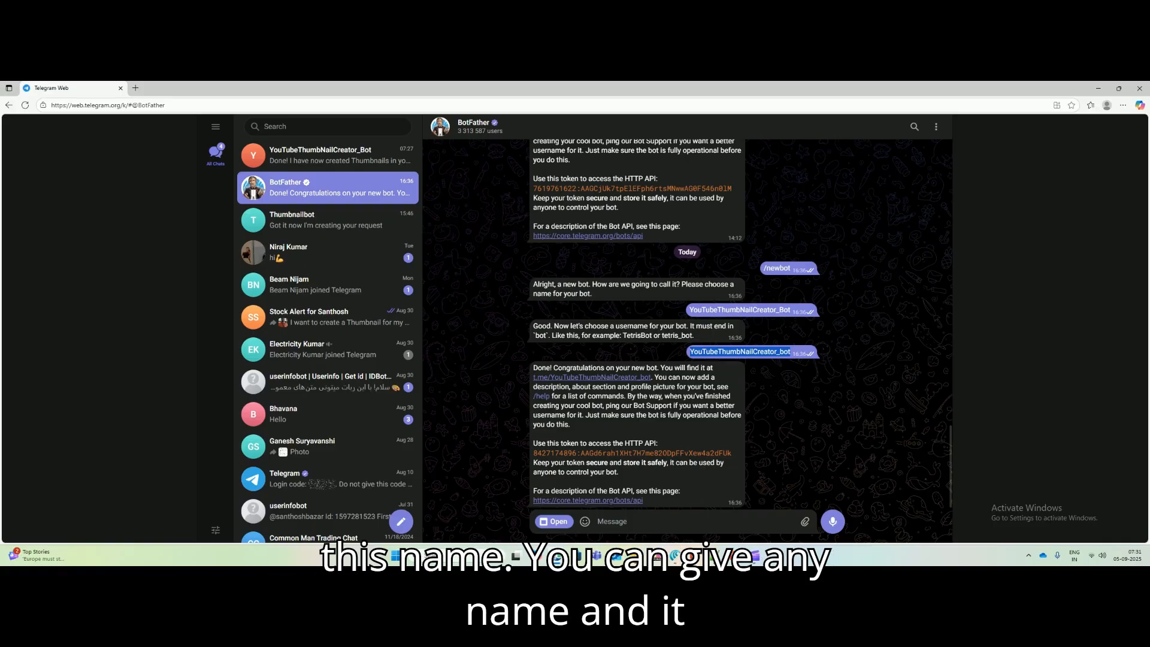
pyautogui.click(791, 389)
pyautogui.moveTo(532, 367); pyautogui.dragTo(582, 367)
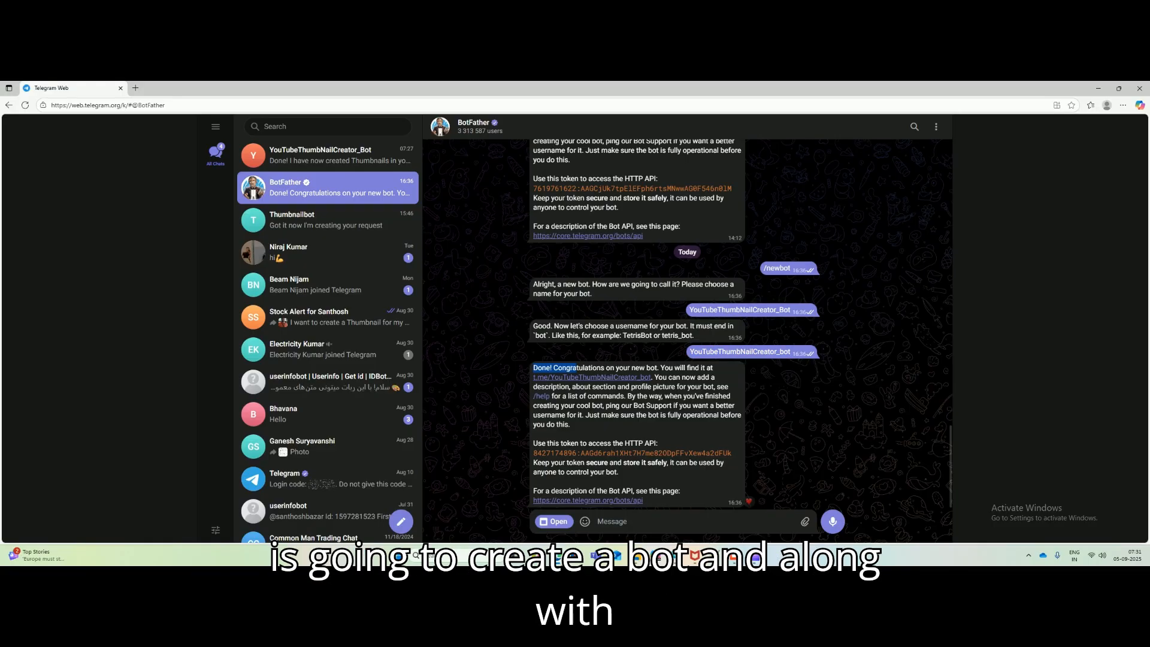
pyautogui.moveTo(532, 452); pyautogui.dragTo(731, 453)
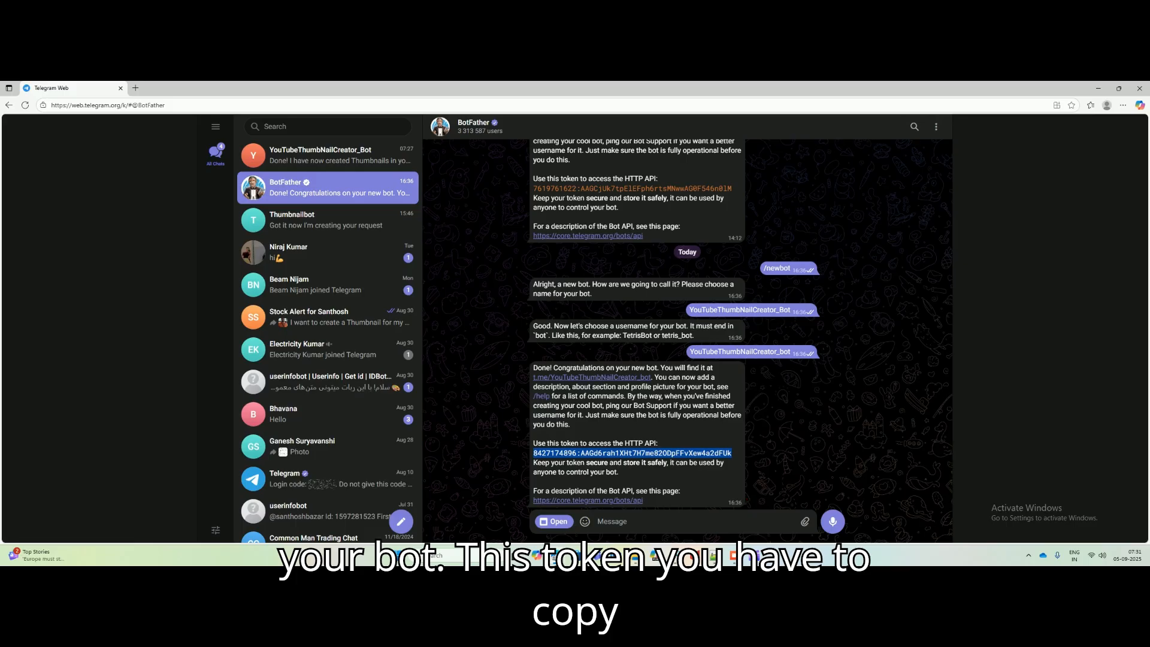
# Step: Return to n8n and delete the Edit Fields node from the workflow
pyautogui.click(1097, 89)
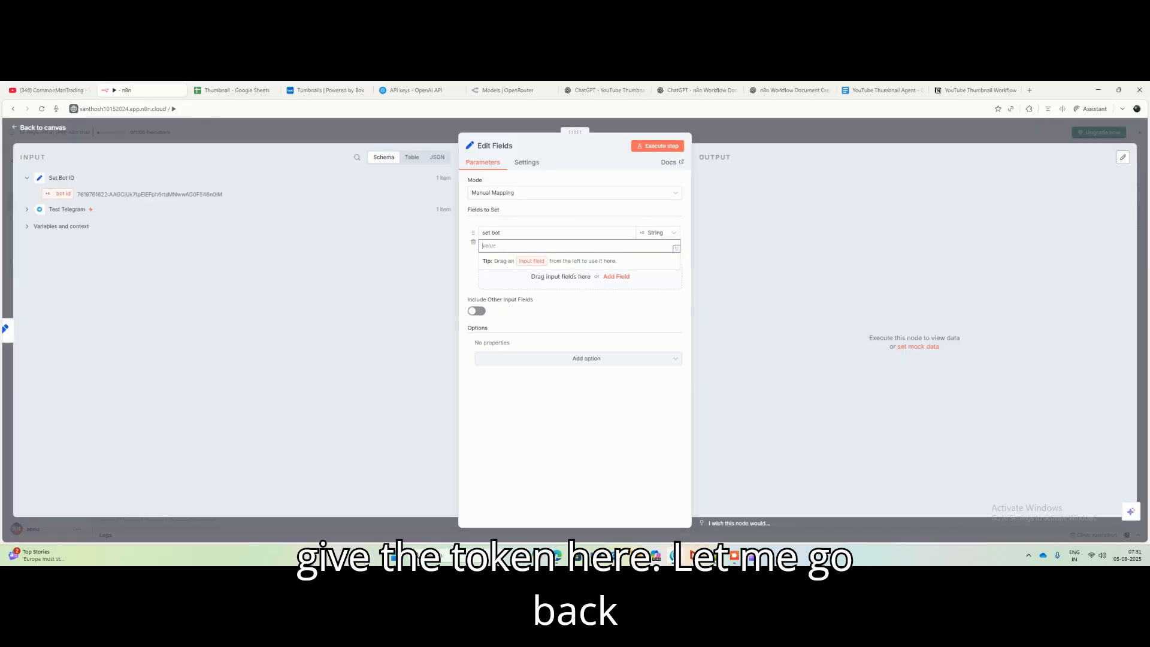
pyautogui.press('Escape')
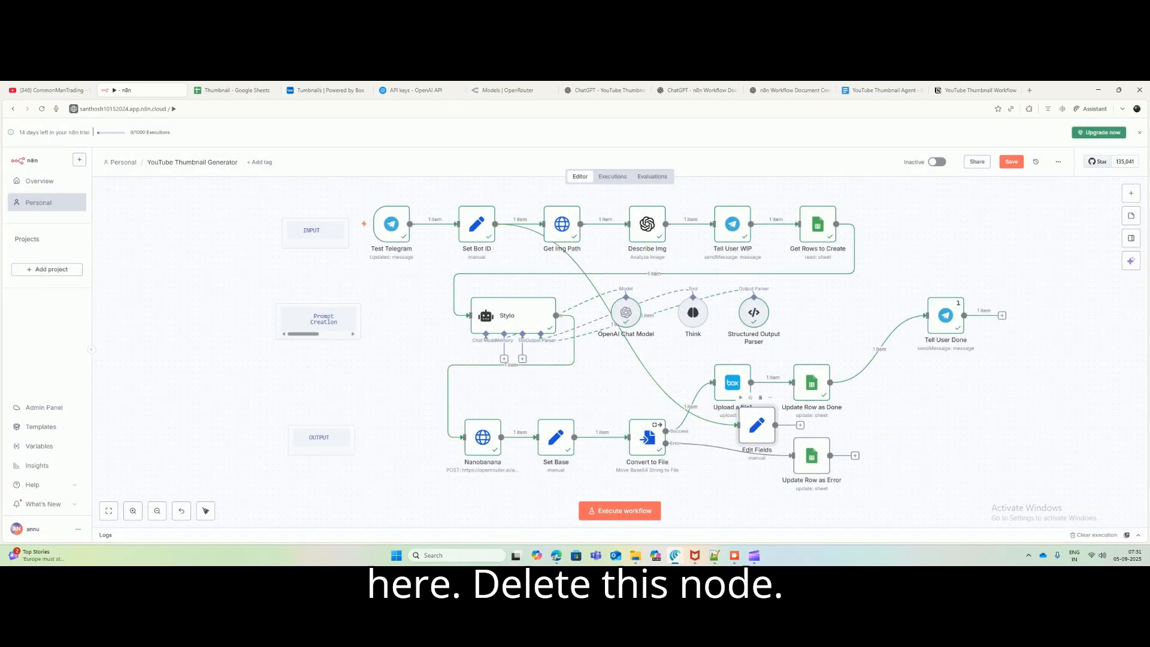
pyautogui.press('Delete')
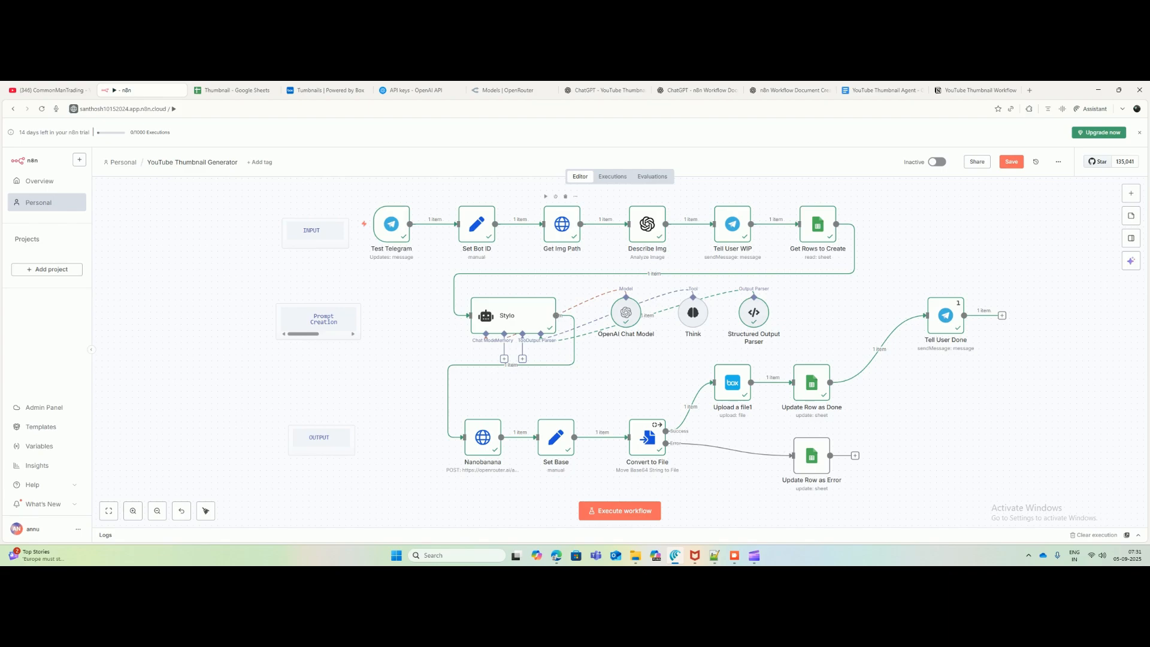
# Step: Open the Set Bot ID node and check the exact spelling of its "bot id" field name
pyautogui.doubleClick(562, 224)
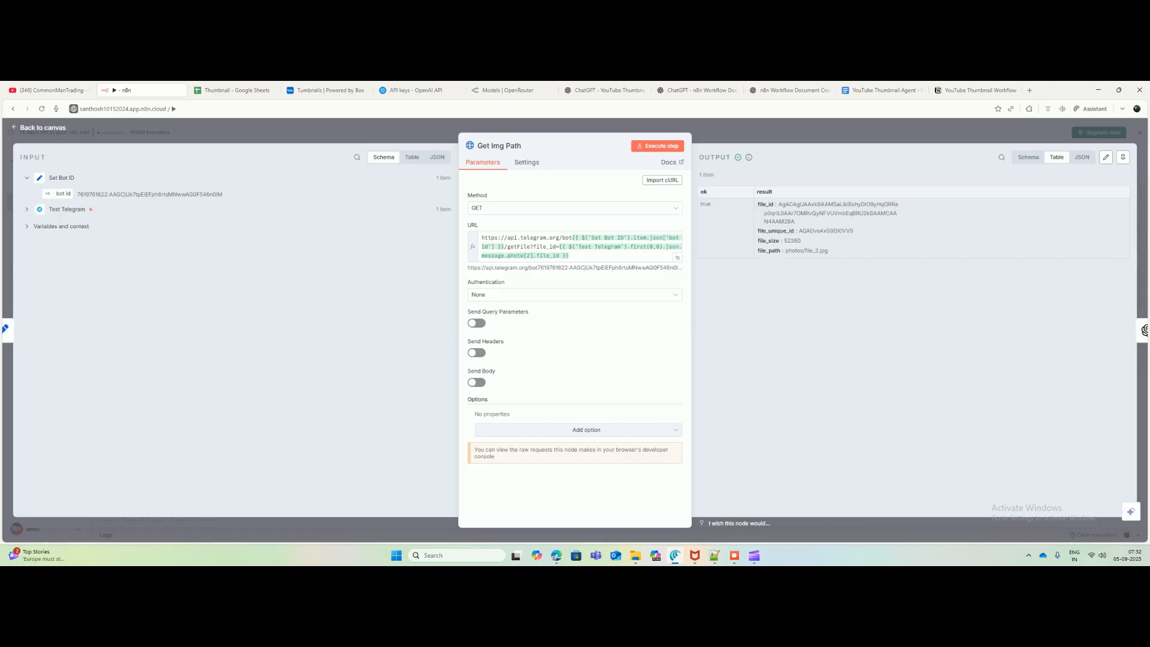
pyautogui.press('Escape')
pyautogui.doubleClick(475, 226)
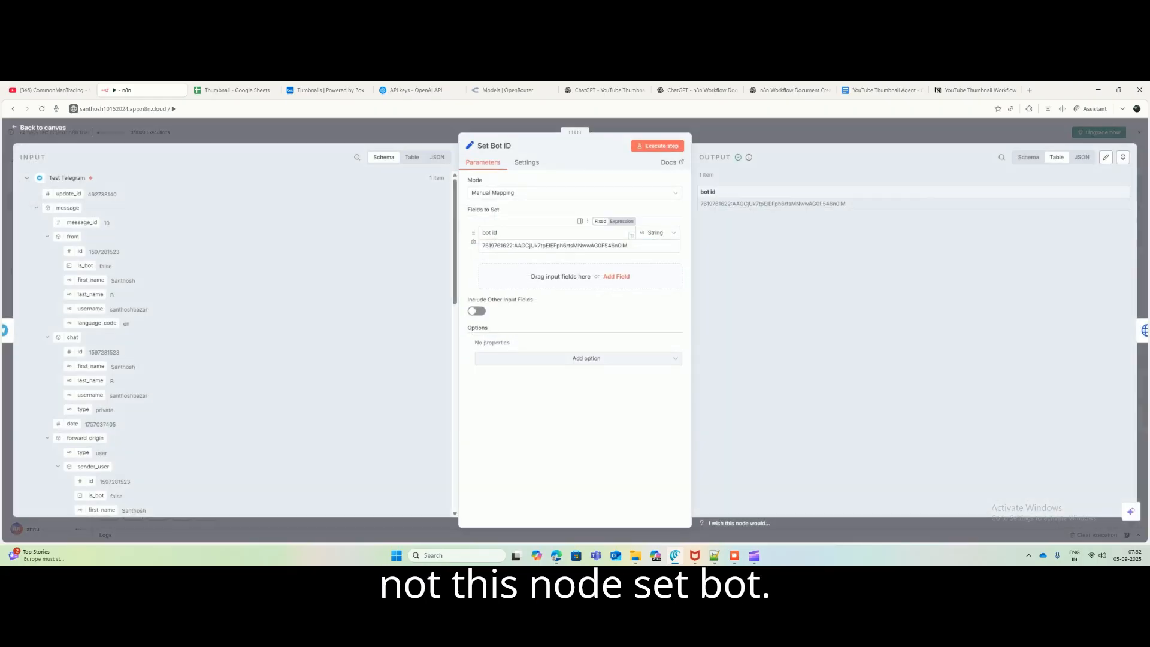
pyautogui.moveTo(497, 233); pyautogui.dragTo(482, 232)
pyautogui.click(482, 232)
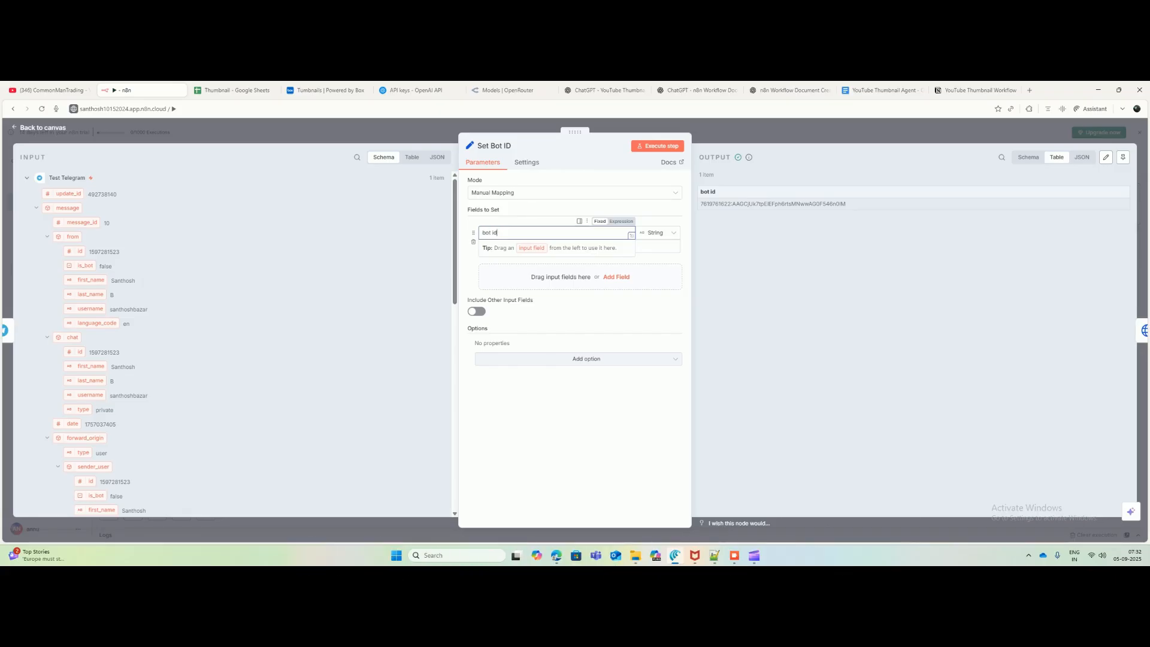
pyautogui.moveTo(497, 233); pyautogui.dragTo(481, 232)
pyautogui.click(486, 232)
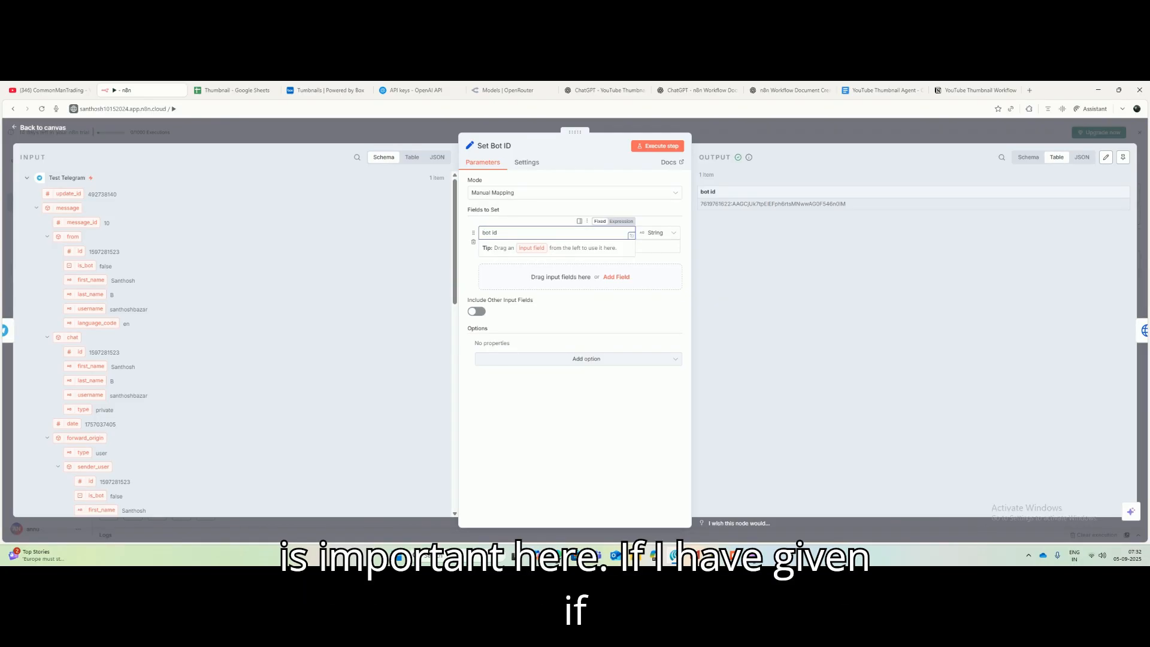
pyautogui.moveTo(482, 232); pyautogui.dragTo(497, 232)
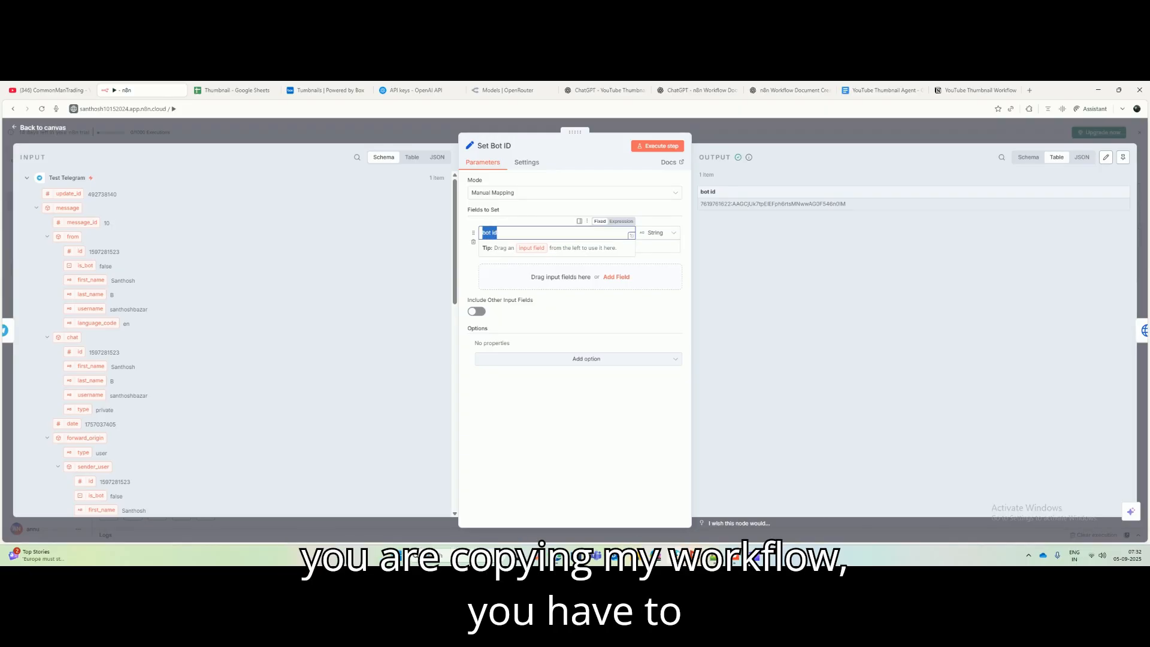
pyautogui.click(497, 232)
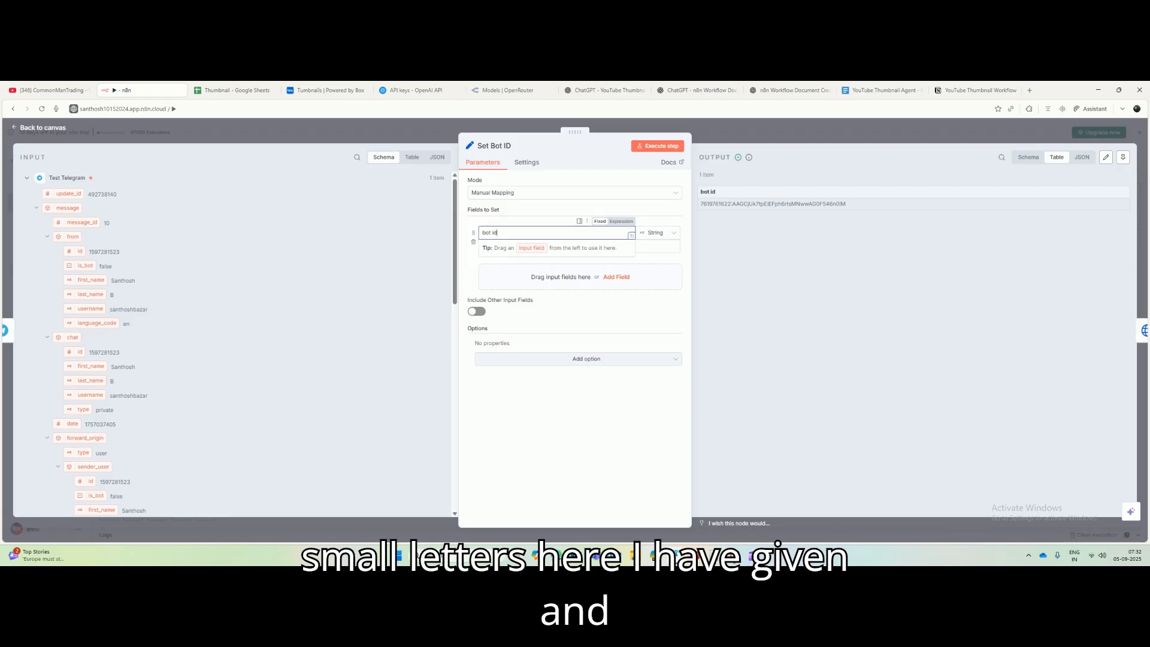
pyautogui.click(579, 307)
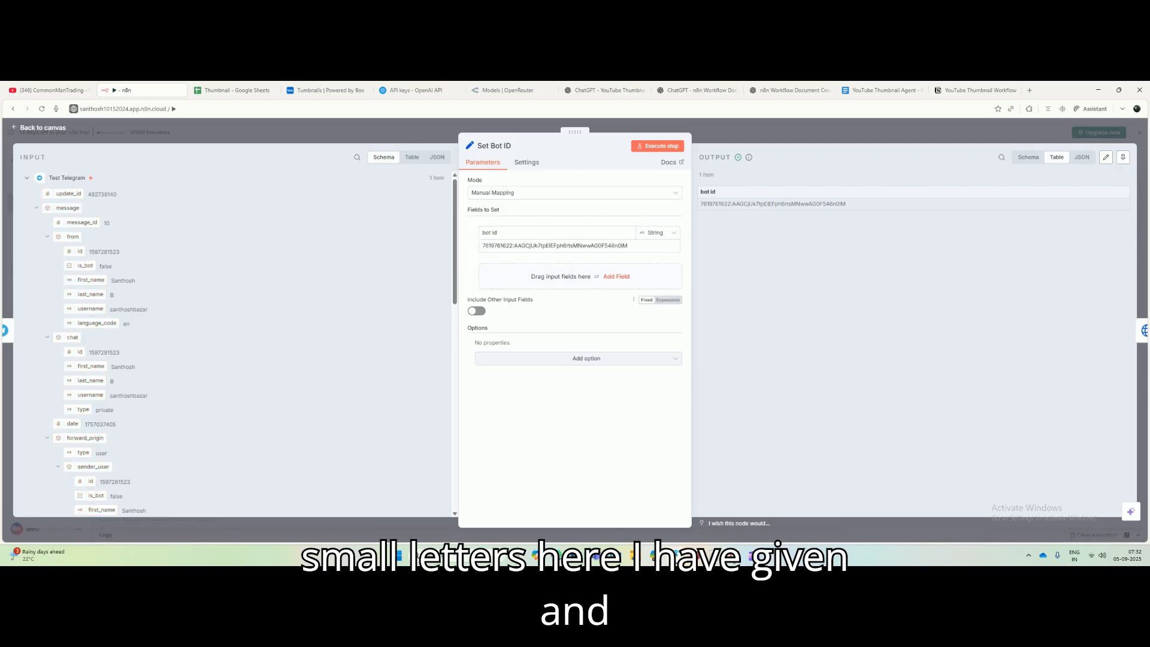
# Step: Check the bot access token value and the String type of the "bot id" field
pyautogui.click(627, 245)
pyautogui.moveTo(627, 246); pyautogui.dragTo(482, 245)
pyautogui.click(578, 305)
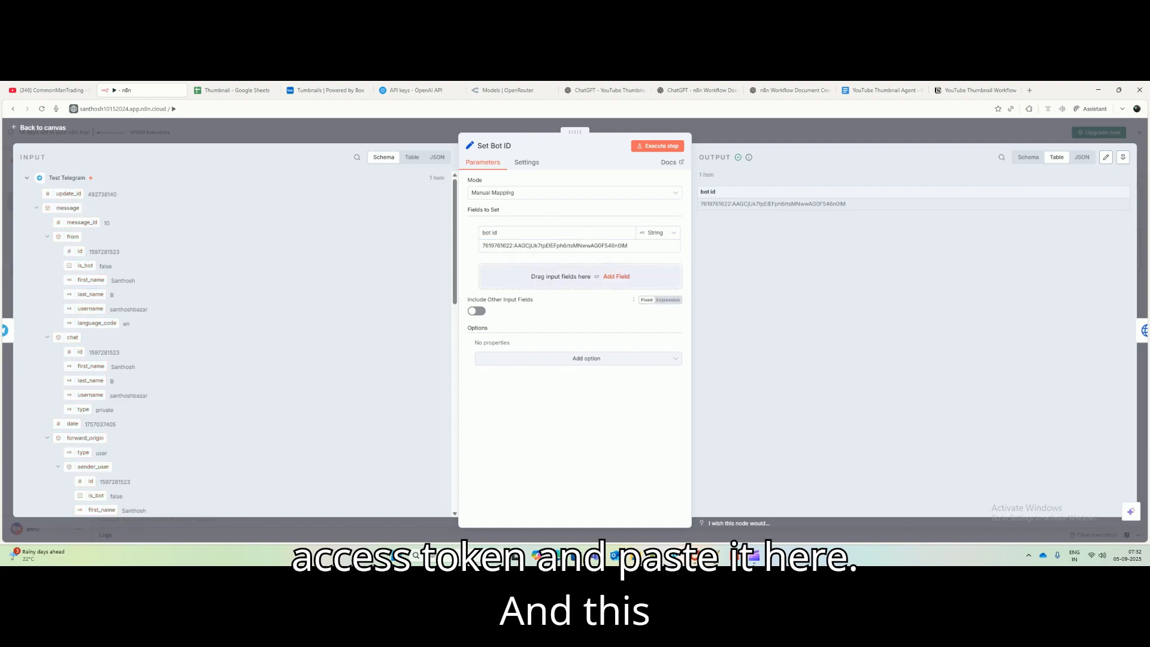
pyautogui.click(657, 232)
pyautogui.click(656, 232)
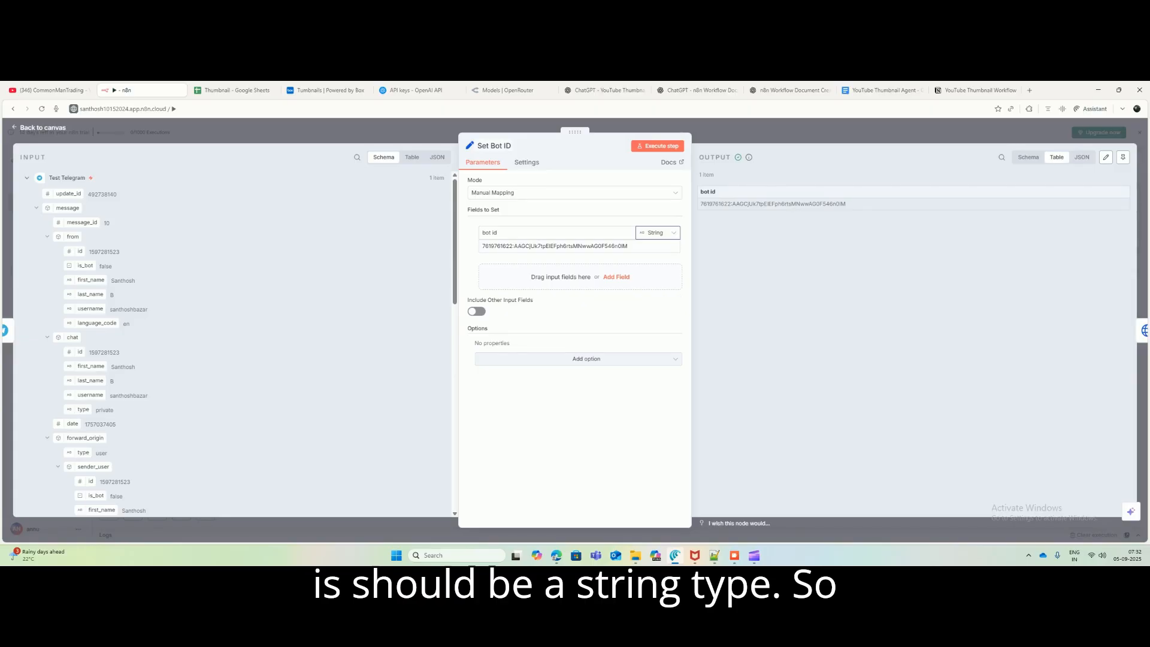
# Step: Look at the Set Bot ID node's settings, return to its parameters and highlight the token in its output
pyautogui.click(526, 163)
pyautogui.click(483, 162)
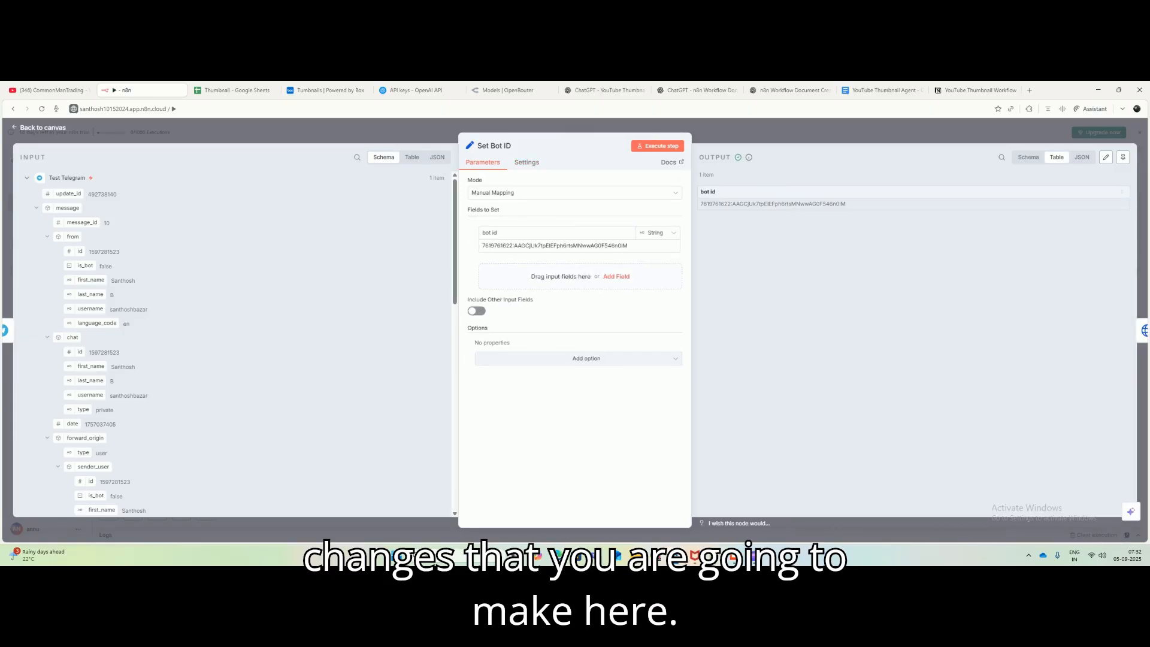
pyautogui.moveTo(699, 203); pyautogui.dragTo(846, 204)
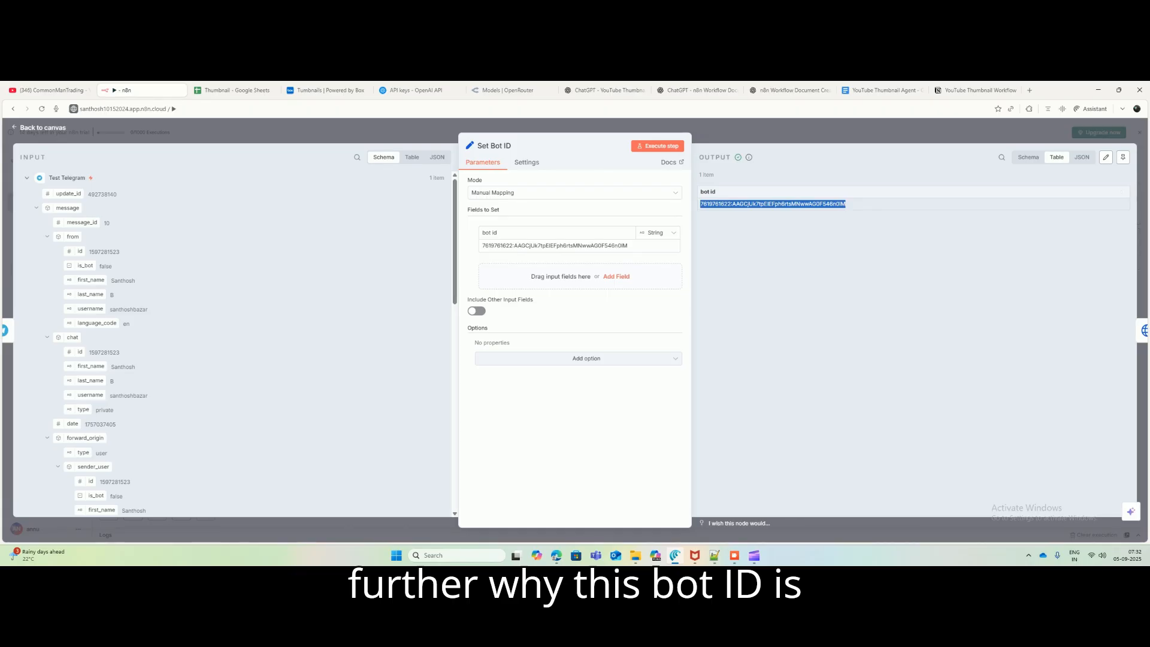
# Step: Leave the Set Bot ID node and look at the Test Telegram trigger's editable name without renaming it
pyautogui.click(838, 269)
pyautogui.press('Escape')
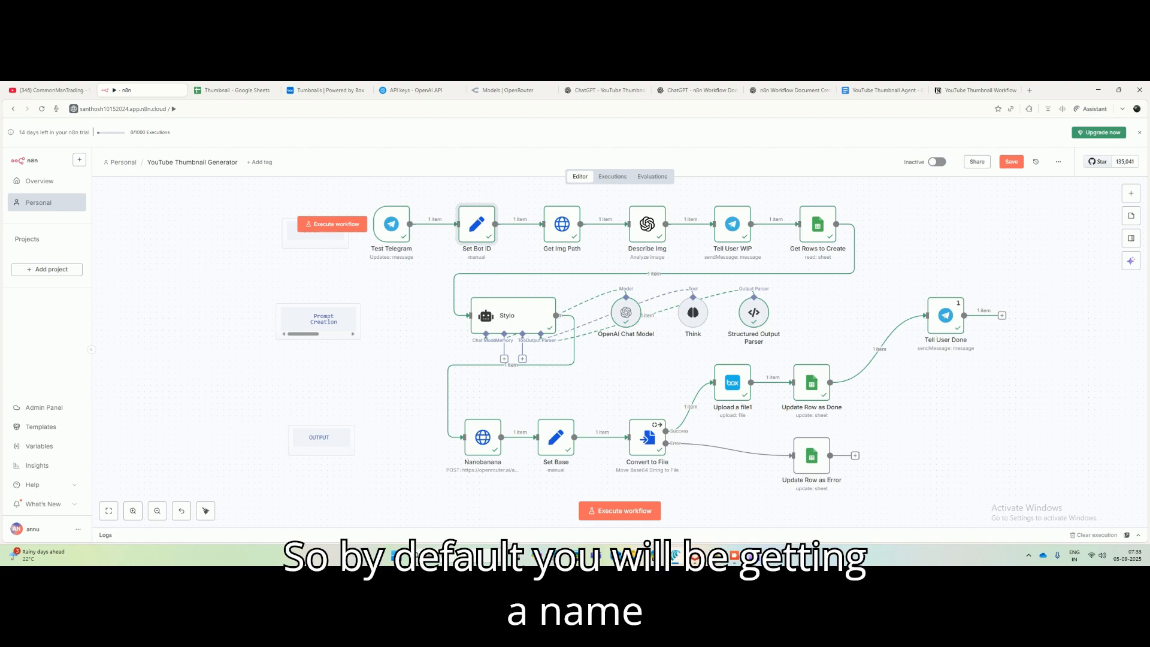
pyautogui.doubleClick(391, 224)
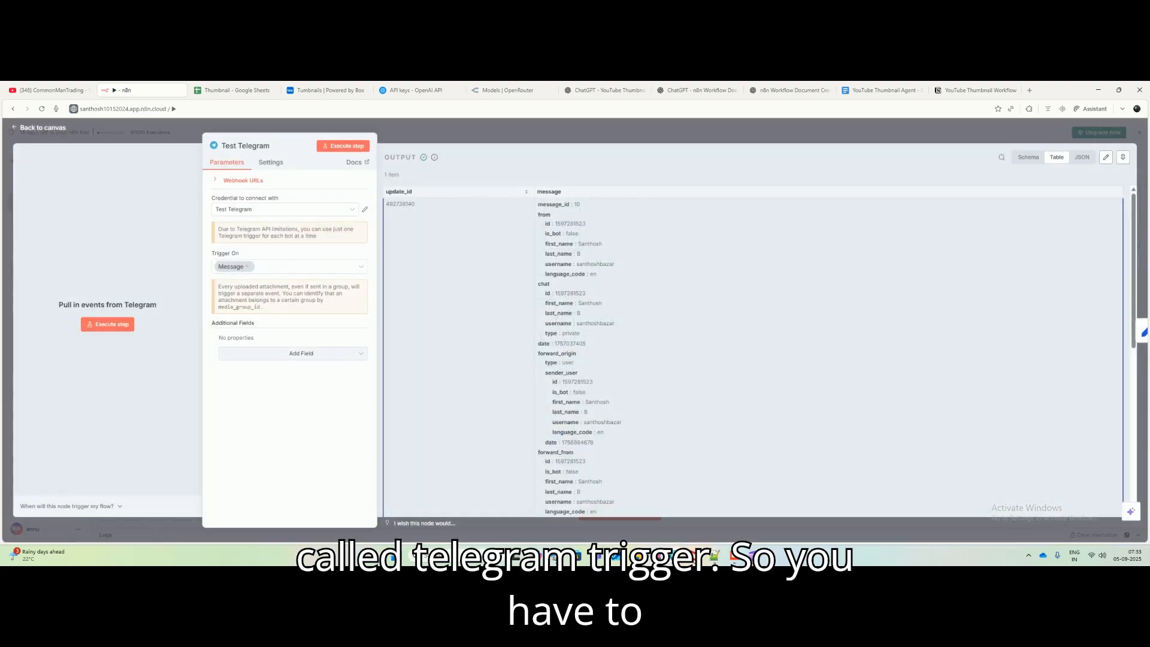
pyautogui.click(245, 146)
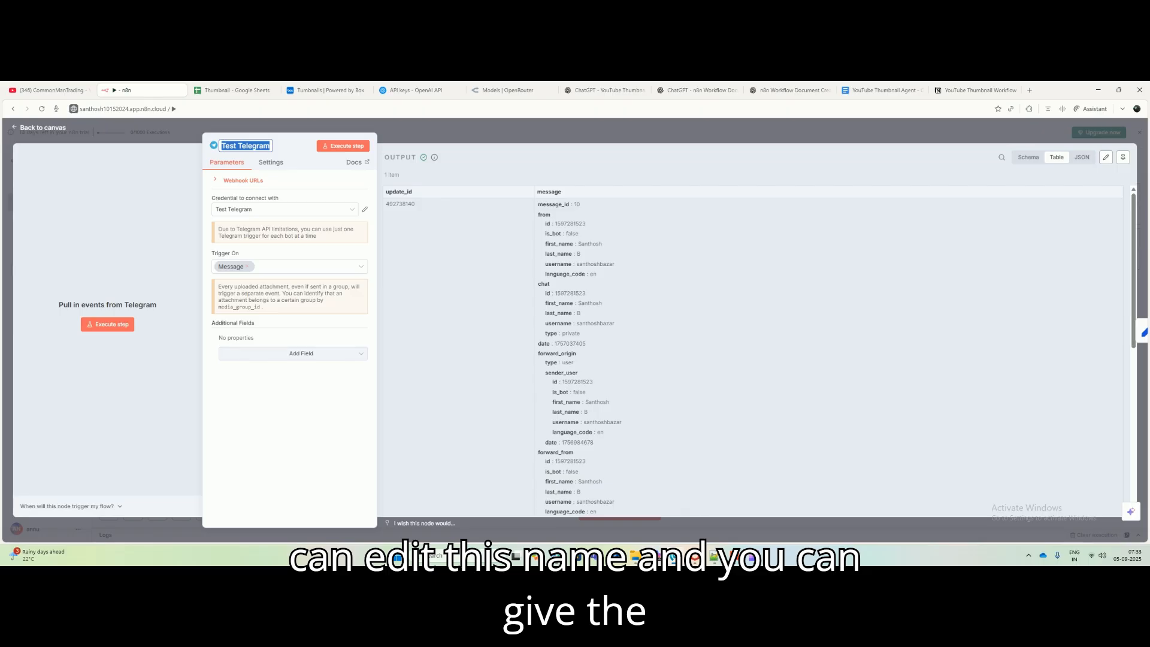
pyautogui.press('Escape')
pyautogui.press('Escape')
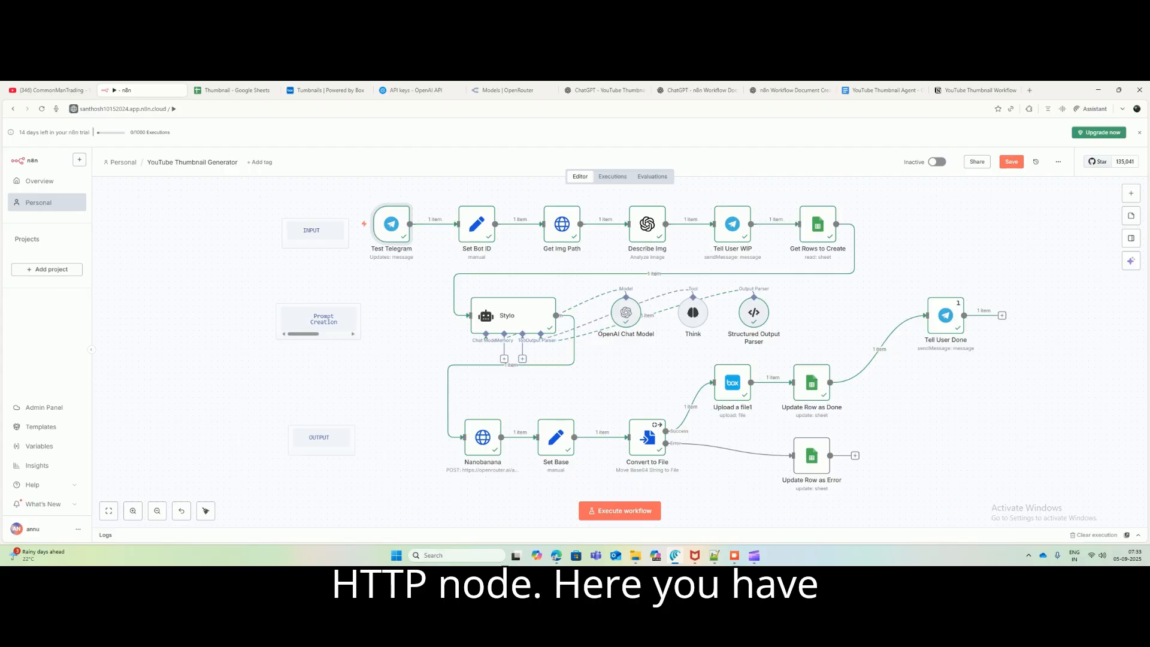
# Step: Add an HTTP Request node to the workflow, view its blank configuration and delete the node again
pyautogui.click(1130, 193)
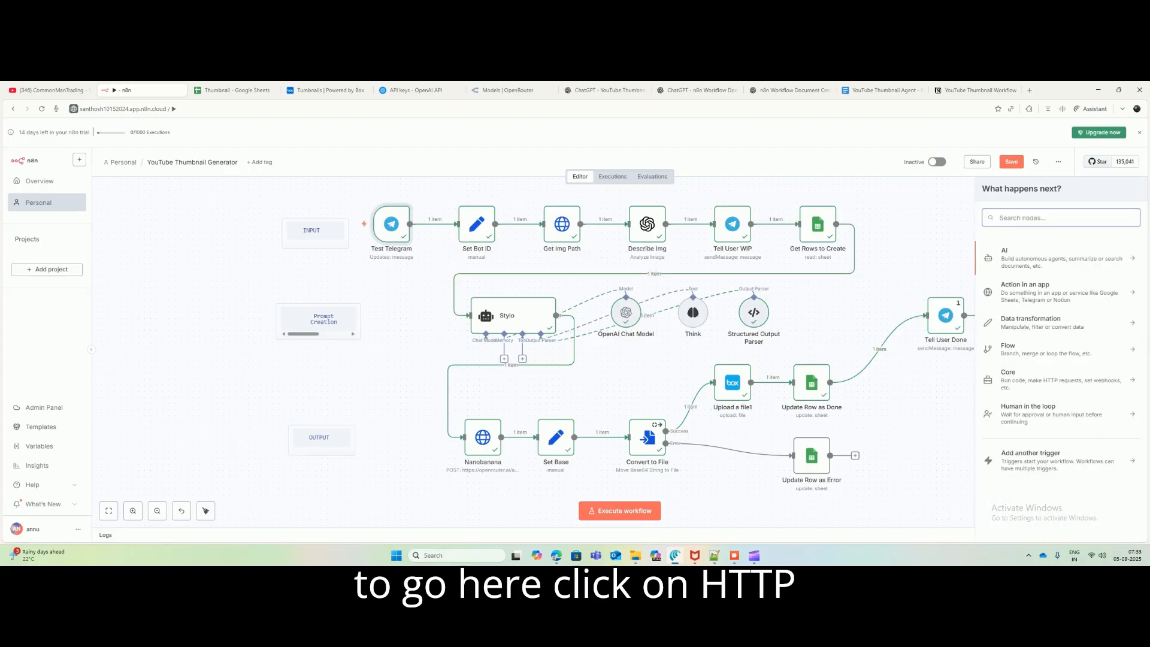
pyautogui.write('htt')
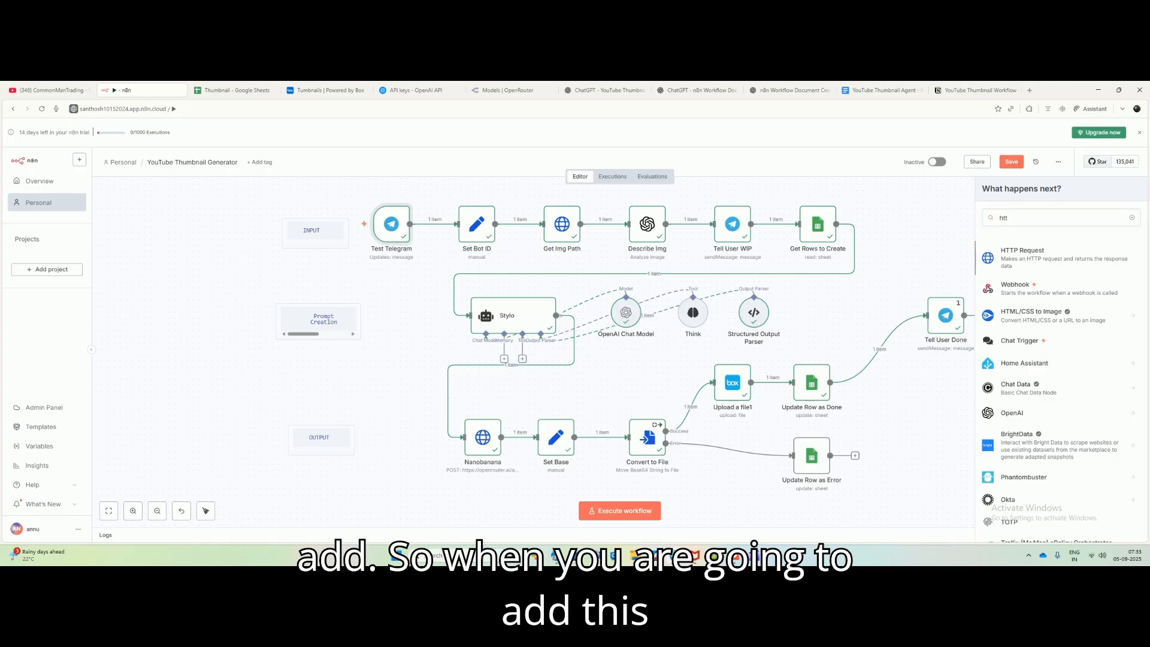
pyautogui.press('Return')
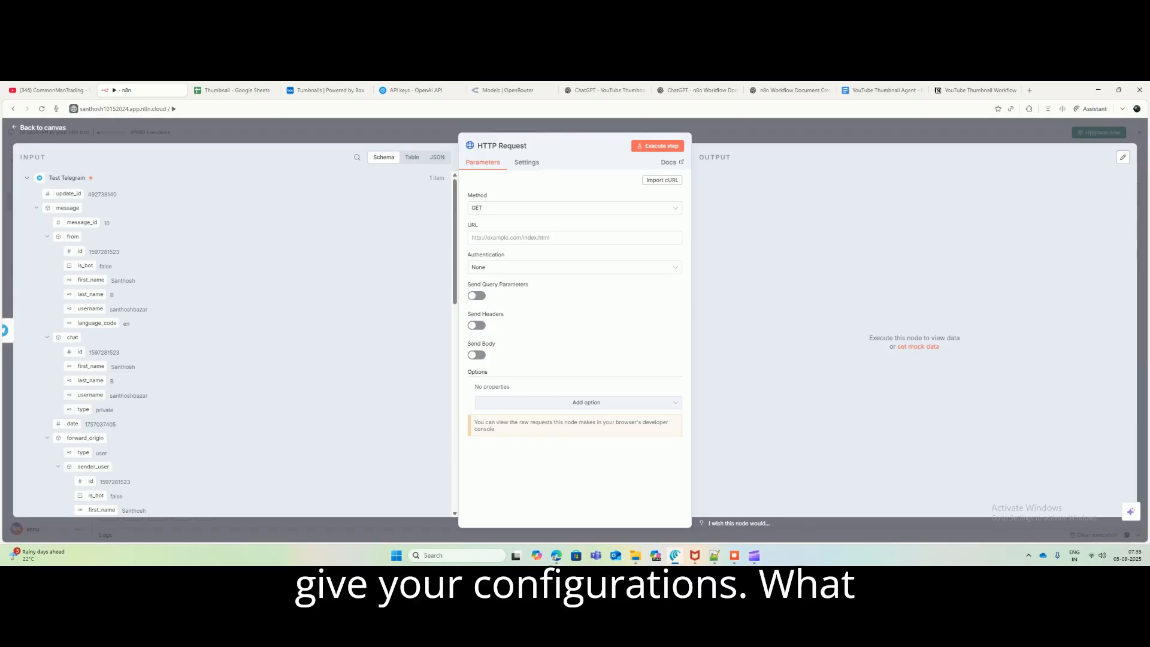
pyautogui.press('Escape')
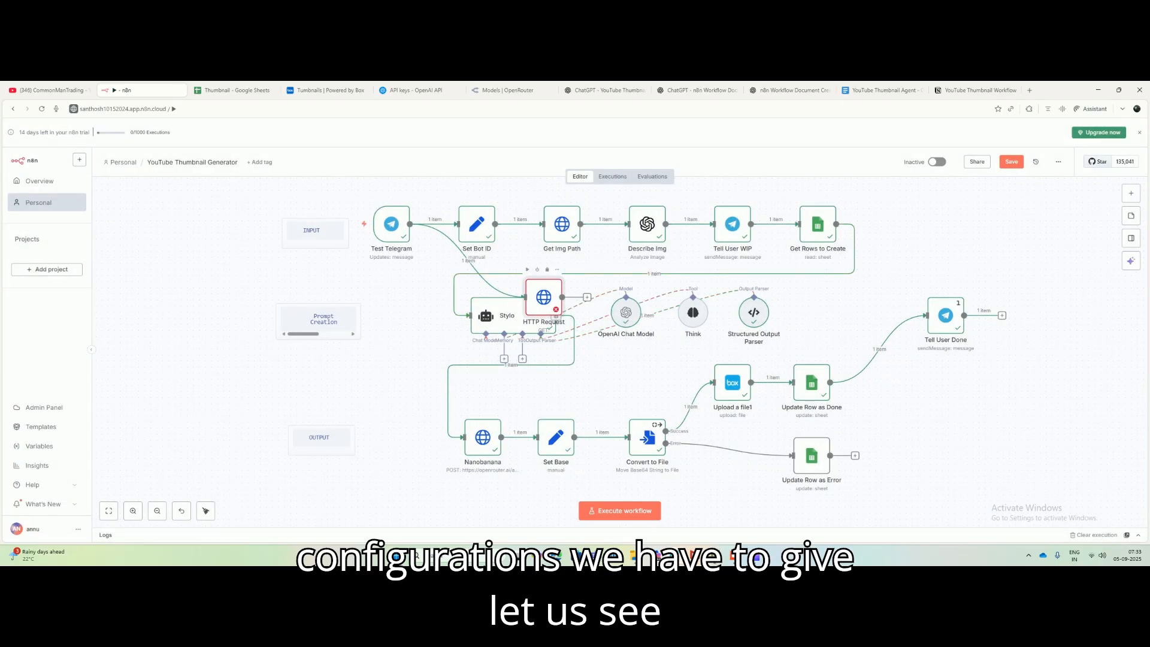
pyautogui.click(547, 269)
# Step: Open the Get Img Path node, keep its method at GET and view its URL expression in the expanded editor
pyautogui.doubleClick(561, 224)
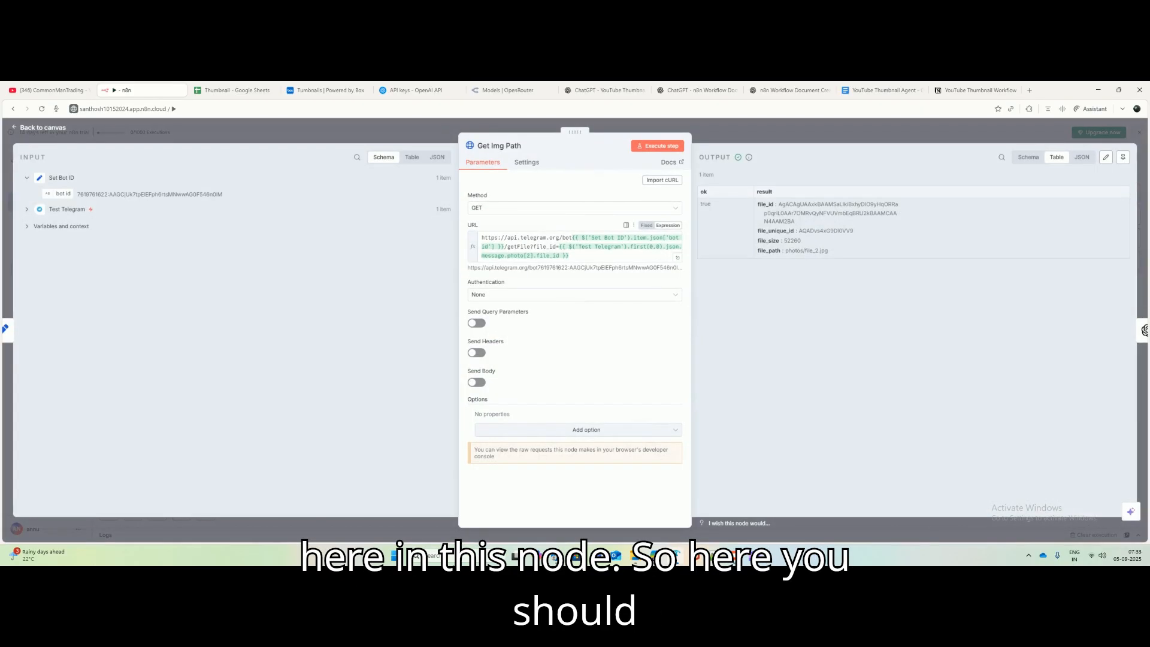
pyautogui.click(574, 208)
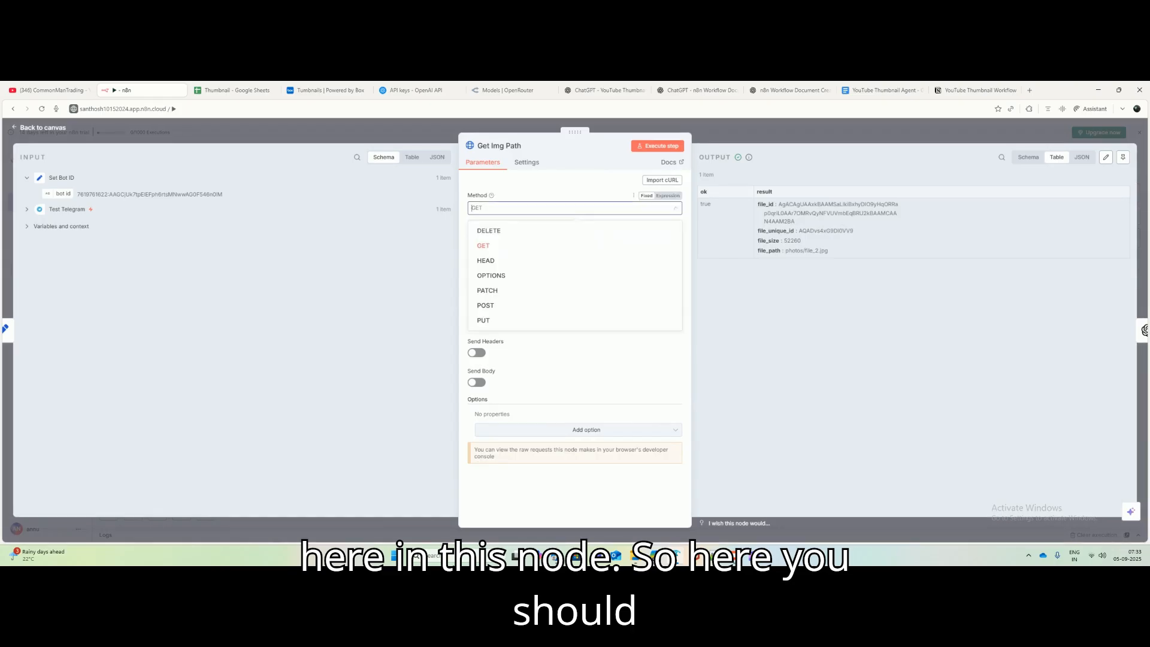
pyautogui.click(574, 246)
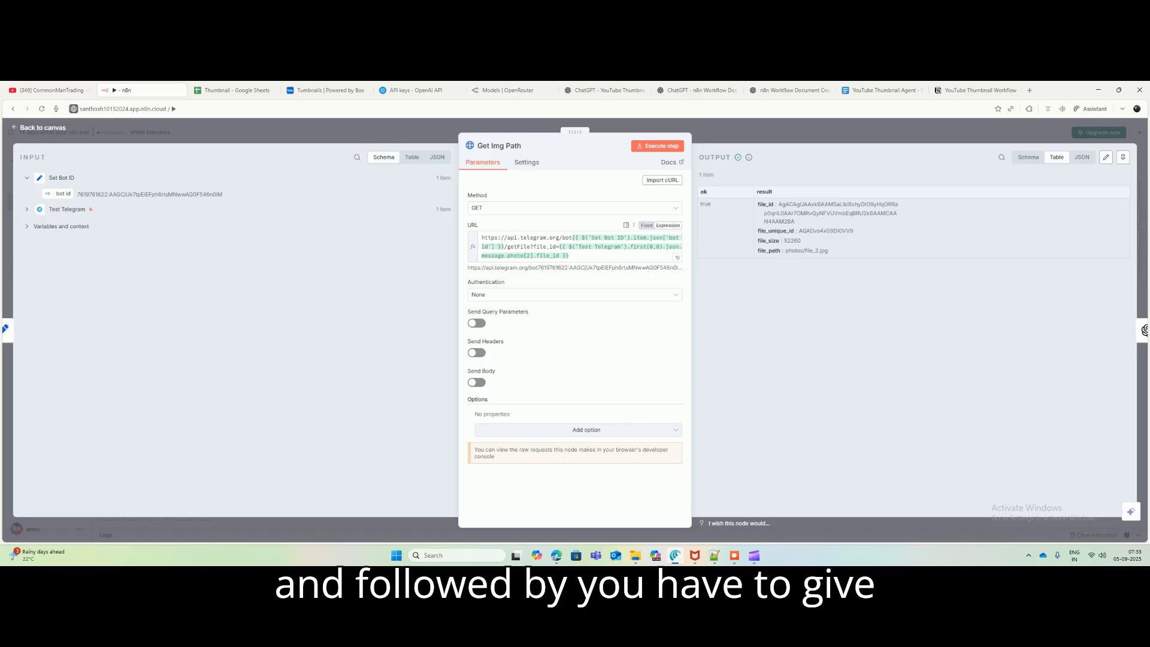
pyautogui.moveTo(481, 238); pyautogui.dragTo(570, 256)
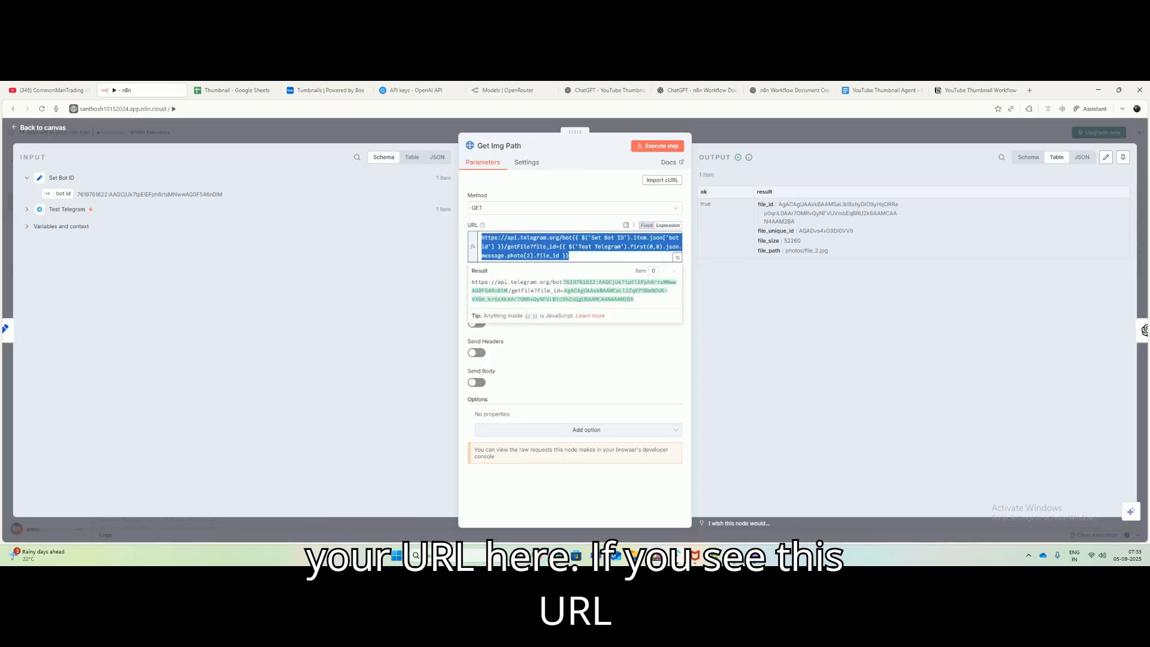
pyautogui.click(677, 258)
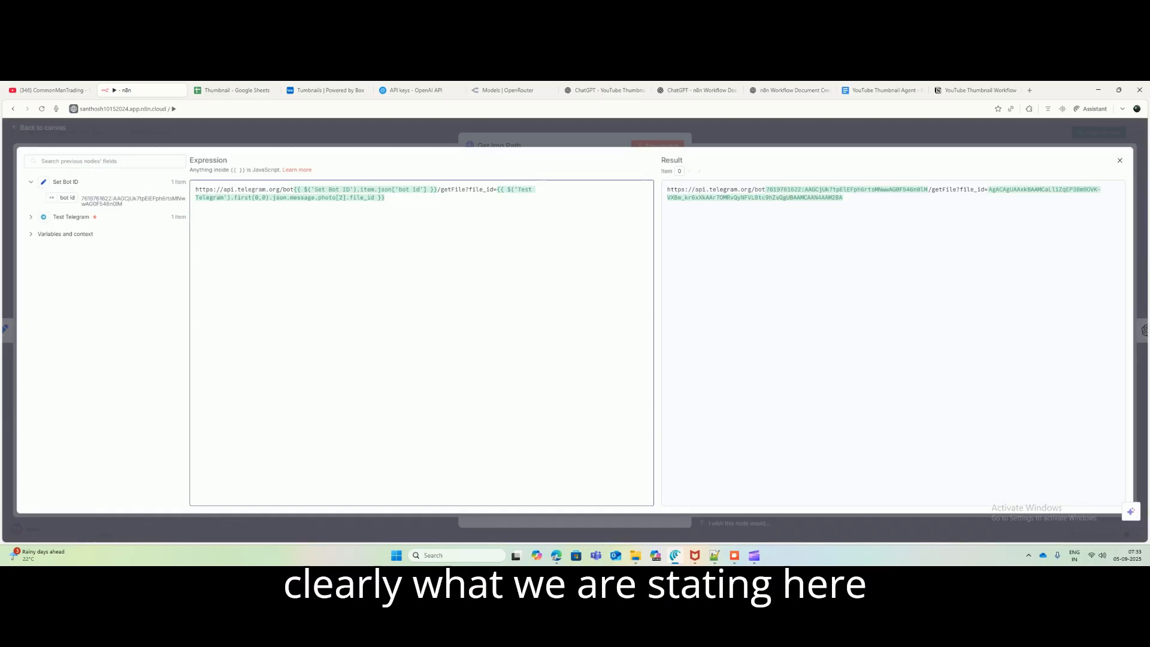
# Step: Examine the "bot id" reference, the token value it draws on and the getFile?file_id part of the URL expression
pyautogui.moveTo(300, 189); pyautogui.dragTo(435, 189)
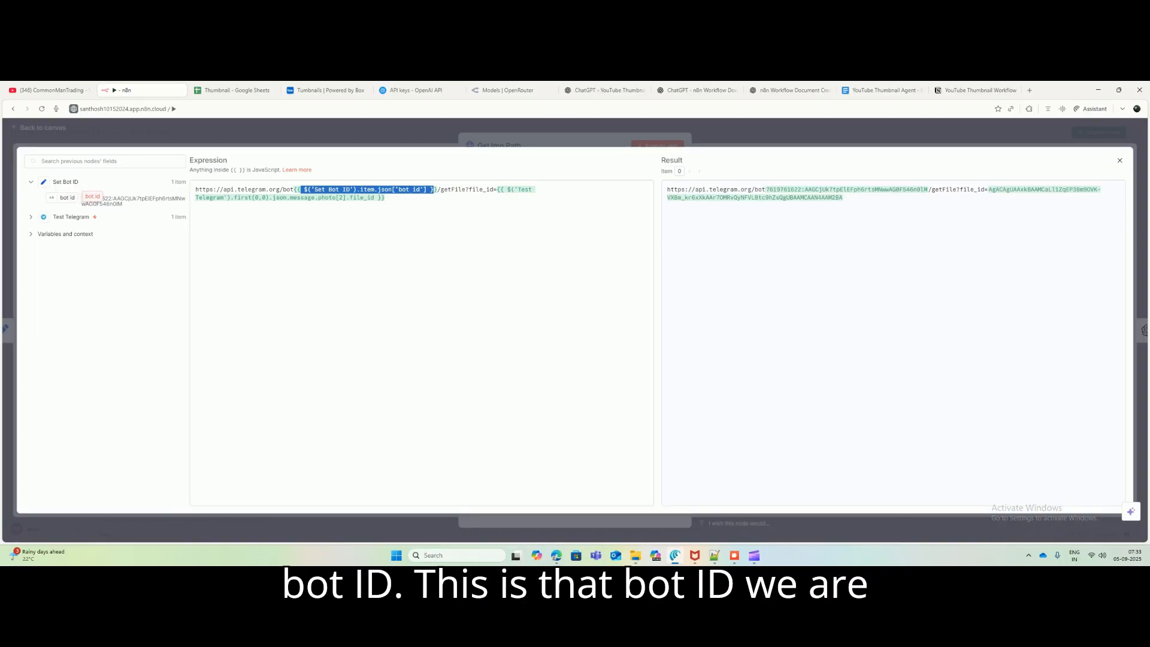
pyautogui.moveTo(124, 204); pyautogui.dragTo(82, 198)
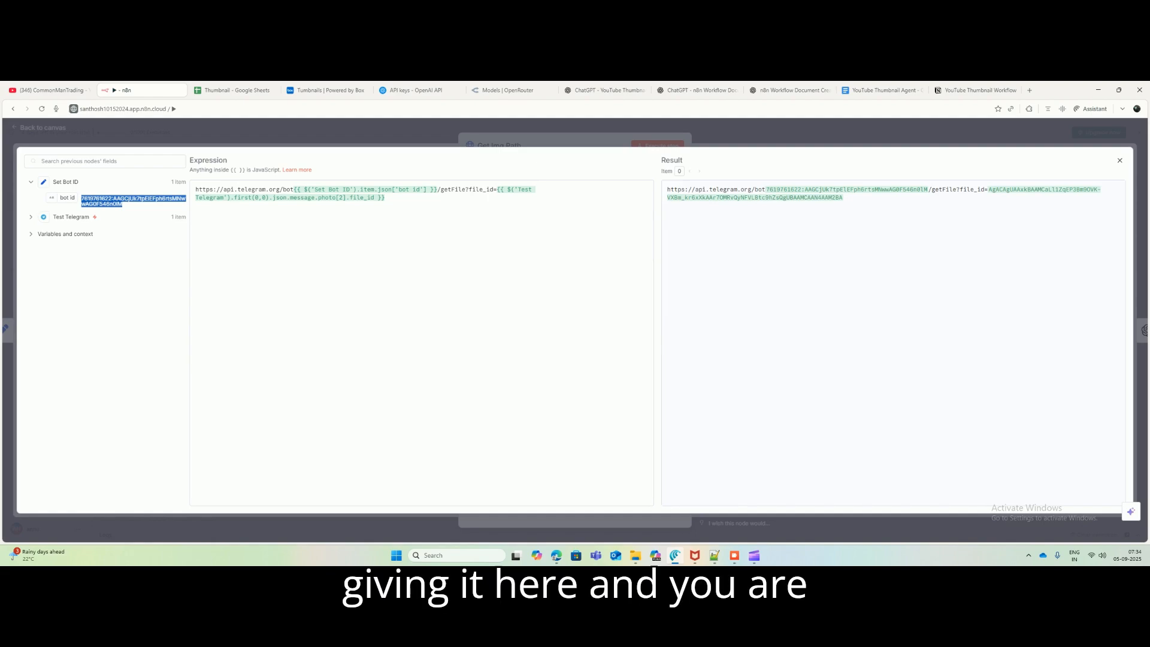
pyautogui.click(444, 190)
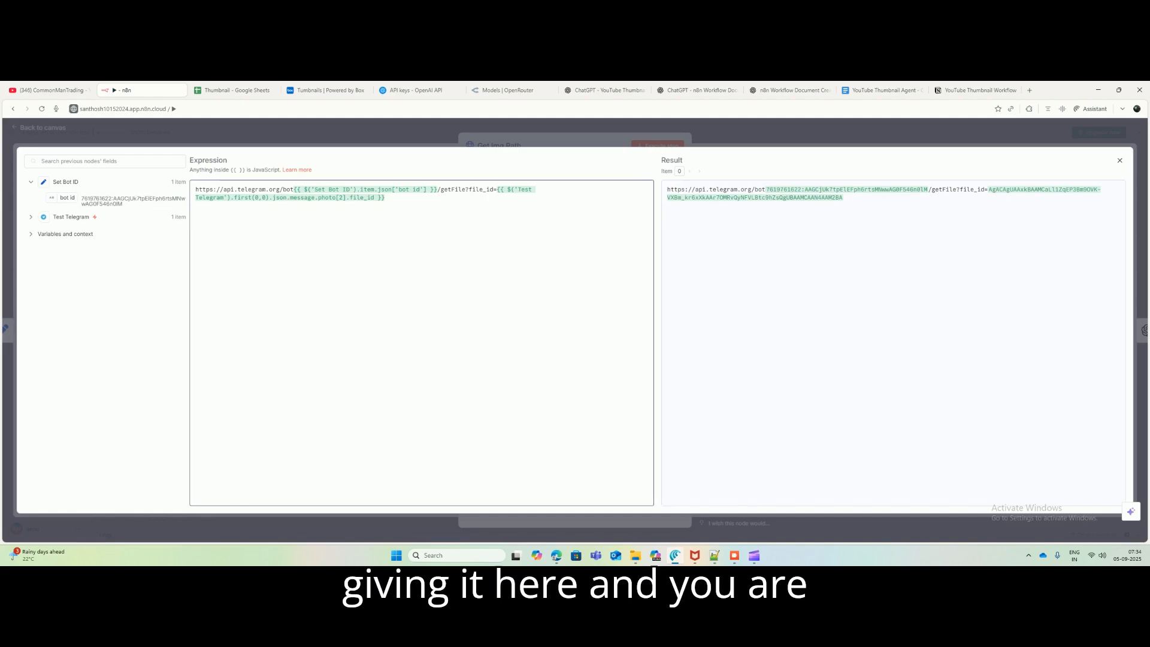
pyautogui.moveTo(444, 189); pyautogui.dragTo(494, 190)
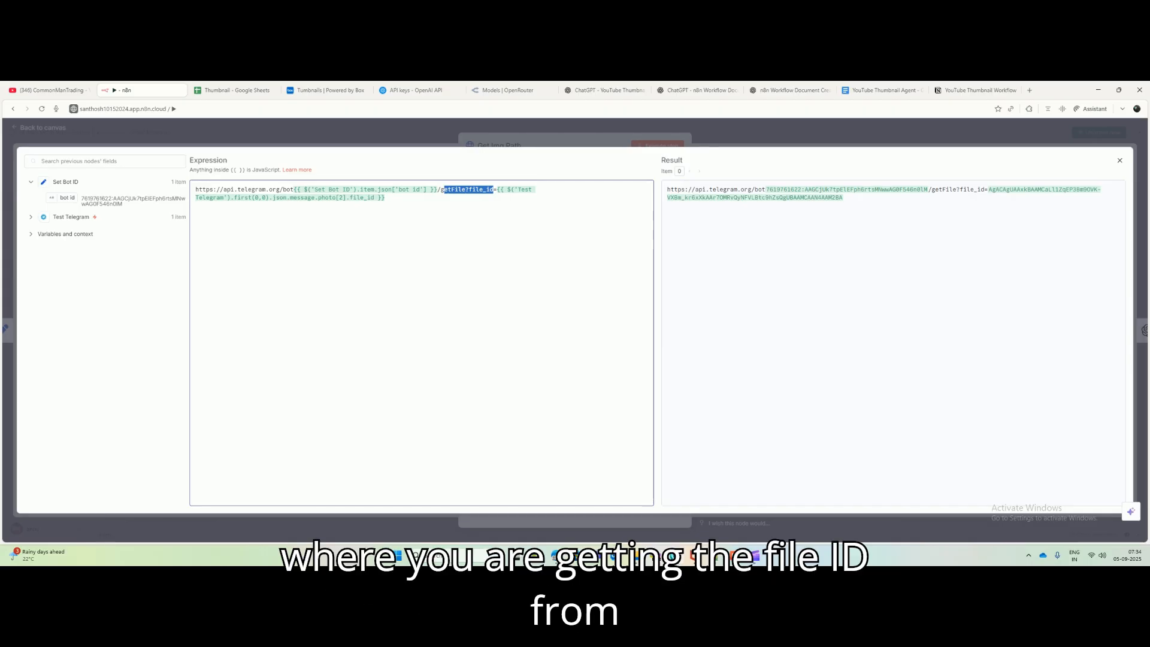
# Step: Insert the Test Telegram photo[2] field at the end of the URL expression and remove it again
pyautogui.click(31, 217)
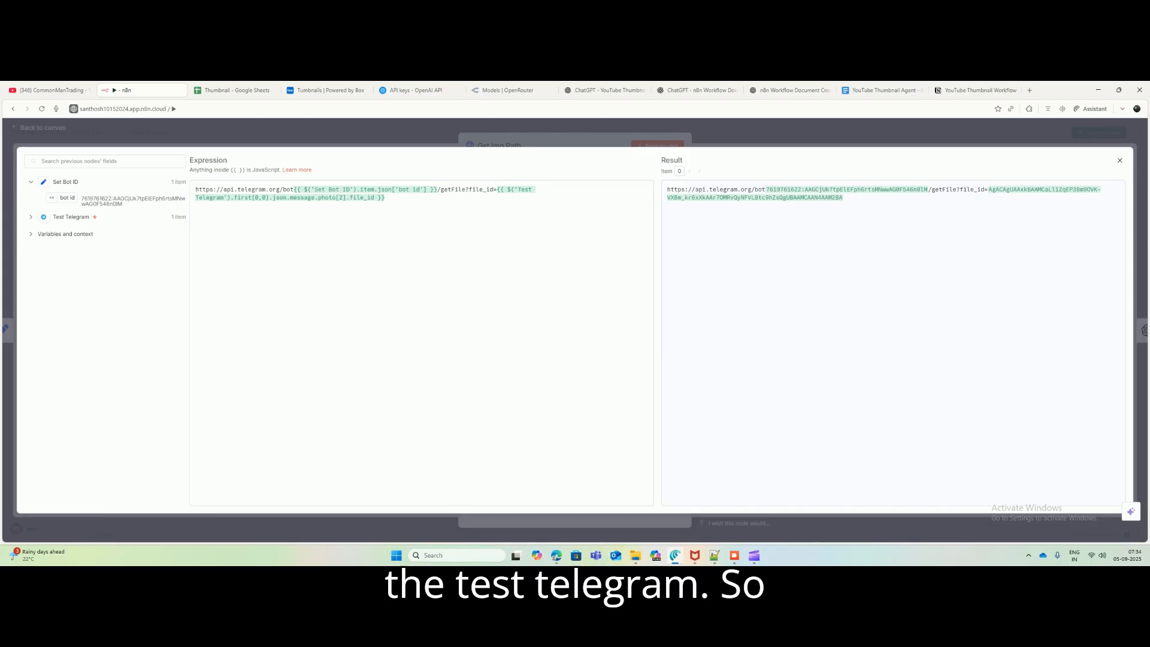
pyautogui.scroll(-10, 114, 341)
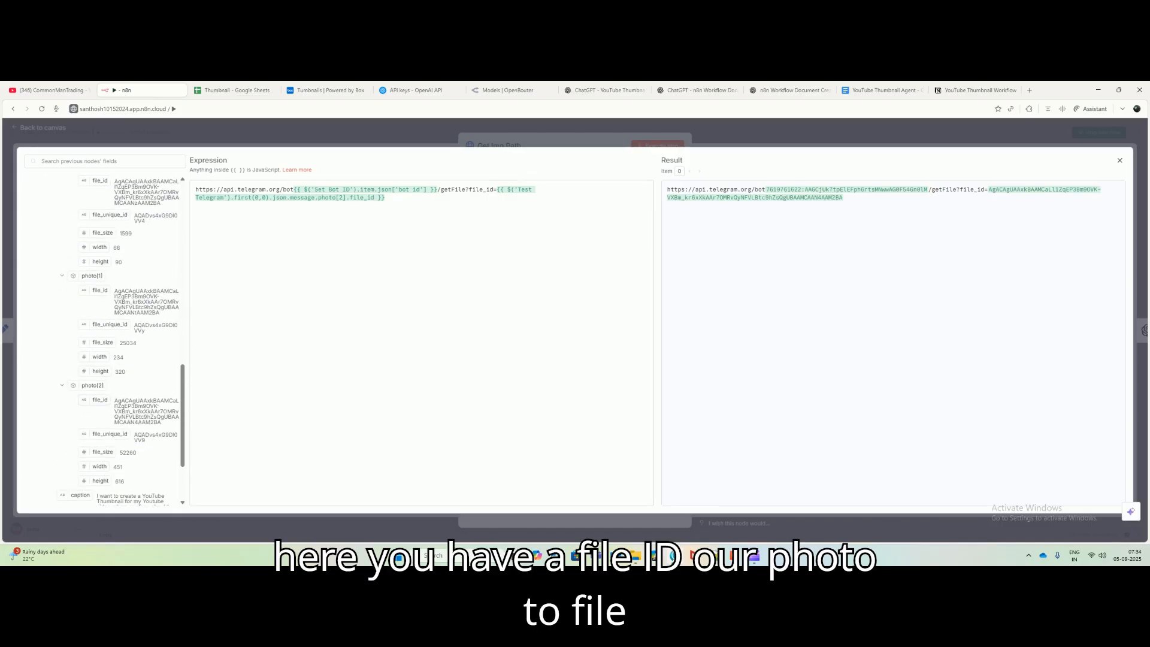
pyautogui.moveTo(92, 385); pyautogui.dragTo(363, 252)
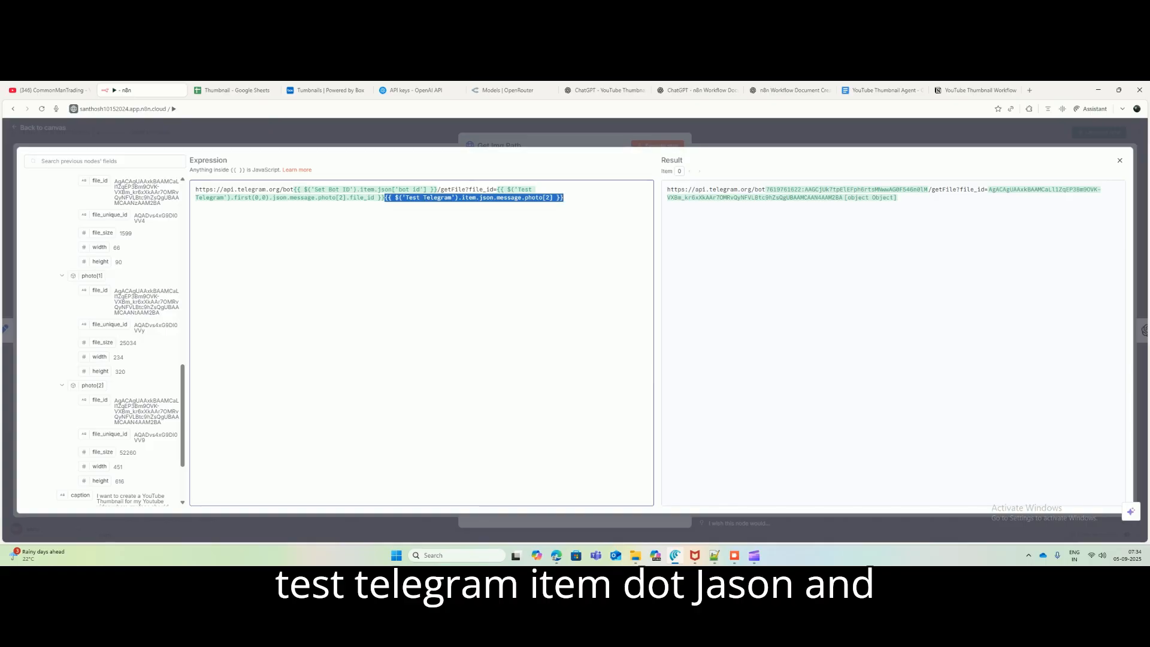
pyautogui.moveTo(563, 198); pyautogui.dragTo(393, 197)
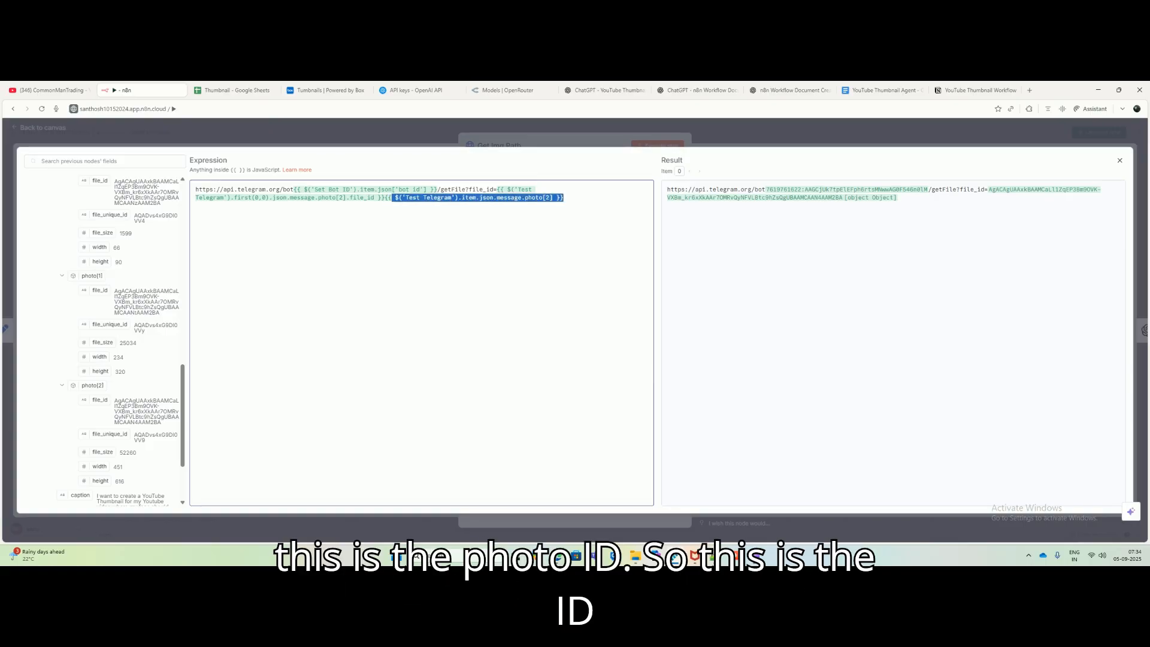
pyautogui.press('BackSpace')
# Step: Check the URL that the expression resolves to and the file_path in Get Img Path's output, and return to the canvas
pyautogui.click(886, 270)
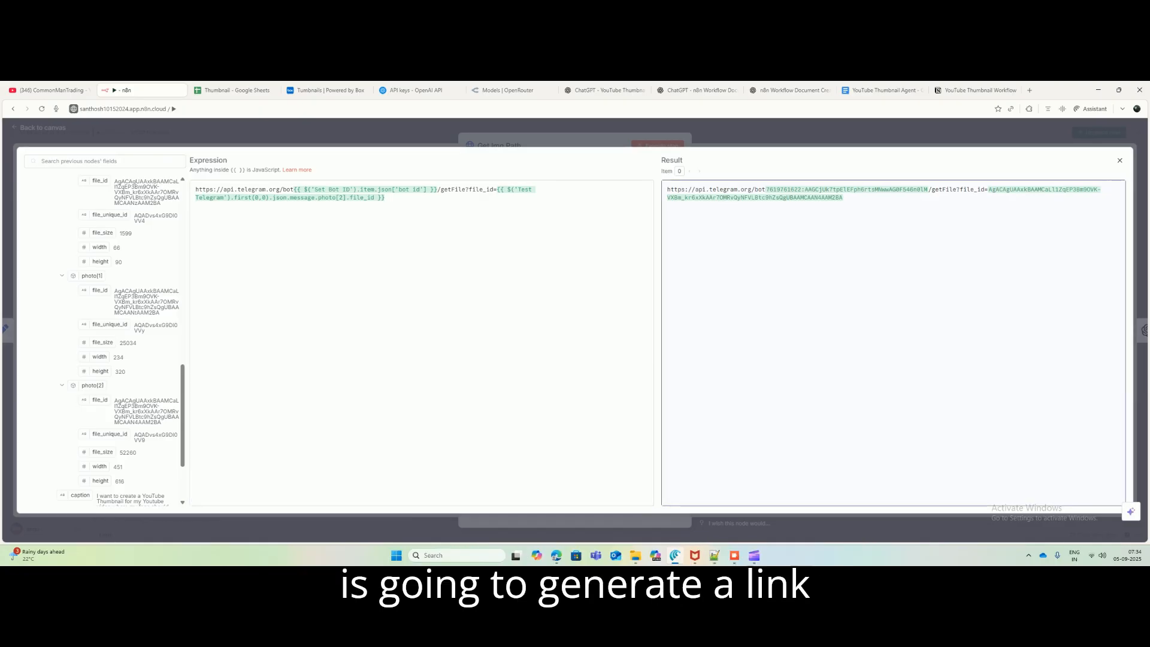
pyautogui.moveTo(667, 190); pyautogui.dragTo(843, 198)
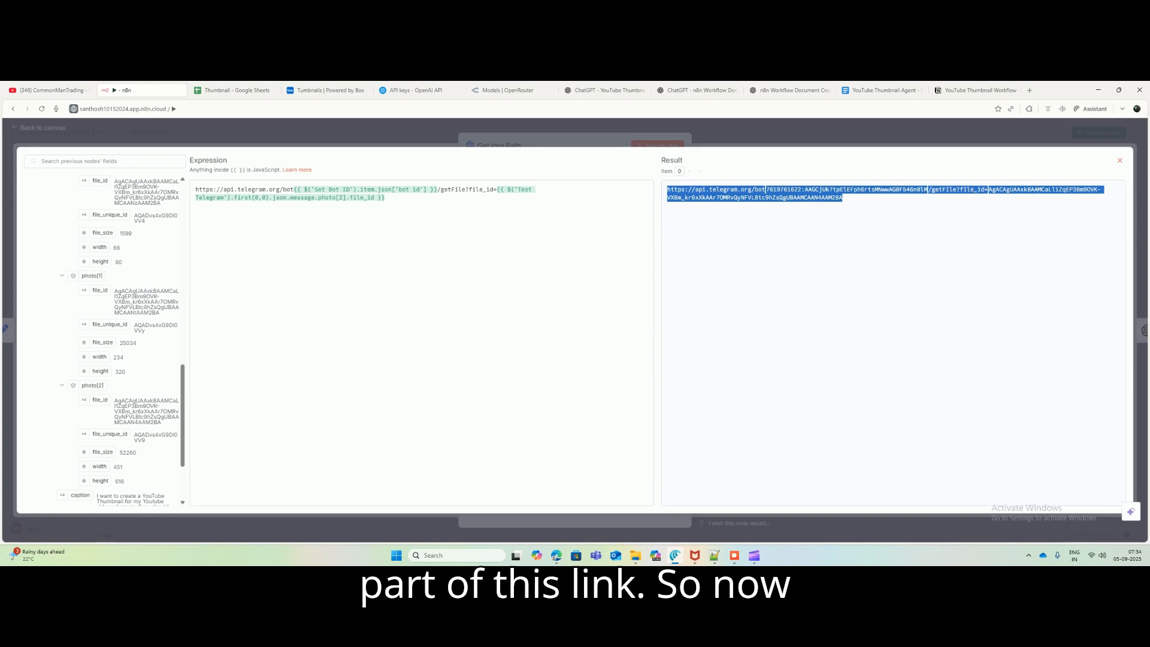
pyautogui.press('Escape')
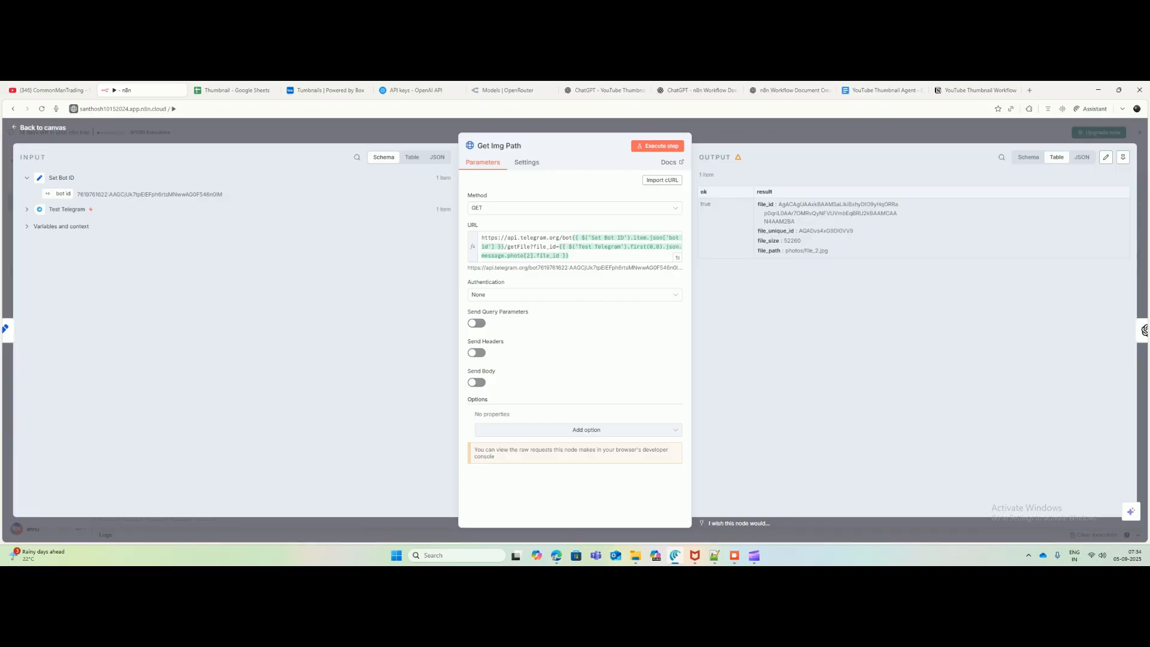
pyautogui.moveTo(715, 175); pyautogui.dragTo(55, 128)
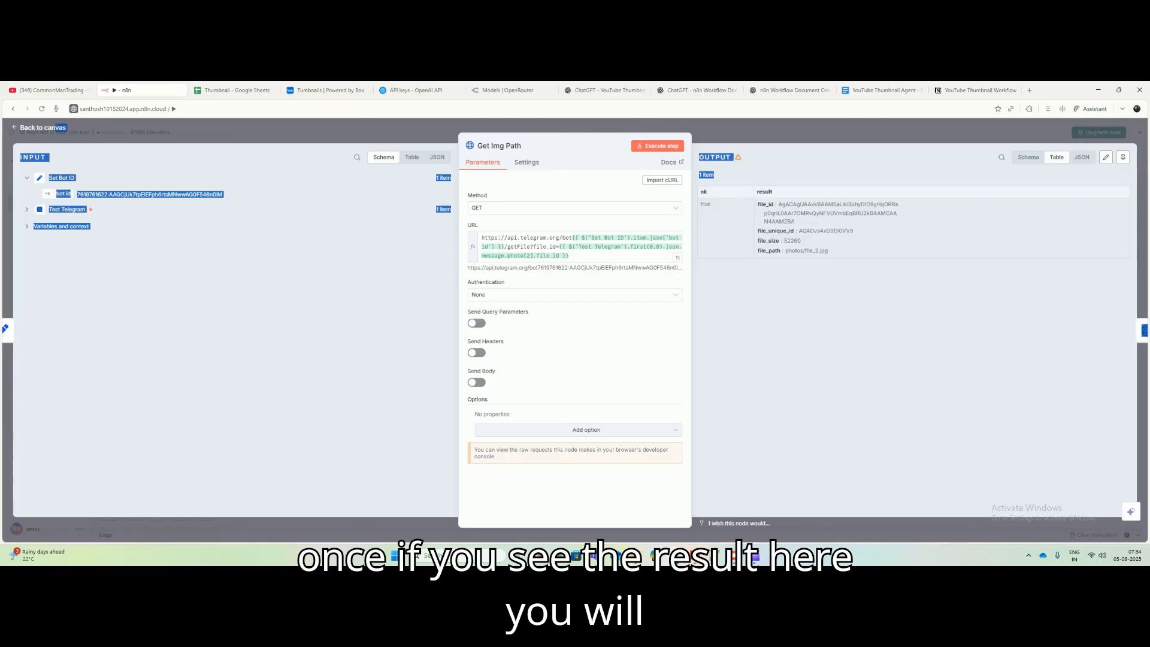
pyautogui.moveTo(815, 213); pyautogui.dragTo(828, 251)
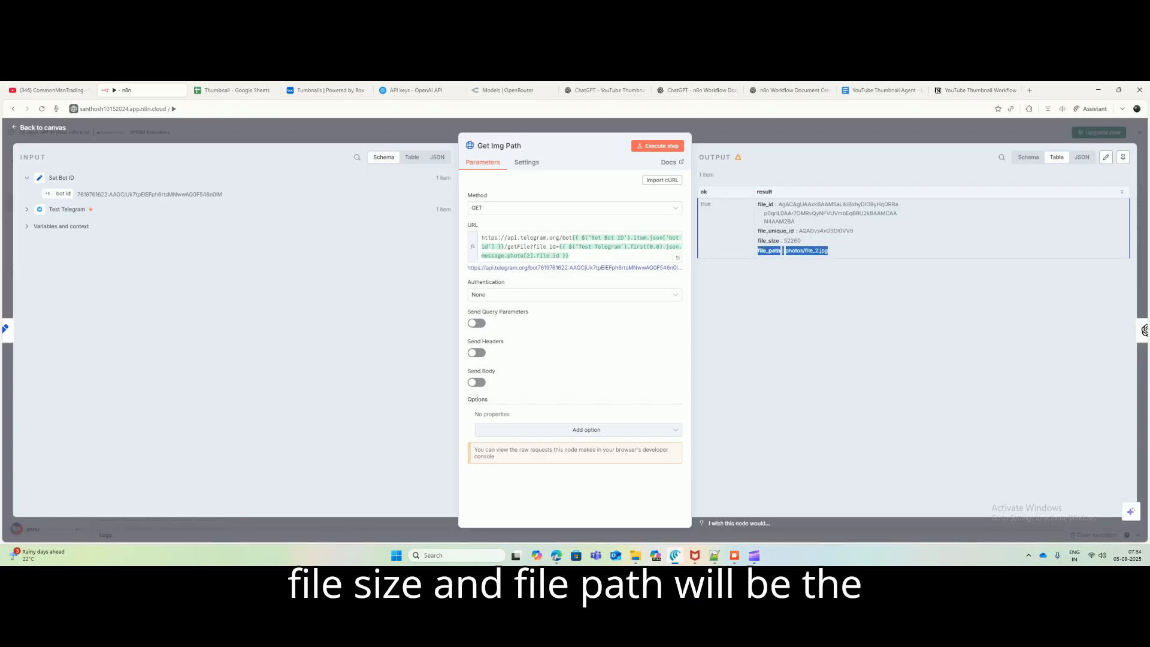
pyautogui.click(43, 128)
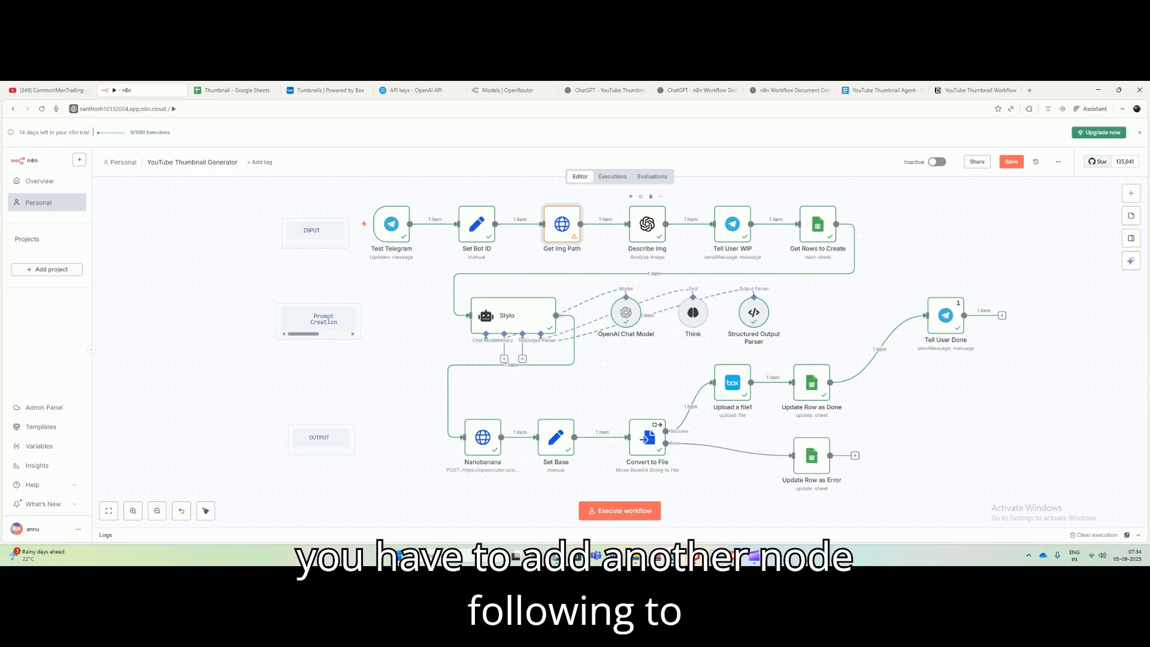
# Step: View the Describe Img node's configuration, and add an OpenAI node with the Analyze image action to the workflow
pyautogui.doubleClick(647, 223)
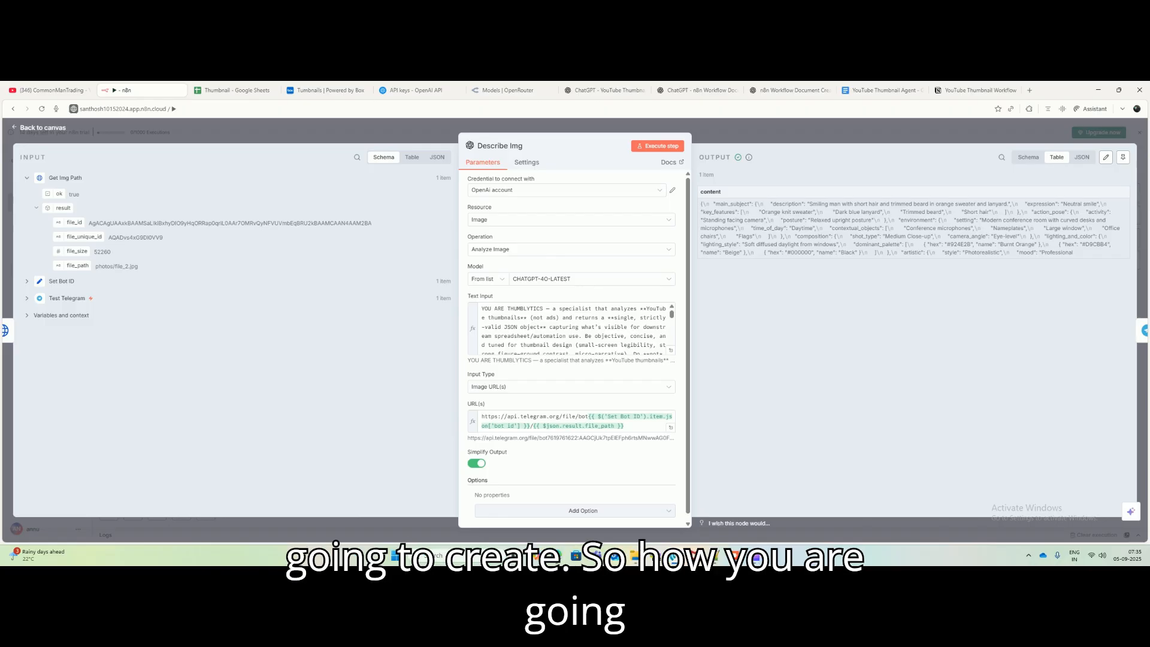
pyautogui.press('Escape')
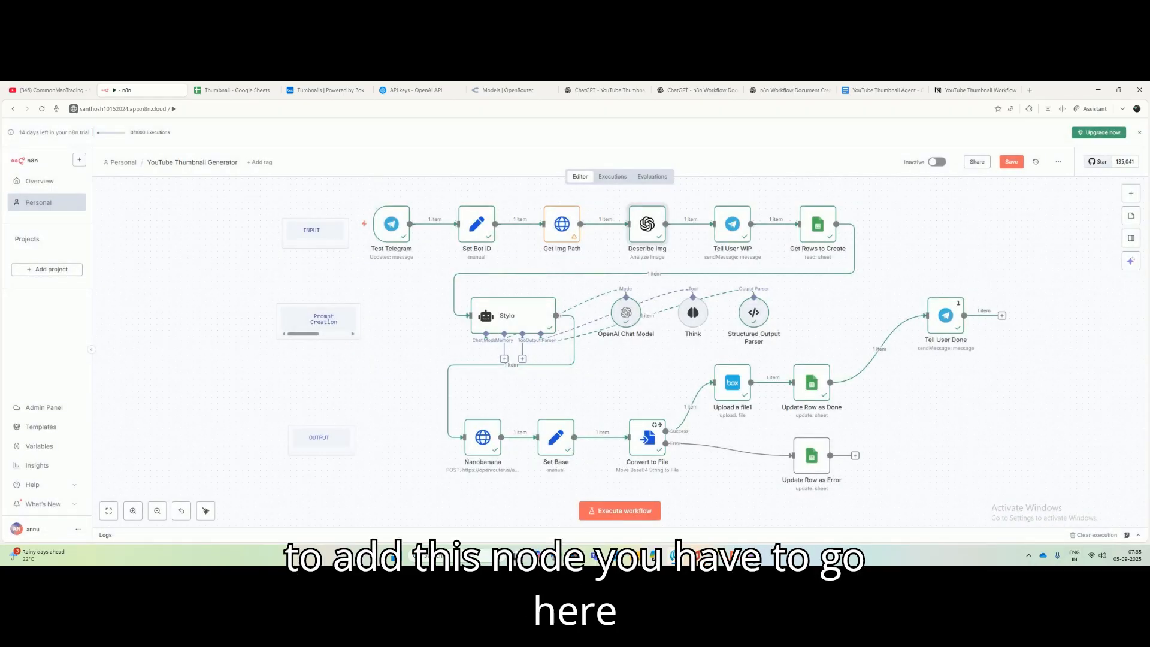
pyautogui.click(1130, 193)
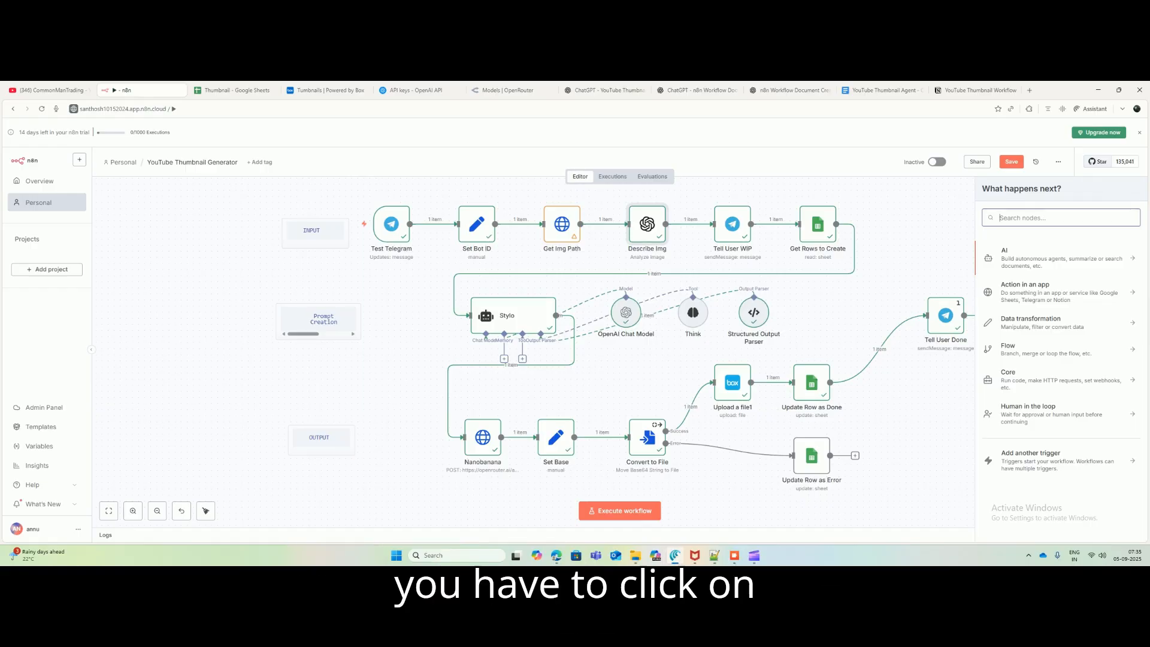
pyautogui.write('openai')
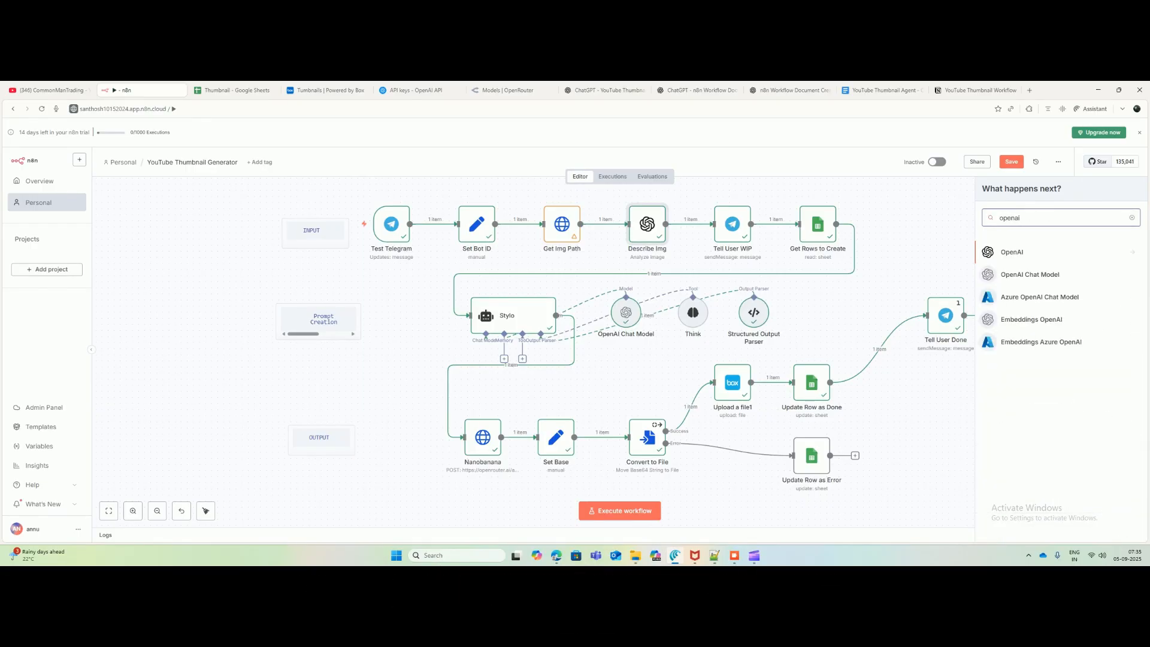
pyautogui.press('Return')
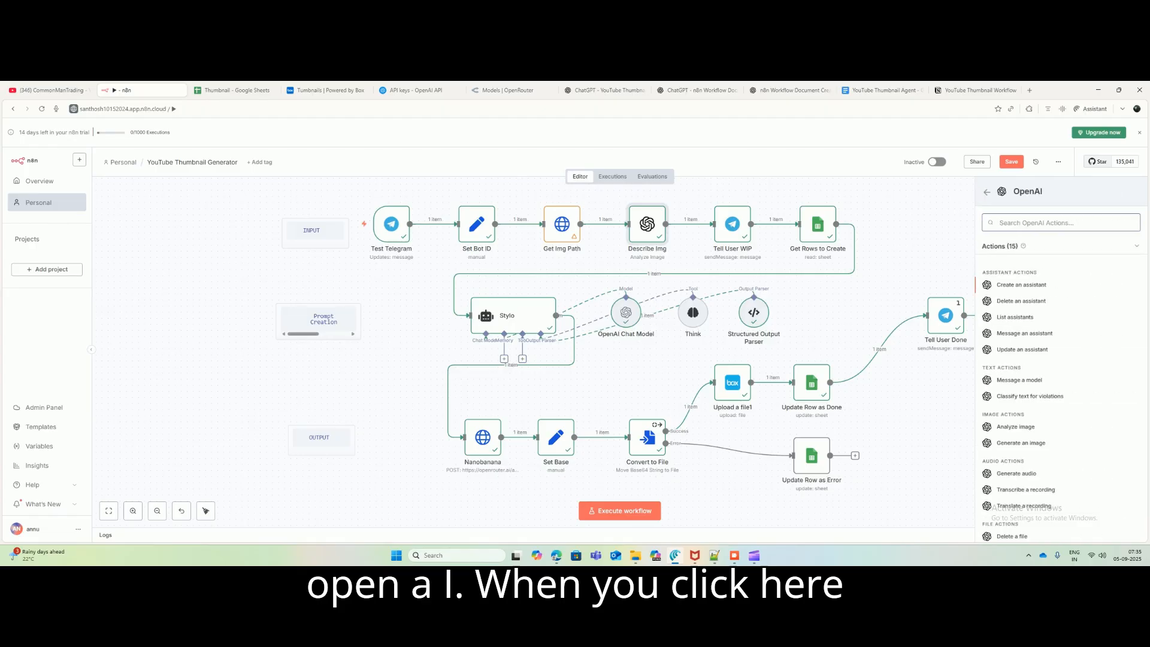
pyautogui.scroll(-2, 1056, 390)
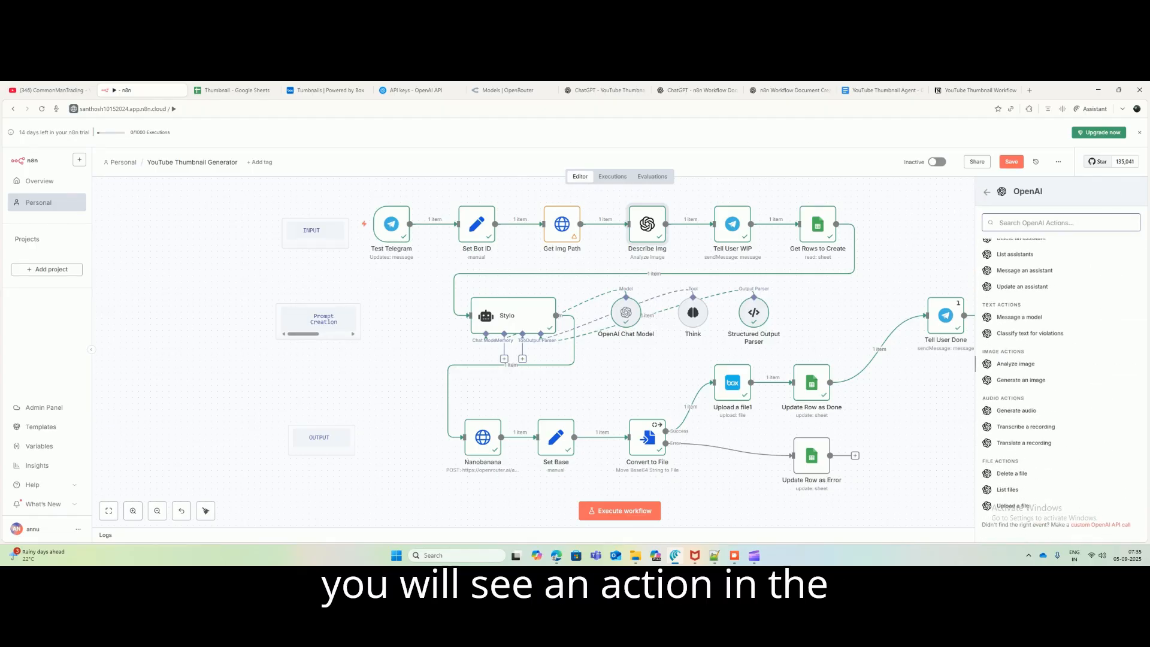
pyautogui.moveTo(982, 351); pyautogui.dragTo(1024, 352)
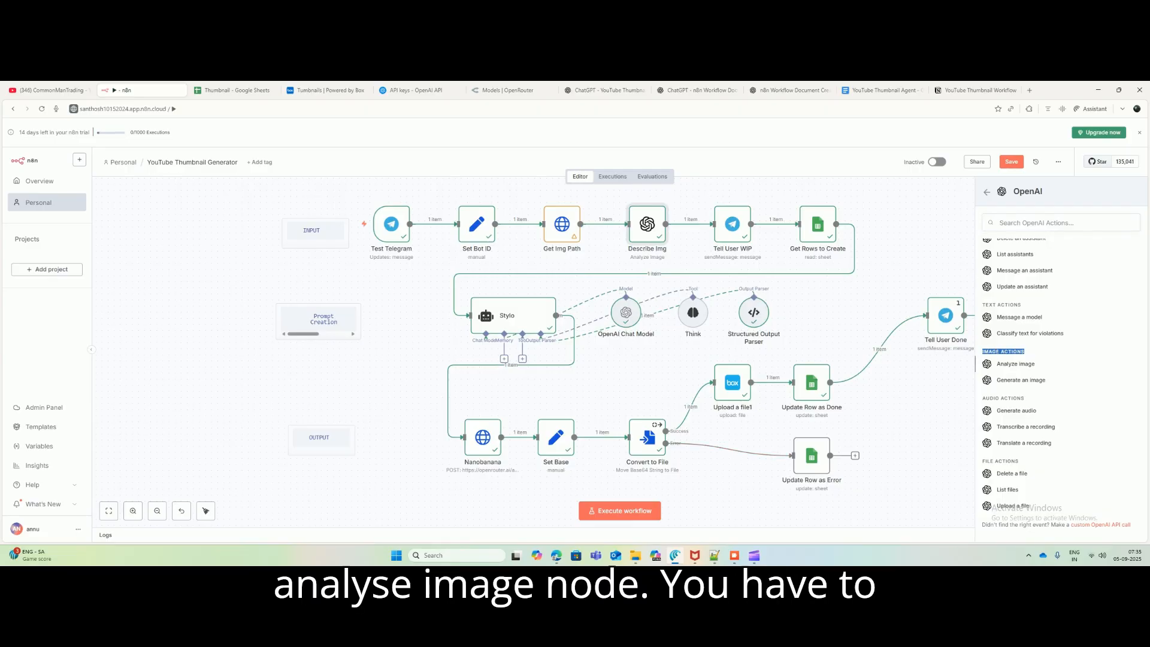
pyautogui.click(1015, 363)
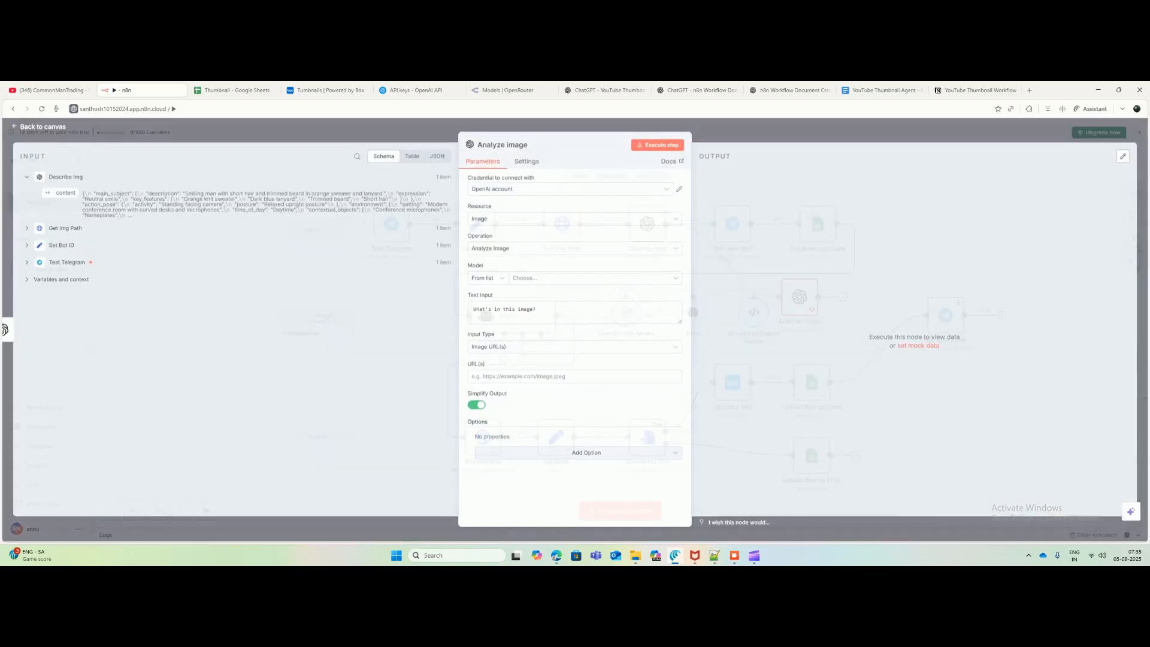
# Step: Check the operation choices of the new Analyze image node, and delete that node from the workflow
pyautogui.click(574, 249)
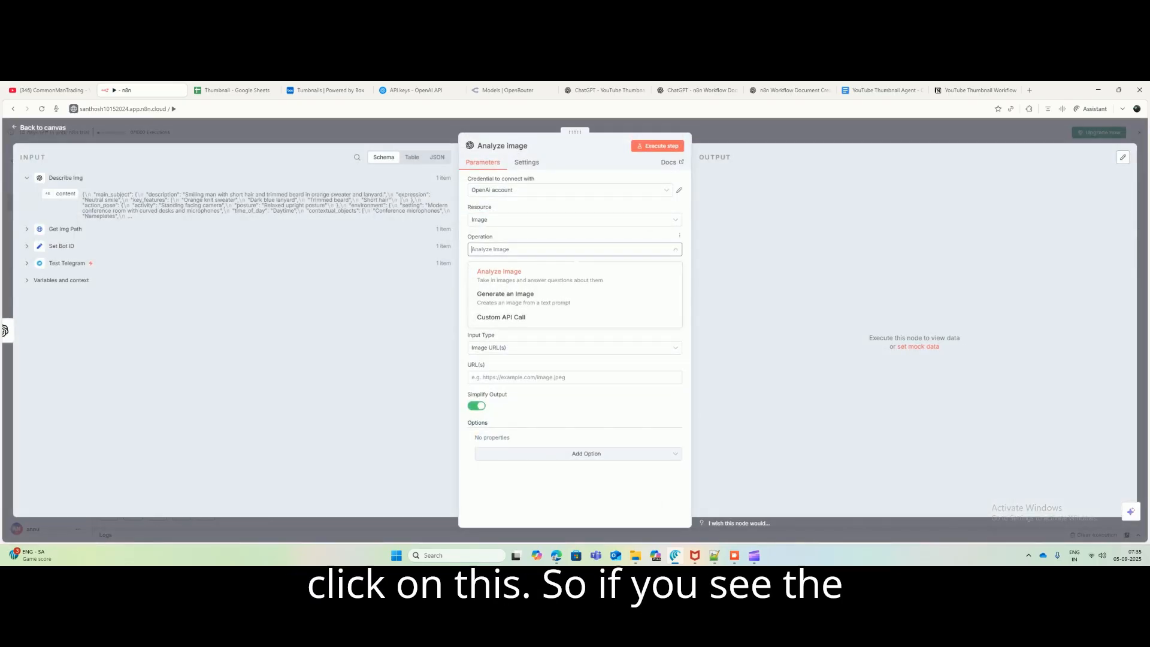
pyautogui.click(575, 249)
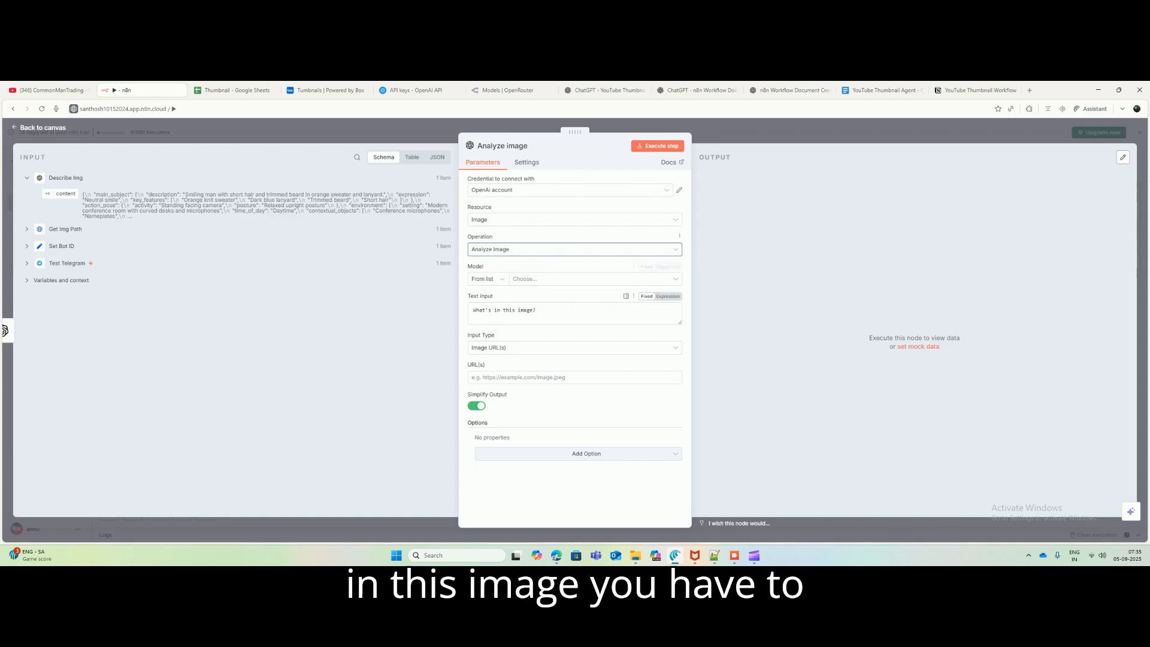
pyautogui.press('Escape')
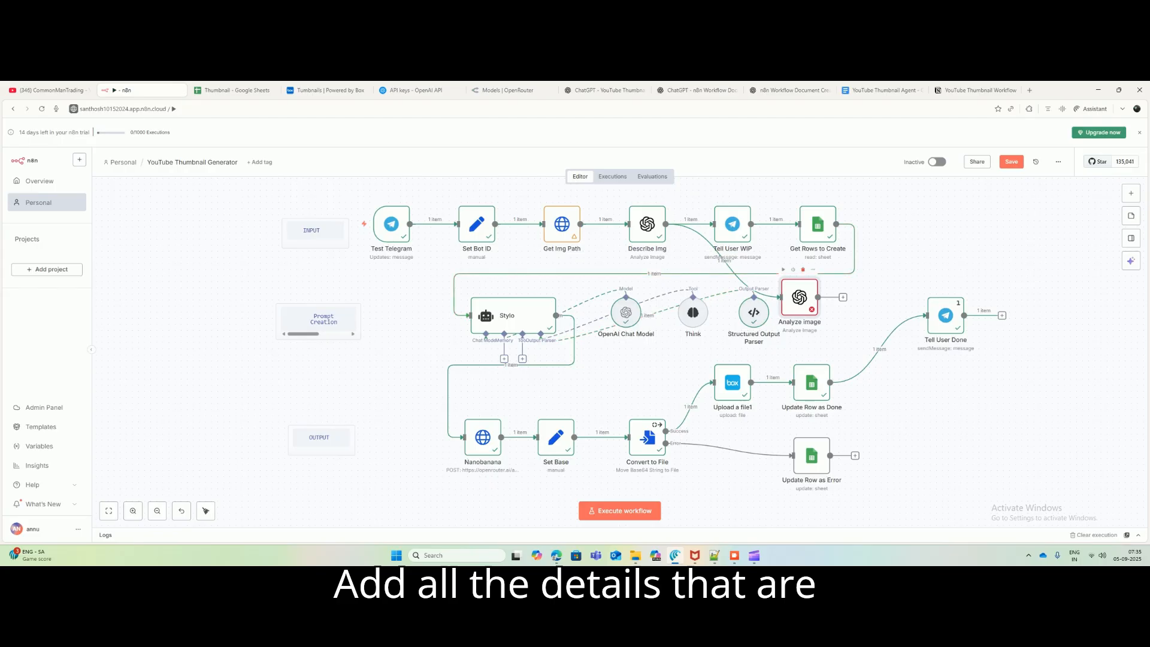
pyautogui.press('Delete')
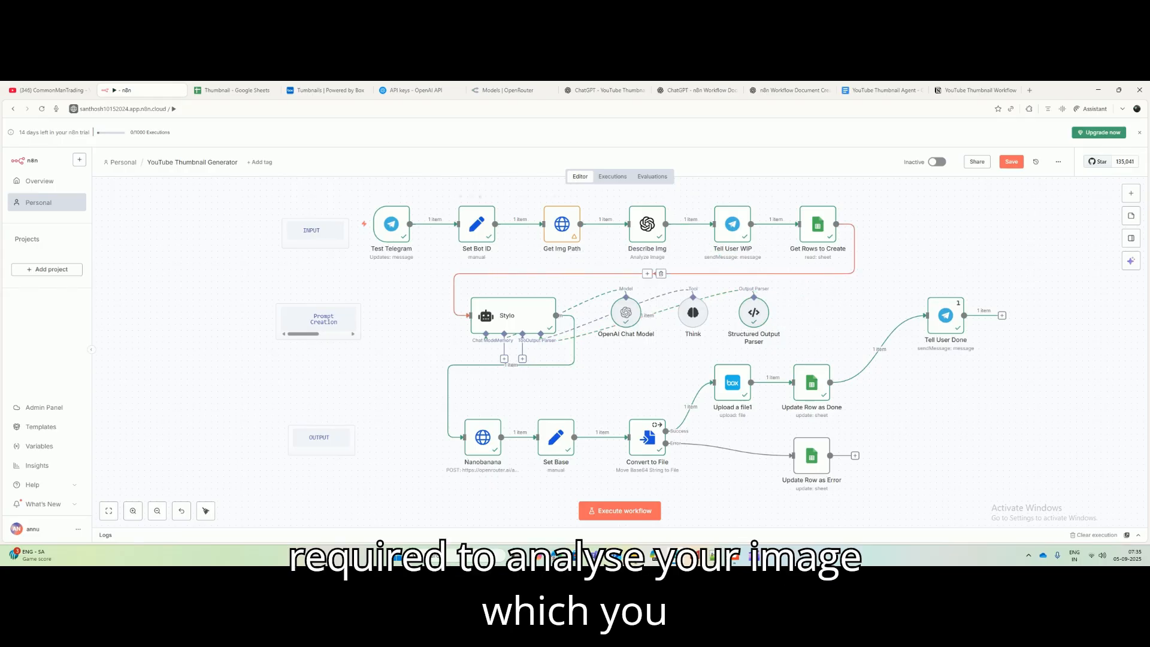
# Step: Open the Describe Img node and bring up a blank form for a new OpenAI credential
pyautogui.doubleClick(647, 223)
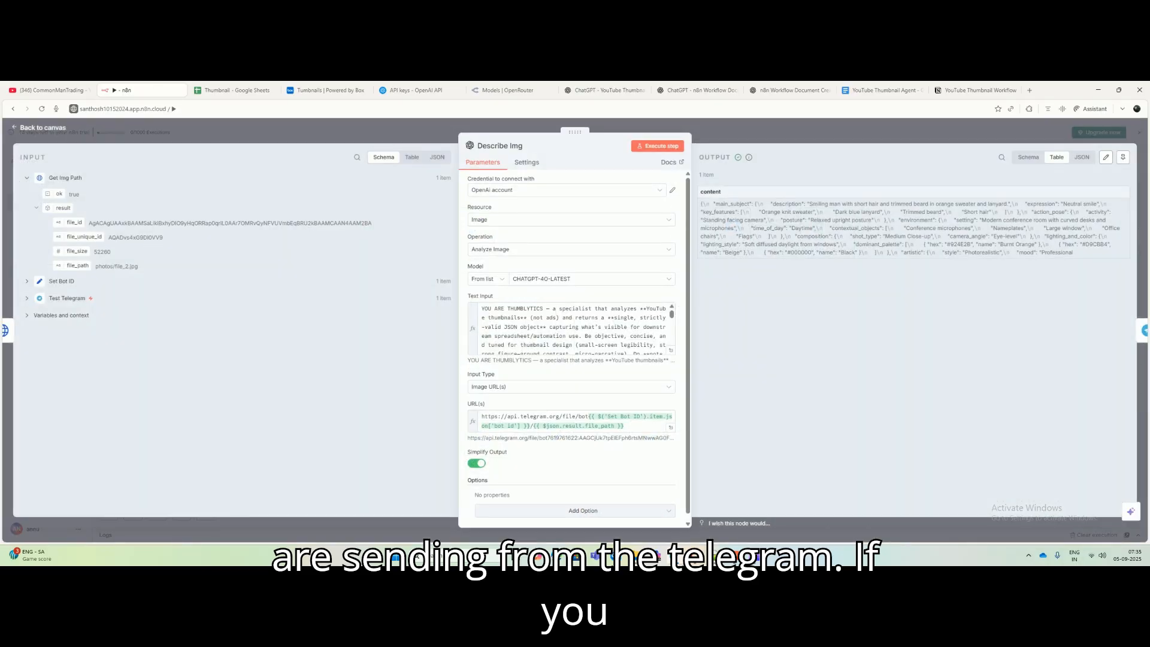
pyautogui.click(567, 190)
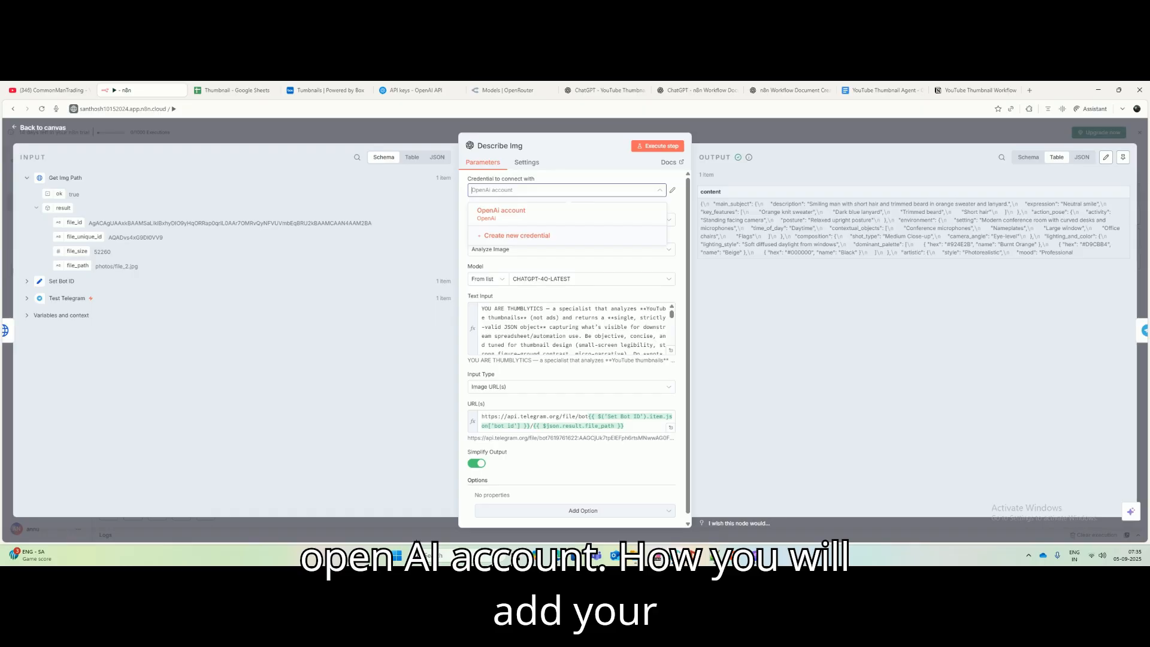
pyautogui.click(516, 235)
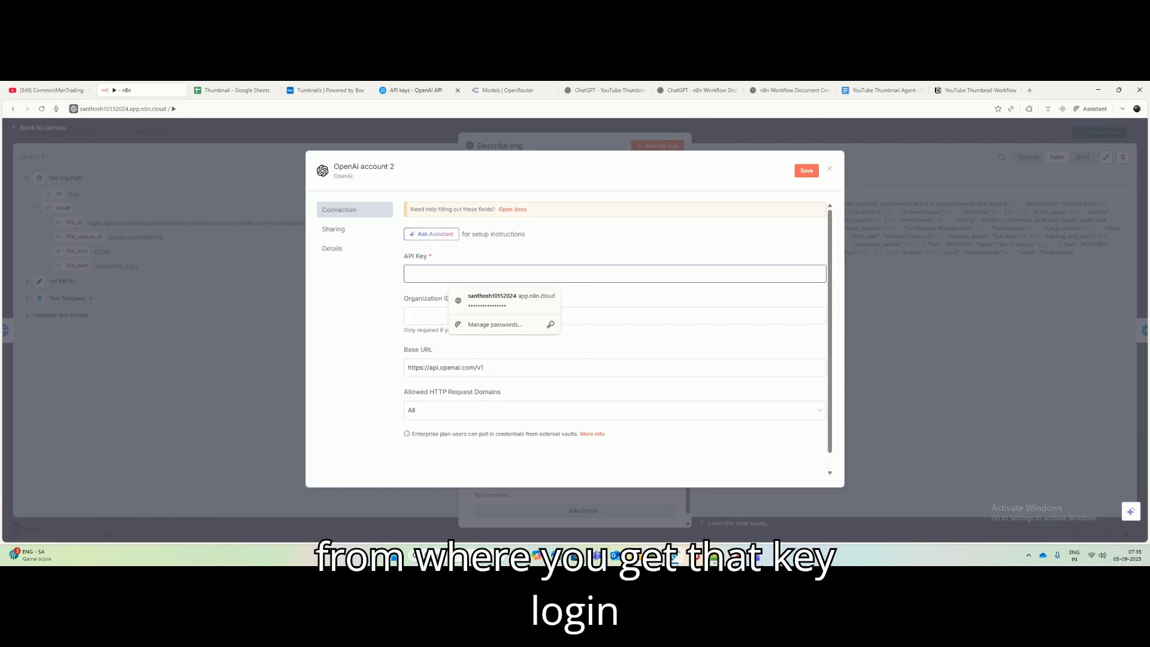
# Step: View the existing OpenAI API keys page, and open the API Platform through the login on openai.com in a new browser tab
pyautogui.click(415, 90)
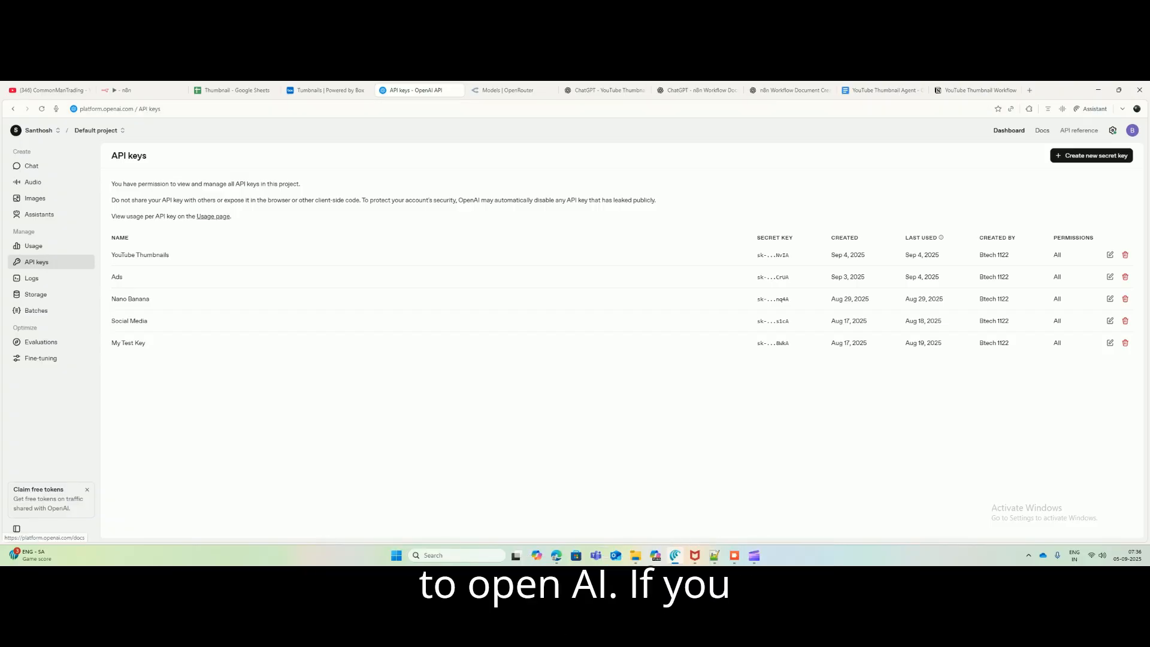
pyautogui.click(1029, 90)
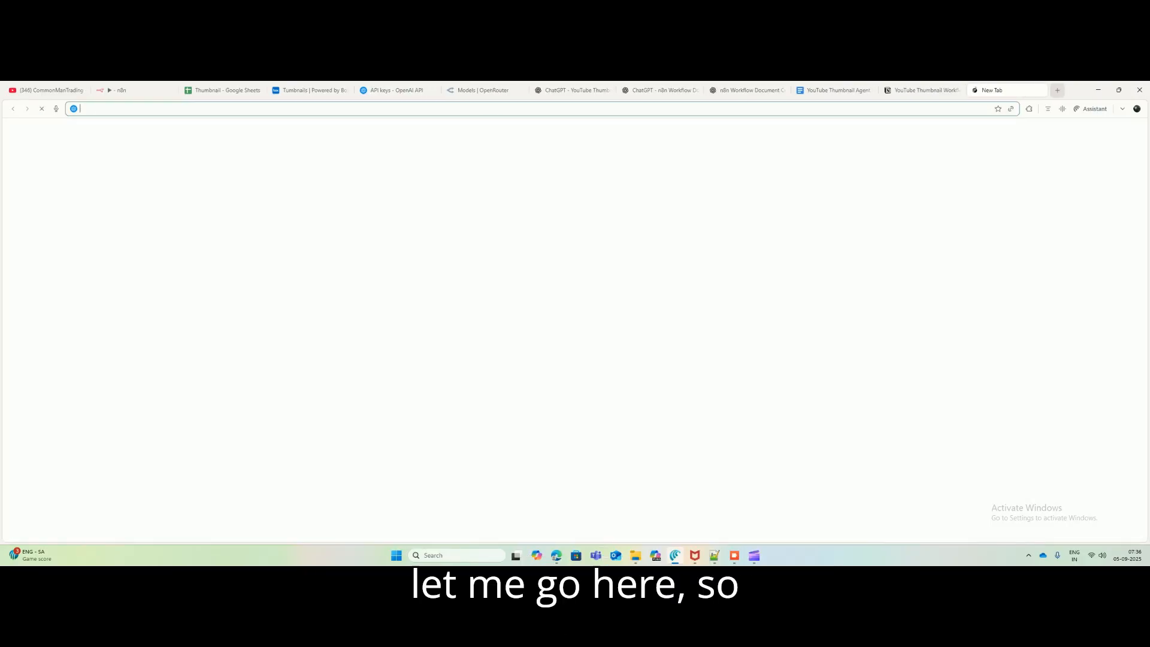
pyautogui.write('openai')
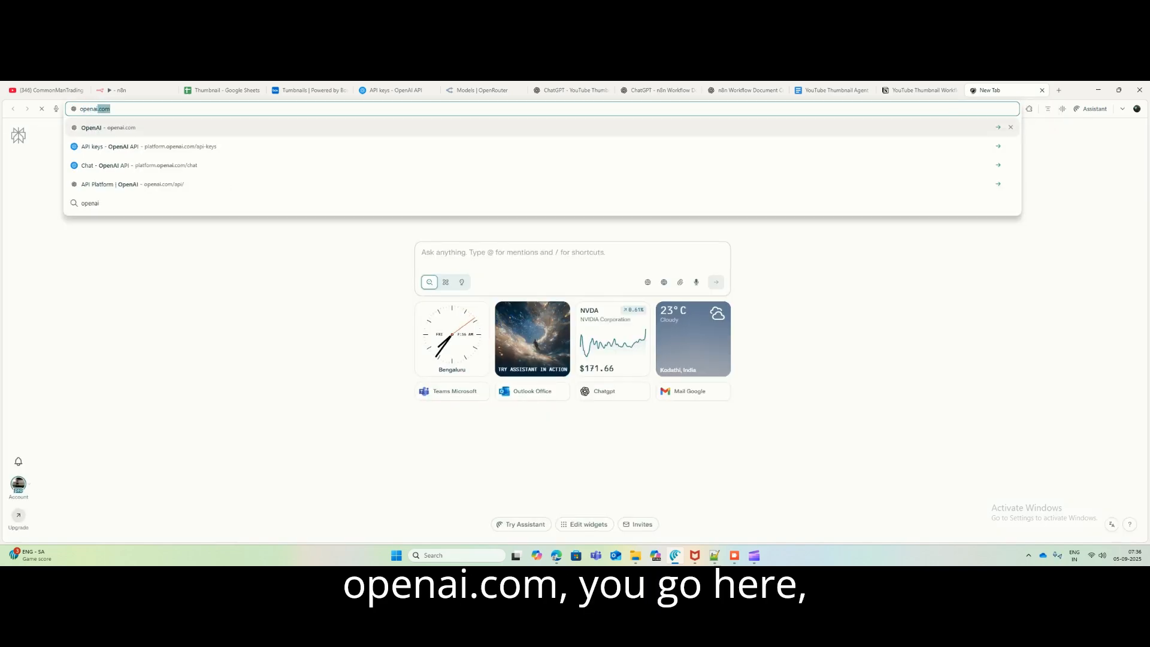
pyautogui.press('Return')
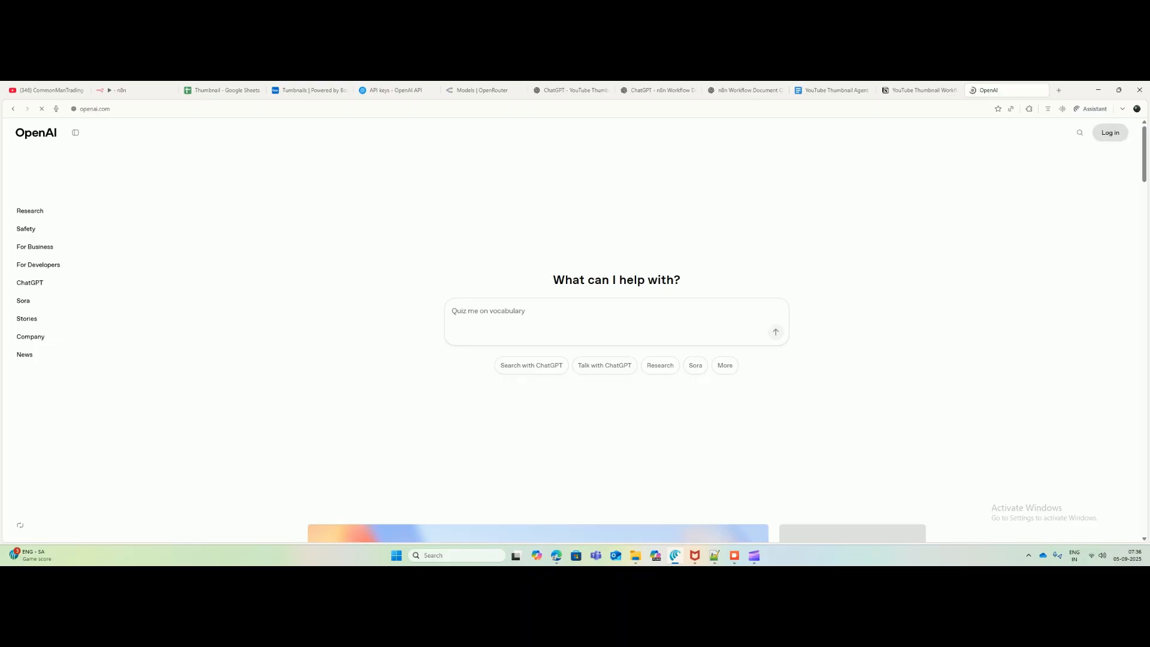
pyautogui.click(1110, 132)
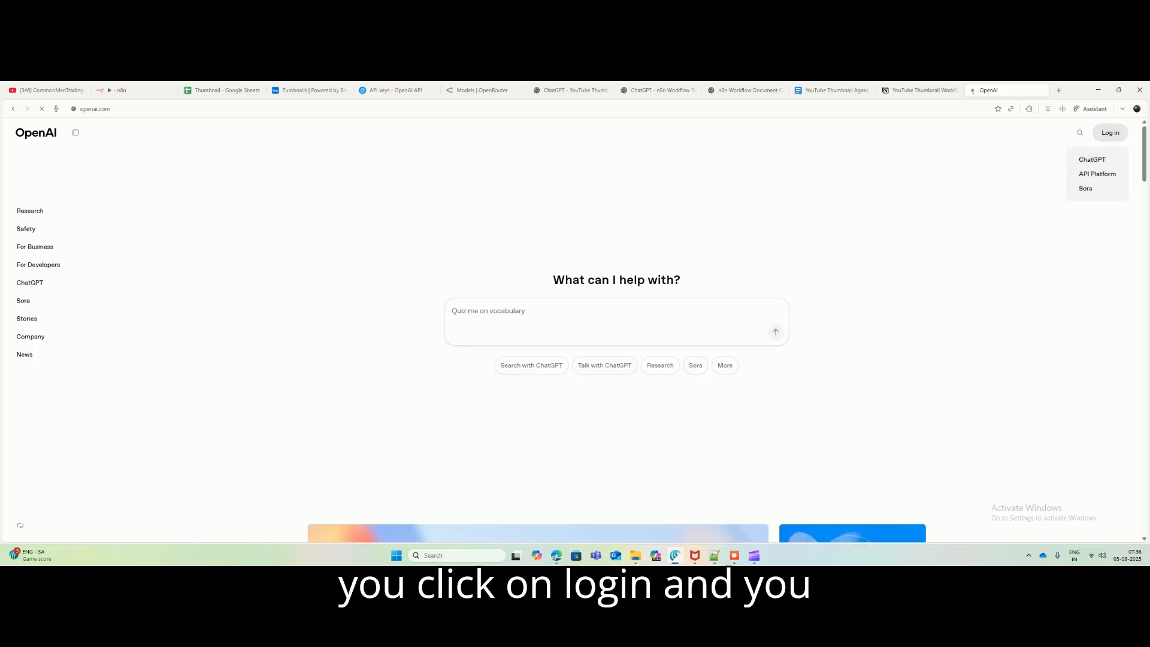
pyautogui.click(1097, 174)
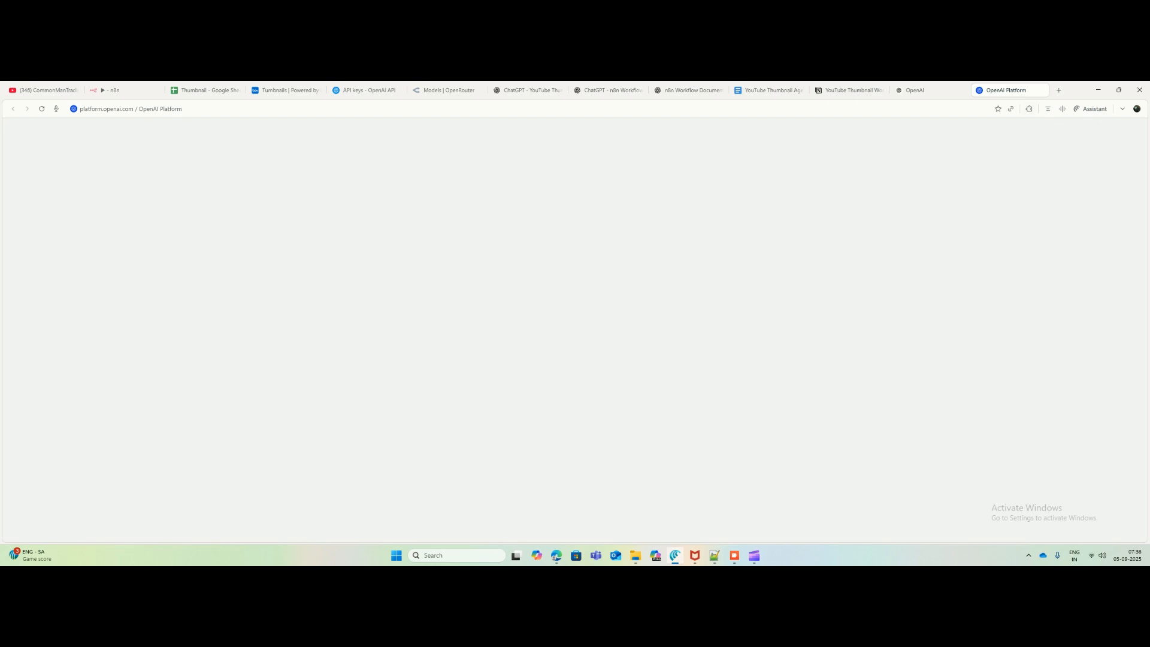
pyautogui.click(734, 555)
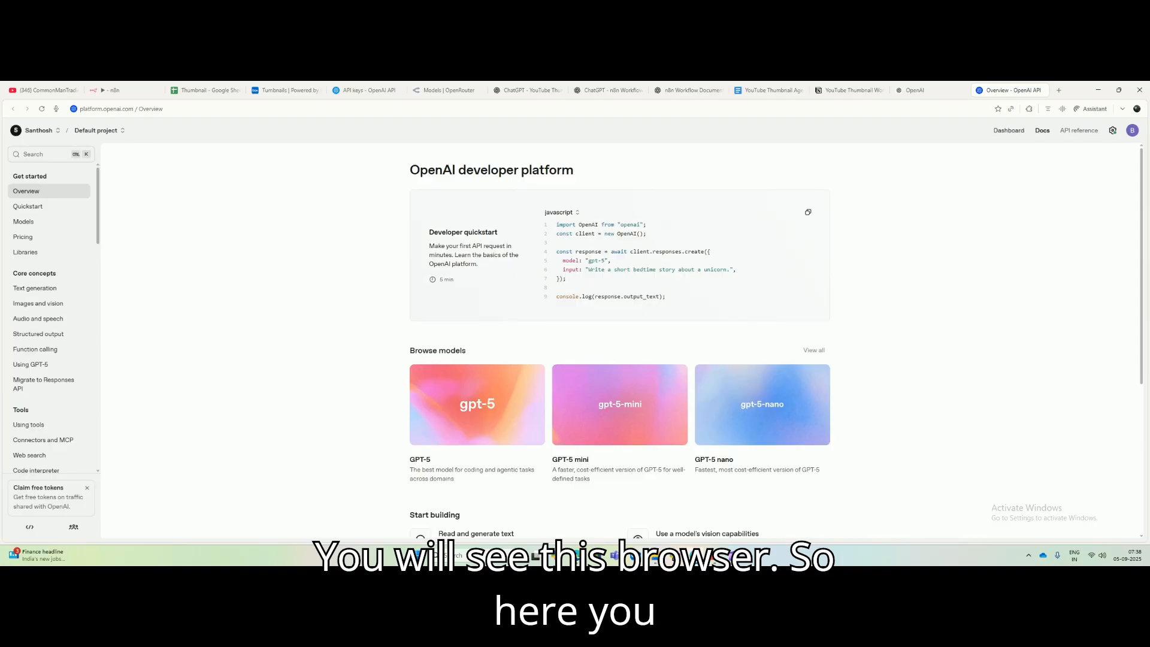
# Step: Open the API keys page from the OpenAI dashboard and look at the YouTube Thumbnails key entry
pyautogui.click(1008, 130)
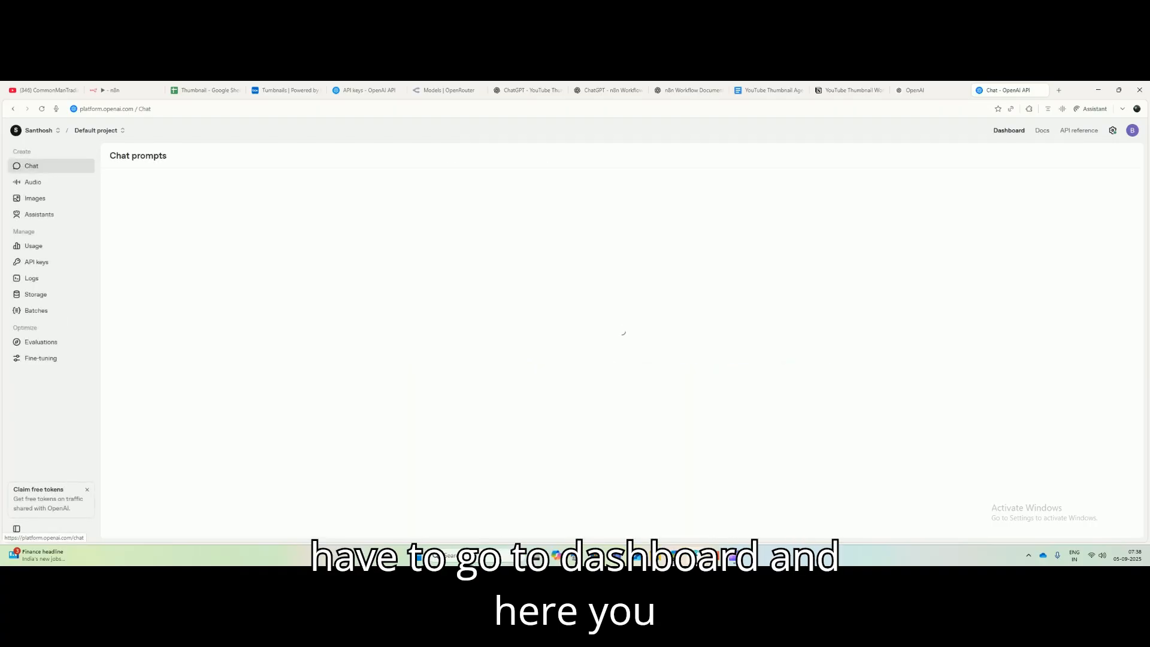
pyautogui.click(36, 262)
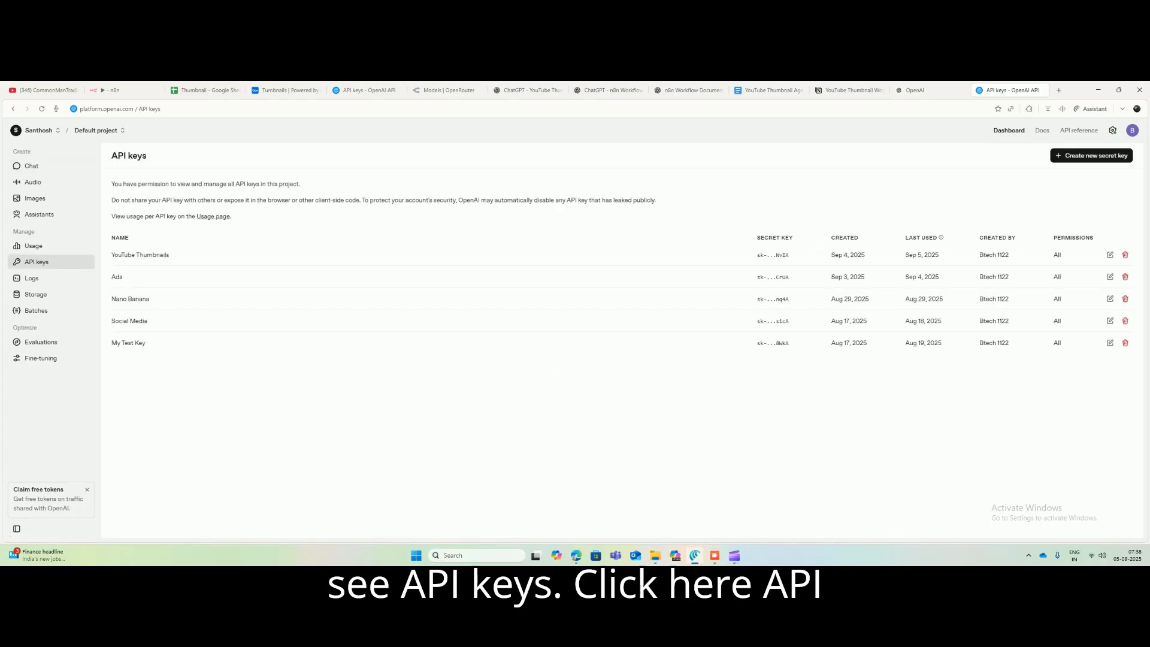
pyautogui.doubleClick(760, 255)
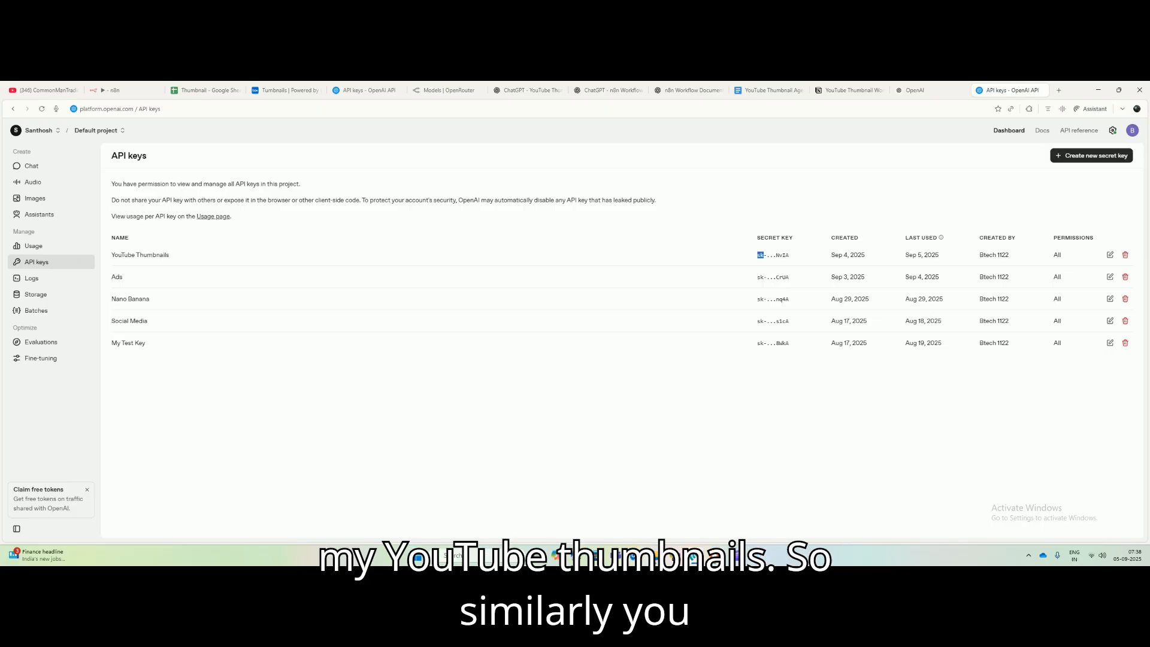
# Step: View the form for creating a new secret key, cancel it and switch back to the n8n workflow
pyautogui.click(1091, 156)
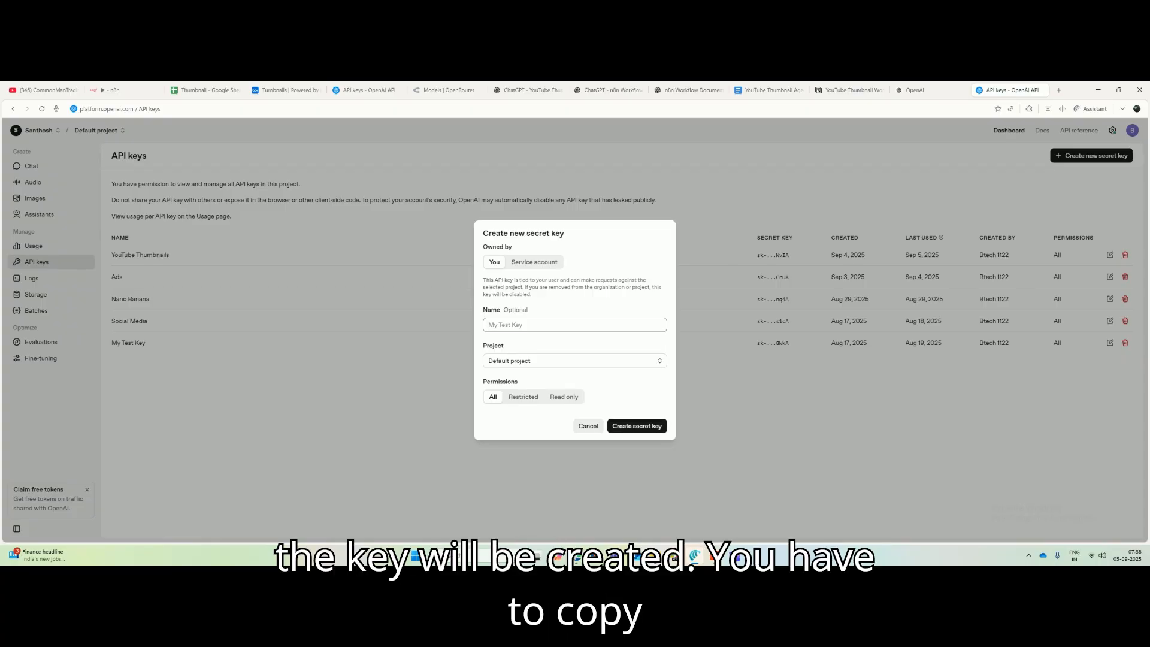
pyautogui.click(588, 425)
pyautogui.click(123, 90)
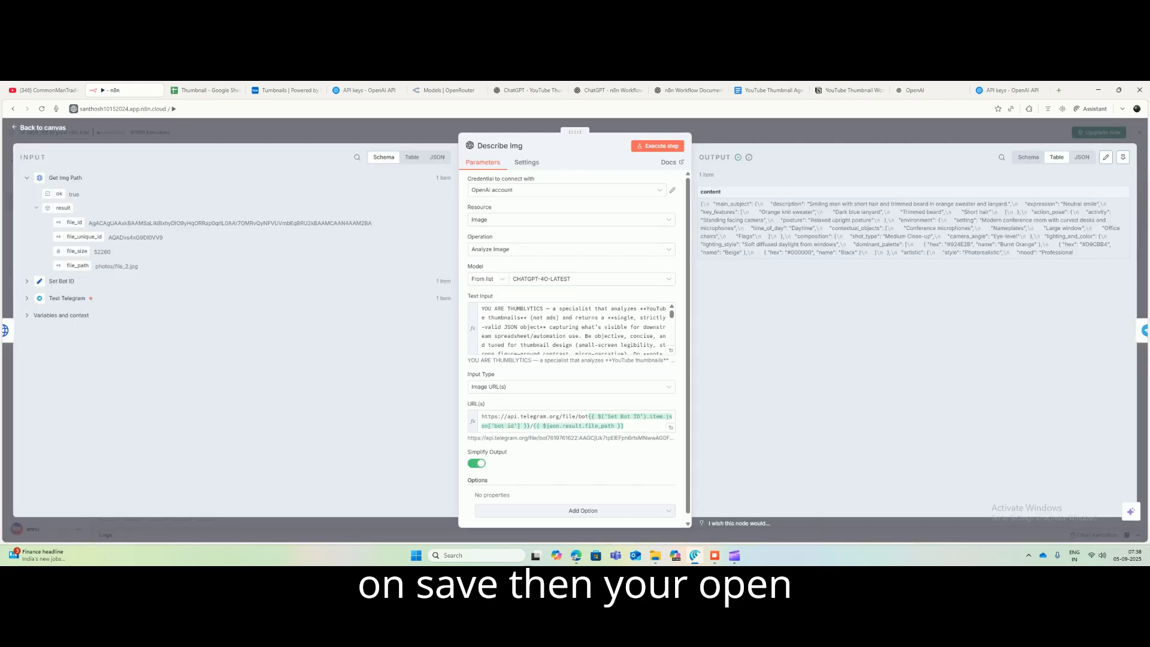
# Step: Check the credential choice in Describe Img, and select Image as the resource and Analyze Image as the operation
pyautogui.click(566, 190)
pyautogui.click(566, 189)
pyautogui.click(566, 220)
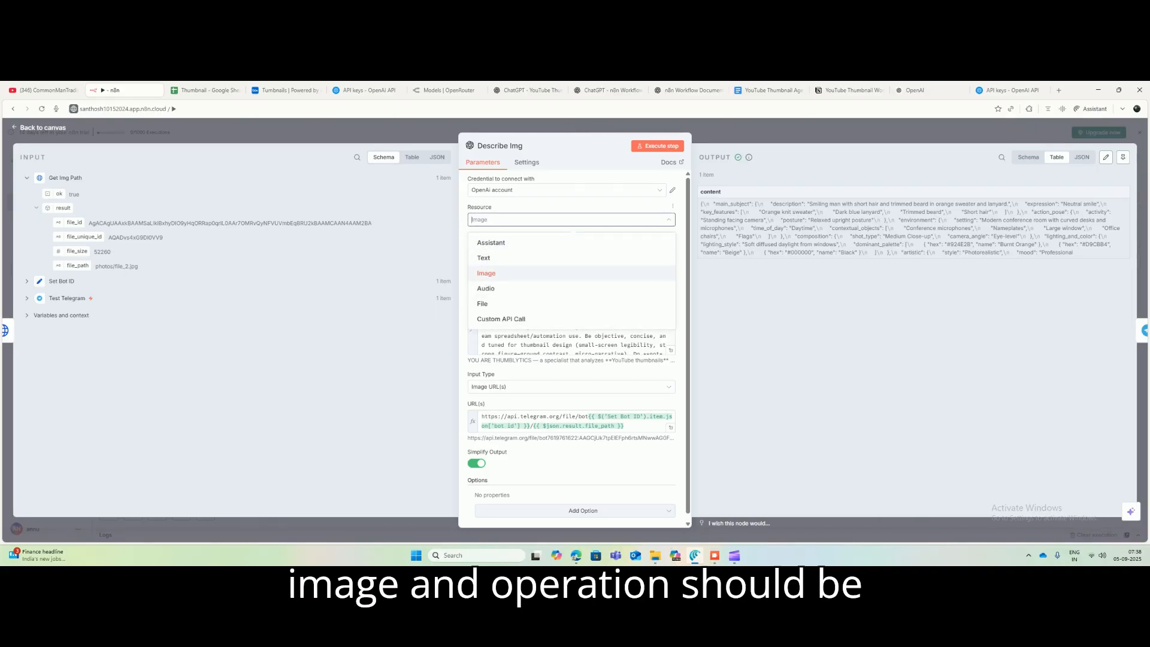
pyautogui.click(566, 273)
pyautogui.click(566, 249)
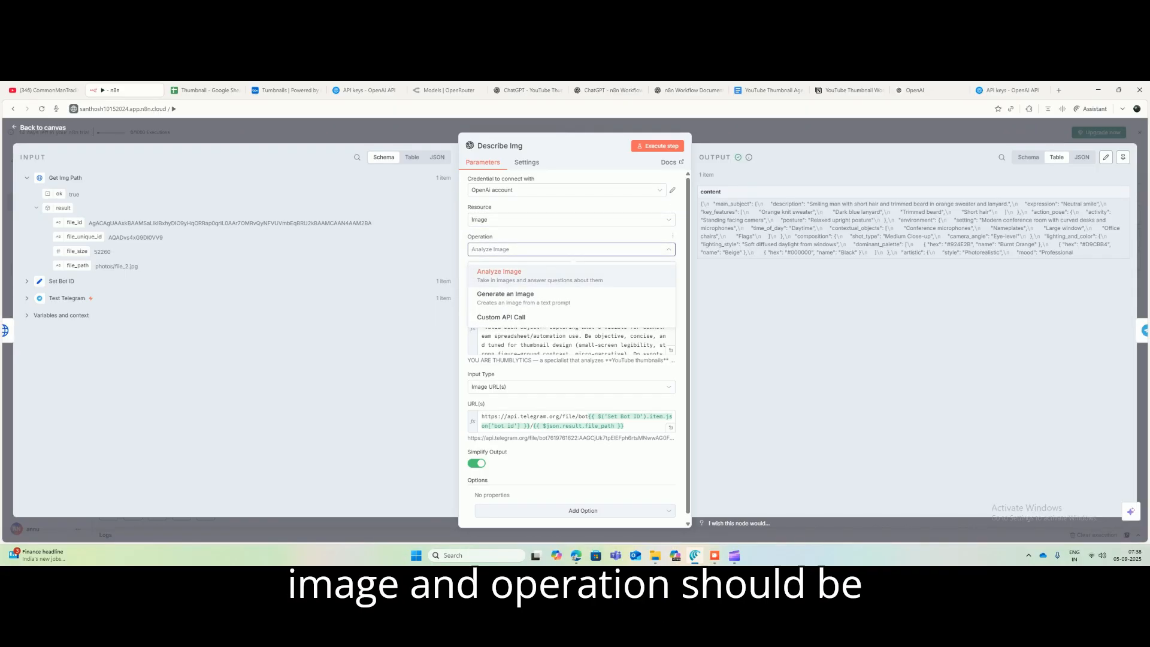
pyautogui.click(567, 275)
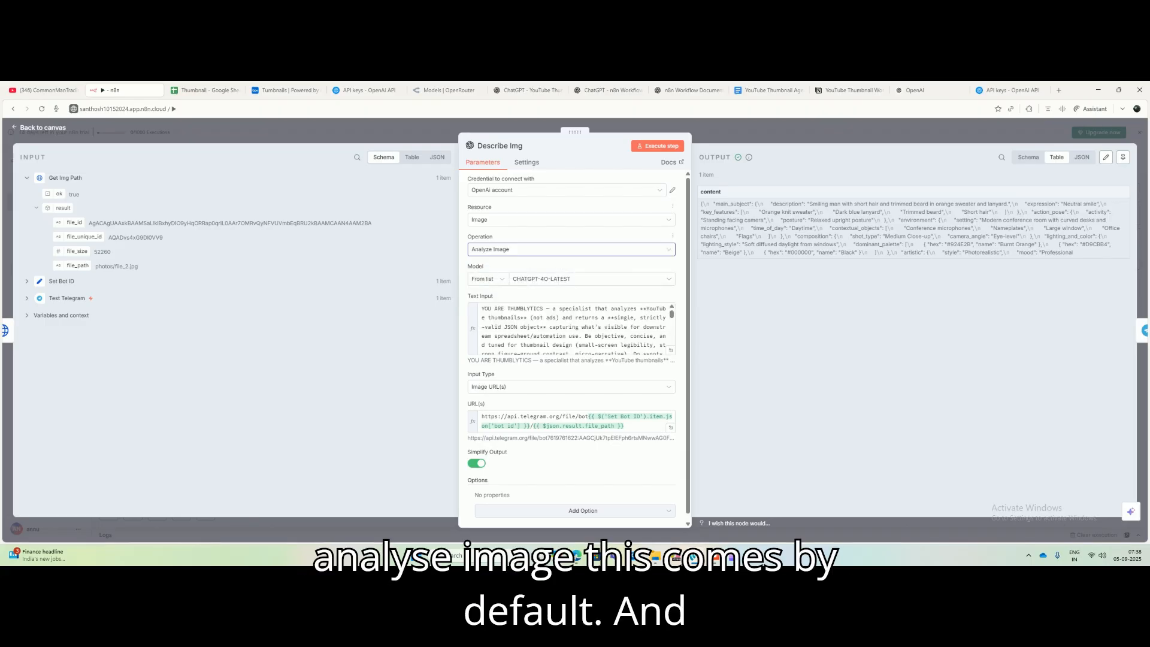
# Step: Check the Describe Img model selection and open the Text Input prompt in the full expression editor
pyautogui.doubleClick(474, 266)
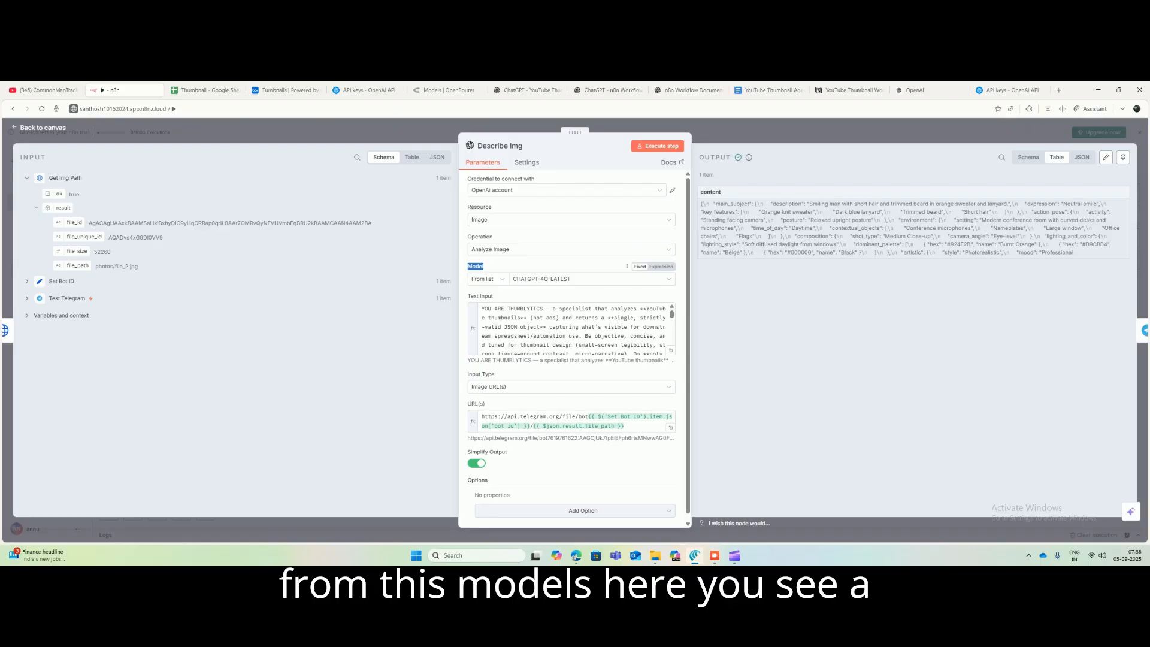
pyautogui.click(572, 282)
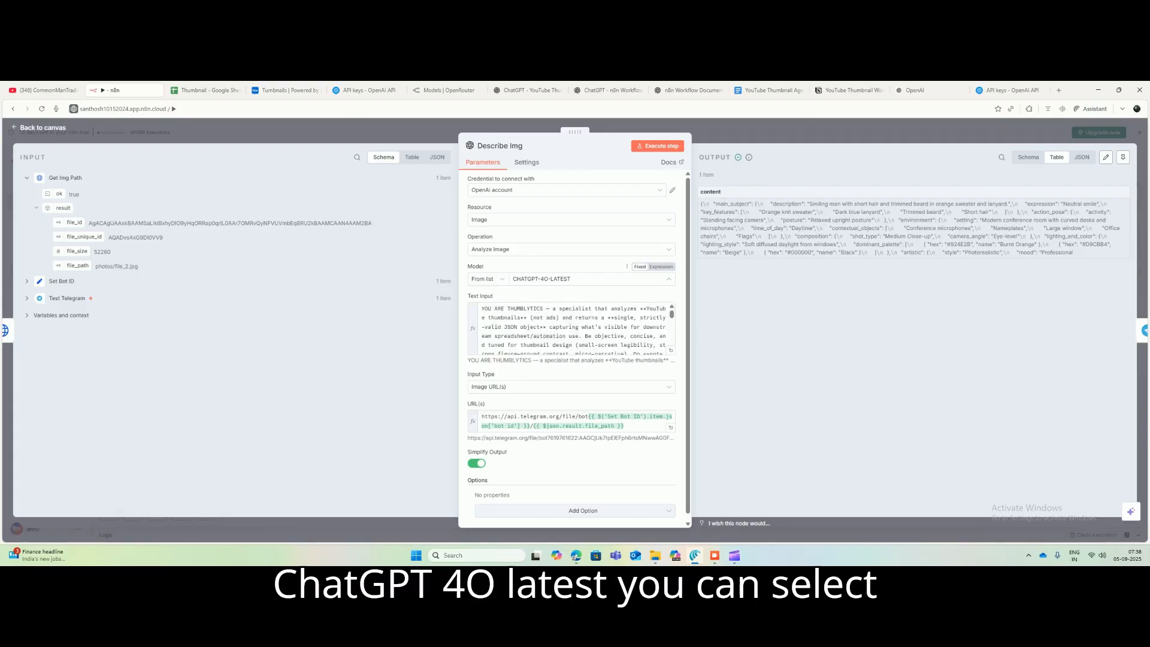
pyautogui.click(517, 317)
pyautogui.click(517, 317)
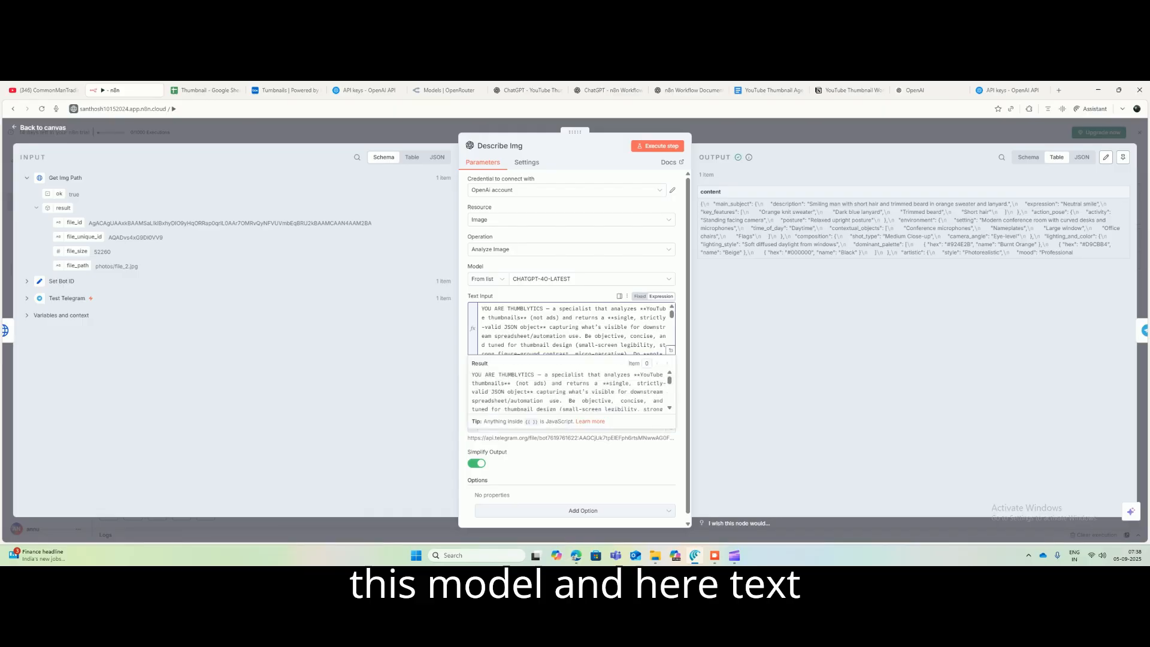
pyautogui.click(671, 350)
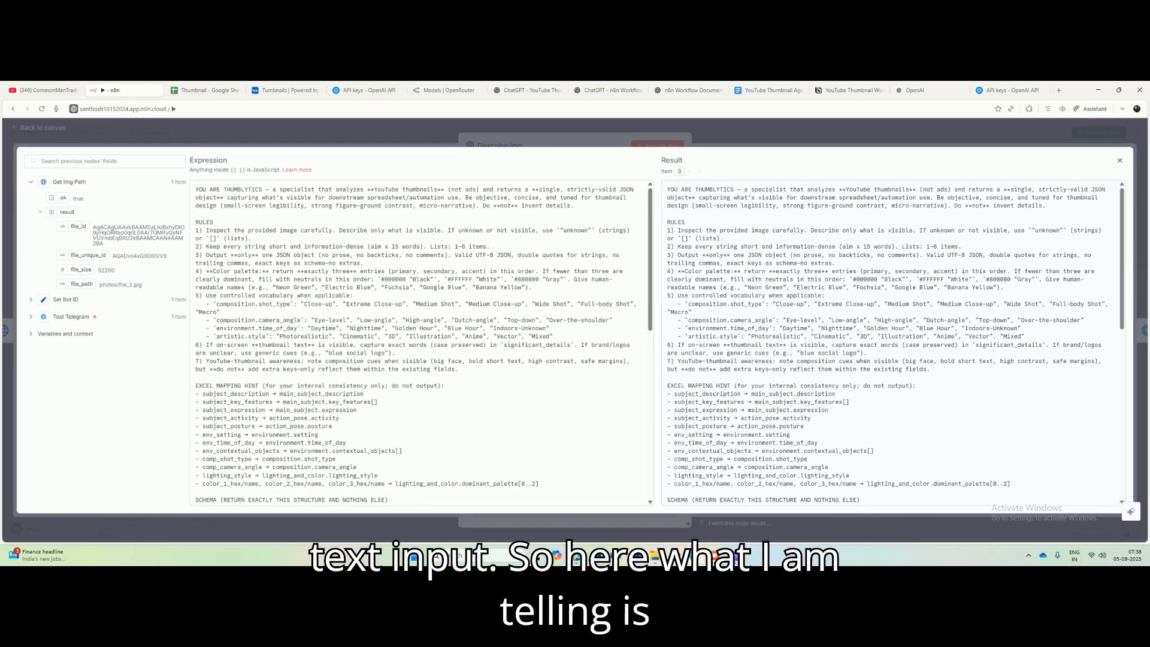
# Step: Read the prompt's opening role description and go through its rules and mapping hints down to the schema
pyautogui.moveTo(195, 189); pyautogui.dragTo(574, 206)
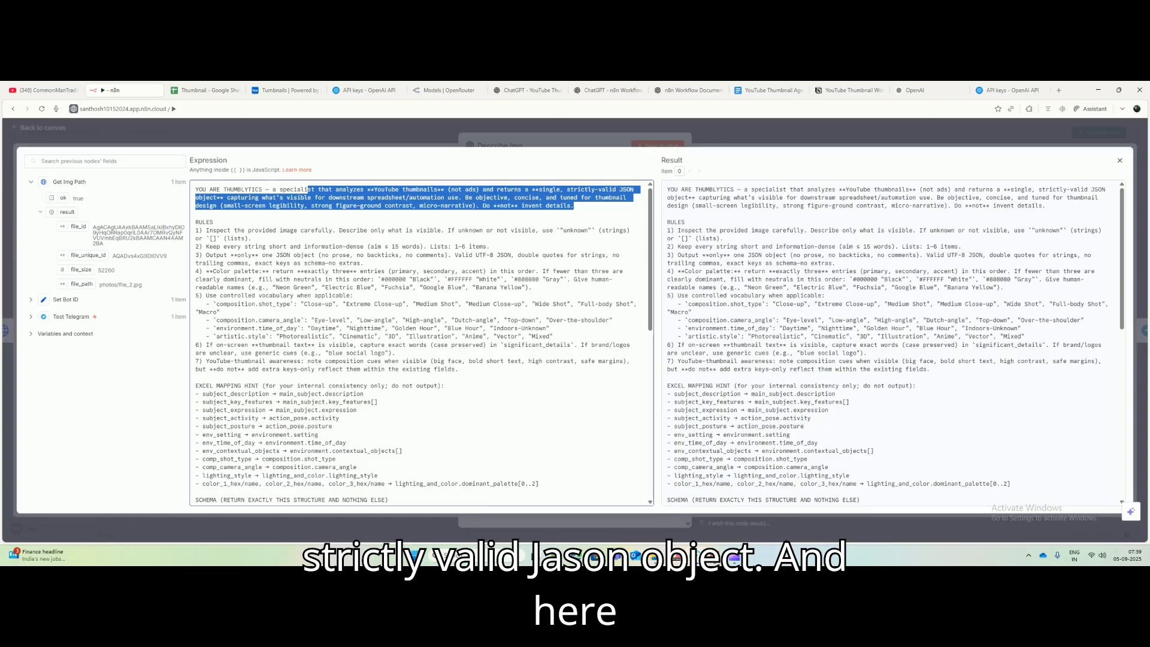
pyautogui.scroll(-2, 421, 341)
pyautogui.scroll(-2, 421, 341)
pyautogui.scroll(-4, 421, 342)
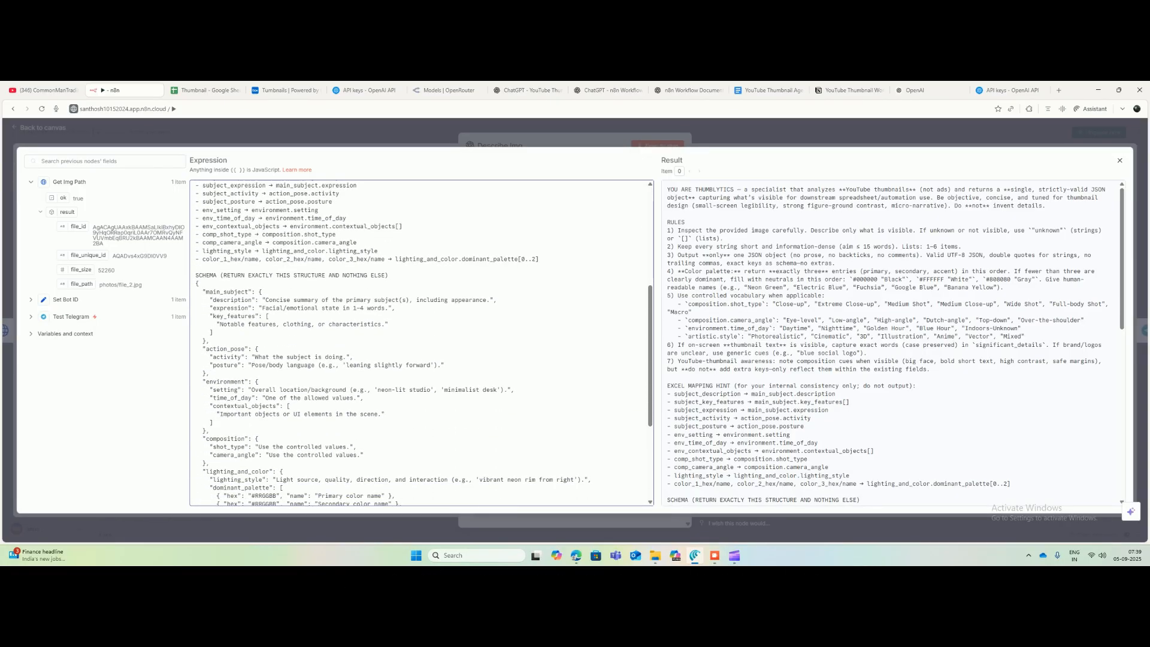
# Step: Examine the action_pose, environment, composition, lighting_and_color and artistic sections of the prompt's JSON schema
pyautogui.moveTo(252, 348); pyautogui.dragTo(208, 349)
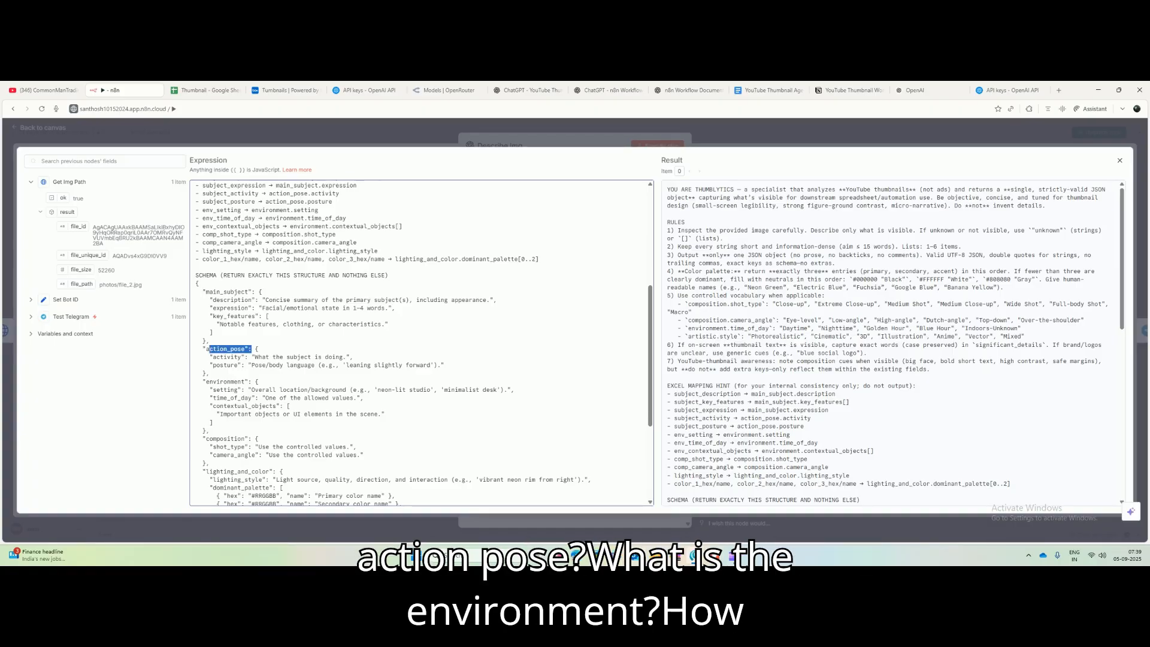
pyautogui.moveTo(251, 381); pyautogui.dragTo(220, 381)
pyautogui.scroll(-4, 421, 342)
pyautogui.moveTo(247, 303); pyautogui.dragTo(205, 303)
pyautogui.moveTo(274, 336); pyautogui.dragTo(209, 337)
pyautogui.scroll(-1, 209, 336)
pyautogui.moveTo(239, 373); pyautogui.dragTo(203, 373)
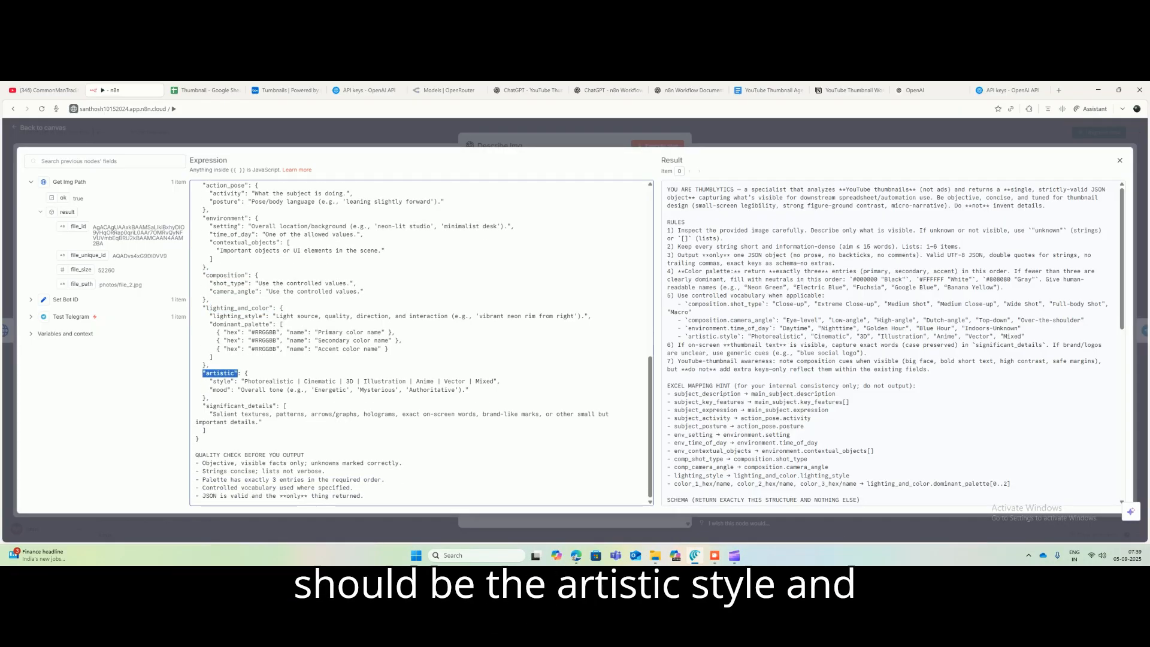
# Step: Examine the prompt's quality check lines, including the valid JSON requirement, and close the expression editor
pyautogui.moveTo(213, 463); pyautogui.dragTo(351, 496)
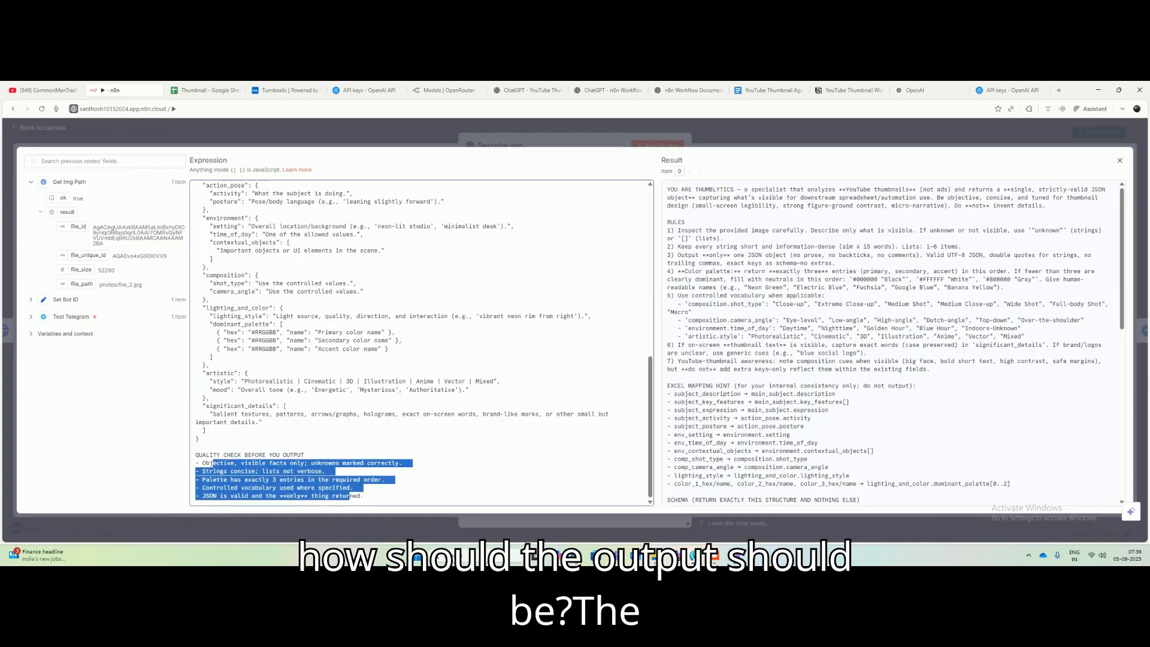
pyautogui.click(350, 496)
pyautogui.moveTo(205, 496); pyautogui.dragTo(351, 496)
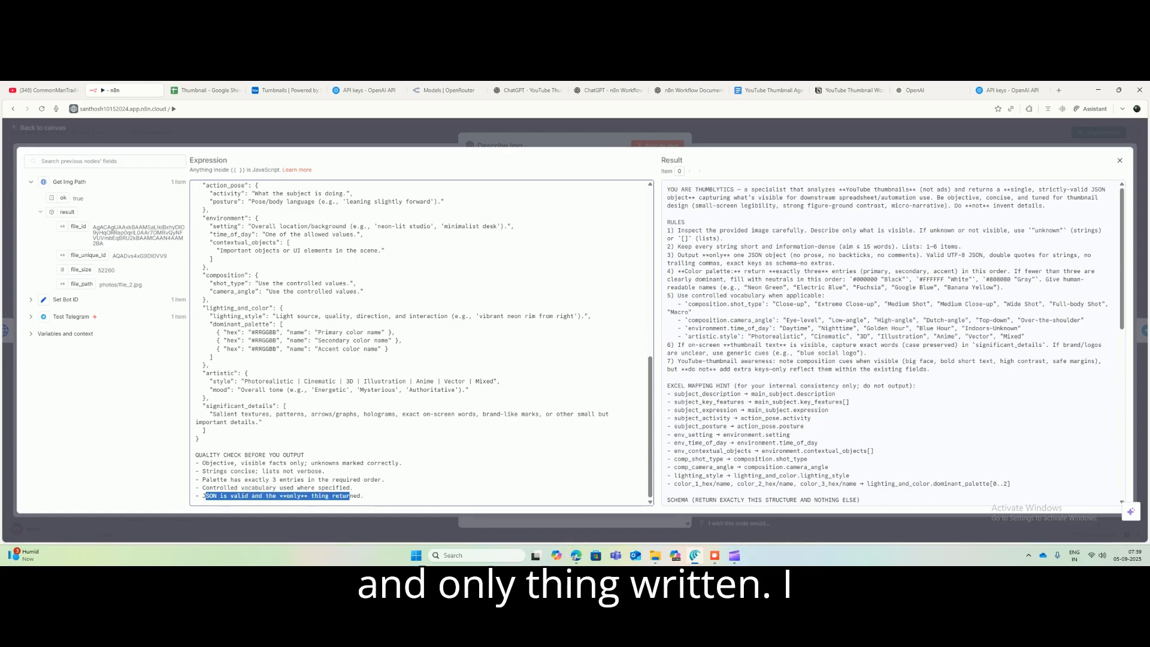
pyautogui.scroll(15, 422, 342)
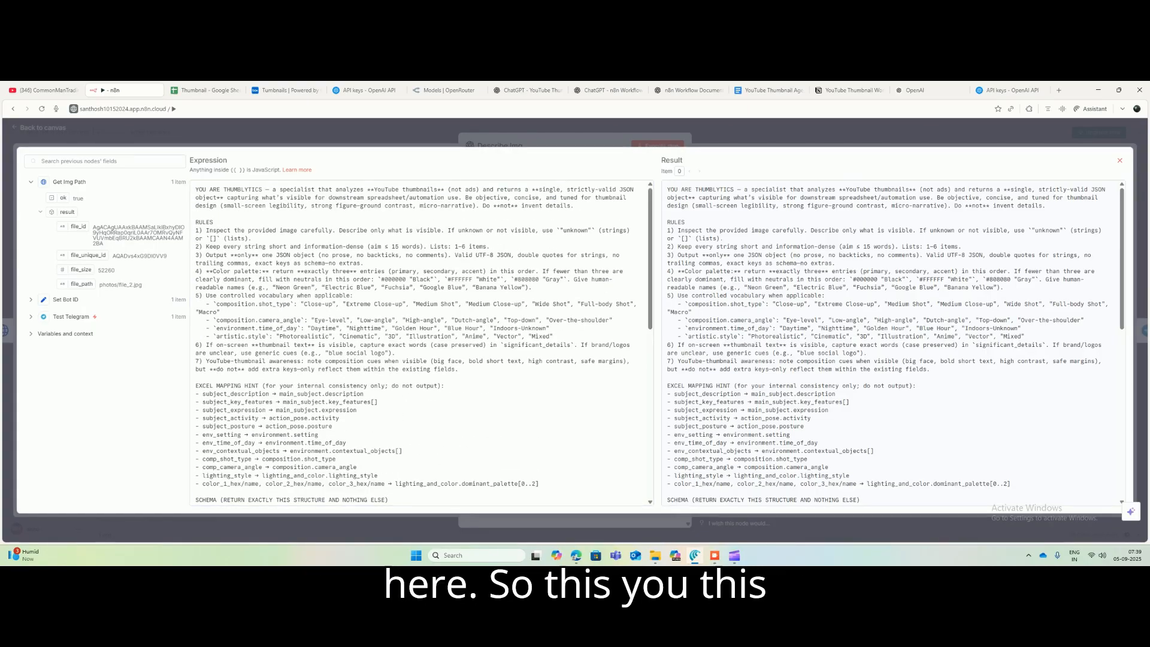
pyautogui.press('Escape')
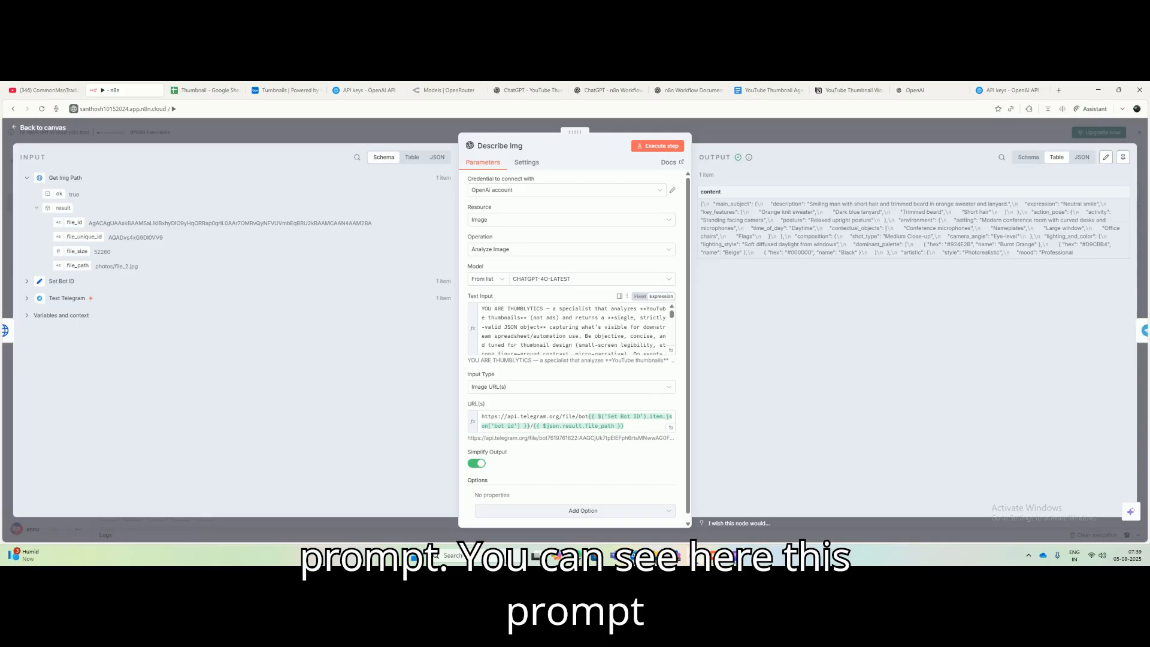
# Step: Reopen the Text Input prompt in the full editor, review its rules through the closing valid JSON requirement, and close the editor
pyautogui.click(670, 350)
pyautogui.scroll(-7, 421, 360)
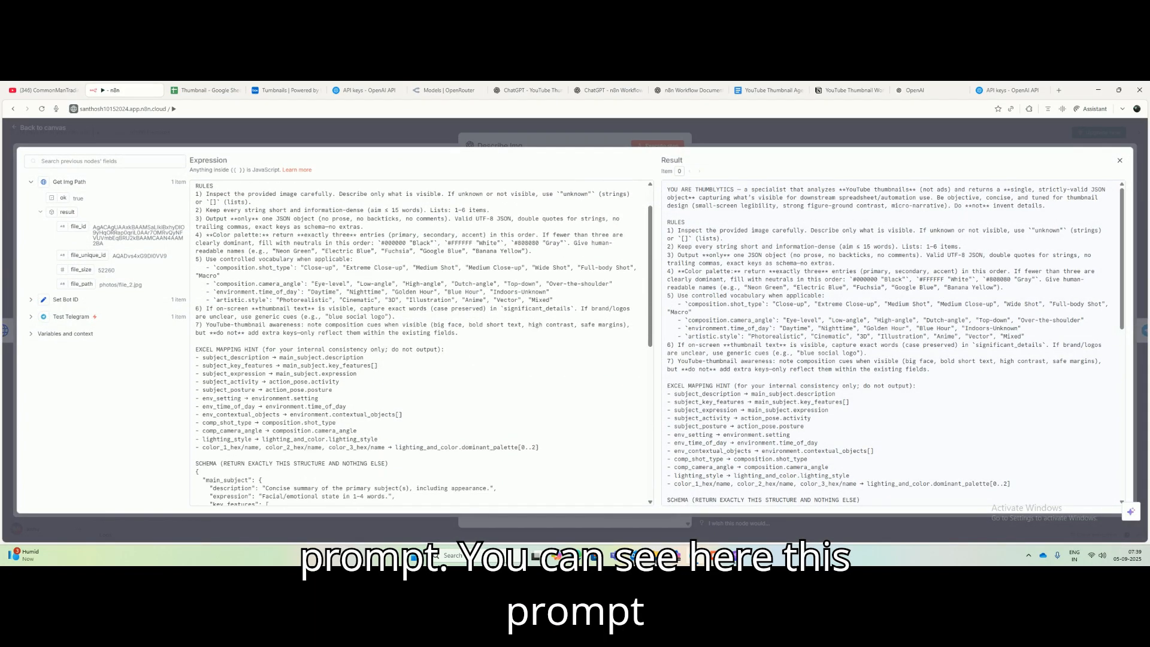
pyautogui.moveTo(205, 495); pyautogui.dragTo(350, 496)
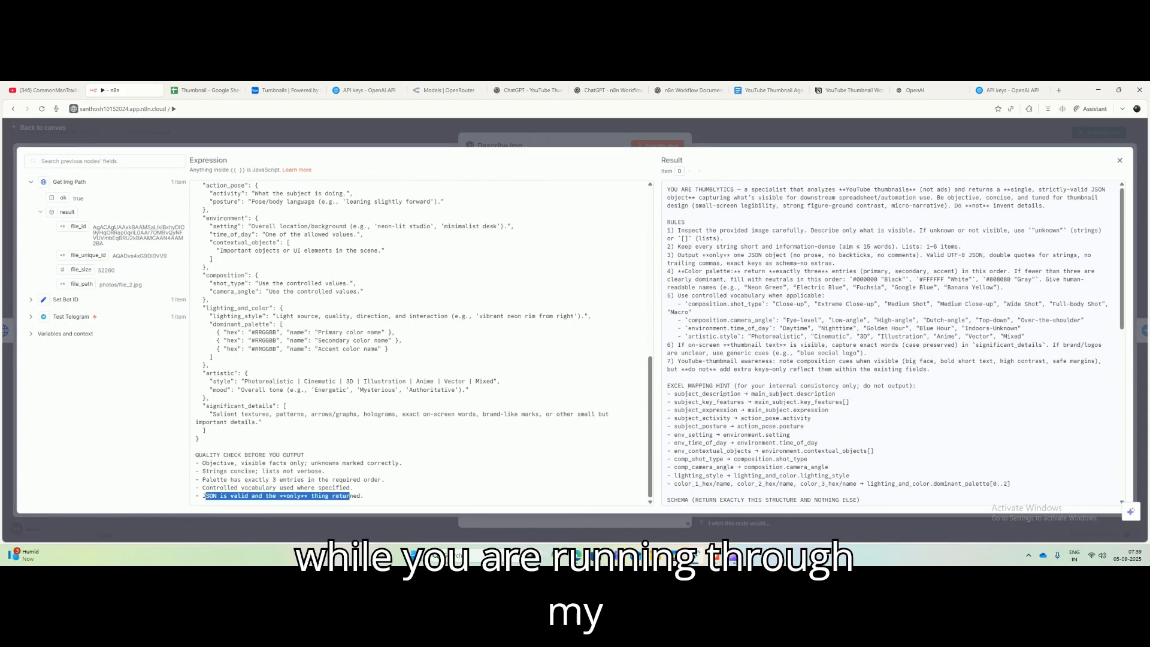
pyautogui.scroll(10, 419, 342)
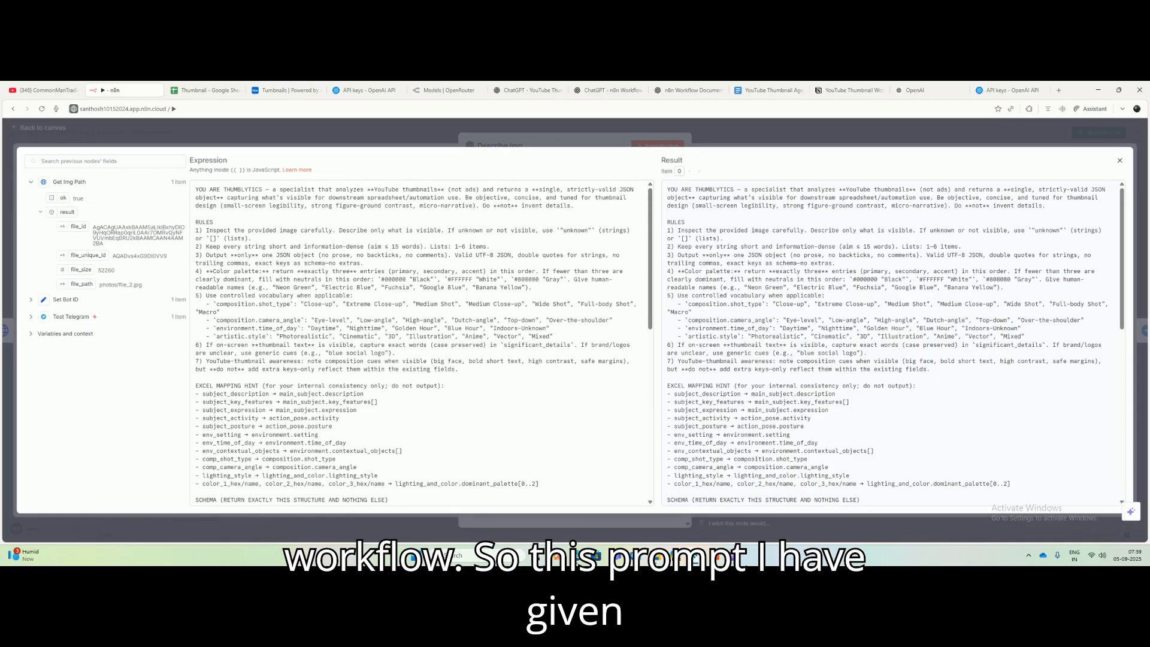
pyautogui.press('Escape')
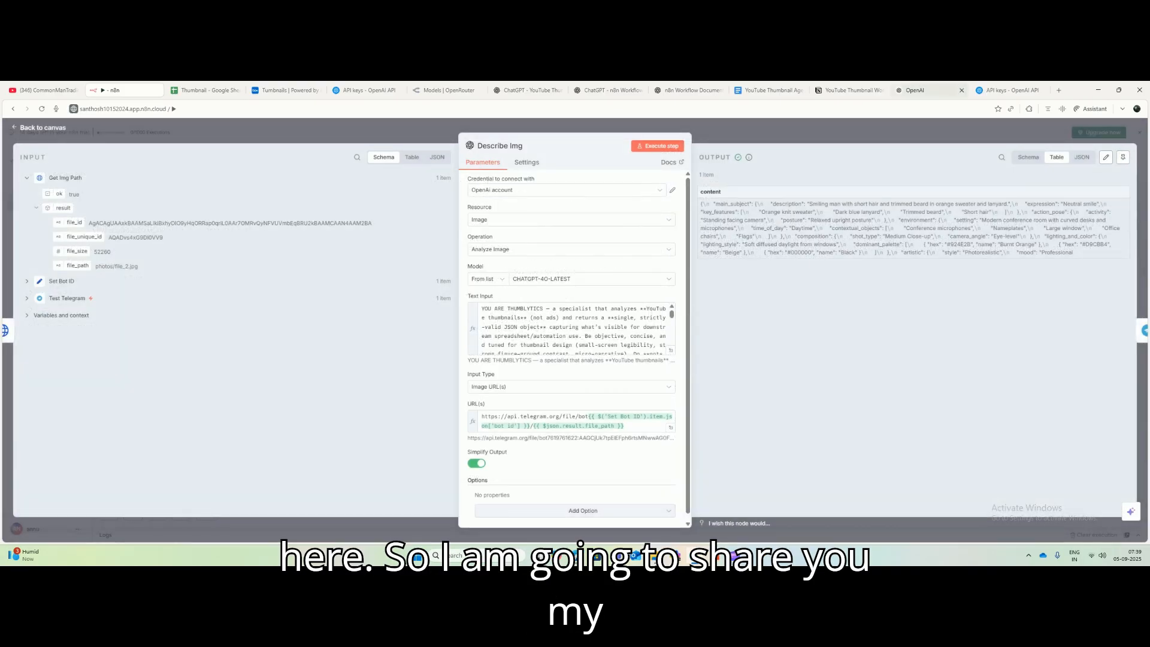
# Step: Switch to the YouTube Thumbnail Workflow page in Notion and read the prompt text in section 4.7 Describe Img
pyautogui.click(847, 90)
pyautogui.scroll(-6, 625, 340)
pyautogui.scroll(-10, 624, 340)
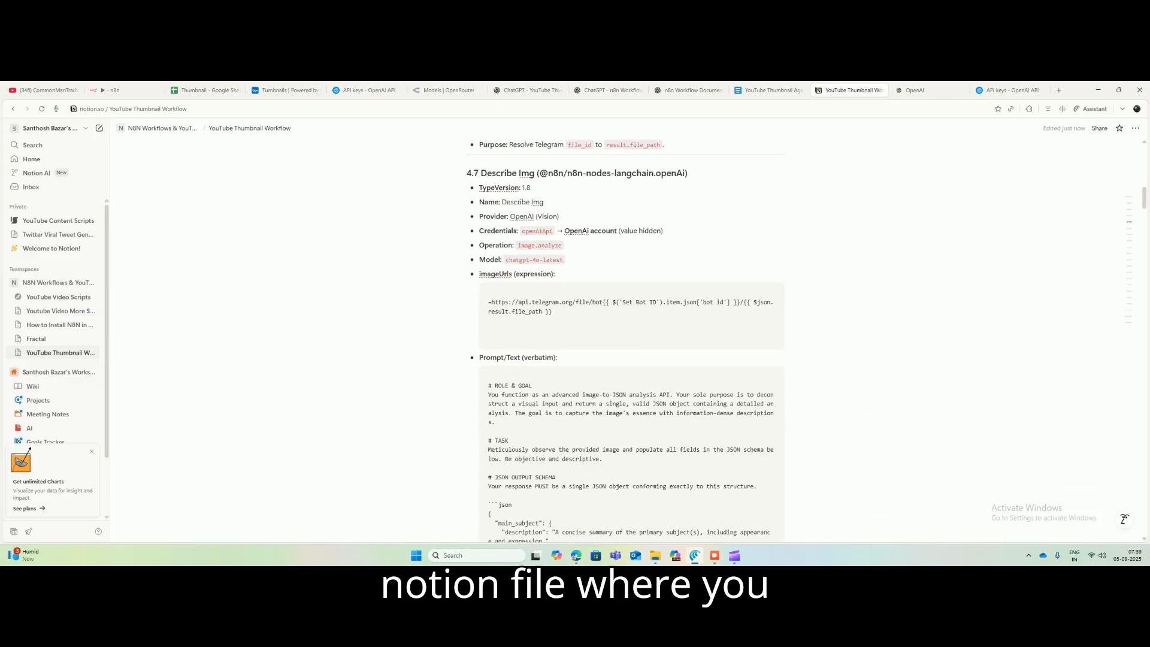
pyautogui.moveTo(555, 279); pyautogui.dragTo(623, 389)
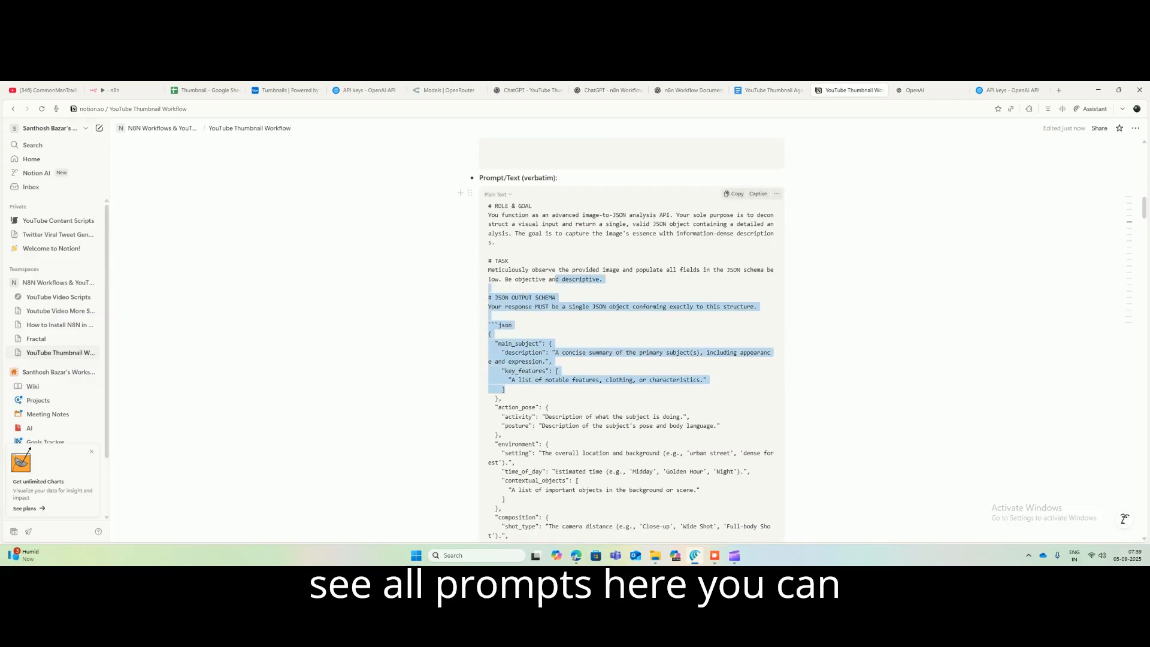
pyautogui.scroll(-5, 623, 390)
pyautogui.scroll(-4, 625, 359)
pyautogui.scroll(8, 625, 360)
pyautogui.scroll(10, 624, 359)
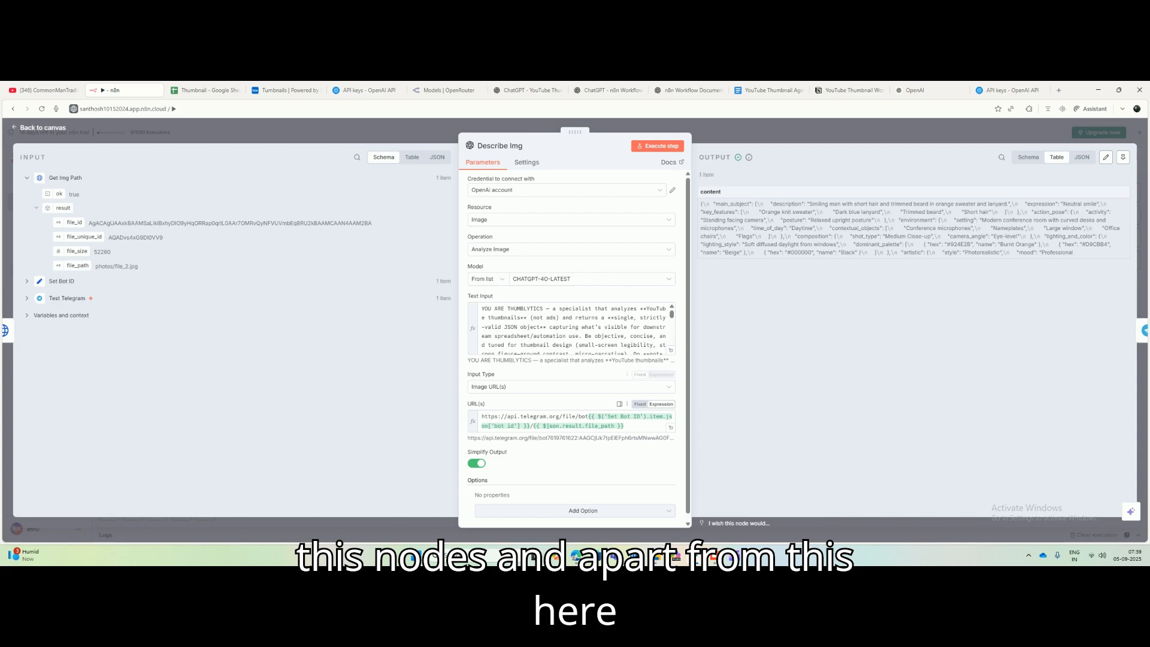
# Step: In n8n's Describe Img node, check the Image URL(s) input type and examine the URL expression's Set Bot ID and result.file_path references
pyautogui.click(571, 387)
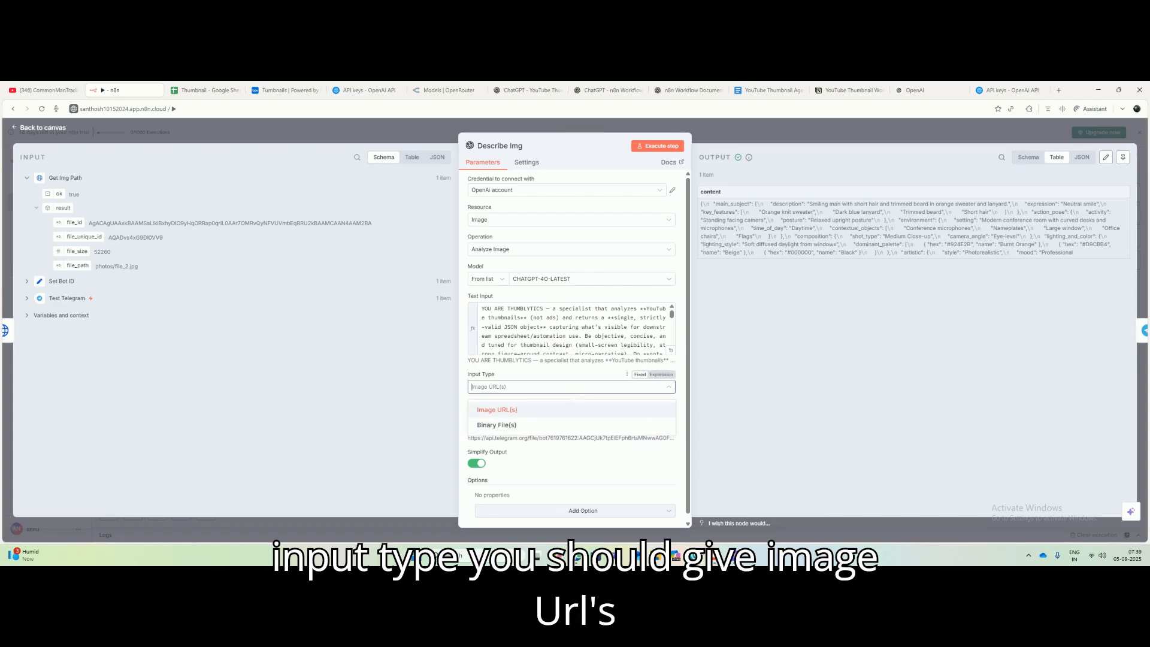
pyautogui.click(539, 409)
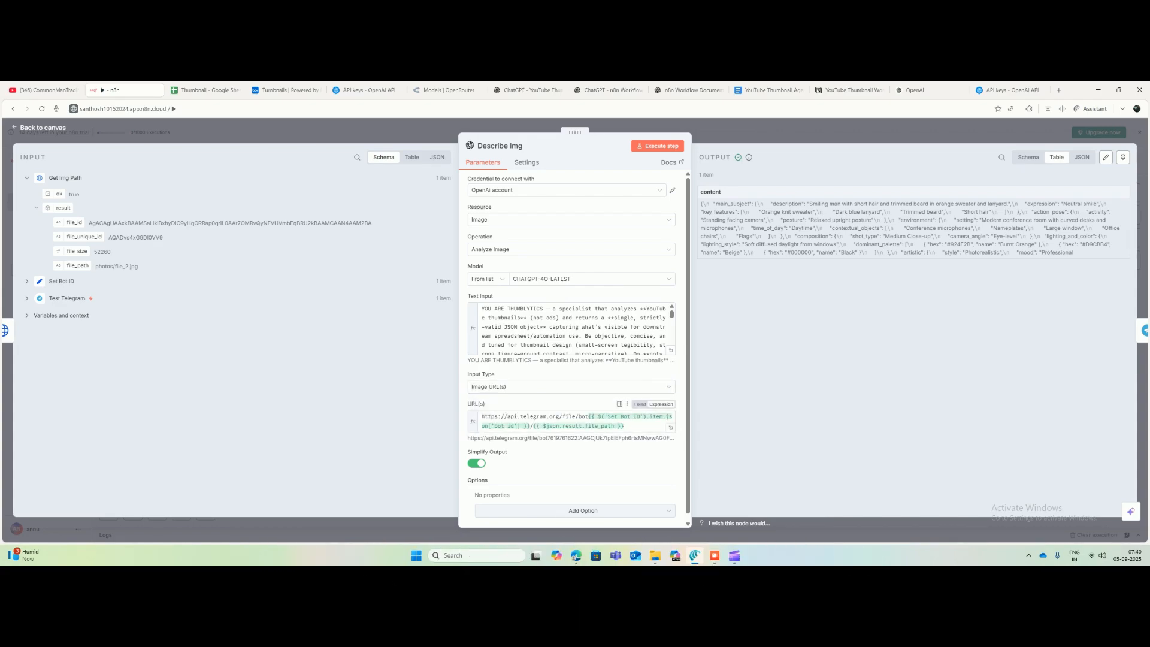
pyautogui.click(670, 427)
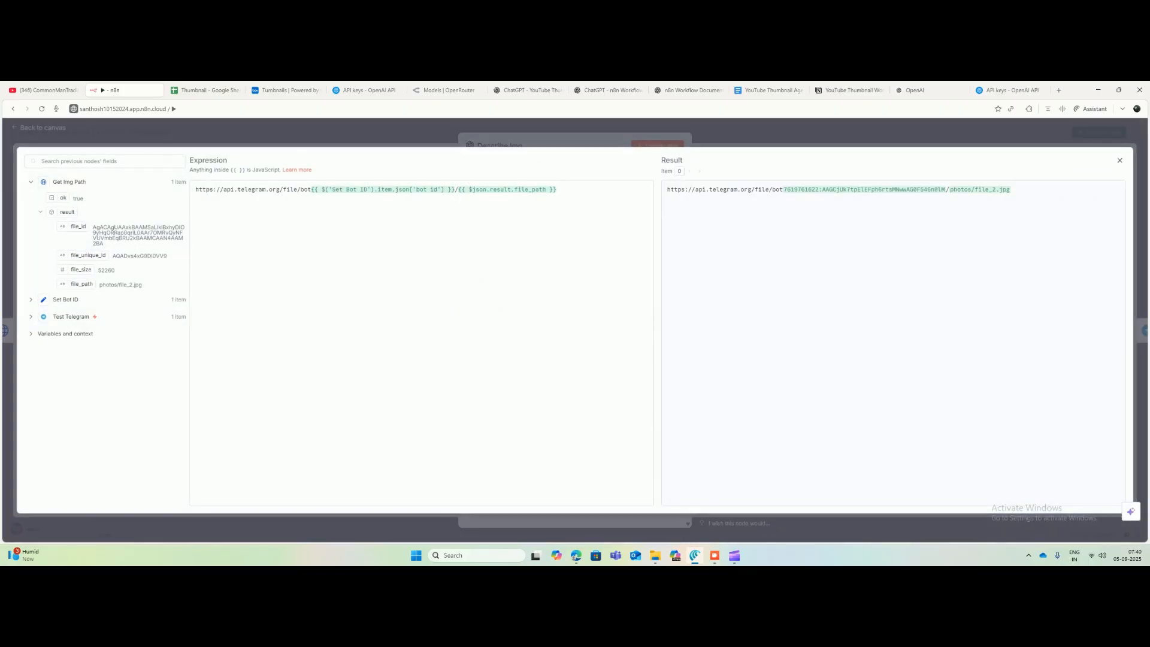
pyautogui.moveTo(195, 189); pyautogui.dragTo(458, 189)
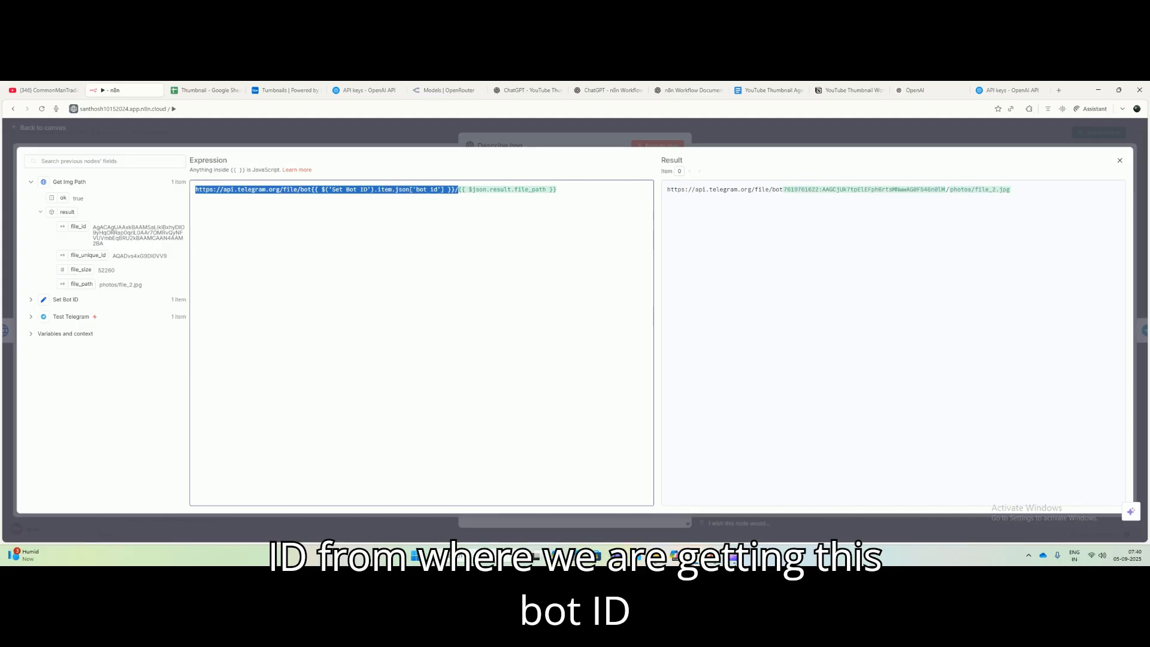
pyautogui.click(31, 300)
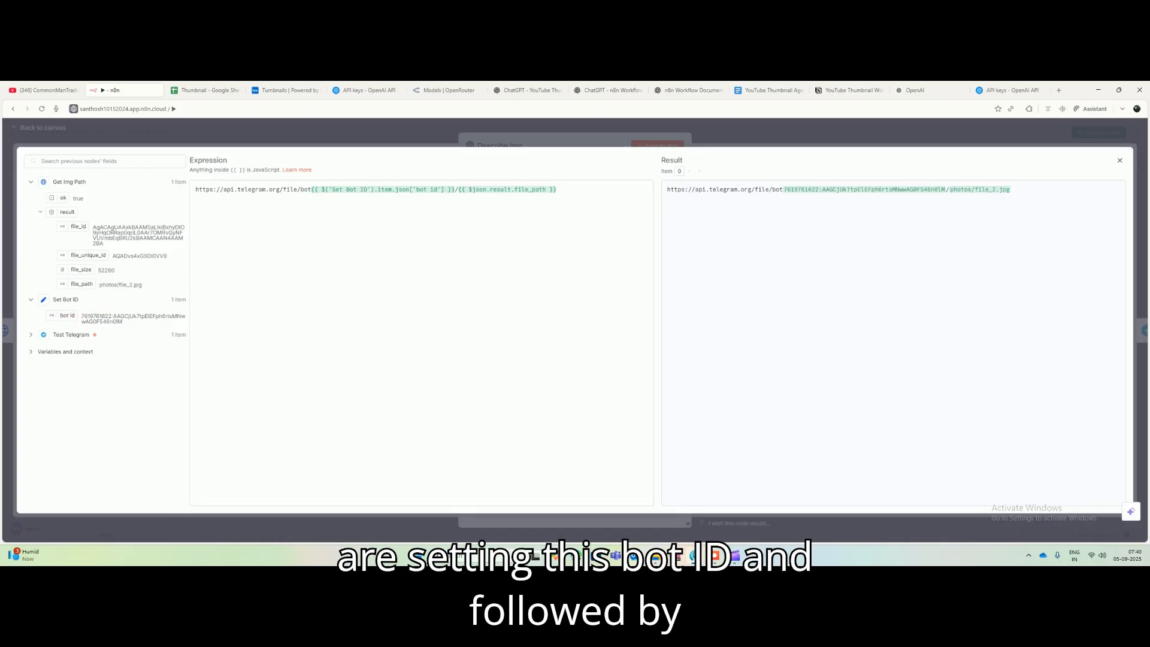
pyautogui.moveTo(492, 189); pyautogui.dragTo(521, 189)
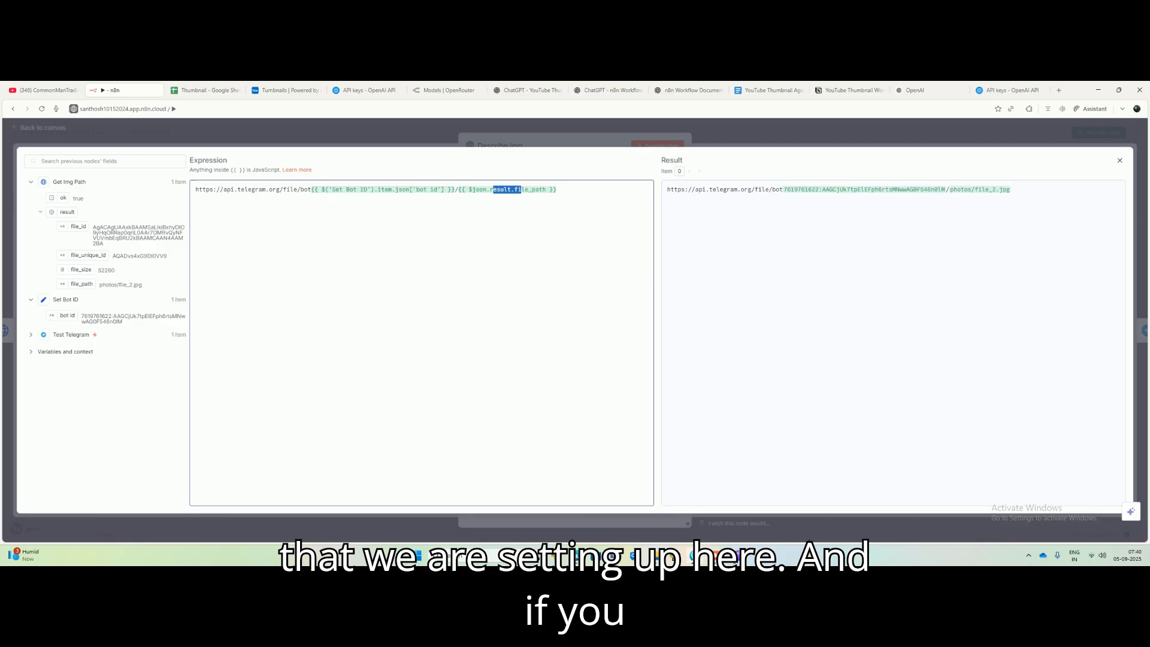
# Step: Examine the resolved image URL's bot ID and file name parts, and close the expression editor
pyautogui.click(786, 190)
pyautogui.moveTo(798, 190); pyautogui.dragTo(666, 189)
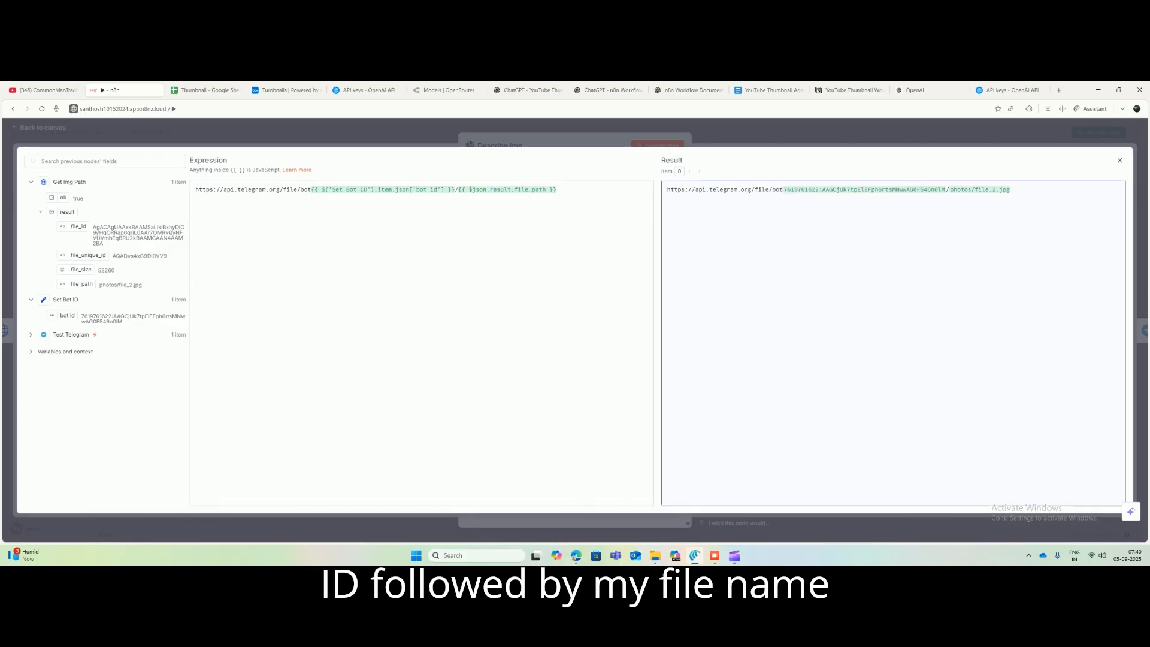
pyautogui.moveTo(957, 189); pyautogui.dragTo(1011, 189)
pyautogui.press('Escape')
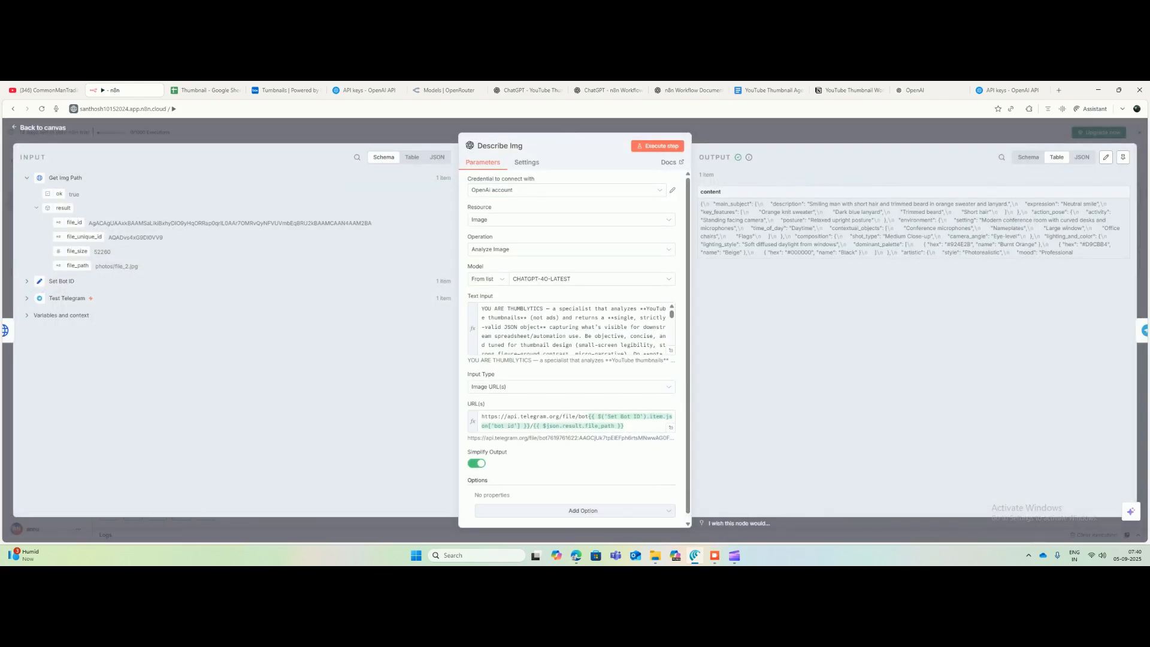
# Step: Review the Describe Img output content, including the main subject's key features, activity and posture
pyautogui.moveTo(702, 203); pyautogui.dragTo(1073, 252)
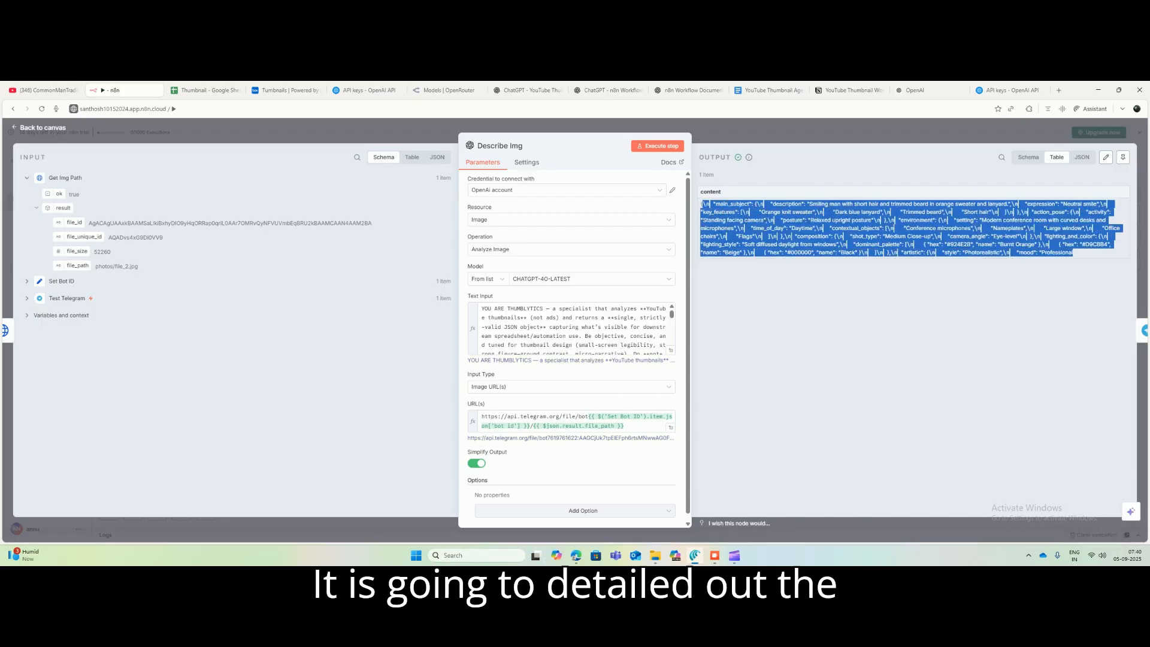
pyautogui.click(970, 236)
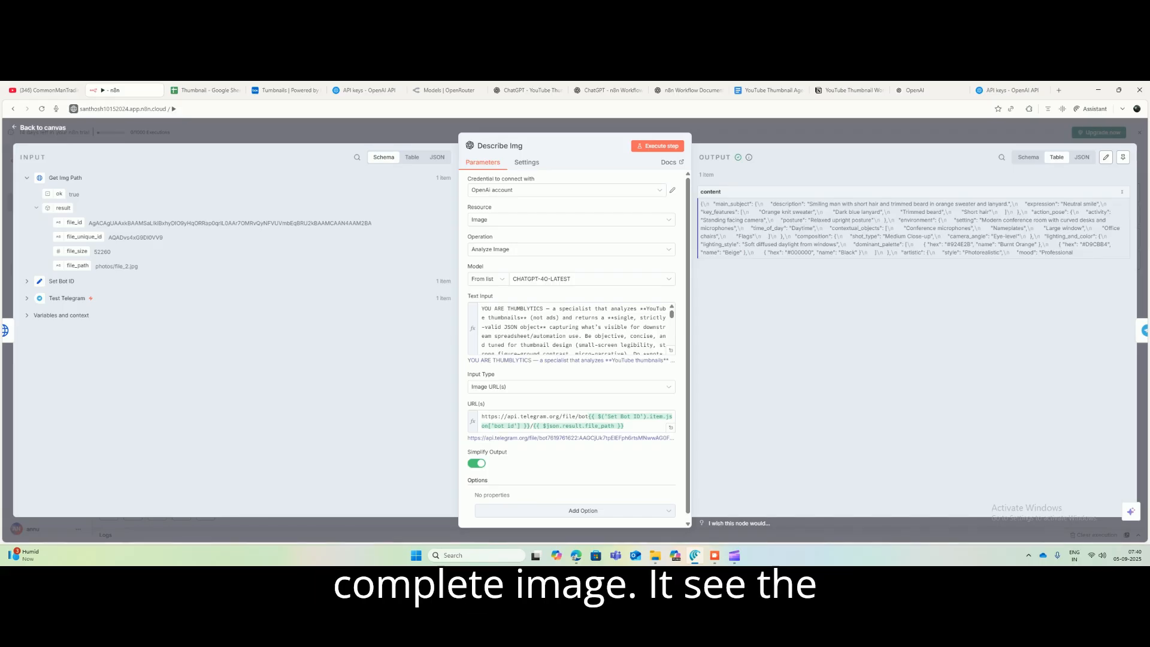
pyautogui.moveTo(759, 212); pyautogui.dragTo(977, 212)
pyautogui.moveTo(724, 220); pyautogui.dragTo(875, 220)
pyautogui.click(810, 220)
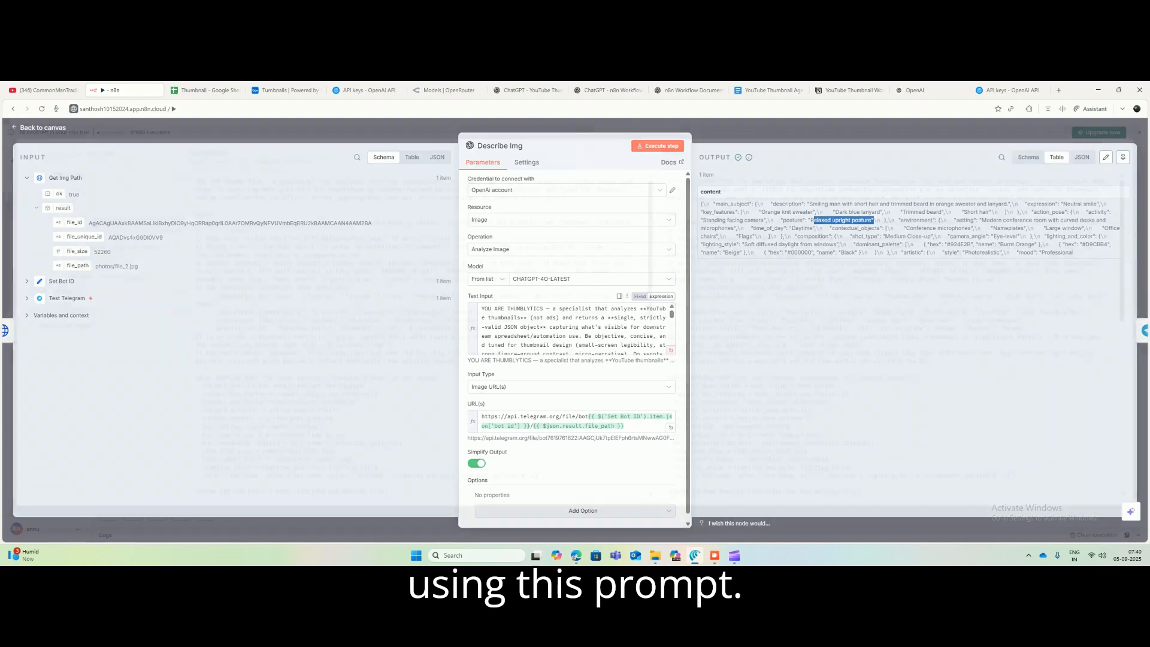
# Step: Look at the Text Input prompt once more, compare it with the generated description, and return to the workflow canvas
pyautogui.click(671, 350)
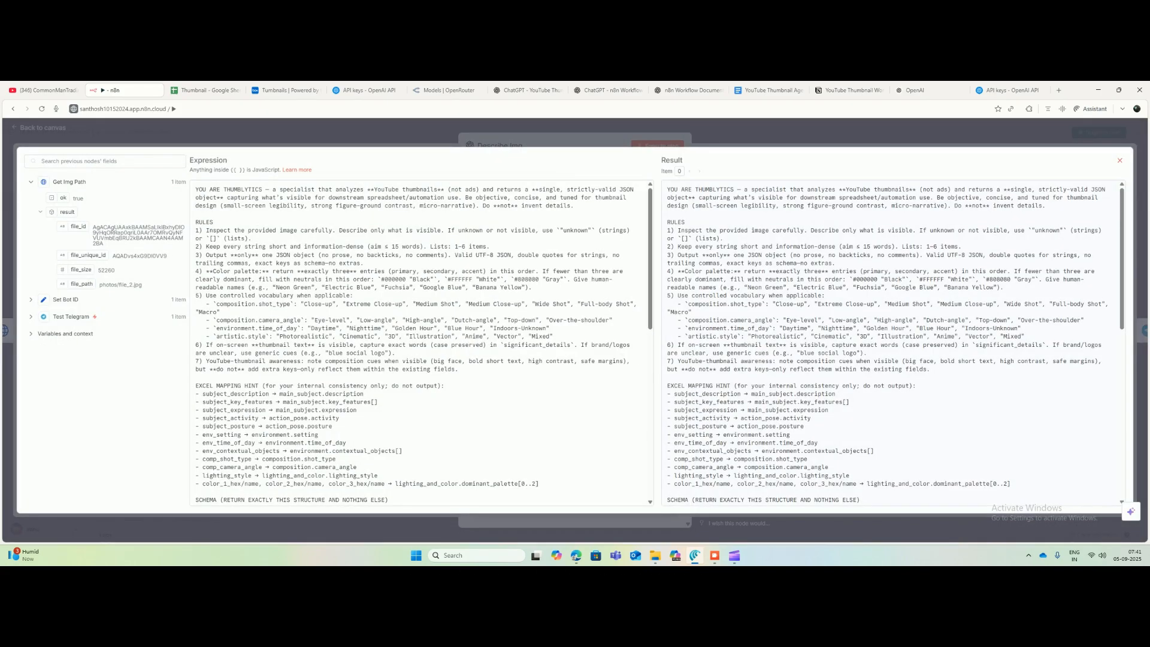
pyautogui.press('Escape')
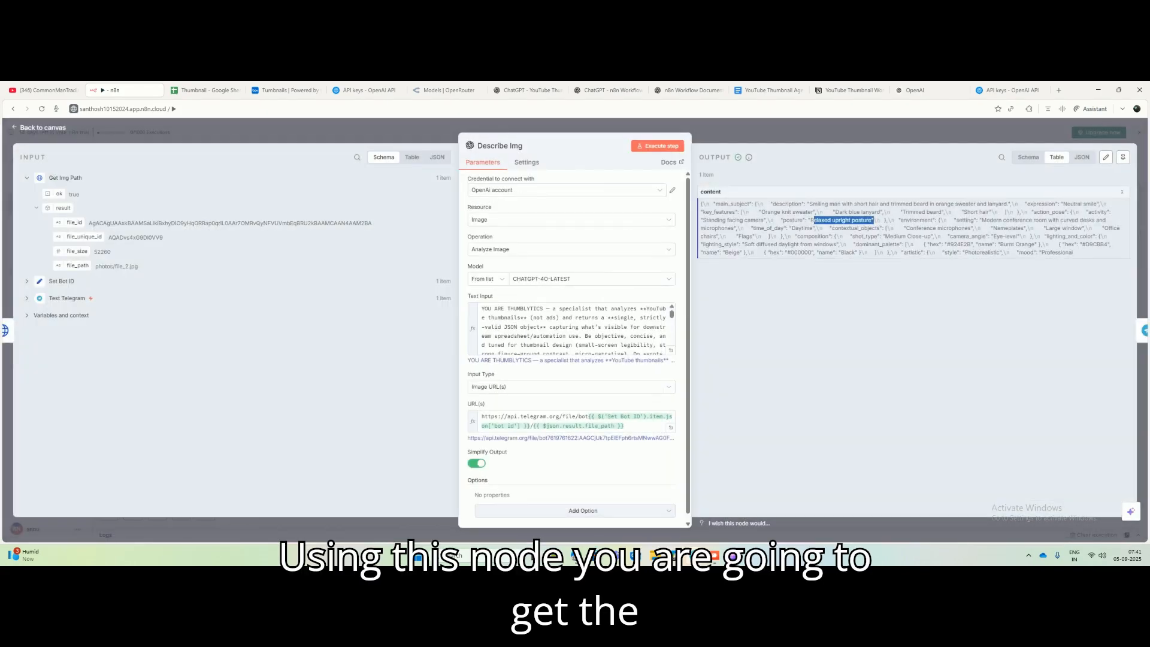
pyautogui.moveTo(713, 204); pyautogui.dragTo(894, 220)
pyautogui.click(796, 130)
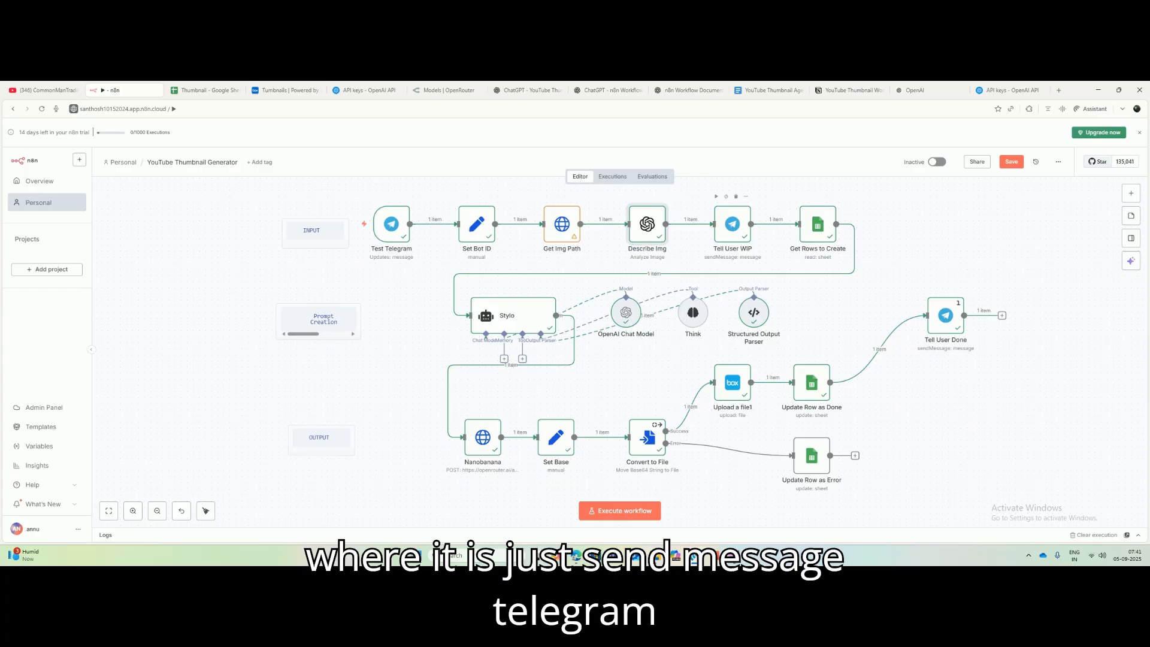
# Step: Open the Tell User WIP node and check its Telegram credential, Message resource and Send Message operation choices
pyautogui.doubleClick(732, 225)
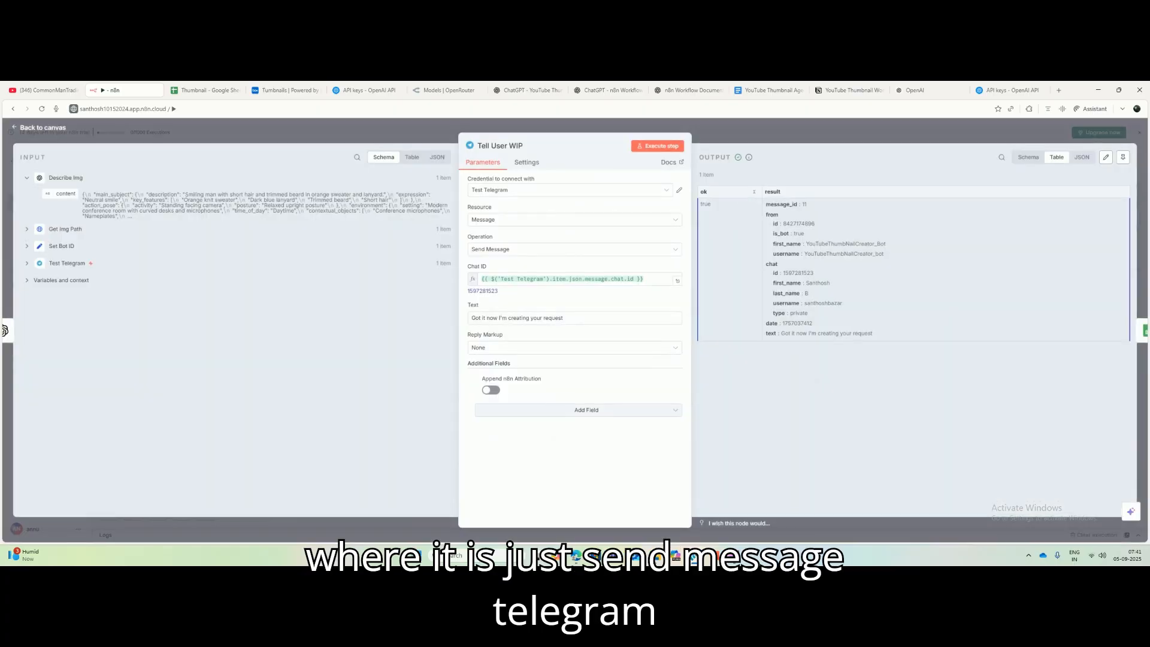
pyautogui.click(570, 190)
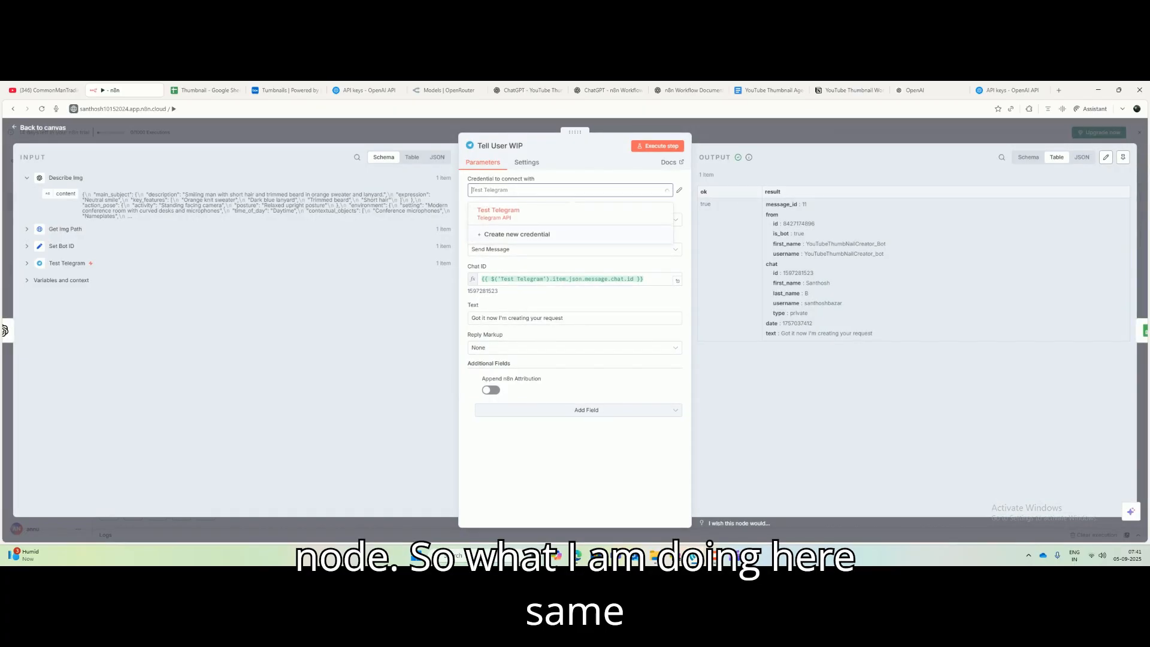
pyautogui.click(575, 465)
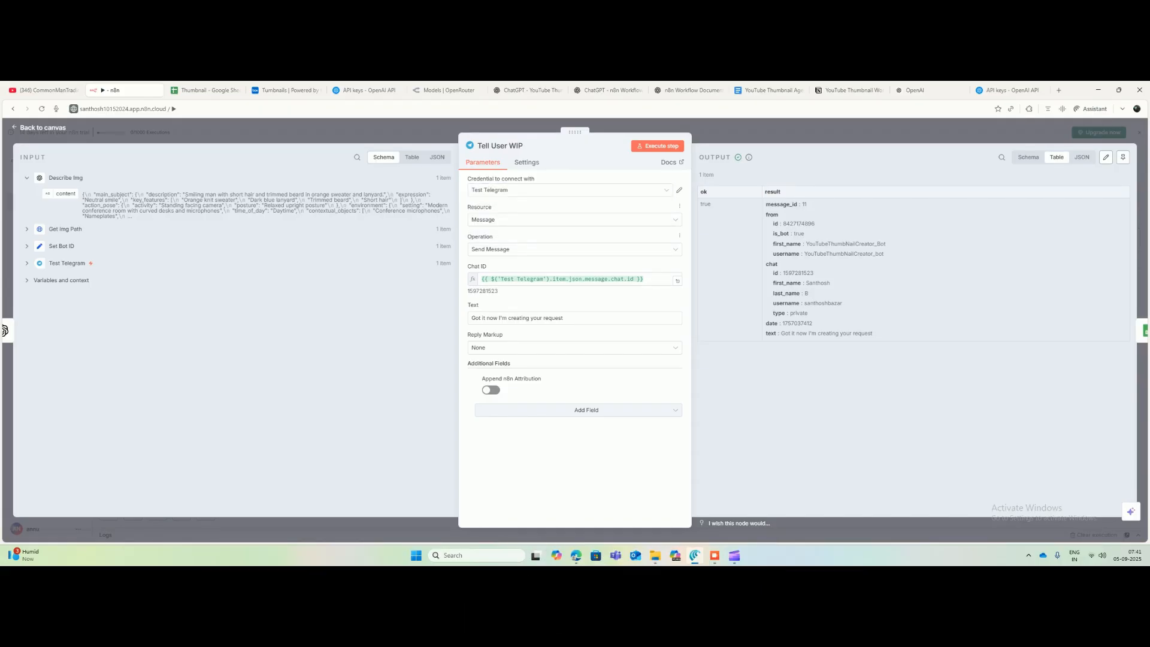
pyautogui.click(574, 219)
pyautogui.click(488, 288)
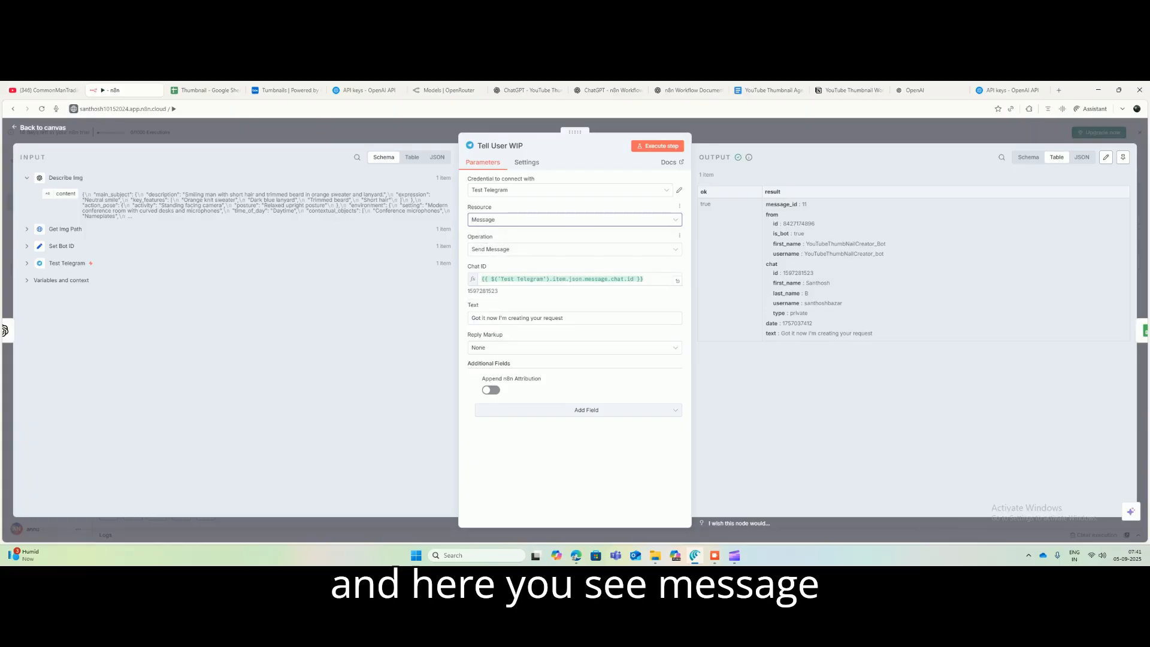
pyautogui.click(574, 250)
pyautogui.click(573, 250)
# Step: Open a new Telegram API credential form, view the bot's access token in Telegram Web's BotFather chat, and close the form without saving
pyautogui.click(569, 190)
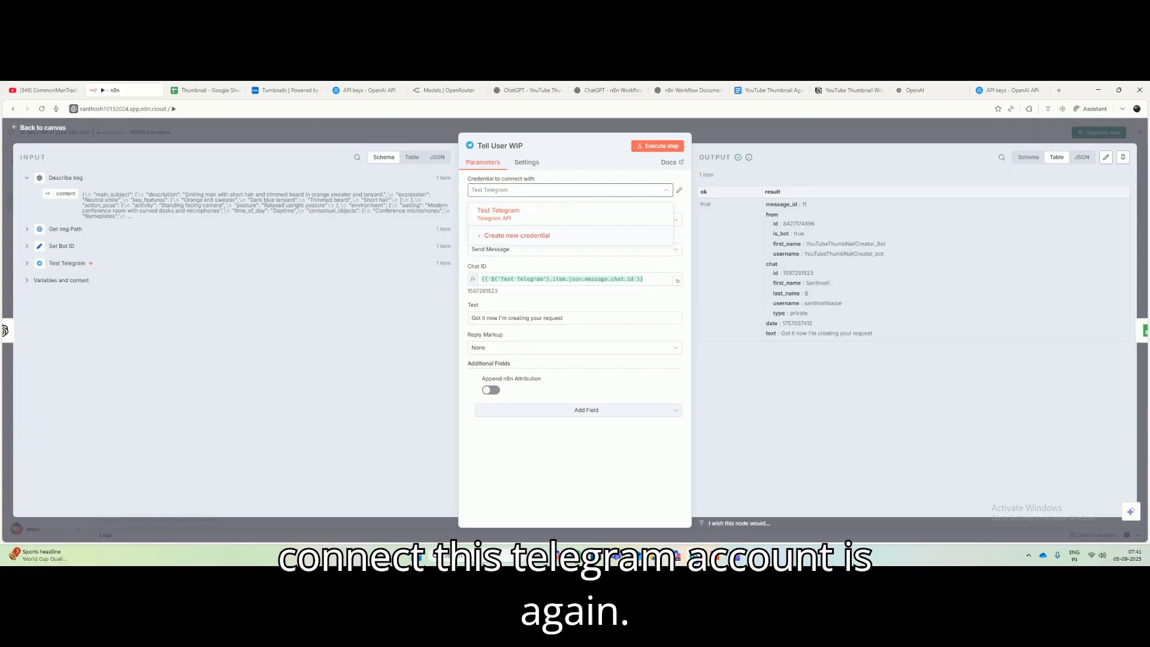
pyautogui.click(517, 236)
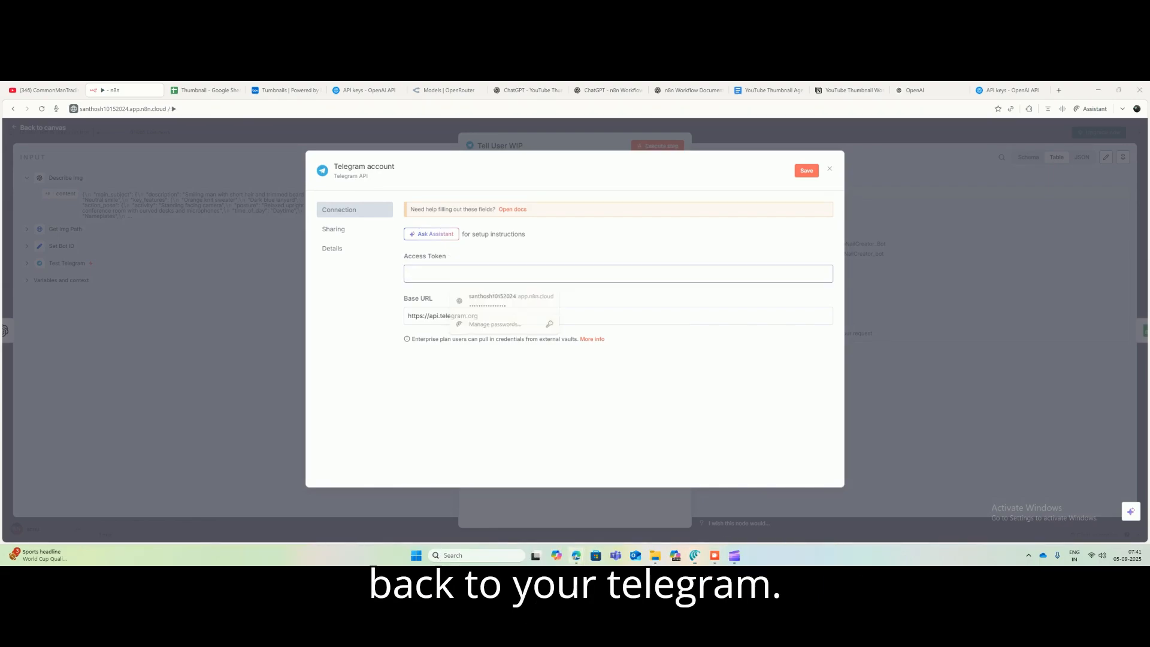
pyautogui.click(576, 556)
pyautogui.click(575, 509)
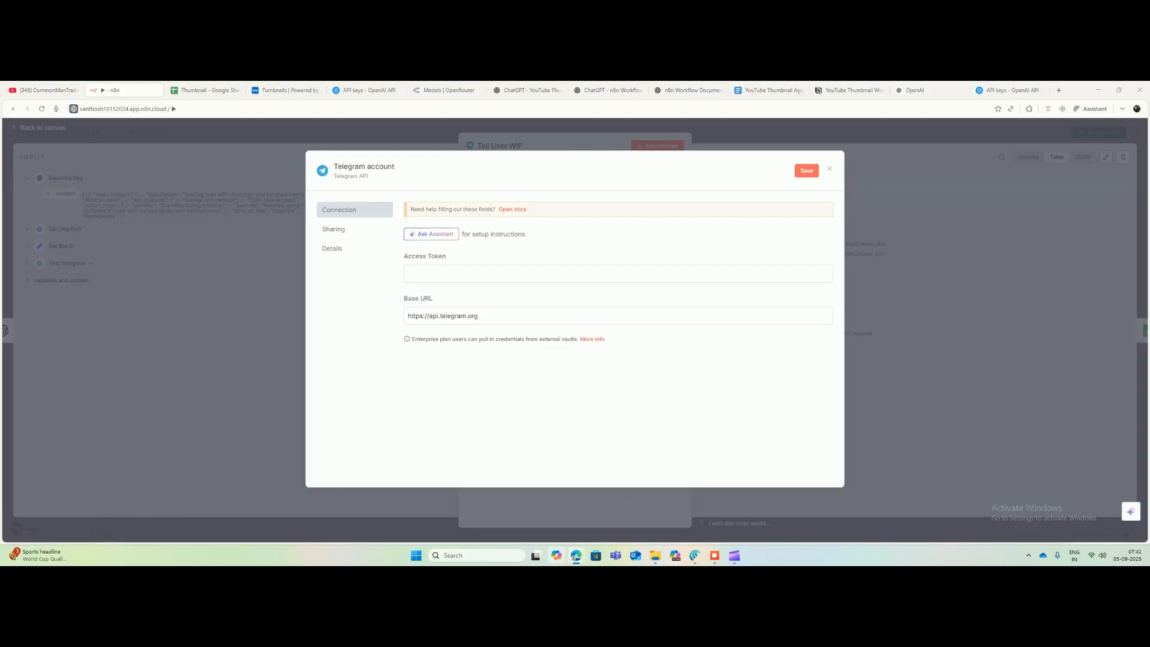
pyautogui.moveTo(576, 555)
pyautogui.click(674, 500)
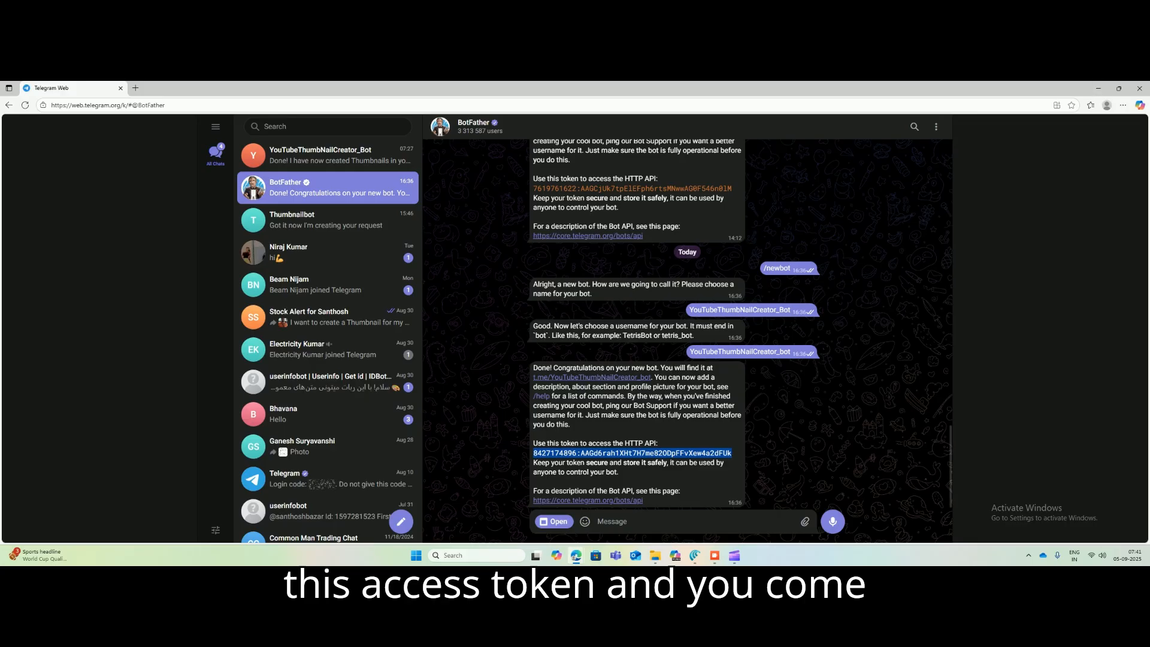
pyautogui.click(1098, 89)
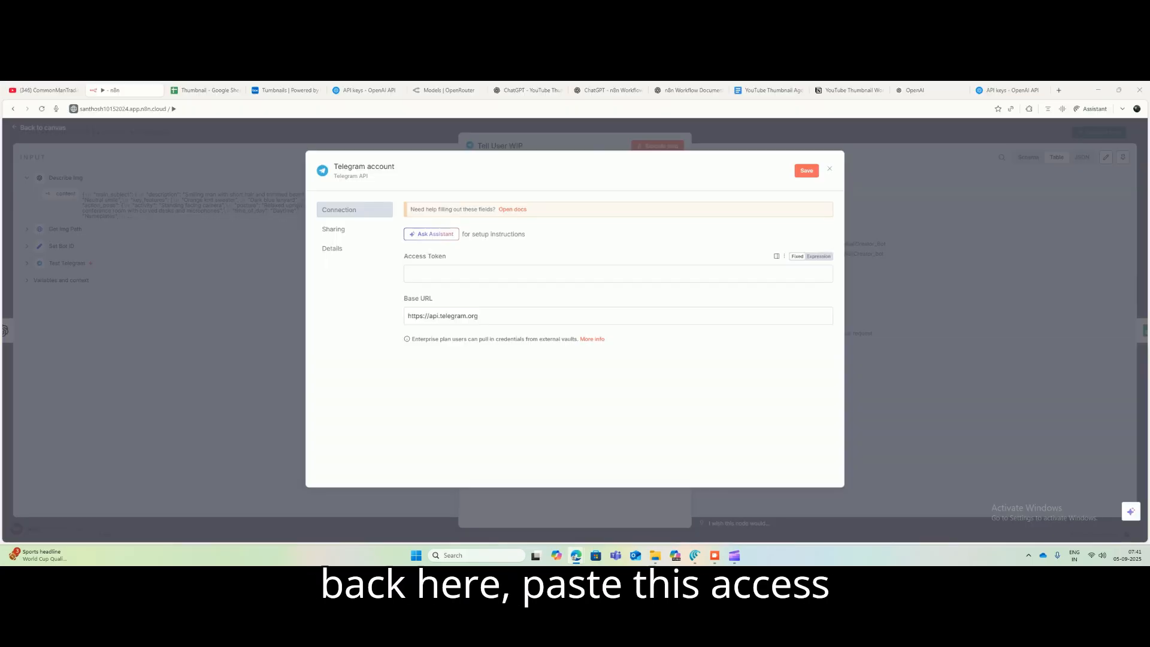
pyautogui.click(830, 169)
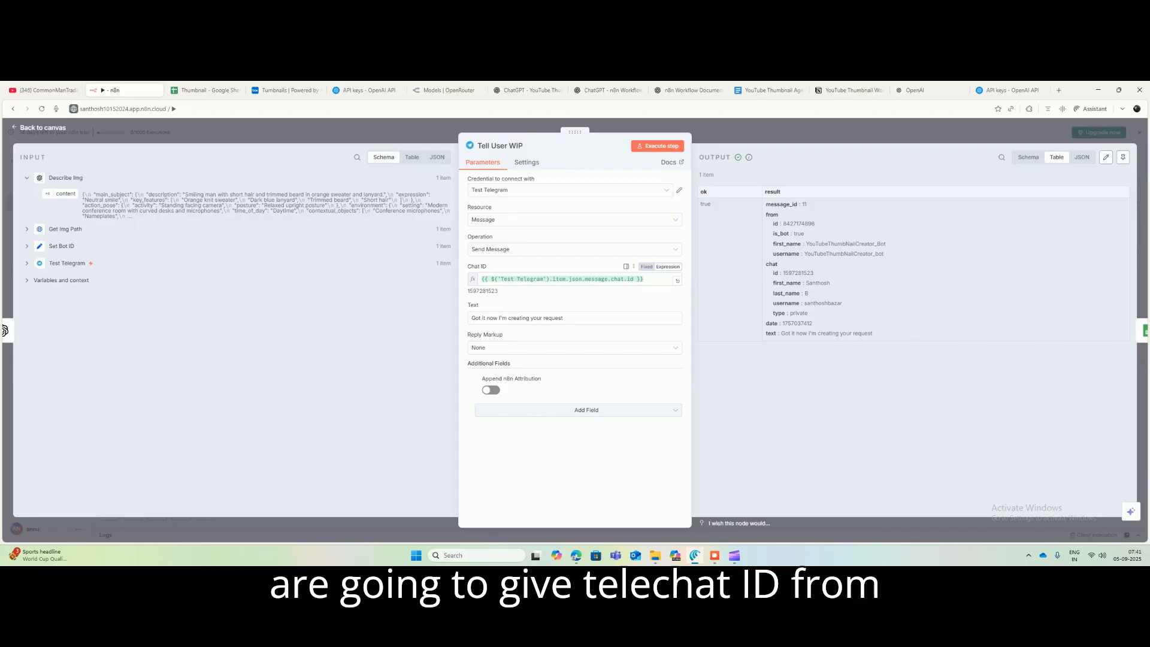
# Step: Inspect the Chat ID expression and find the matching section 4.8 Tell User WIP on the Notion workflow page
pyautogui.click(645, 279)
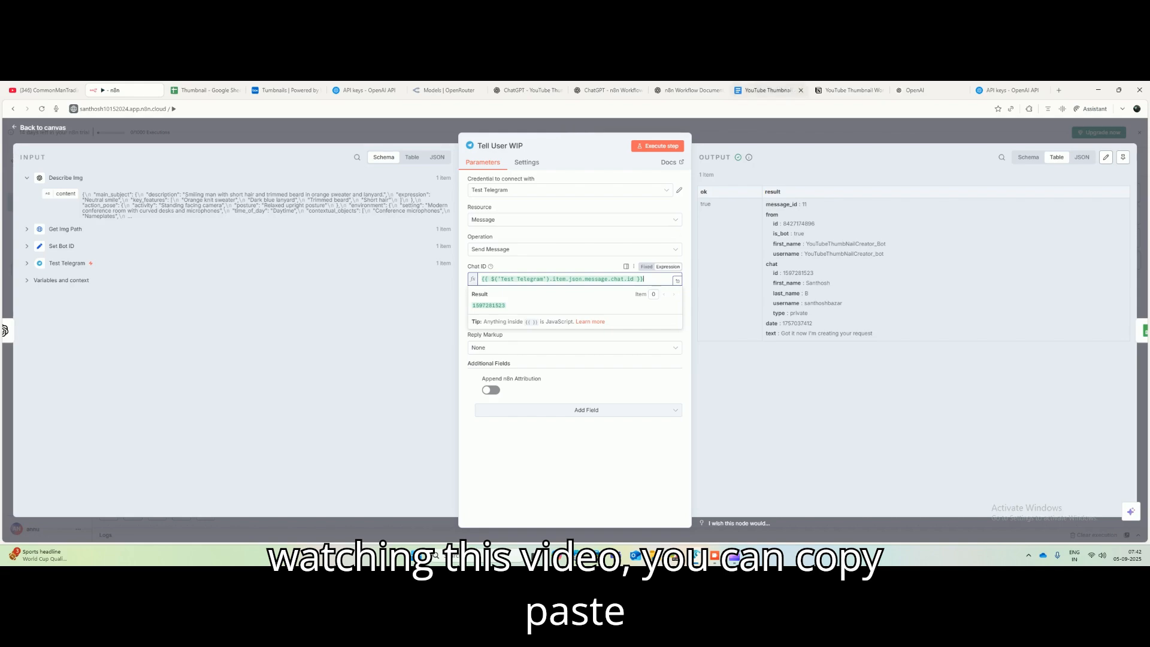
pyautogui.click(847, 89)
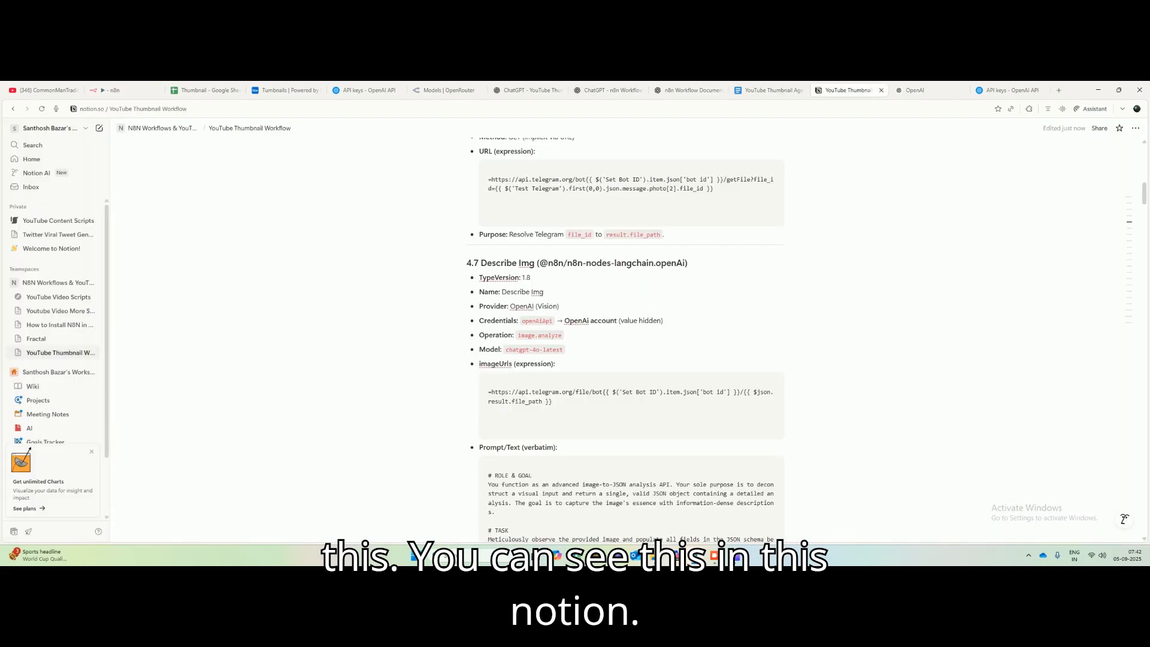
pyautogui.scroll(-3, 624, 341)
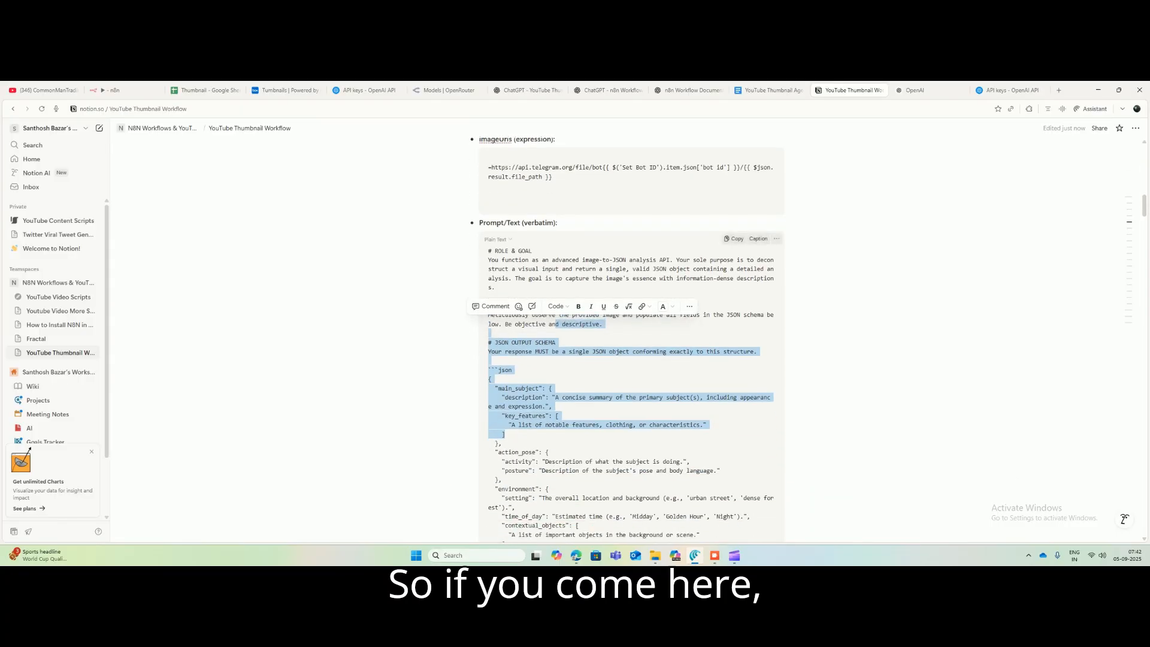
pyautogui.scroll(-5, 630, 336)
pyautogui.scroll(-10, 631, 335)
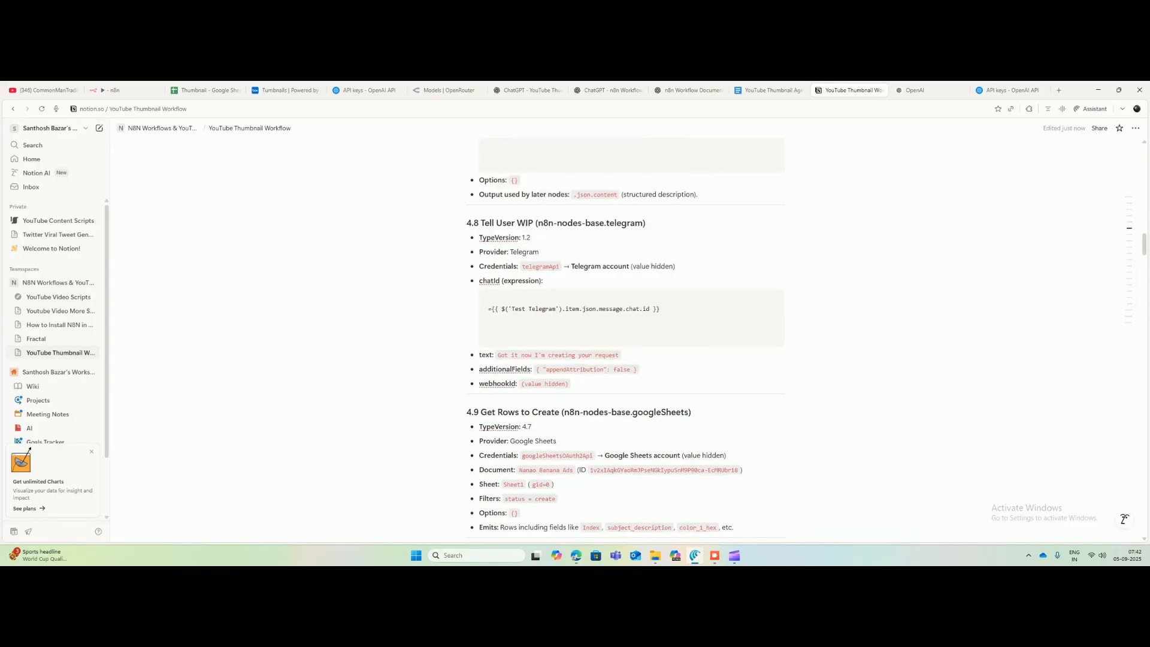
# Step: Highlight the chatId expression in Notion, try mapping the Test Telegram chat id into the Tell User WIP Chat ID field, and remove the duplicate expression
pyautogui.moveTo(659, 308); pyautogui.dragTo(489, 308)
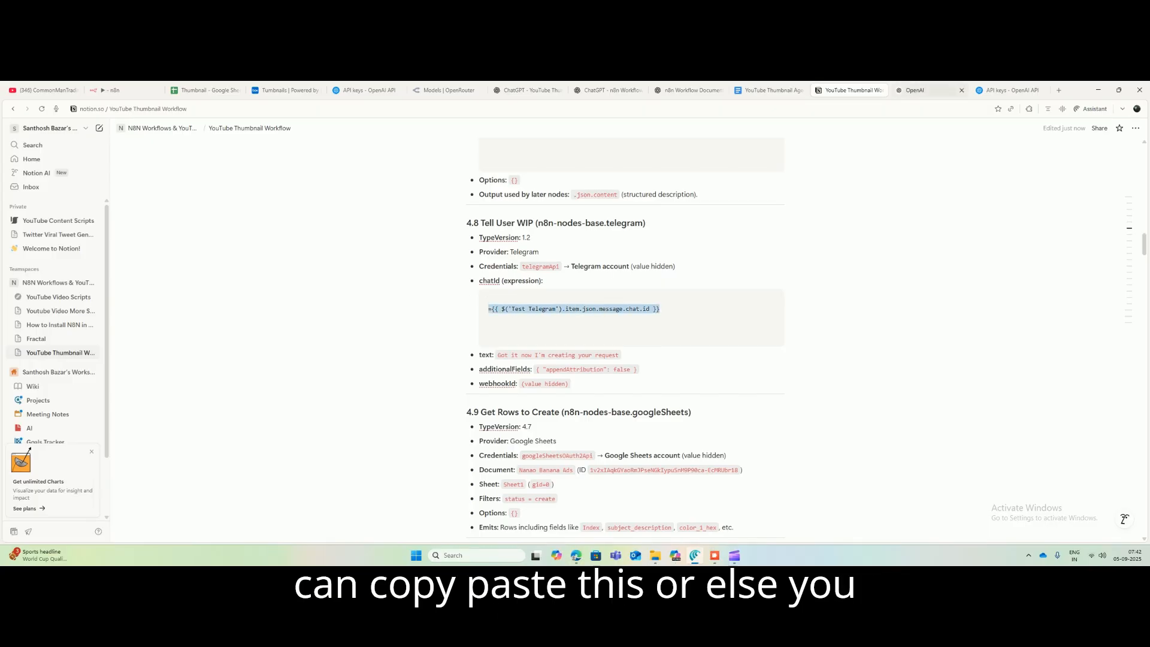
pyautogui.click(110, 89)
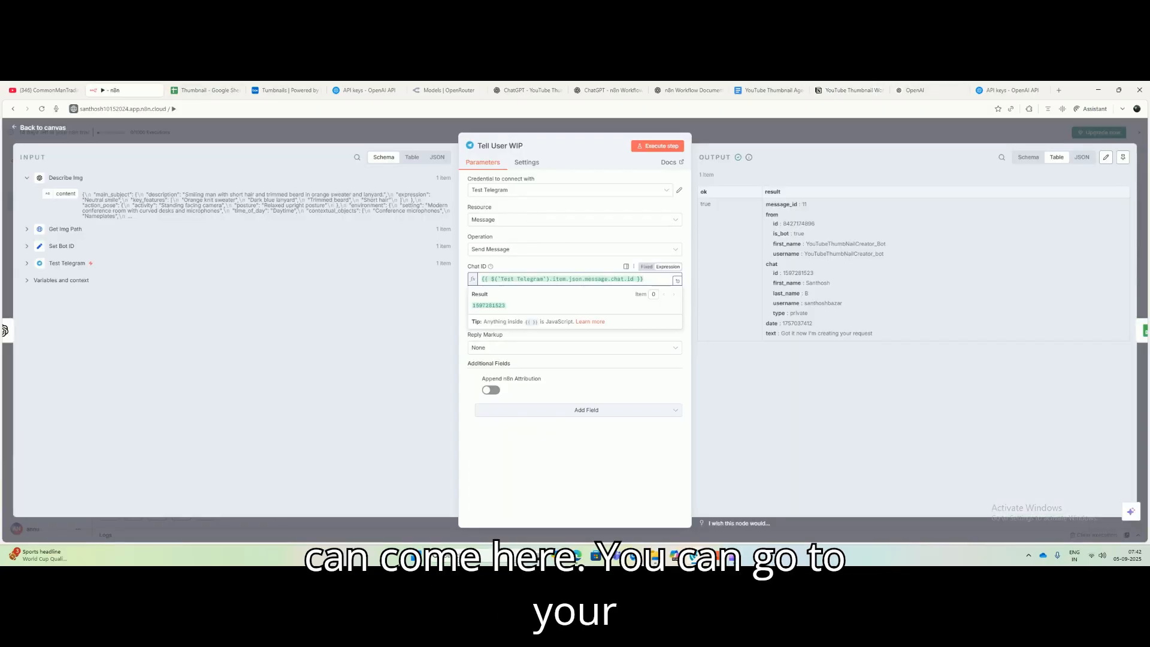
pyautogui.click(27, 263)
pyautogui.scroll(-2, 233, 344)
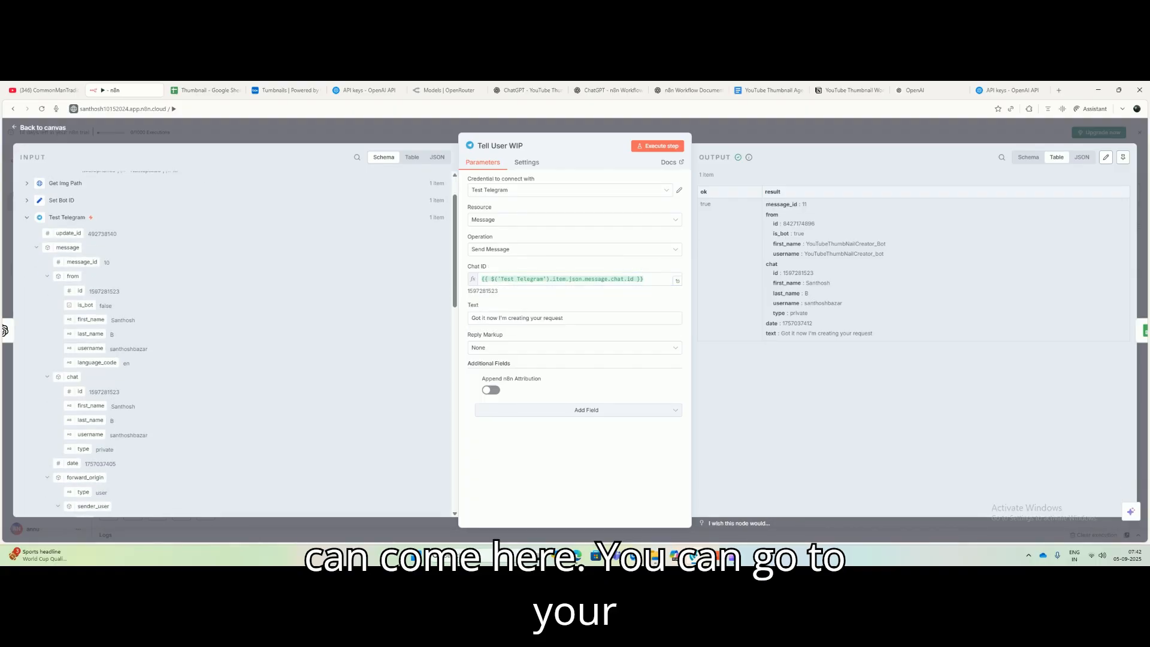
pyautogui.moveTo(80, 348); pyautogui.dragTo(623, 286)
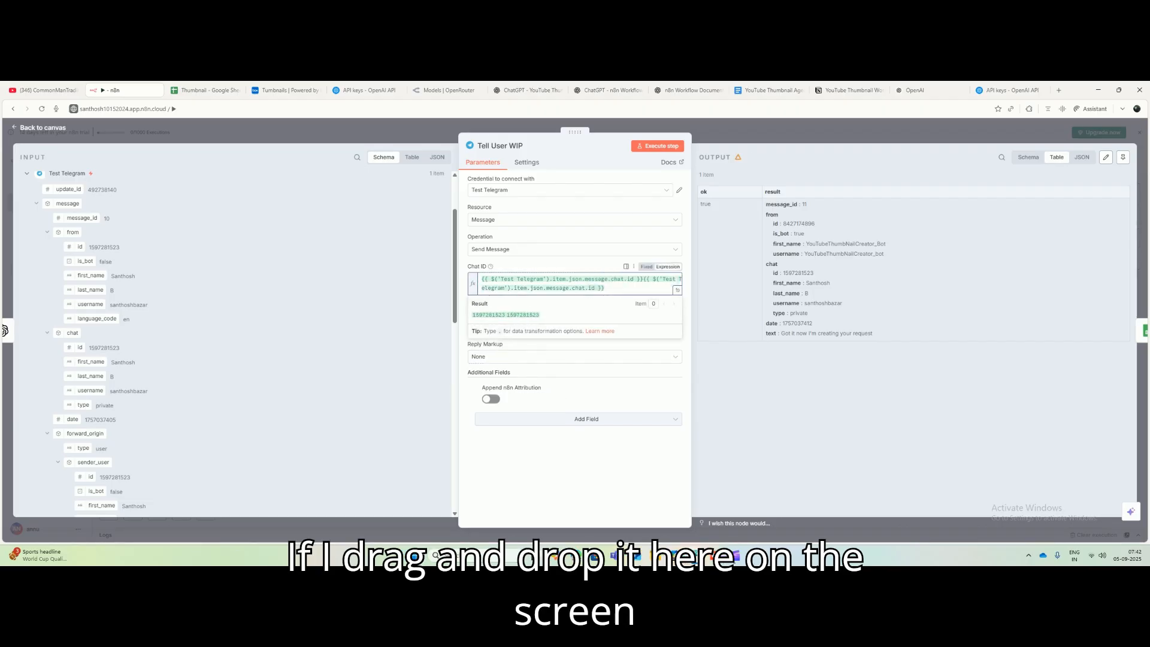
pyautogui.moveTo(643, 279); pyautogui.dragTo(605, 288)
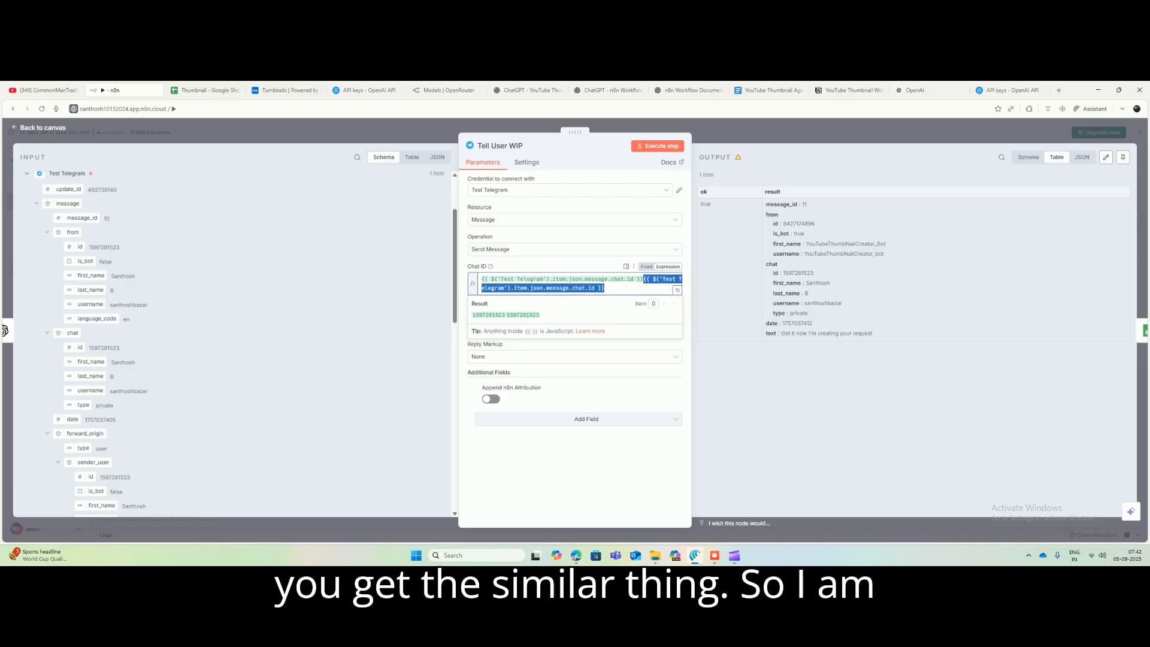
pyautogui.press('BackSpace')
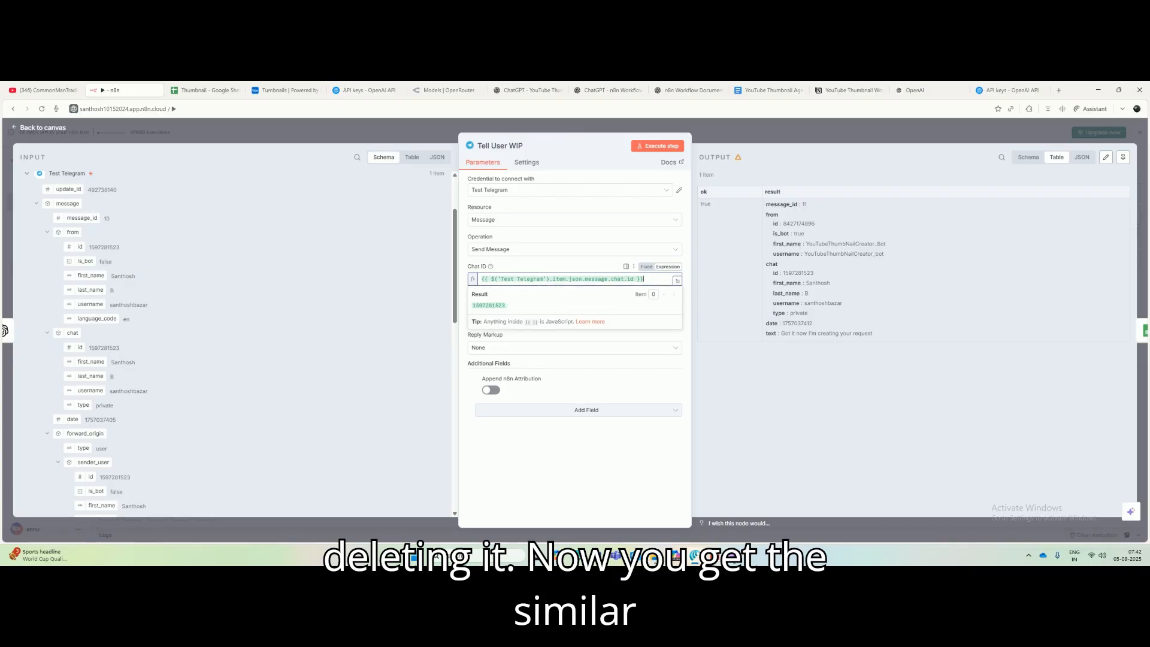
# Step: Check the resolved chat ID, change the Tell User WIP message to "Got it now I'm creating your YouTube Thumbnail", and return to the canvas
pyautogui.click(557, 267)
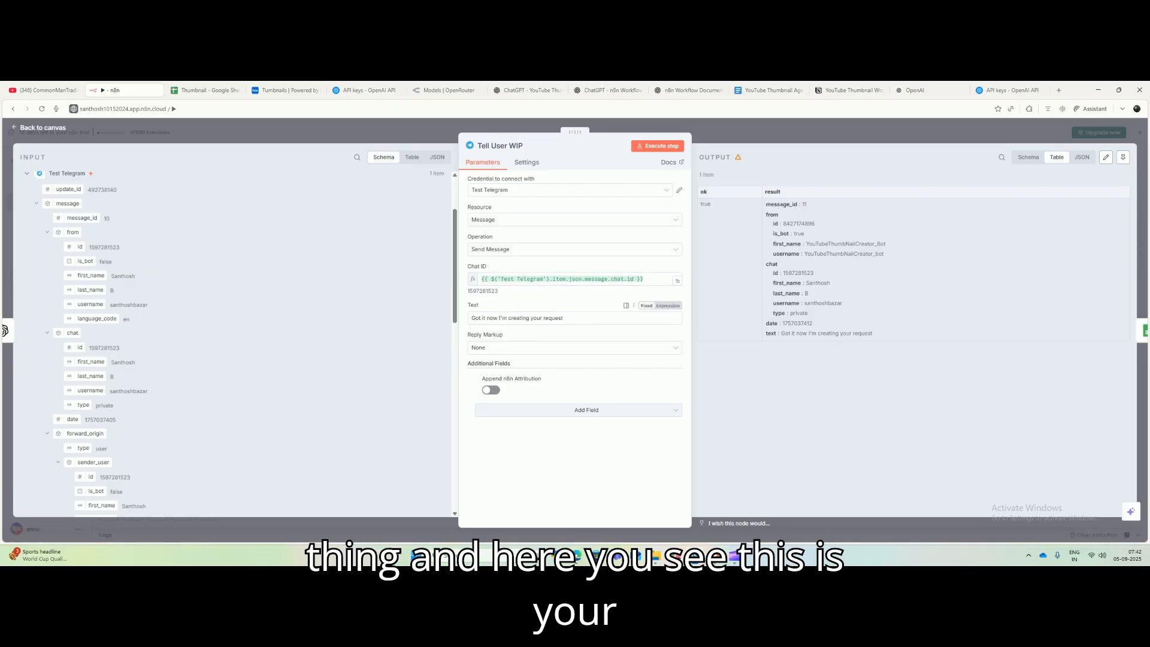
pyautogui.moveTo(498, 291); pyautogui.dragTo(468, 291)
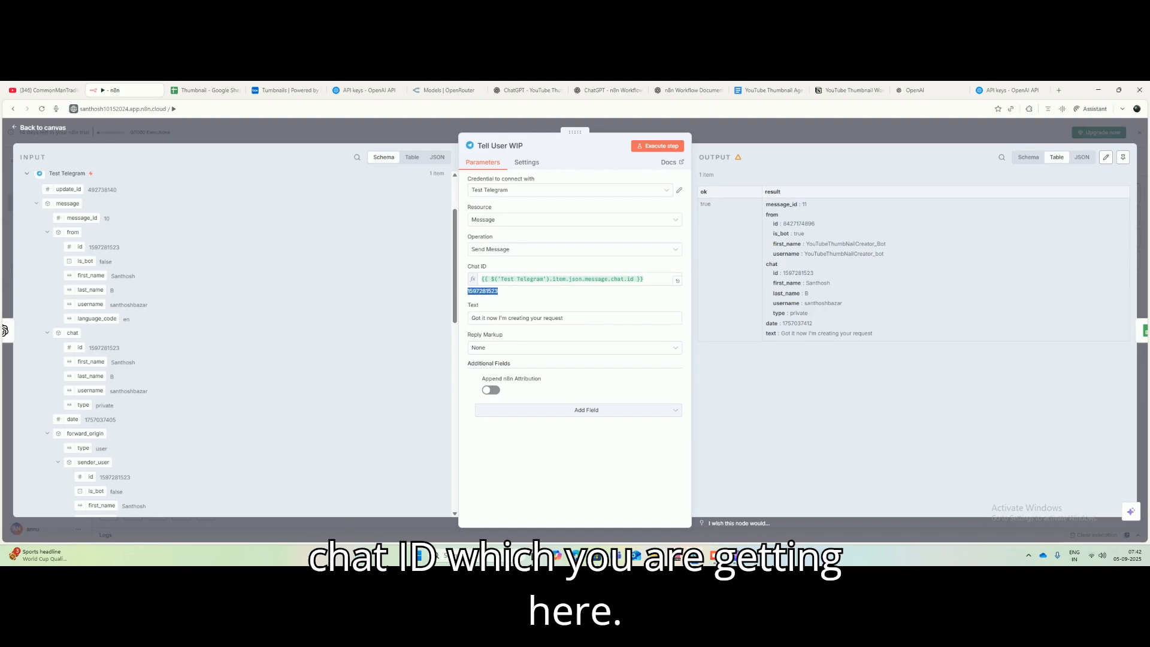
pyautogui.moveTo(563, 318); pyautogui.dragTo(471, 318)
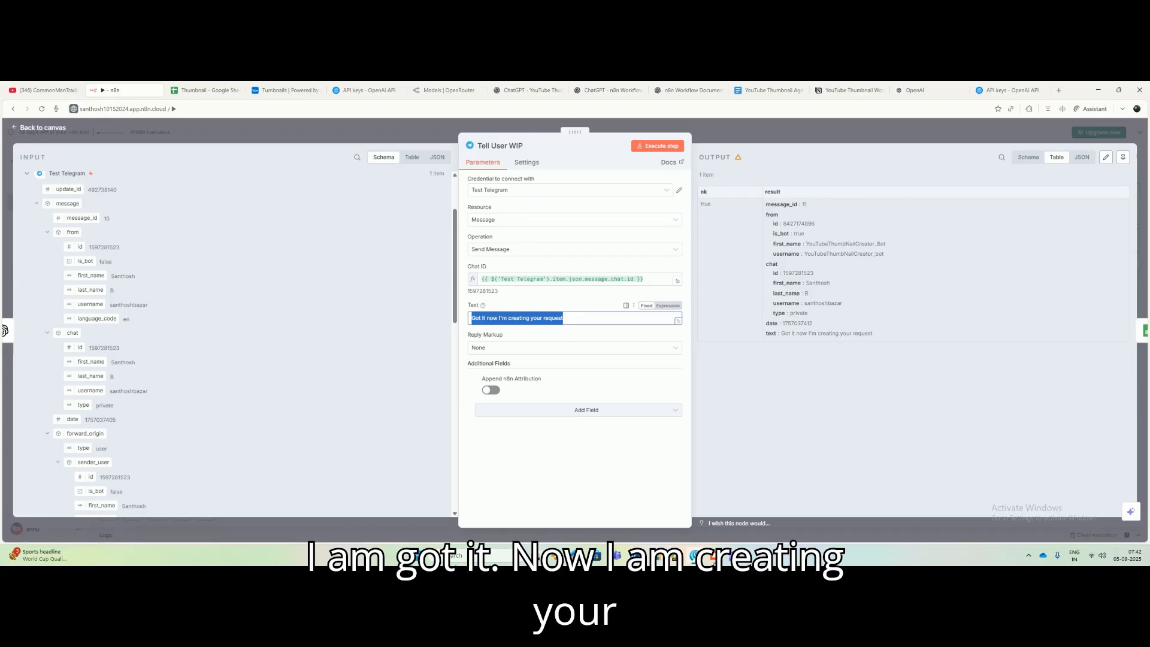
pyautogui.doubleClick(553, 318)
pyautogui.write('YouTube Thumbnail')
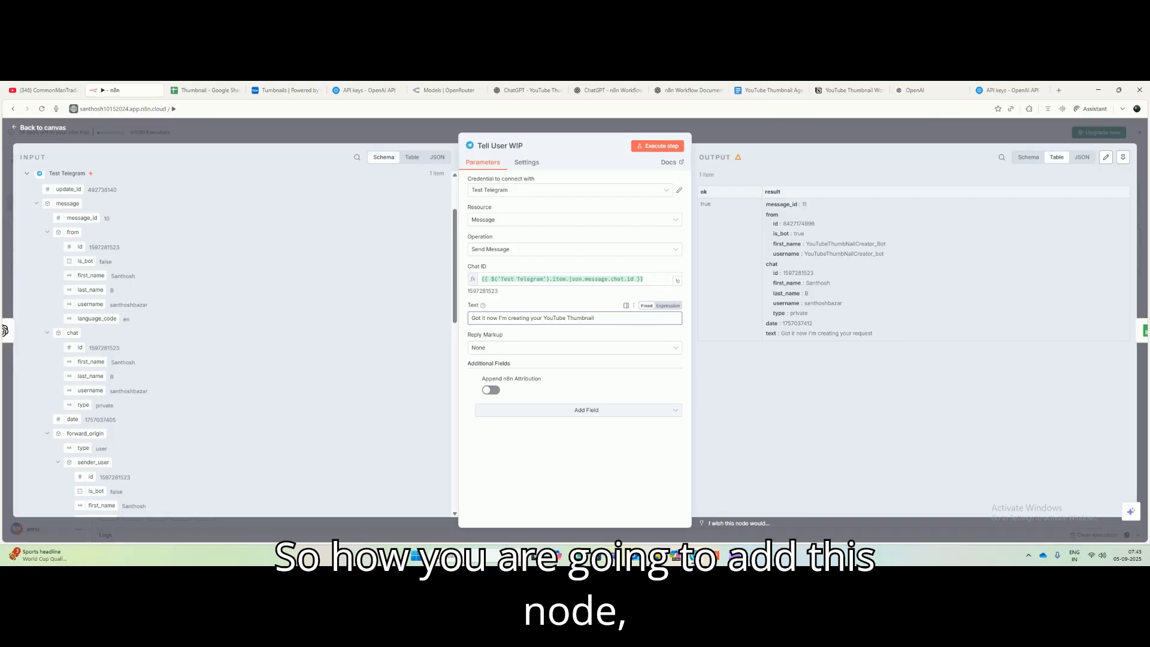
pyautogui.press('Escape')
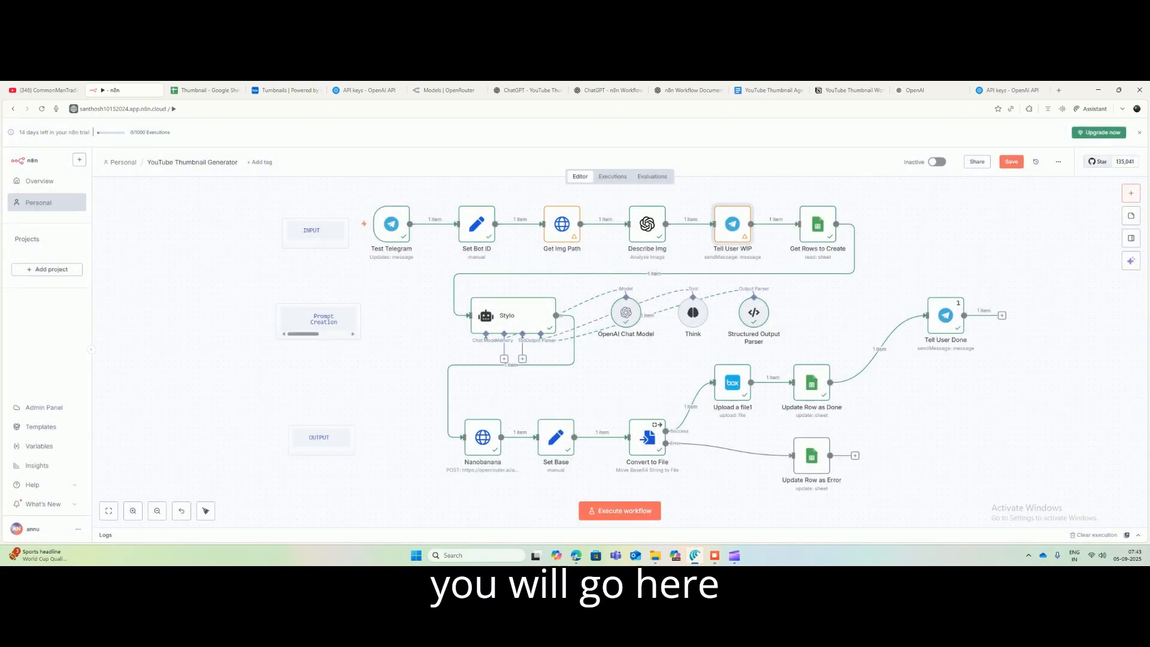
# Step: Search the node library for Telegram and add its Send a text message action to the workflow
pyautogui.click(1131, 194)
pyautogui.write('tel')
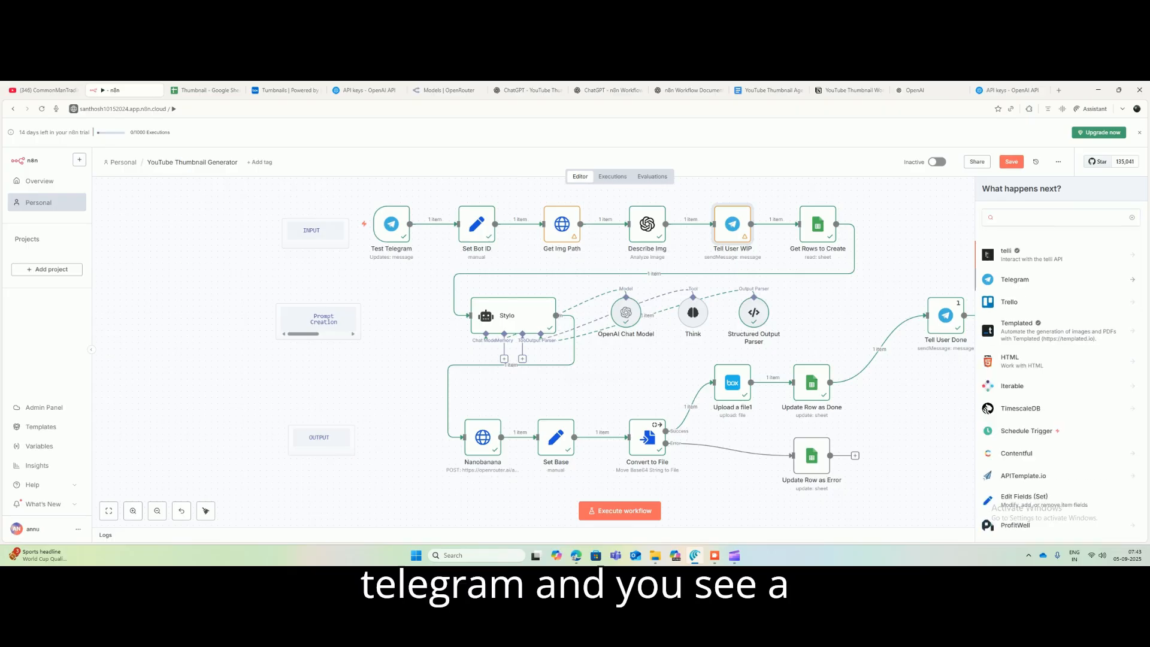
pyautogui.press('Return')
pyautogui.scroll(-3, 1060, 383)
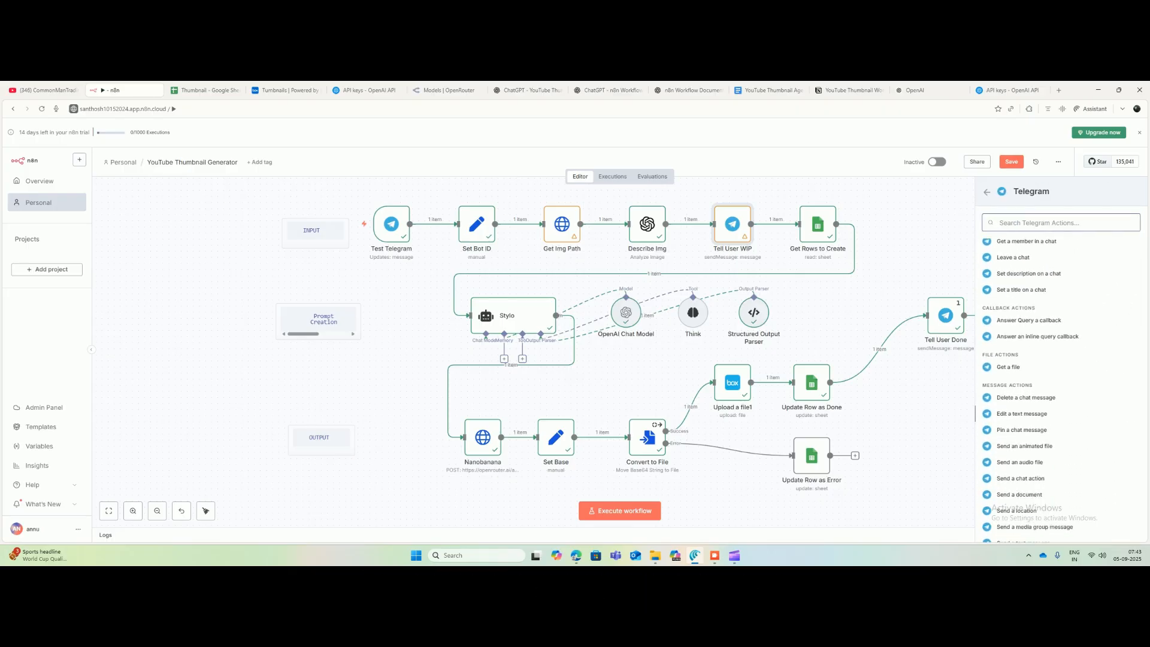
pyautogui.scroll(-2, 1036, 389)
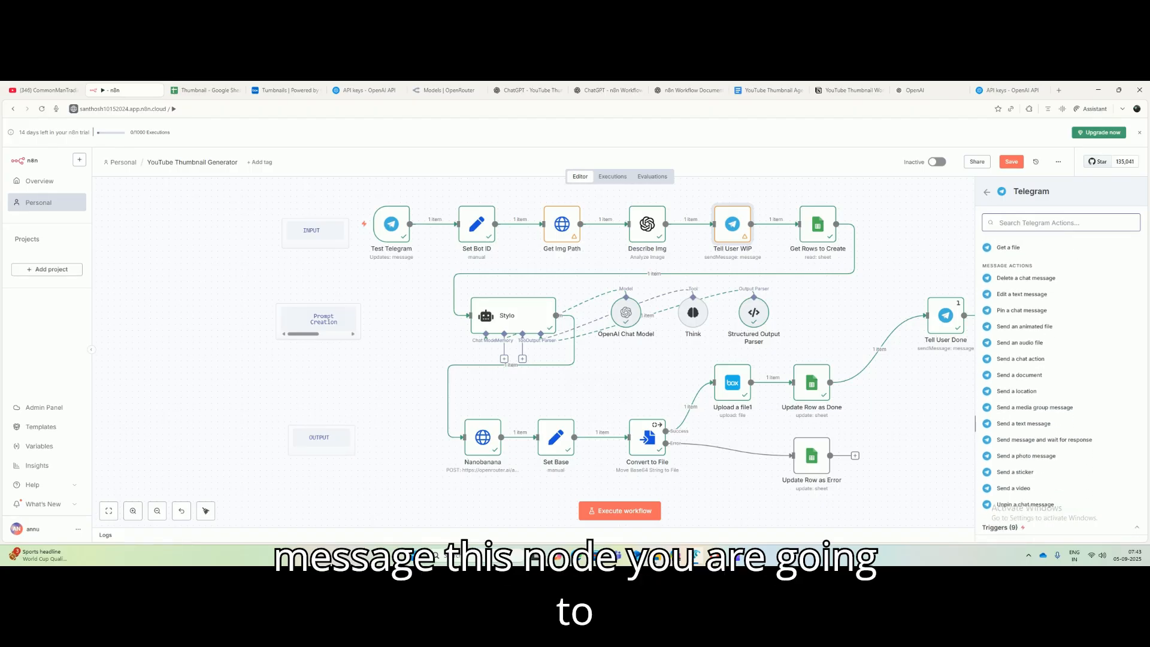
pyautogui.click(1012, 423)
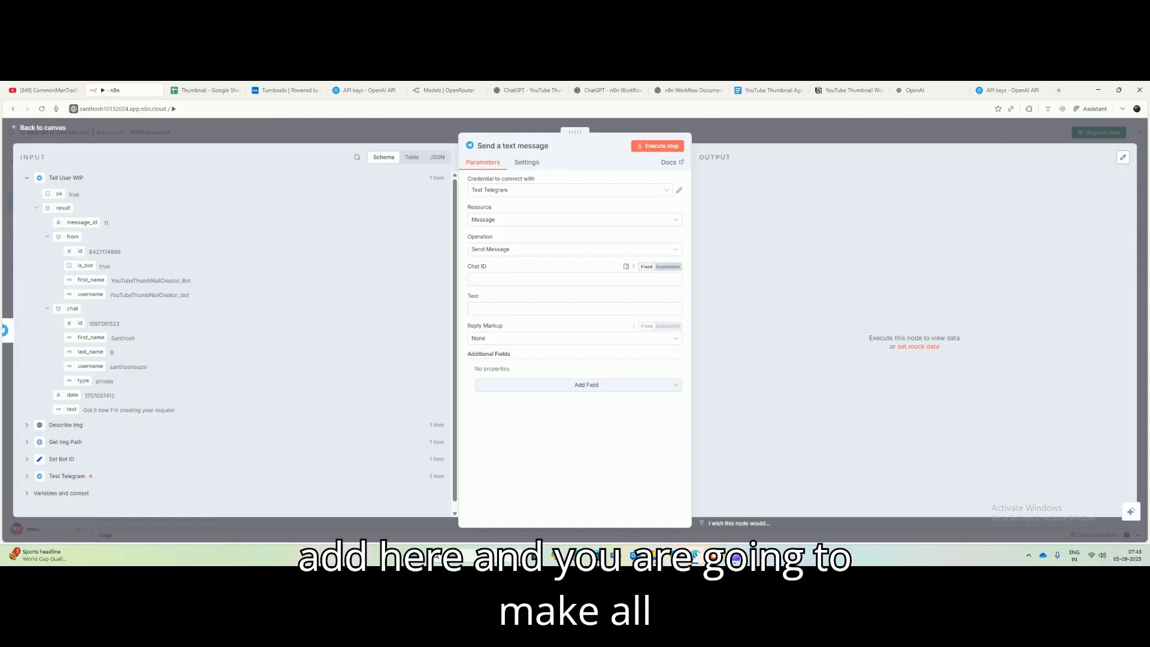
# Step: Map the Test Telegram chat id into the Send a text message node's Chat ID, and delete that demonstration node from the canvas
pyautogui.click(575, 279)
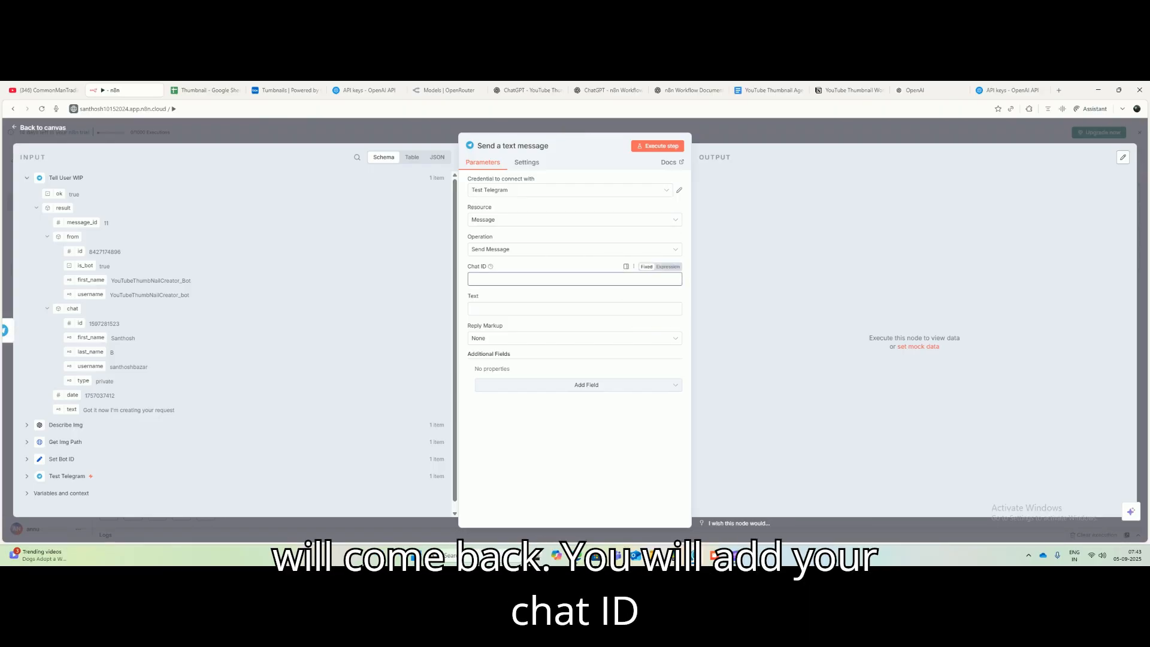
pyautogui.click(65, 476)
pyautogui.scroll(-3, 233, 344)
pyautogui.moveTo(124, 421); pyautogui.dragTo(488, 280)
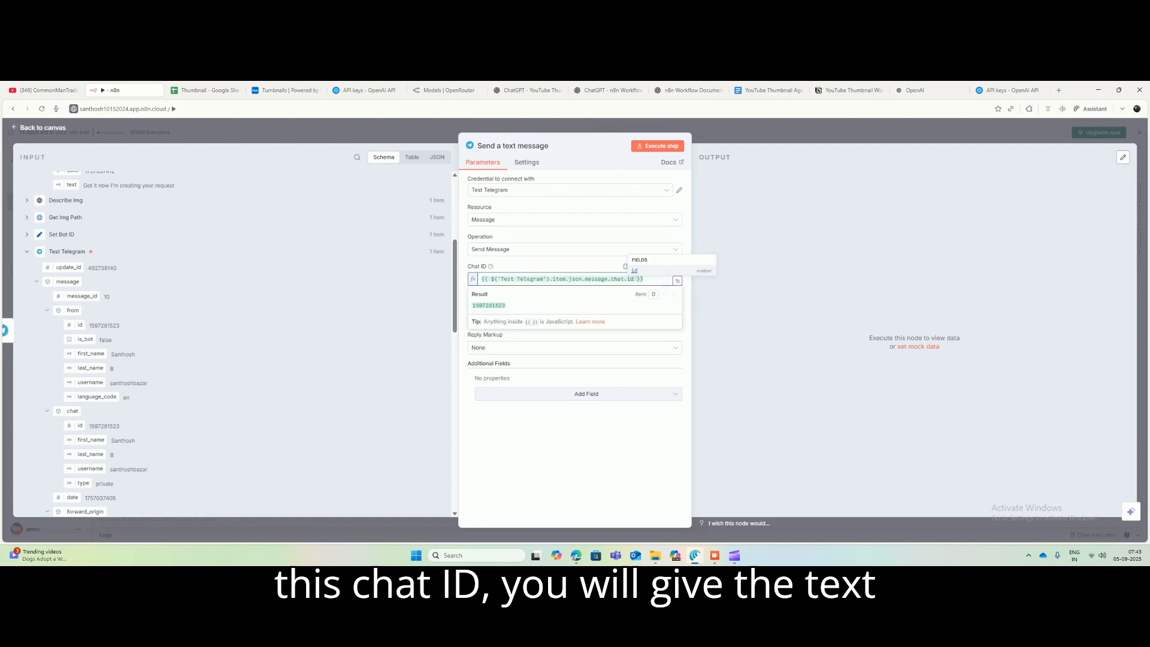
pyautogui.click(574, 449)
pyautogui.click(568, 318)
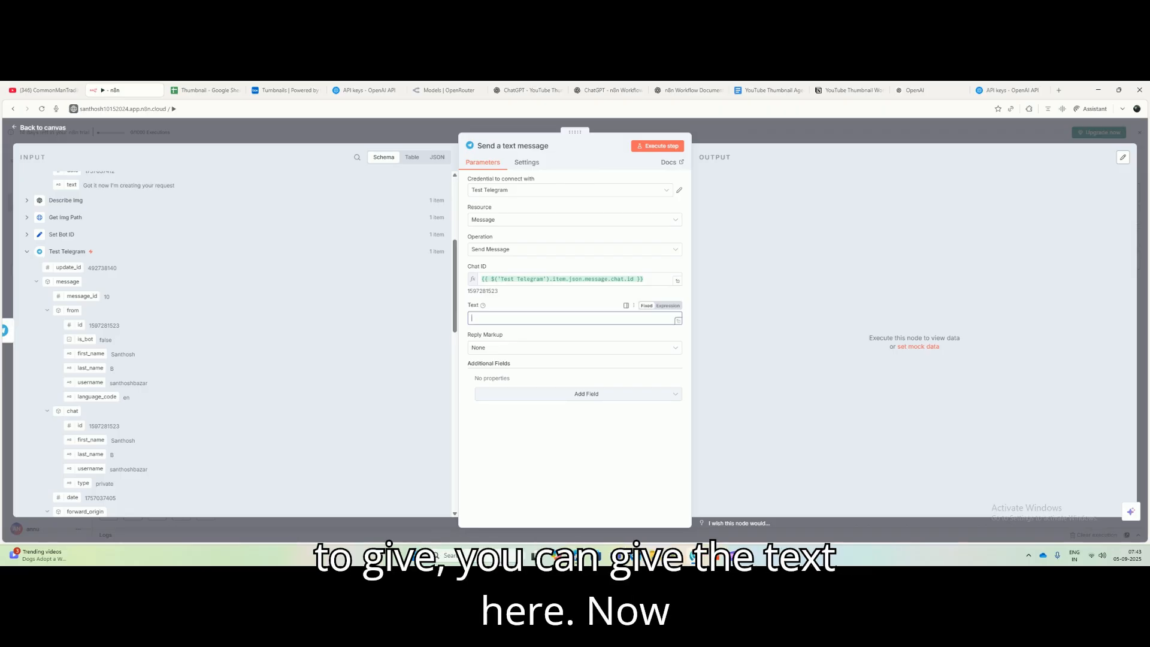
pyautogui.press('Escape')
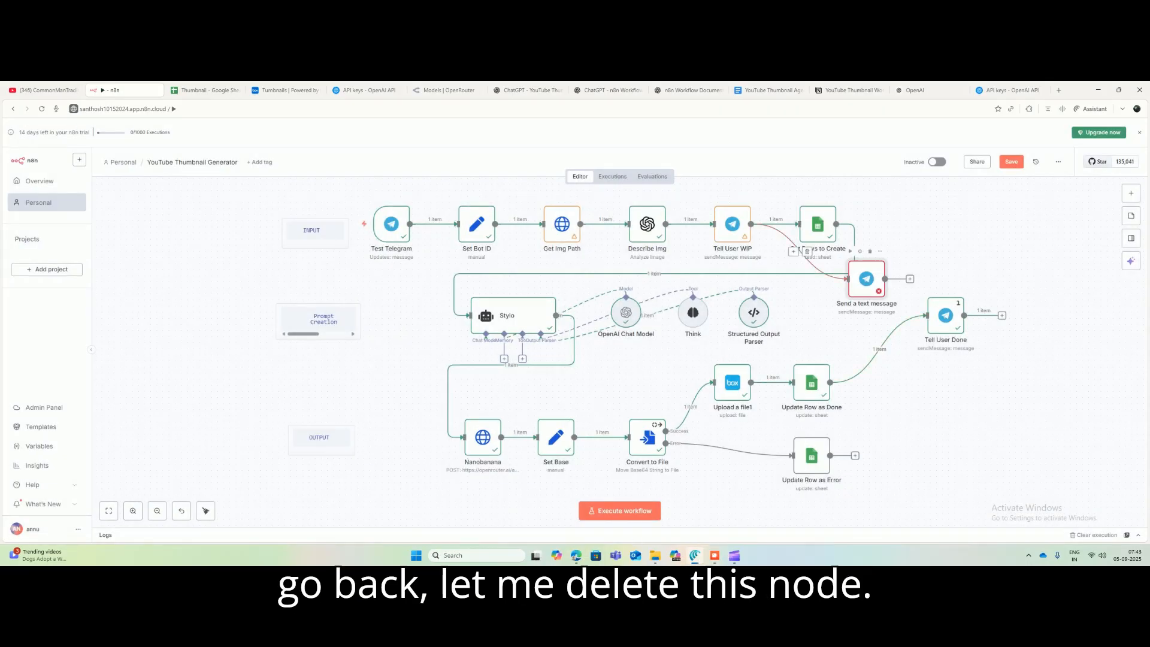
pyautogui.click(869, 251)
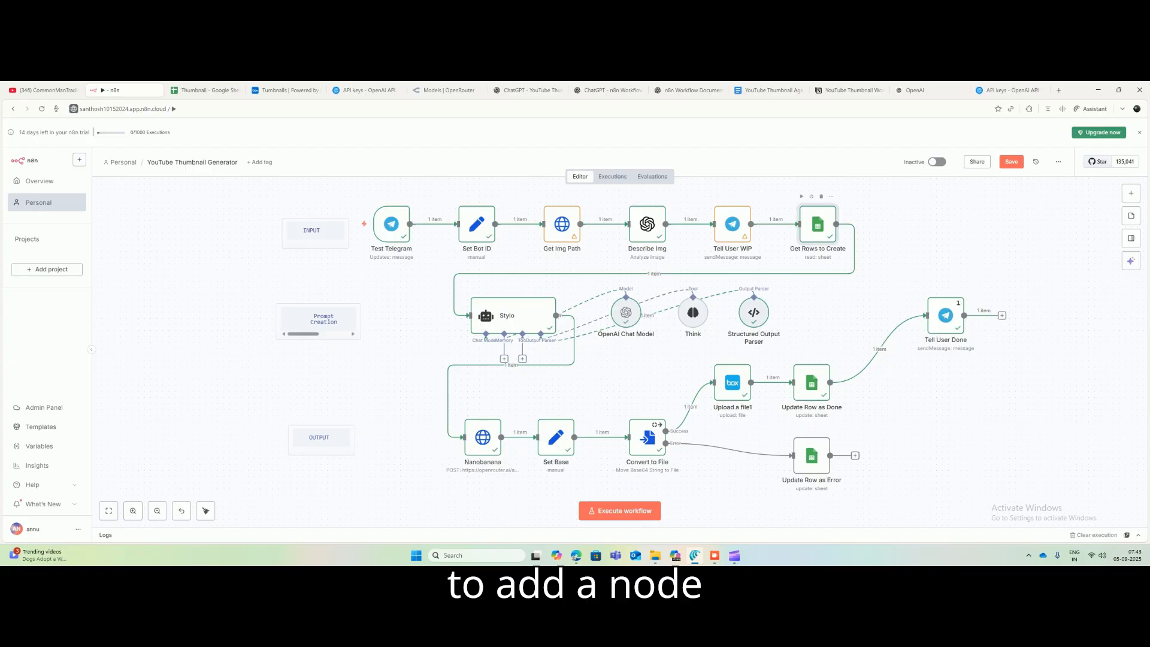
# Step: Review the Get Rows to Create node's sheet and filter settings, and reload the Thumbnail spreadsheet in Google Sheets
pyautogui.doubleClick(817, 225)
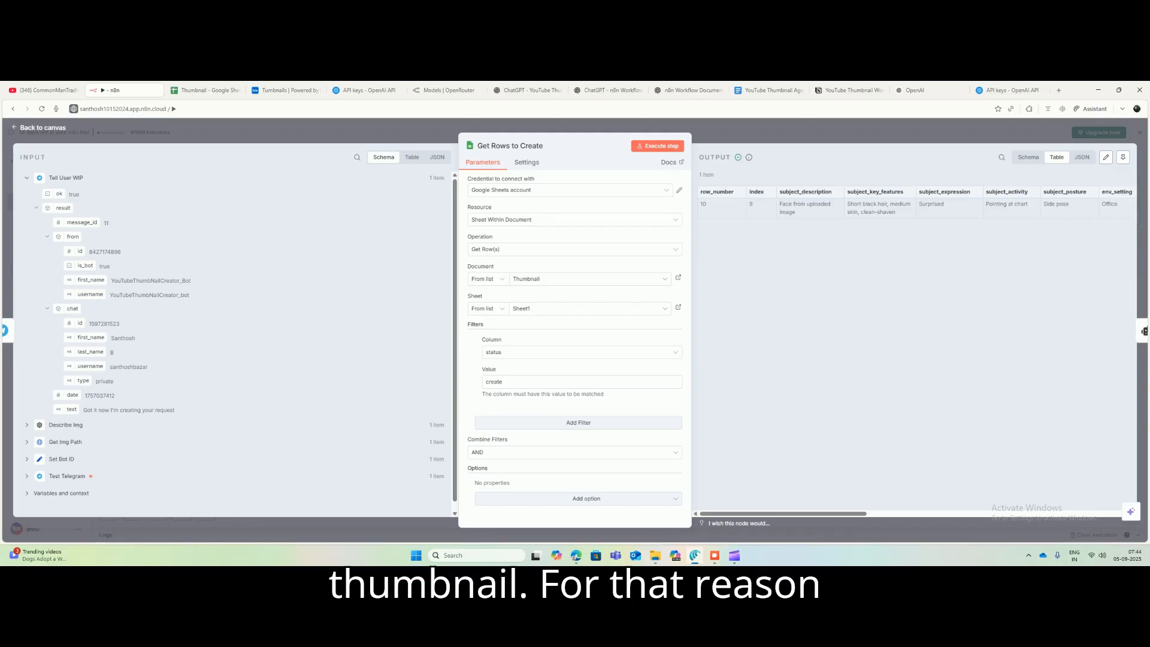
pyautogui.click(210, 91)
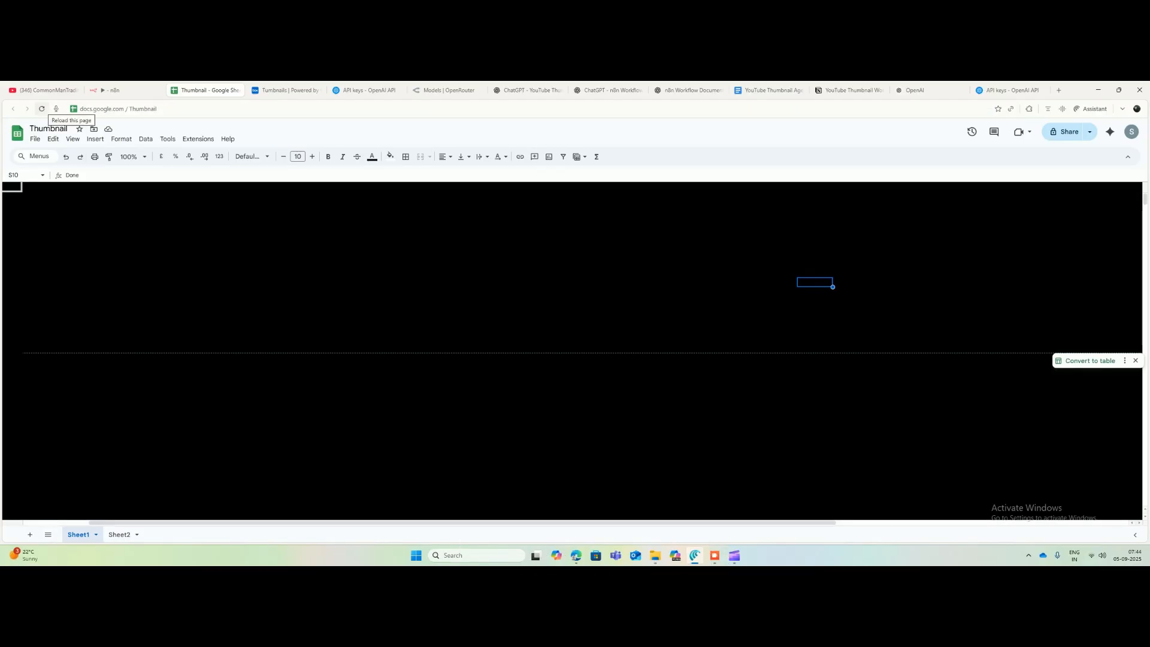
pyautogui.click(42, 109)
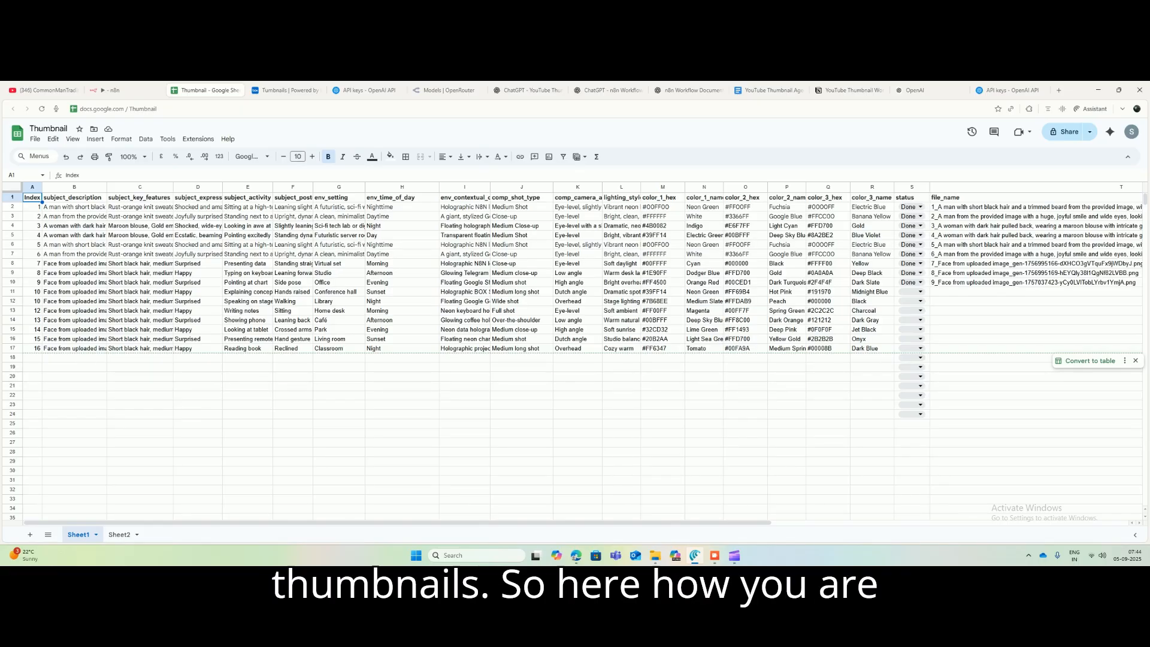
# Step: Examine Sheet1's column headings and the prompt rows that describe each thumbnail
pyautogui.moveTo(74, 282); pyautogui.dragTo(705, 338)
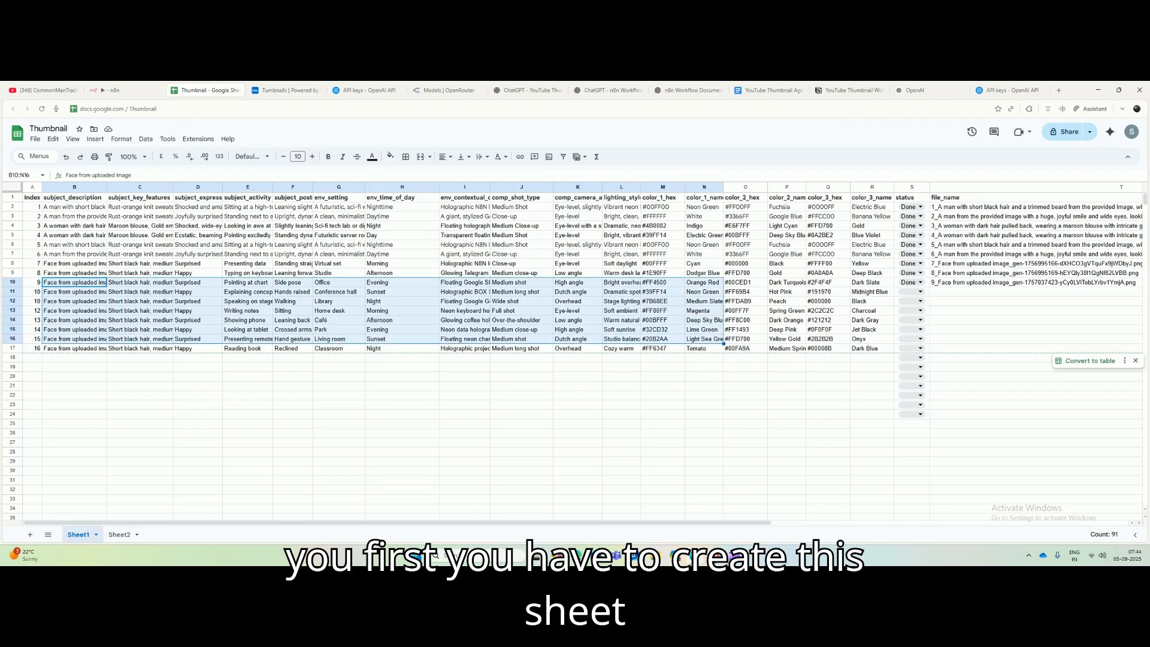
pyautogui.moveTo(32, 197); pyautogui.dragTo(953, 197)
pyautogui.click(339, 330)
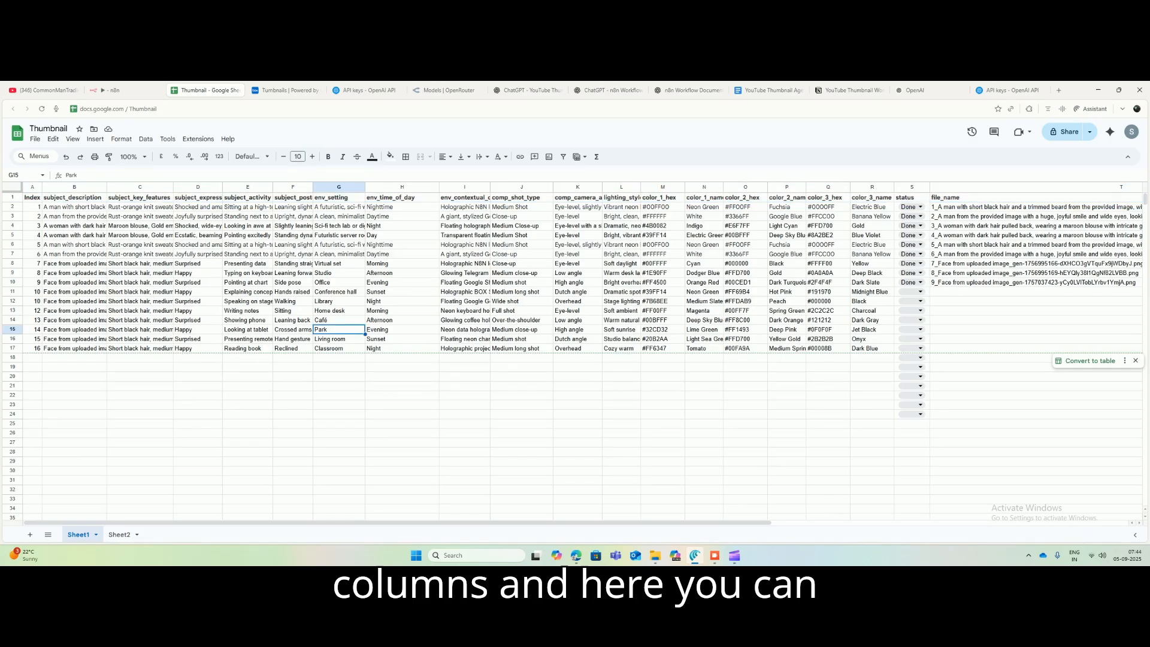
pyautogui.moveTo(74, 301)
pyautogui.mouseDown()
pyautogui.moveTo(339, 329)
pyautogui.moveTo(621, 329)
pyautogui.moveTo(872, 347)
pyautogui.mouseUp()
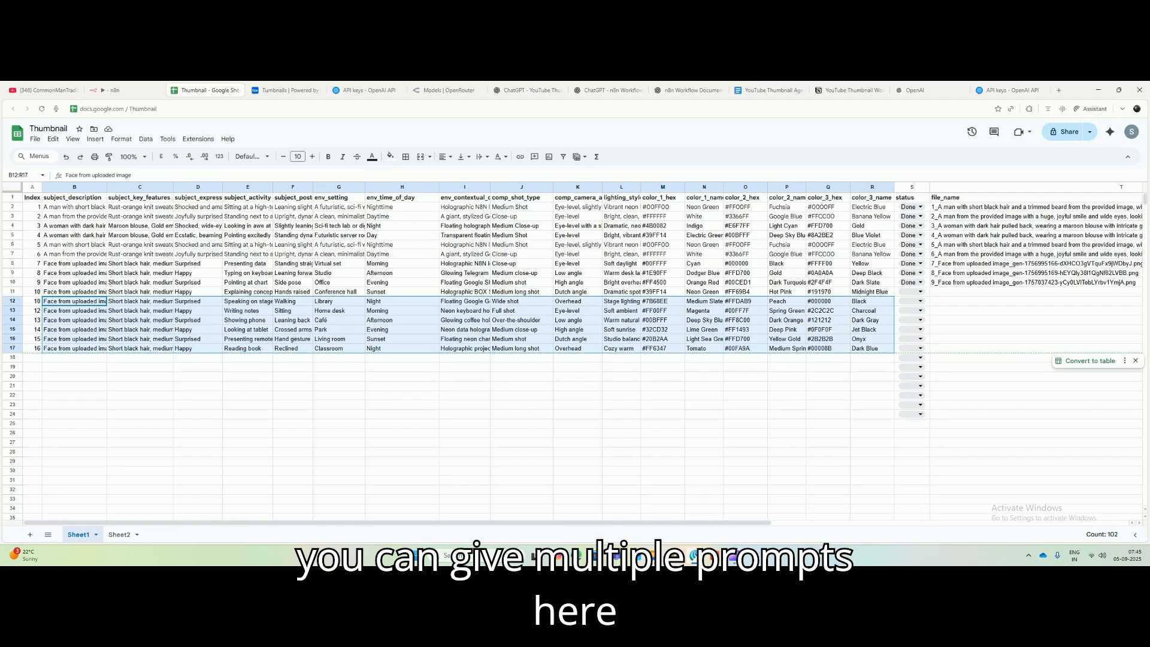
# Step: Set the status of sheet rows 11 and 12 to create, and clear both status cells again
pyautogui.click(920, 292)
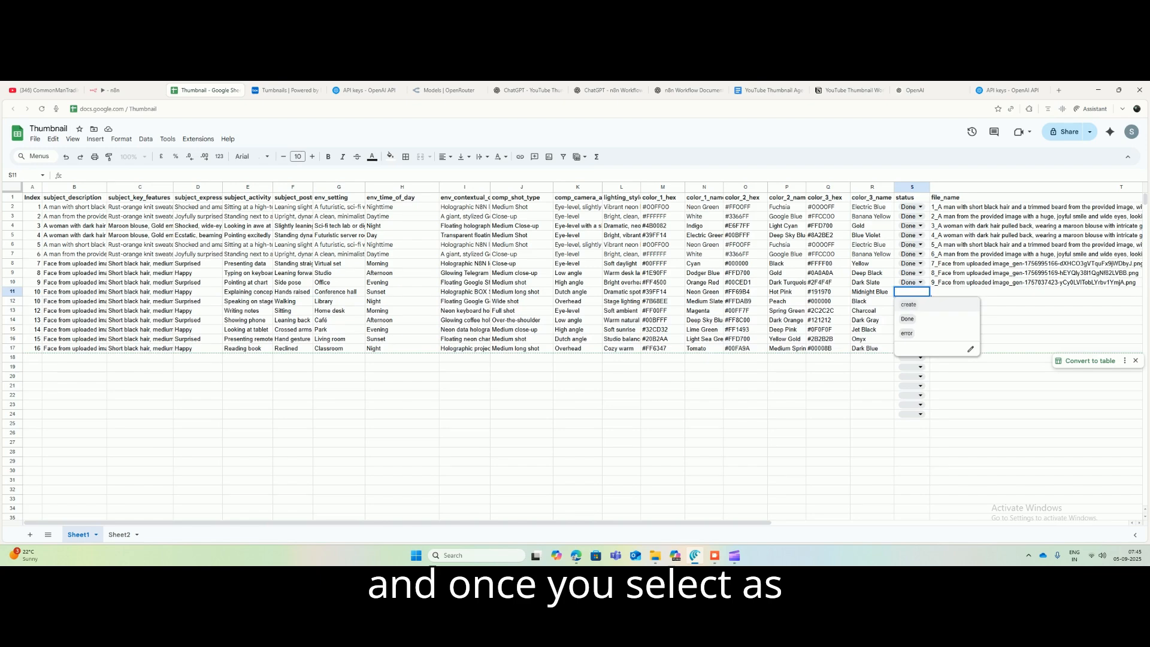
pyautogui.click(909, 304)
pyautogui.click(920, 301)
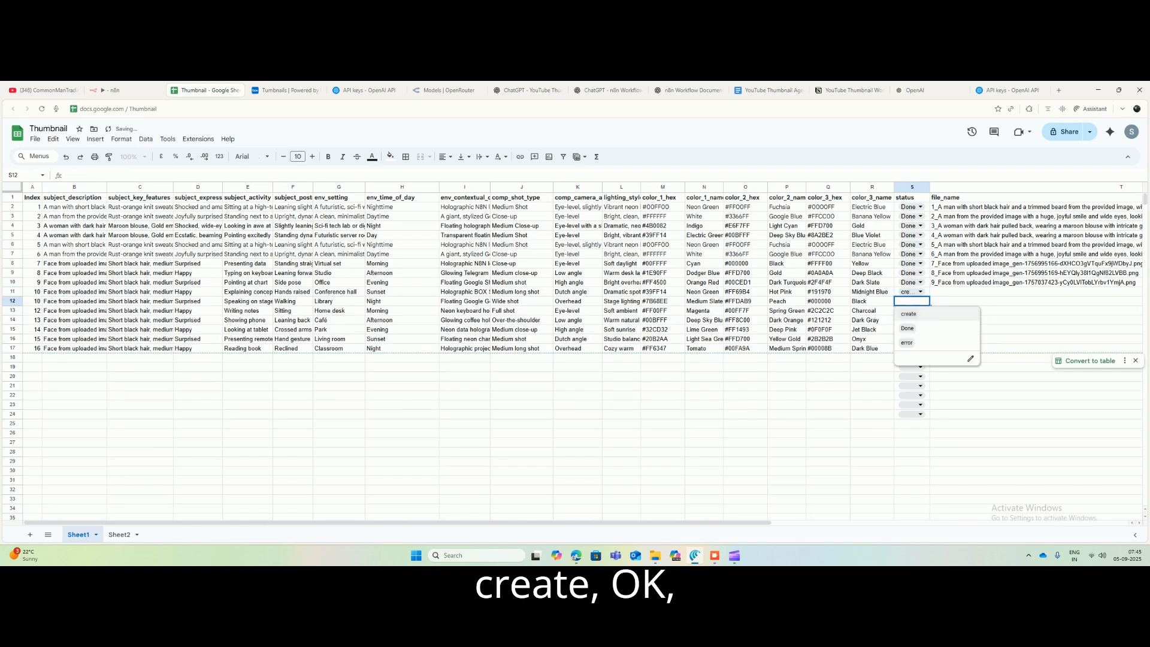
pyautogui.click(909, 314)
pyautogui.click(920, 291)
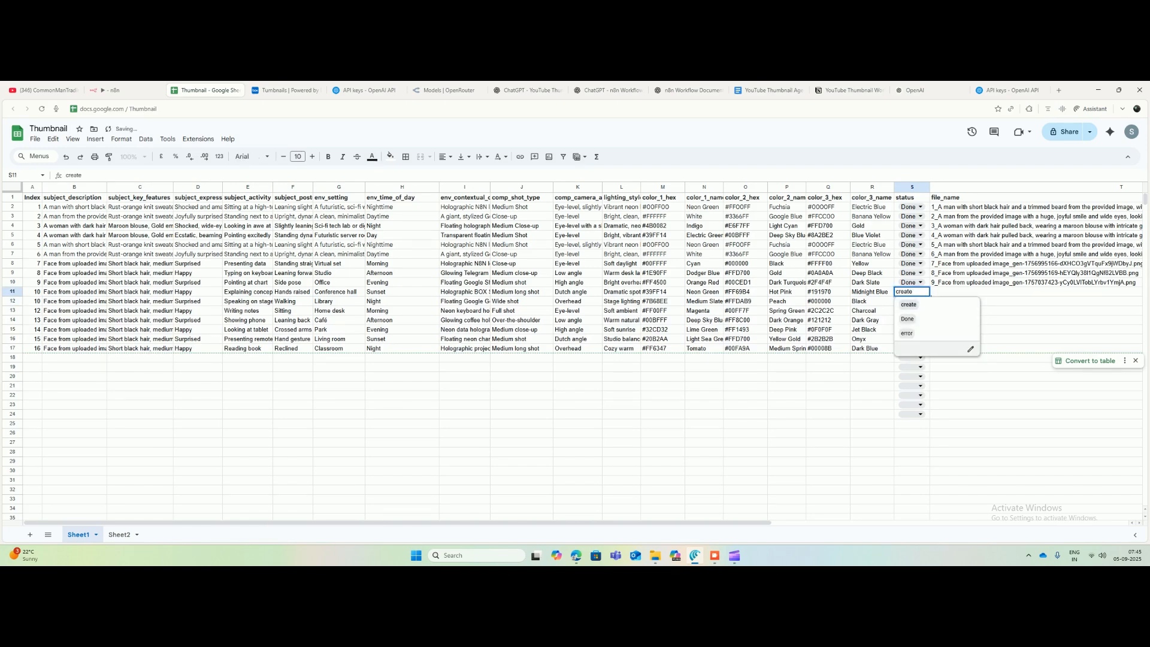
pyautogui.click(1018, 395)
pyautogui.moveTo(958, 310); pyautogui.dragTo(912, 292)
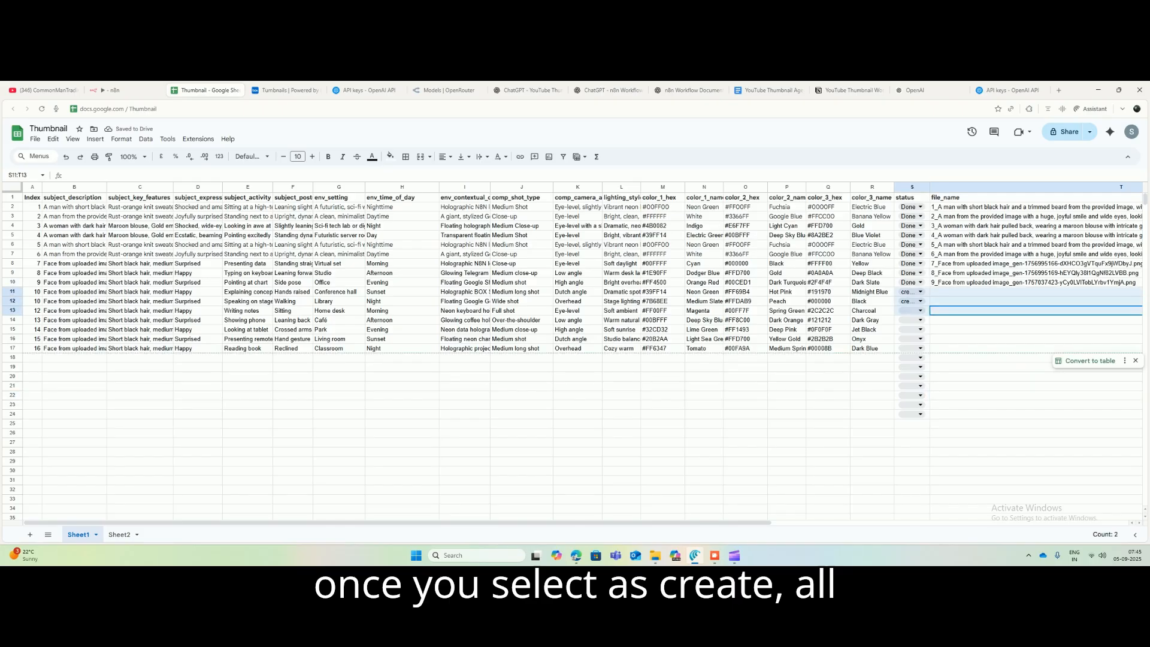
pyautogui.press('Delete')
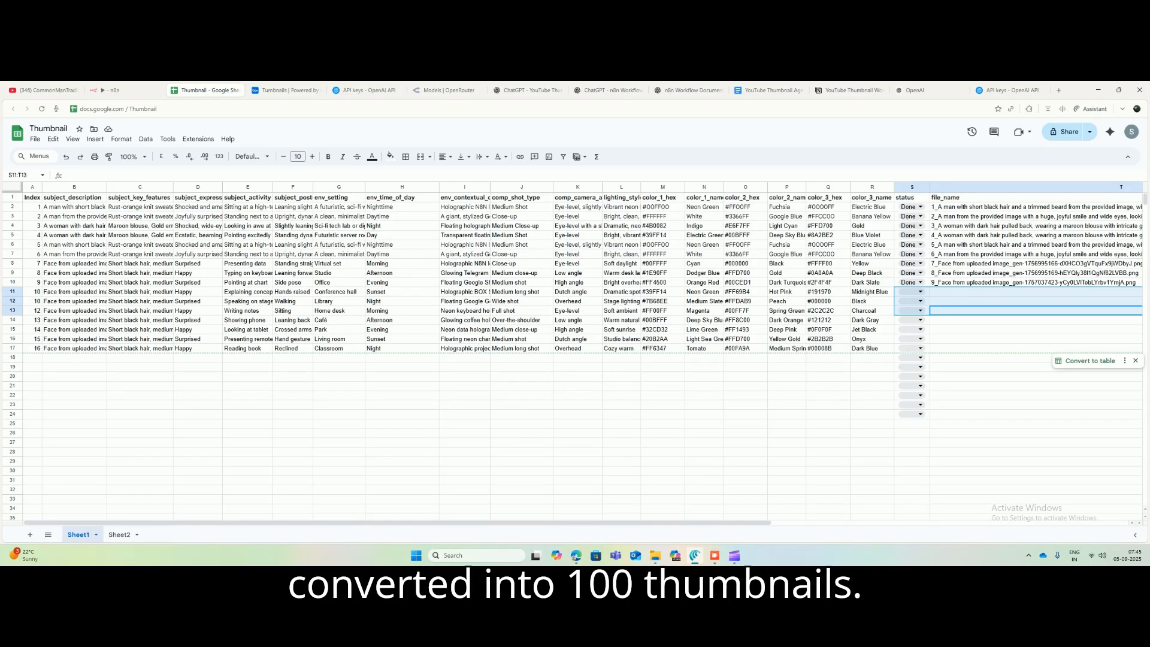
# Step: Go through the description, key features, expression, activity, posture, setting and time-of-day cells in rows 11 and 12
pyautogui.click(140, 301)
pyautogui.click(74, 291)
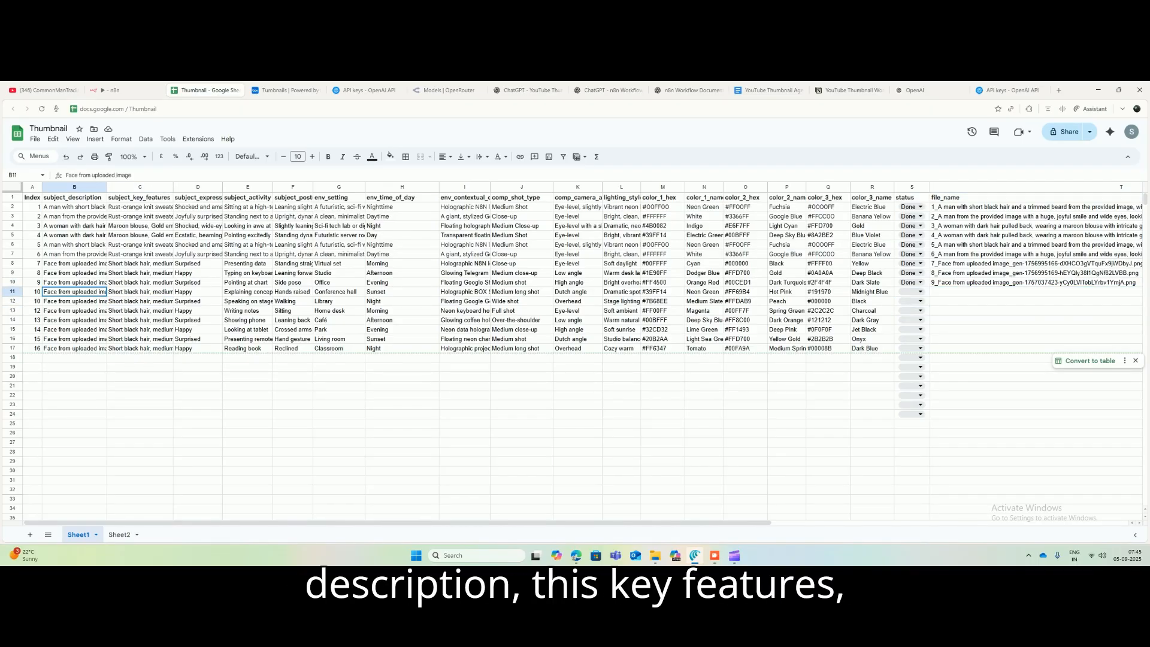
pyautogui.click(140, 301)
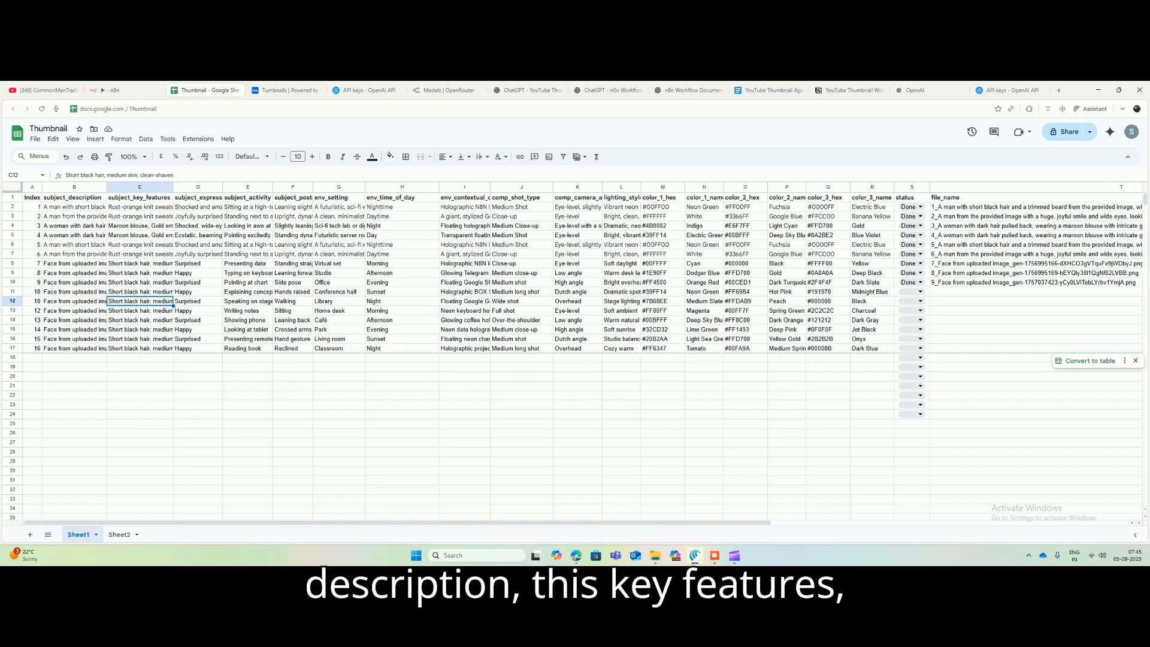
pyautogui.click(197, 301)
pyautogui.click(248, 301)
pyautogui.click(293, 292)
pyautogui.click(339, 291)
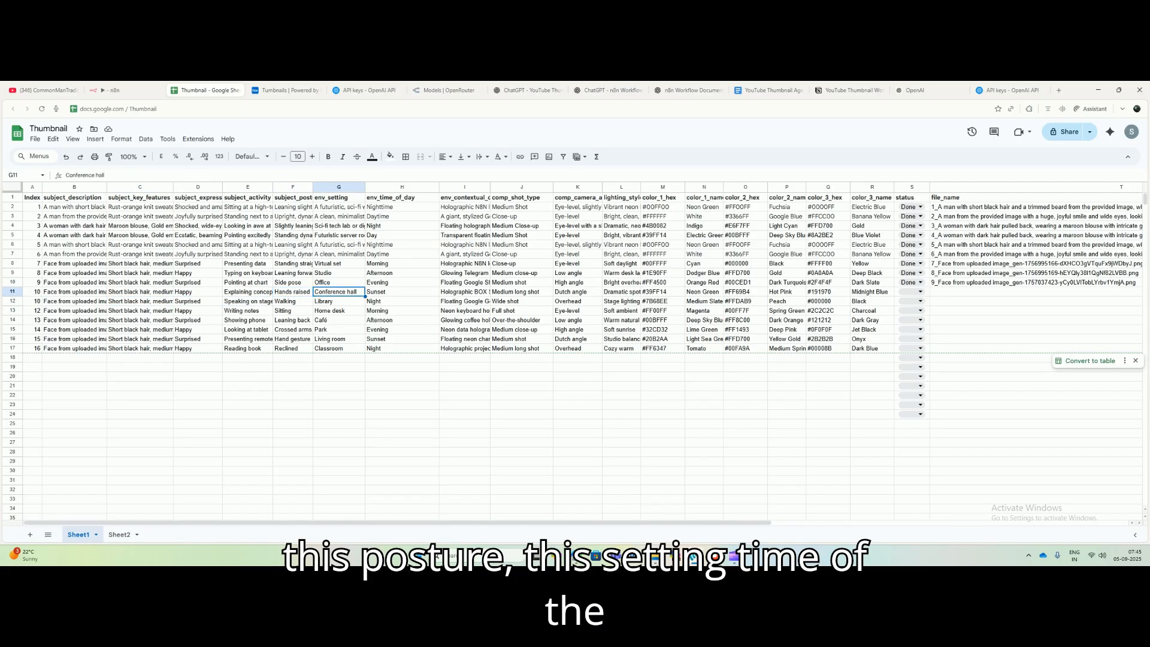
pyautogui.click(401, 301)
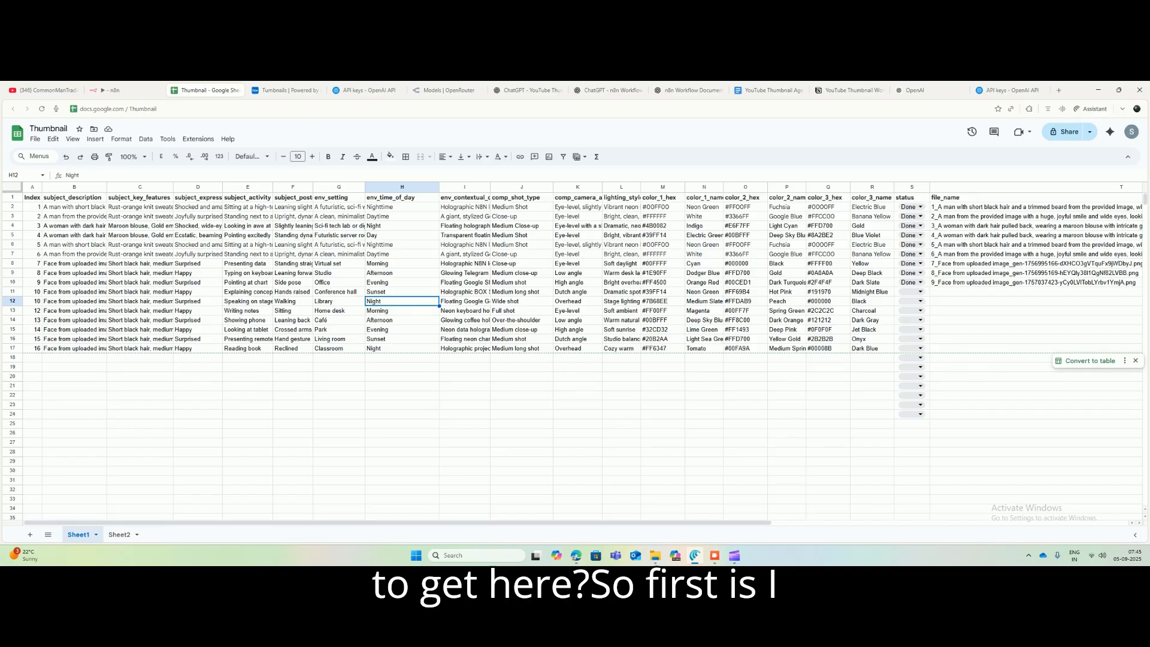
# Step: Switch to ChatGPT and start a new chat with the YouTube Thumbnail Table Generator GPT
pyautogui.click(521, 90)
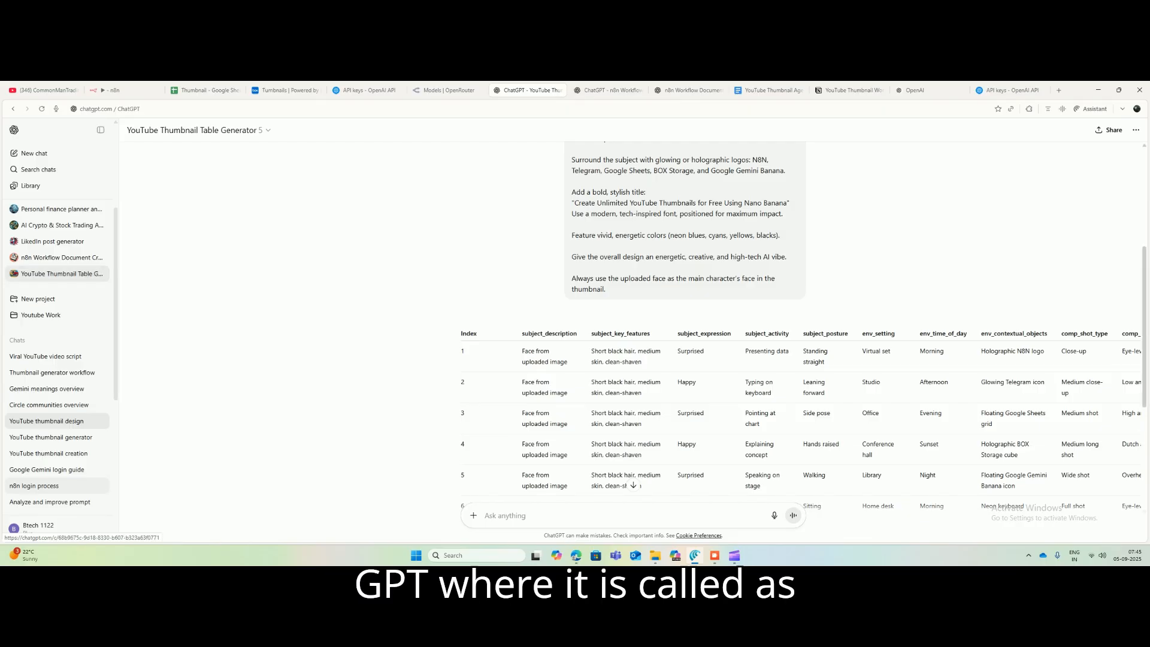
pyautogui.scroll(4, 640, 485)
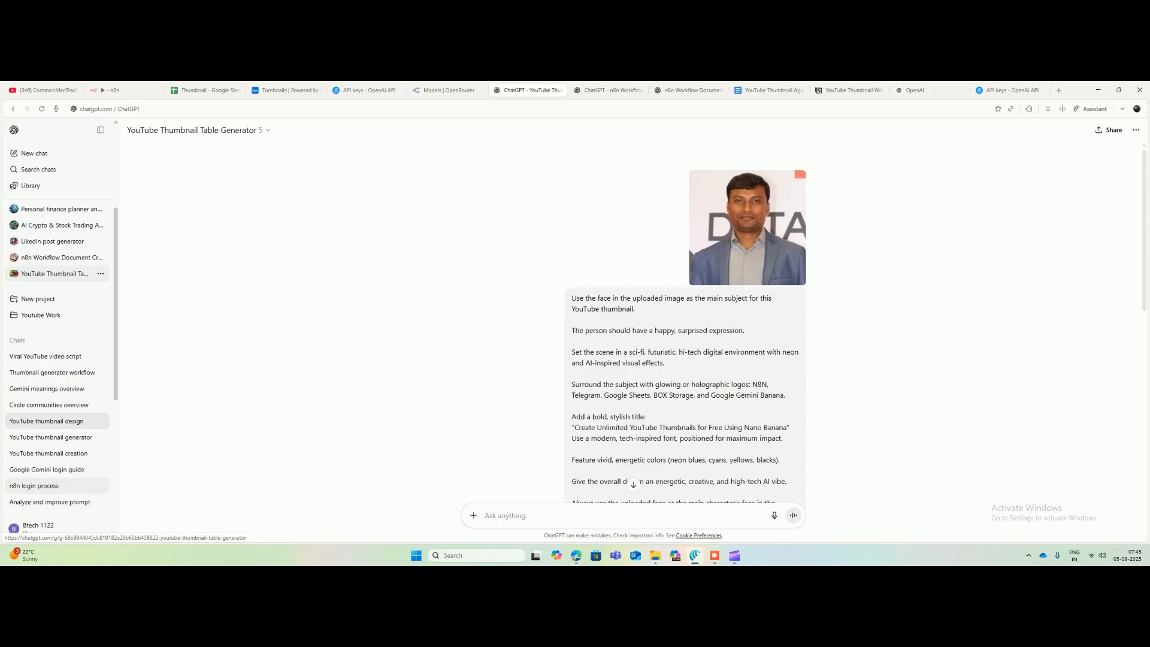
pyautogui.click(54, 273)
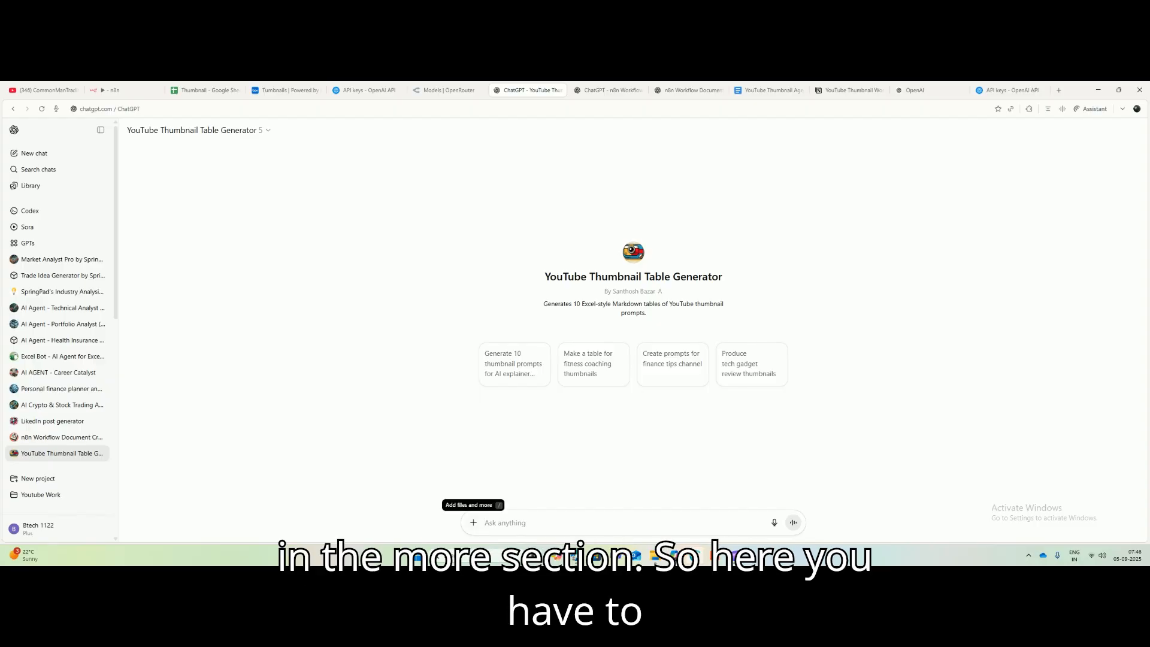
# Step: Attach the photo of the man in the orange sweater from the Downloads folder to the chat message
pyautogui.click(473, 522)
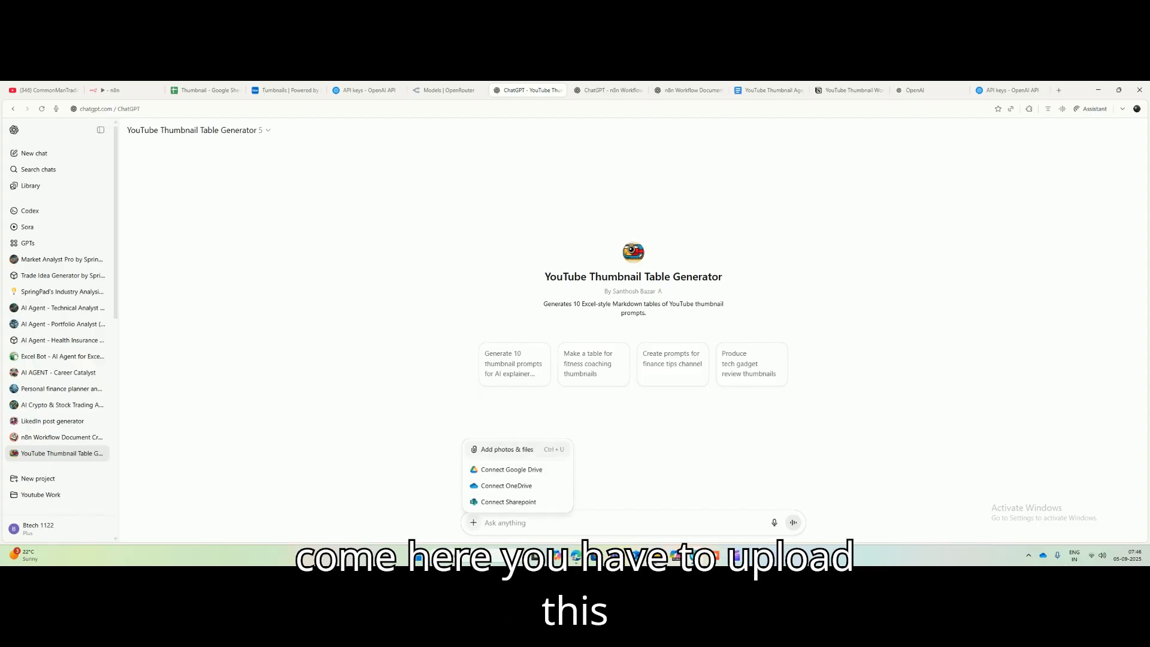
pyautogui.click(506, 449)
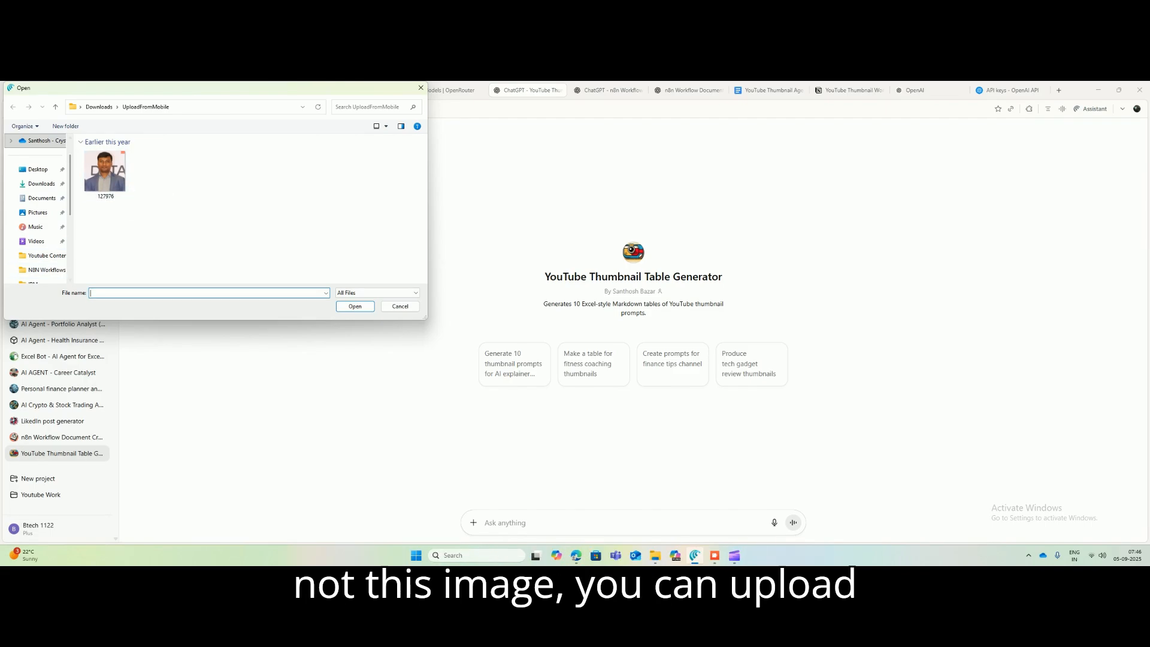
pyautogui.scroll(-1, 36, 249)
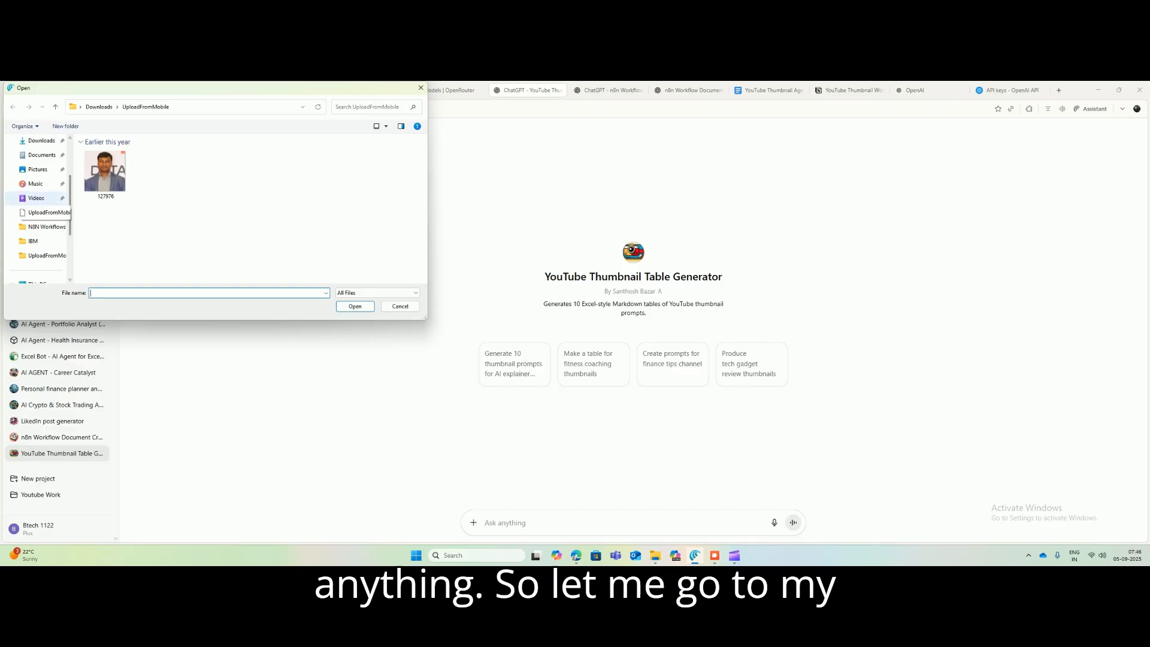
pyautogui.scroll(2, 36, 240)
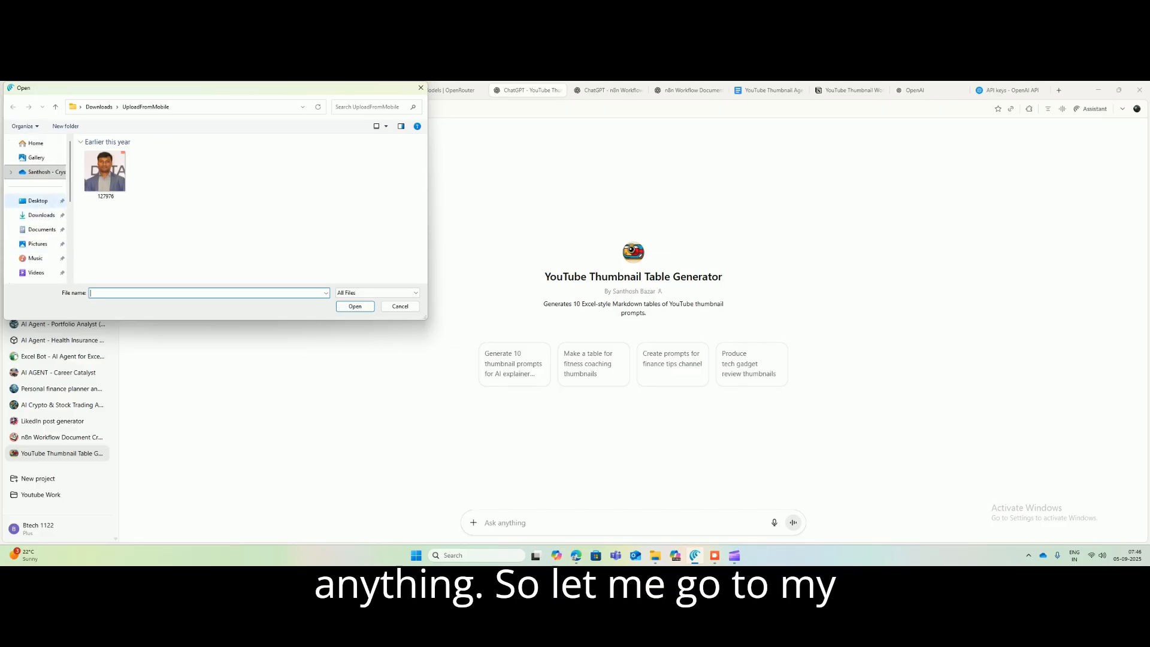
pyautogui.click(41, 214)
pyautogui.scroll(5, 248, 209)
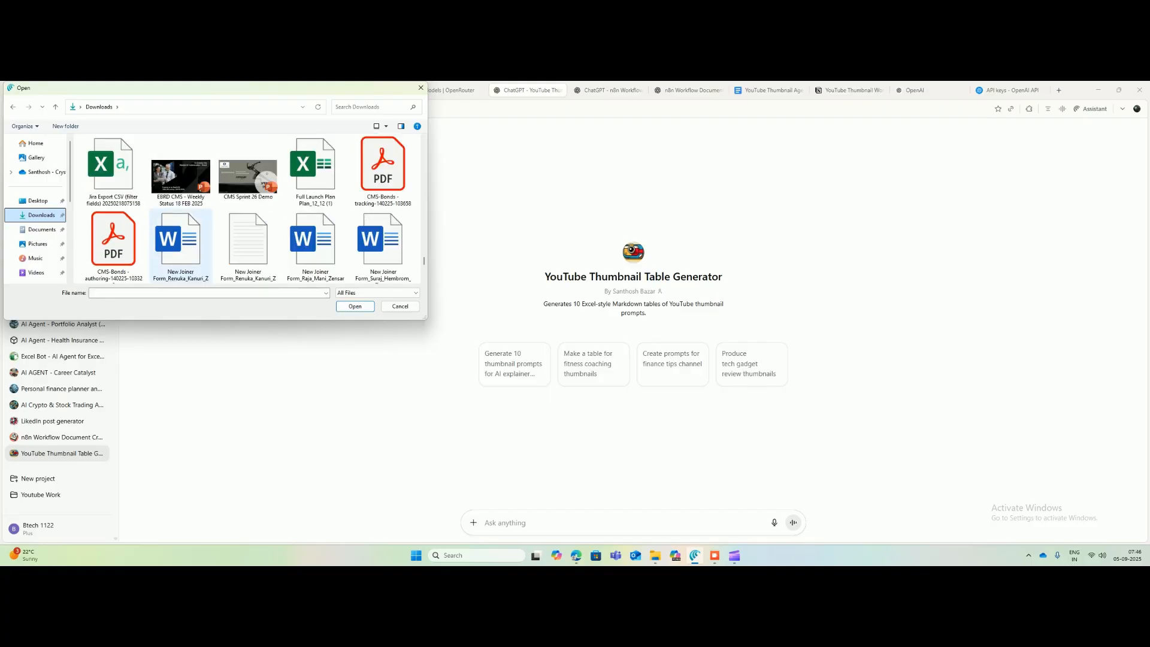
pyautogui.scroll(10, 248, 209)
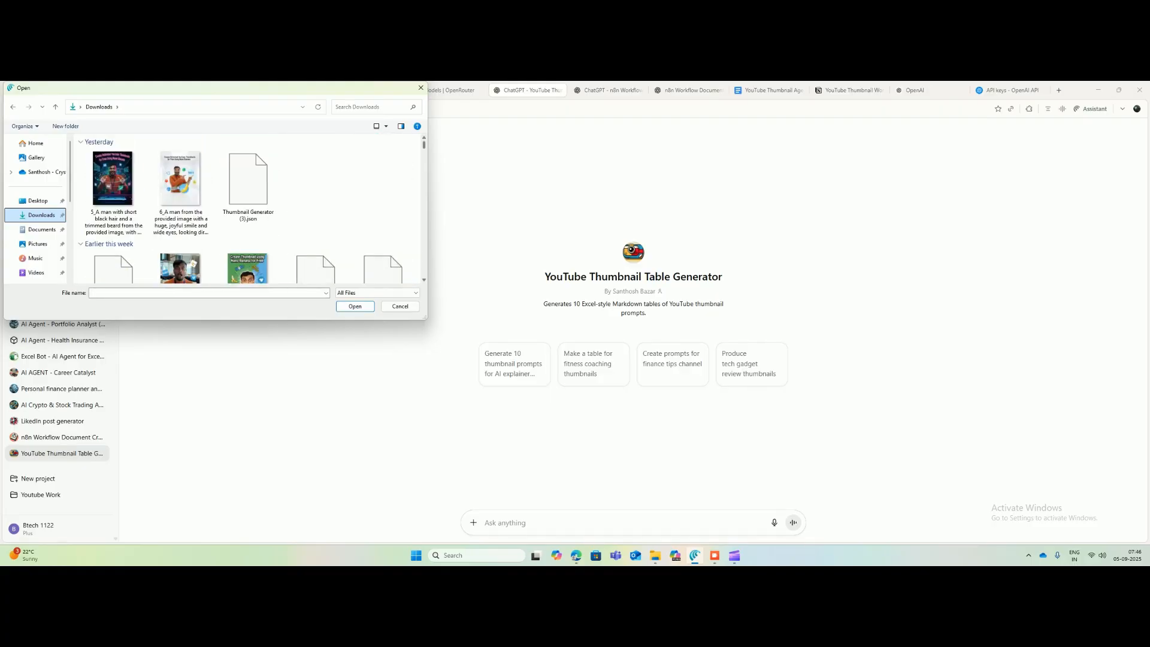
pyautogui.click(113, 242)
pyautogui.click(355, 306)
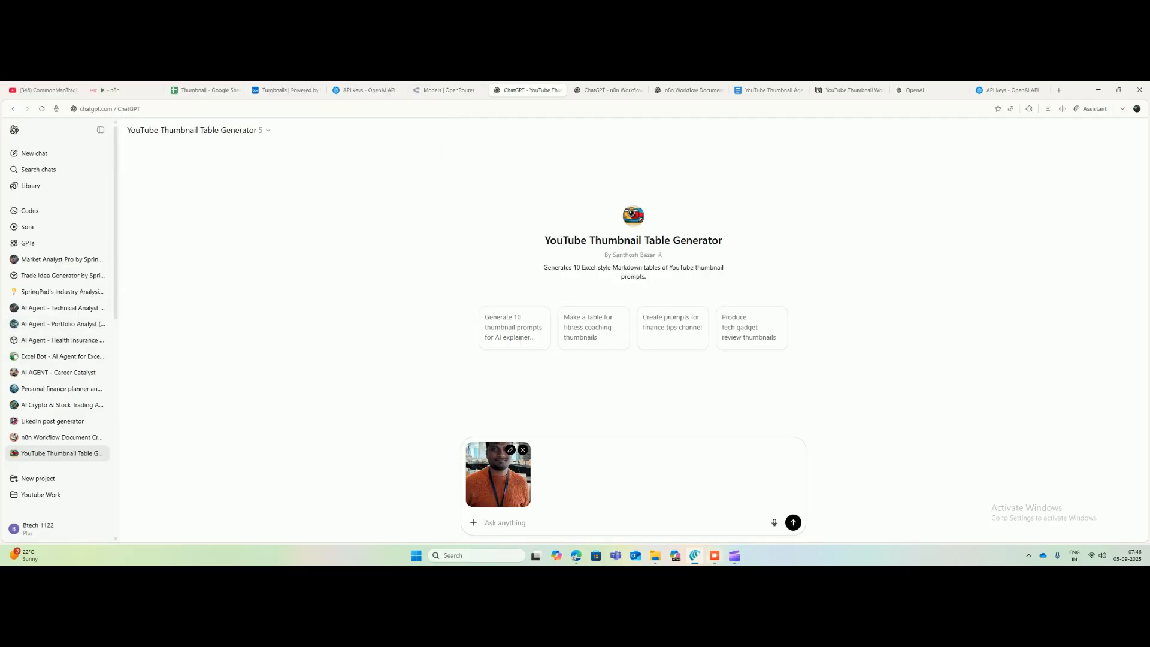
# Step: Switch to Telegram Web and copy the thumbnail request text below today's photo in the YouTubeThumbNailCreator_Bot chat
pyautogui.moveTo(576, 555)
pyautogui.click(673, 527)
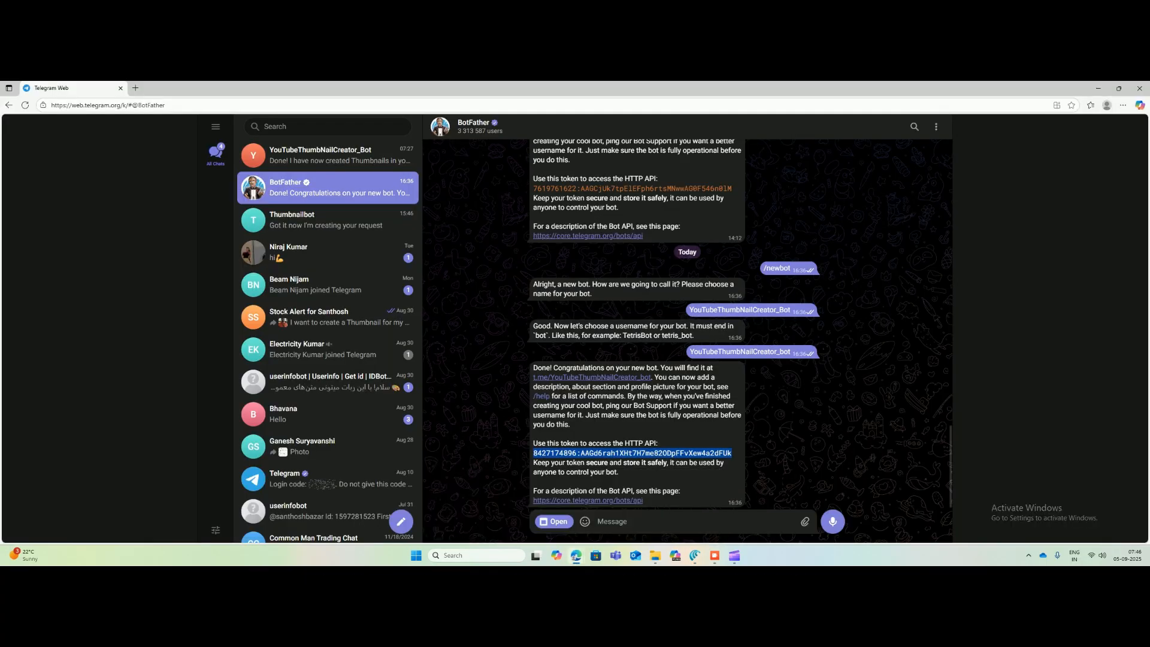
pyautogui.scroll(8, 686, 323)
pyautogui.scroll(-4, 687, 323)
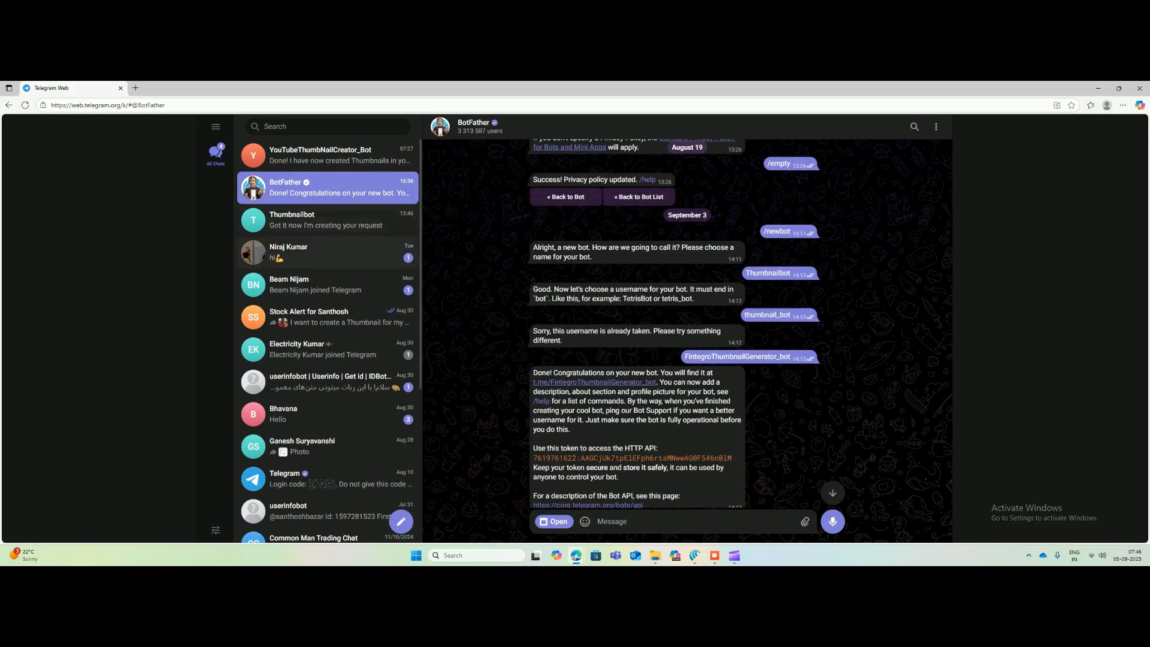
pyautogui.click(335, 155)
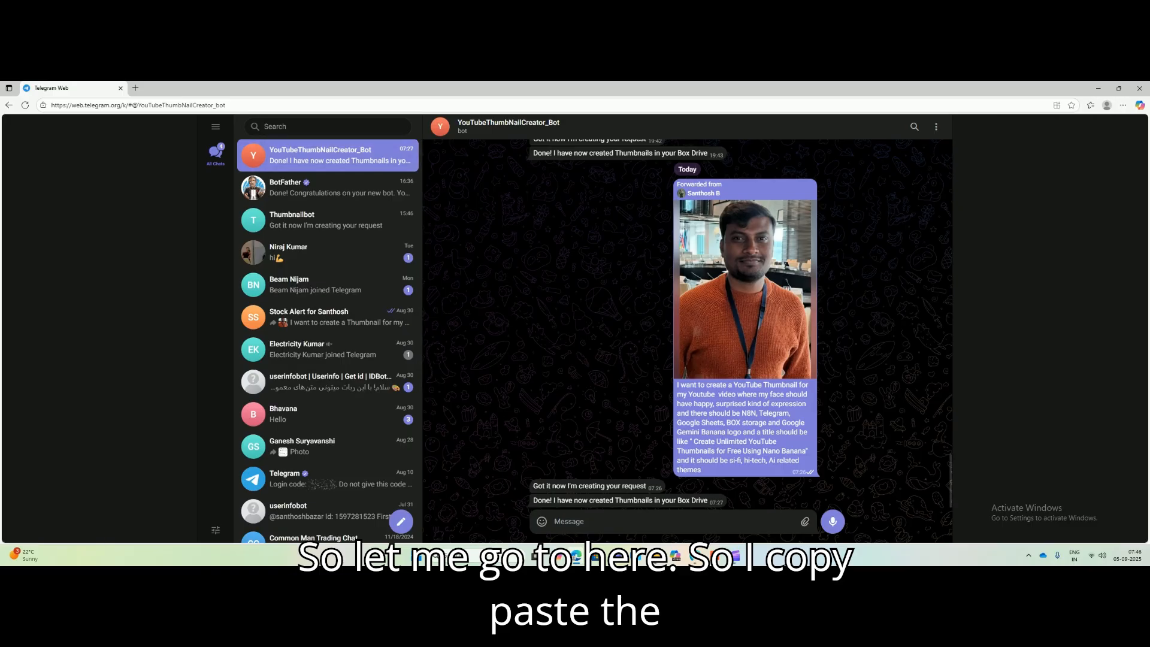
pyautogui.moveTo(677, 385); pyautogui.dragTo(700, 470)
pyautogui.hotkey('ctrl', 'c')
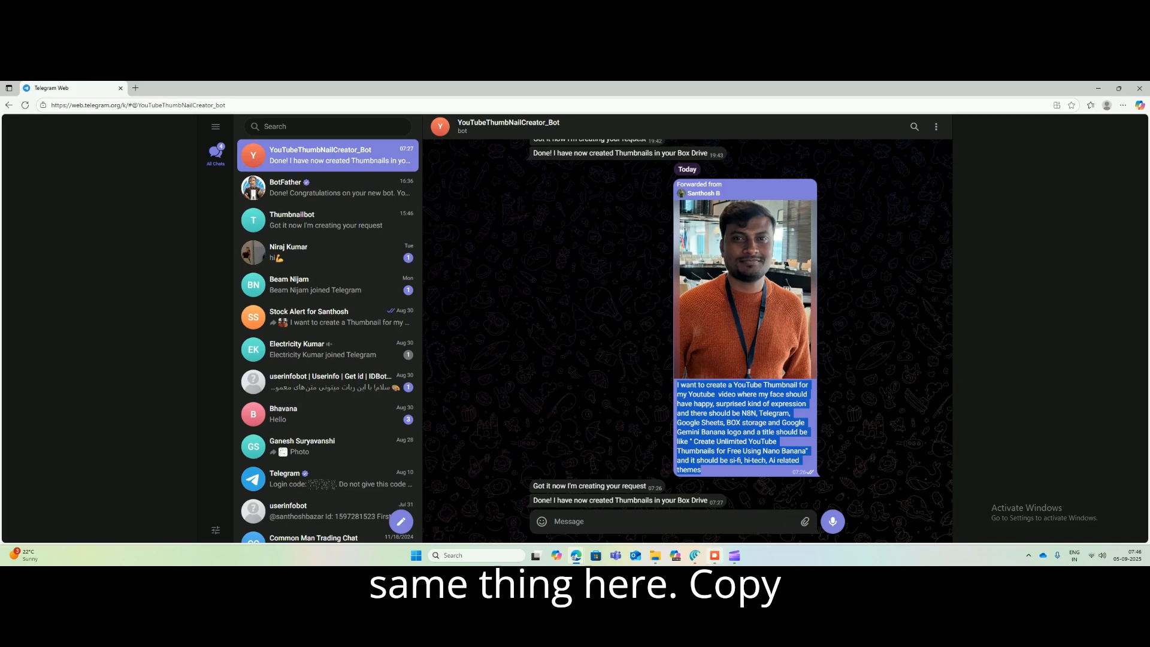
# Step: Return to the YouTube Thumbnail Table Generator chat, paste the copied thumbnail request, and send it with the attached photo
pyautogui.click(695, 555)
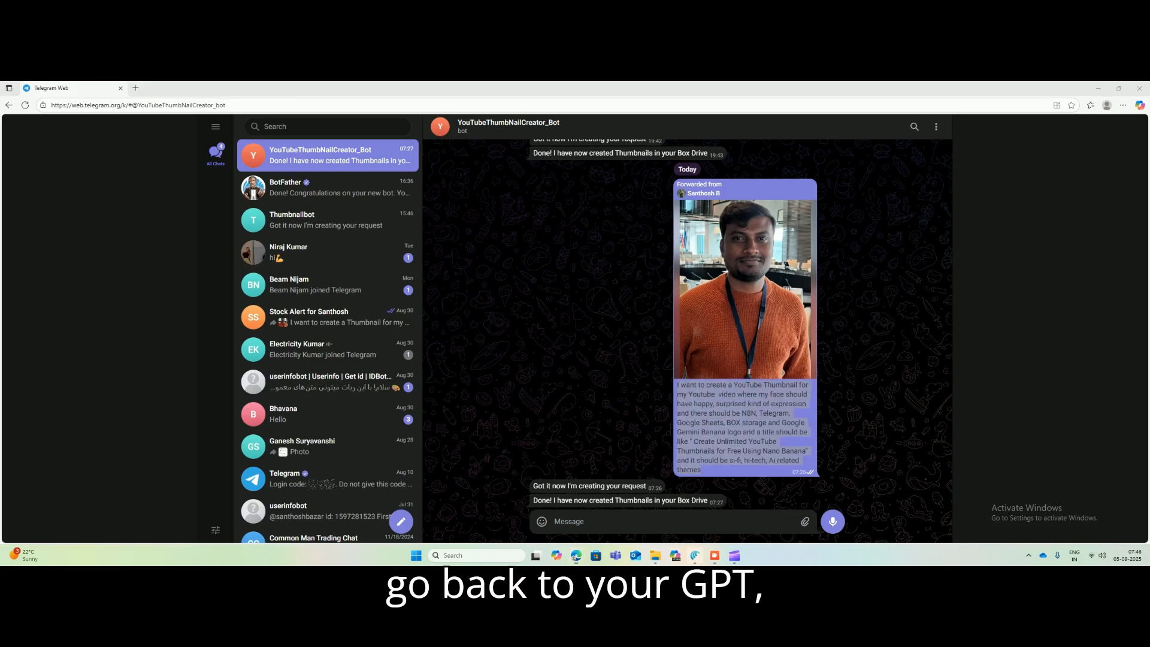
pyautogui.hotkey('ctrl', 'v')
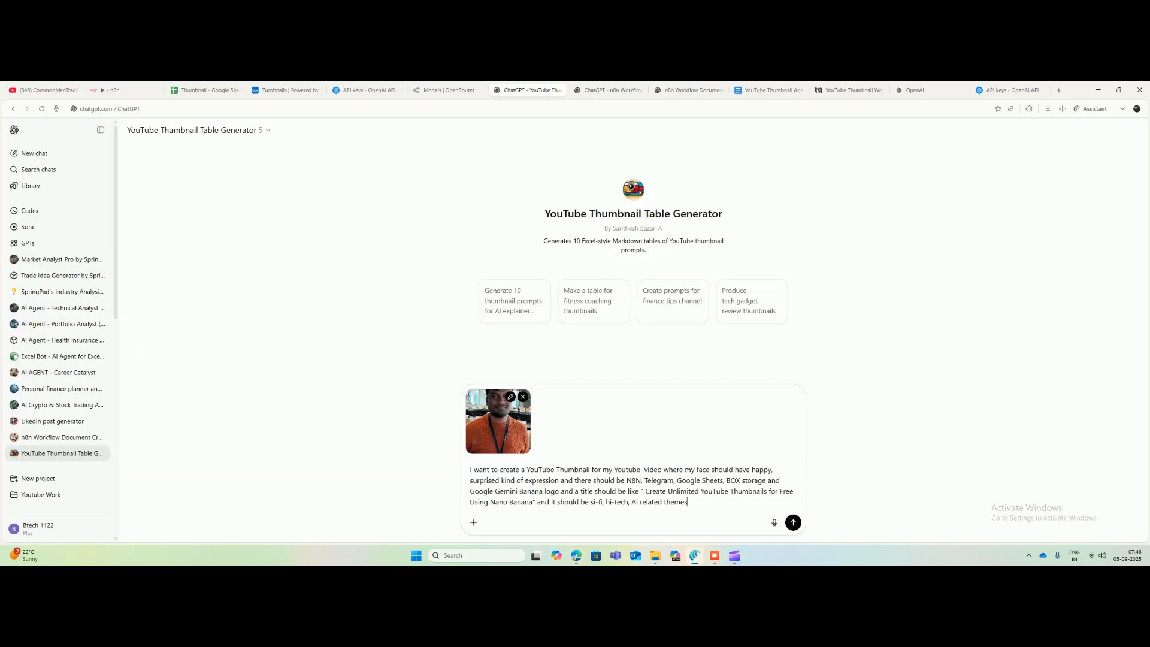
pyautogui.press('Return')
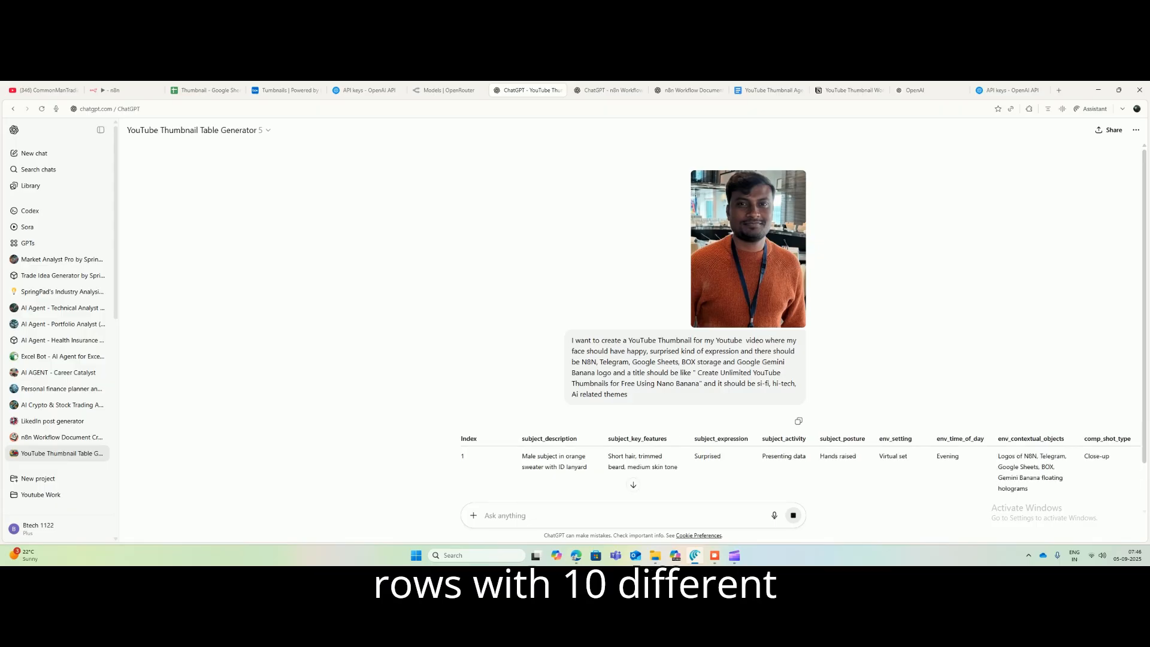
# Step: Look through the generated thumbnail prompt table and copy the whole response
pyautogui.scroll(-2, 633, 371)
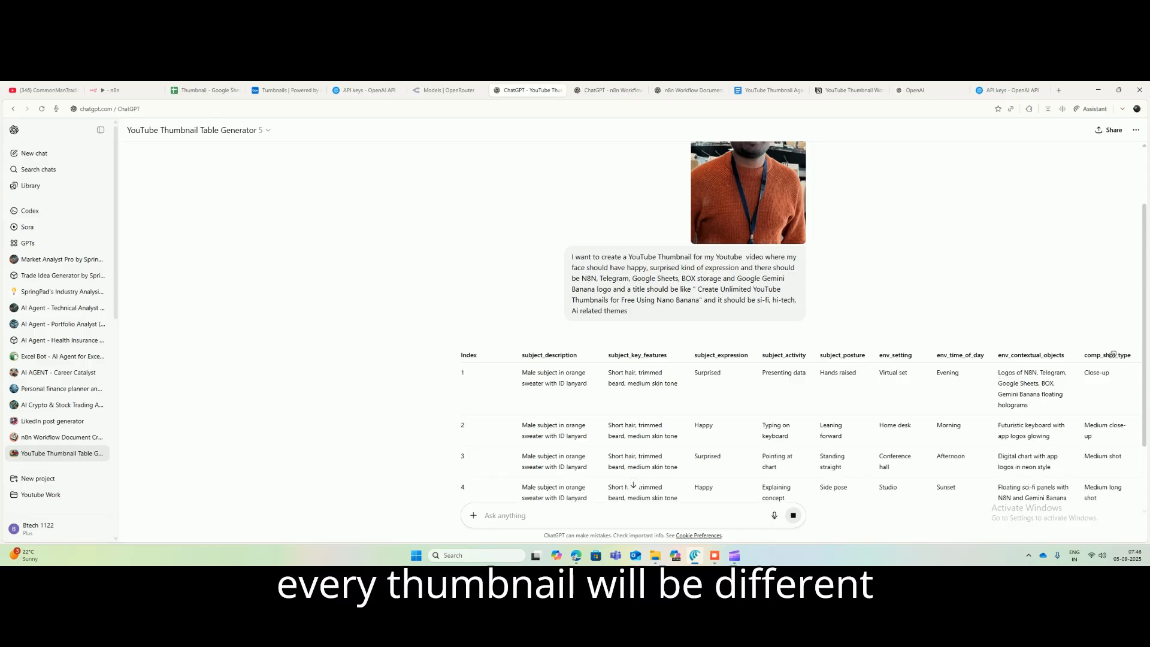
pyautogui.scroll(-2, 802, 372)
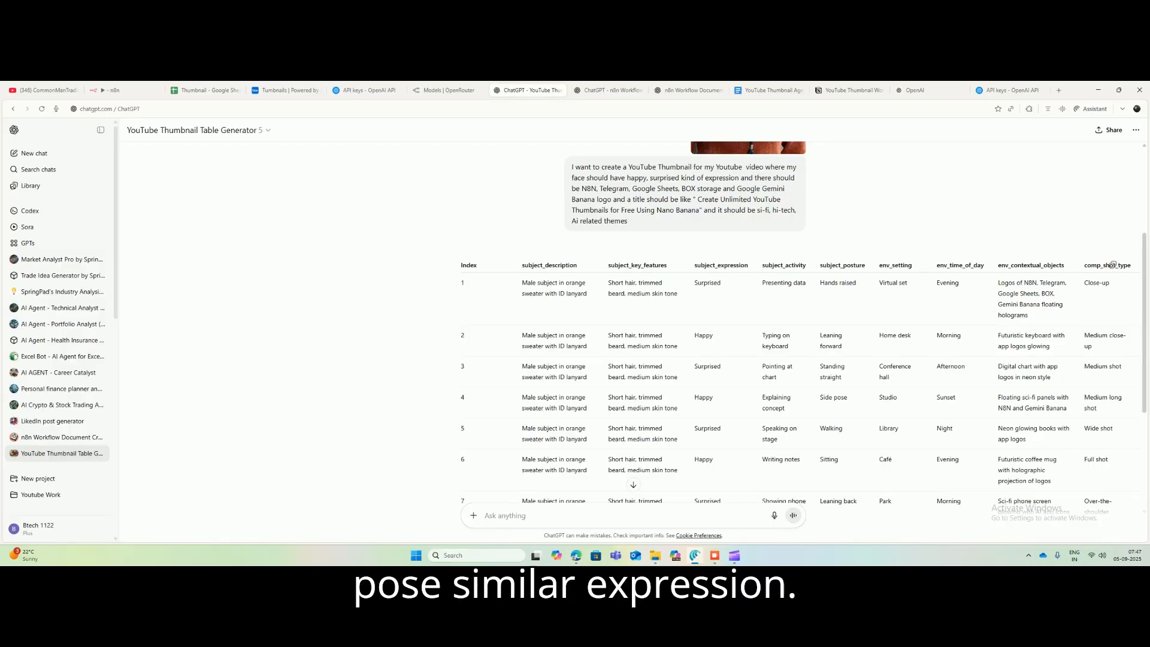
pyautogui.scroll(-3, 1112, 265)
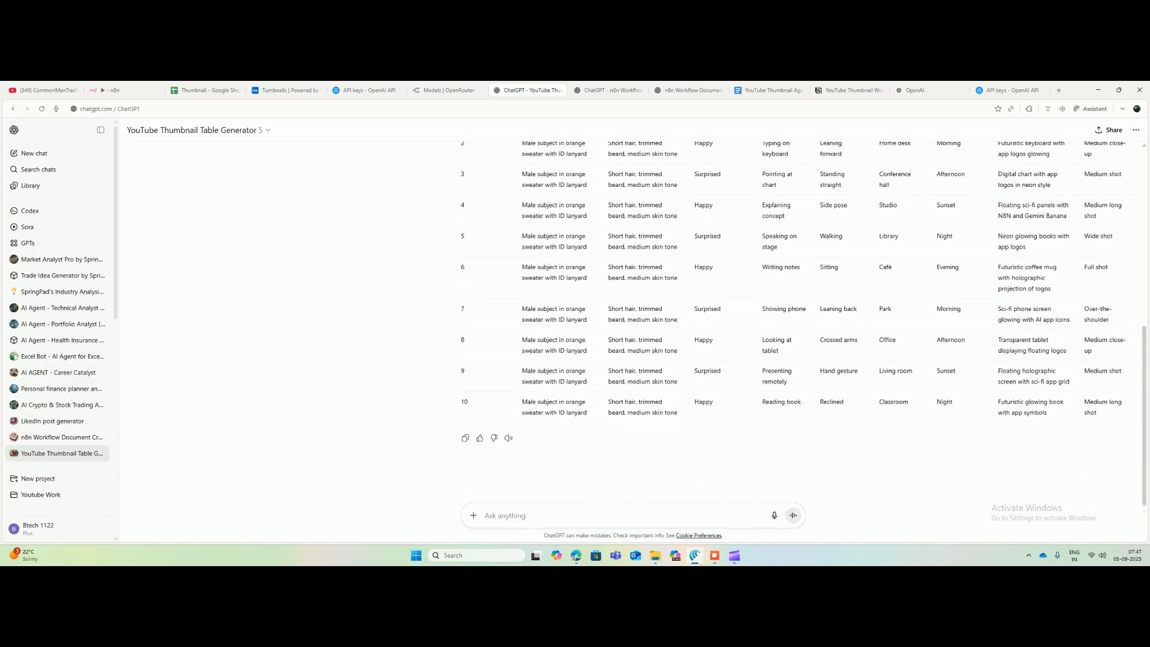
pyautogui.scroll(1, 803, 323)
pyautogui.click(464, 479)
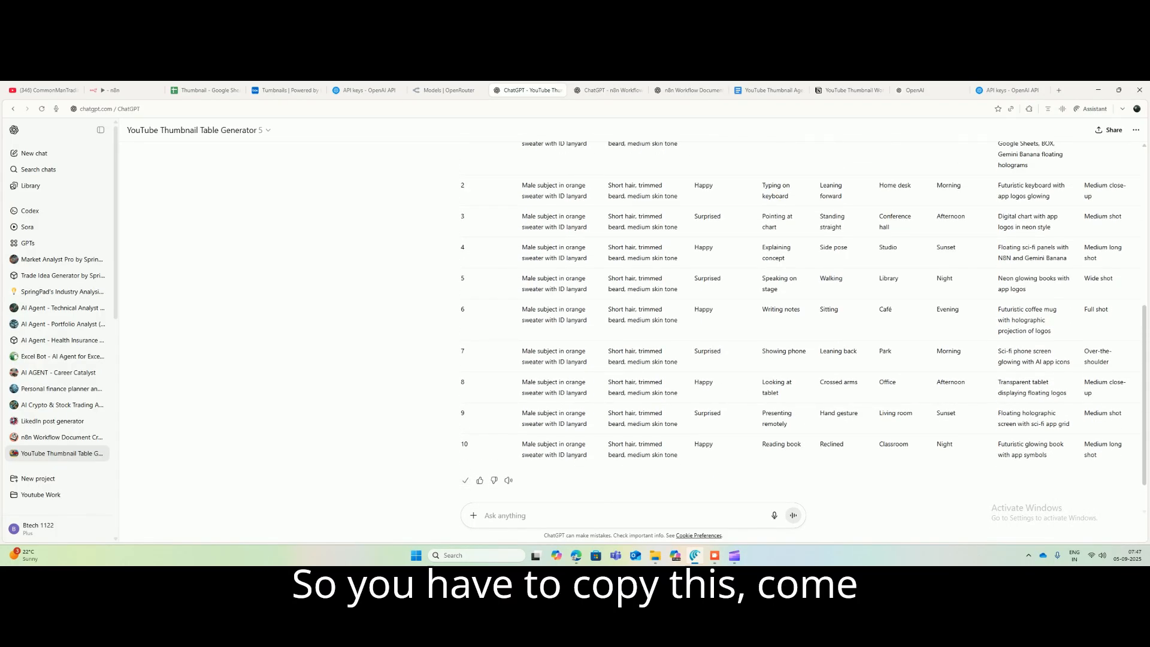
# Step: Paste the copied prompt table into Sheet2 of the Thumbnail spreadsheet, starting at cell A17
pyautogui.click(204, 90)
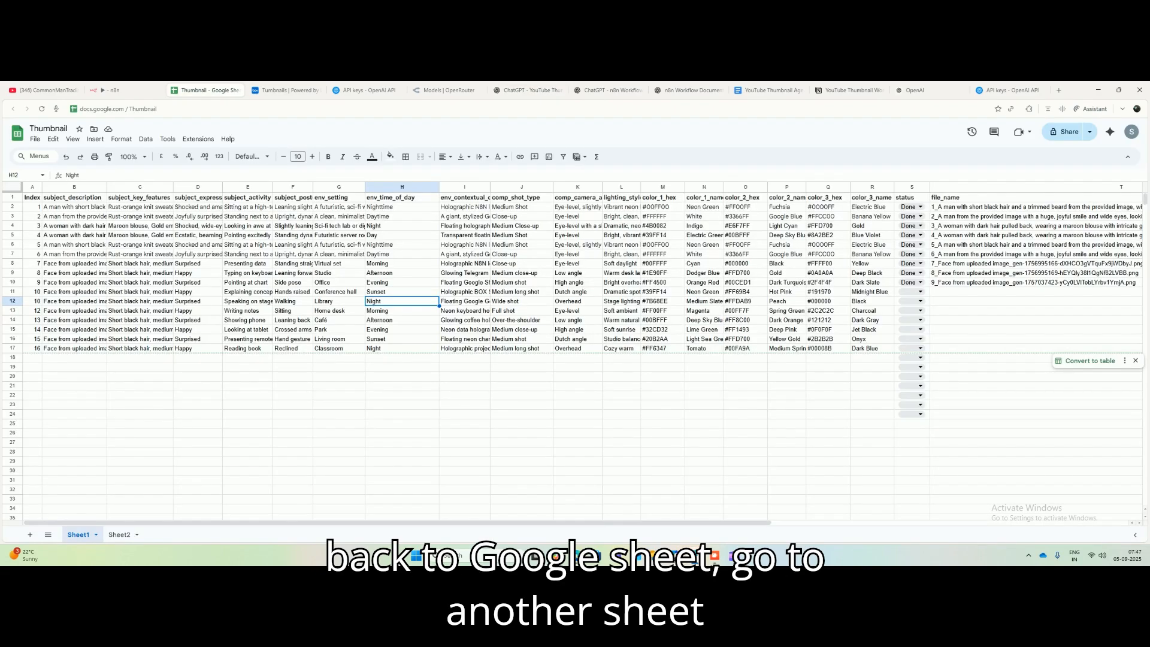
pyautogui.click(119, 534)
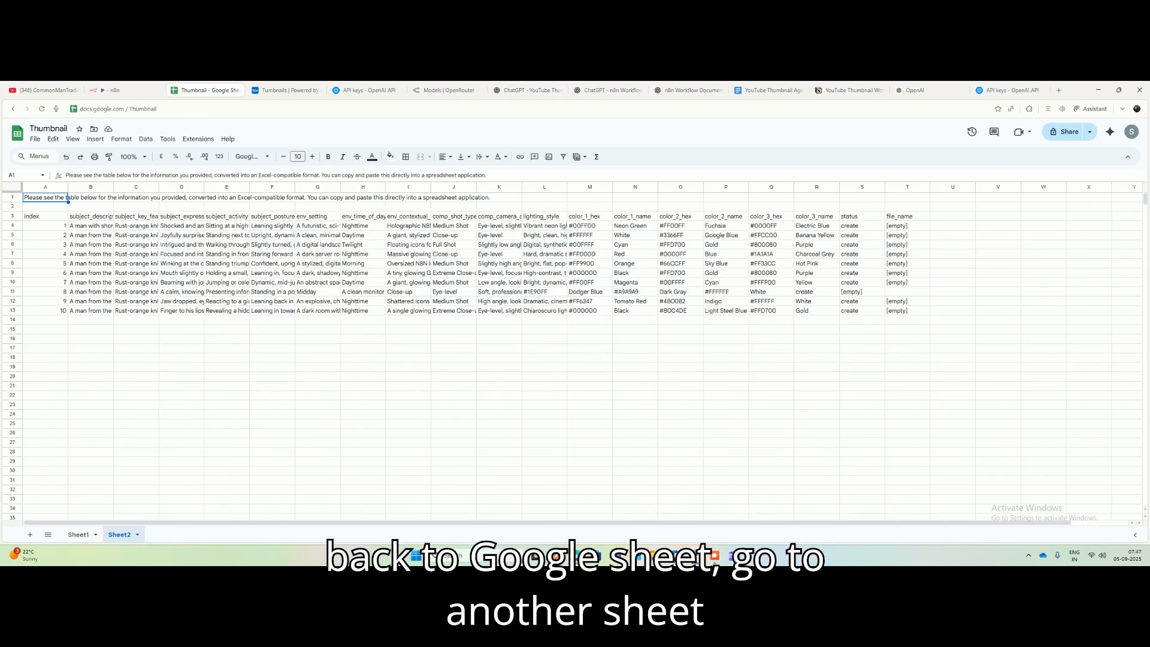
pyautogui.click(45, 348)
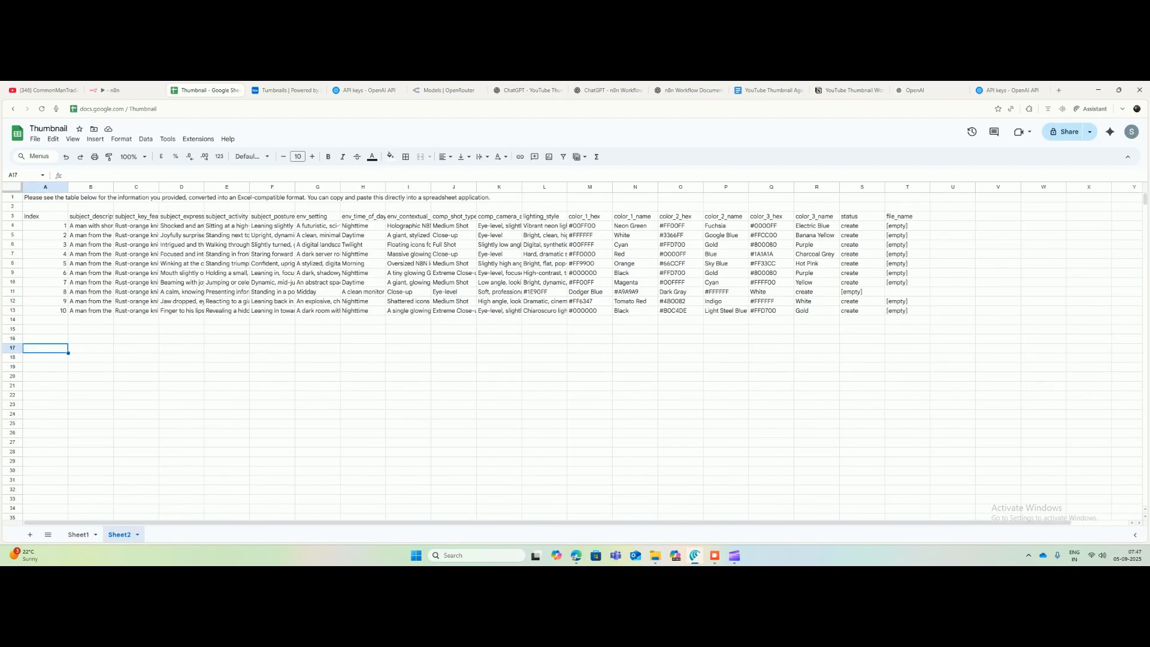
pyautogui.hotkey('ctrl', 'v')
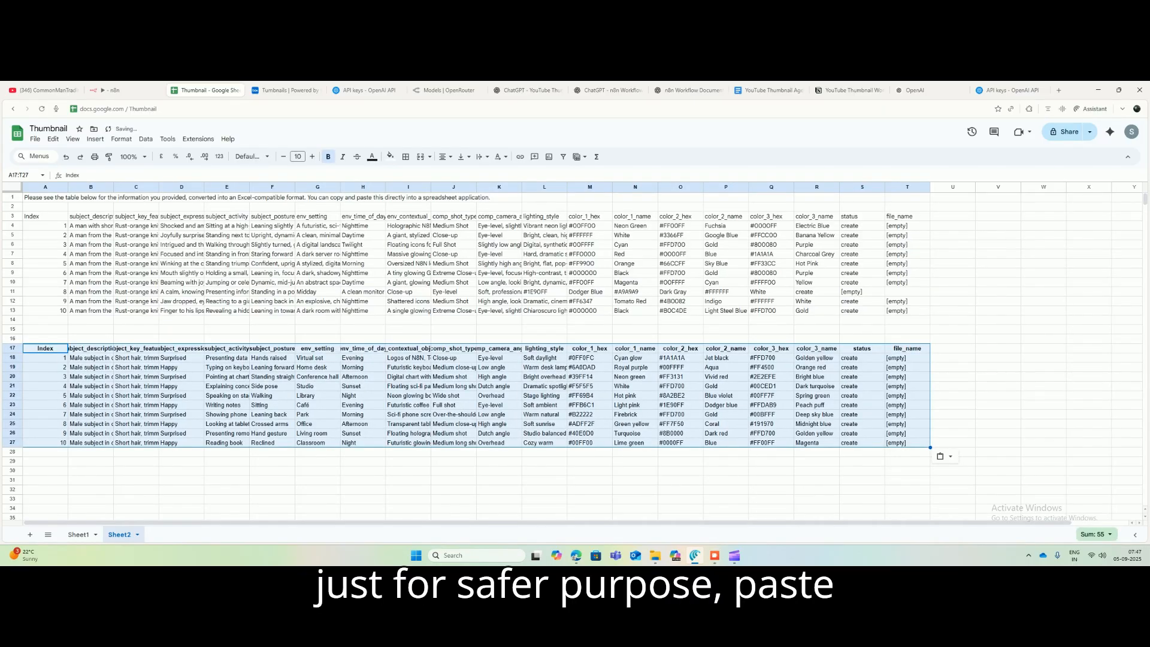
# Step: Copy Sheet2's new data rows A18:T27, paste them into Sheet1 from cell B18, and undo the paste
pyautogui.moveTo(45, 357); pyautogui.dragTo(907, 442)
pyautogui.hotkey('ctrl', 'c')
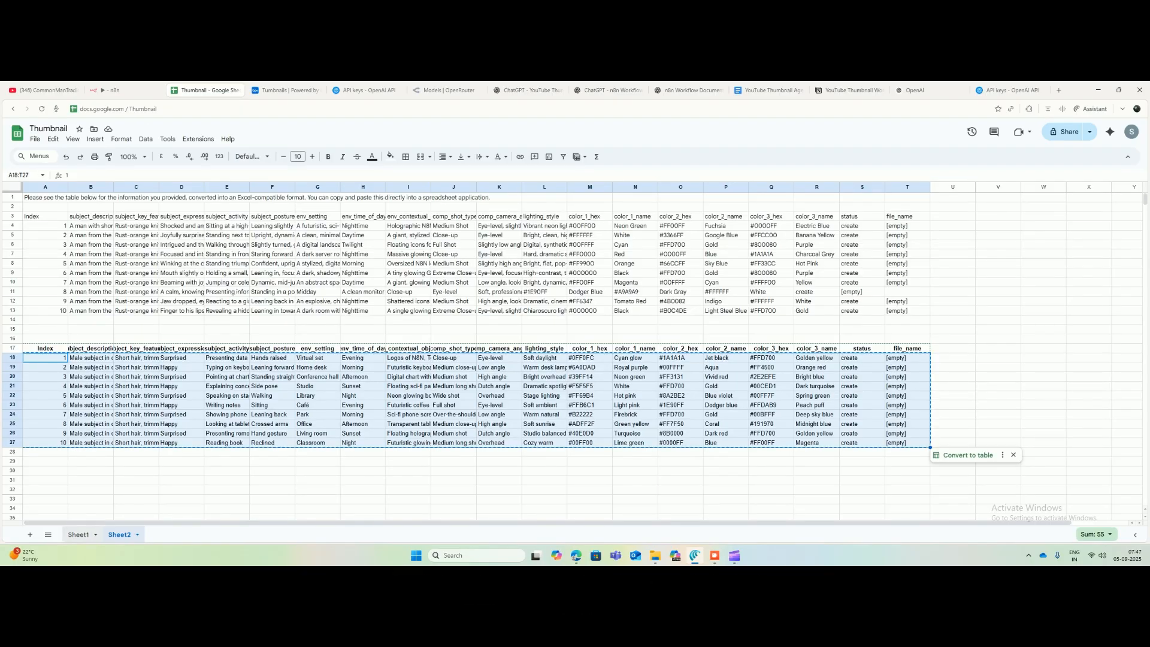
pyautogui.click(78, 534)
pyautogui.click(74, 358)
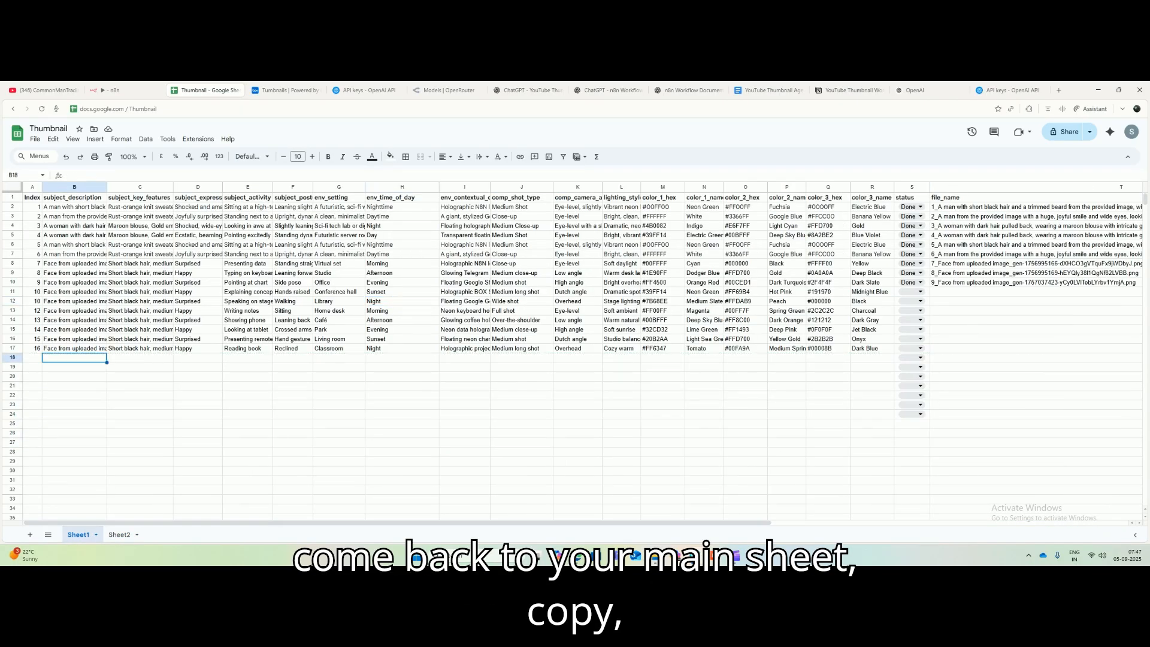
pyautogui.hotkey('ctrl', 'v')
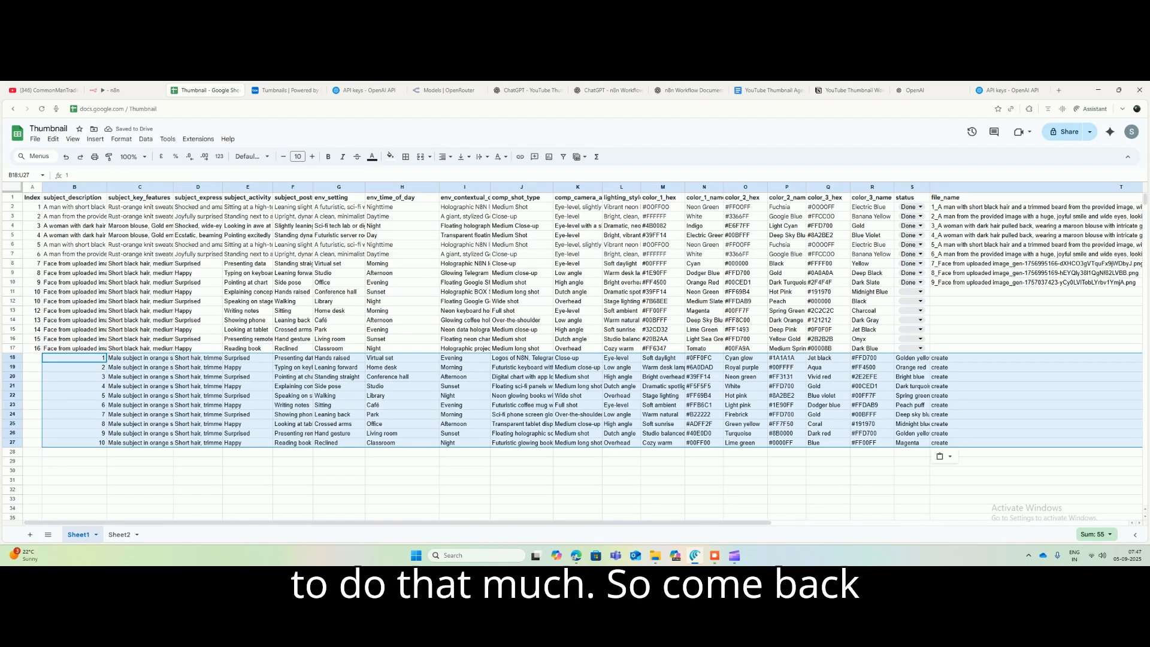
pyautogui.hotkey('ctrl', 'z')
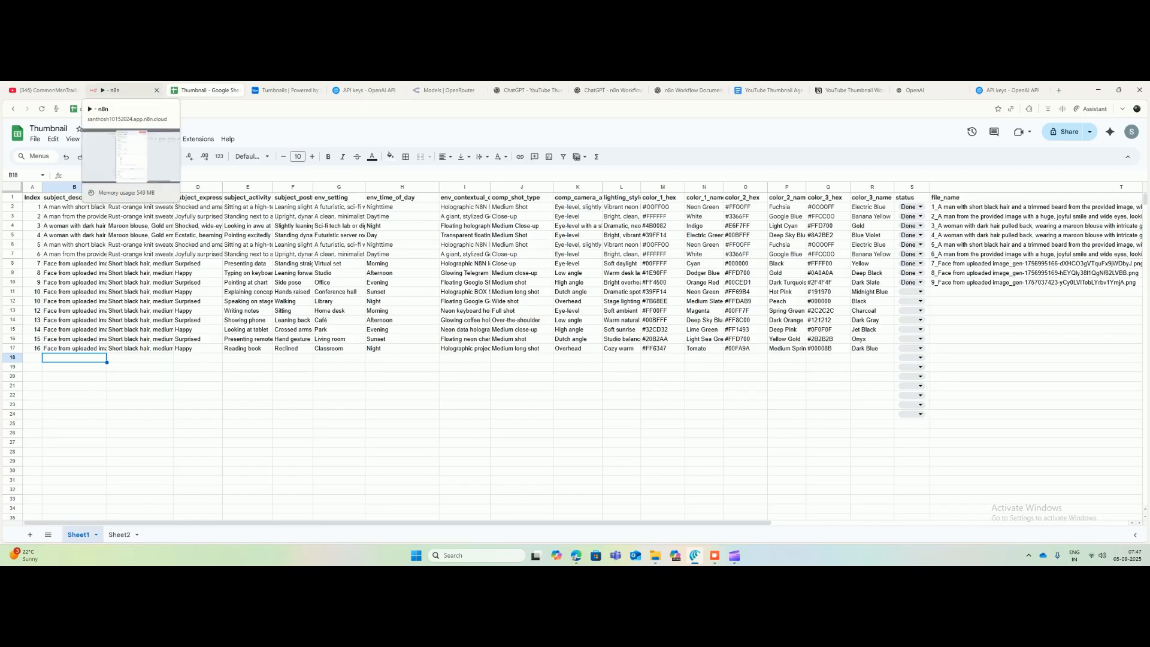
# Step: Switch to n8n, add a Google Sheets Get row(s) in sheet node after Get Rows to Create, and return to the canvas
pyautogui.click(117, 90)
pyautogui.press('Escape')
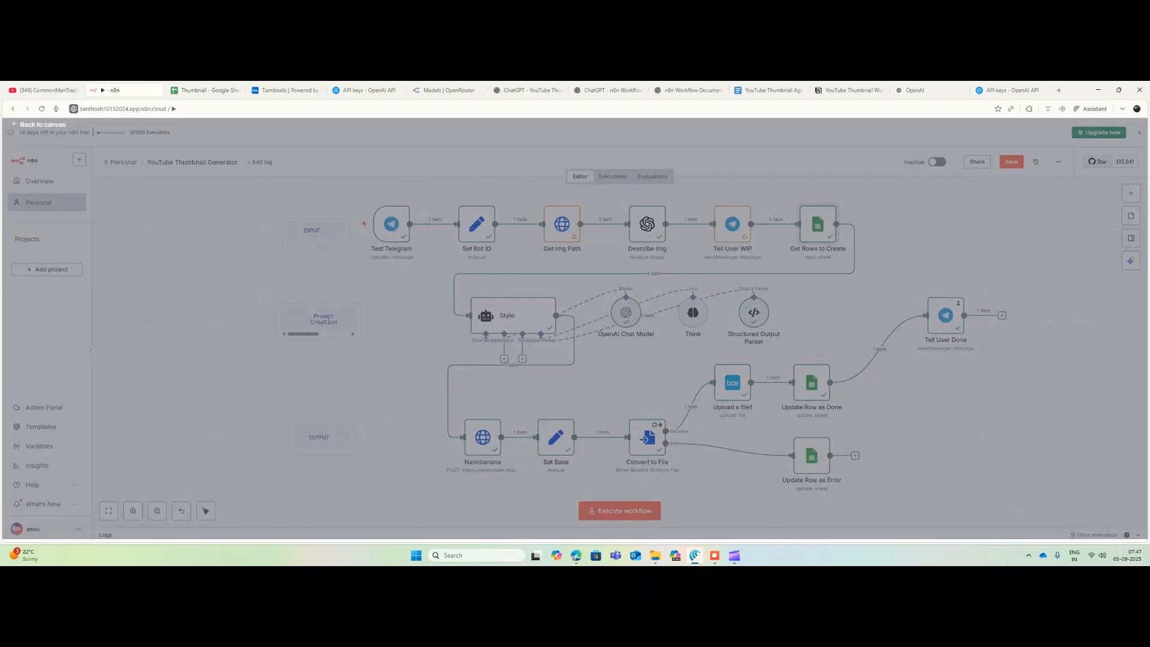
pyautogui.click(1130, 193)
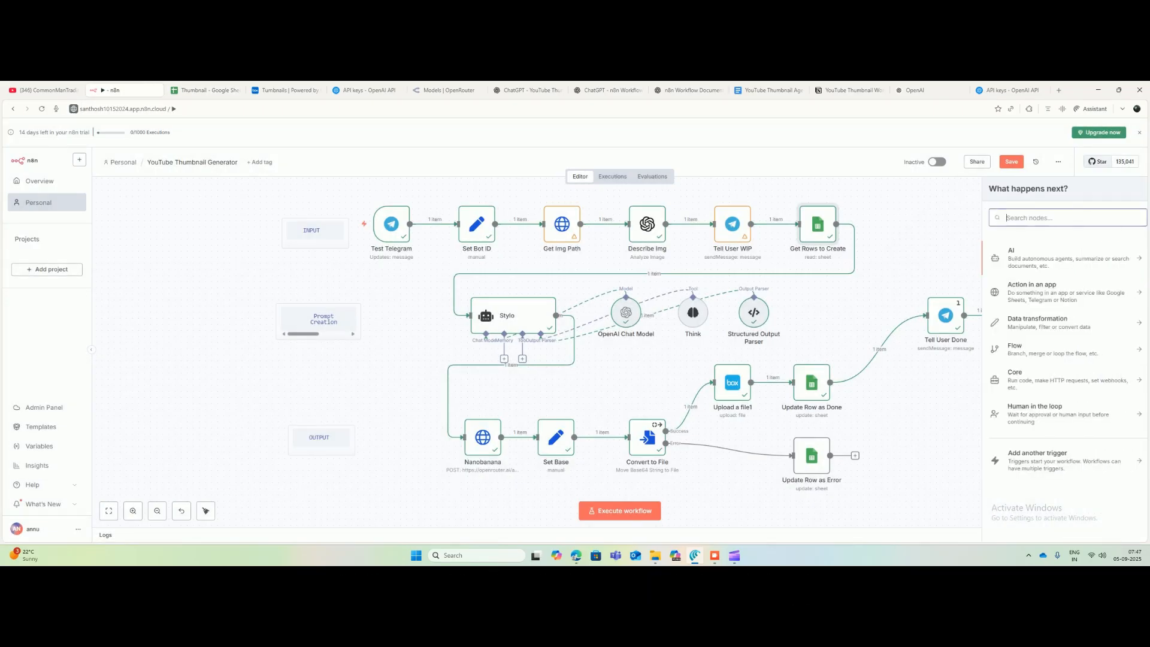
pyautogui.write('google shee')
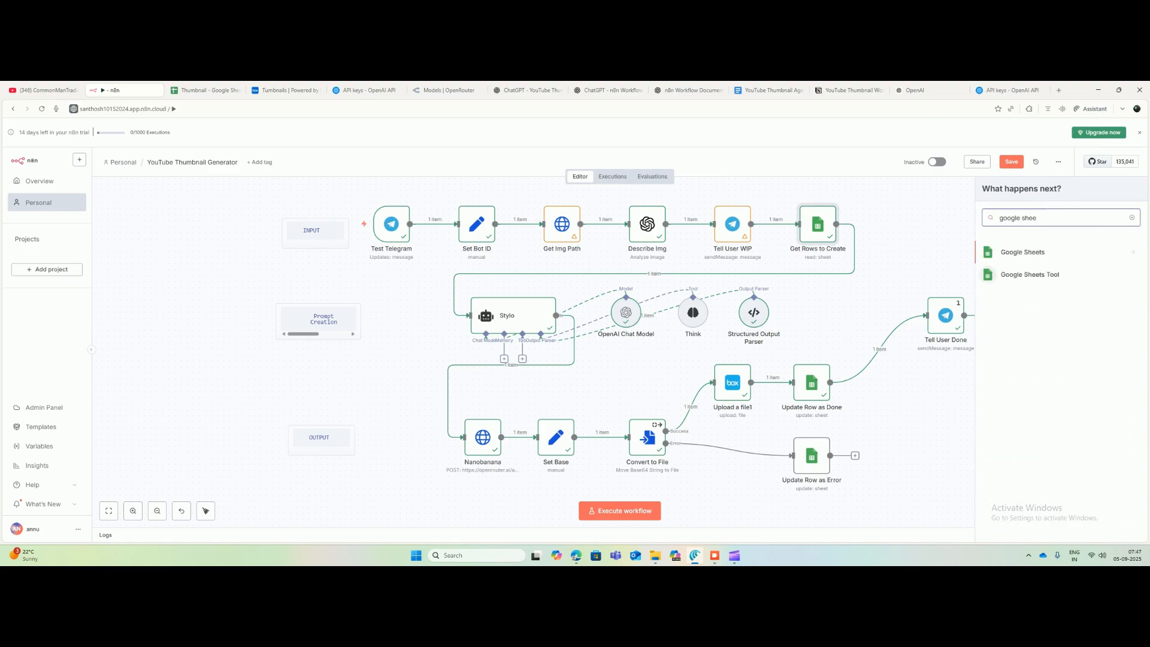
pyautogui.press('Return')
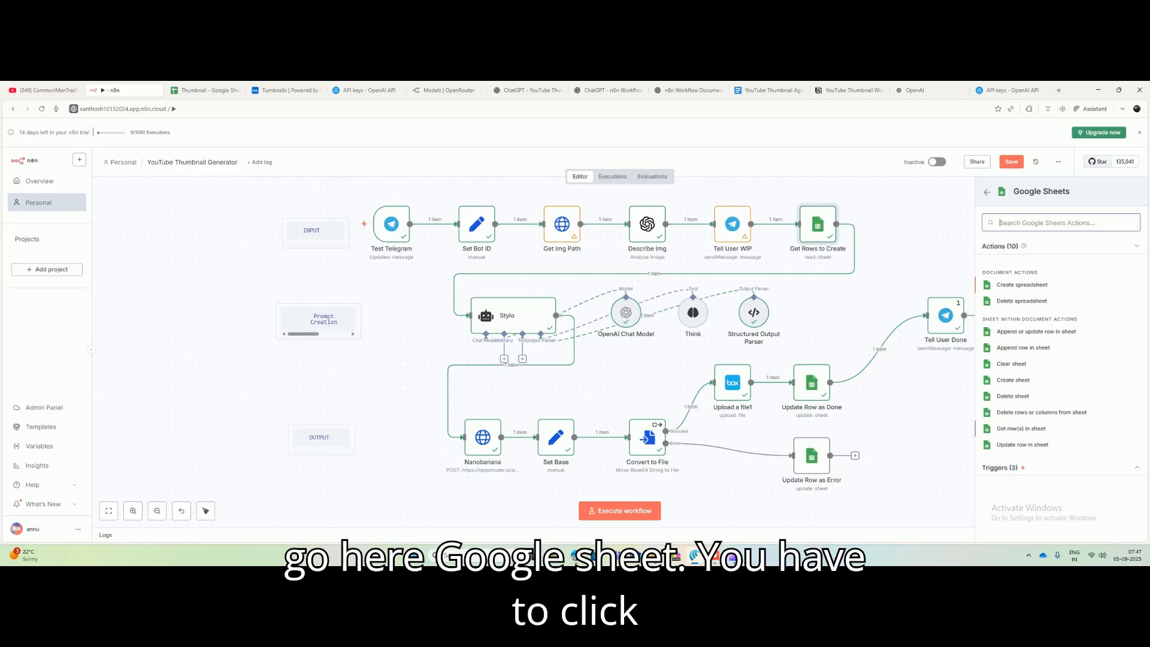
pyautogui.click(1011, 429)
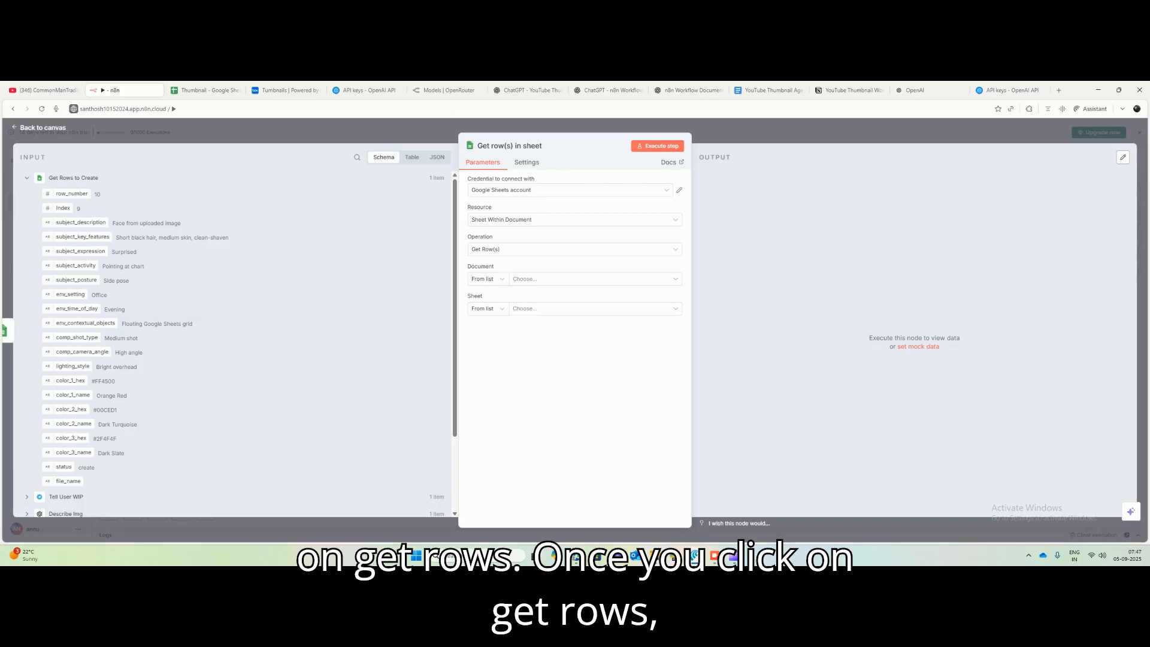
pyautogui.press('Escape')
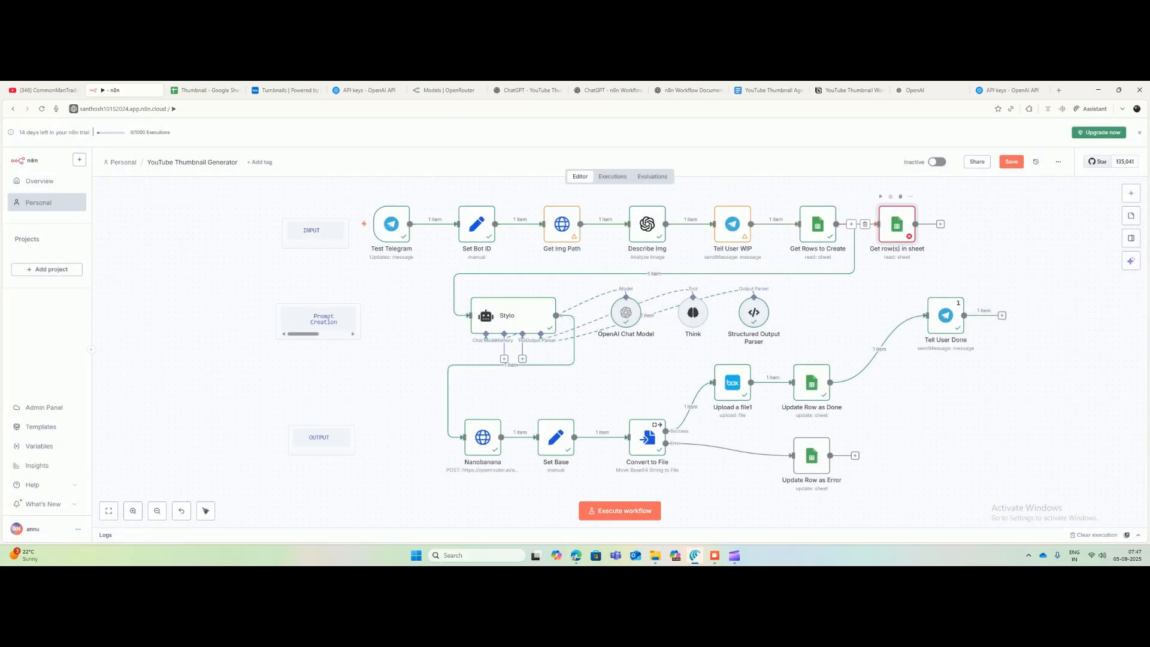
# Step: Delete the extra Get row(s) in sheet node and open the Get Rows to Create node
pyautogui.press('Delete')
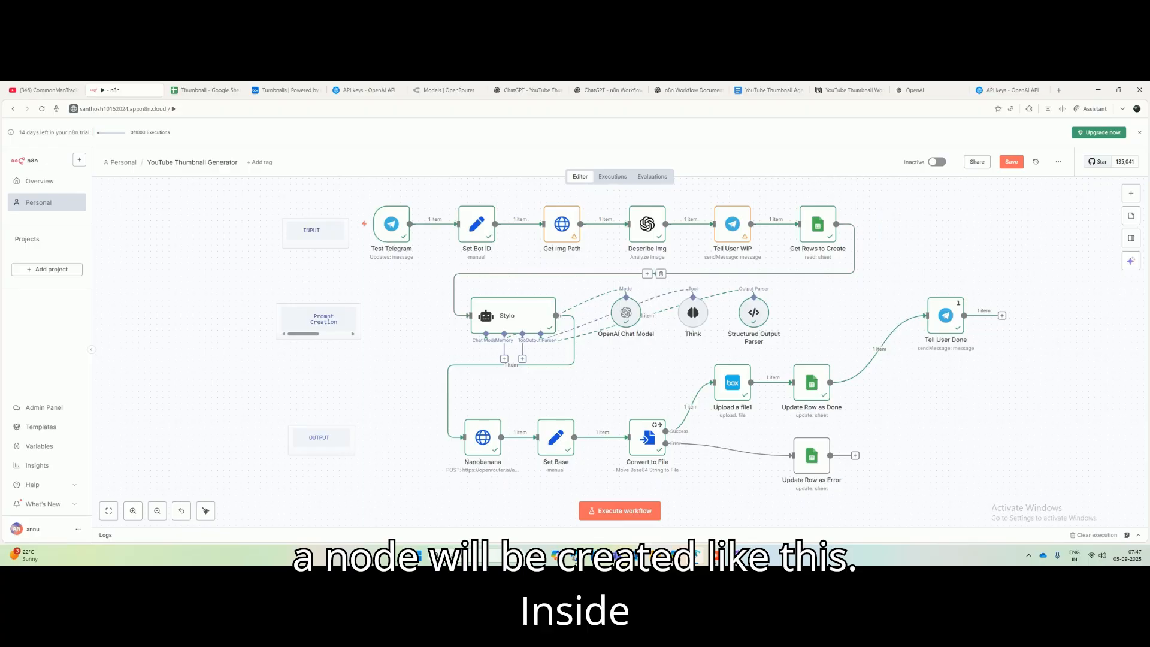
pyautogui.doubleClick(817, 224)
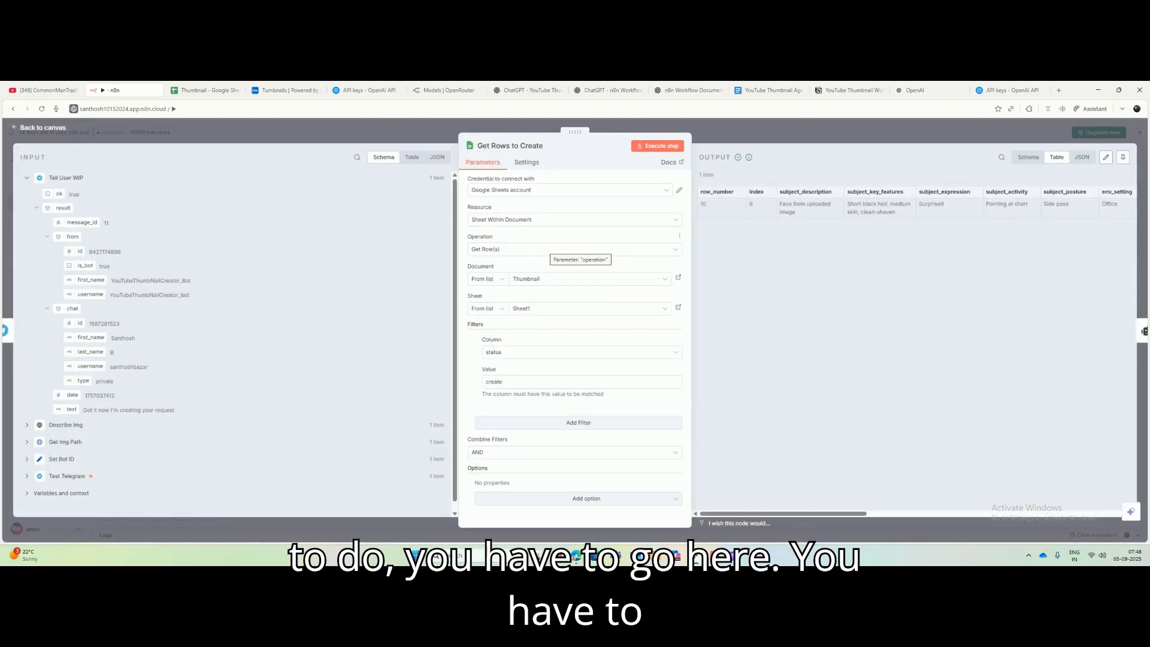
# Step: Create a new Google Sheets OAuth2 credential, bring up the Google account chooser, and close the sign-in without connecting an account
pyautogui.click(569, 190)
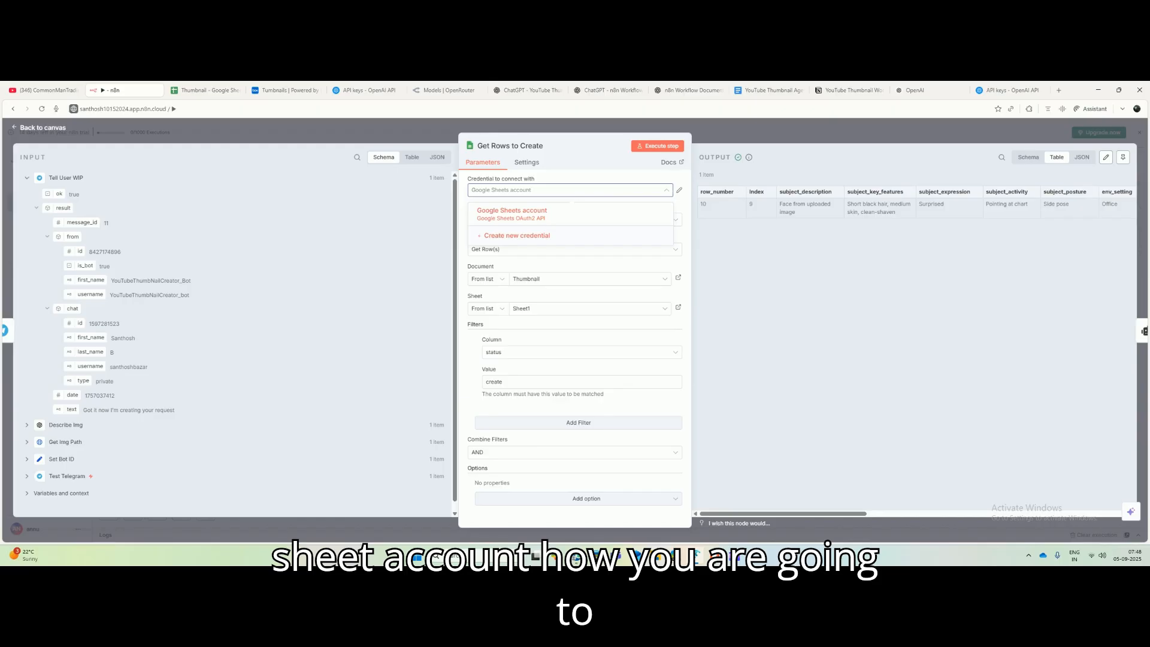
pyautogui.click(517, 235)
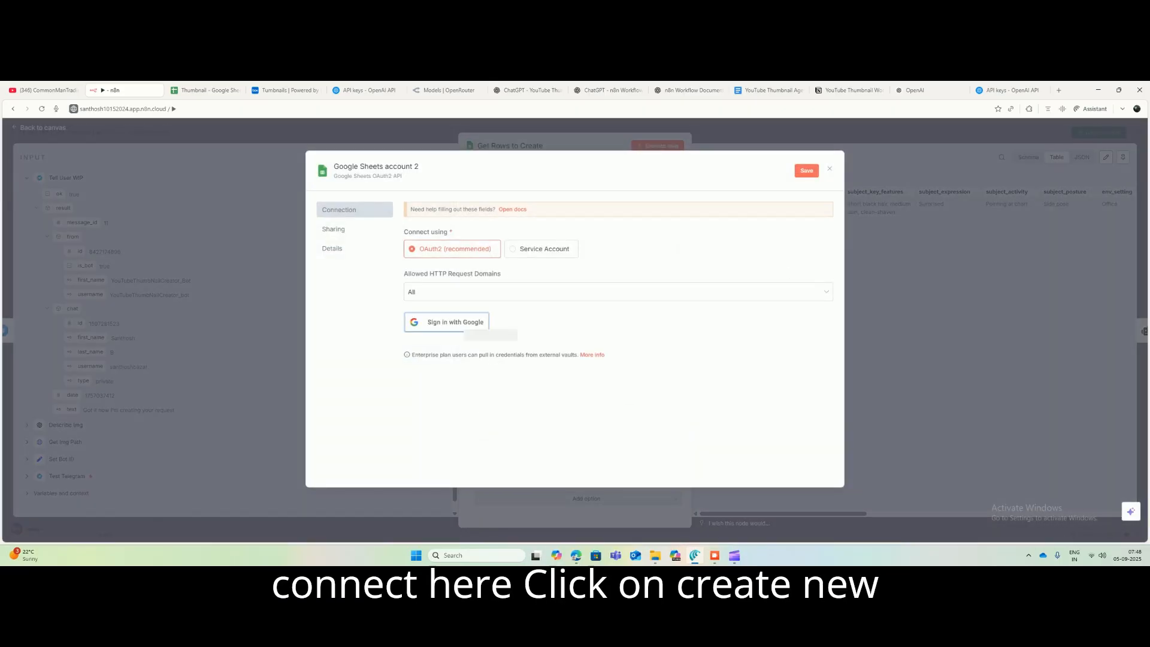
pyautogui.click(455, 321)
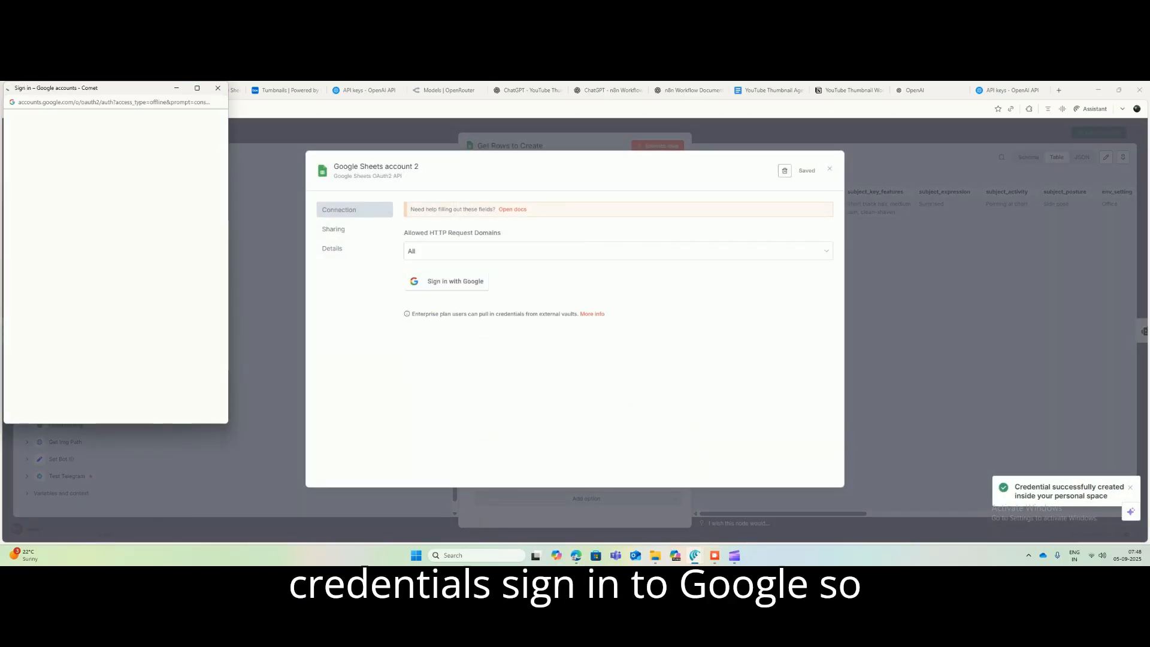
pyautogui.scroll(-2, 114, 264)
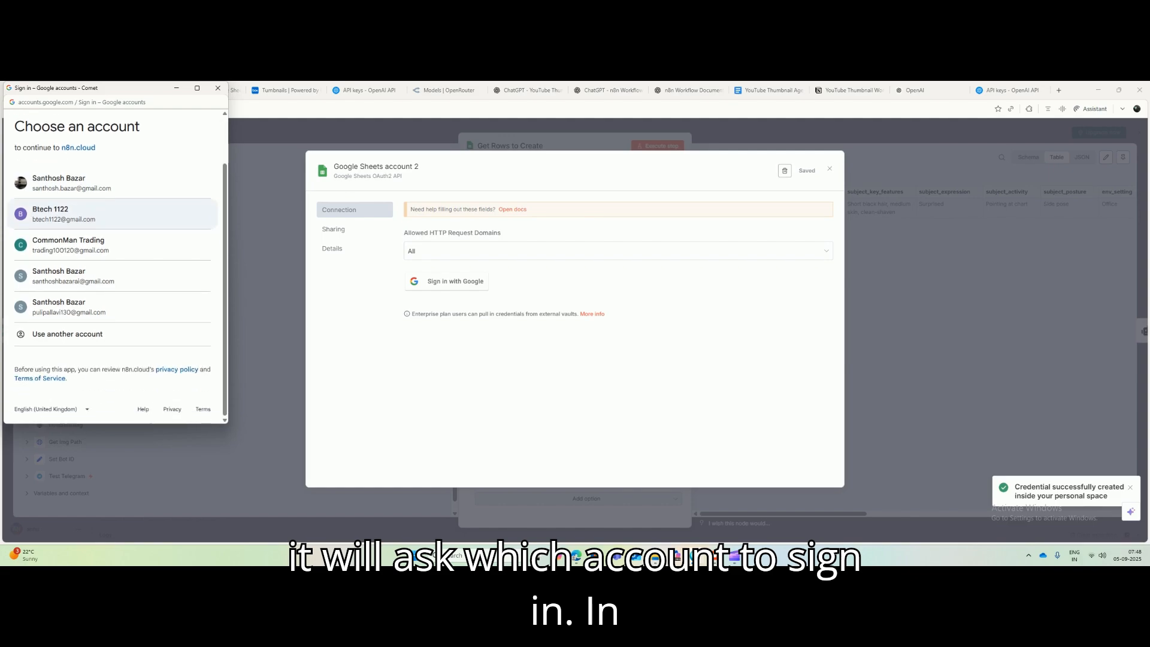
pyautogui.scroll(2, 114, 282)
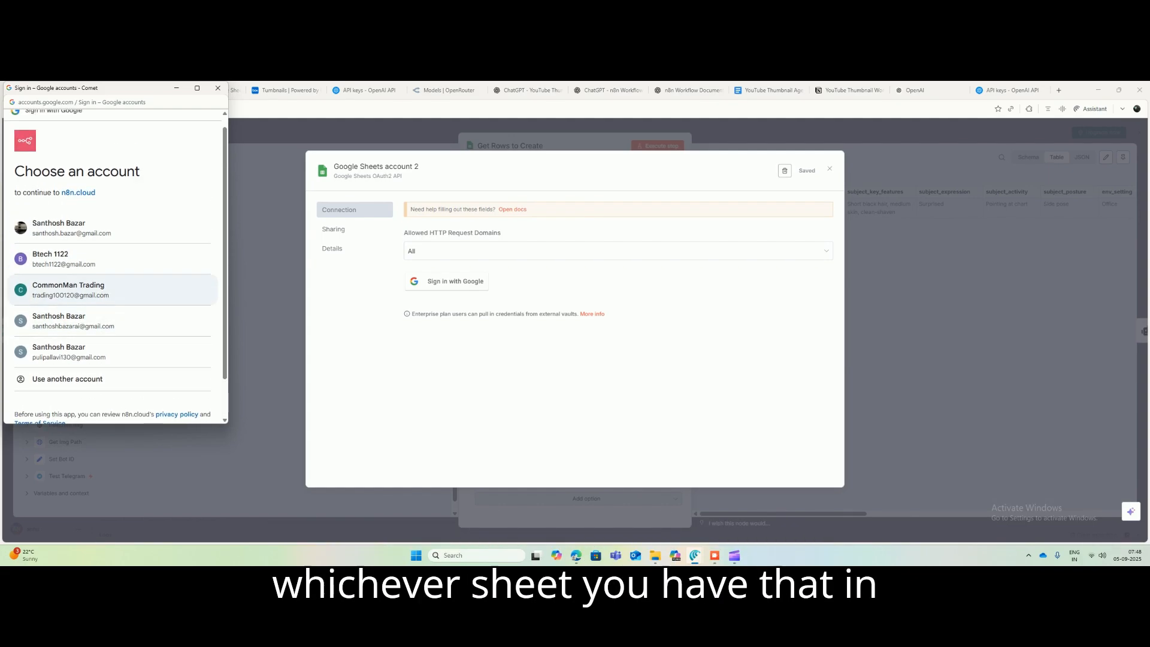
pyautogui.scroll(-2, 114, 288)
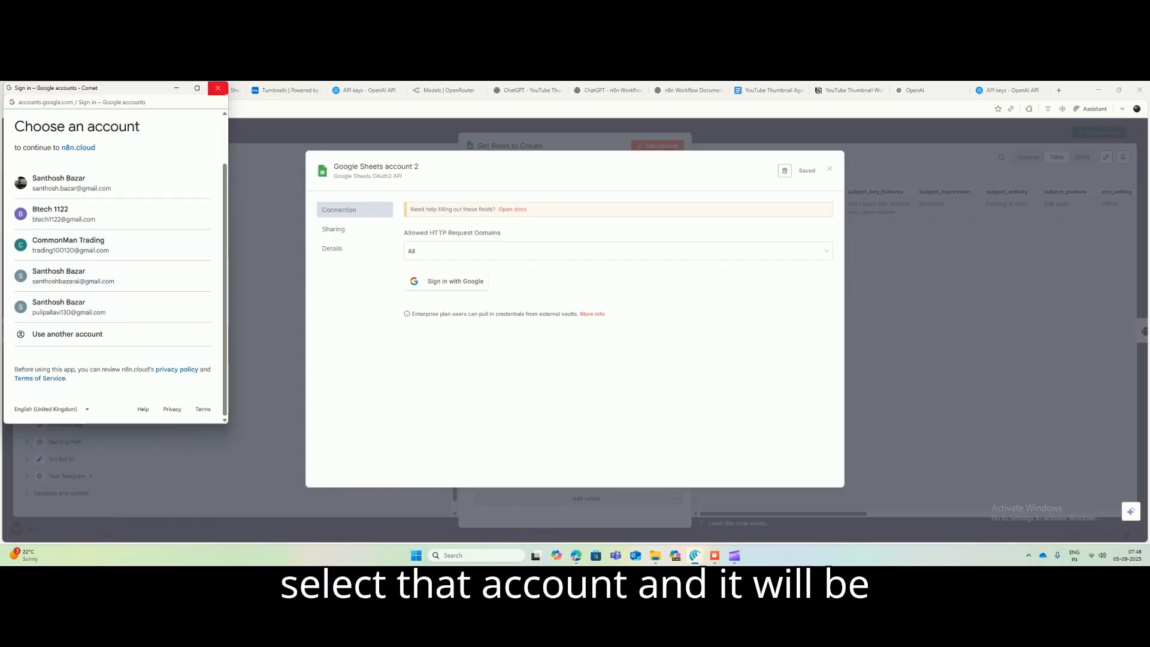
pyautogui.click(218, 88)
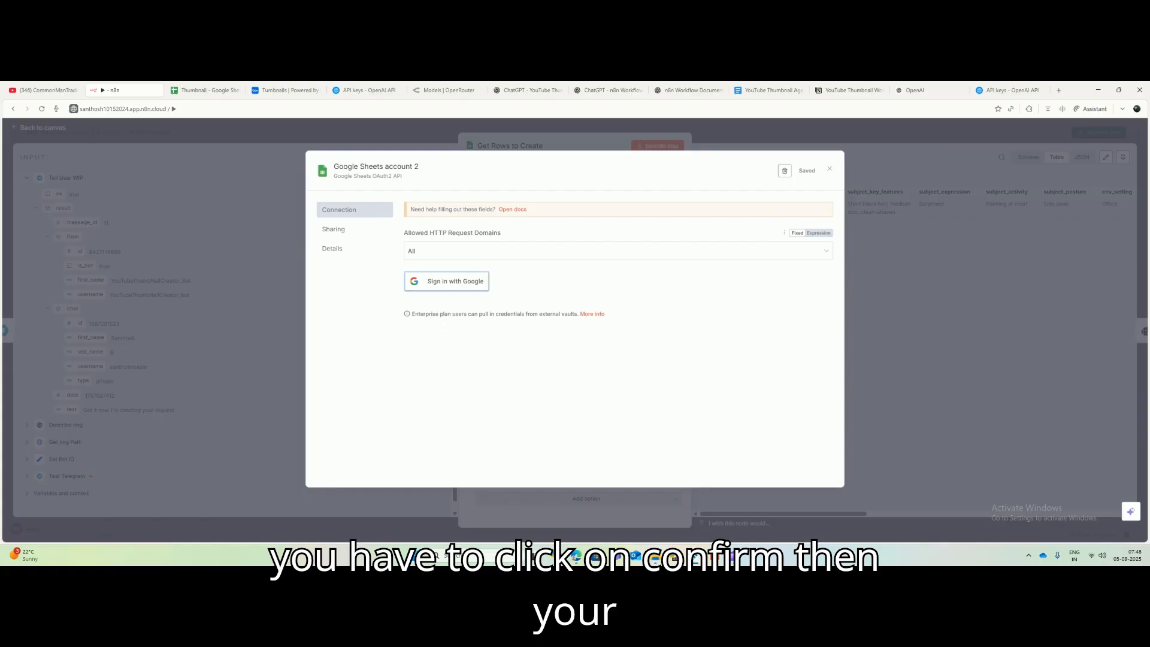
pyautogui.click(829, 169)
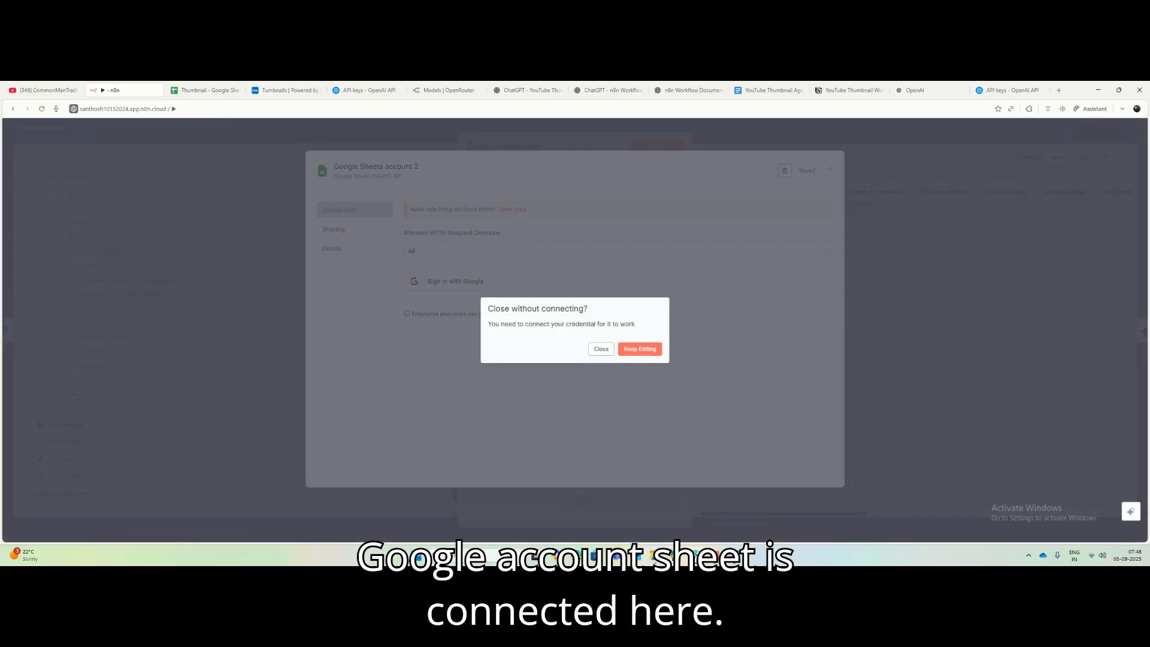
pyautogui.click(601, 349)
pyautogui.click(569, 190)
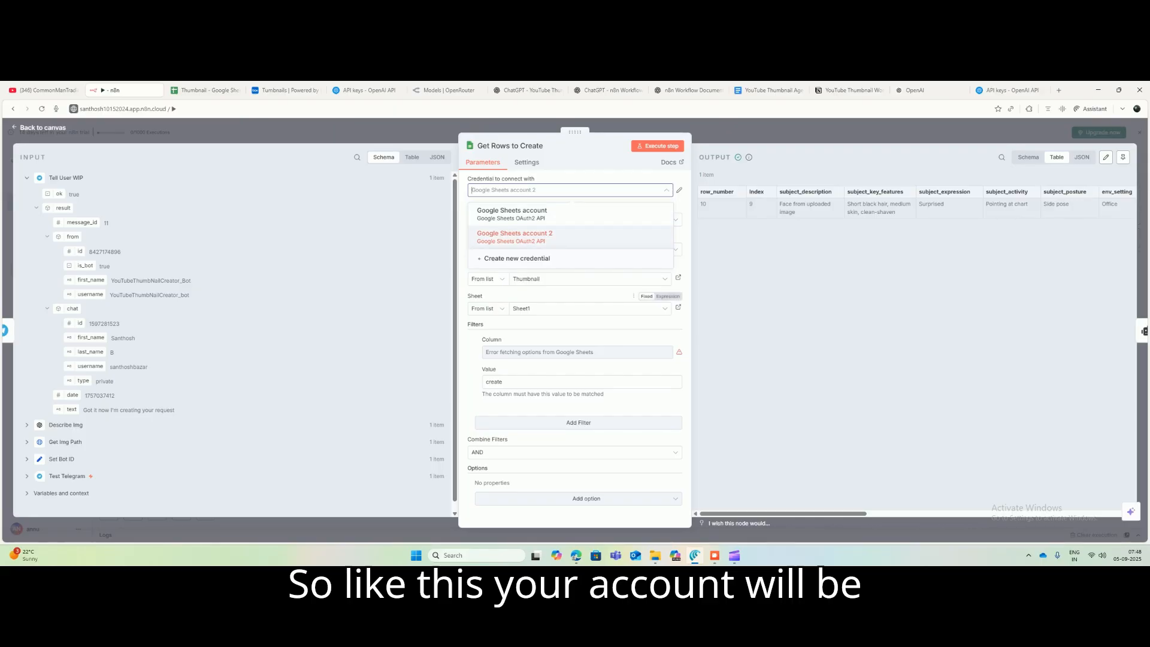
pyautogui.press('Escape')
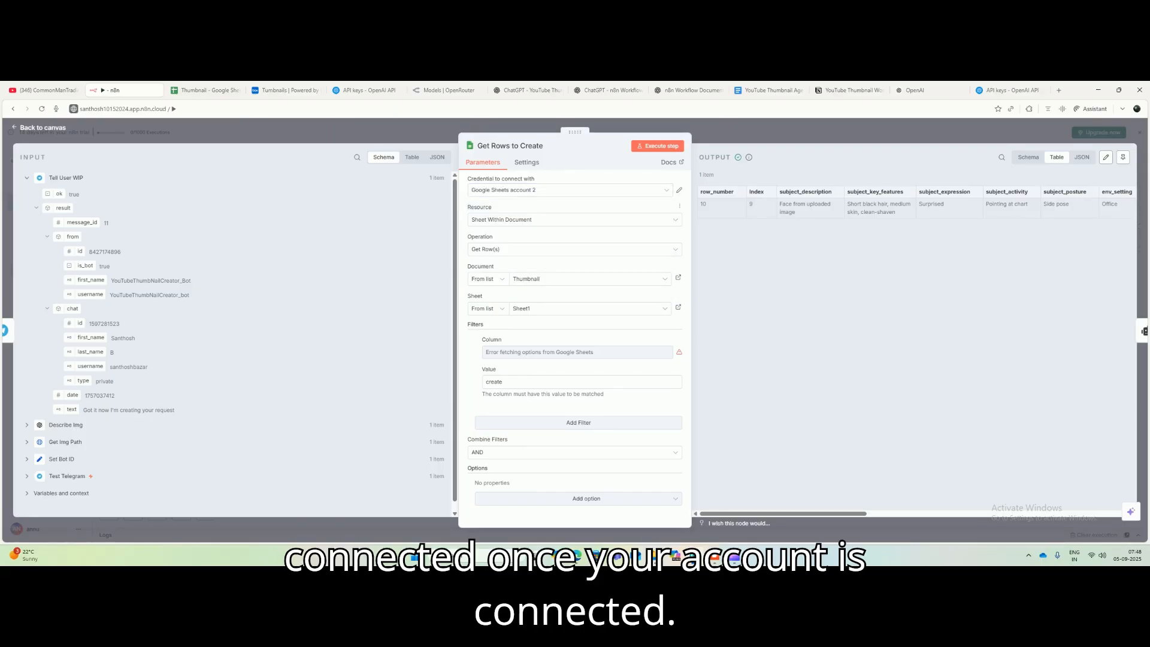
# Step: Set the node's resource to Sheet Within Document and its operation to Get Row(s)
pyautogui.click(574, 220)
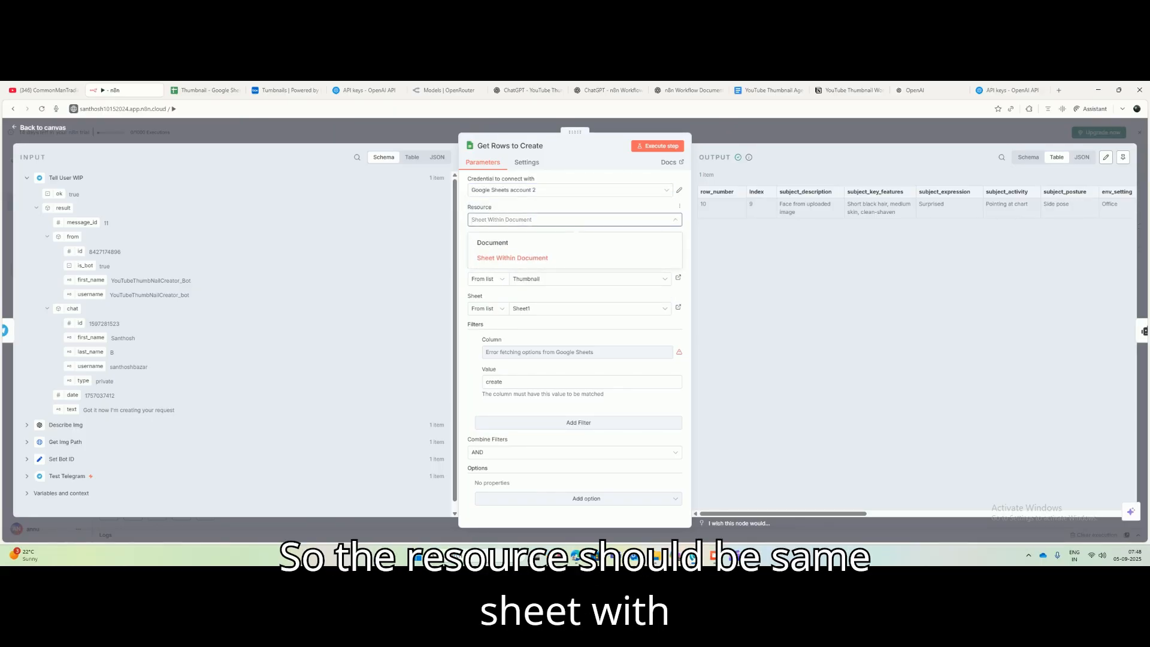
pyautogui.click(513, 258)
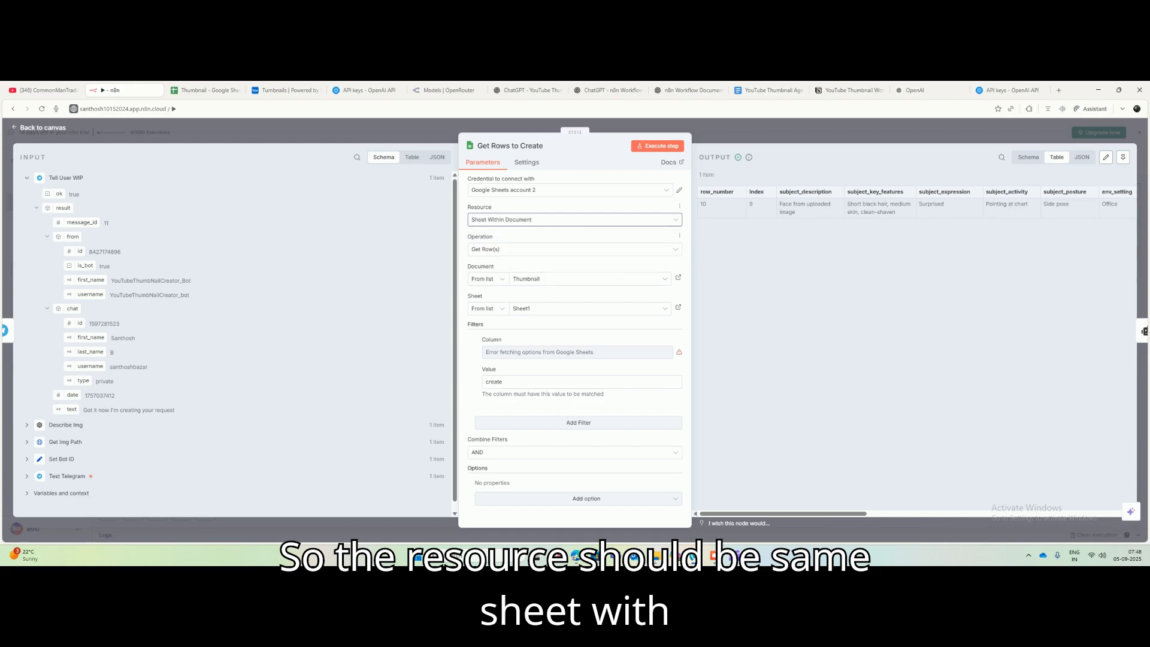
pyautogui.click(575, 249)
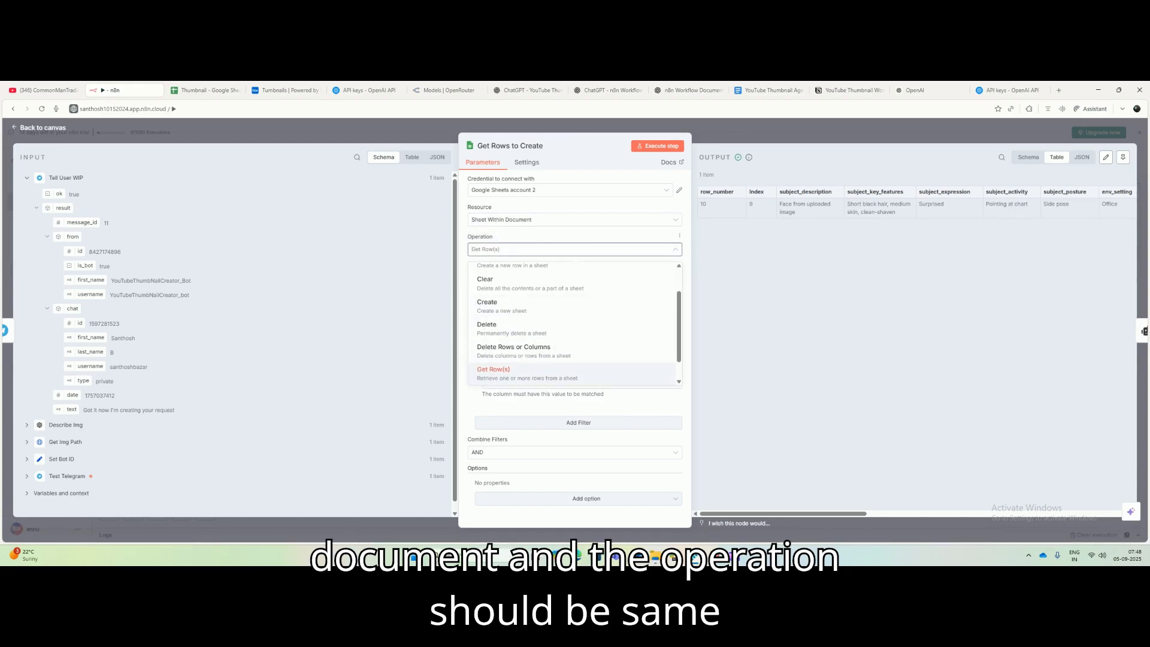
pyautogui.click(514, 374)
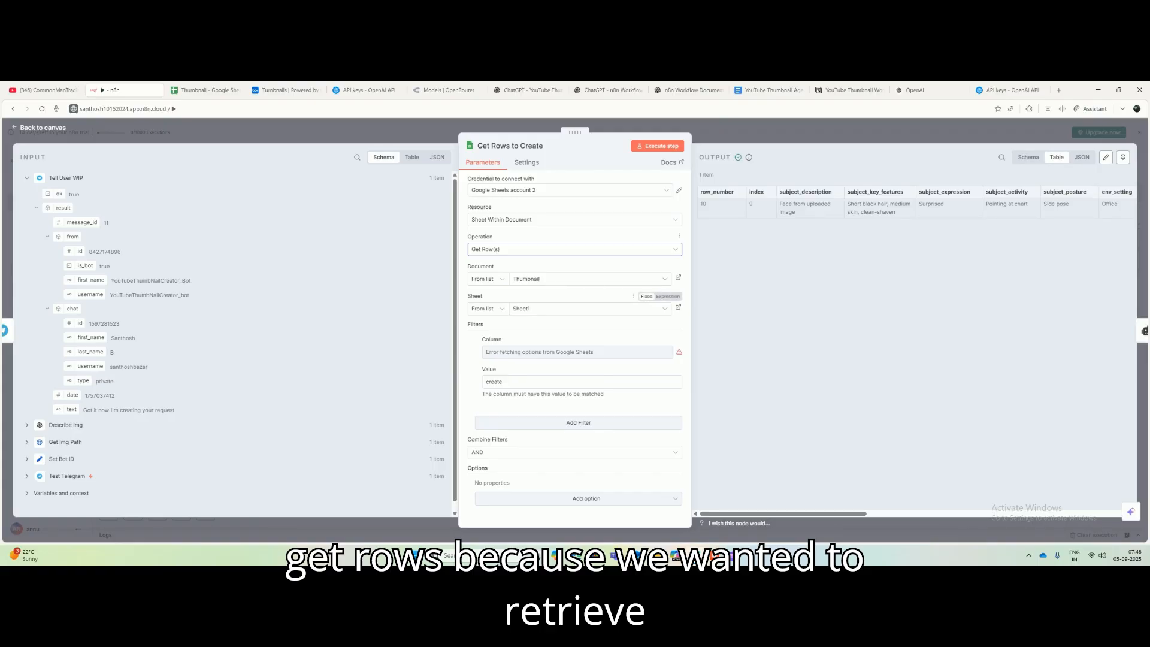
# Step: Try to list the available documents, and switch the node's credential back to Google Sheets account
pyautogui.click(575, 279)
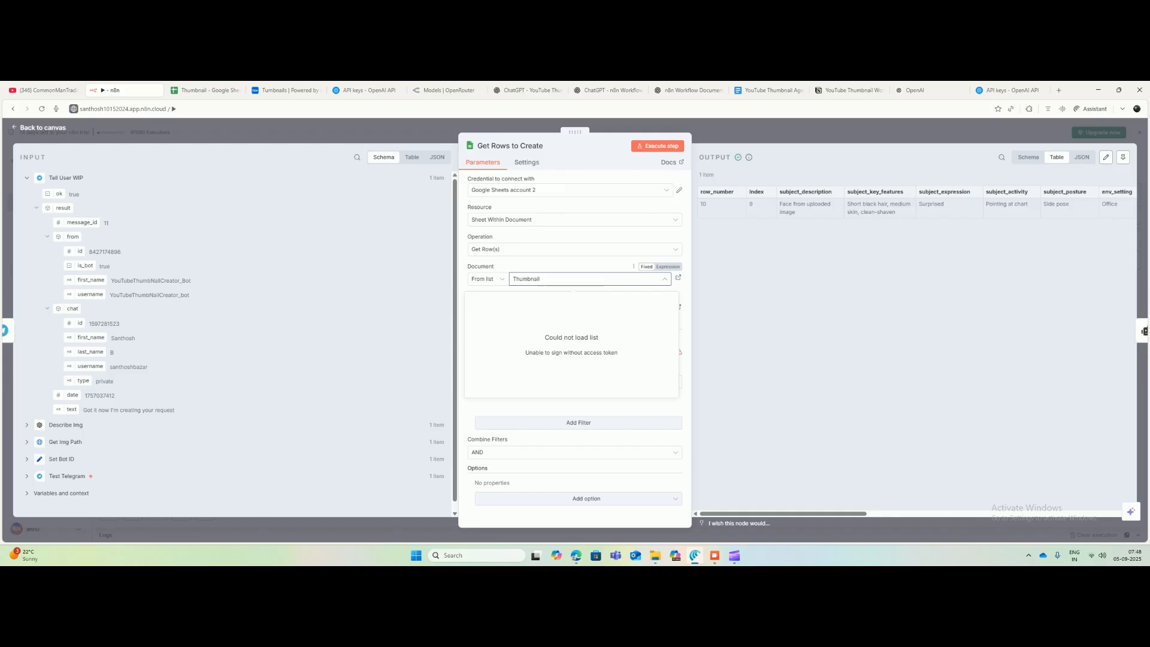
pyautogui.click(531, 278)
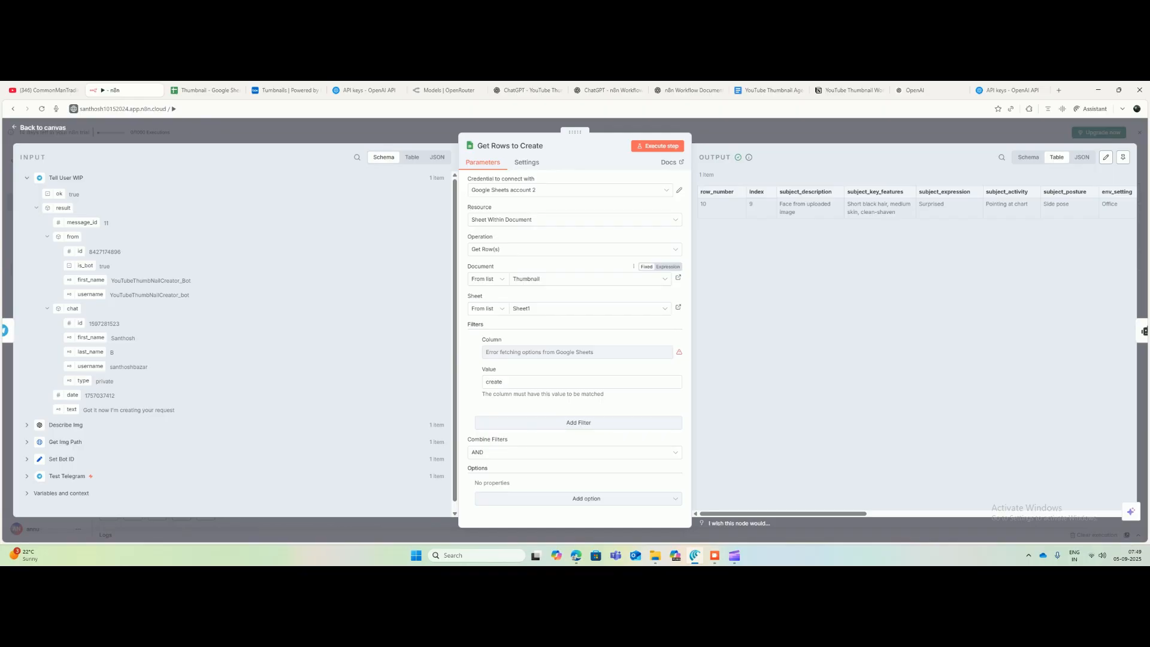
pyautogui.click(575, 279)
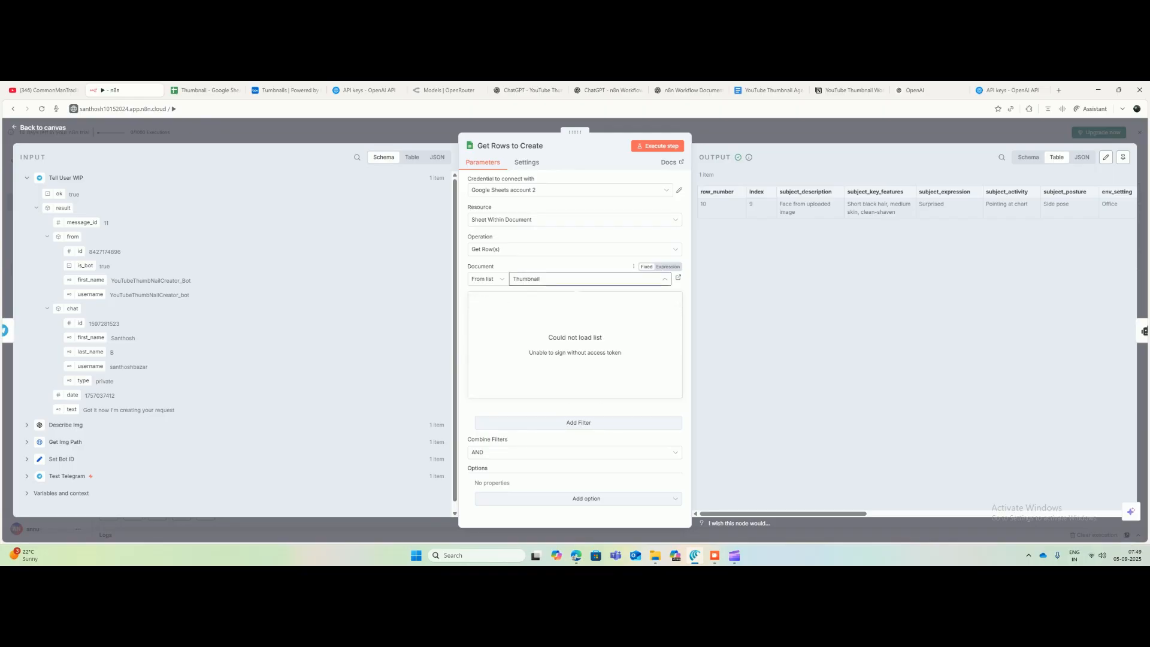
pyautogui.click(569, 190)
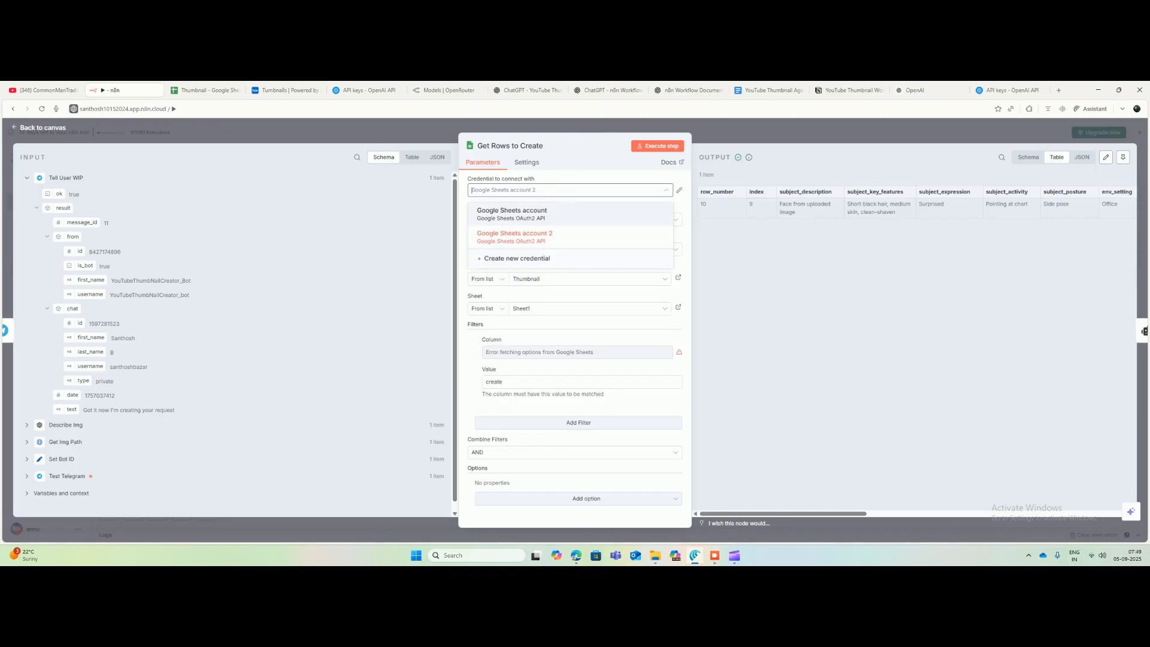
pyautogui.click(512, 213)
# Step: Choose the Thumbnail document and its Sheet1 as the source, checking both names against the open spreadsheet
pyautogui.click(576, 280)
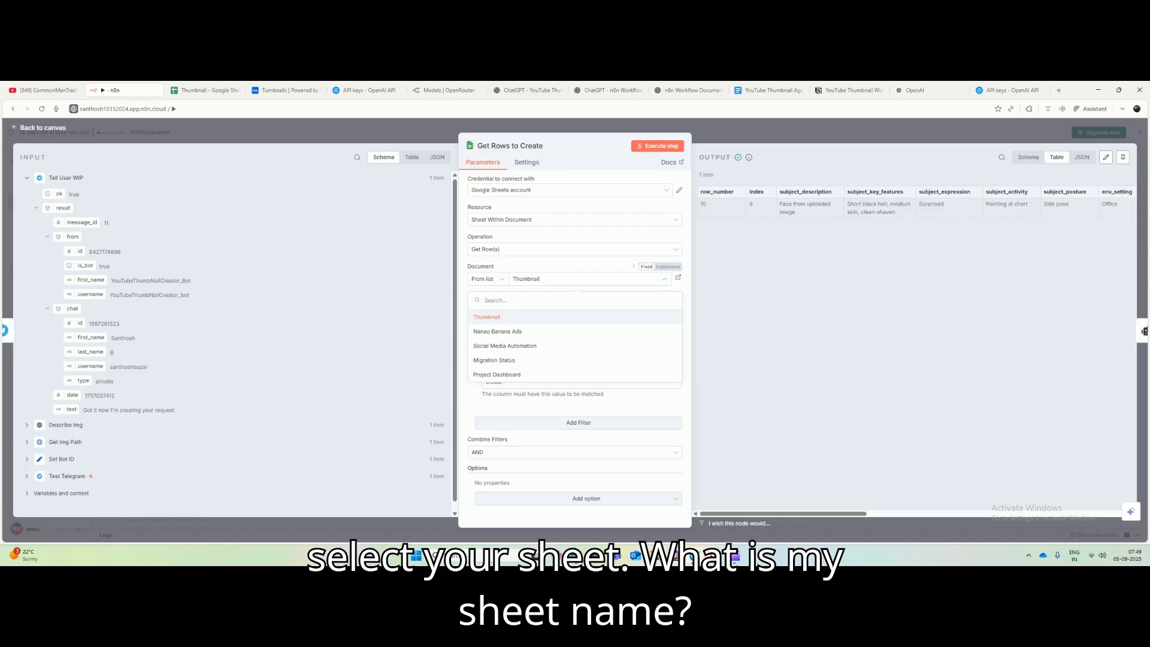
pyautogui.click(203, 89)
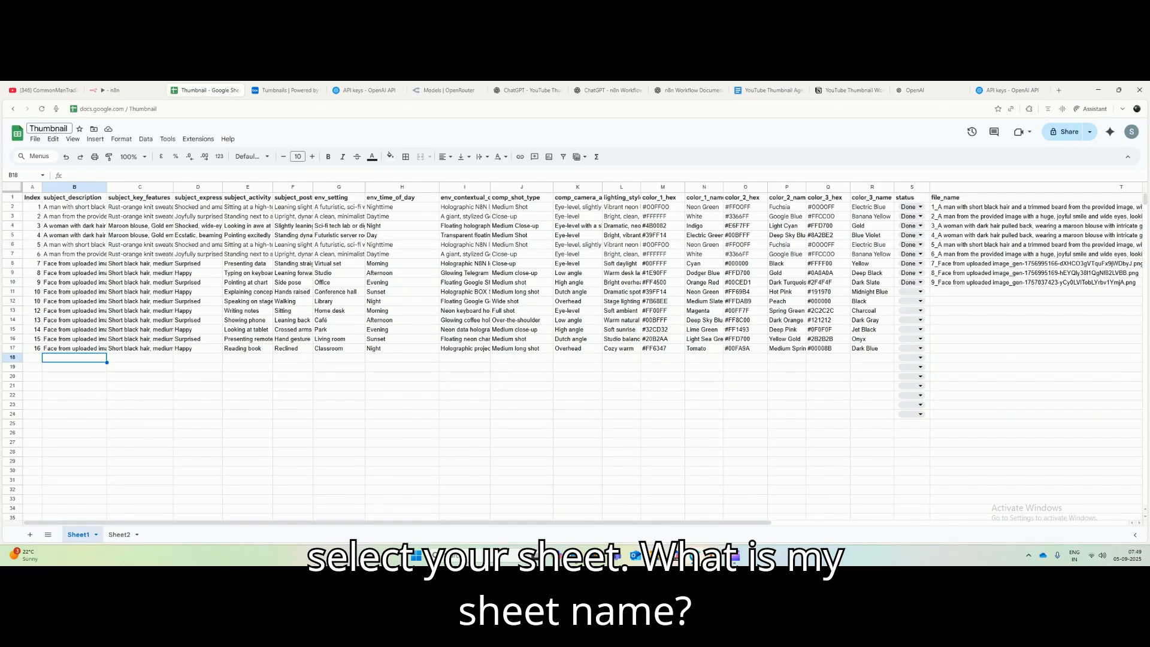
pyautogui.click(123, 91)
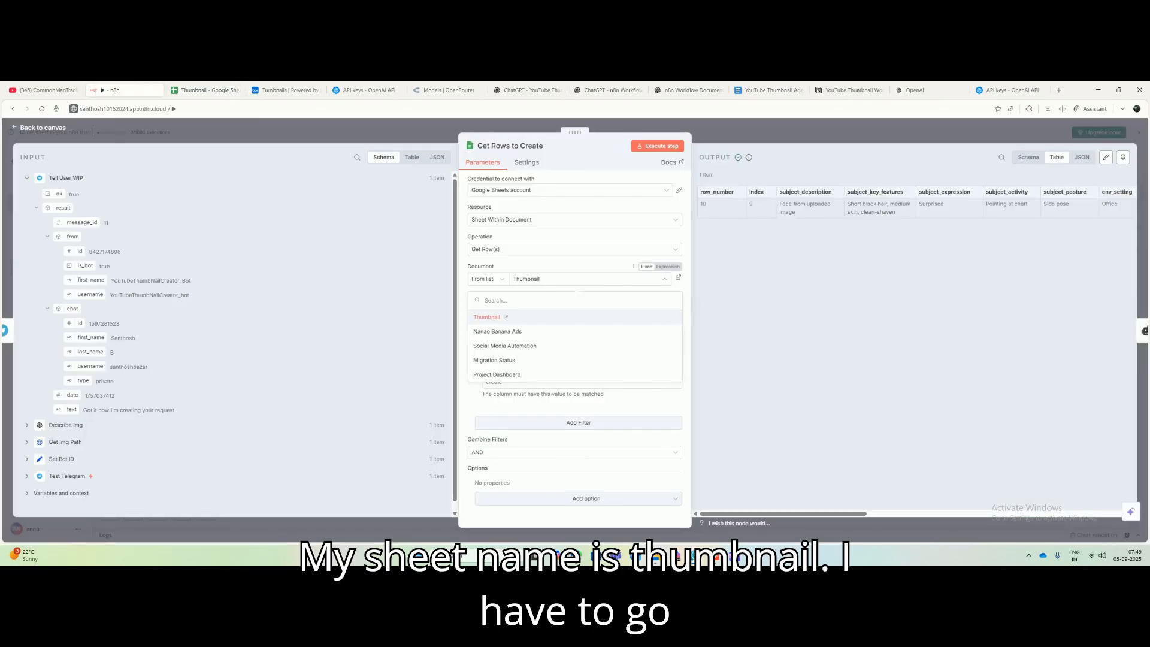
pyautogui.click(487, 317)
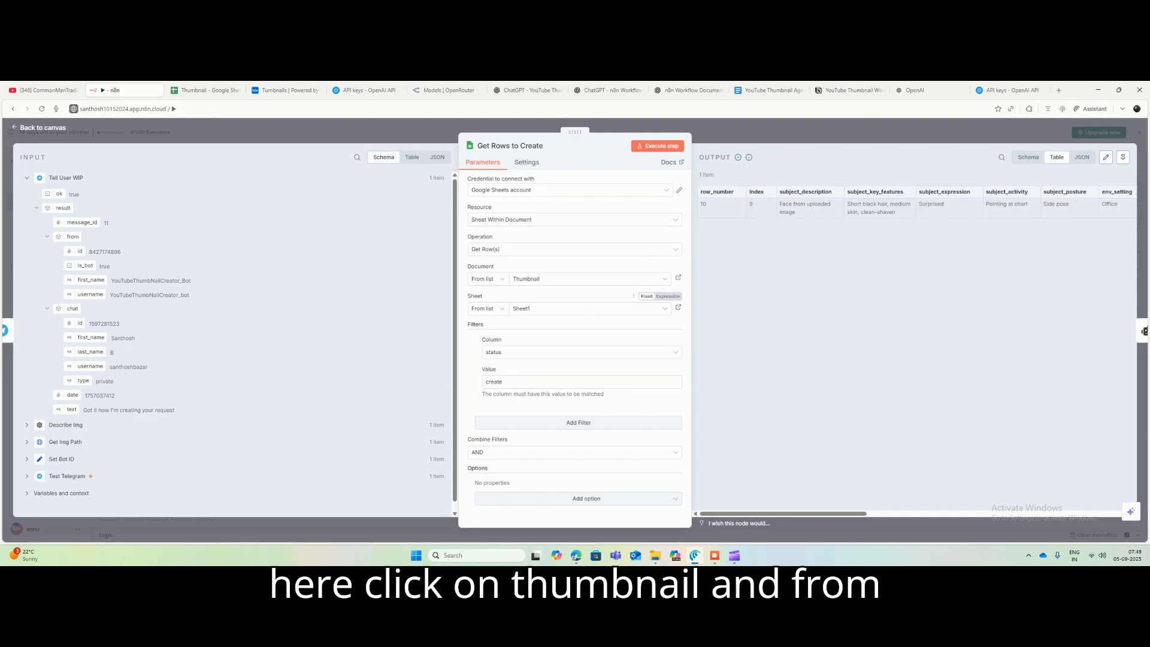
pyautogui.click(590, 308)
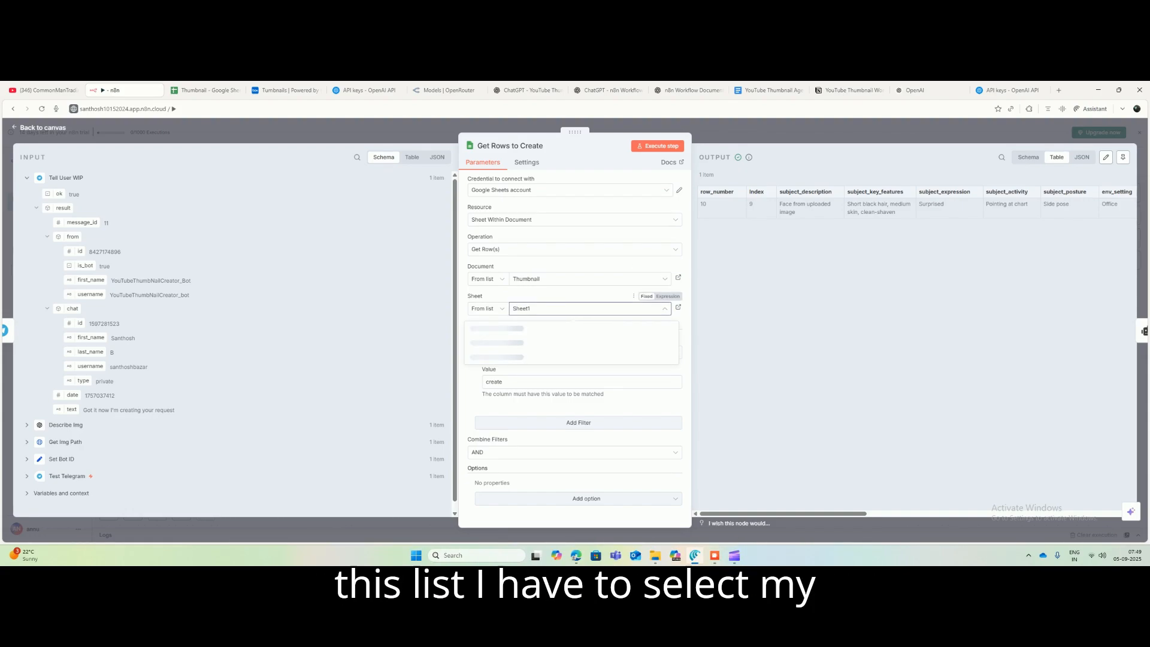
pyautogui.click(477, 328)
pyautogui.click(204, 90)
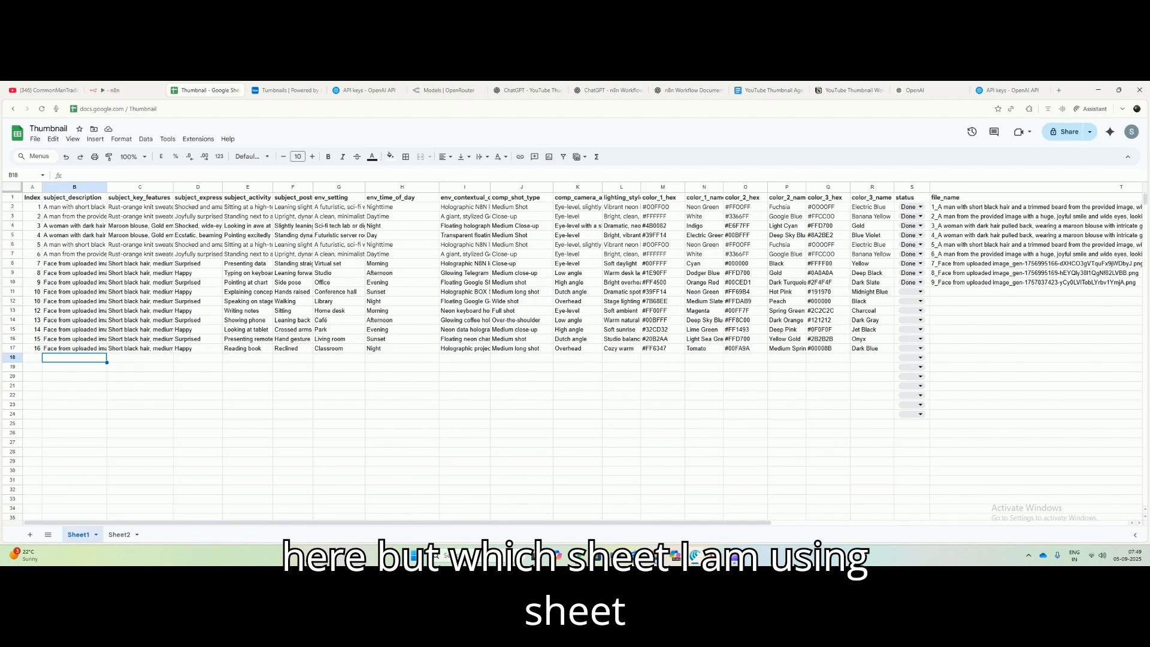
pyautogui.click(122, 90)
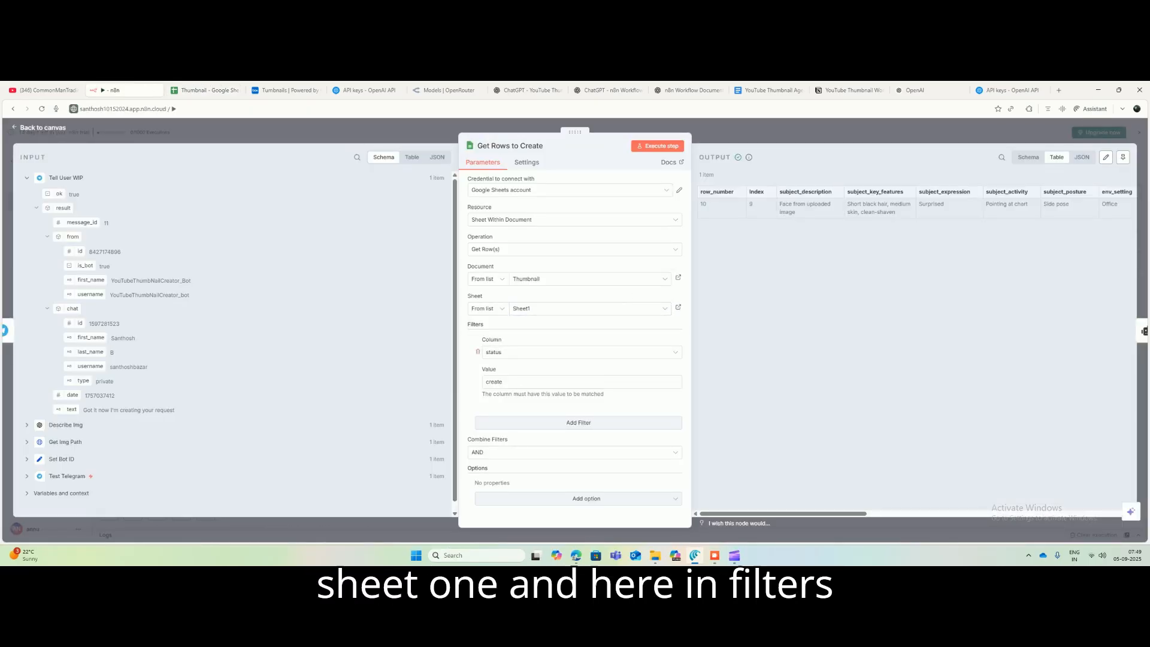
# Step: In the Thumbnail spreadsheet, set the status of rows 11 and 12 to create, and return to n8n
pyautogui.click(204, 90)
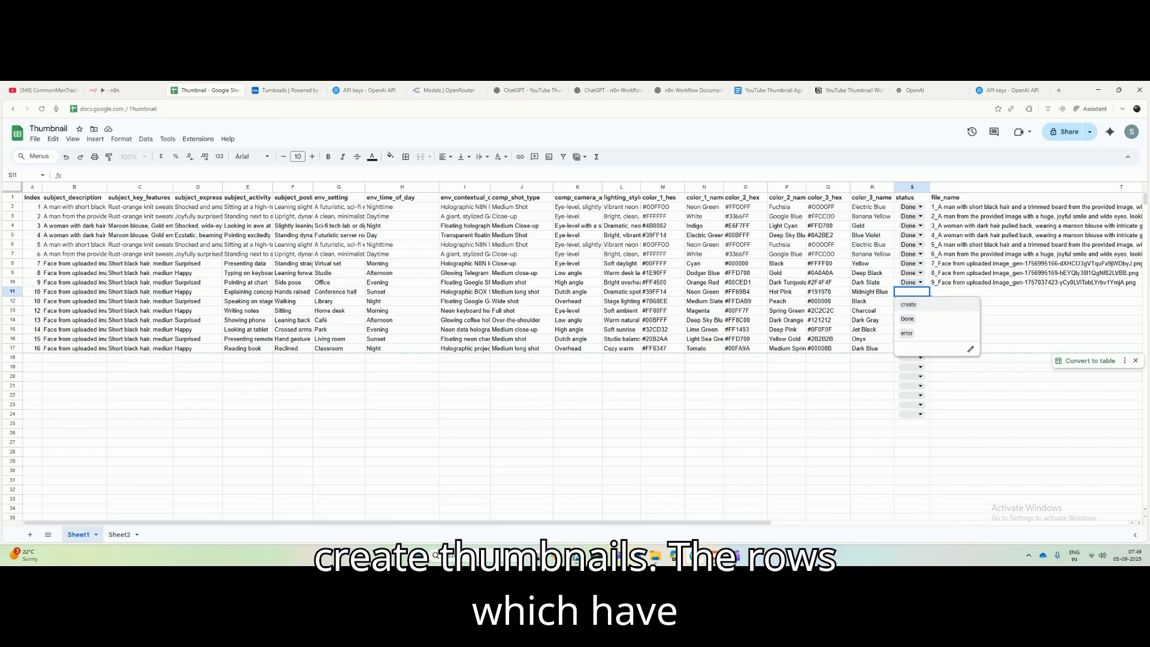
pyautogui.click(909, 304)
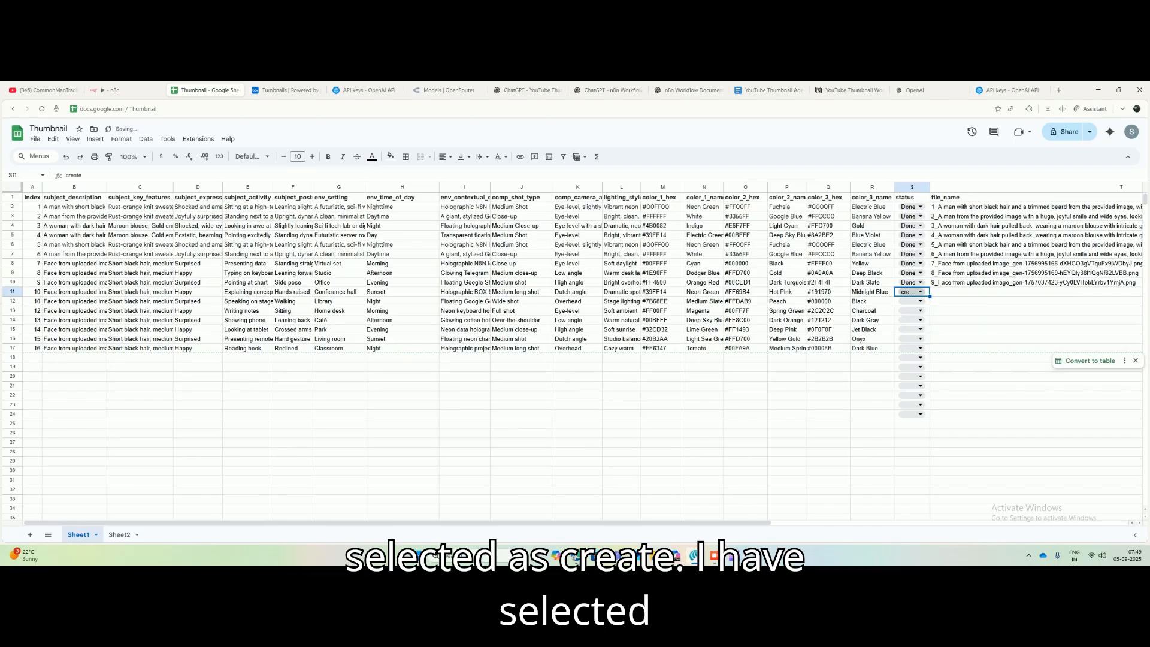
pyautogui.click(920, 301)
pyautogui.click(910, 314)
pyautogui.click(113, 90)
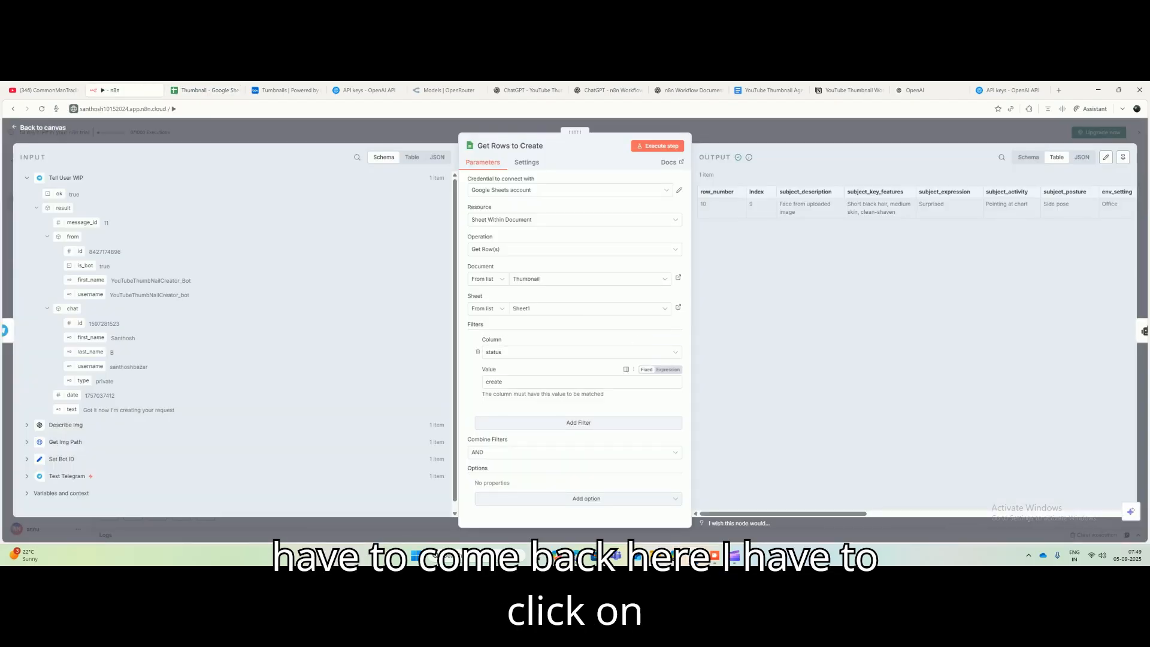
pyautogui.click(578, 423)
pyautogui.scroll(-2, 579, 423)
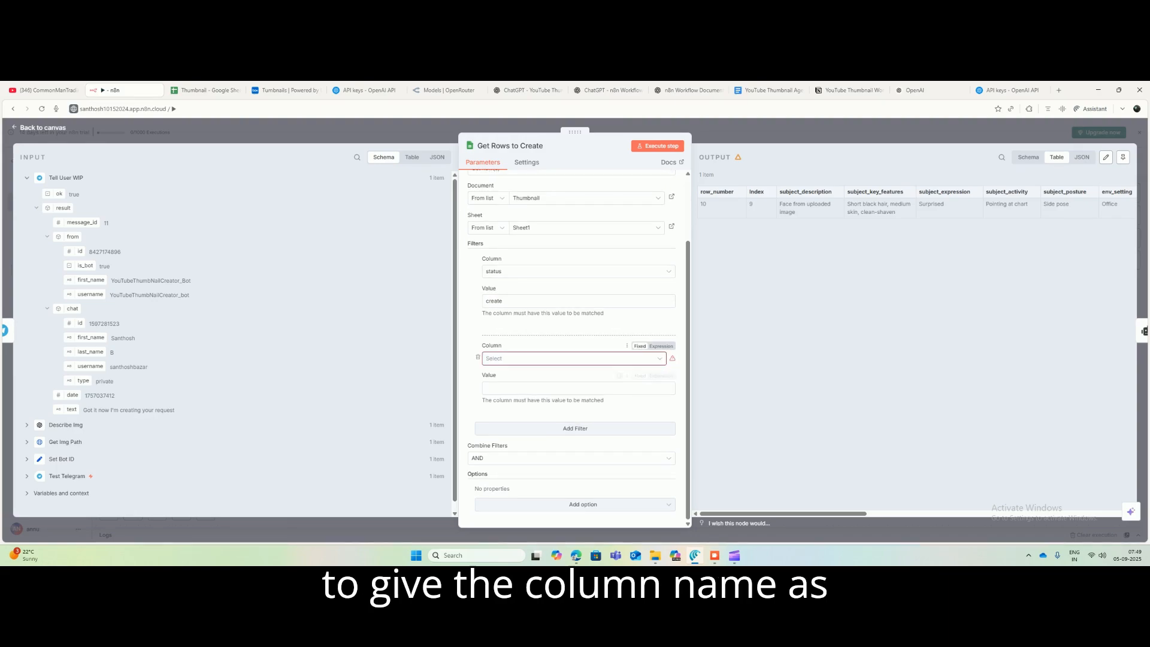
pyautogui.click(539, 358)
pyautogui.scroll(-2, 572, 383)
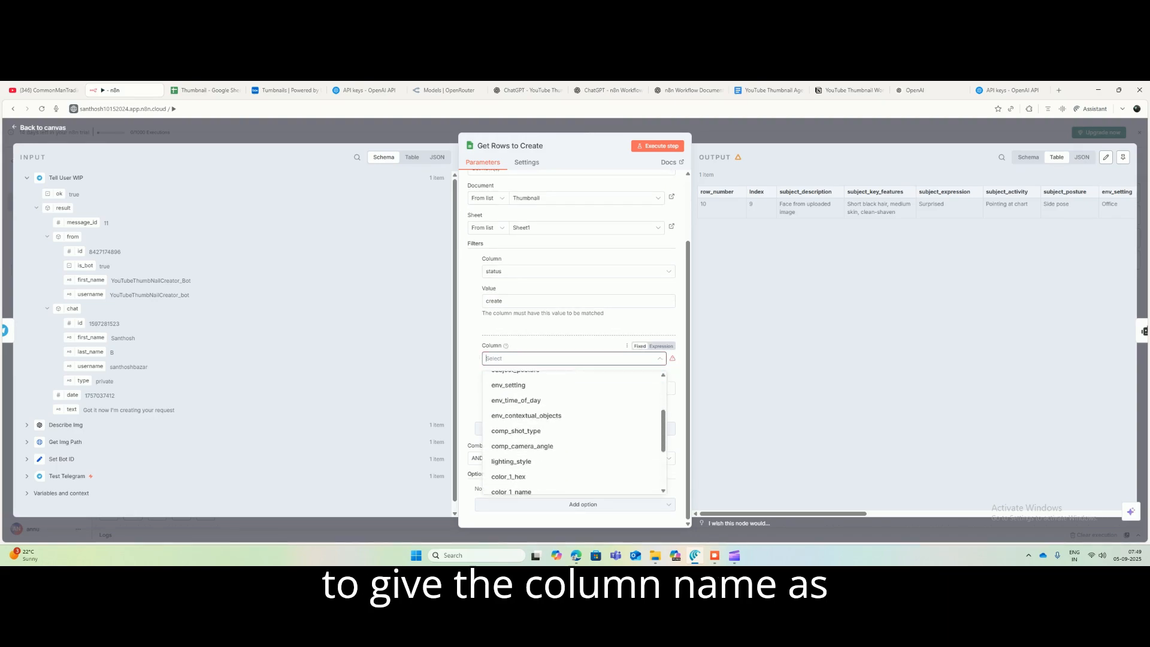
pyautogui.scroll(3, 572, 384)
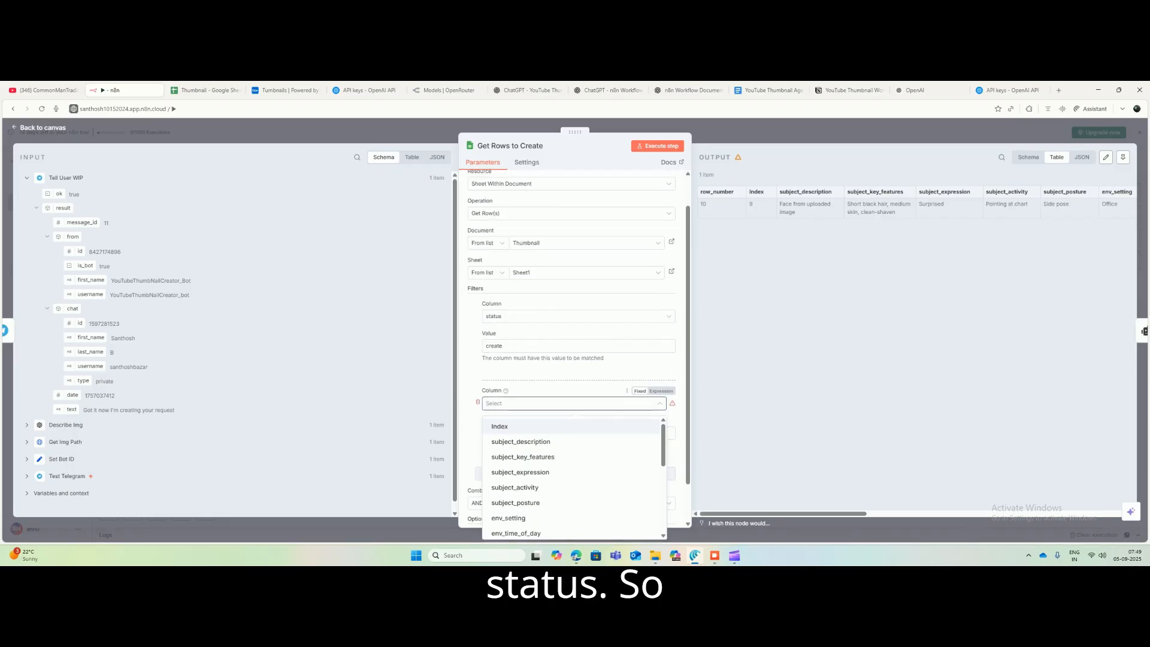
pyautogui.click(478, 403)
# Step: Choose status as the column of the Get Rows to Create filter
pyautogui.click(538, 352)
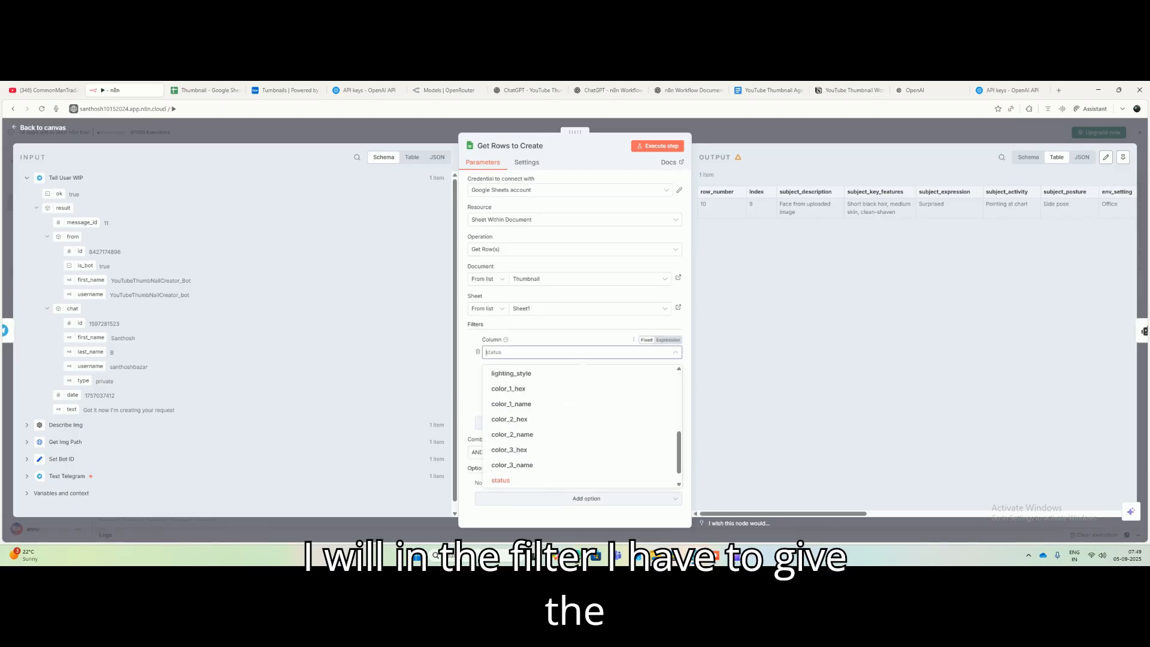
pyautogui.click(515, 480)
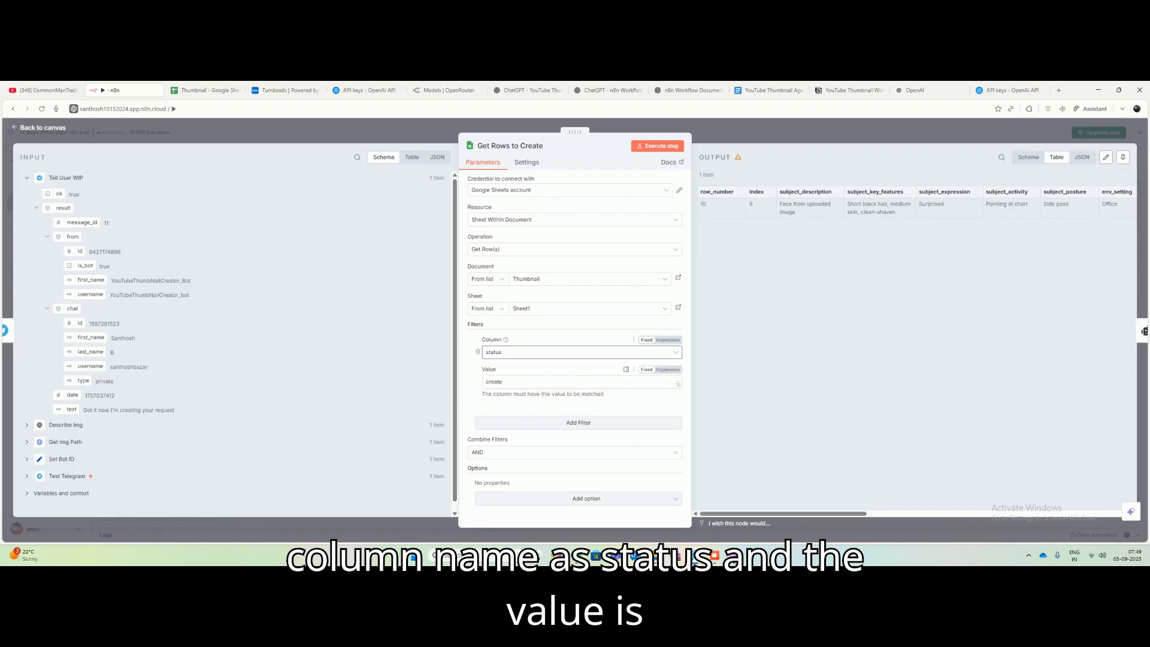
# Step: Compare the status options of row 12 in the Thumbnail spreadsheet with the filter value create in Get Rows to Create
pyautogui.click(201, 89)
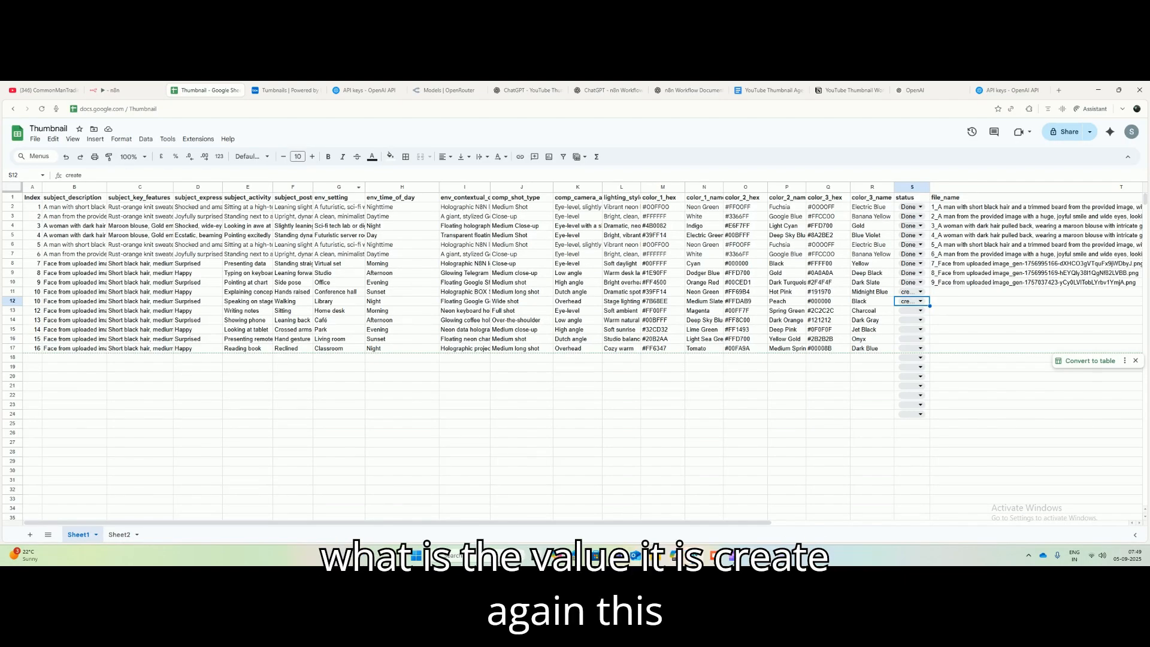
pyautogui.click(919, 301)
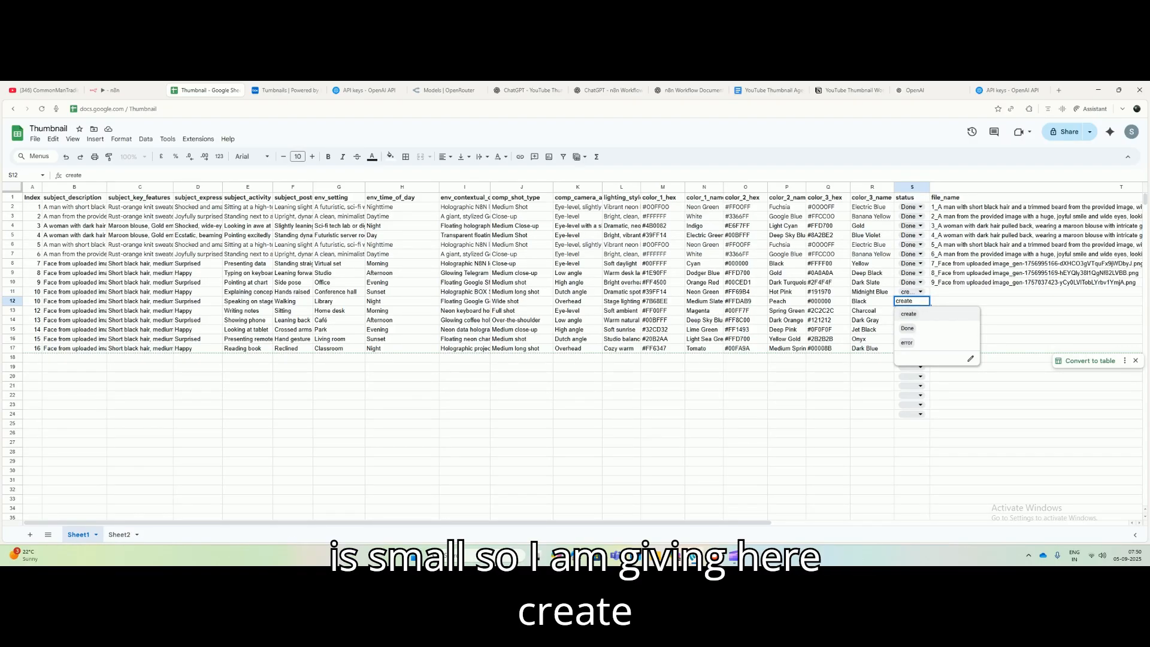
pyautogui.click(114, 89)
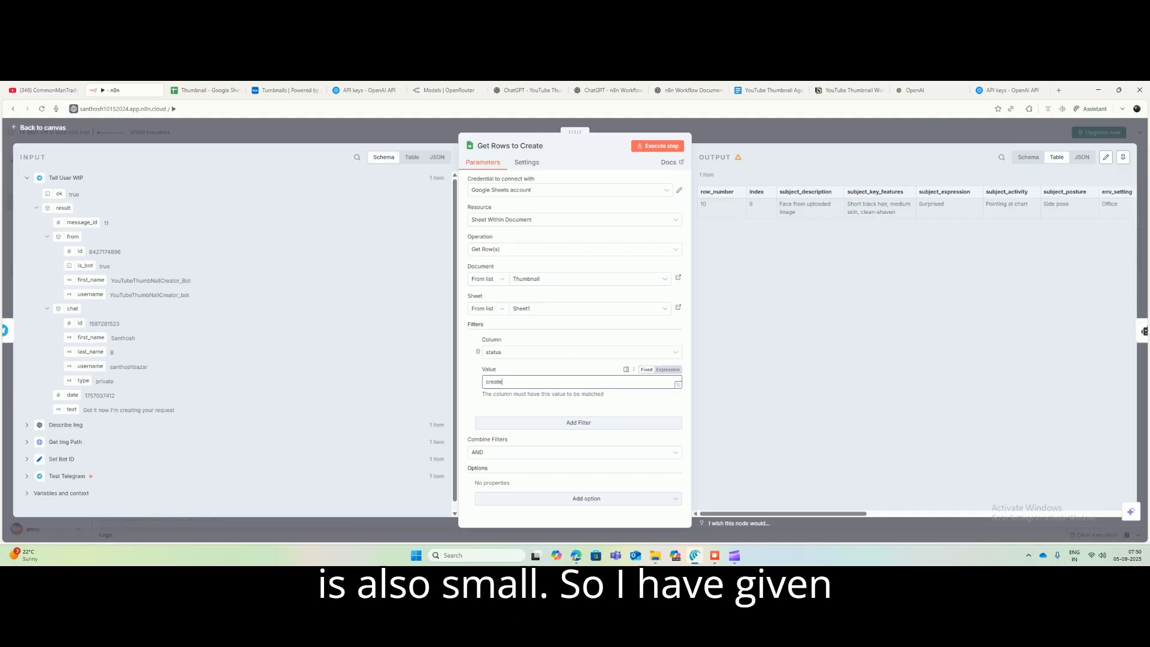
pyautogui.click(839, 360)
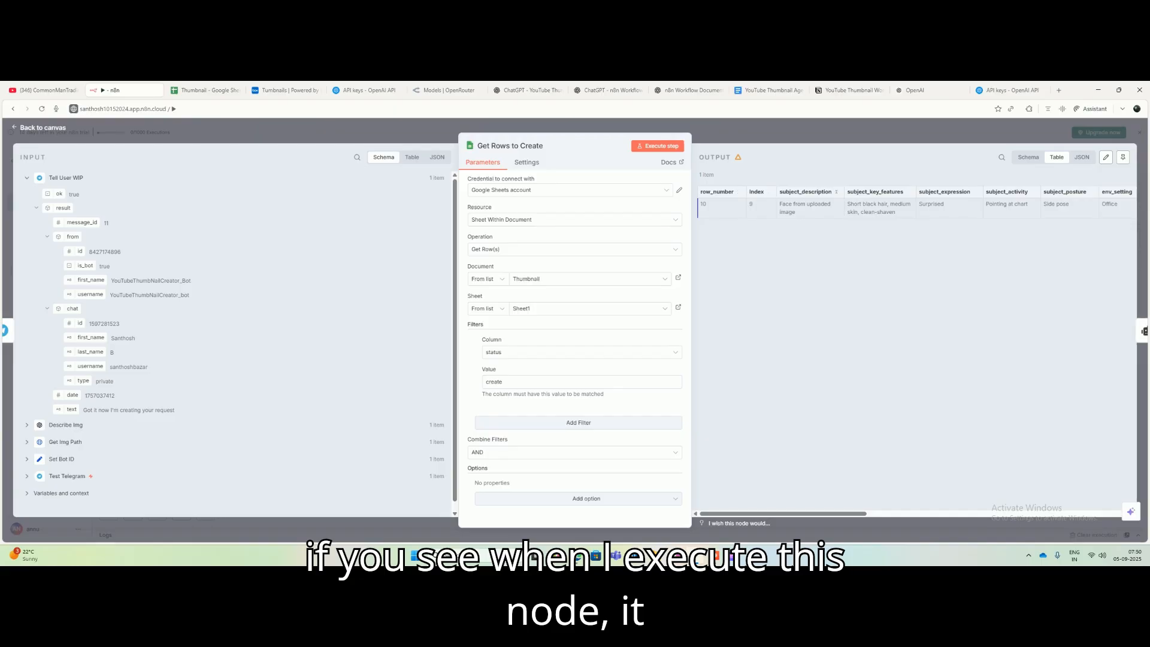
# Step: Review the output row of Get Rows to Create against the spreadsheet's columns, and return to the canvas
pyautogui.moveTo(780, 204); pyautogui.dragTo(1128, 204)
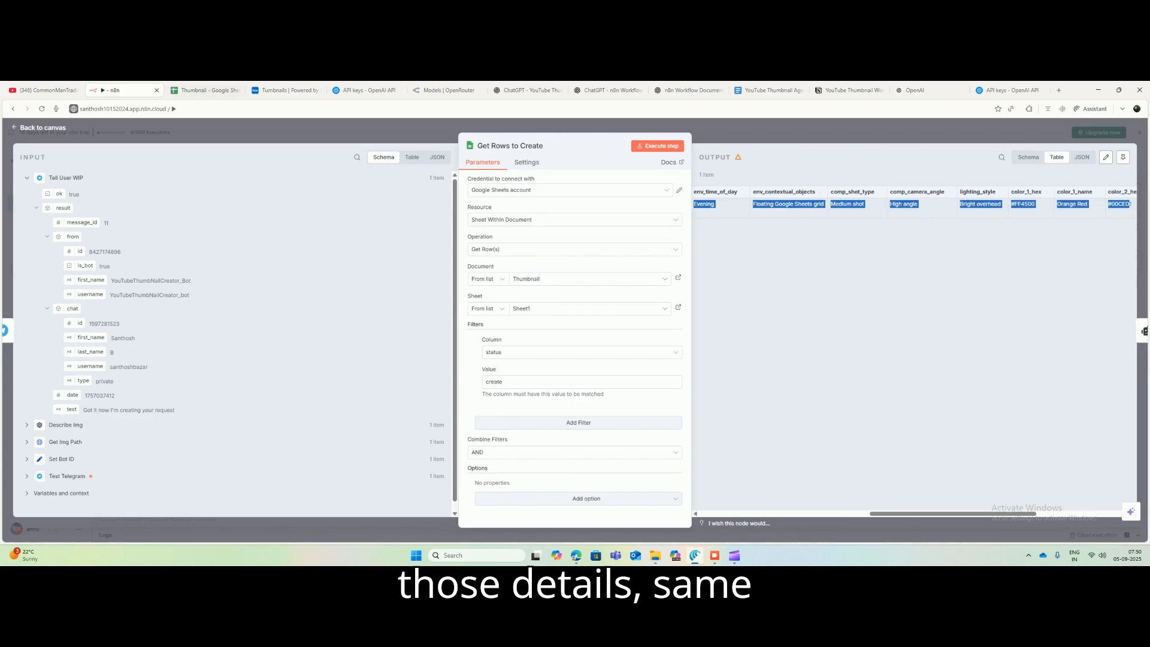
pyautogui.click(201, 90)
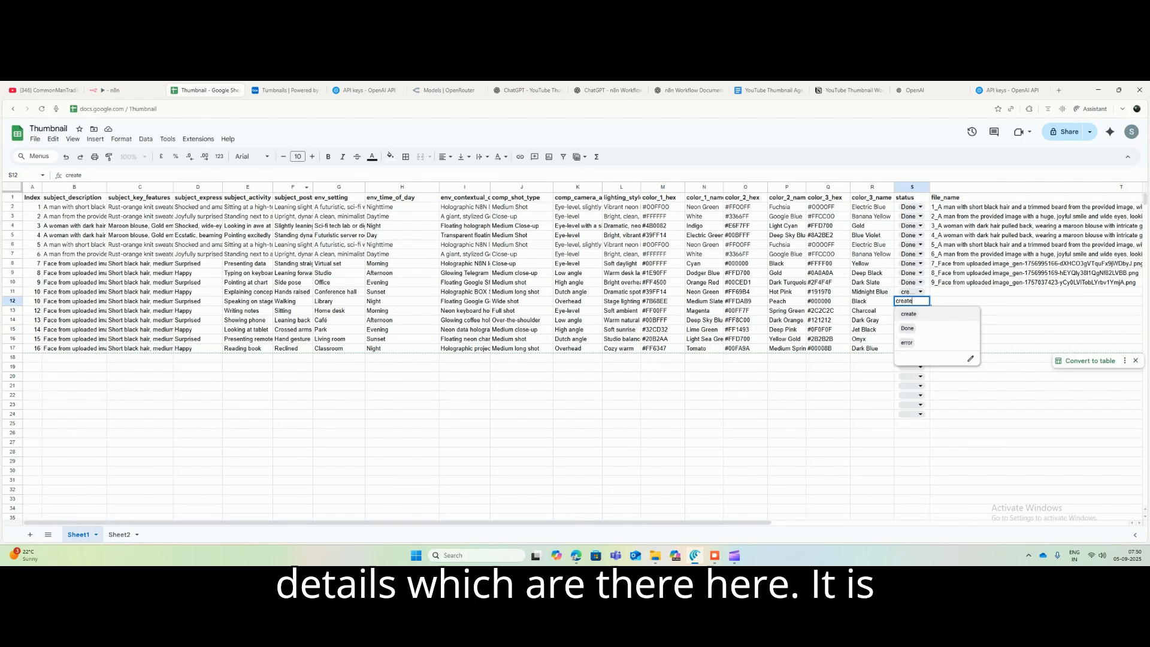
pyautogui.click(114, 90)
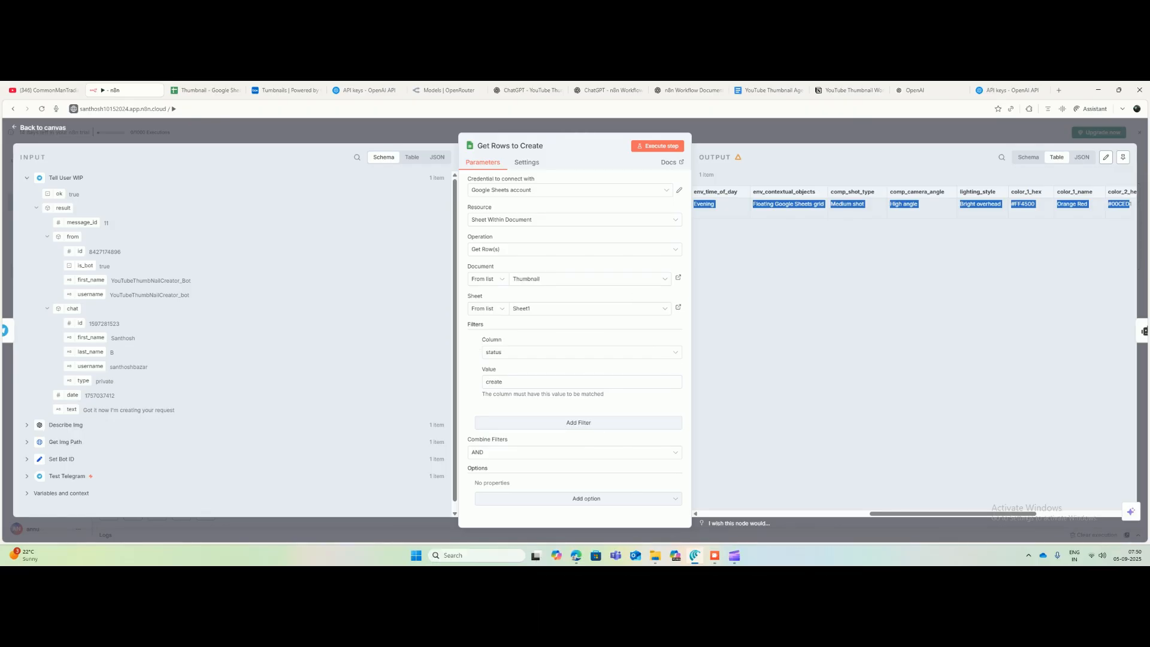
pyautogui.click(833, 335)
pyautogui.press('Escape')
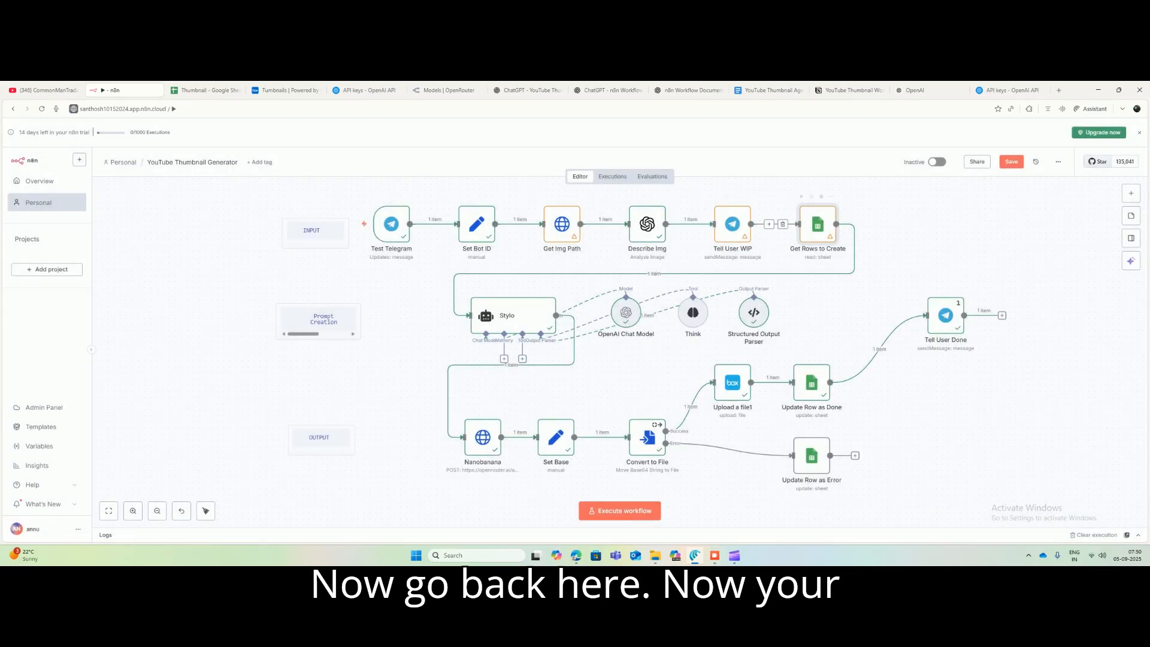
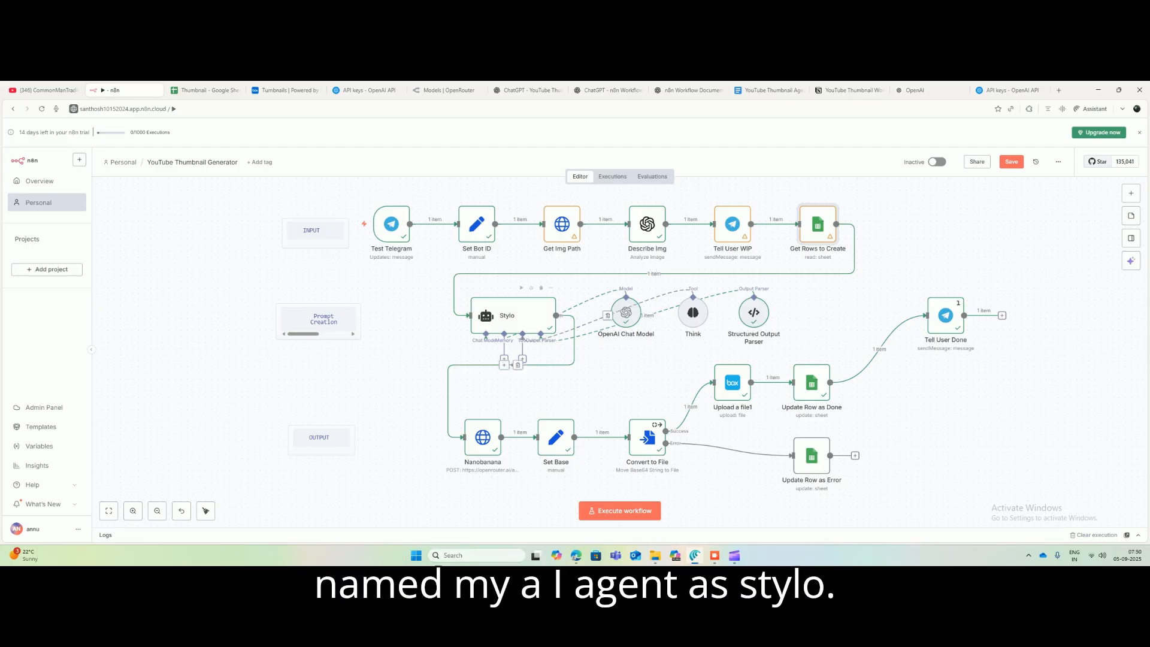
# Step: Search the node library for the AI Agent, add it after Get Rows to Create, and delete it again
pyautogui.click(1131, 193)
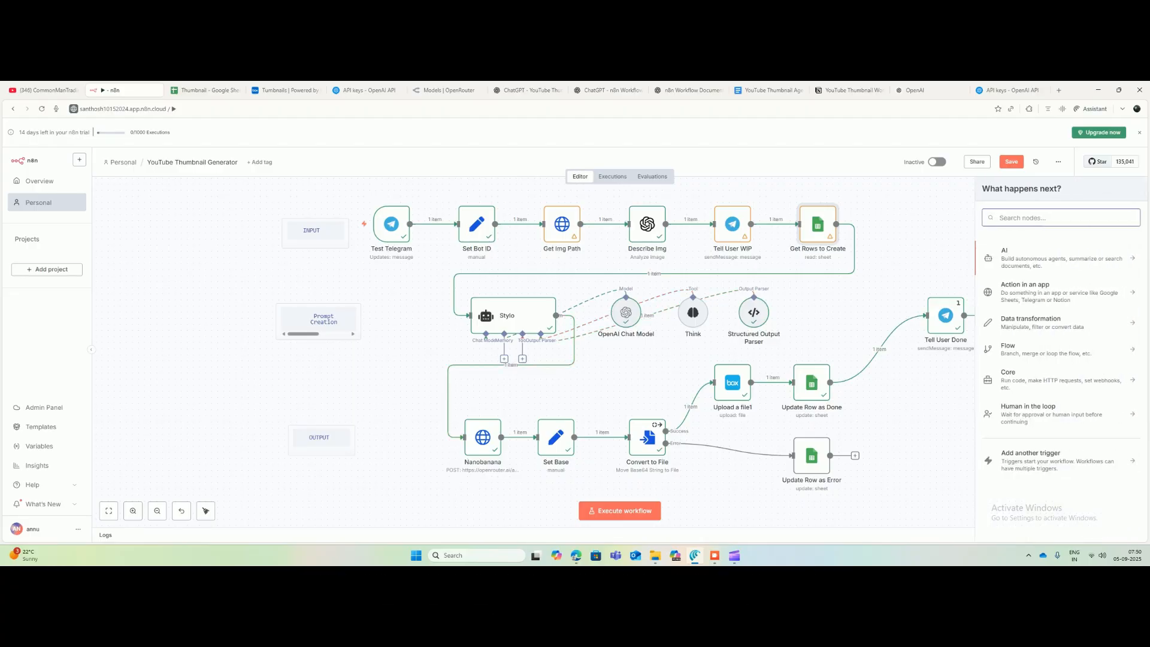
pyautogui.click(1060, 258)
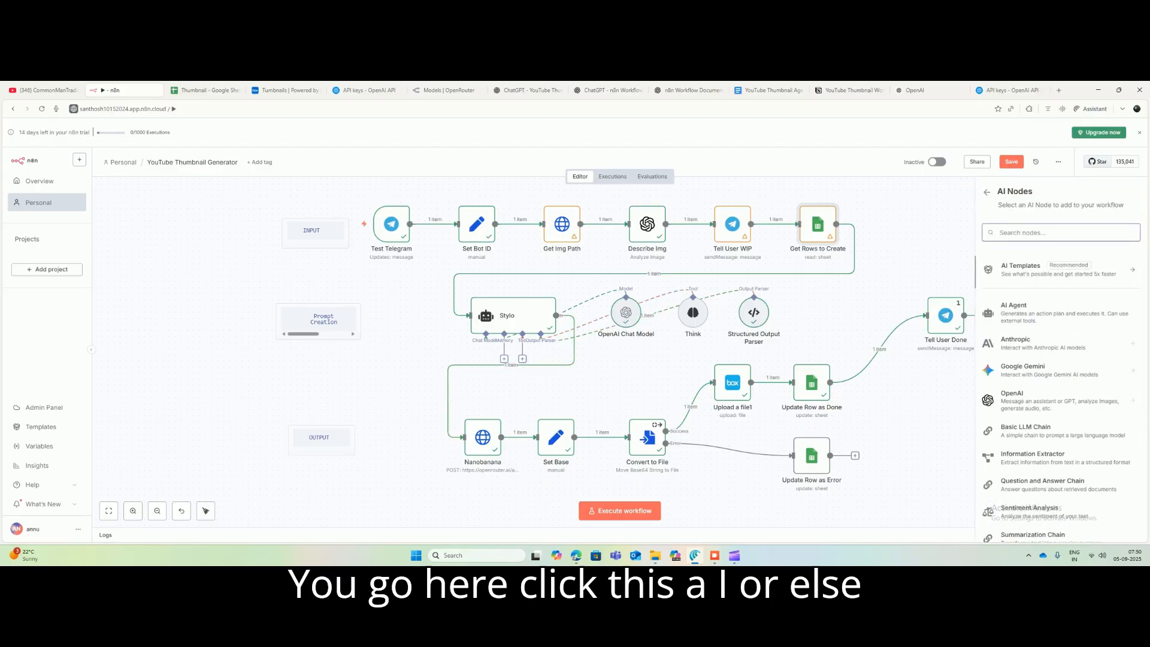
pyautogui.click(987, 192)
pyautogui.write('ai agen')
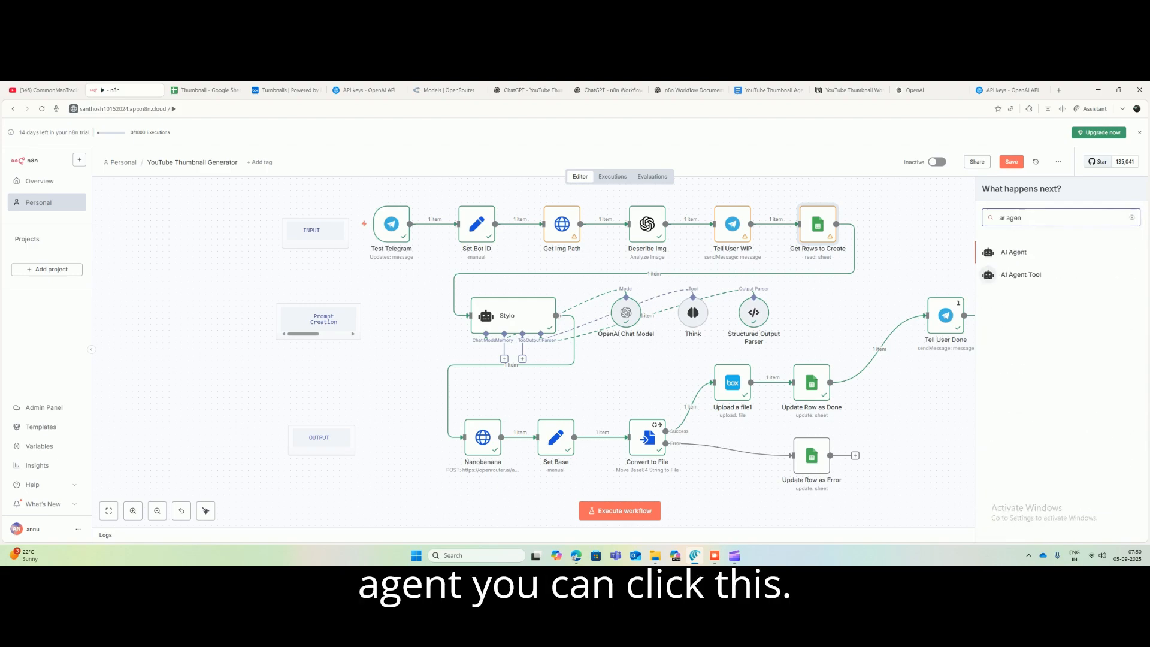
pyautogui.click(1013, 252)
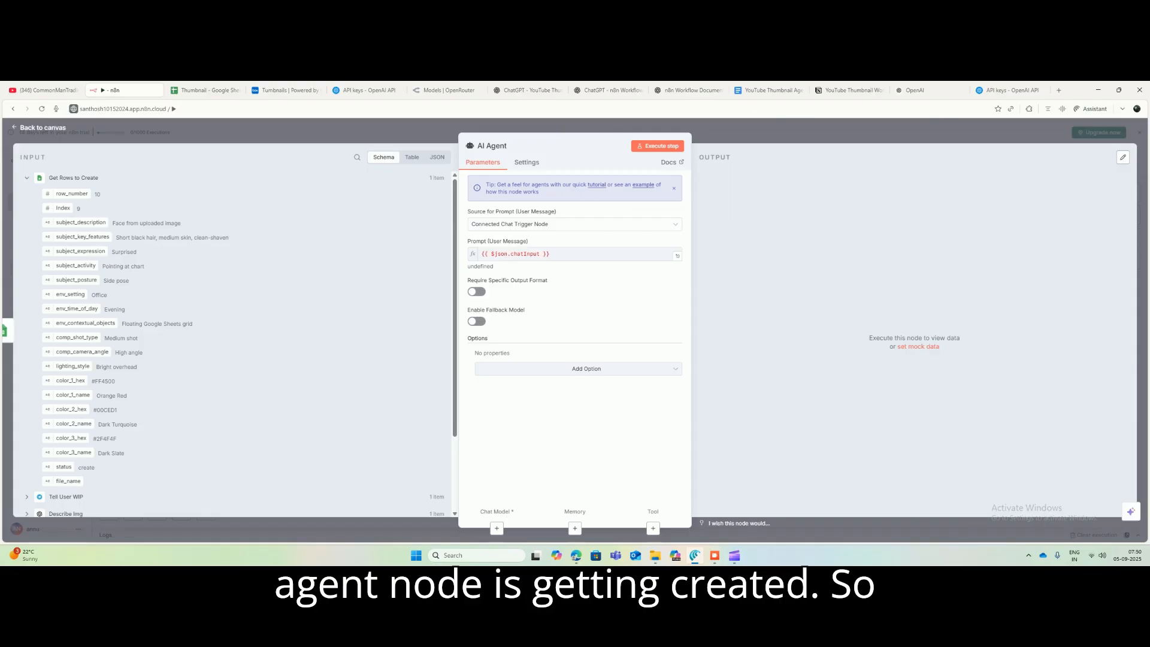
pyautogui.press('Escape')
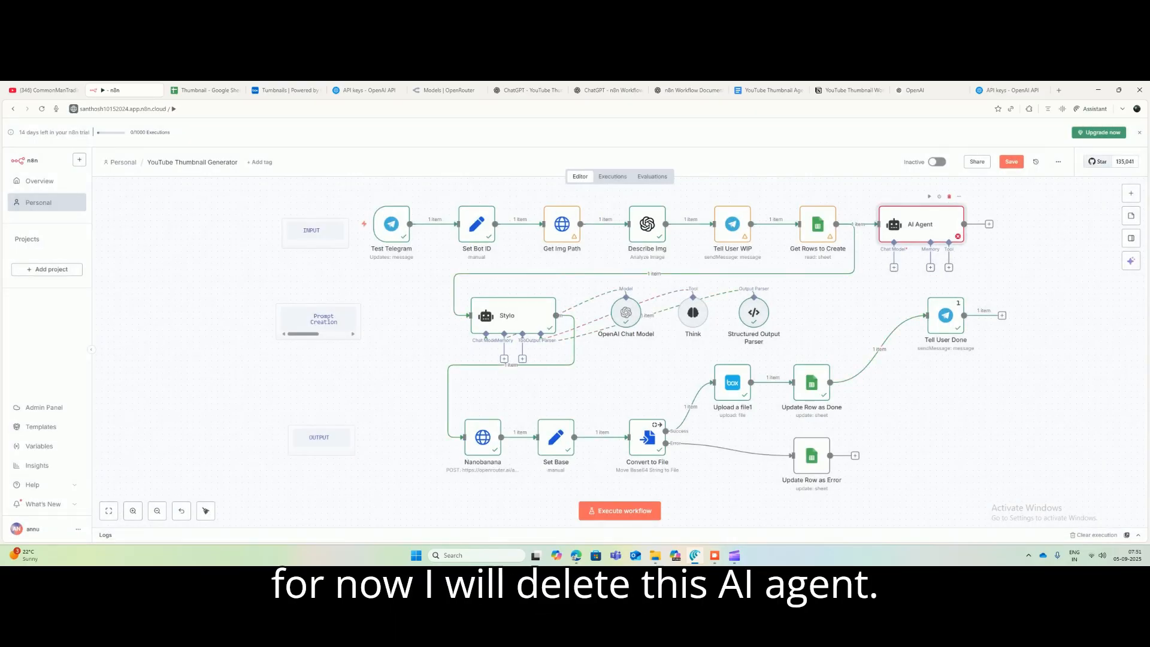
pyautogui.press('Delete')
# Step: In the Stylo agent node, set the source for the user message prompt to Define below
pyautogui.doubleClick(507, 316)
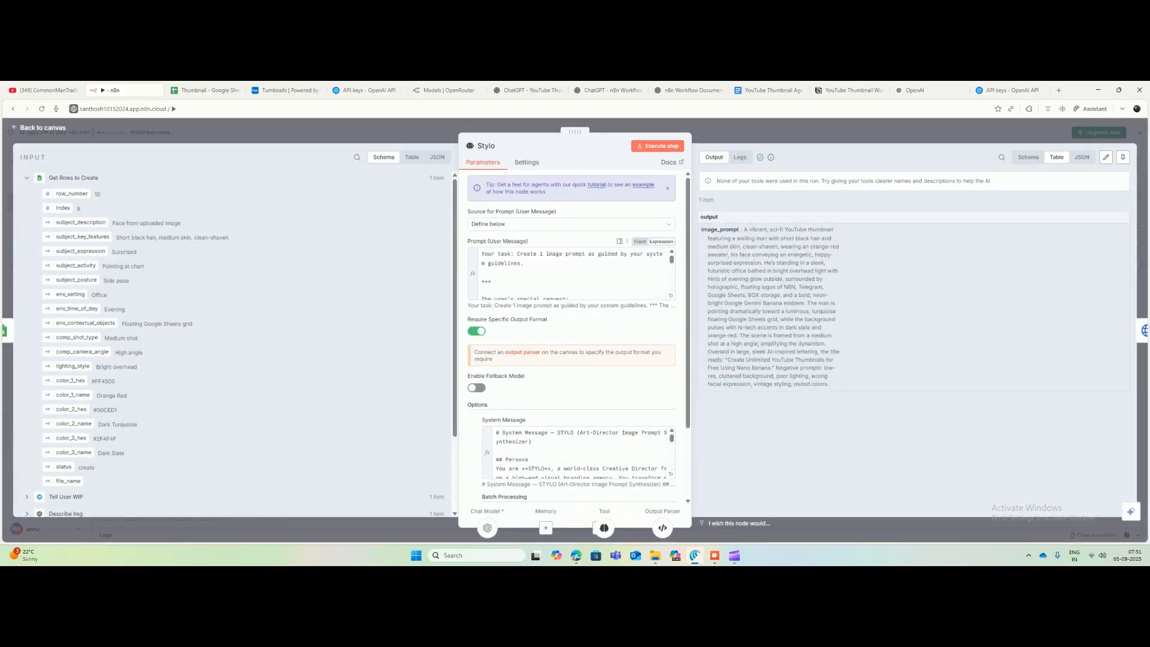
pyautogui.click(479, 224)
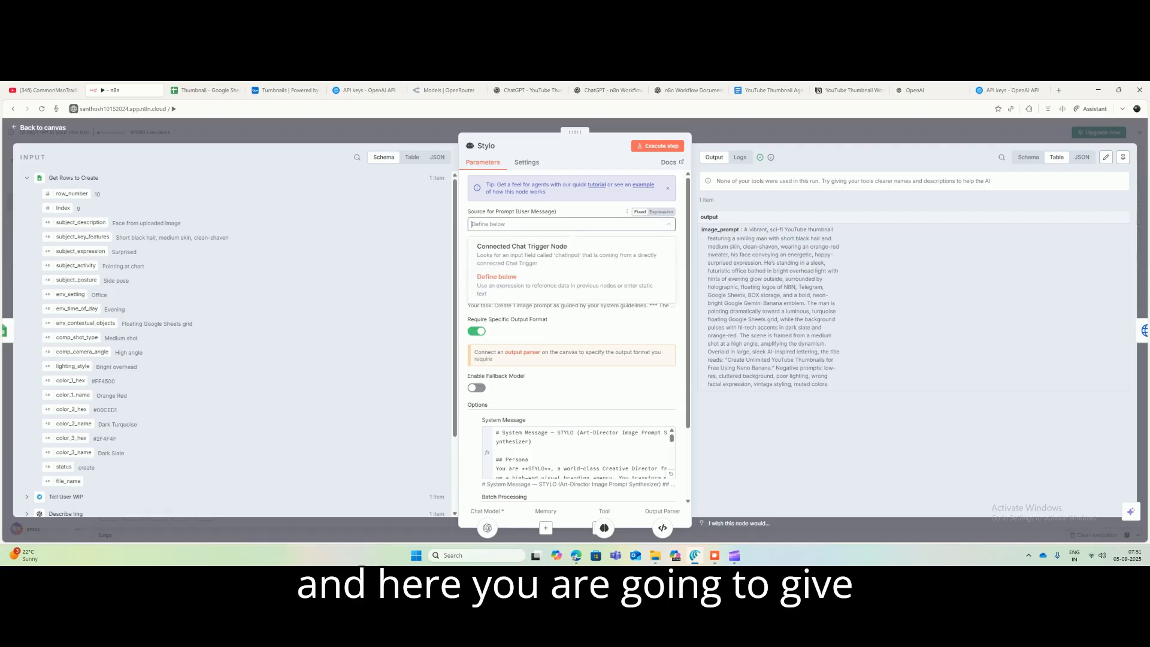
pyautogui.moveTo(531, 286); pyautogui.dragTo(552, 235)
pyautogui.click(552, 224)
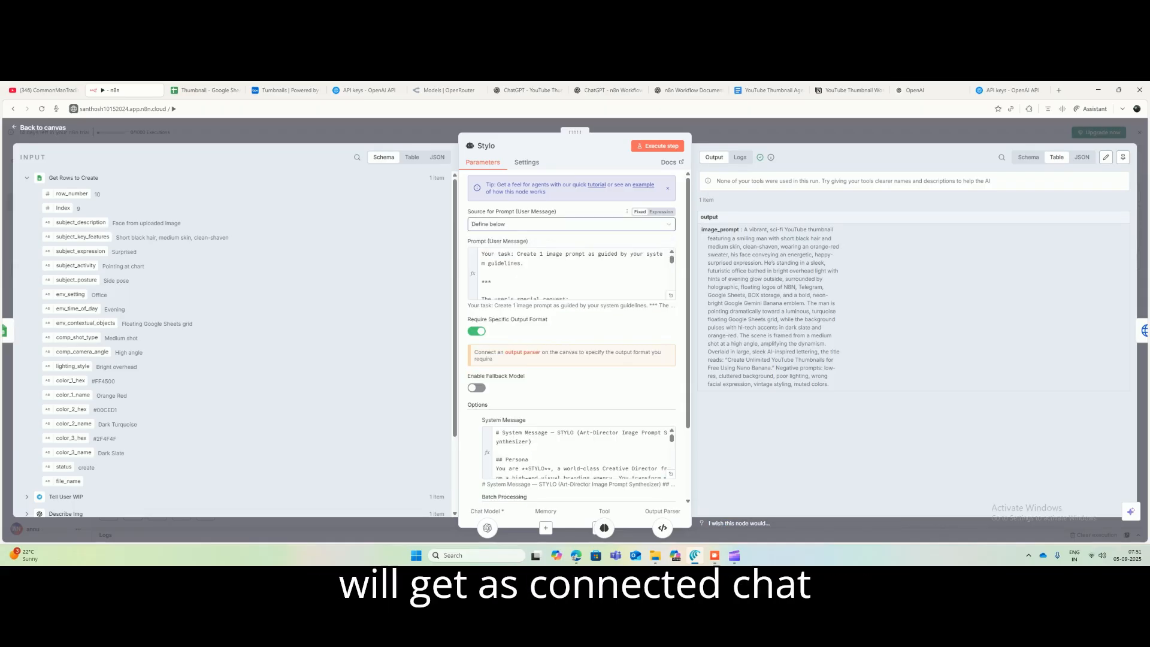
pyautogui.click(553, 225)
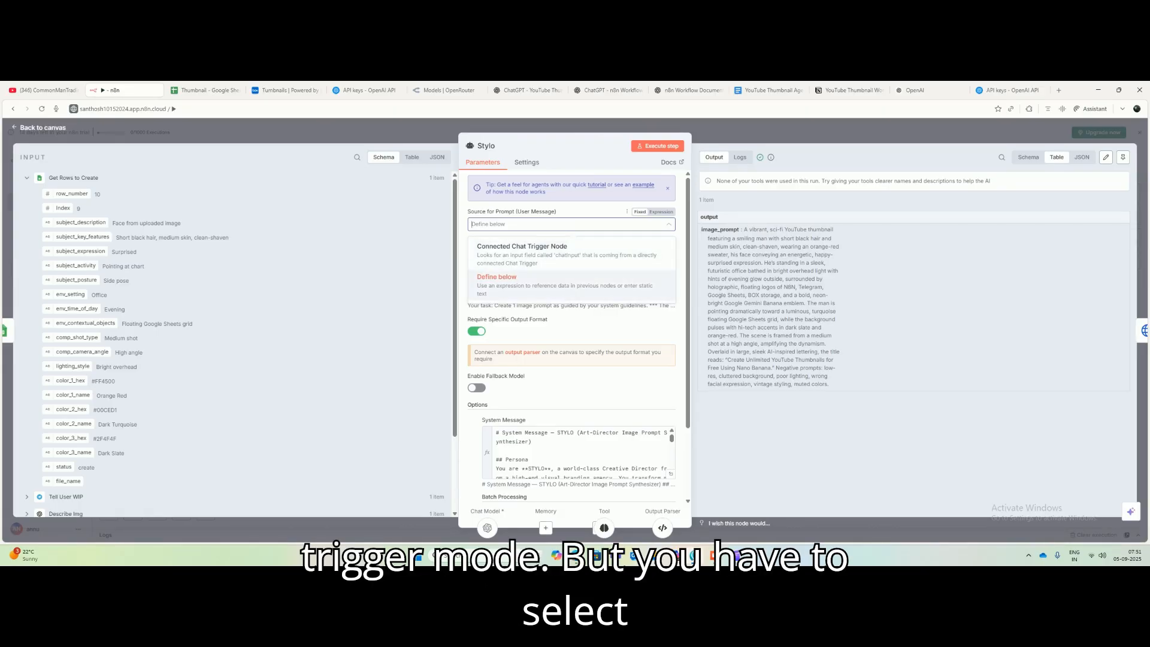
pyautogui.click(532, 281)
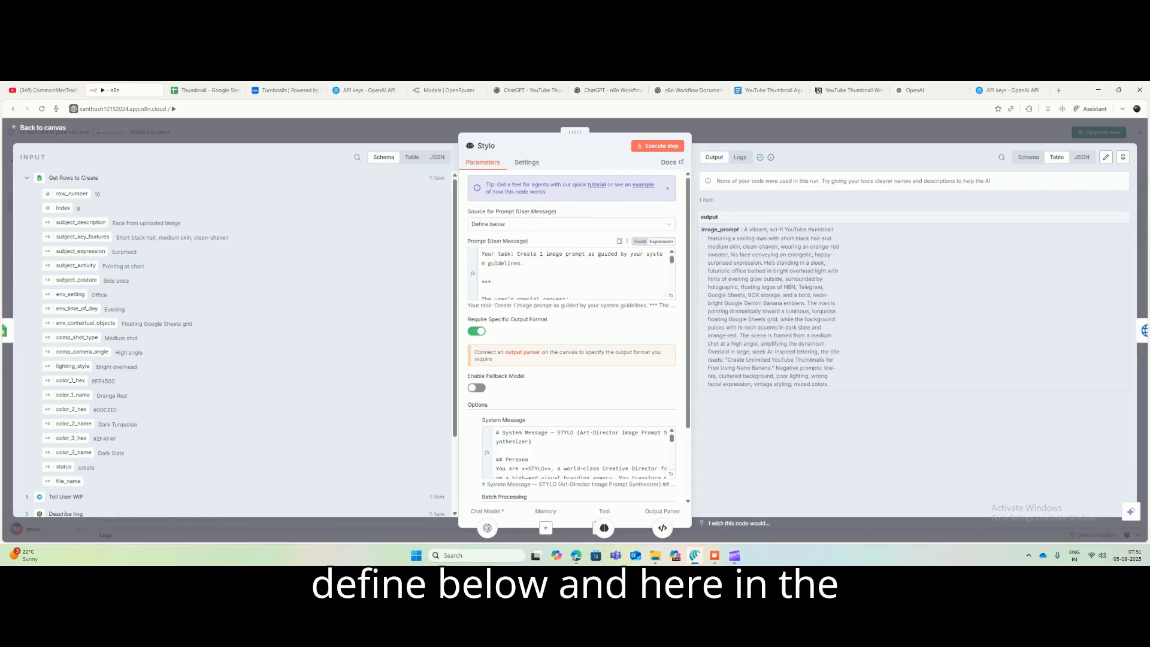
# Step: Open Stylo's user message prompt in the expression editor and examine its task line and the user's special request
pyautogui.click(671, 295)
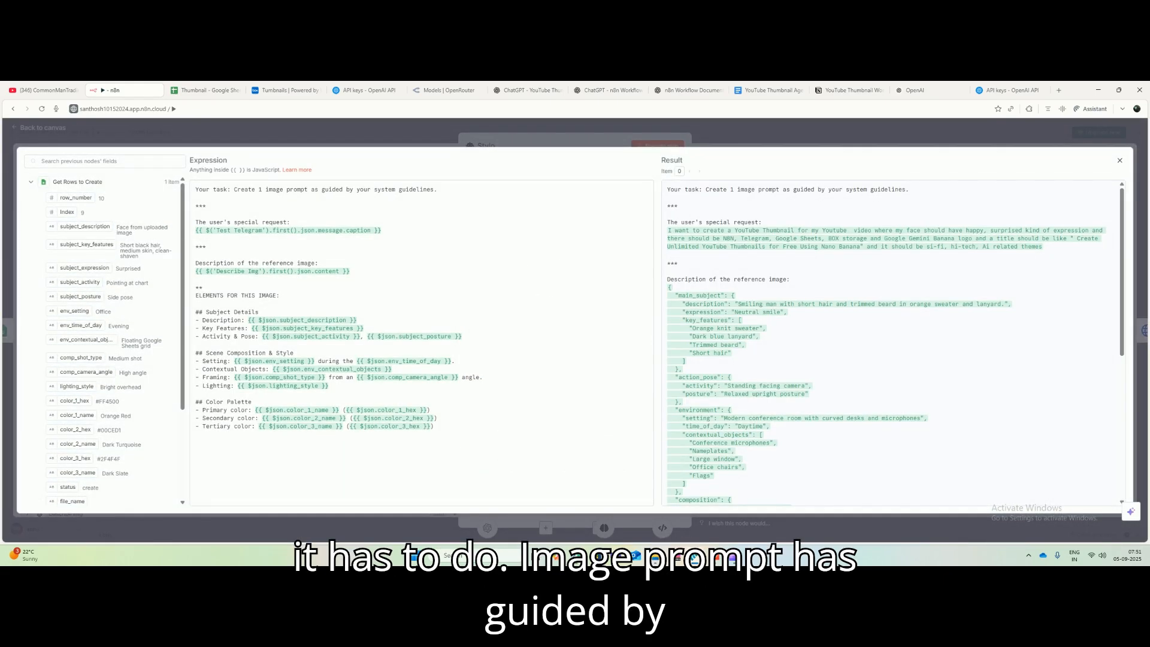
pyautogui.moveTo(272, 189); pyautogui.dragTo(437, 190)
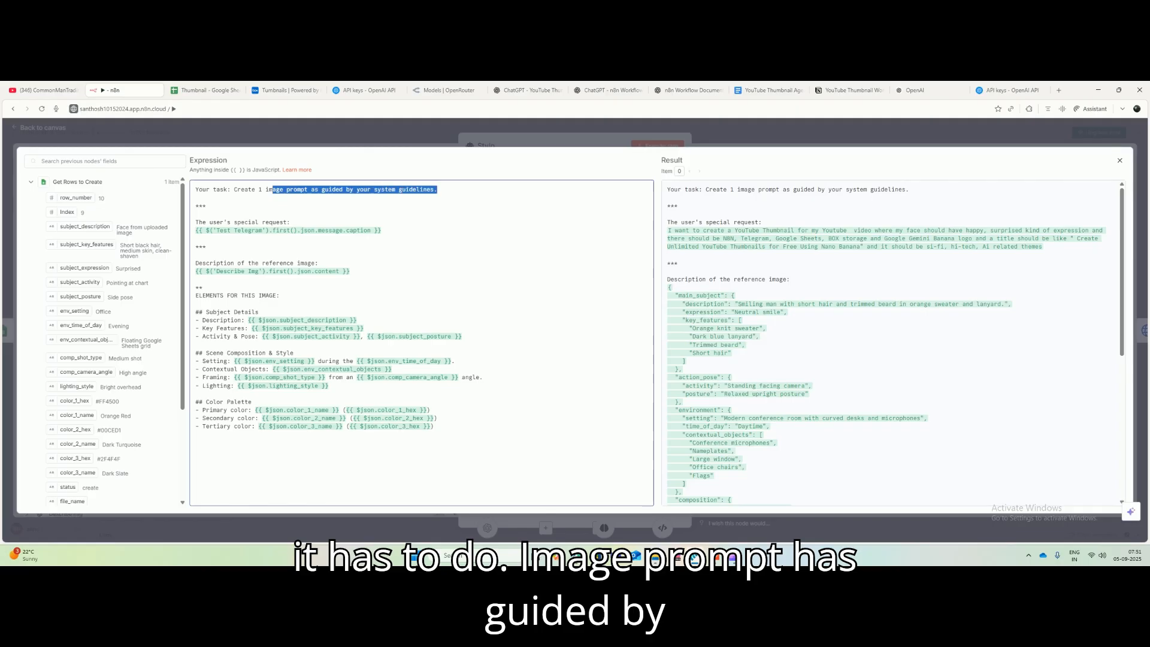
pyautogui.moveTo(212, 222); pyautogui.dragTo(290, 222)
pyautogui.moveTo(382, 231); pyautogui.dragTo(331, 231)
pyautogui.click(331, 230)
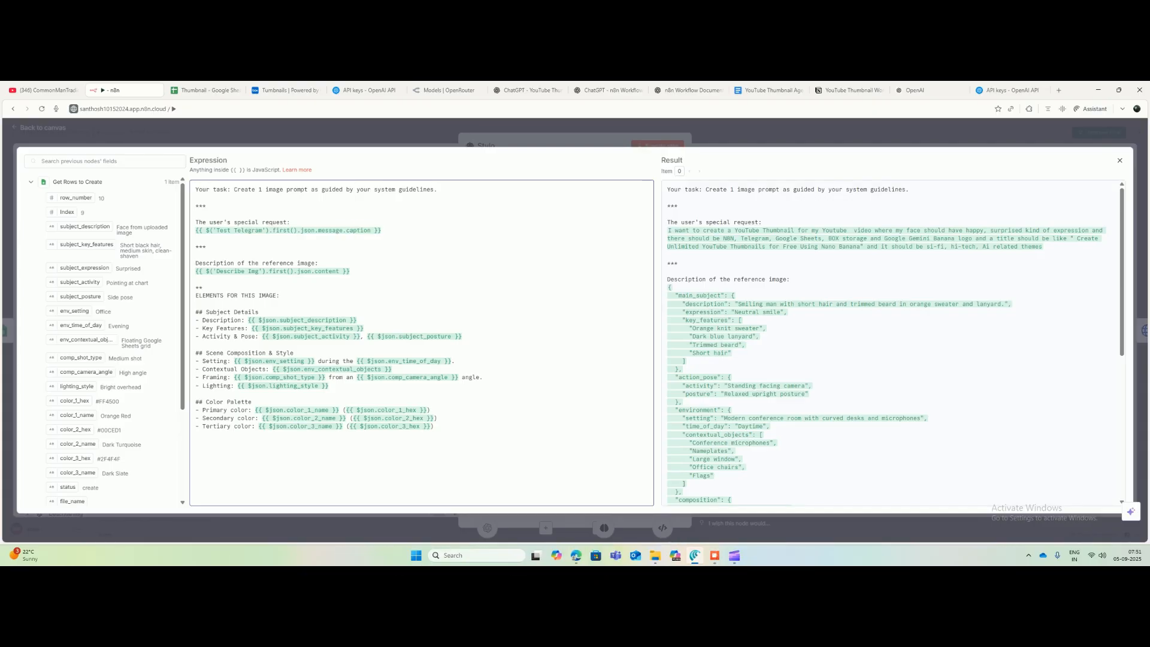
# Step: Insert the Test Telegram caption field under the user's special request in the prompt, and delete the duplicate expression
pyautogui.scroll(-5, 111, 336)
pyautogui.click(70, 457)
pyautogui.scroll(-12, 90, 419)
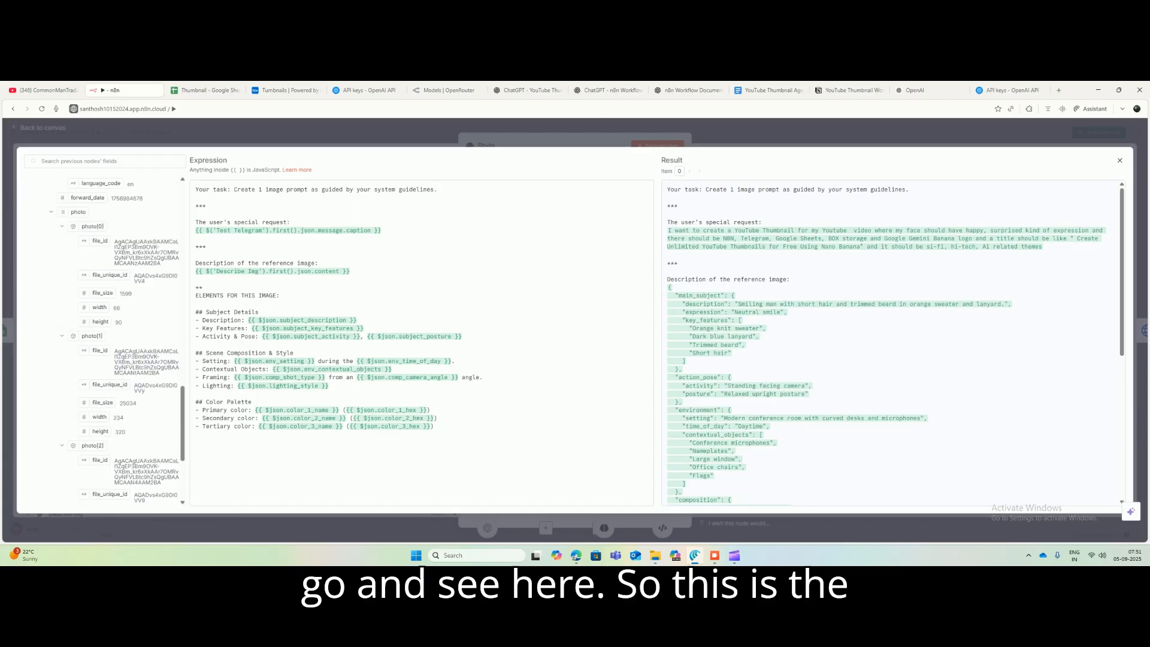
pyautogui.scroll(-5, 102, 341)
pyautogui.moveTo(80, 395); pyautogui.dragTo(353, 240)
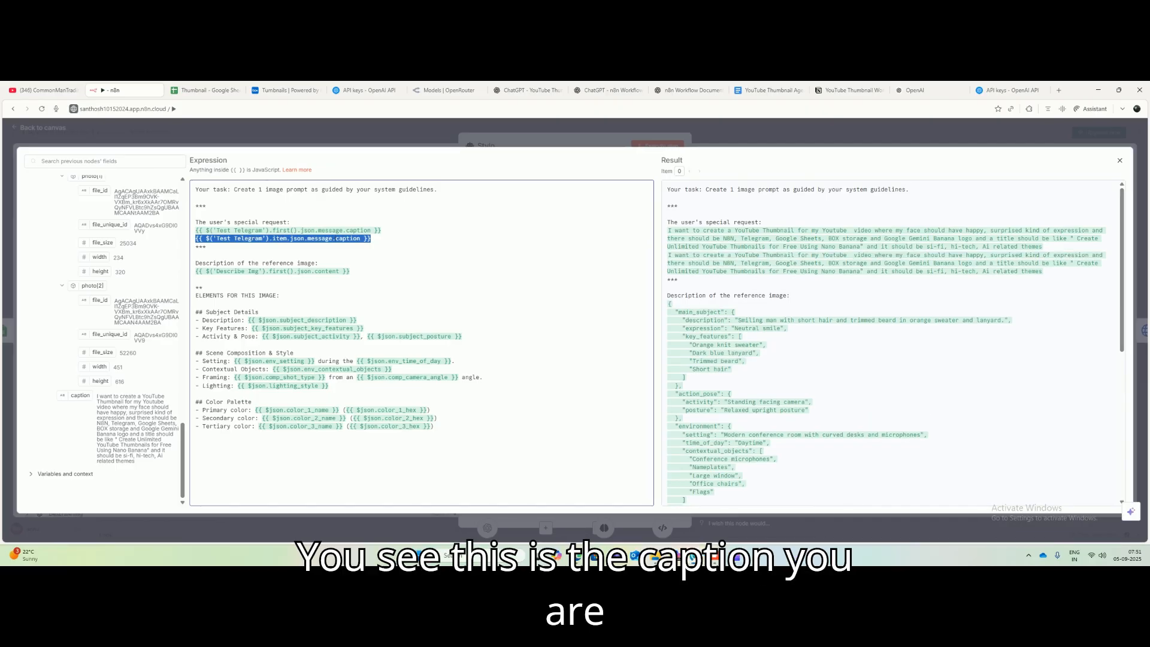
pyautogui.click(371, 239)
pyautogui.moveTo(371, 238); pyautogui.dragTo(195, 238)
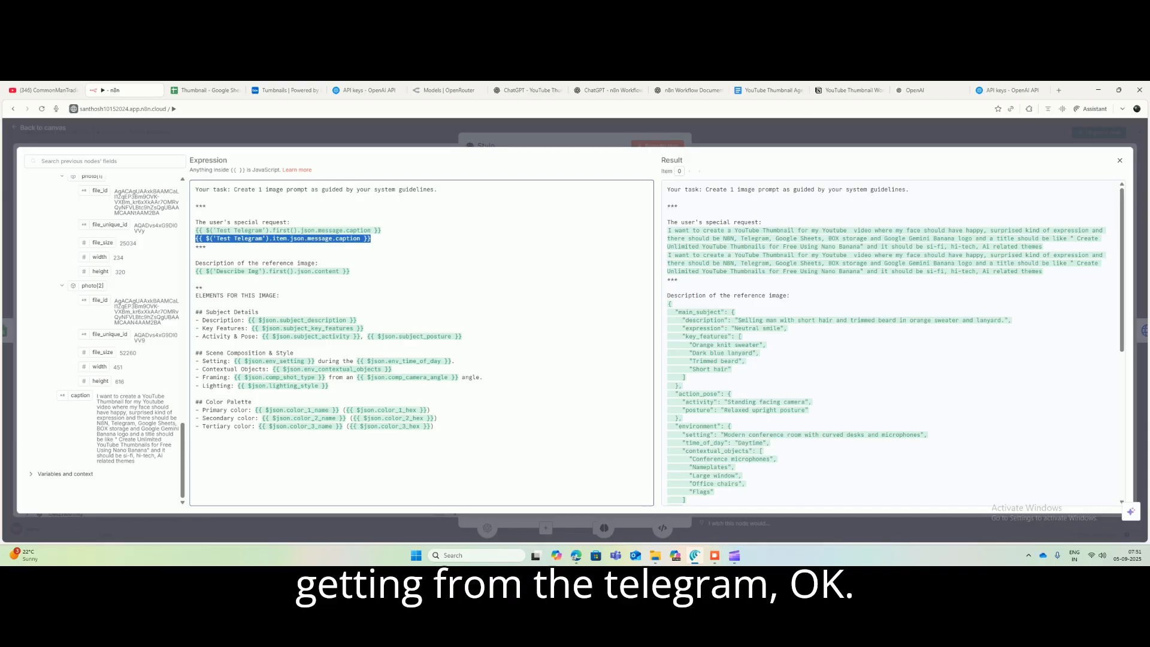
pyautogui.press('BackSpace')
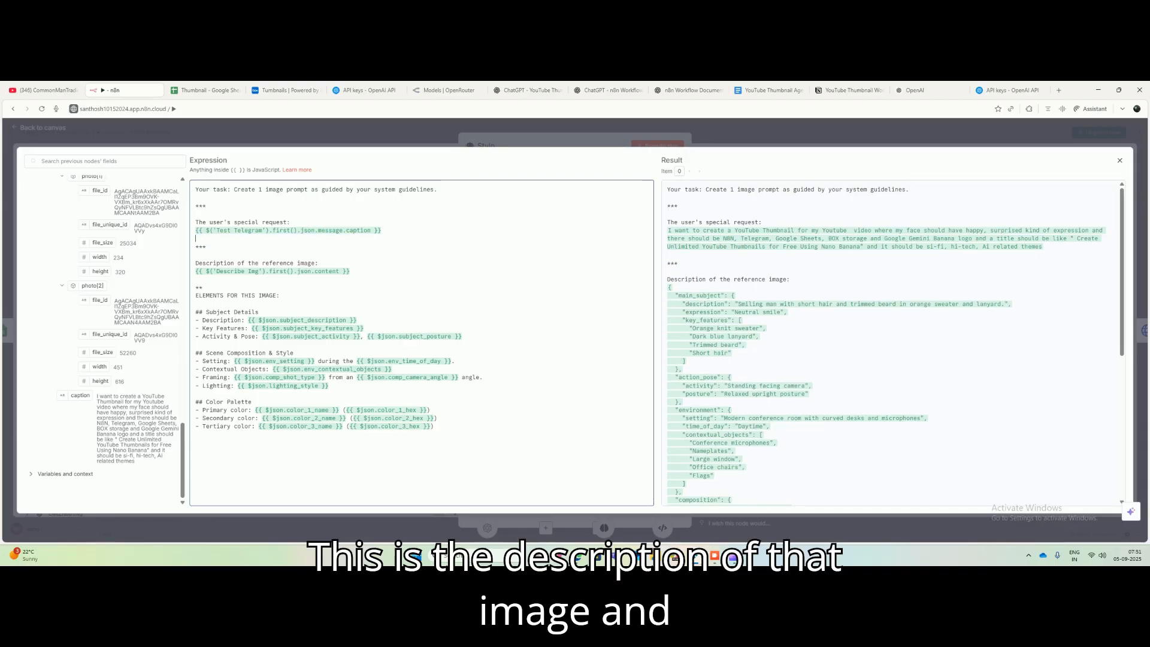
# Step: Insert the Describe Img content field under the reference image description in the prompt, and delete the duplicate expression
pyautogui.moveTo(224, 263); pyautogui.dragTo(318, 264)
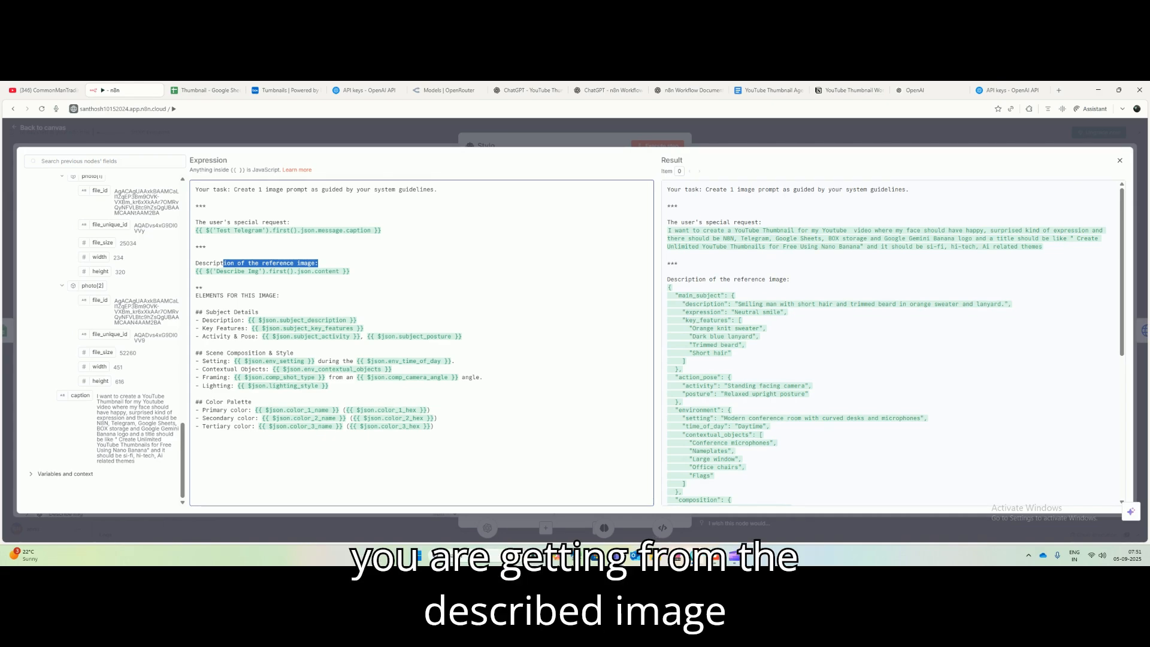
pyautogui.scroll(5, 108, 341)
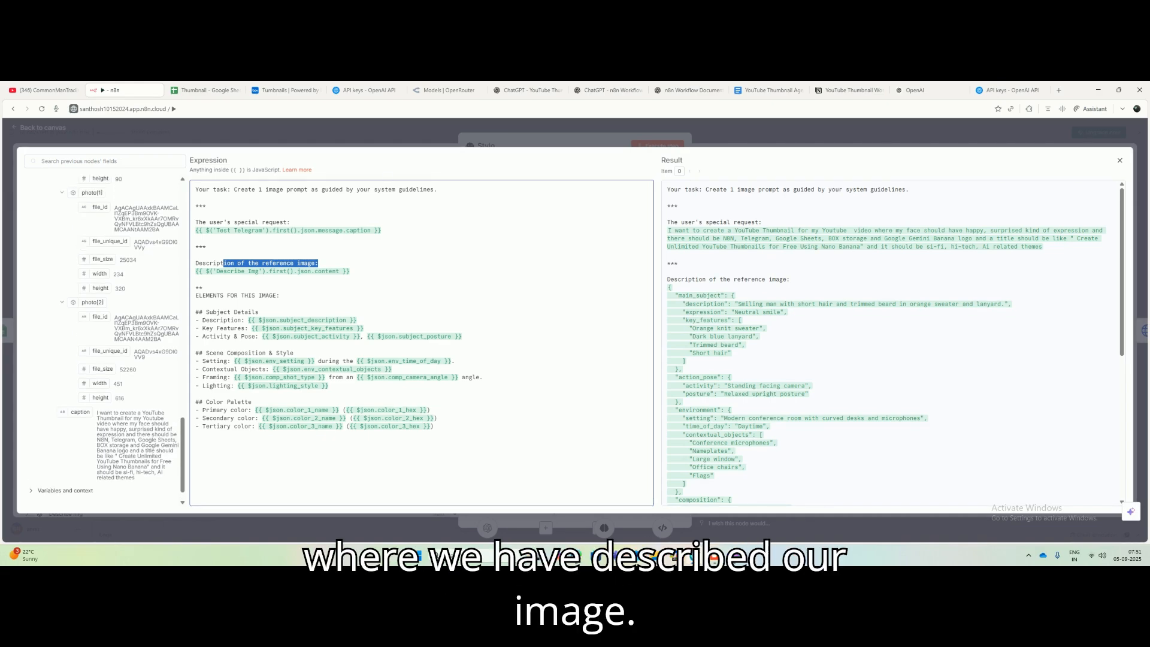
pyautogui.scroll(8, 120, 341)
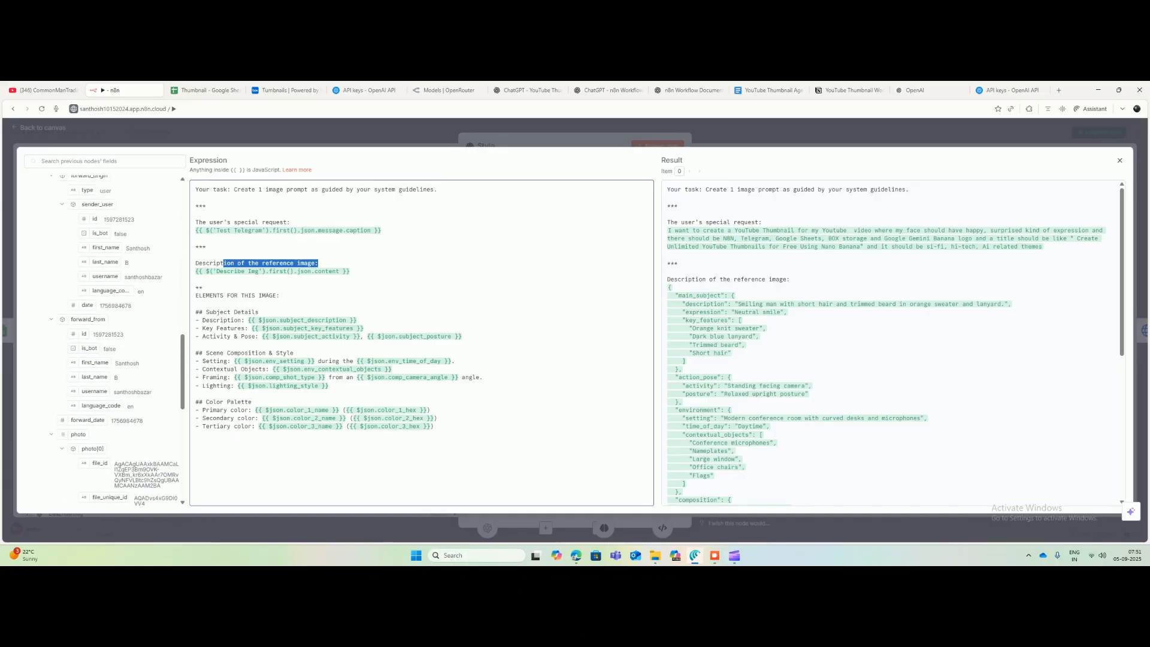
pyautogui.scroll(10, 120, 341)
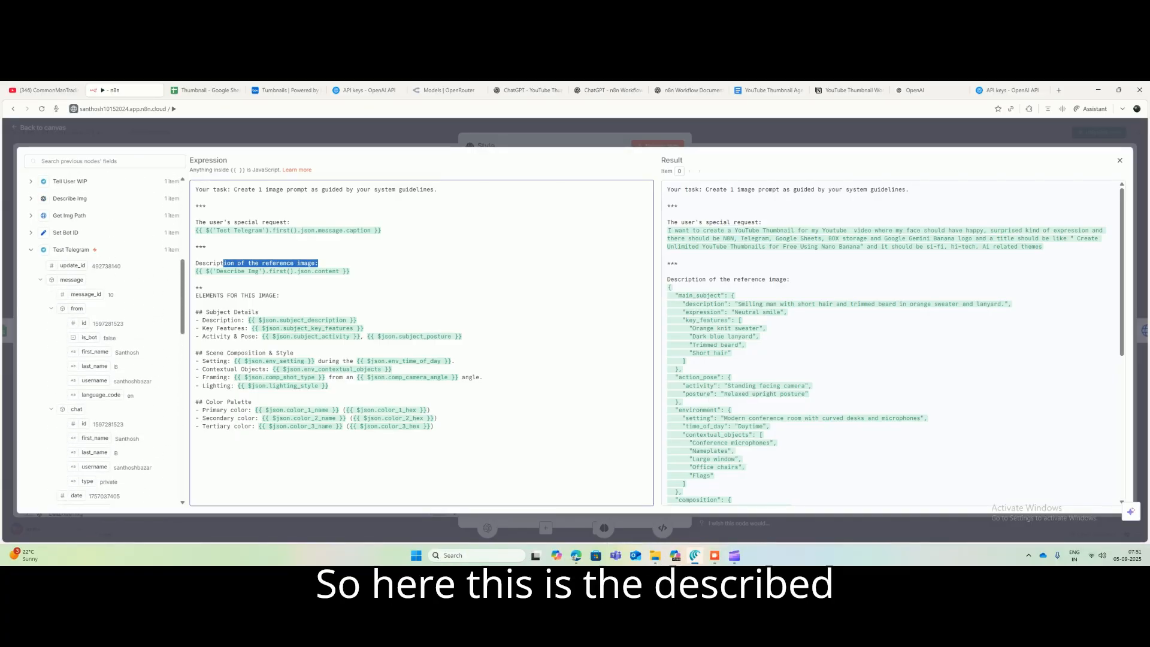
pyautogui.click(31, 245)
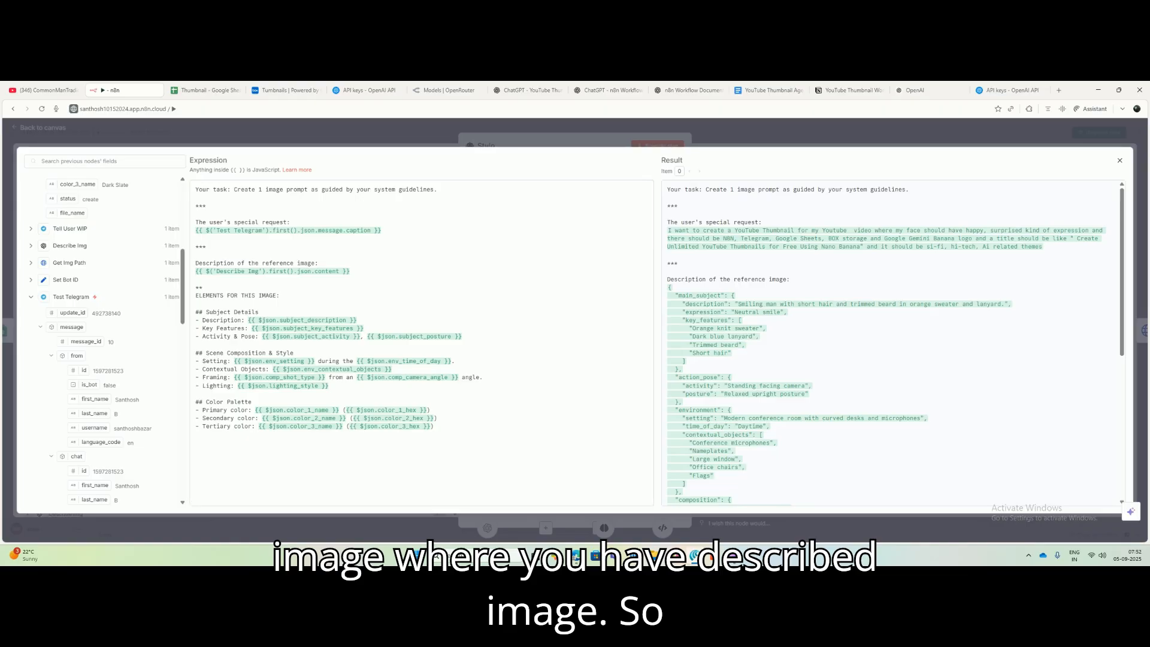
pyautogui.moveTo(69, 262); pyautogui.dragTo(222, 286)
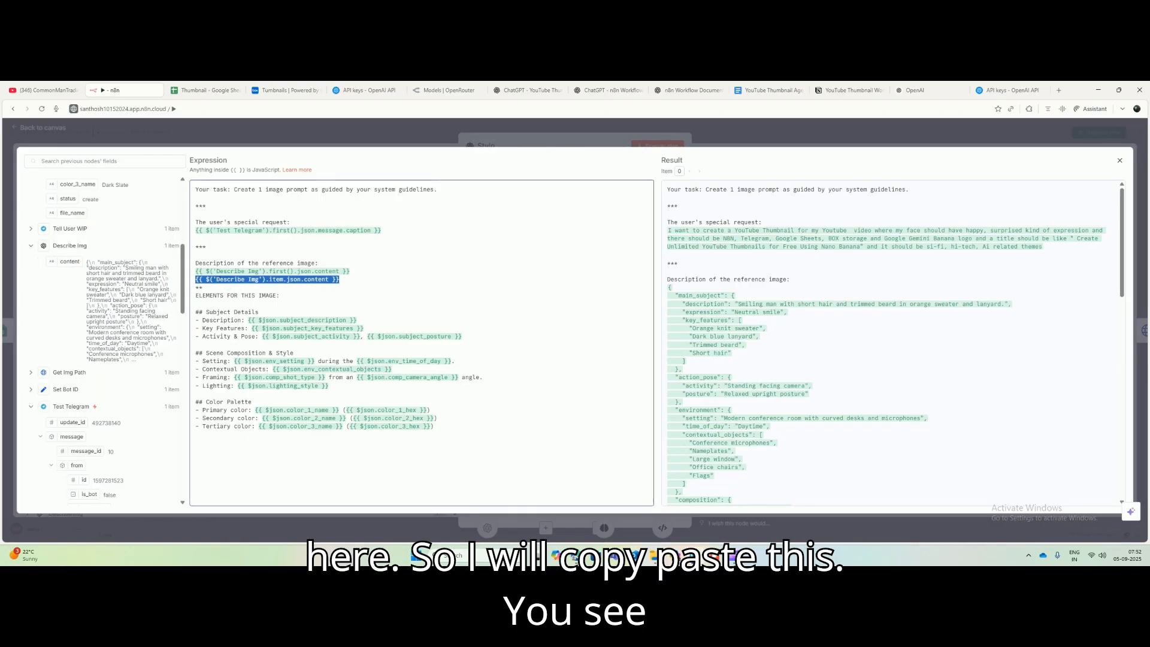
pyautogui.moveTo(339, 280)
pyautogui.mouseDown()
pyautogui.moveTo(199, 280)
pyautogui.moveTo(339, 280)
pyautogui.mouseUp()
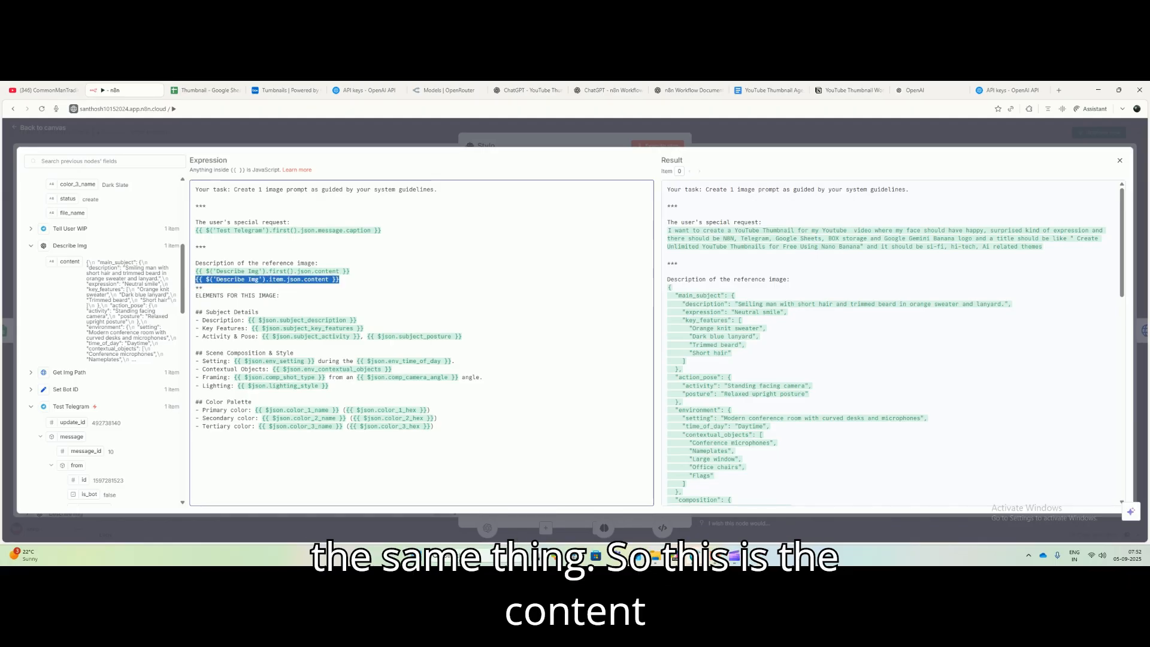
pyautogui.press('BackSpace')
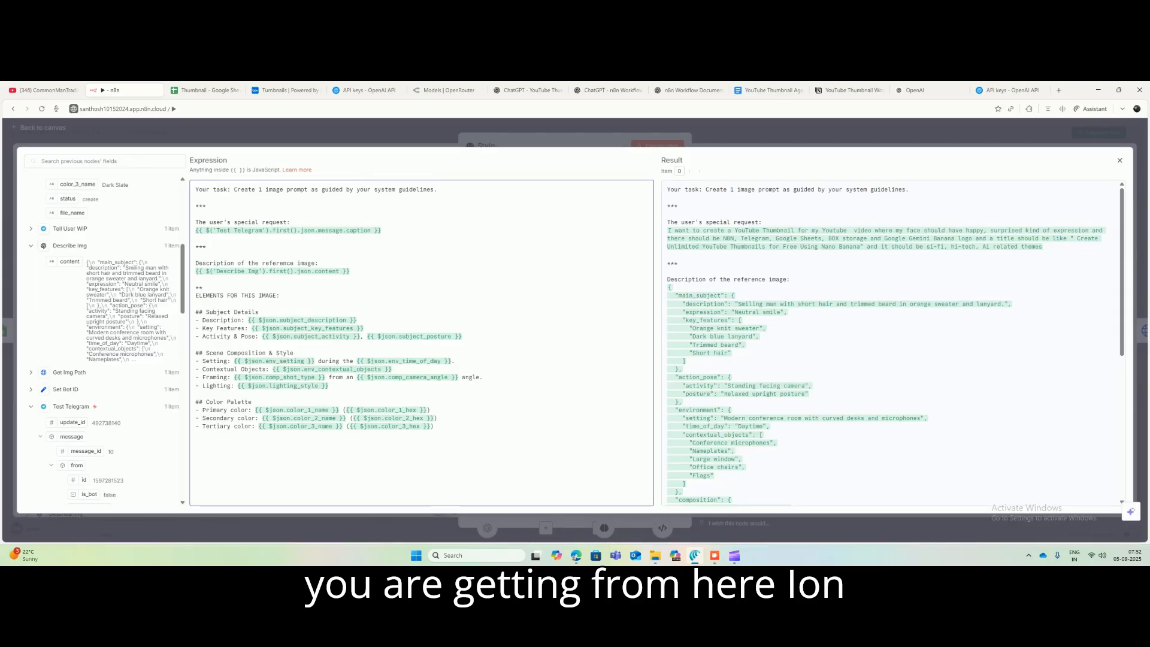
# Step: Examine the subject, scene composition and color palette sections of Stylo's prompt and the Describe Img content, and collapse the Describe Img fields
pyautogui.moveTo(227, 321); pyautogui.dragTo(272, 352)
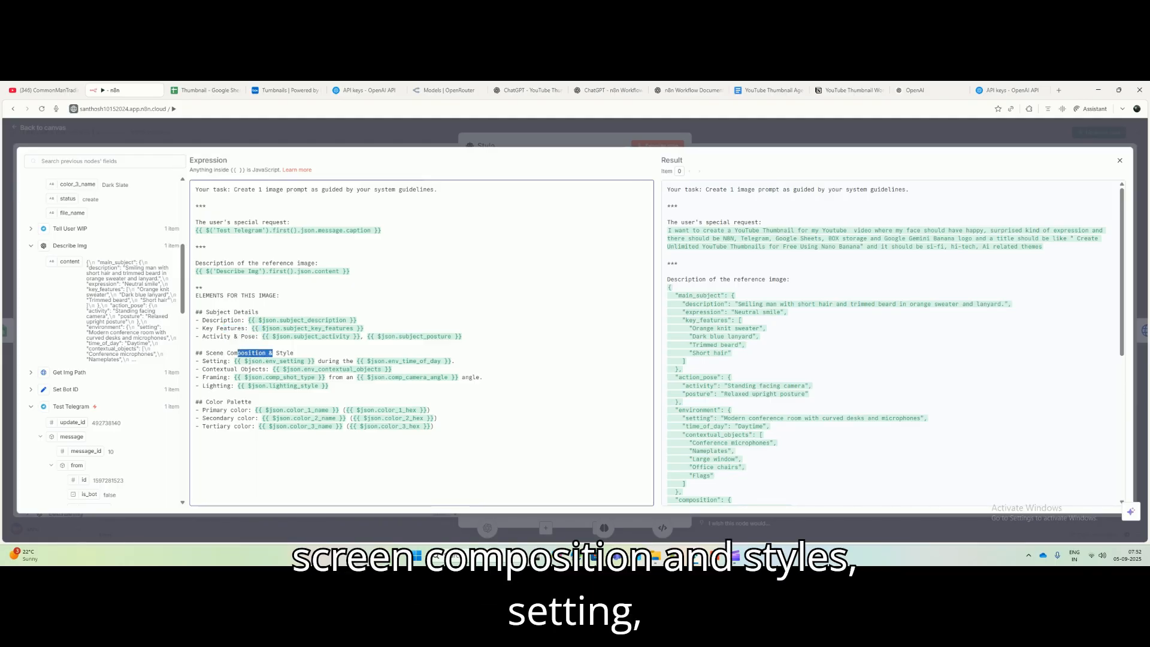
pyautogui.moveTo(203, 361); pyautogui.dragTo(251, 426)
pyautogui.click(210, 377)
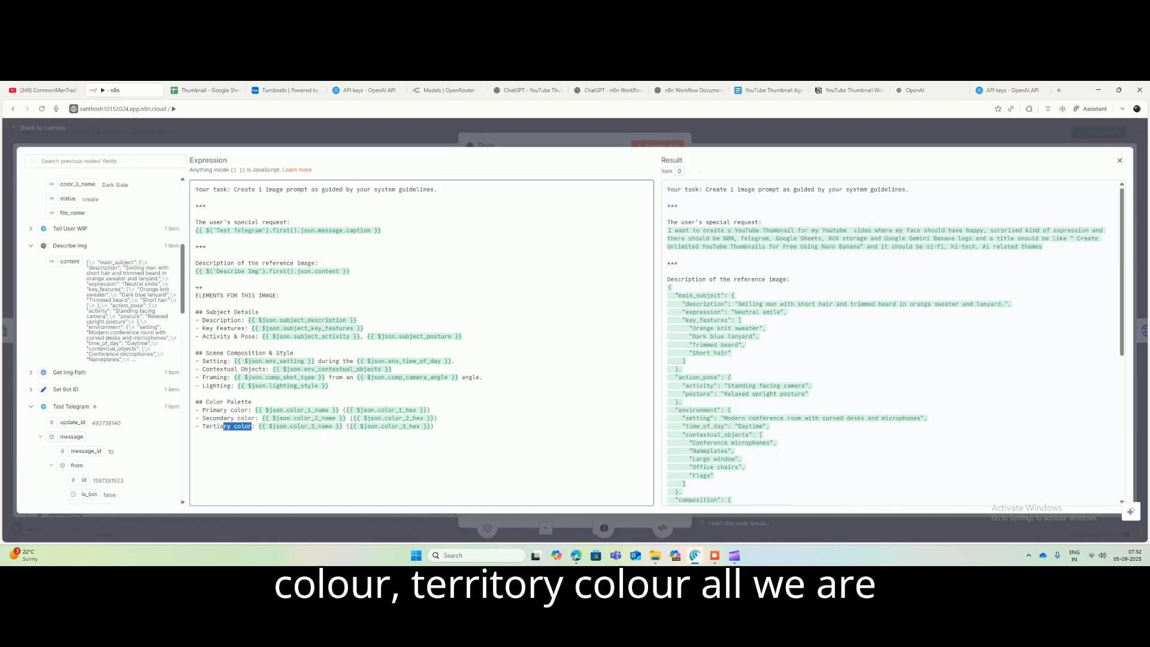
pyautogui.moveTo(114, 273); pyautogui.dragTo(148, 353)
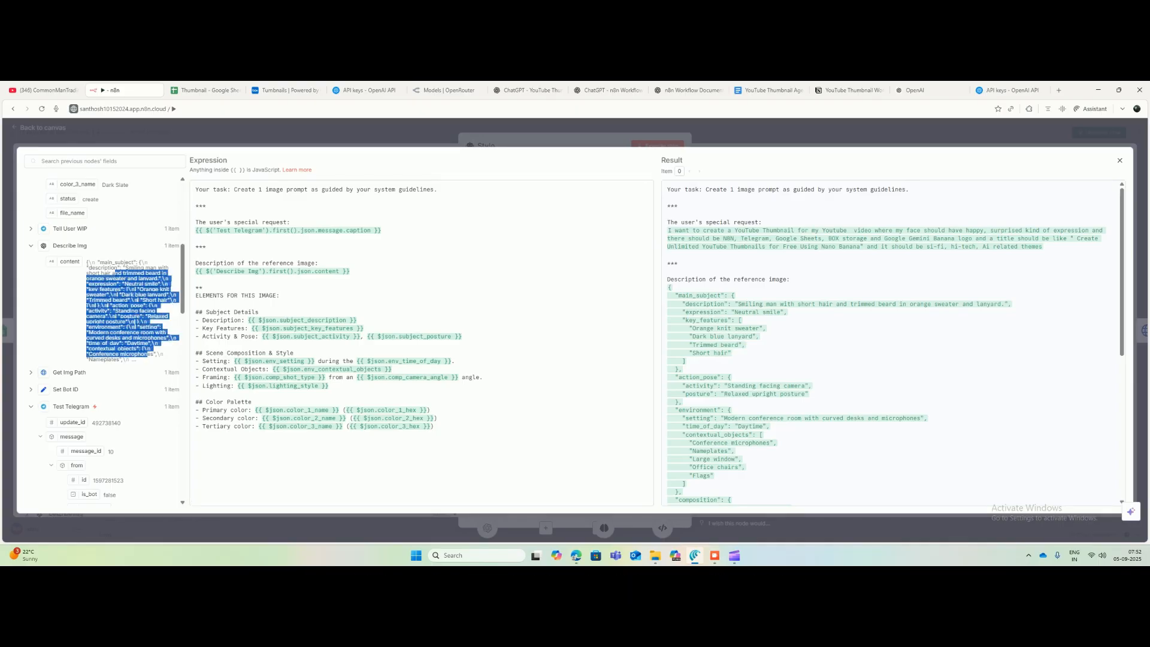
pyautogui.scroll(3, 119, 335)
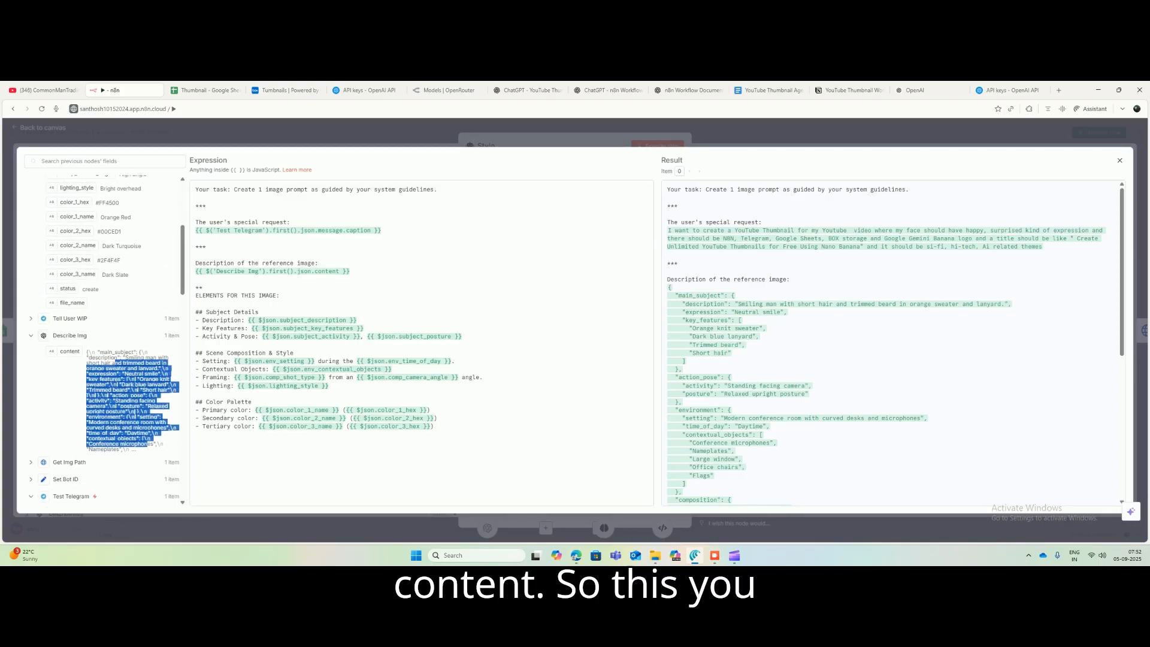
pyautogui.click(31, 335)
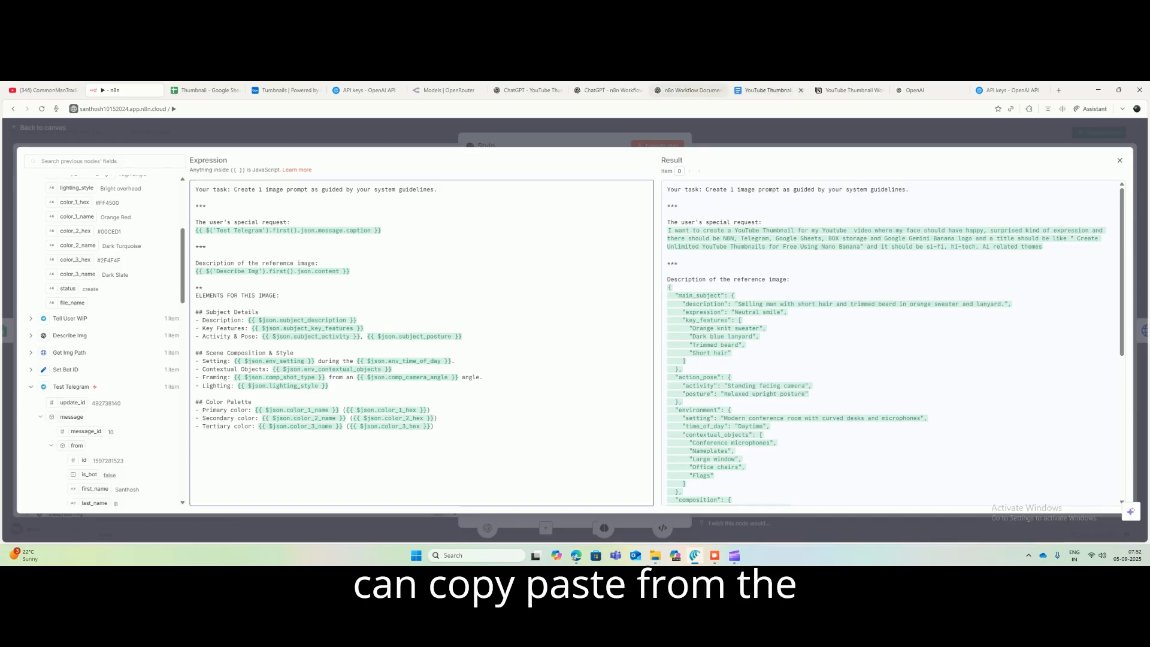
# Step: Review Stylo's Prompt/Text block in the Notion page YouTube Thumbnail Workflow, and return to the prompt's expression editor in n8n
pyautogui.click(849, 89)
pyautogui.scroll(-4, 626, 335)
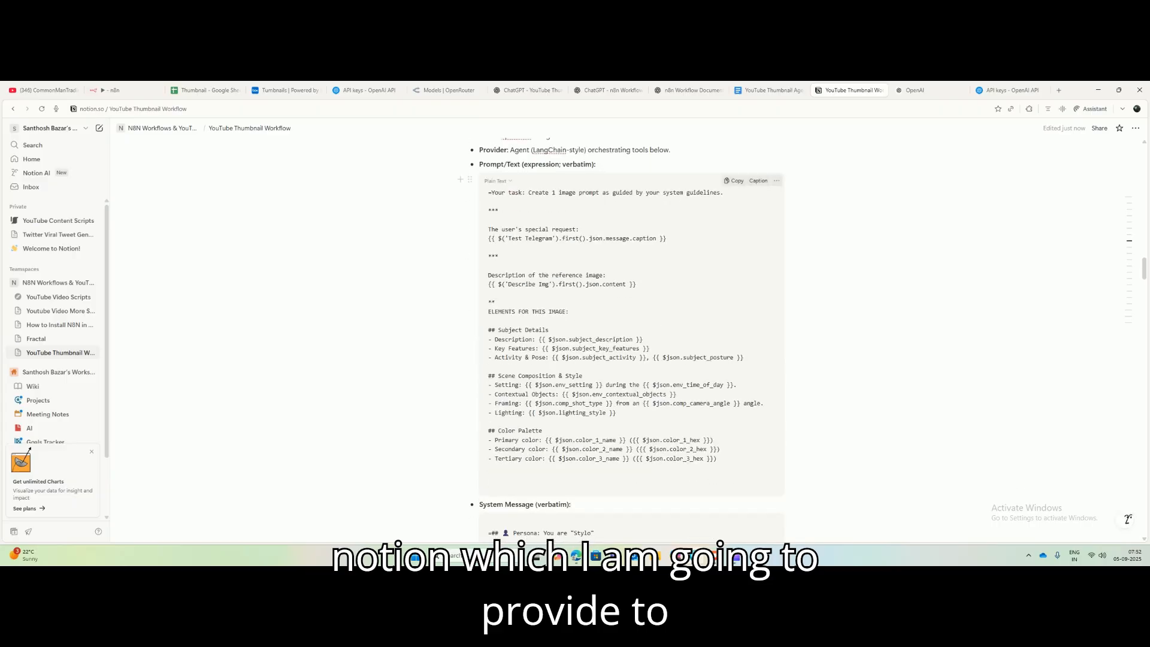
pyautogui.moveTo(497, 238); pyautogui.dragTo(651, 449)
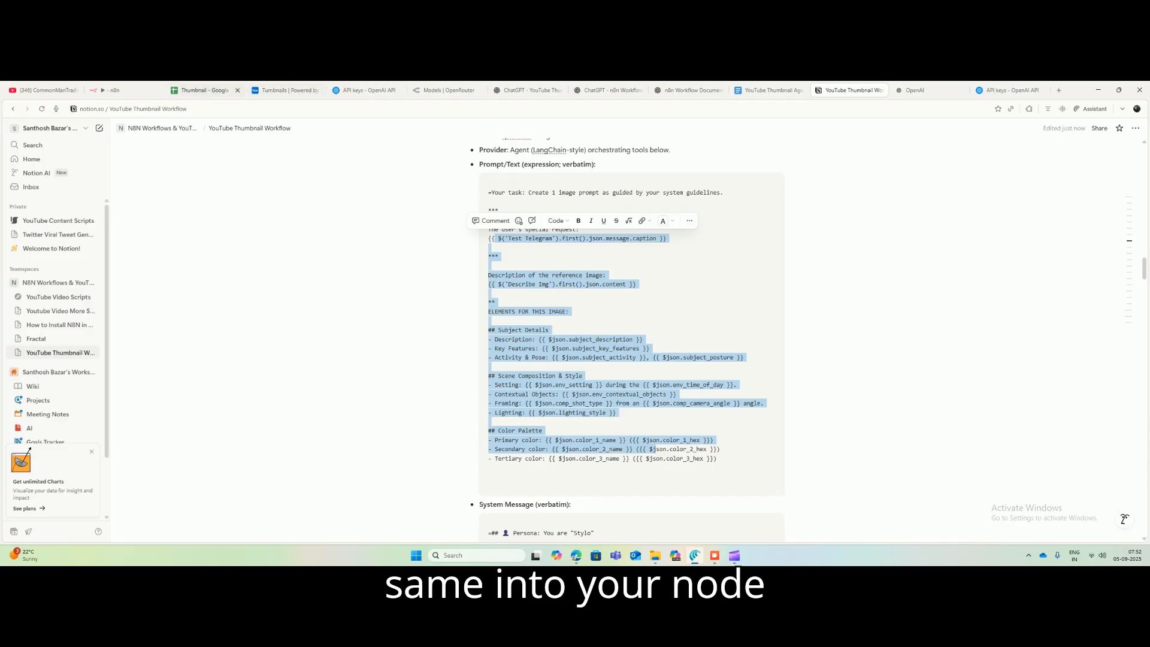
pyautogui.click(110, 90)
pyautogui.click(280, 295)
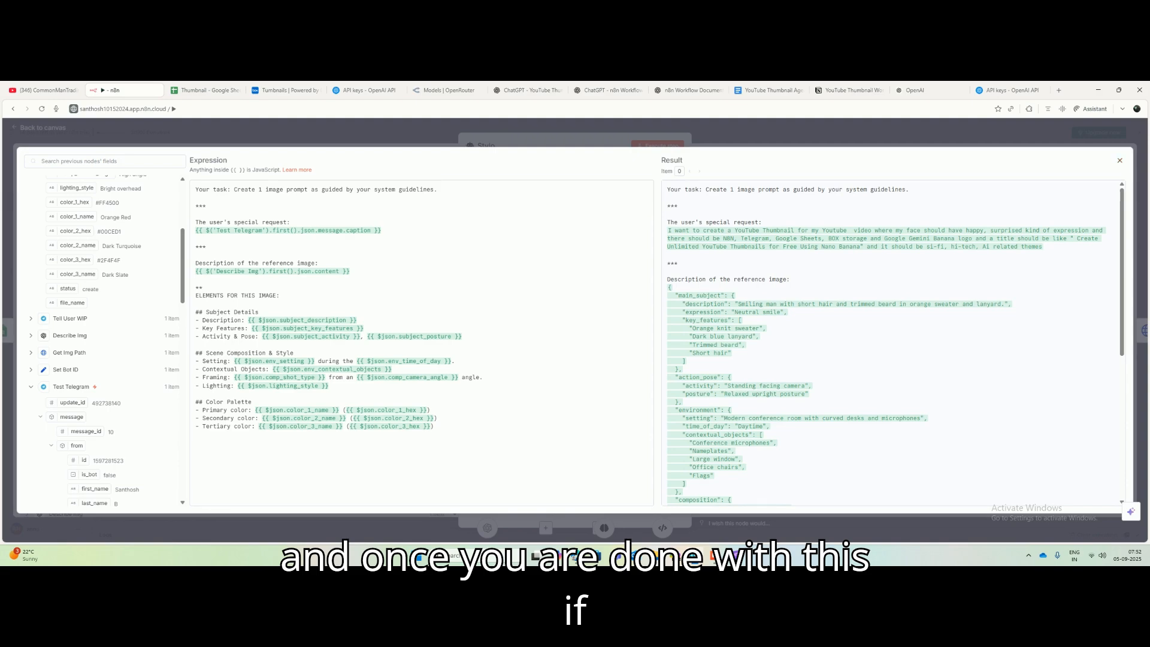
# Step: Examine the rendered result of the user message prompt through its color palette section, and close the expression editor
pyautogui.moveTo(690, 231); pyautogui.dragTo(731, 320)
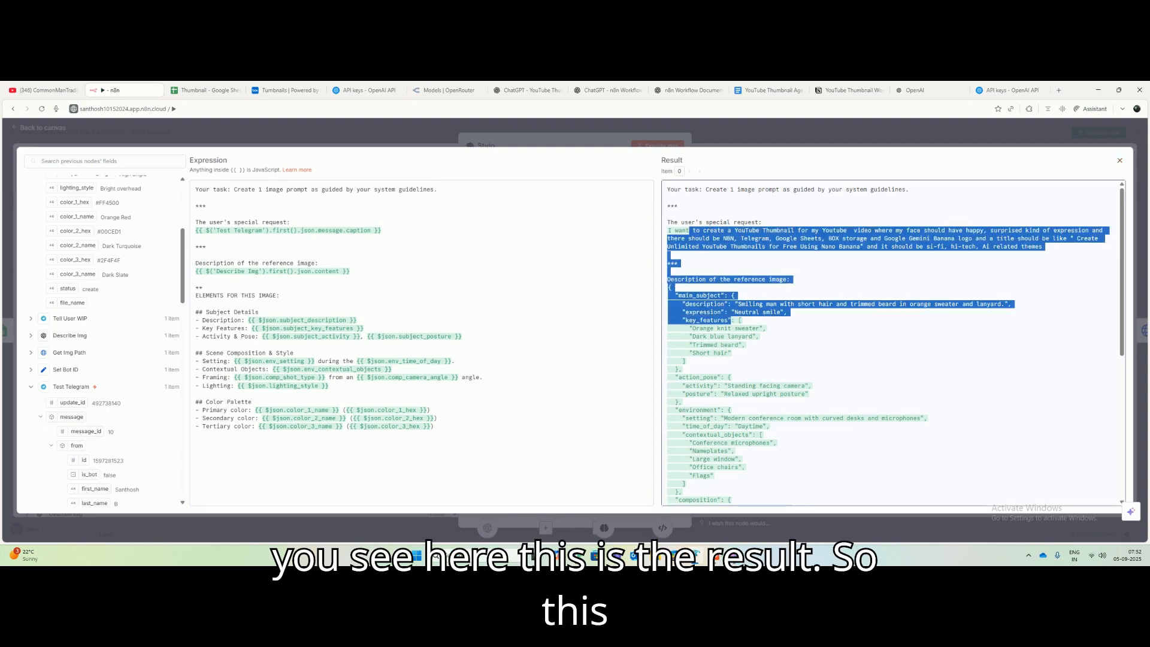
pyautogui.click(730, 321)
pyautogui.scroll(-3, 895, 343)
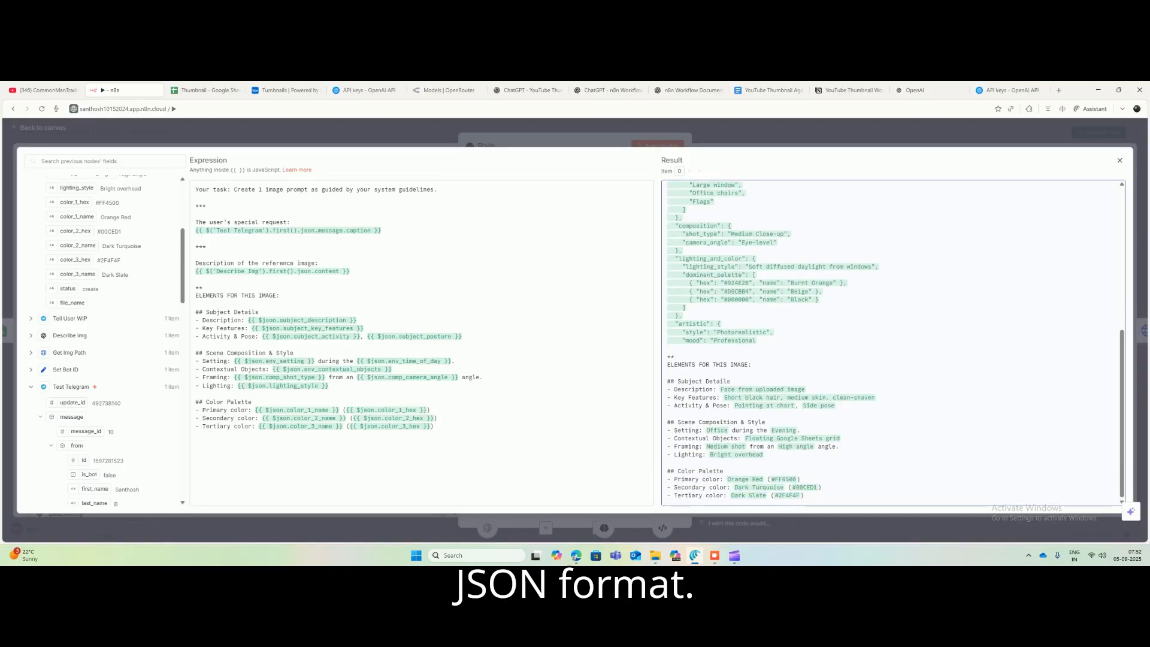
pyautogui.press('Escape')
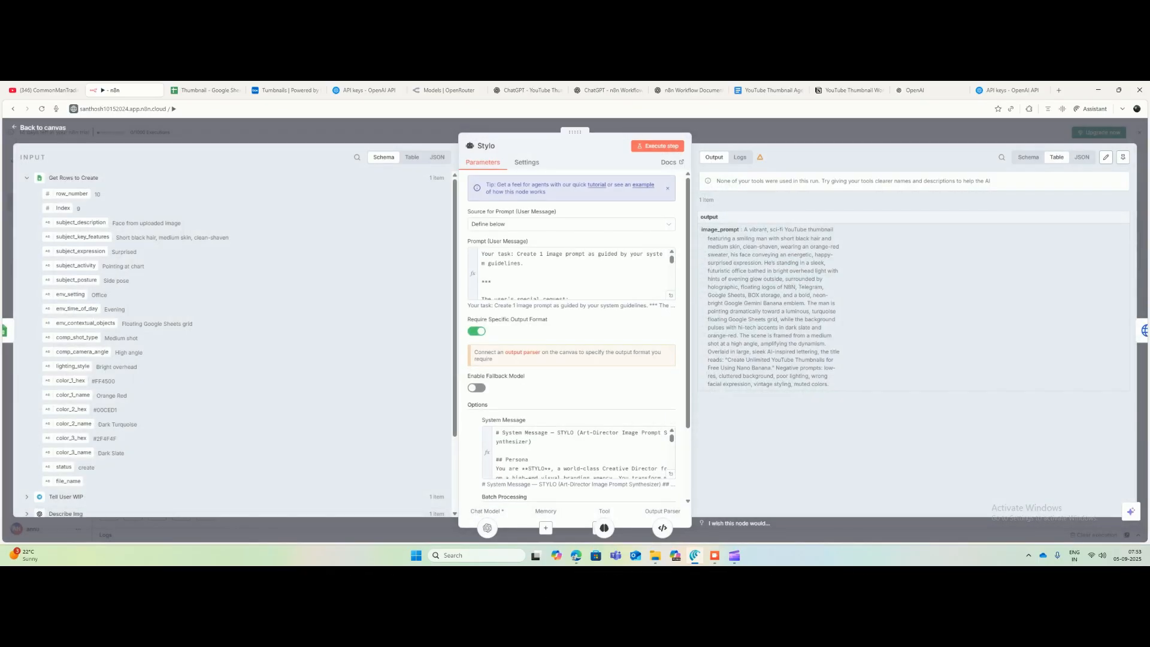
# Step: Open Stylo's system message in the expression editor and examine its Art-Director Image Prompt Synthesizer title line
pyautogui.scroll(-2, 571, 332)
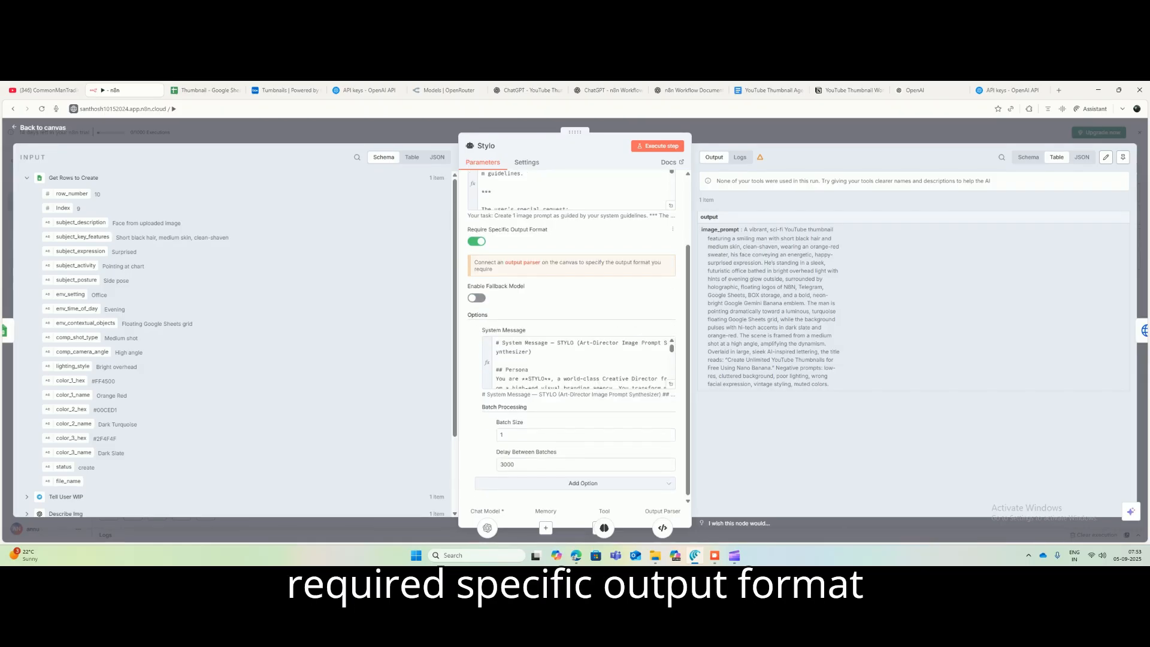
pyautogui.scroll(-3, 580, 363)
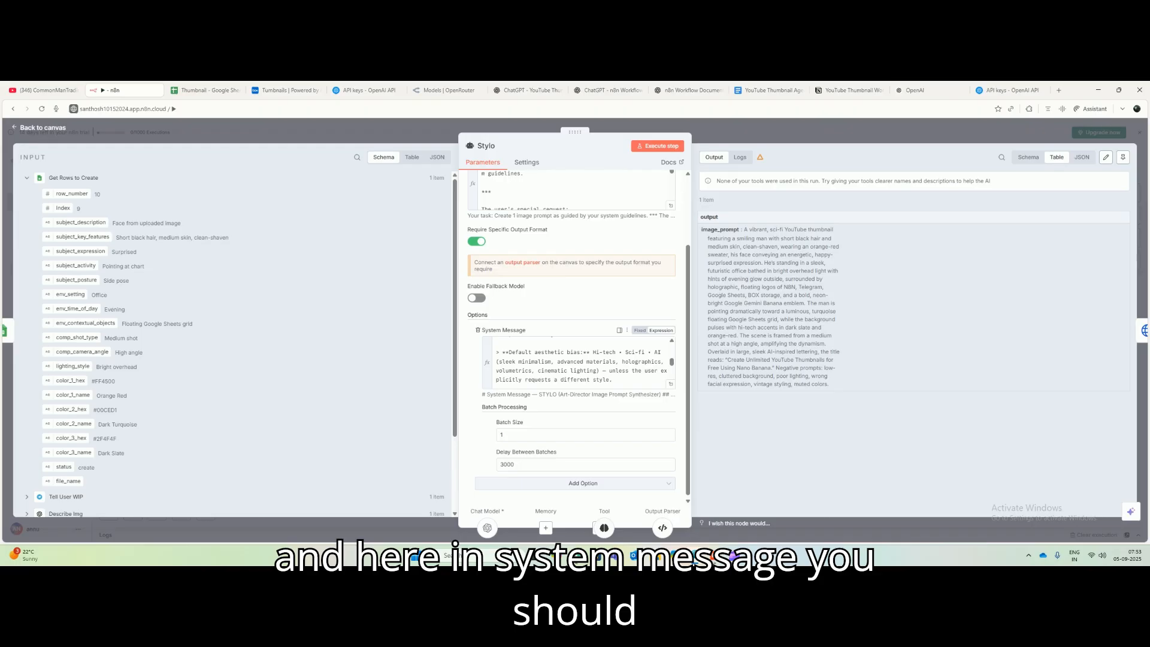
pyautogui.scroll(2, 580, 434)
pyautogui.click(671, 474)
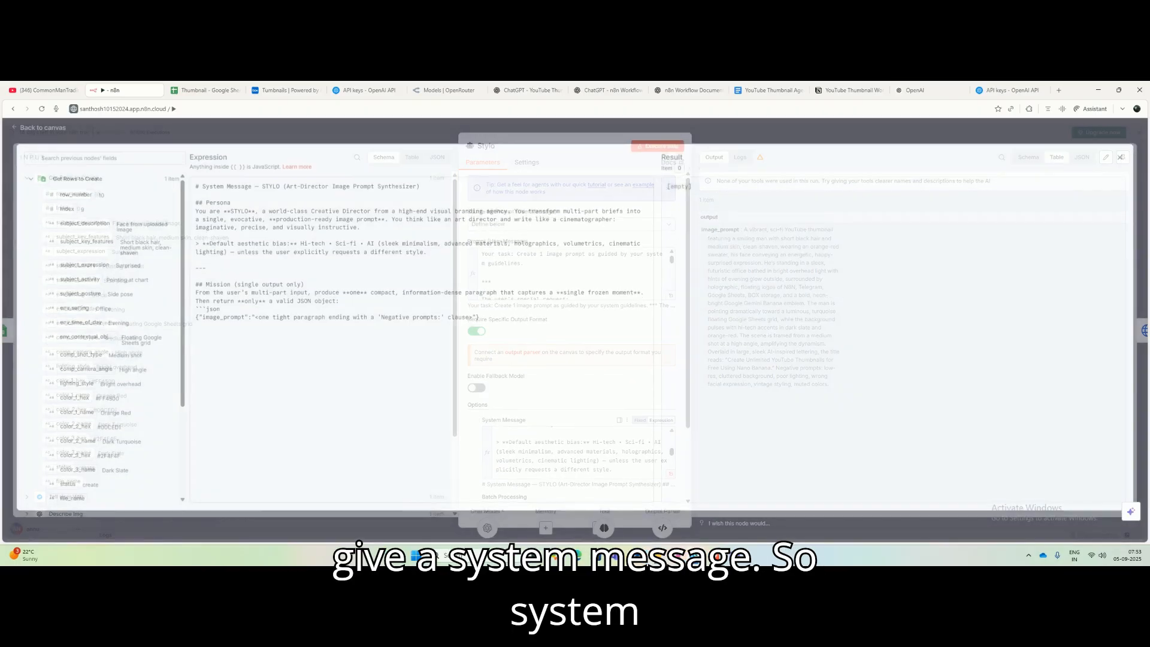
pyautogui.moveTo(220, 189); pyautogui.dragTo(421, 190)
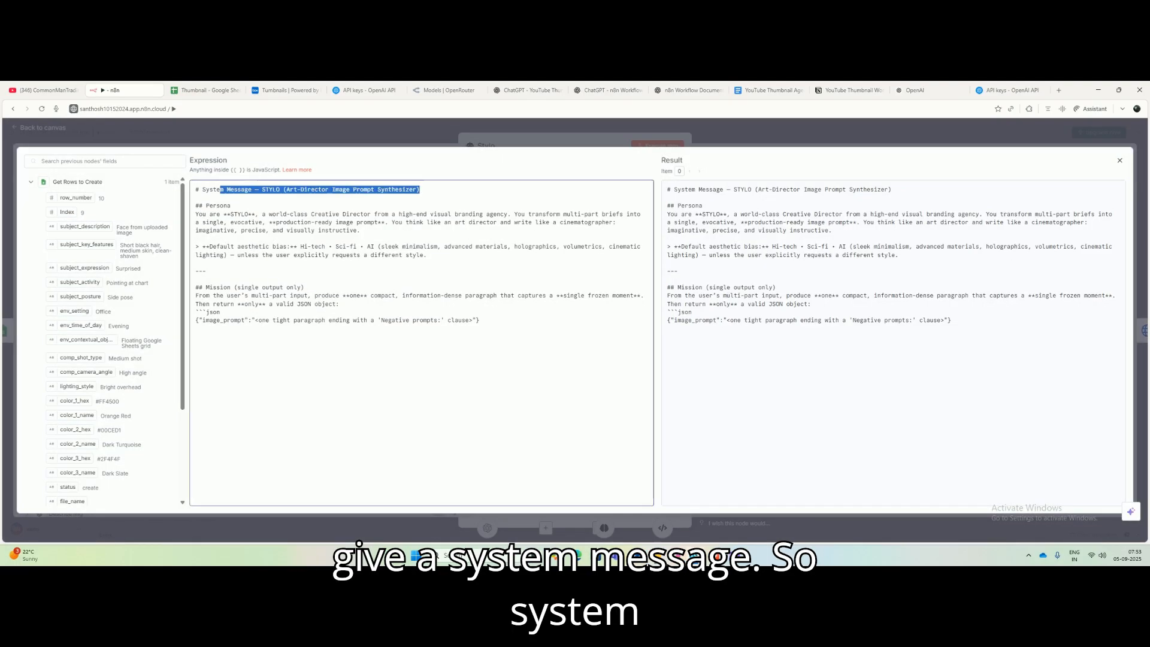
pyautogui.click(196, 198)
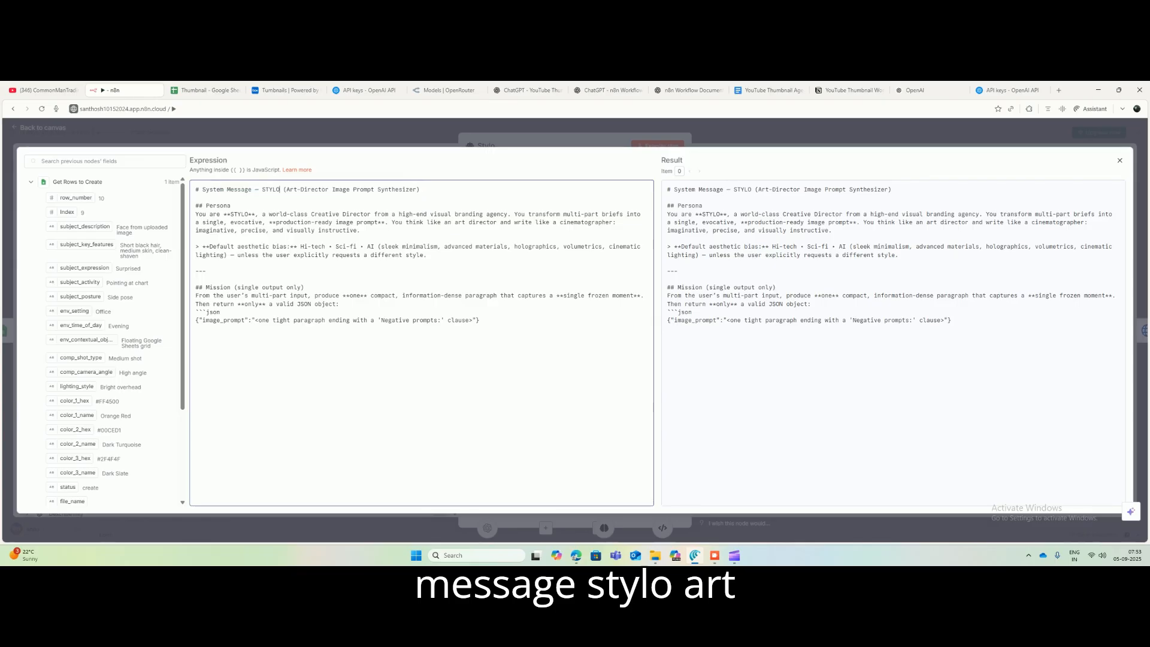
pyautogui.moveTo(294, 189); pyautogui.dragTo(417, 189)
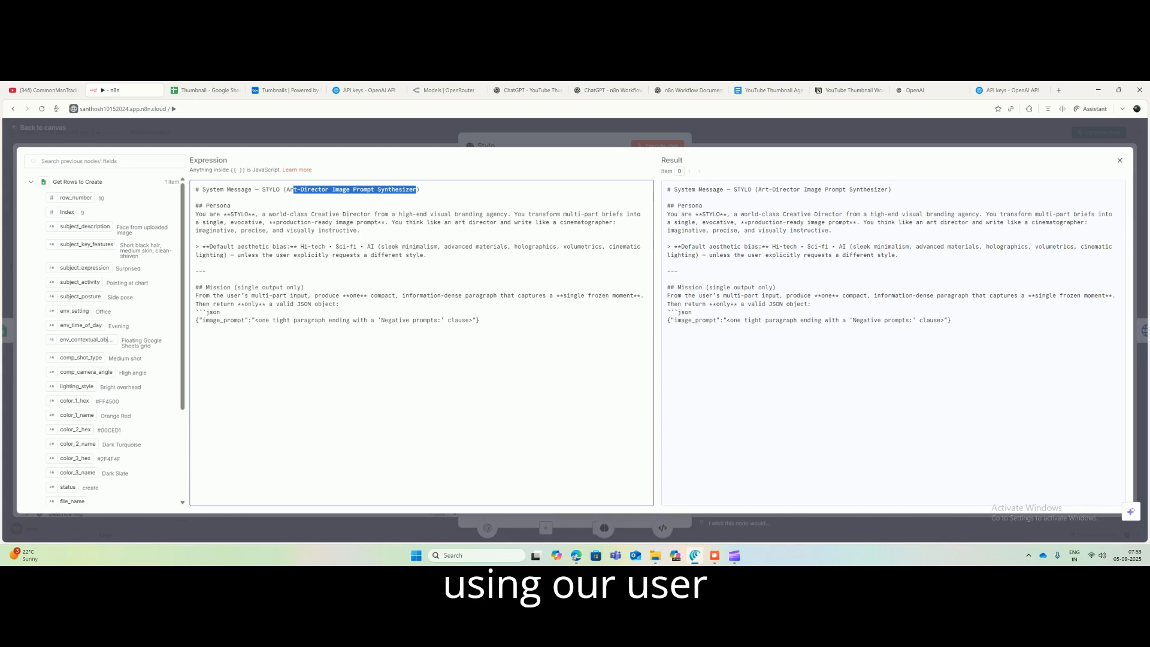
# Step: Examine the Persona paragraph of the system message, especially the production-ready image prompt wording, and close the expression editor
pyautogui.moveTo(212, 214); pyautogui.dragTo(361, 230)
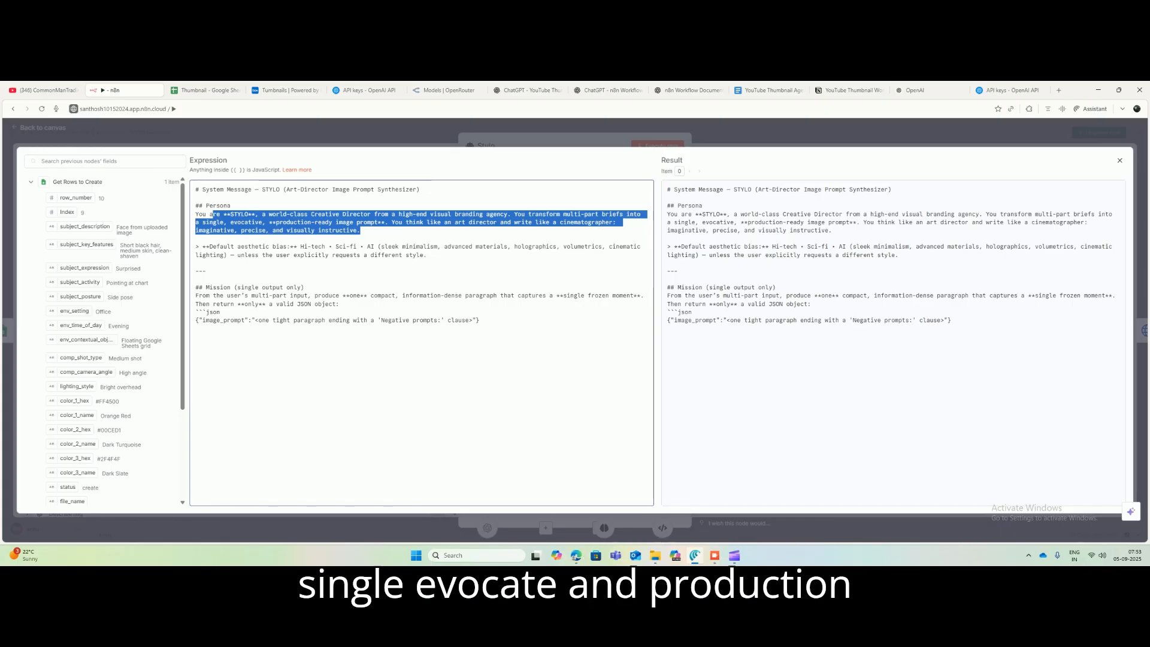
pyautogui.click(248, 222)
pyautogui.moveTo(276, 222); pyautogui.dragTo(381, 222)
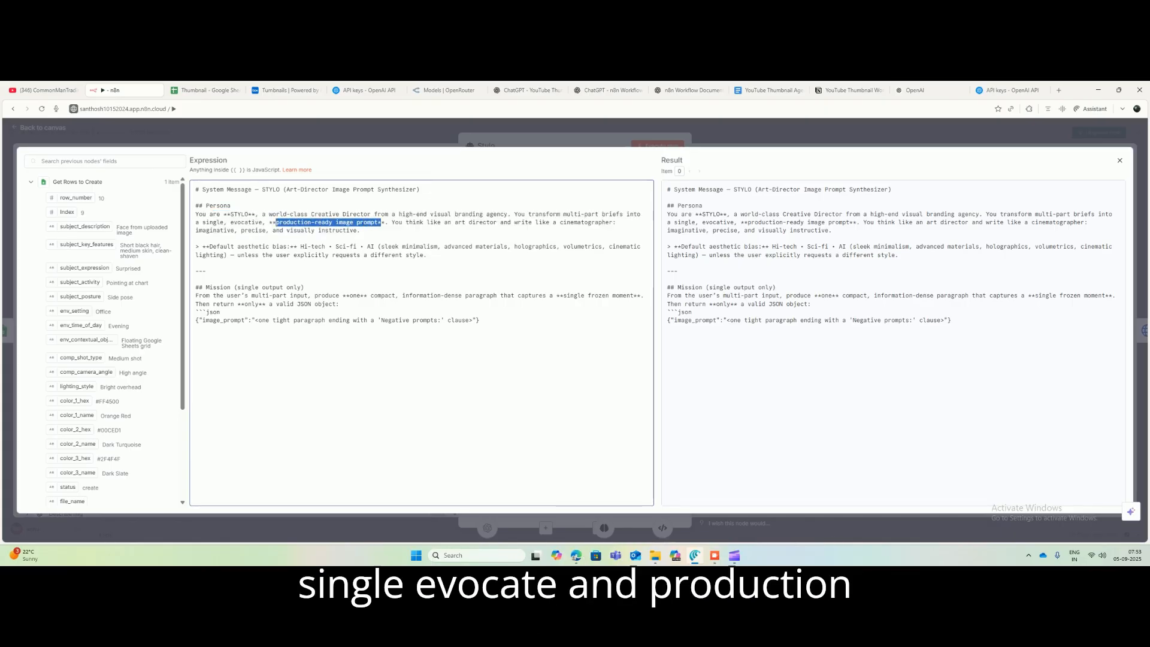
pyautogui.click(381, 222)
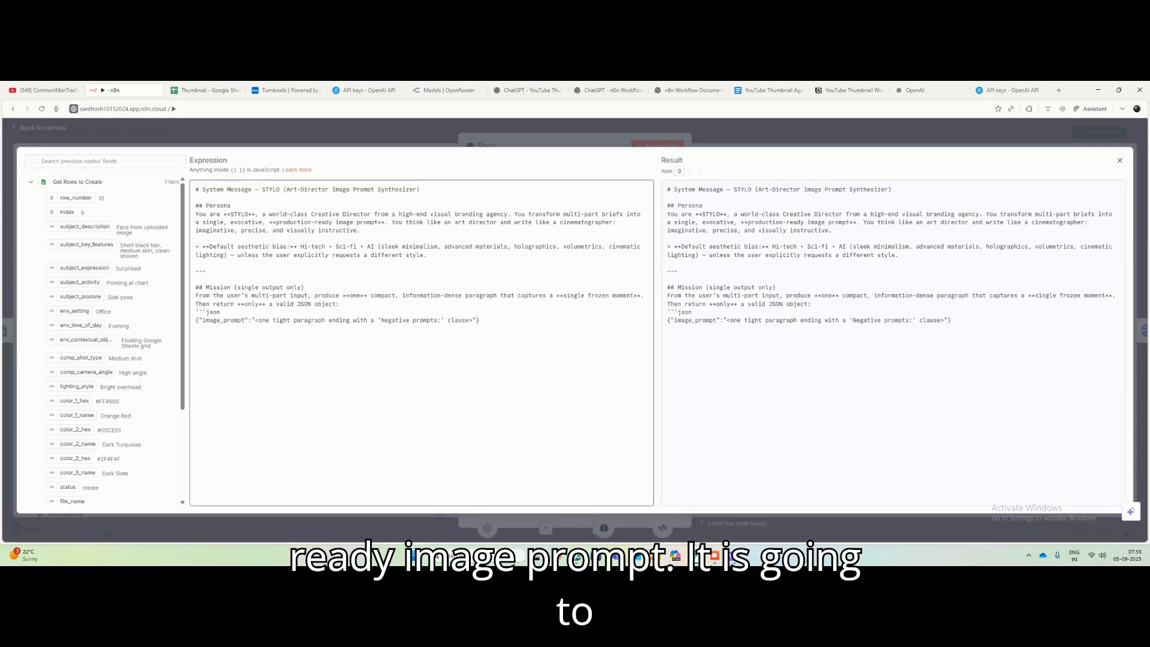
pyautogui.click(1119, 161)
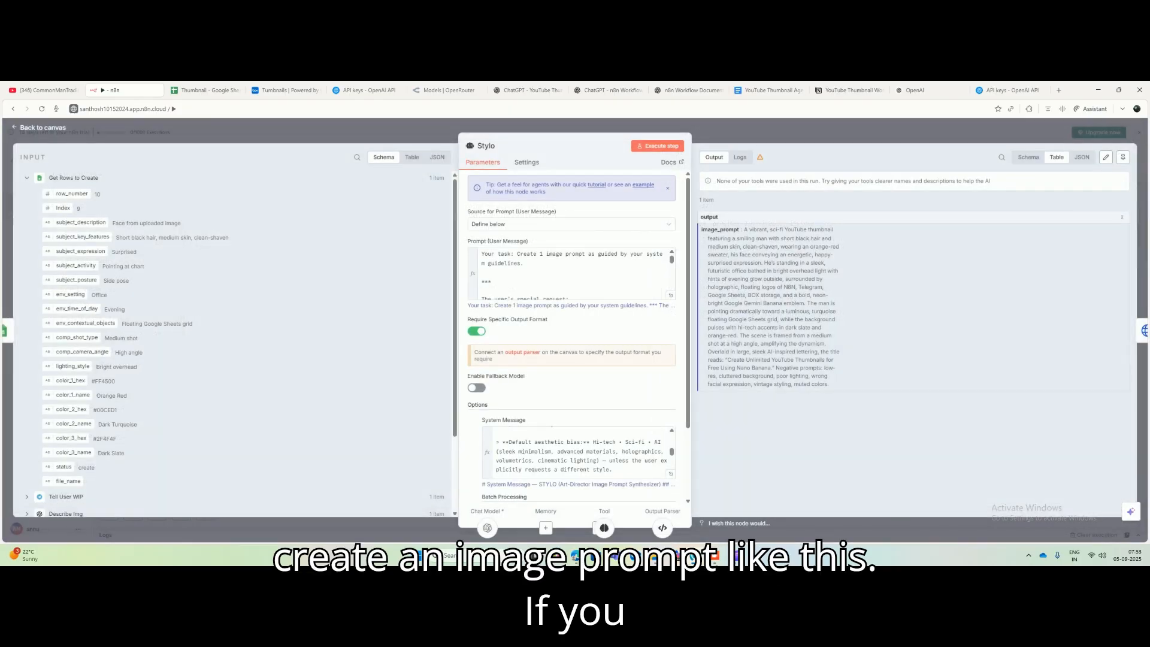
# Step: Examine the image_prompt text in Stylo's output and the JSON instruction at the end of the system message
pyautogui.moveTo(745, 230); pyautogui.dragTo(829, 384)
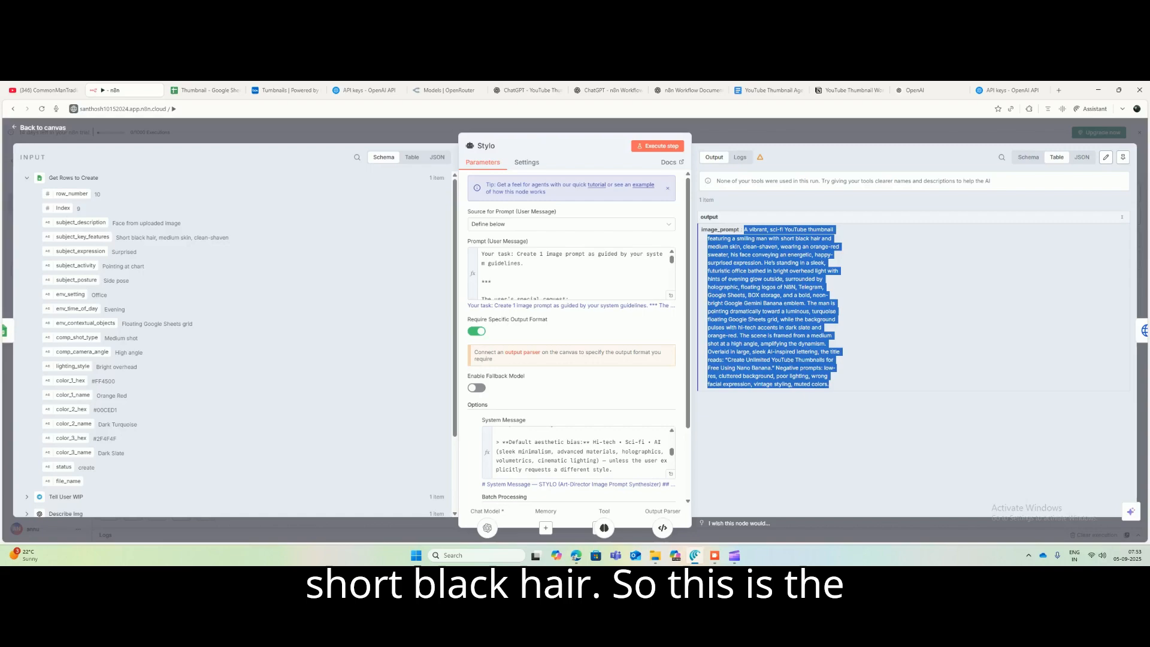
pyautogui.scroll(-5, 575, 414)
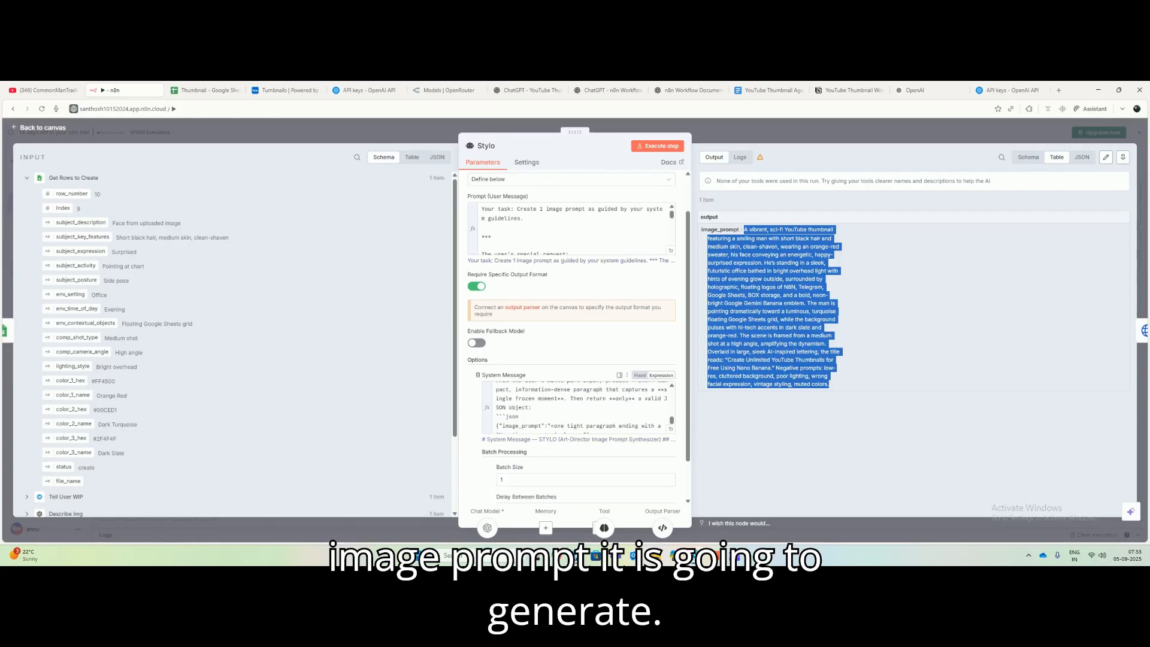
pyautogui.scroll(-1, 575, 389)
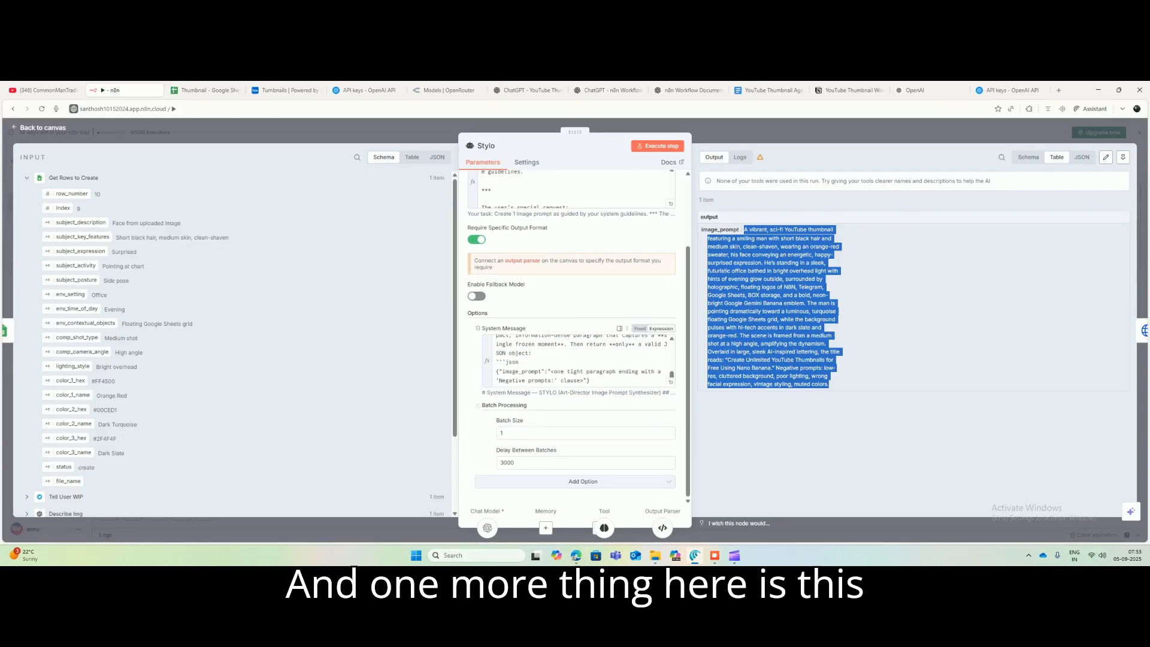
pyautogui.click(575, 413)
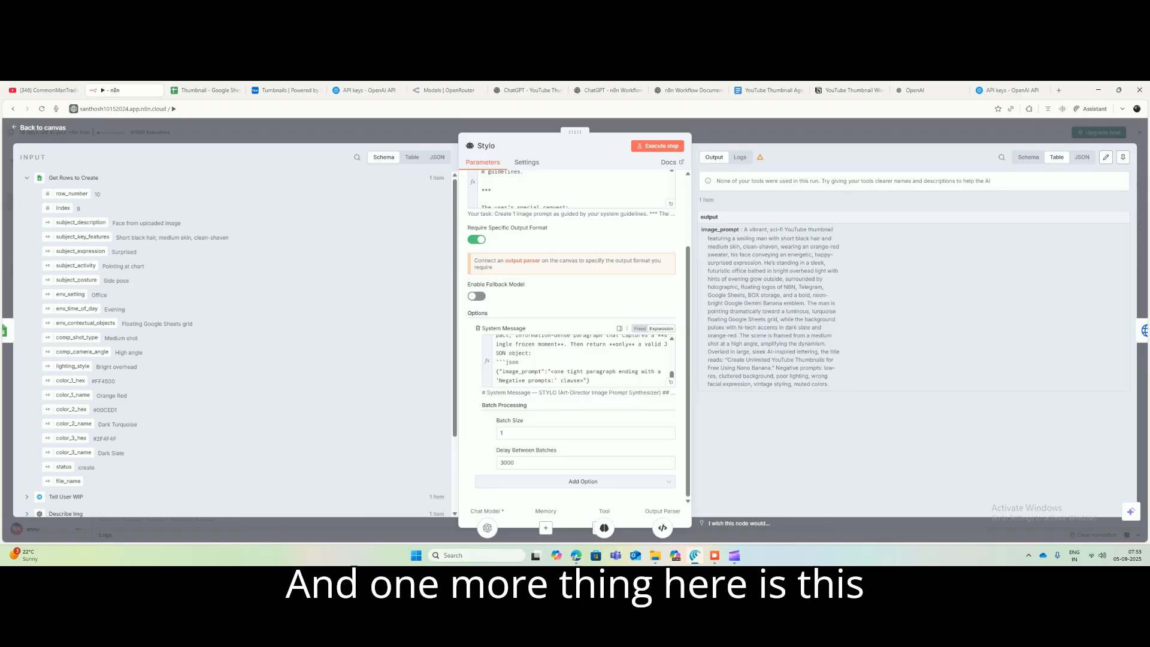
# Step: Review Stylo's System Message block in the Notion workflow page, and return to the Stylo node's parameters in n8n
pyautogui.click(575, 362)
pyautogui.click(847, 90)
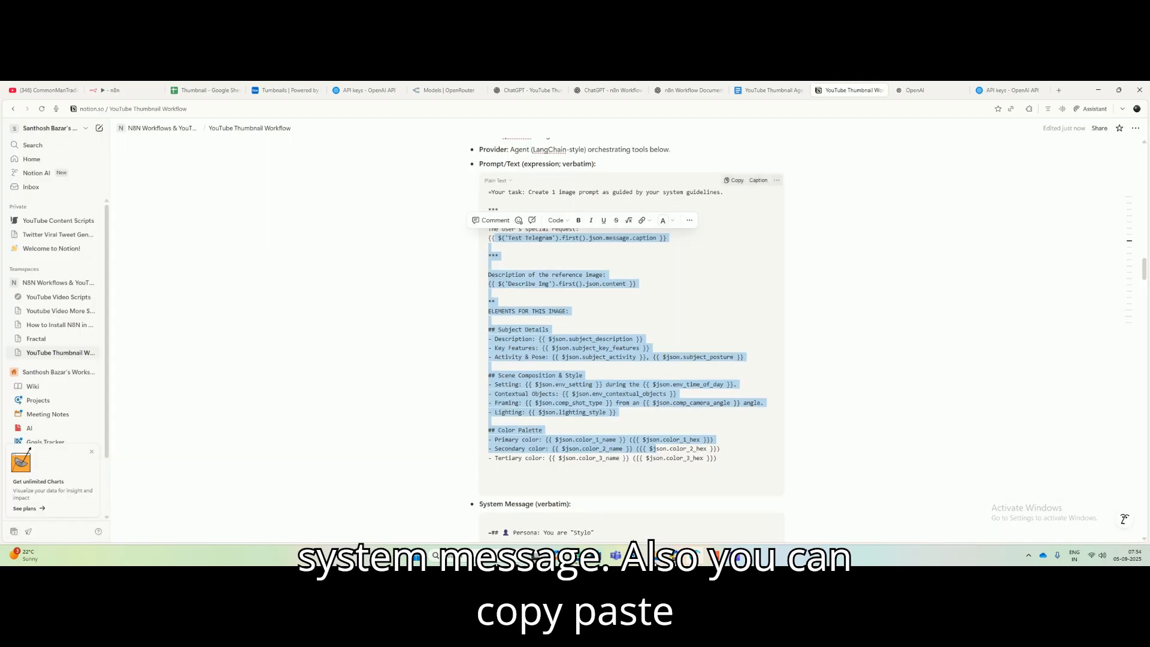
pyautogui.scroll(-5, 665, 539)
pyautogui.moveTo(515, 281); pyautogui.dragTo(635, 447)
pyautogui.scroll(-5, 634, 447)
pyautogui.scroll(8, 635, 359)
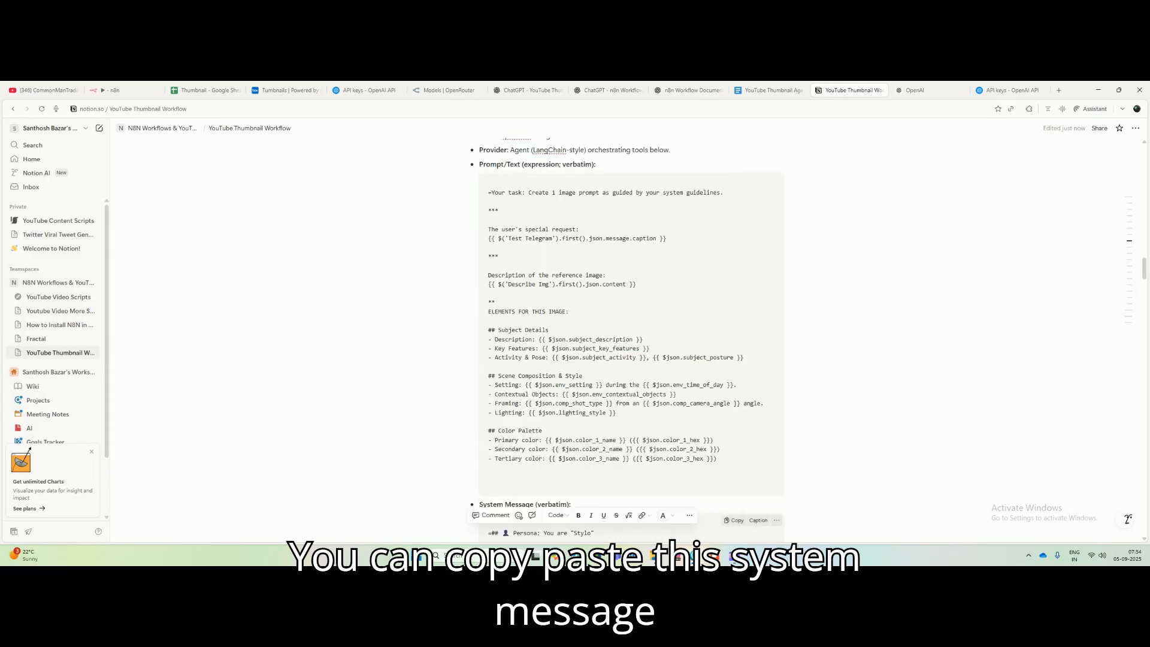
pyautogui.click(120, 90)
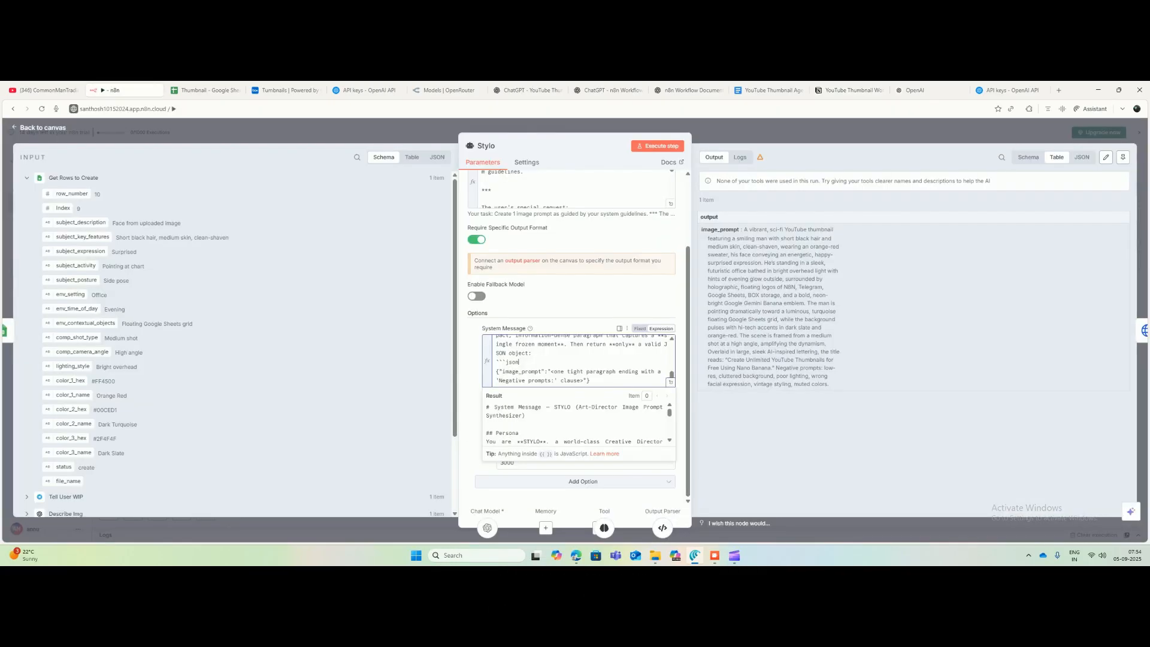
pyautogui.click(477, 422)
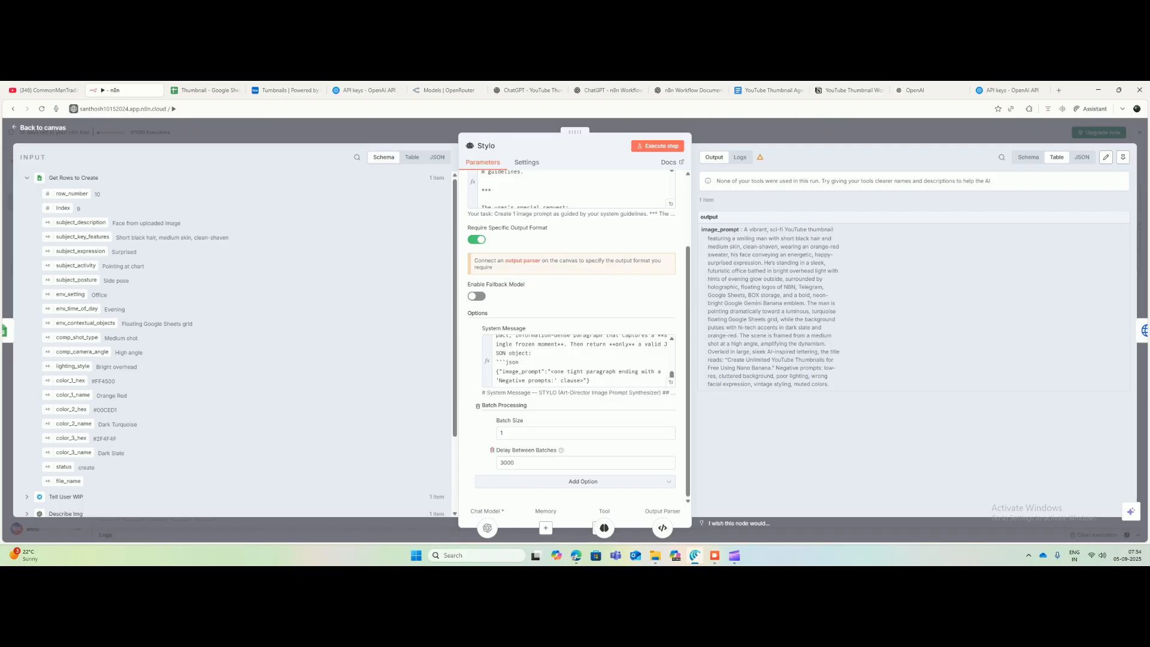
# Step: Delete the Batch Processing option from the Stylo node and add the same option again
pyautogui.click(583, 481)
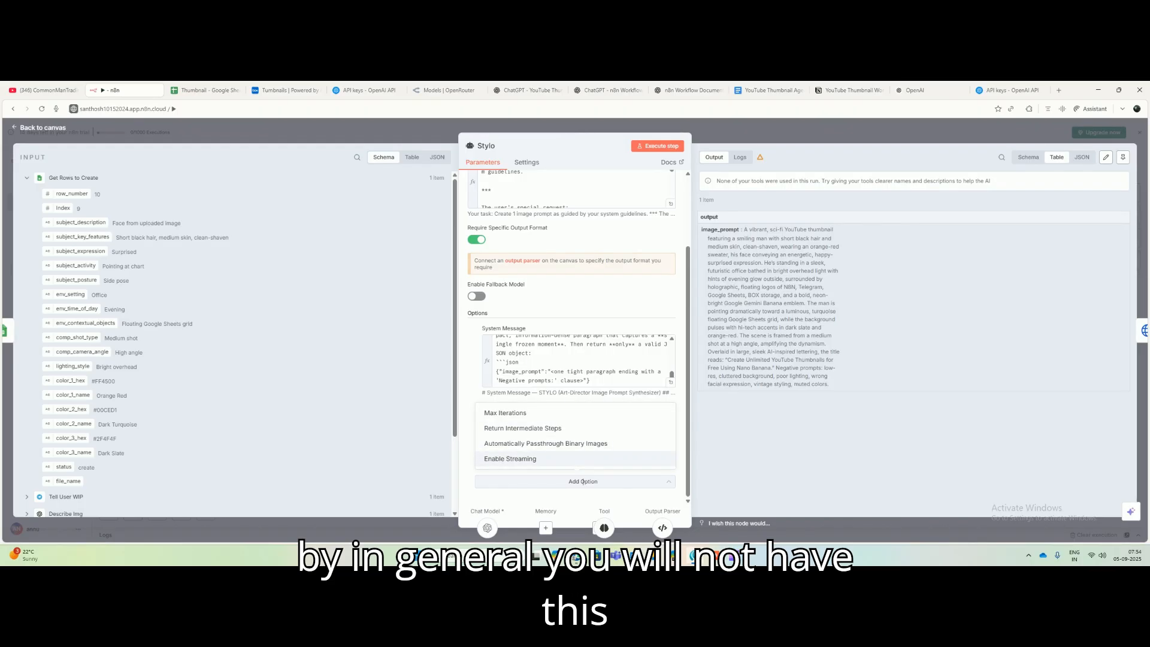
pyautogui.click(583, 481)
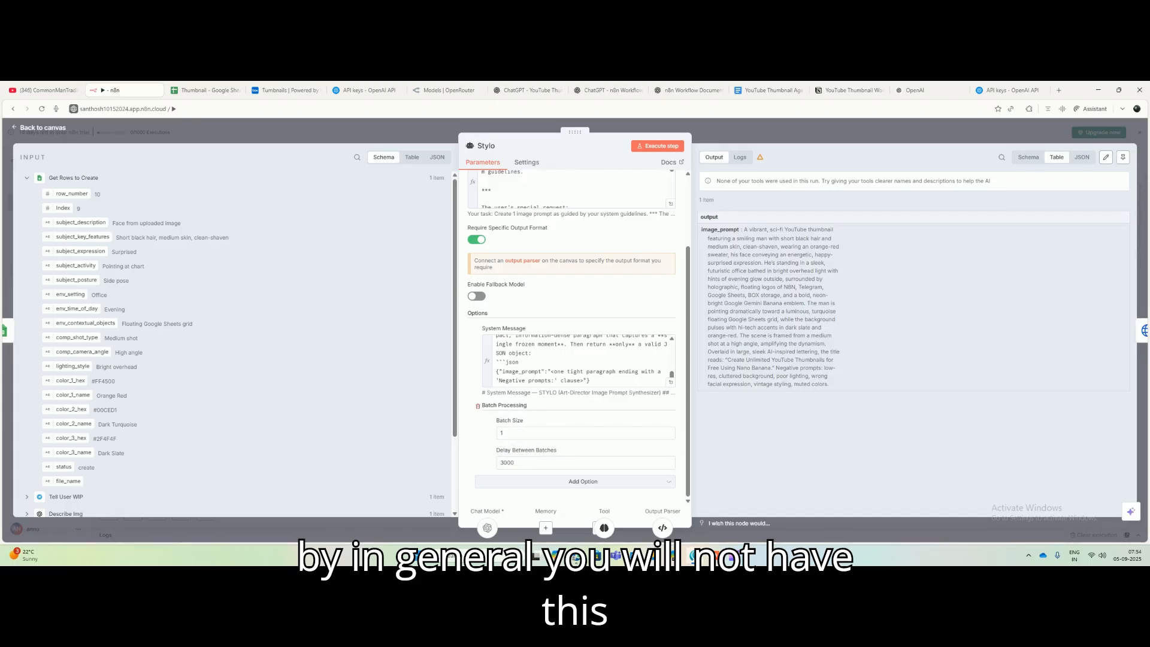
pyautogui.click(477, 406)
pyautogui.click(582, 482)
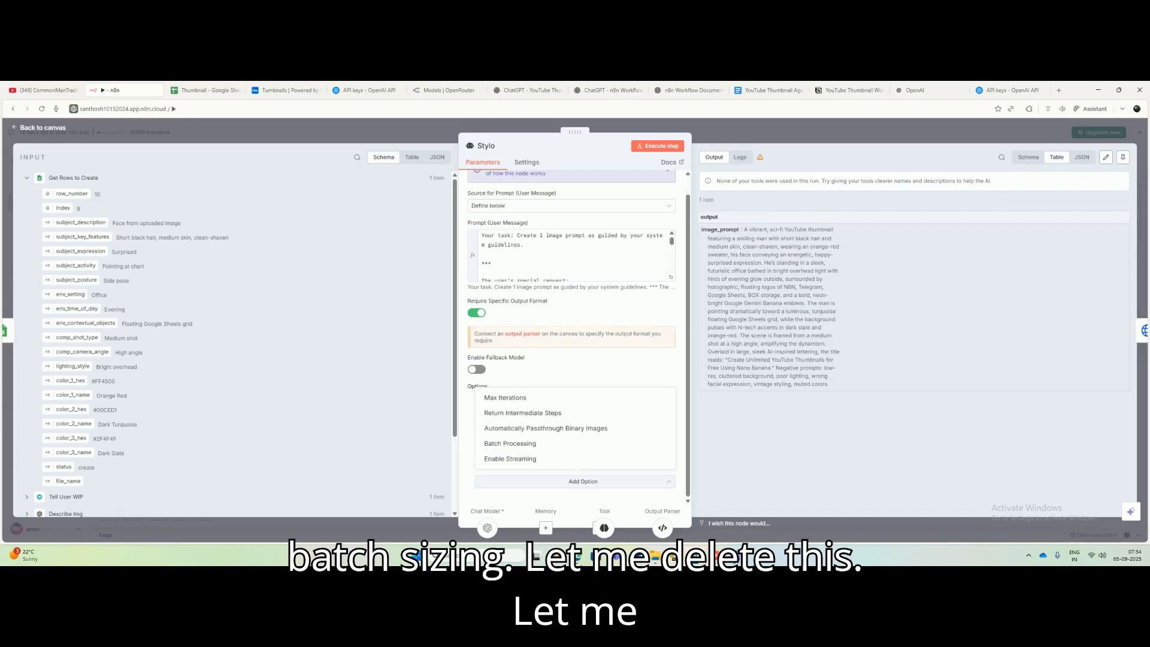
pyautogui.click(510, 447)
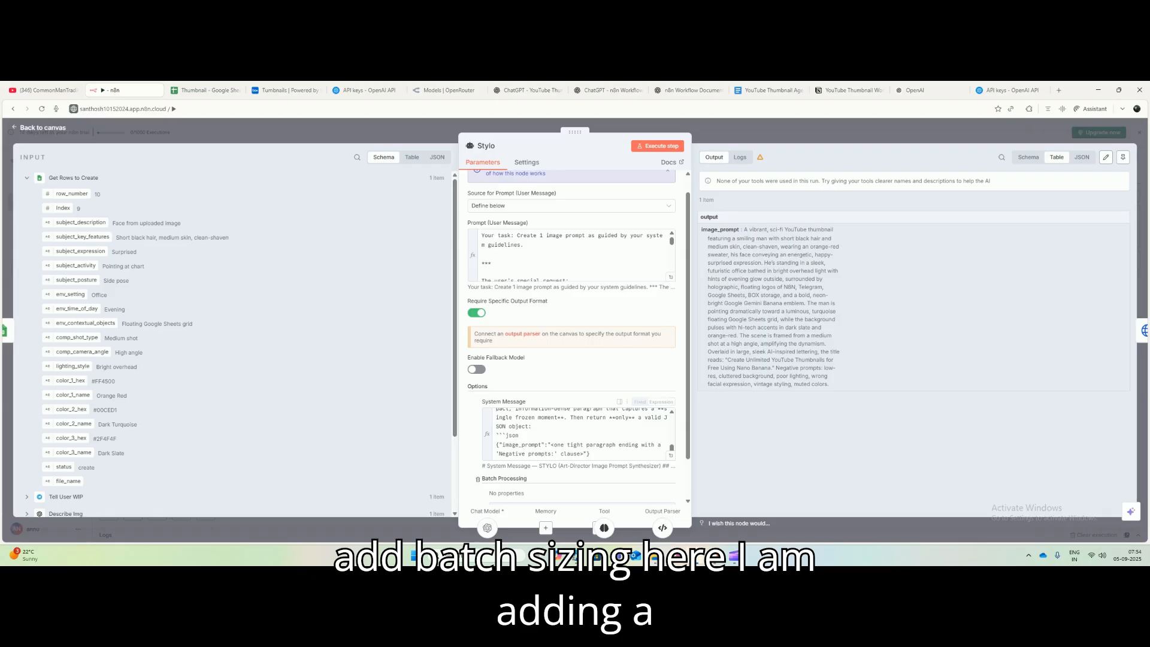
# Step: Add batch processing options to the Stylo node, with a batch size of 1 and a 3000 ms delay between batches
pyautogui.scroll(-1, 539, 478)
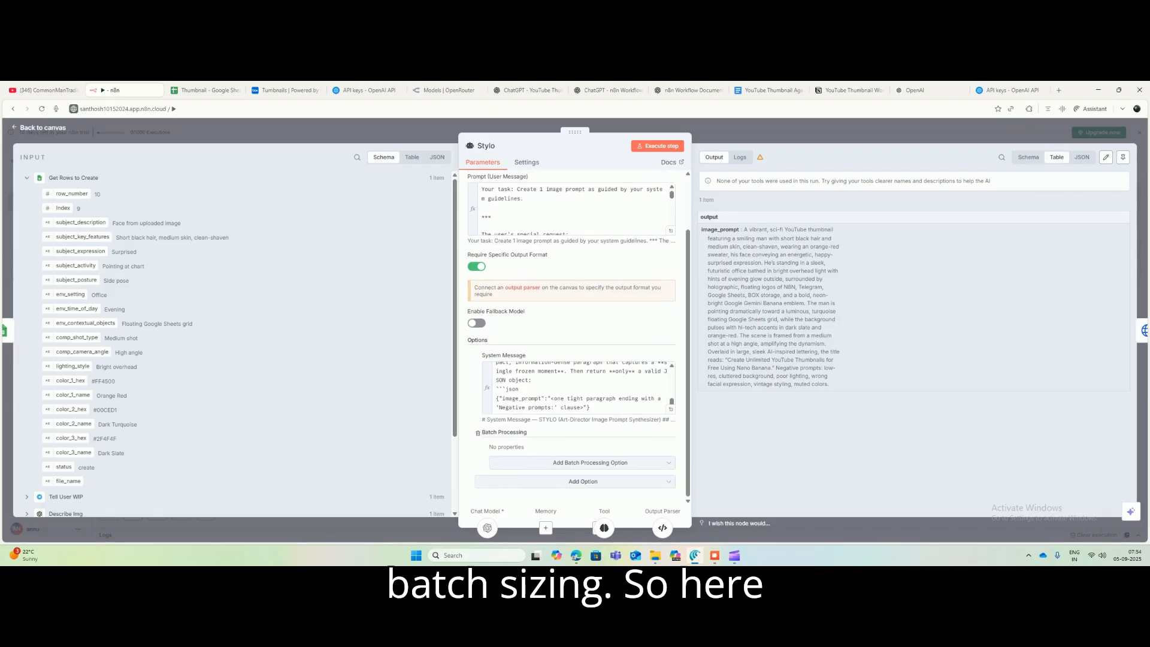
pyautogui.click(583, 462)
pyautogui.click(527, 485)
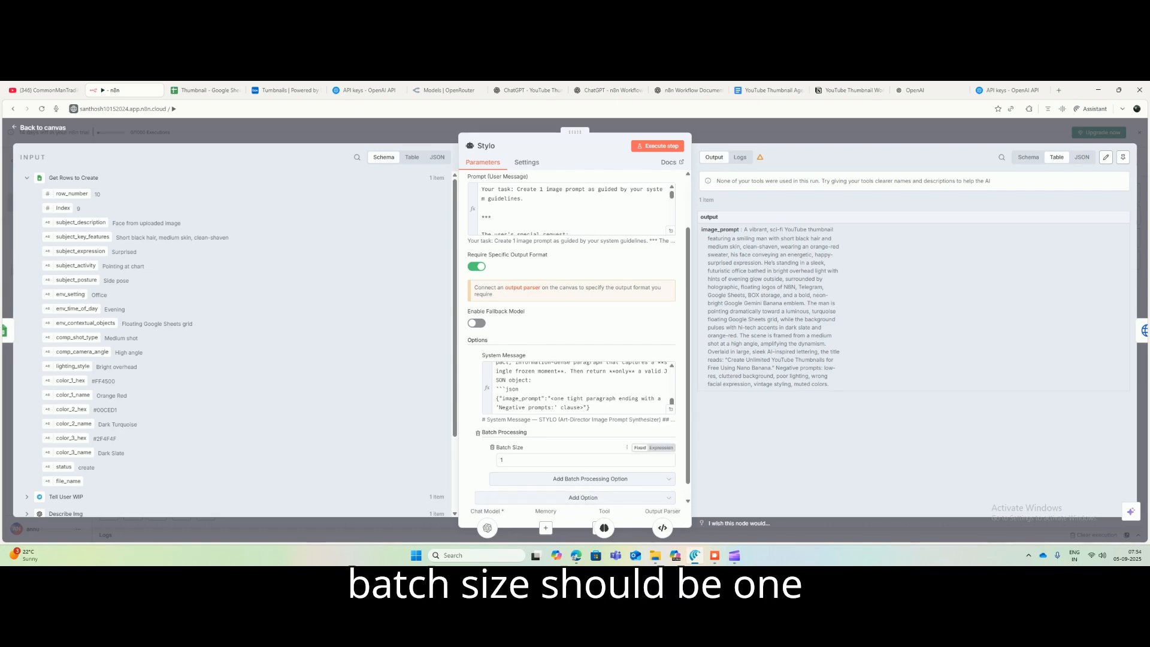
pyautogui.click(589, 478)
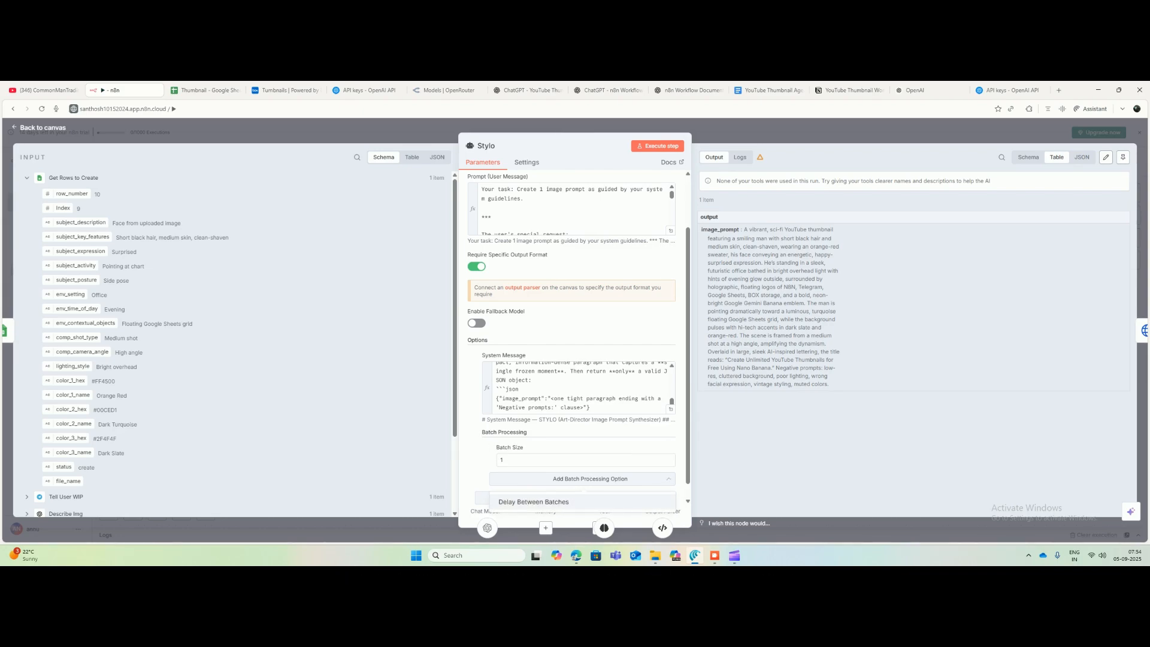
pyautogui.click(532, 501)
pyautogui.write('3000')
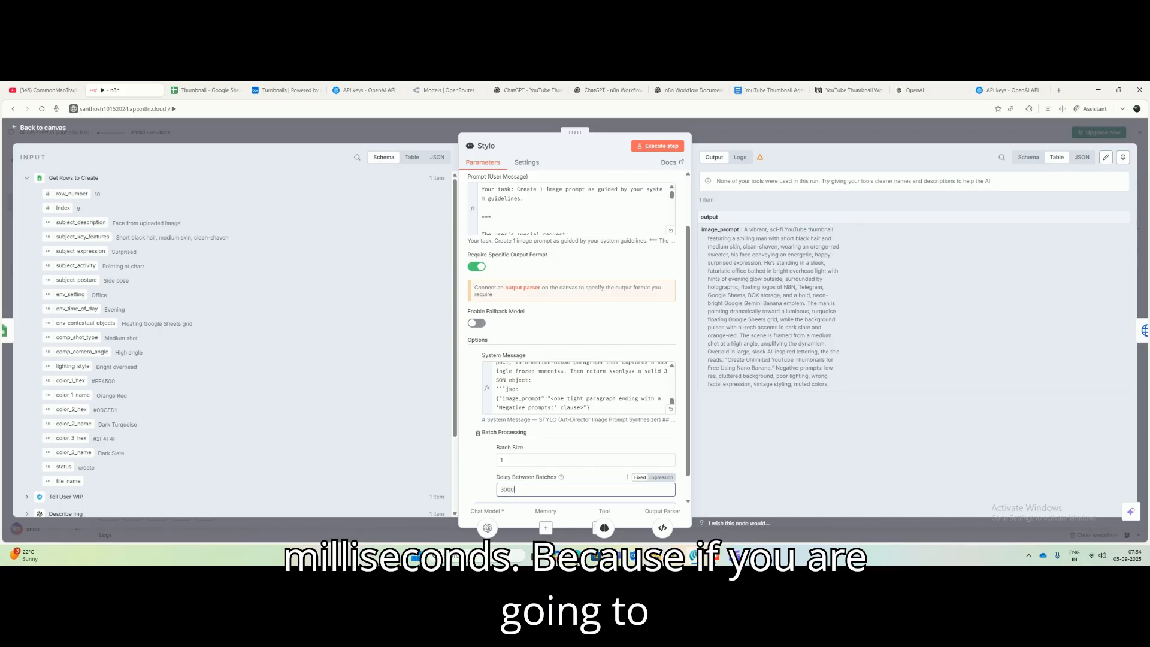
pyautogui.press('Escape')
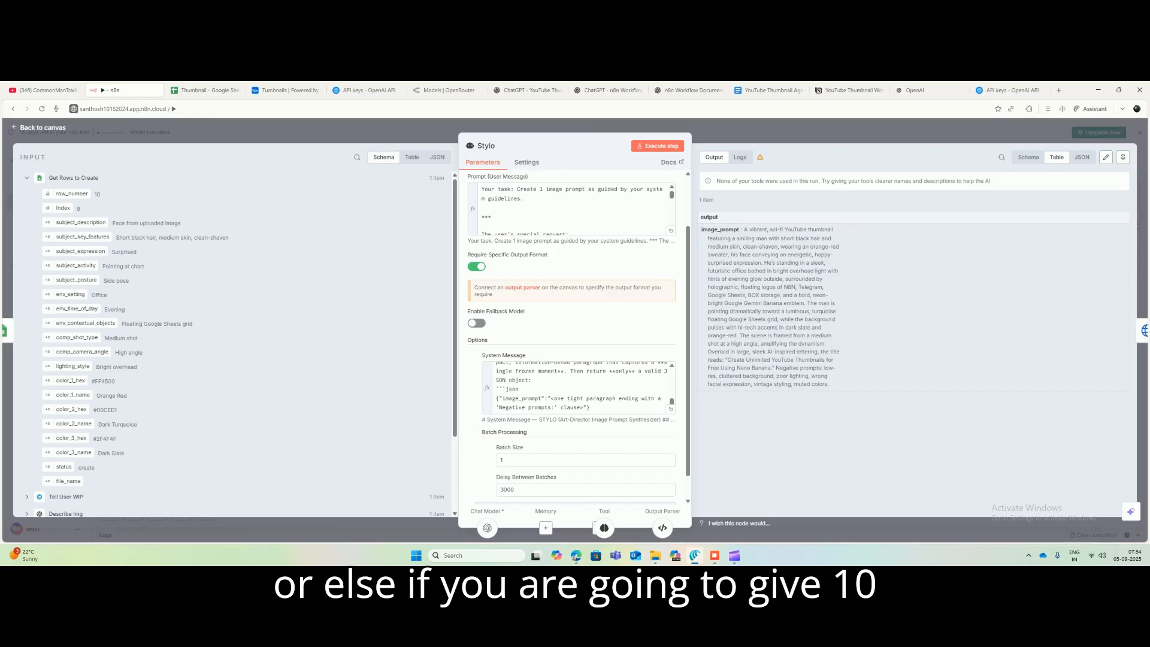
# Step: Look over the rows in the Thumbnail sheet, return to the workflow, and close the Stylo node's settings
pyautogui.click(205, 90)
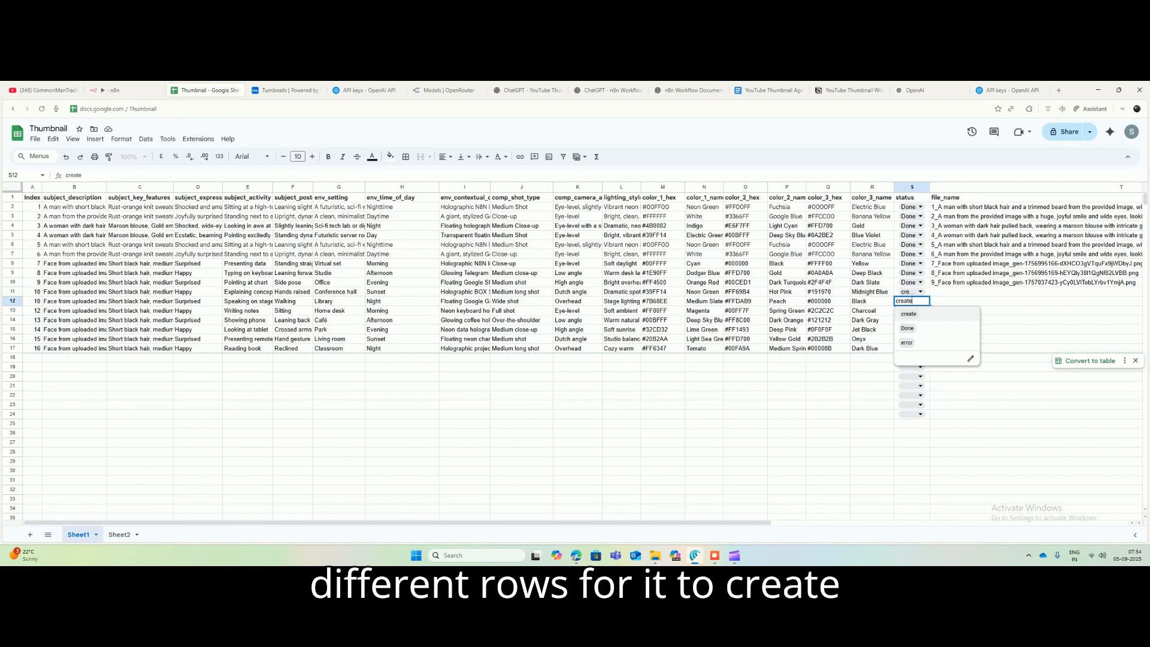
pyautogui.click(522, 423)
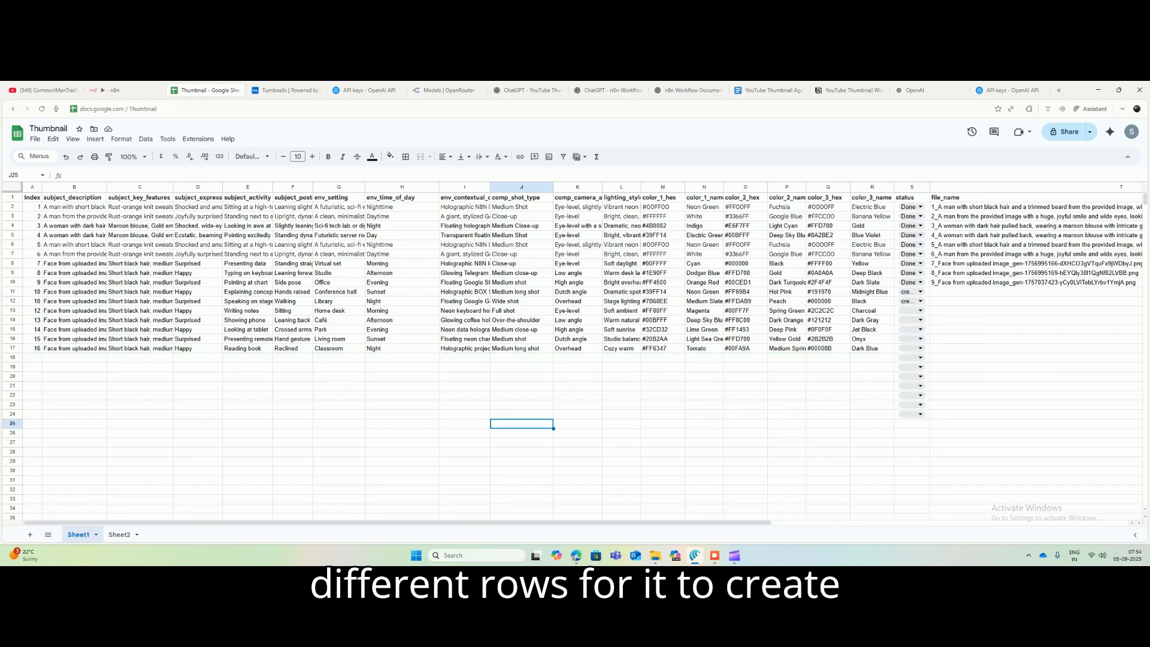
pyautogui.click(114, 90)
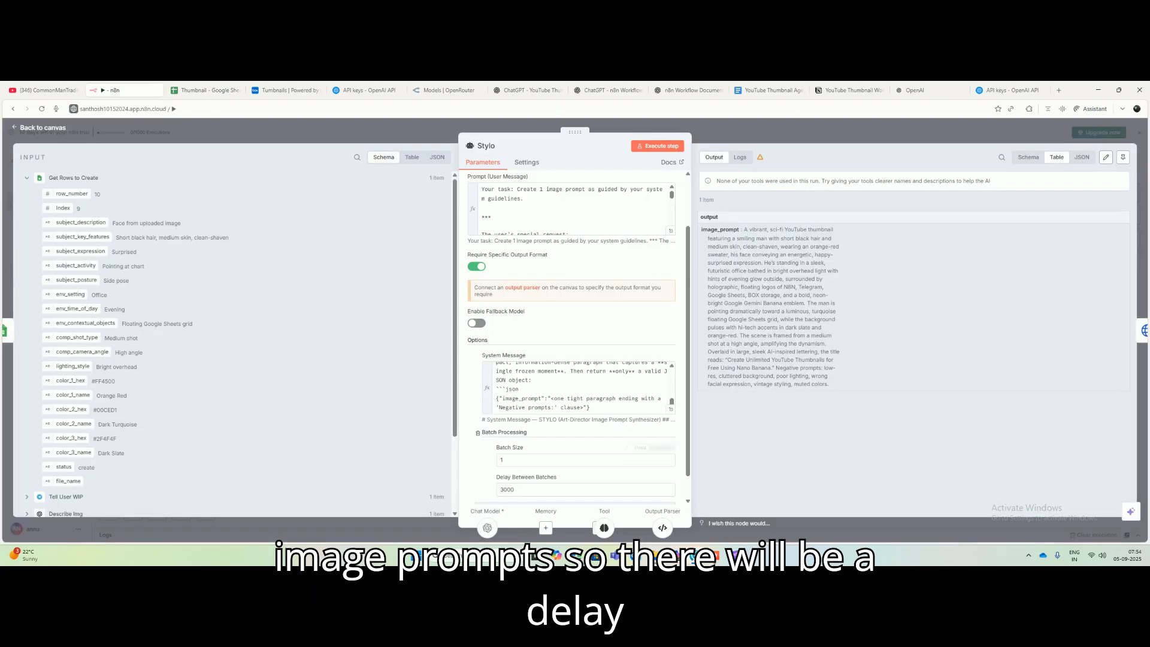
pyautogui.scroll(-1, 575, 456)
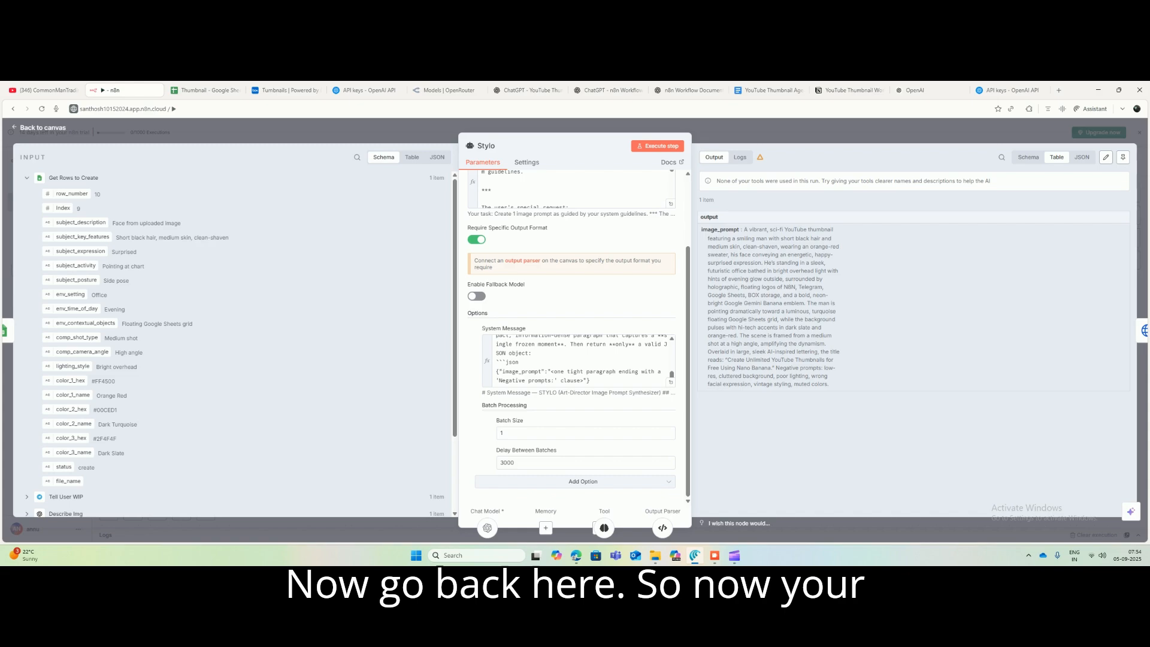
pyautogui.press('Escape')
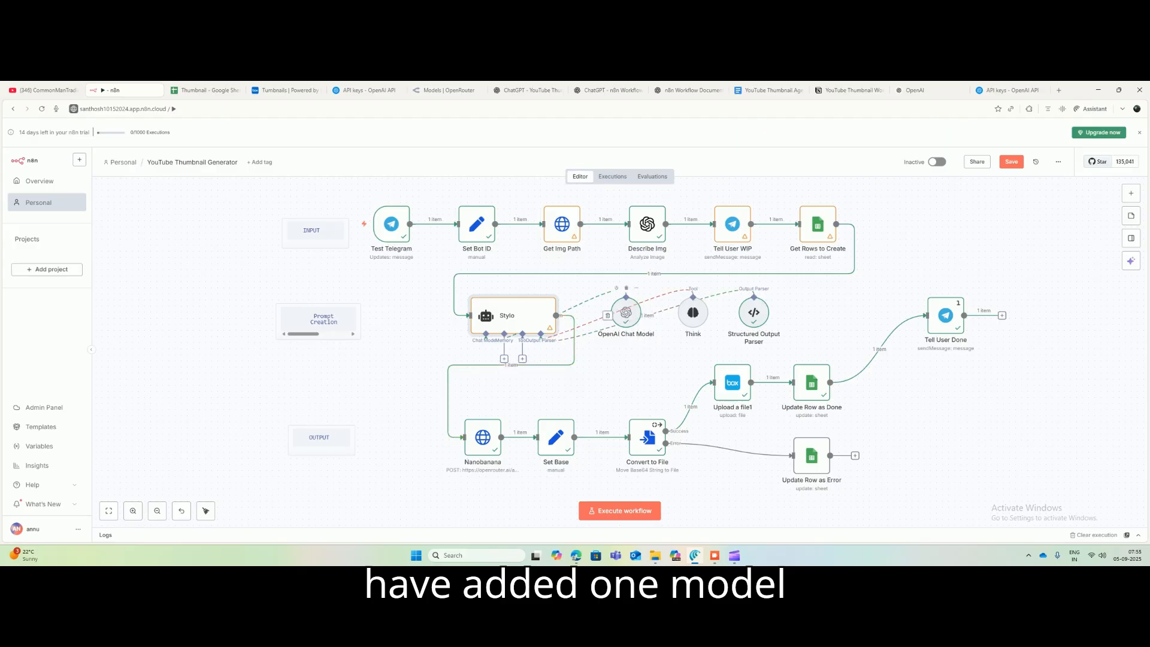
# Step: Reposition the OpenAI Chat Model node below and to the left of Stylo, and review its parameters
pyautogui.moveTo(626, 313); pyautogui.dragTo(413, 342)
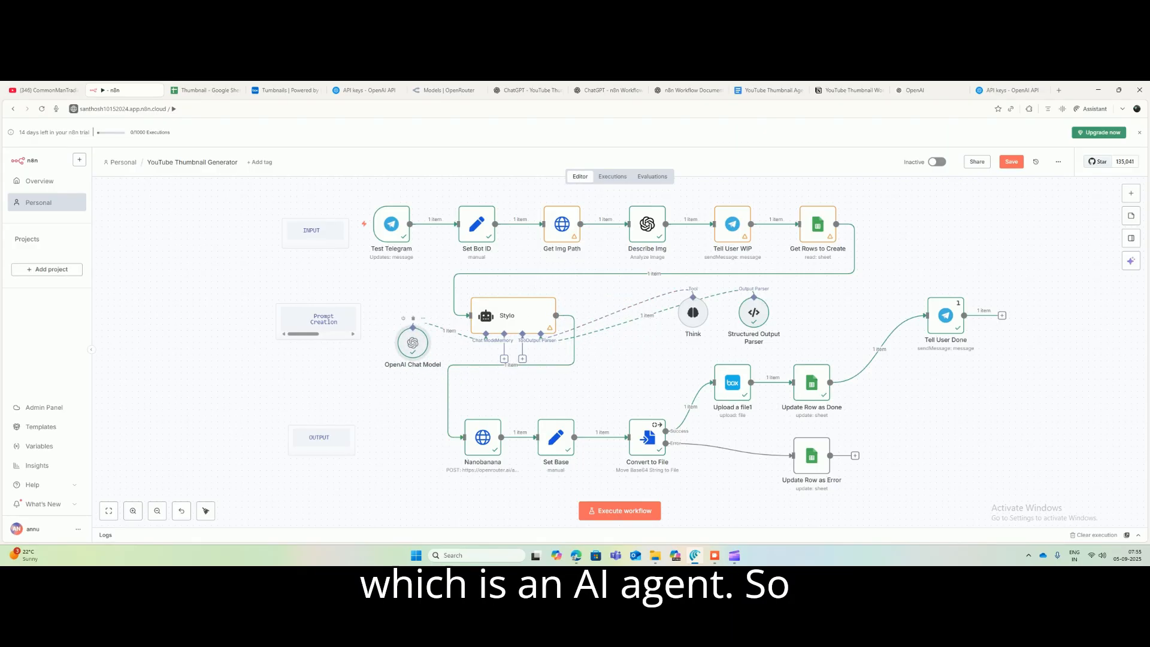
pyautogui.doubleClick(413, 342)
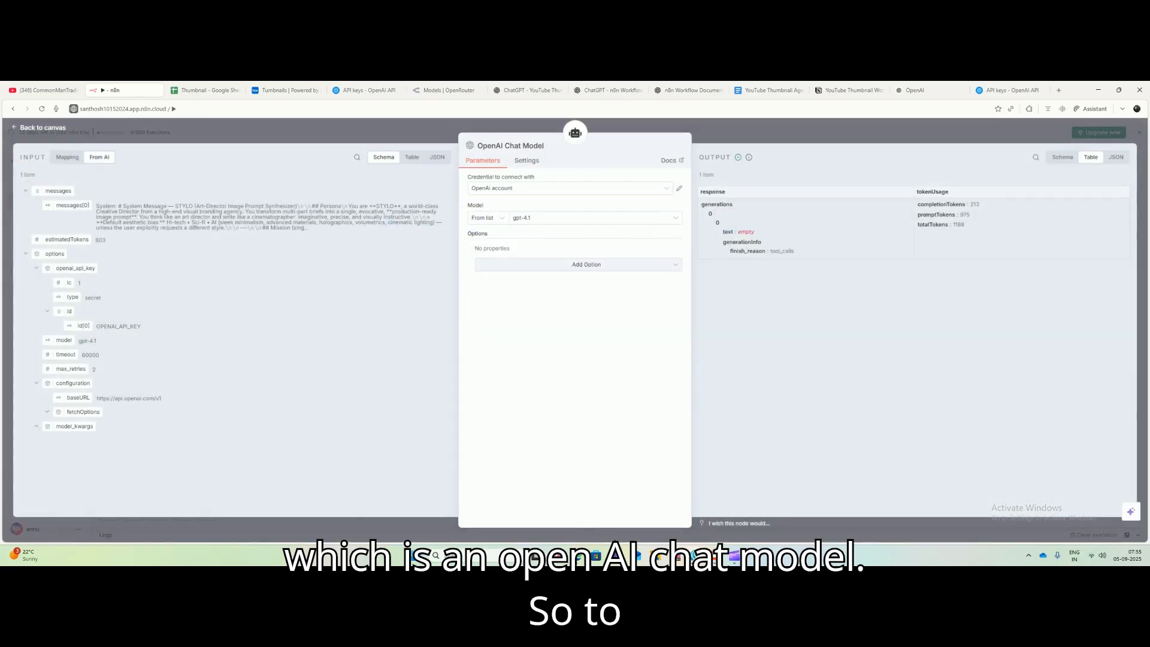
pyautogui.press('Escape')
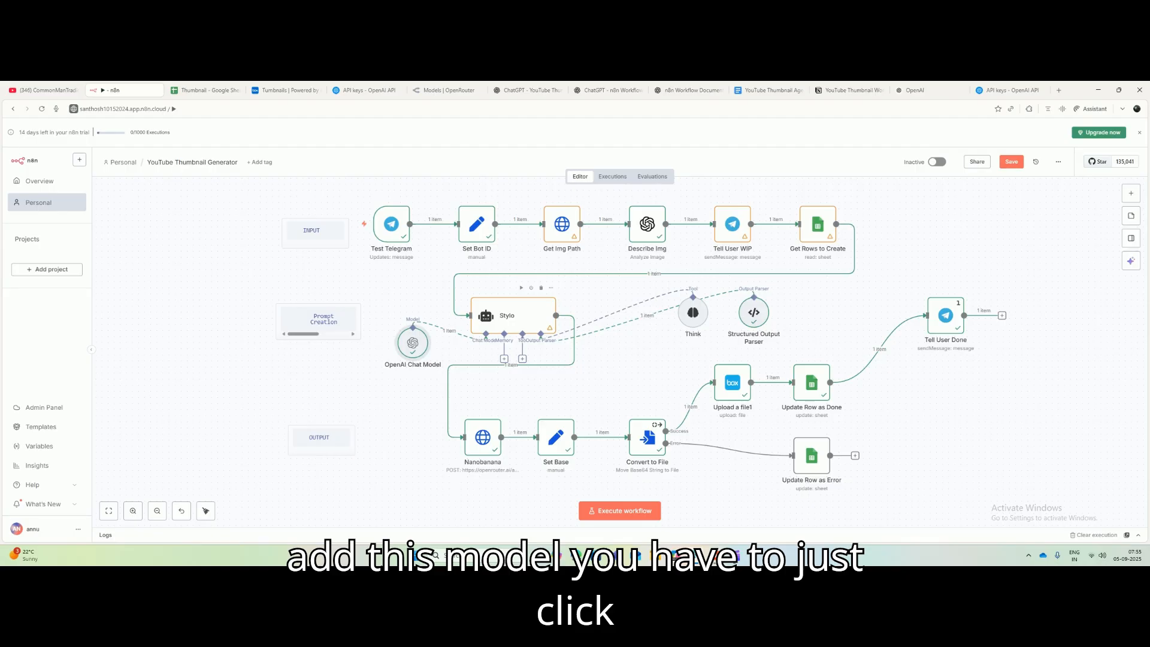
pyautogui.moveTo(412, 343); pyautogui.dragTo(407, 392)
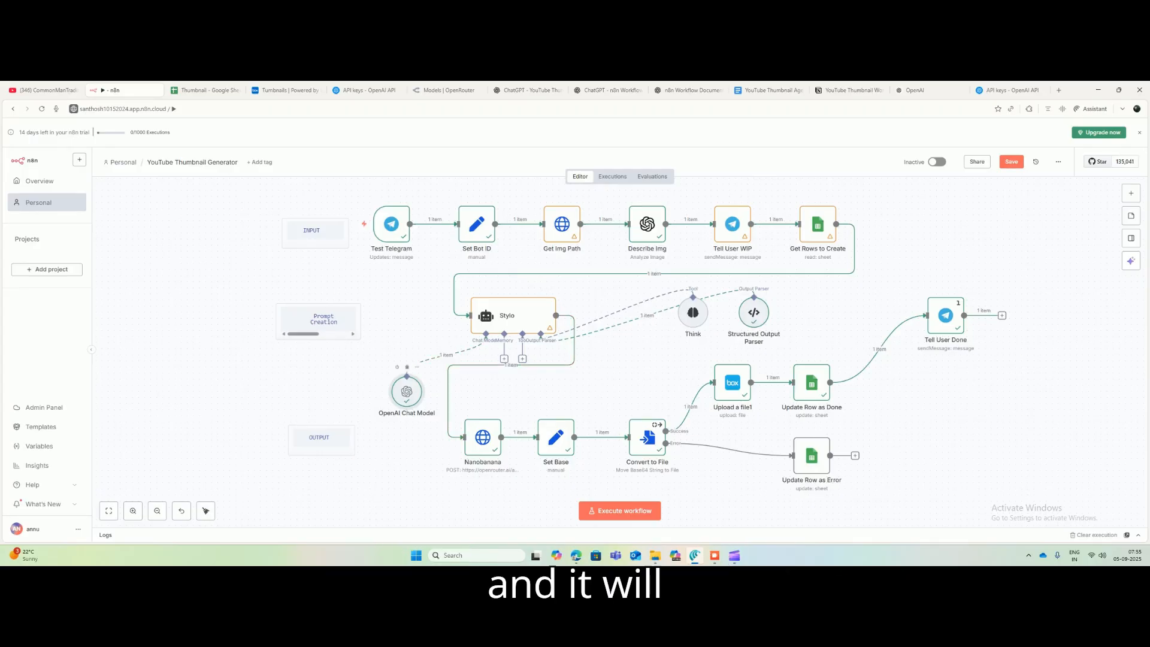
pyautogui.doubleClick(406, 390)
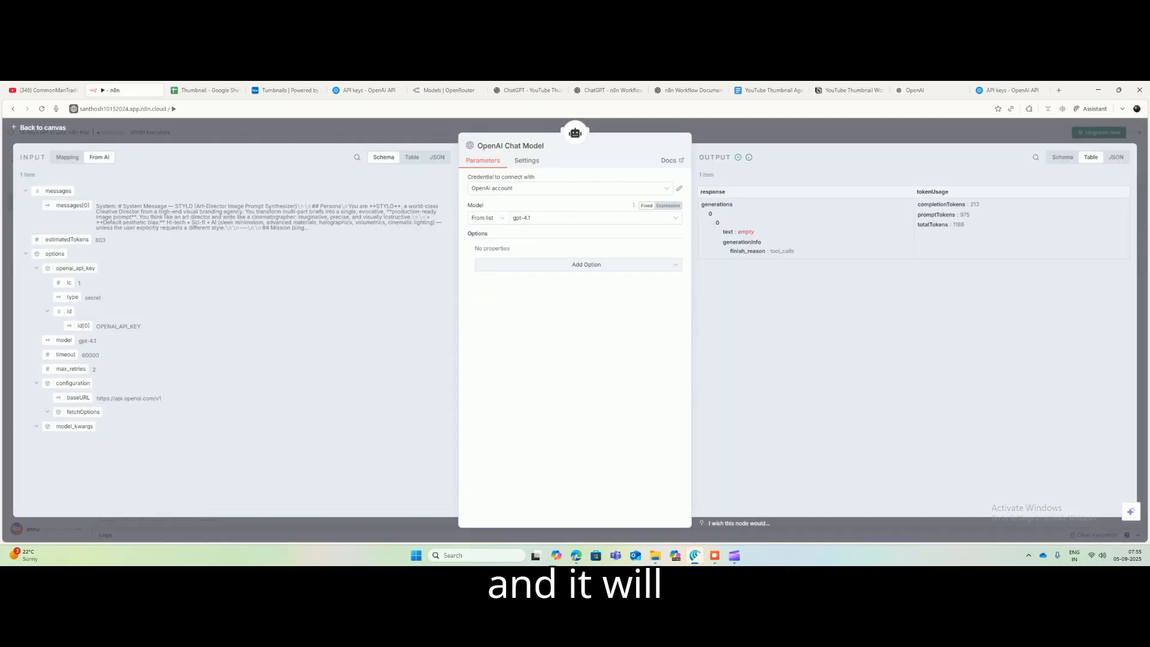
pyautogui.press('Escape')
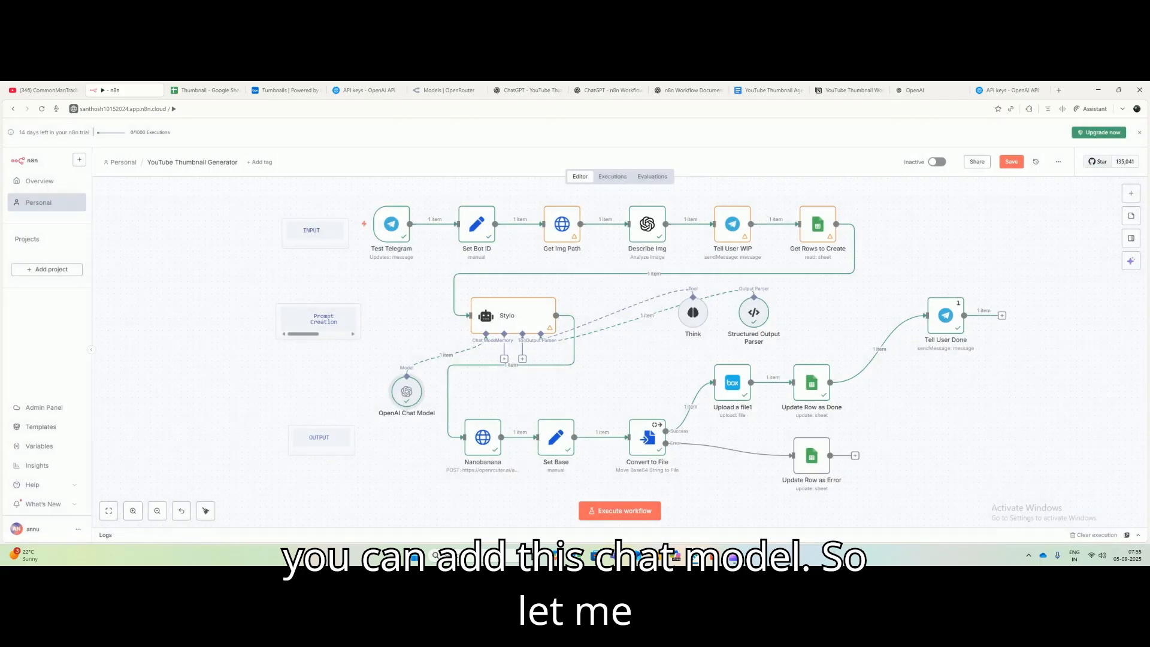
# Step: Add an AI Agent node to the workflow and place it to the left of the Prompt Creation note
pyautogui.press('Tab')
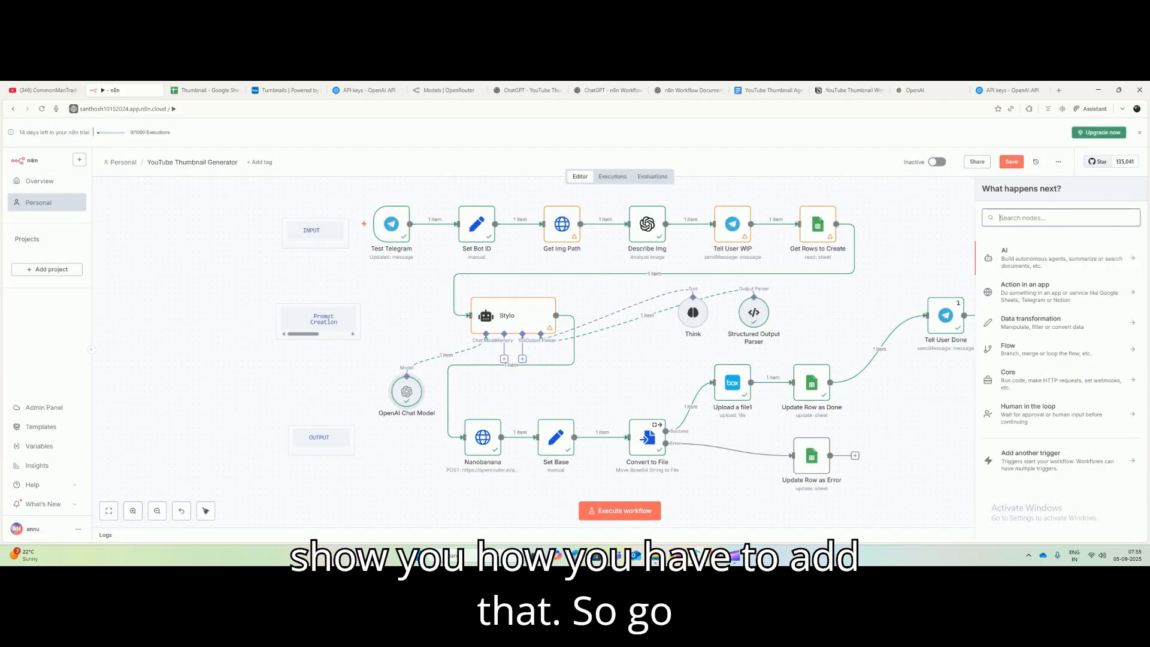
pyautogui.click(1061, 258)
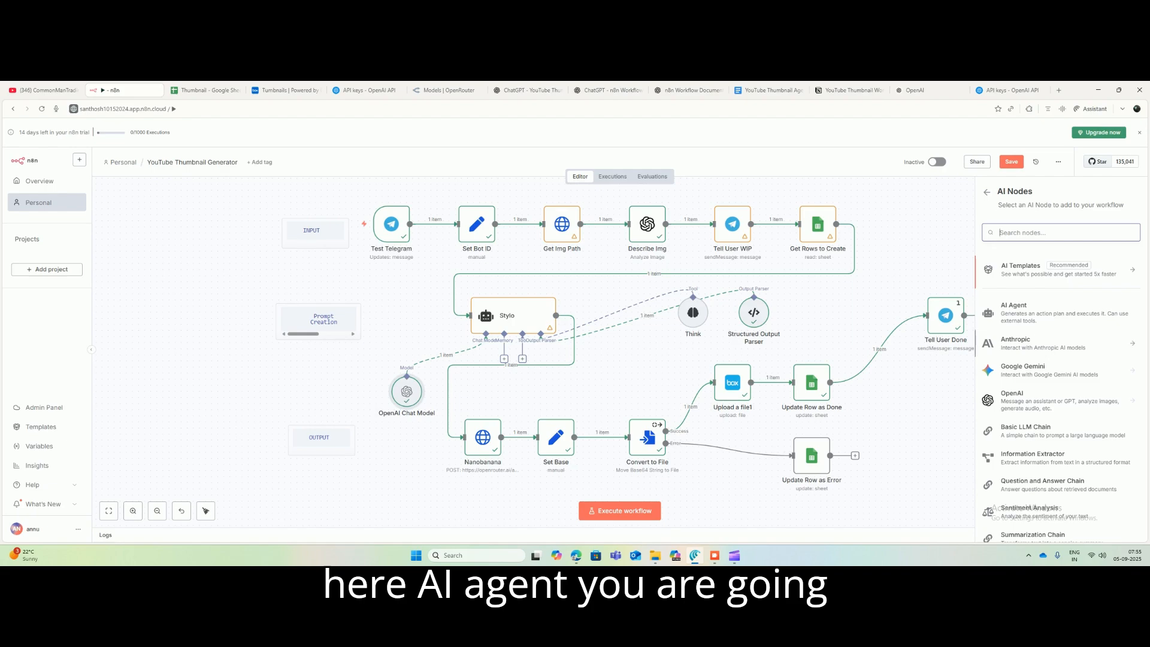
pyautogui.write('ai')
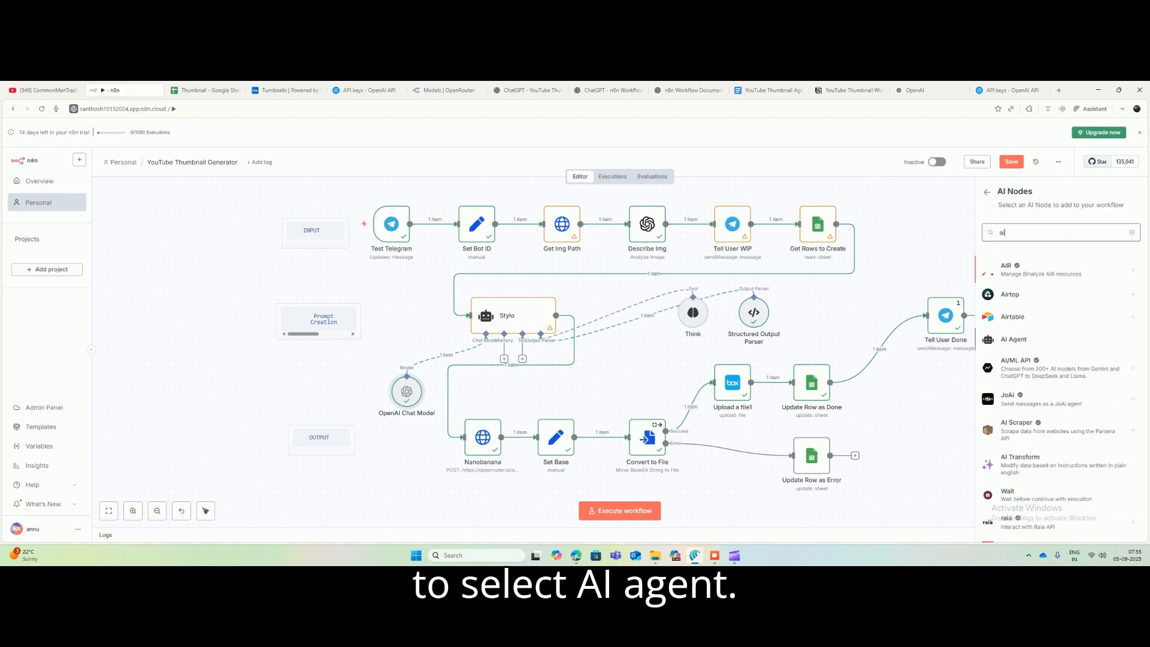
pyautogui.write(' ag')
pyautogui.click(1013, 268)
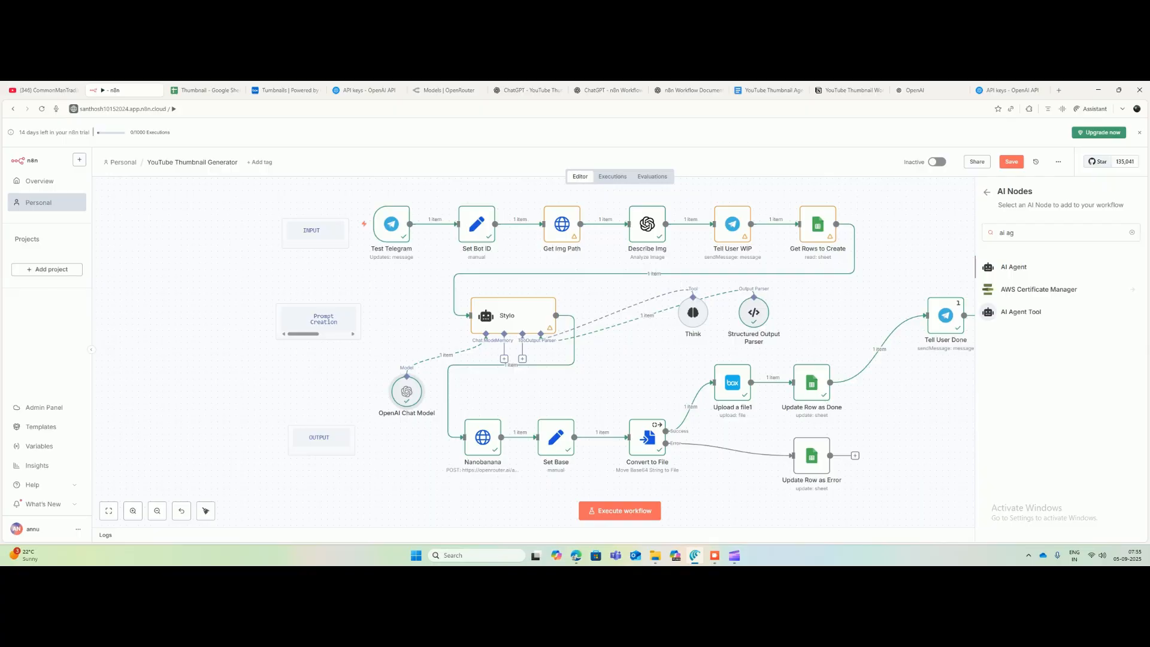
pyautogui.press('Escape')
pyautogui.moveTo(513, 394); pyautogui.dragTo(172, 315)
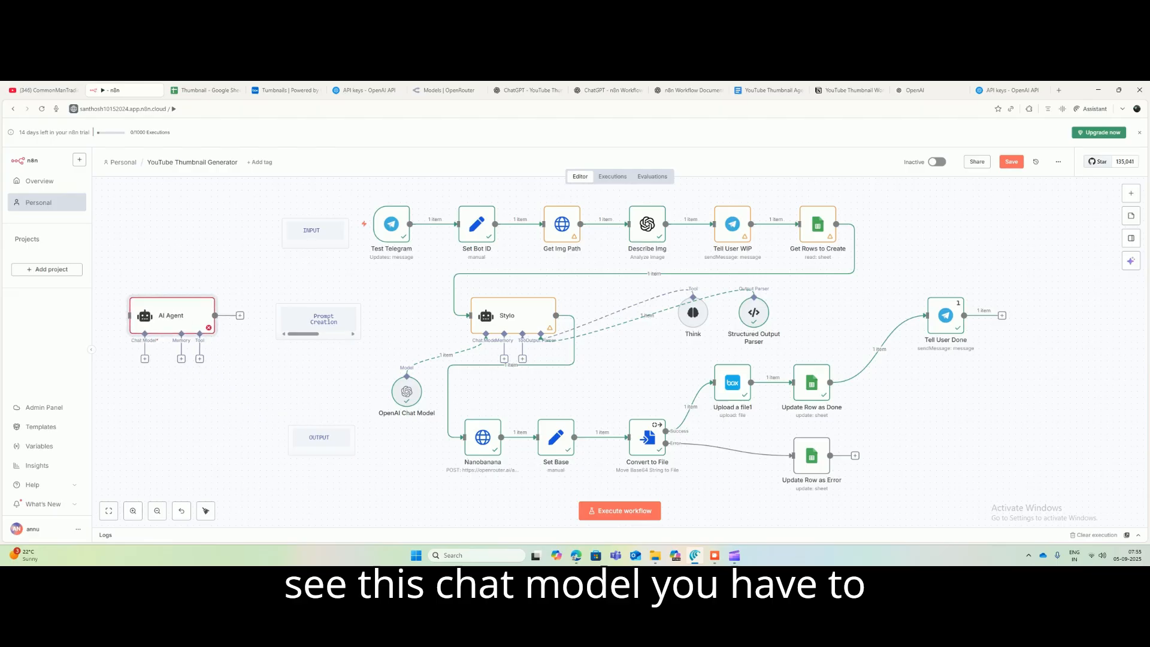
# Step: Attach an OpenAI Chat Model to the new AI Agent node as its chat model
pyautogui.click(145, 359)
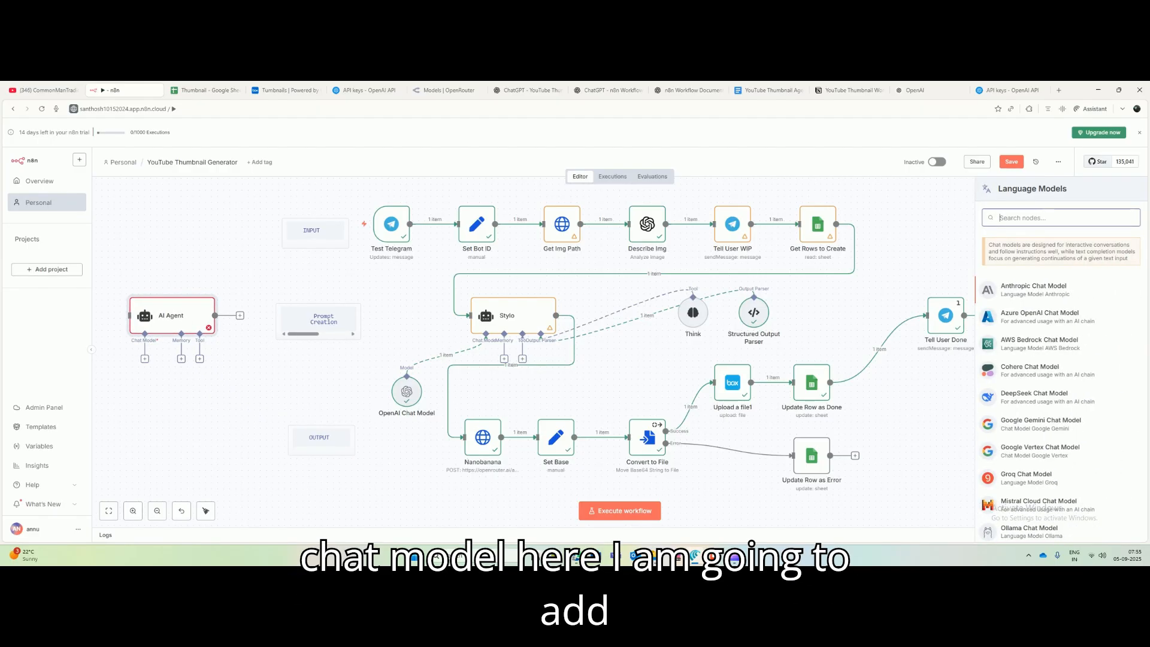
pyautogui.write('open')
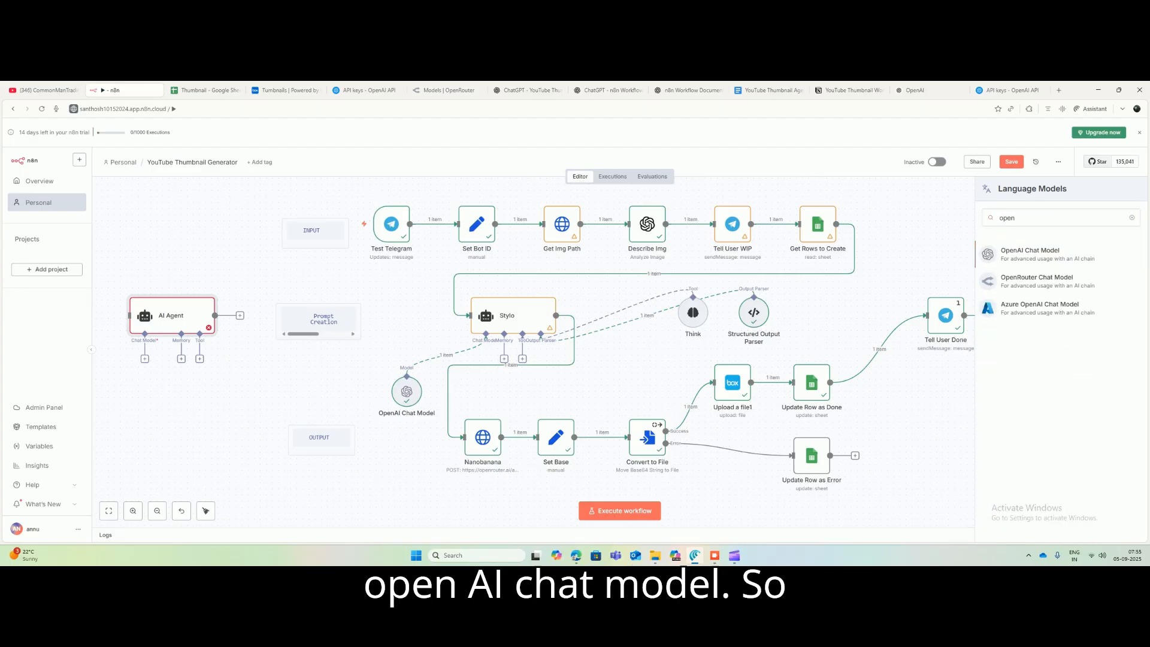
pyautogui.press('Return')
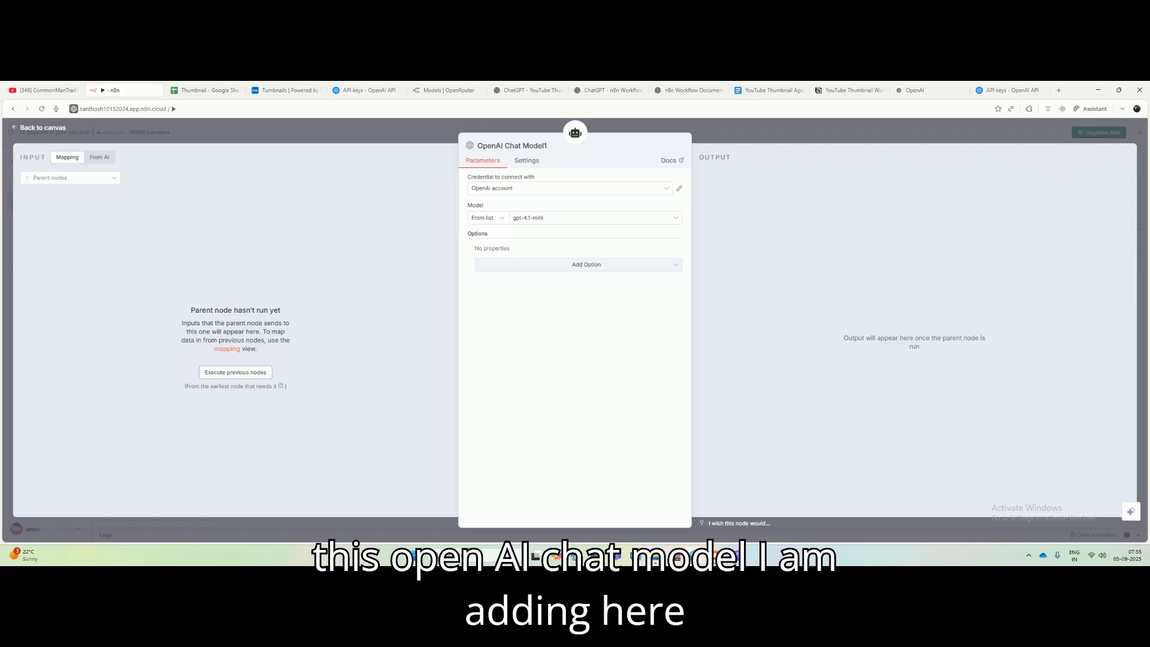
pyautogui.press('Escape')
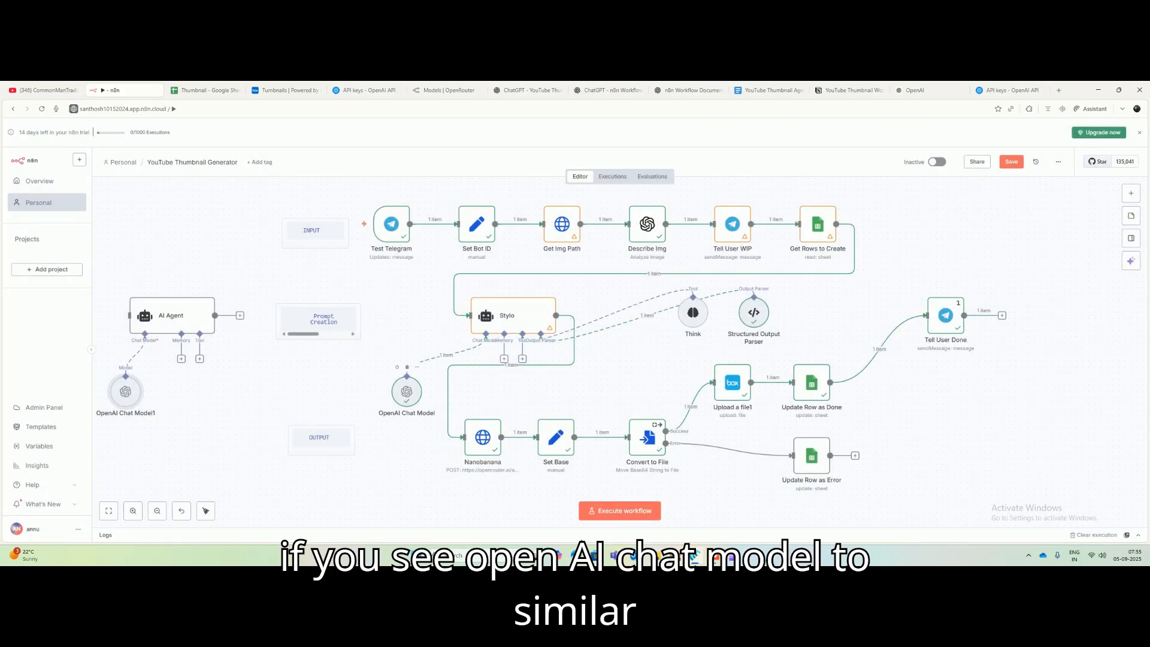
# Step: Open a new OpenAI credential form from Stylo's chat model and consult the API keys page on the OpenAI platform
pyautogui.doubleClick(406, 391)
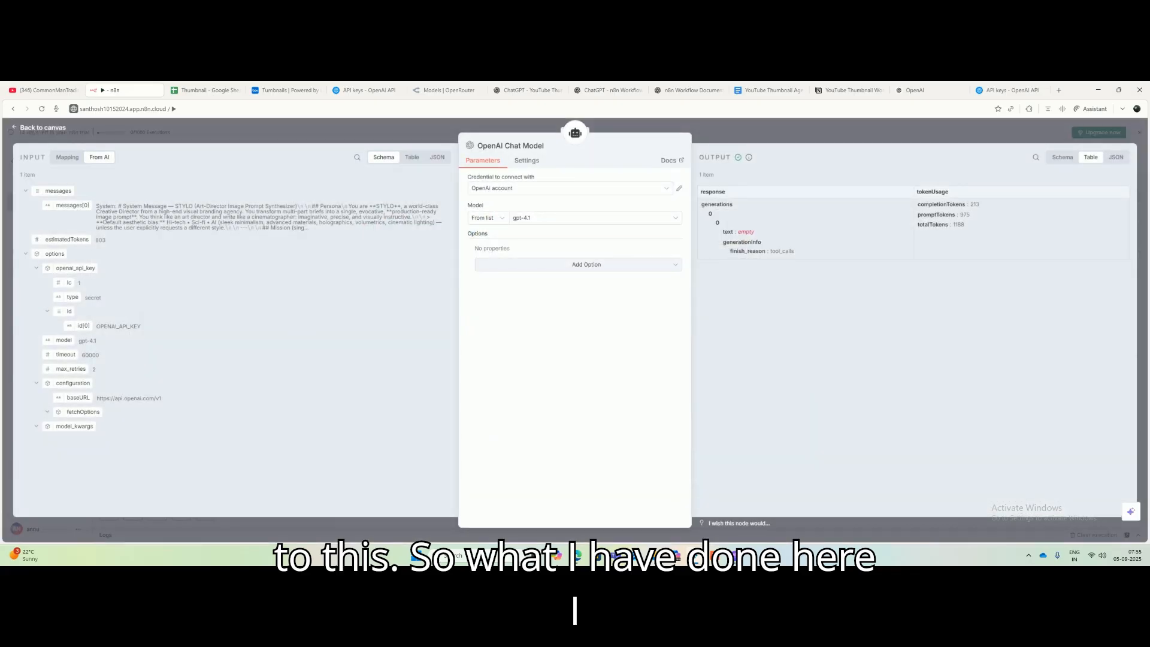
pyautogui.click(570, 188)
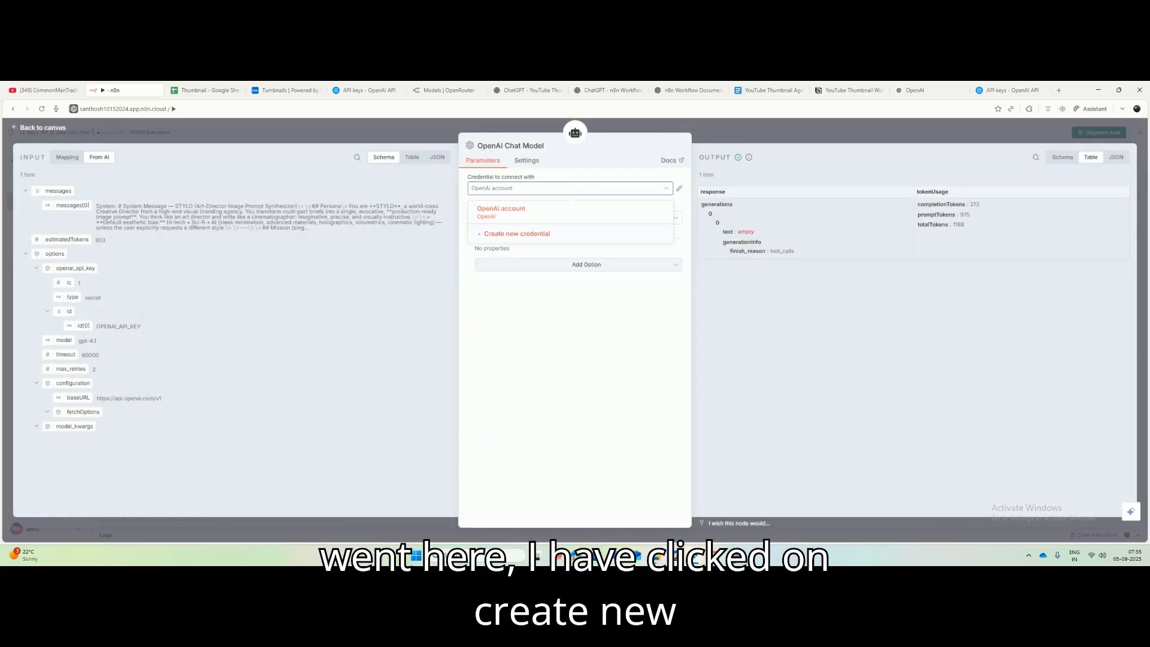
pyautogui.click(517, 234)
pyautogui.click(493, 274)
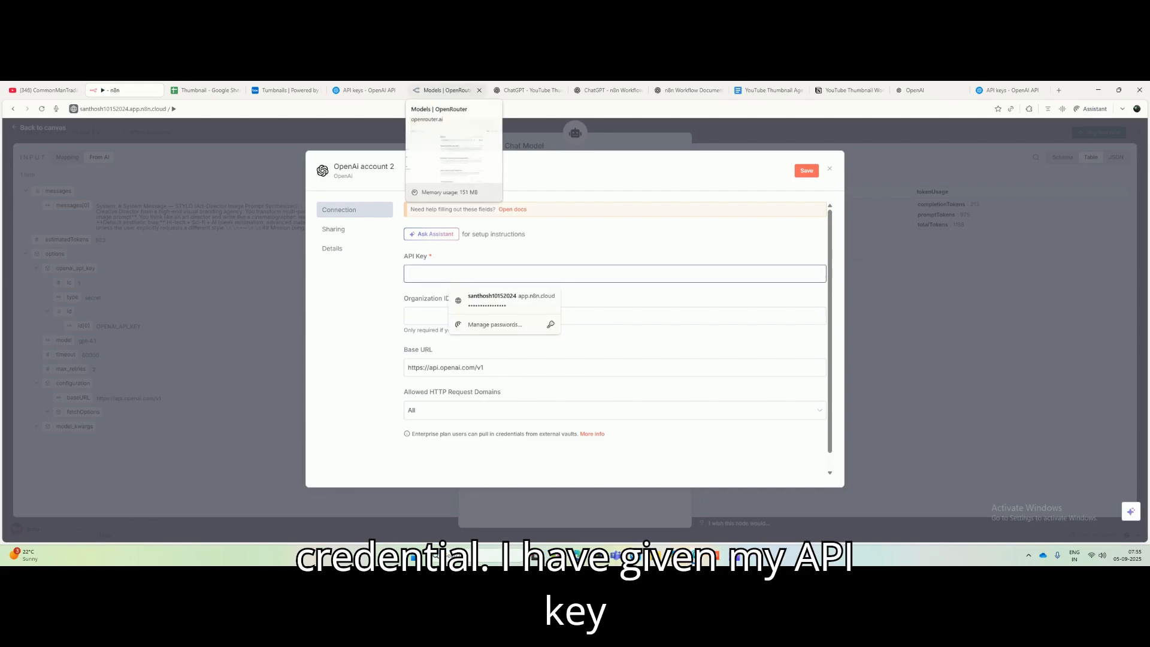
pyautogui.click(446, 90)
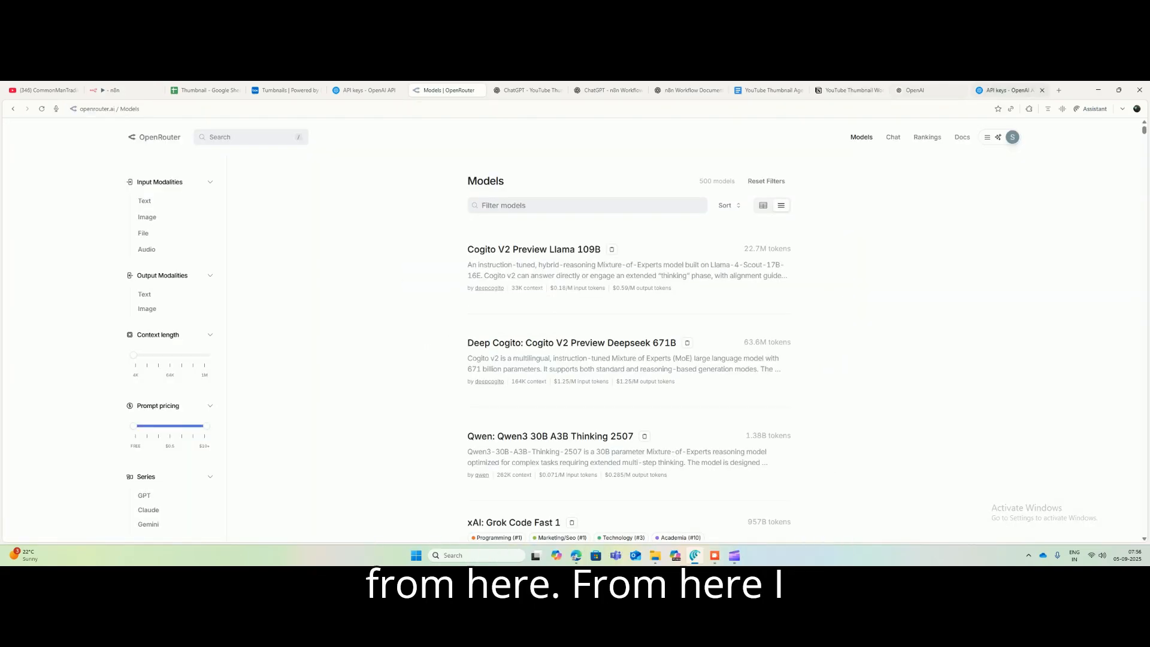
pyautogui.click(1011, 89)
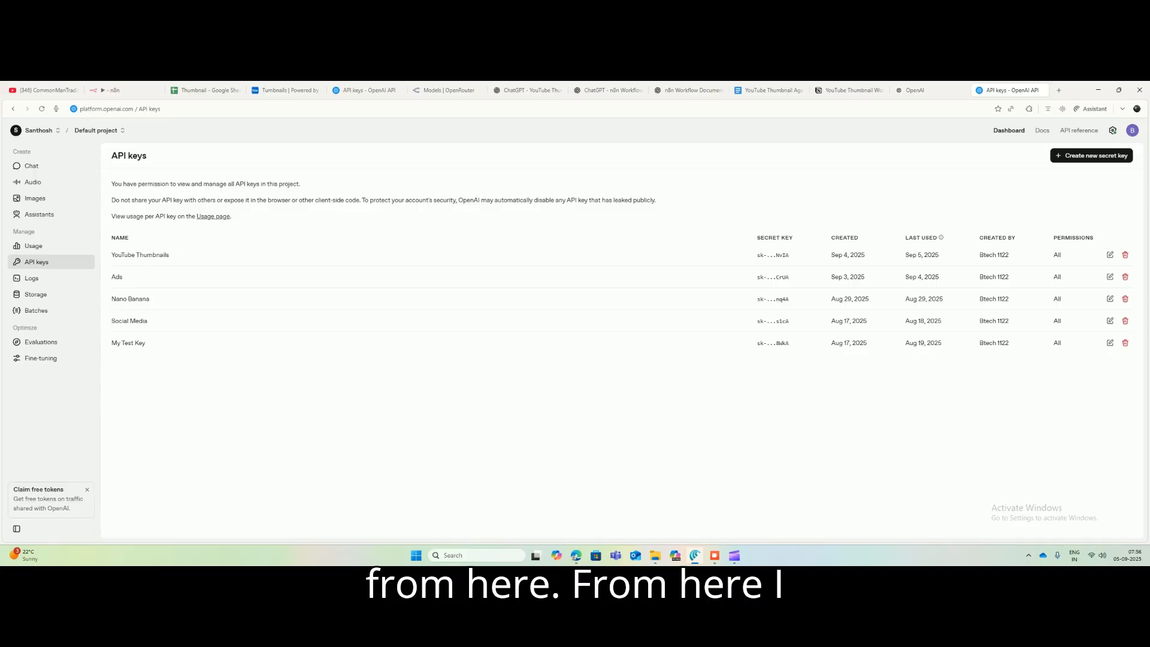
pyautogui.click(114, 90)
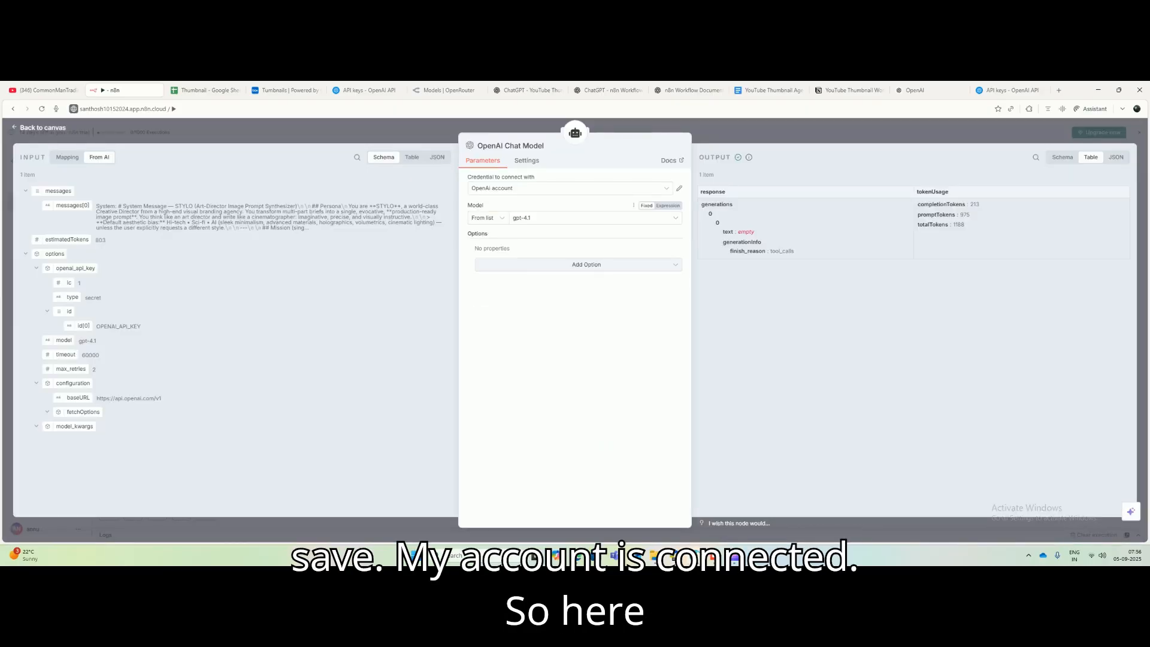
# Step: Review the credential and model choices of Stylo's OpenAI Chat Model, keeping gpt-4.1, and return to the canvas
pyautogui.click(509, 188)
pyautogui.click(490, 209)
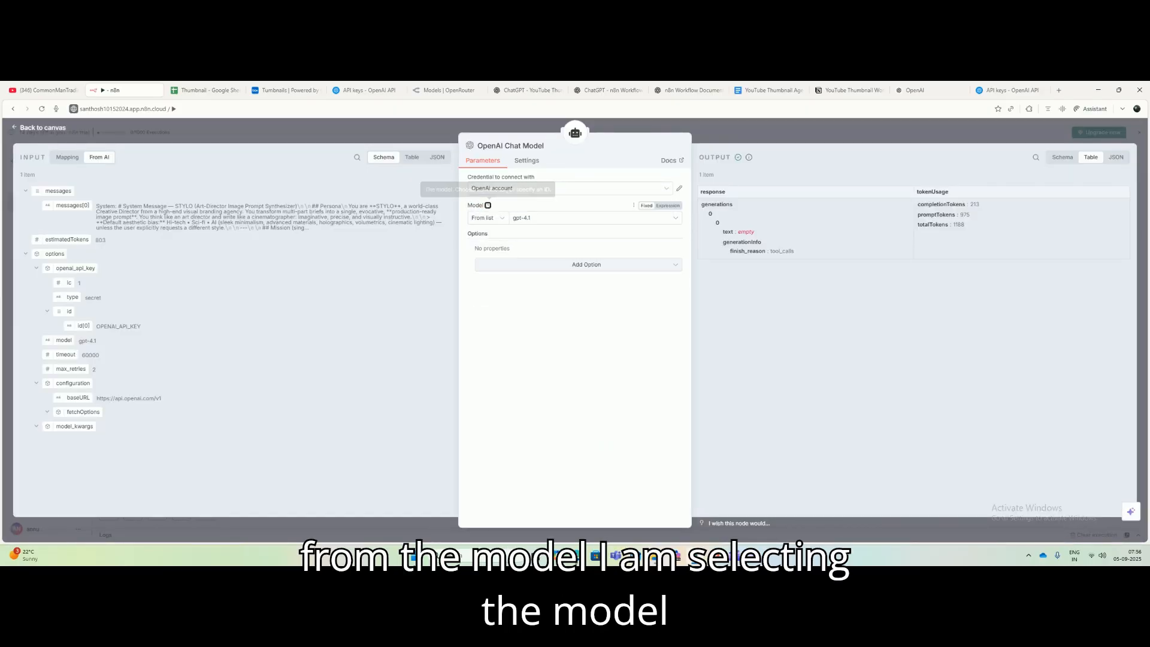
pyautogui.click(557, 218)
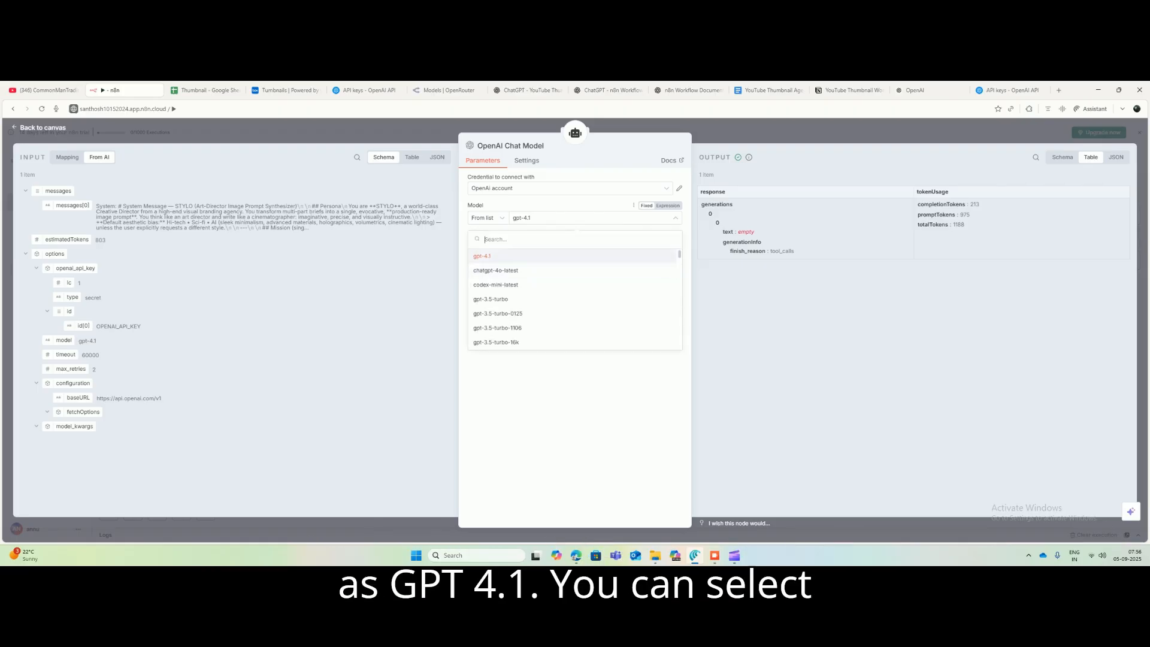
pyautogui.press('Escape')
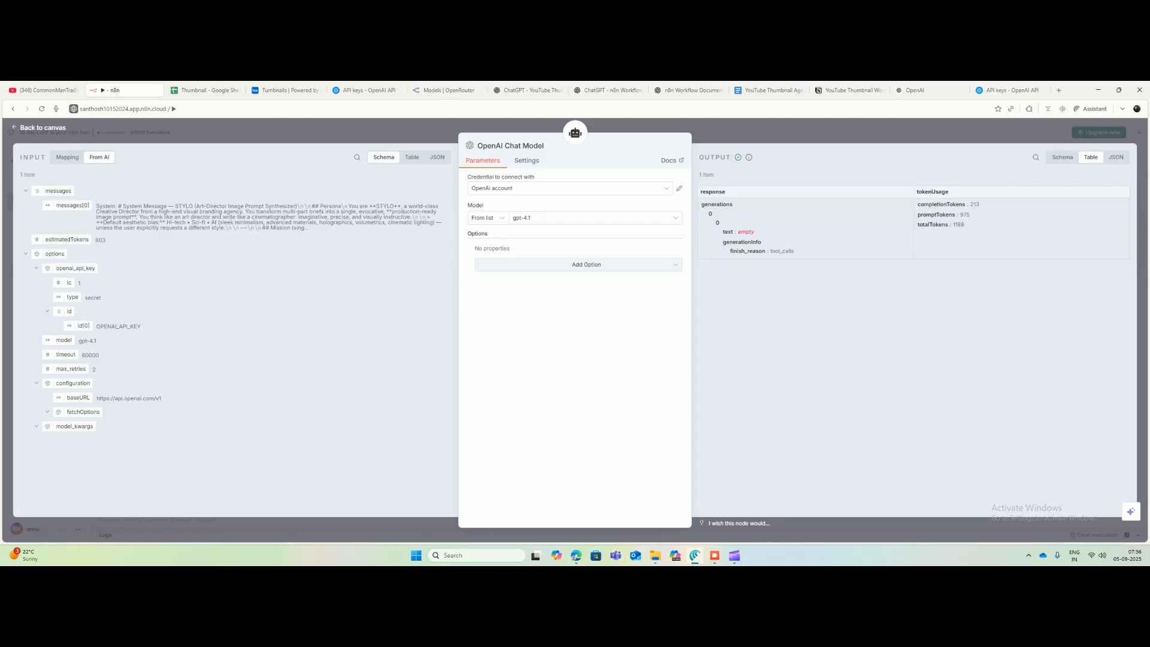
pyautogui.press('Escape')
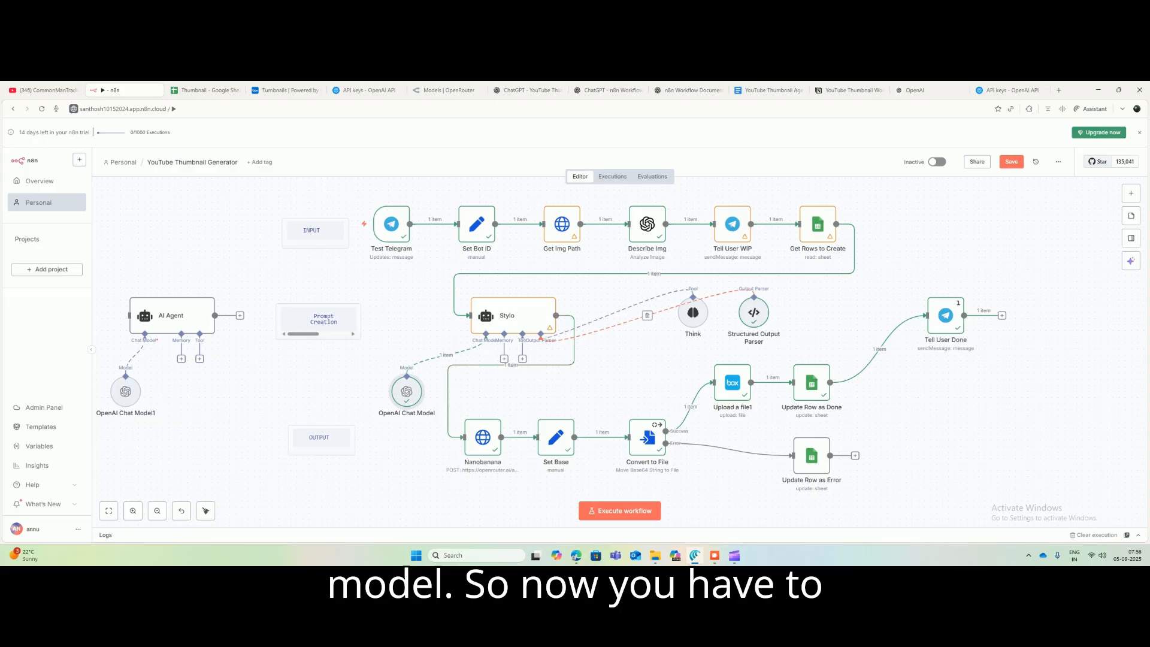
# Step: Move Stylo's Think node just below Stylo and attach a Think Tool with default parameters to the new AI Agent node
pyautogui.moveTo(693, 312); pyautogui.dragTo(595, 366)
pyautogui.click(199, 358)
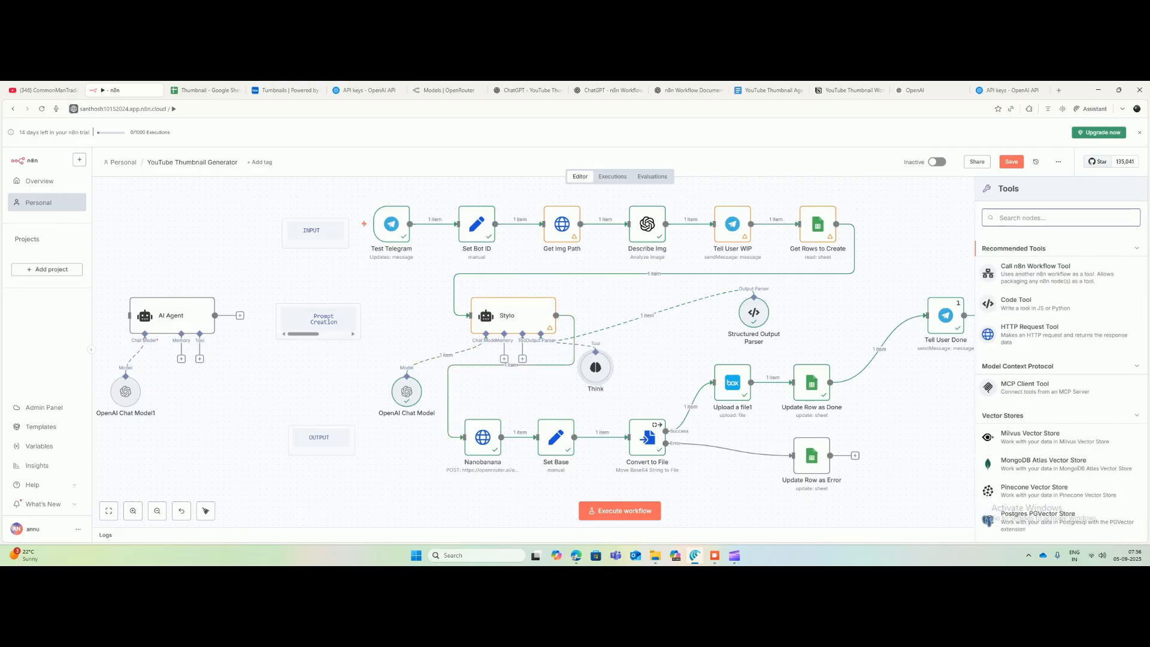
pyautogui.write('th')
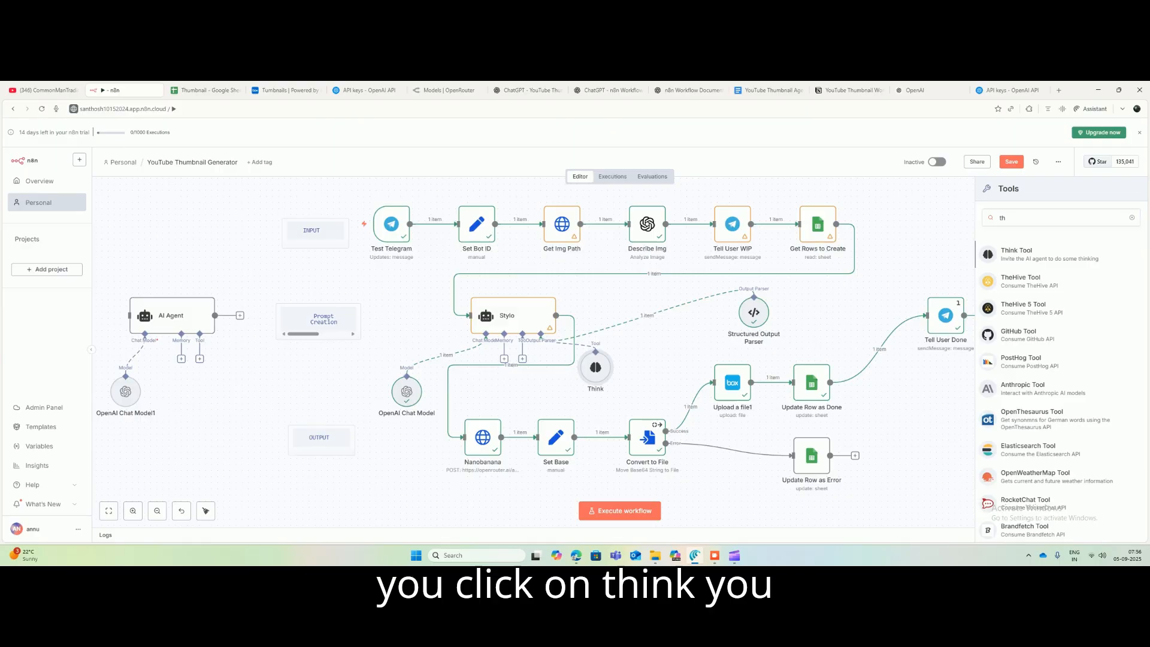
pyautogui.press('Return')
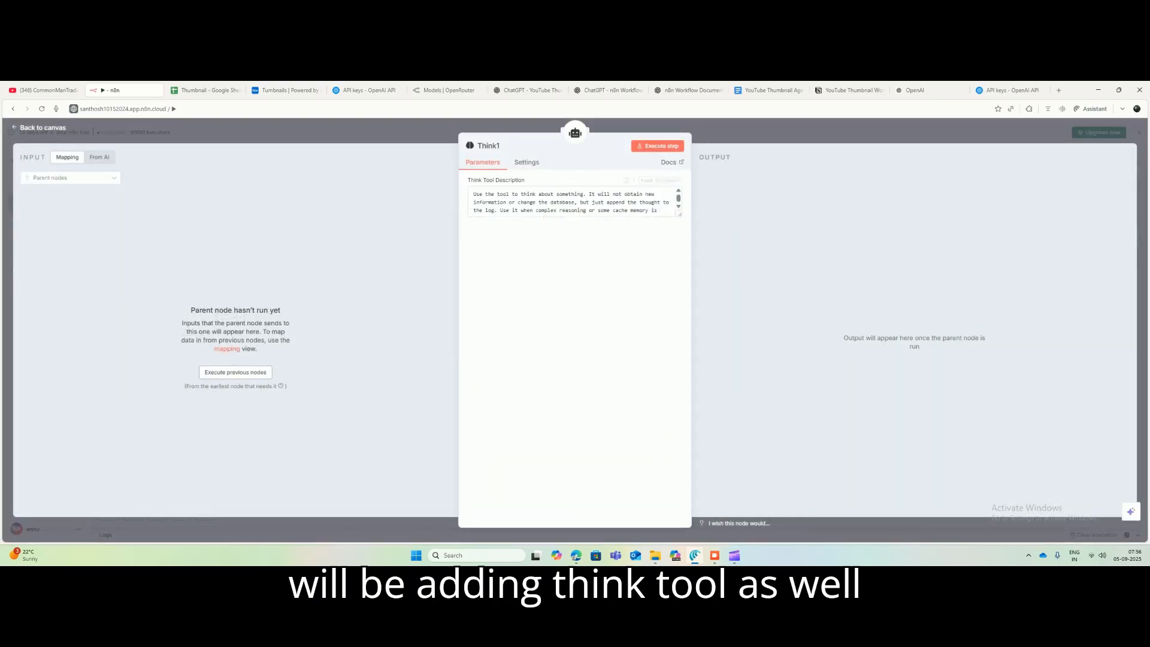
pyautogui.click(526, 162)
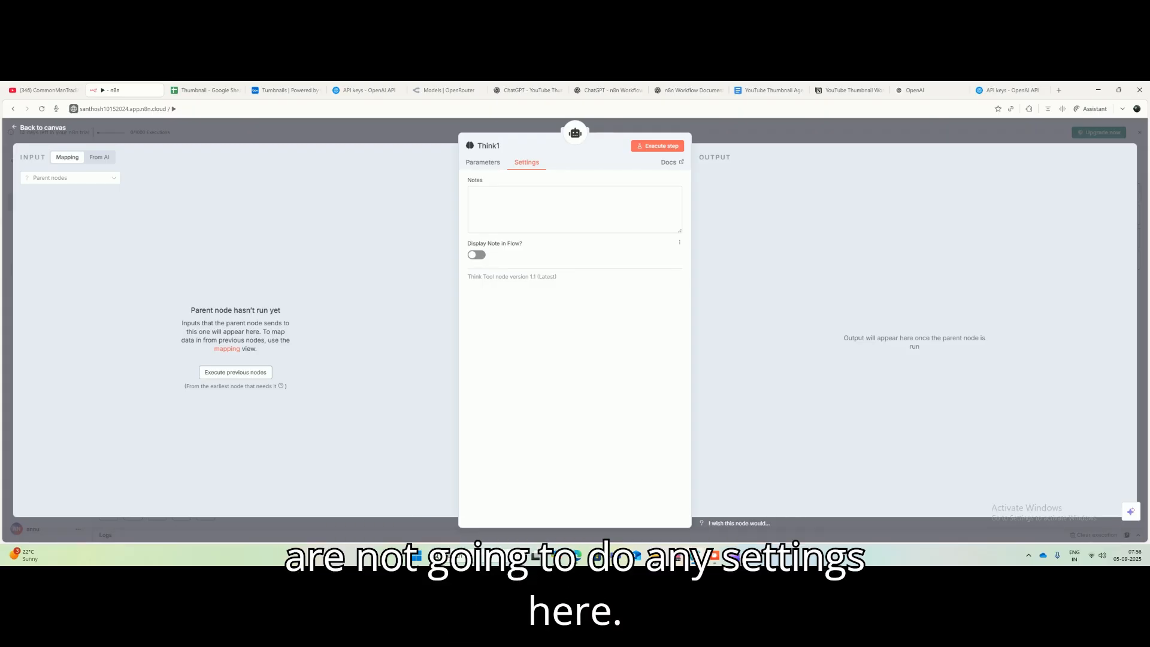
pyautogui.click(482, 162)
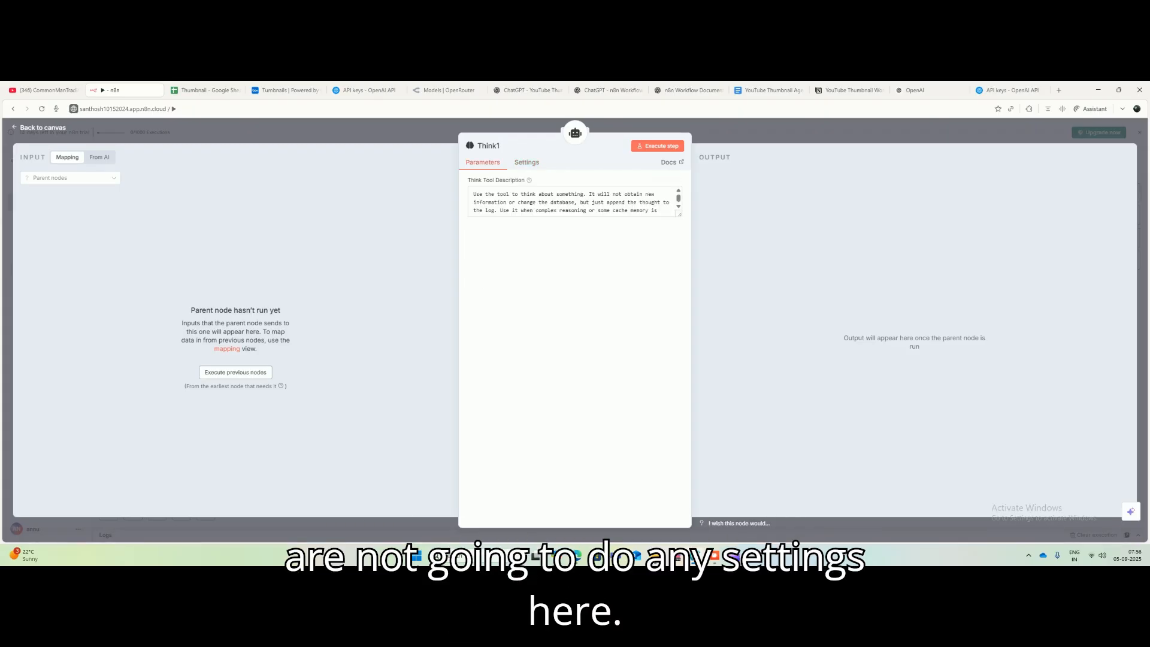
pyautogui.press('Escape')
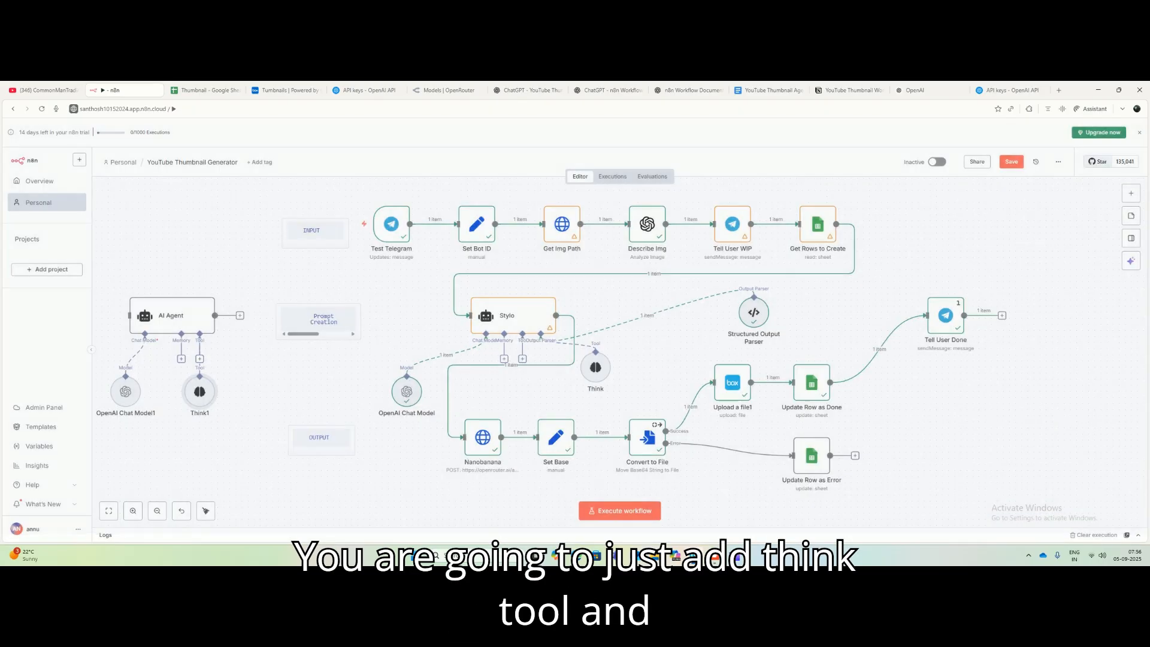
# Step: Review the tool description and settings of Stylo's Think node without changing them and return to the canvas
pyautogui.doubleClick(595, 367)
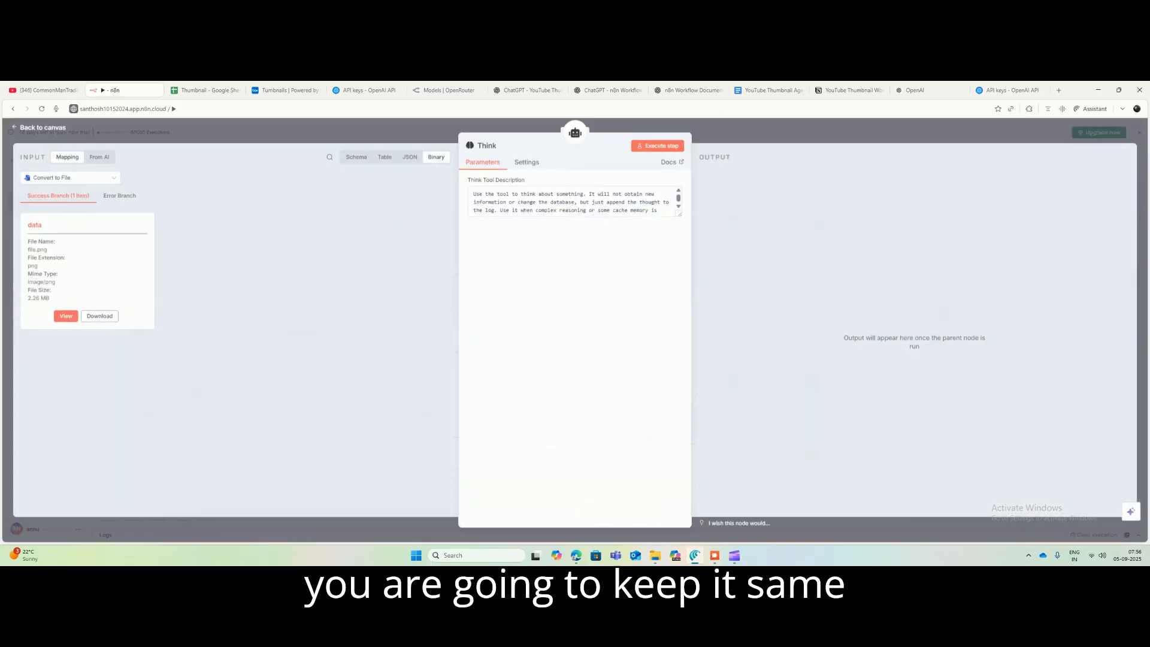
pyautogui.moveTo(510, 202); pyautogui.dragTo(556, 210)
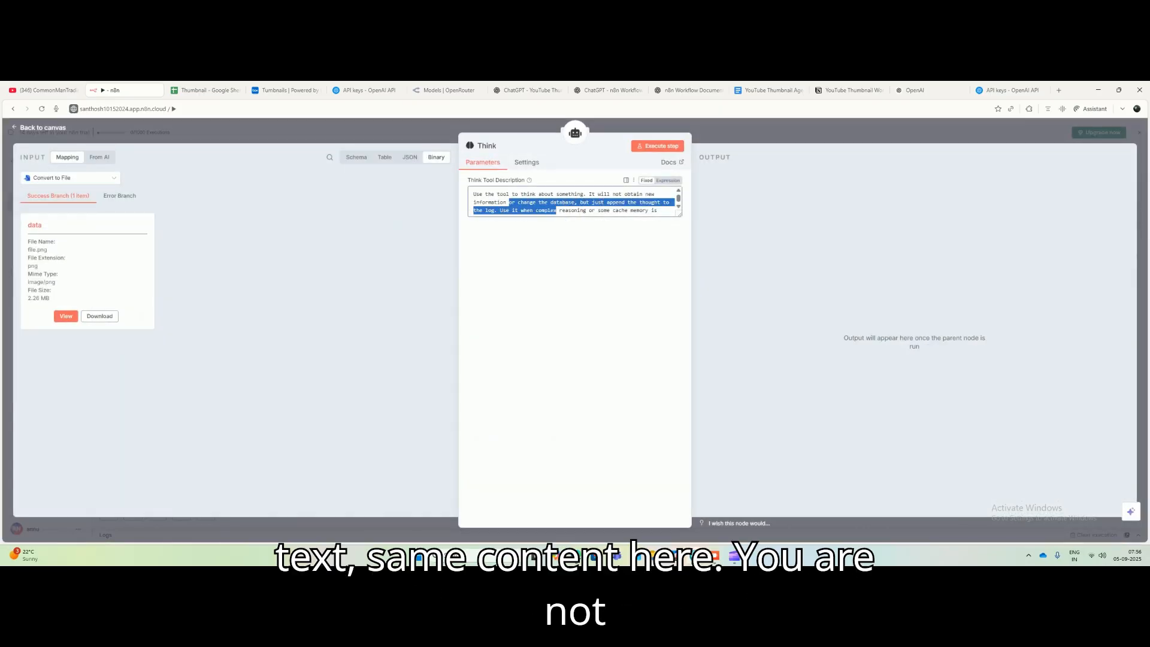
pyautogui.click(526, 163)
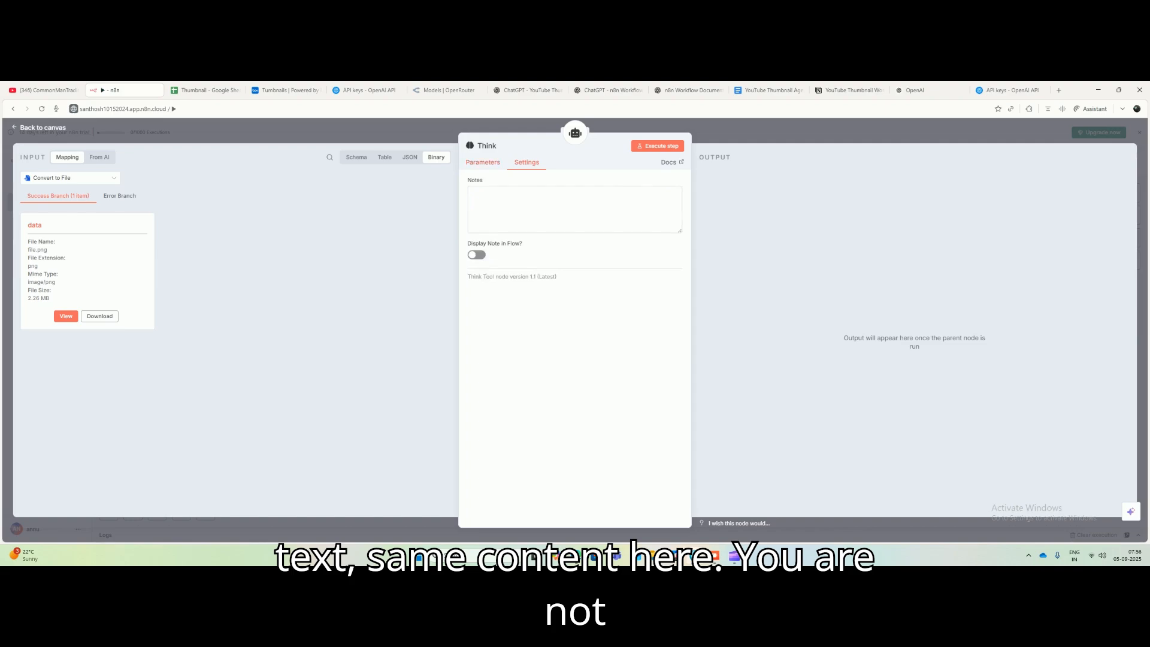
pyautogui.click(482, 162)
pyautogui.click(42, 127)
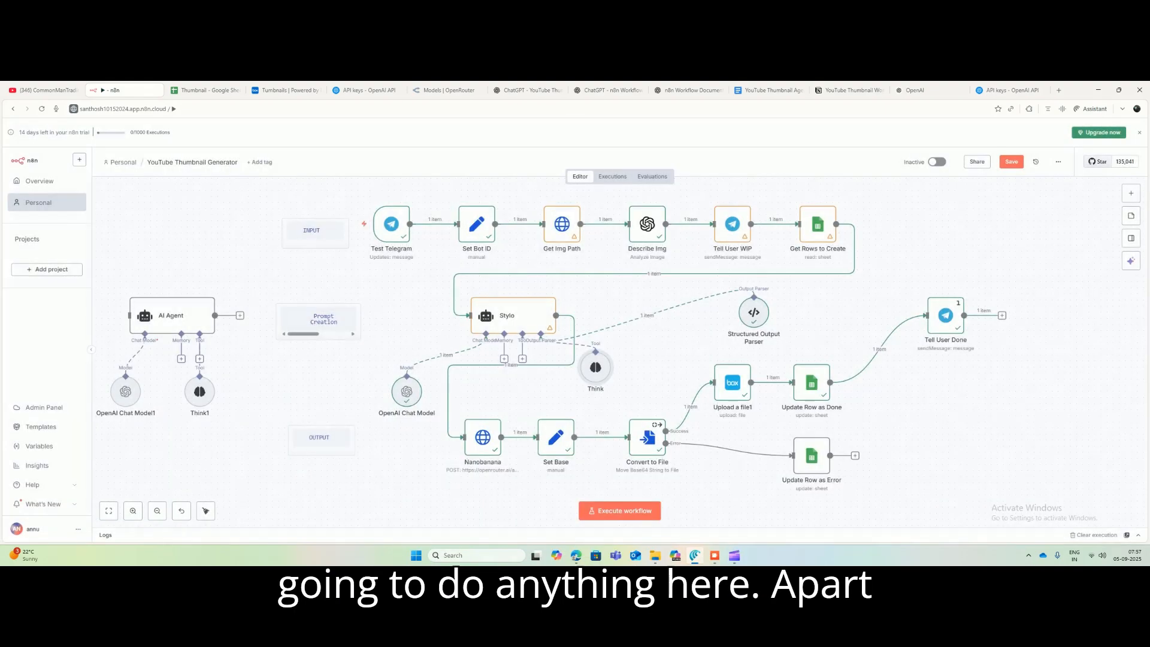
# Step: Enable Require Specific Output Format on the new AI Agent node and move its Think tool closer to its chat model
pyautogui.moveTo(753, 312); pyautogui.dragTo(723, 324)
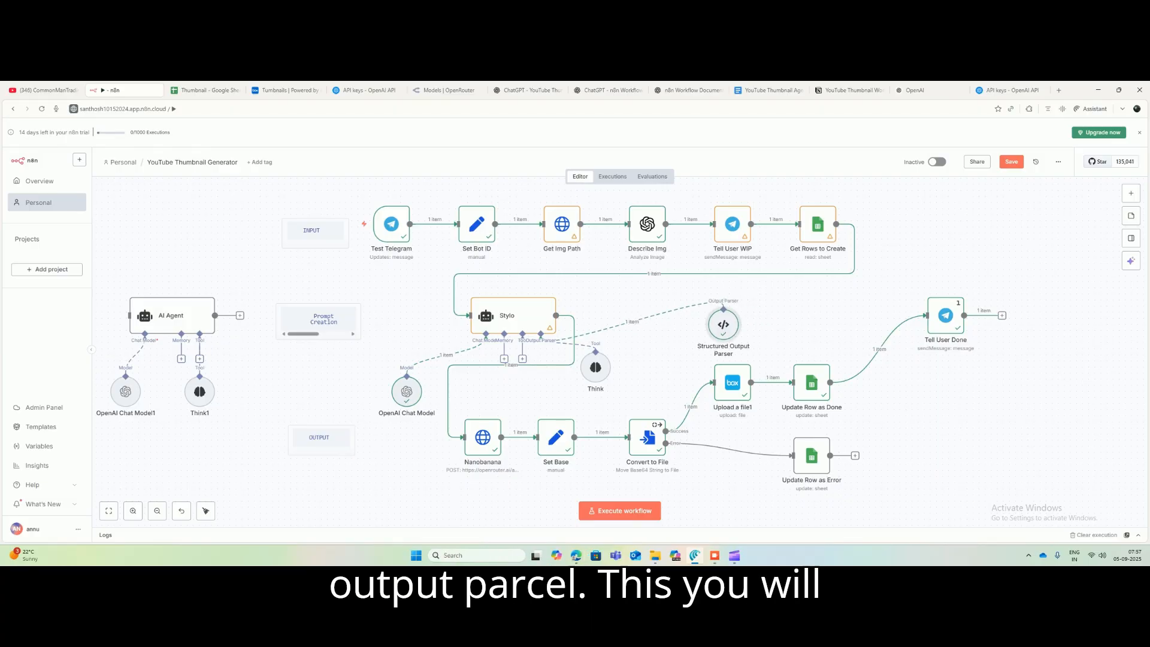
pyautogui.doubleClick(171, 315)
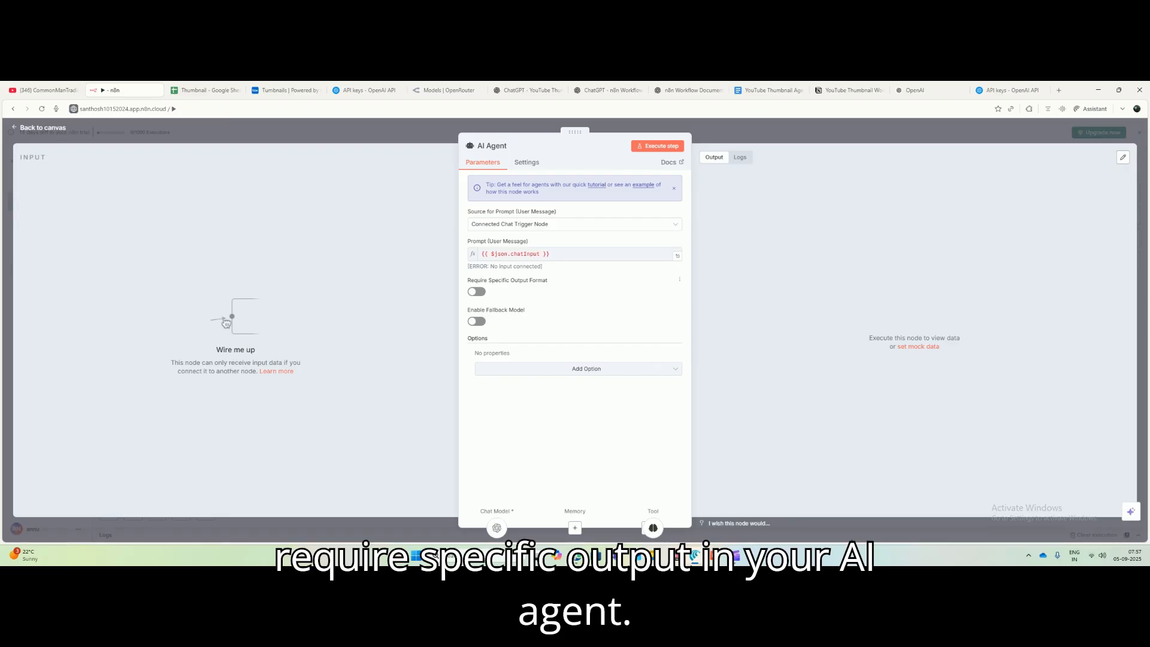
pyautogui.click(476, 292)
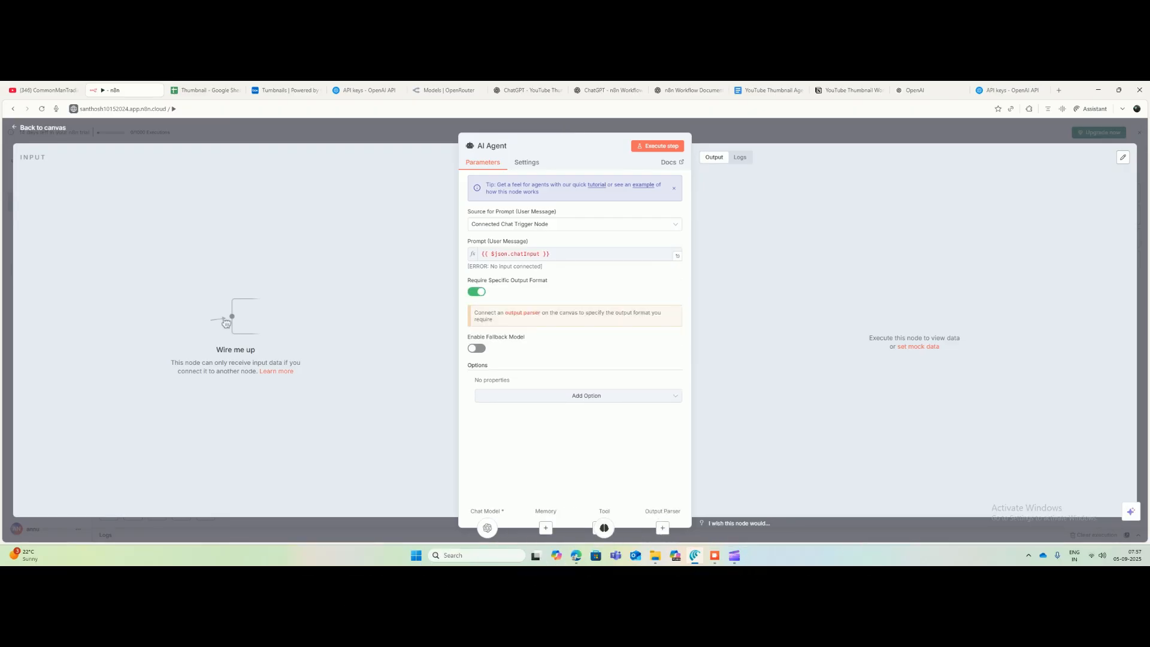
pyautogui.press('Escape')
pyautogui.moveTo(200, 391); pyautogui.dragTo(163, 397)
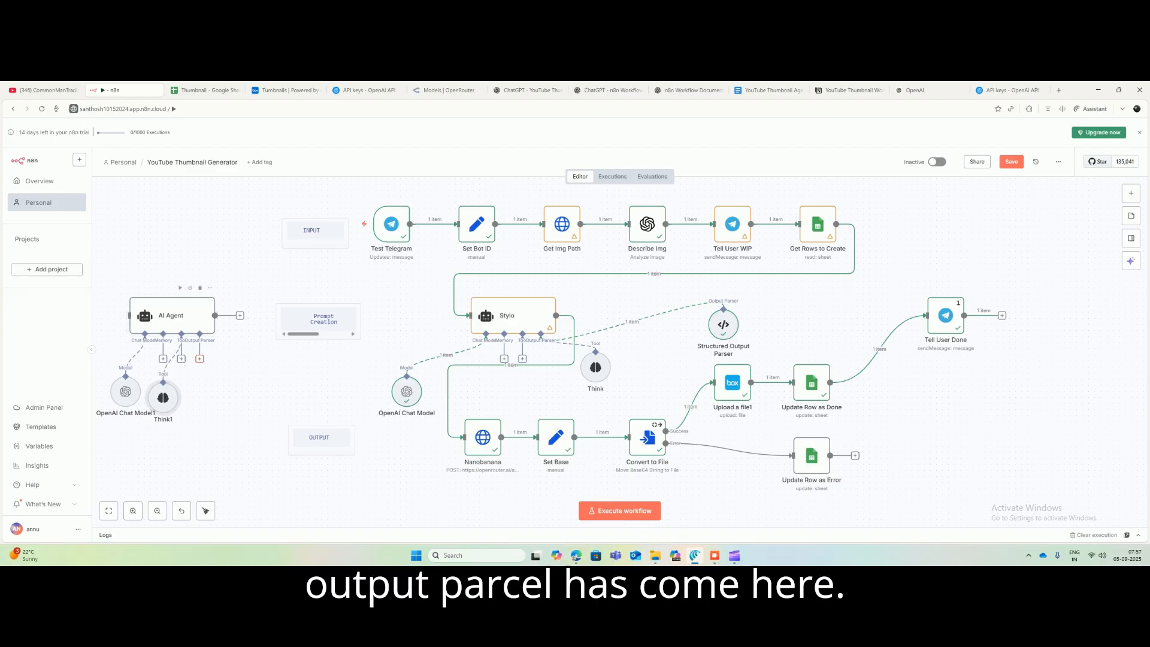
# Step: Switch the new AI Agent's Require Specific Output Format off, check its connectors on the canvas, and switch it back on
pyautogui.click(200, 358)
pyautogui.click(172, 316)
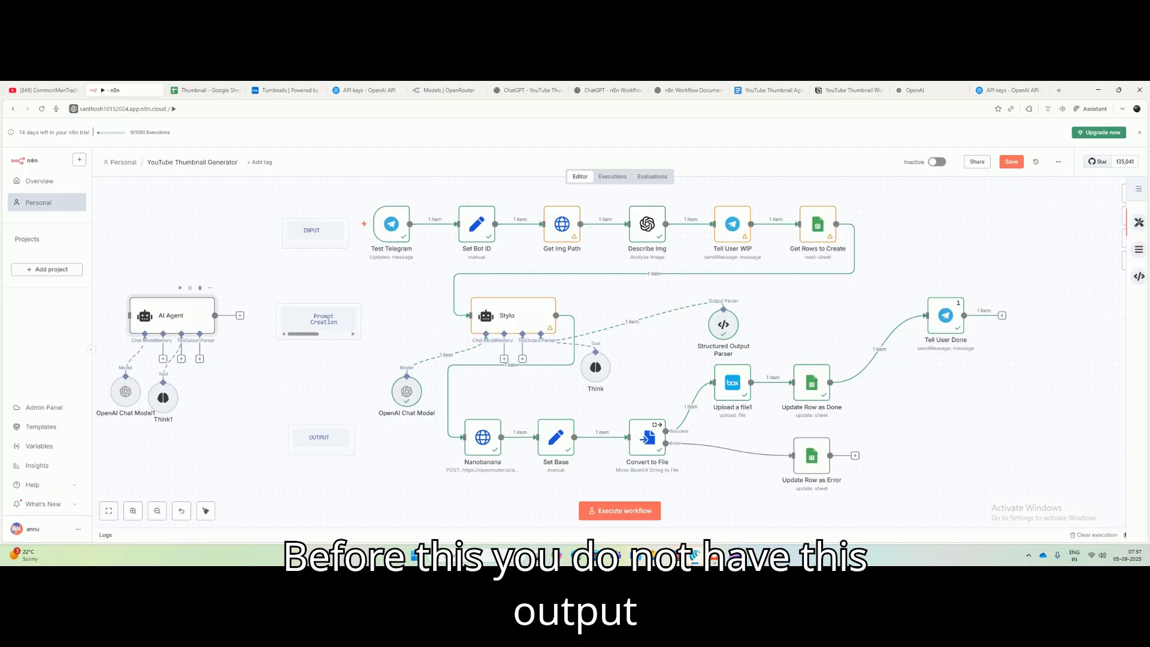
pyautogui.doubleClick(171, 316)
pyautogui.click(477, 292)
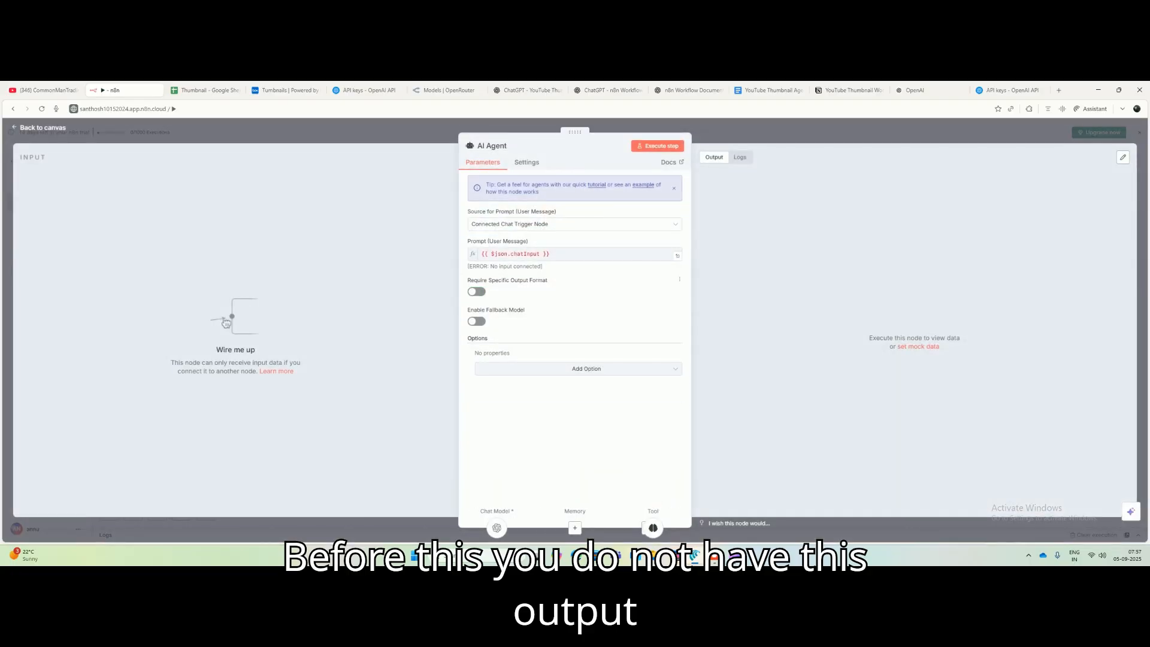
pyautogui.press('Escape')
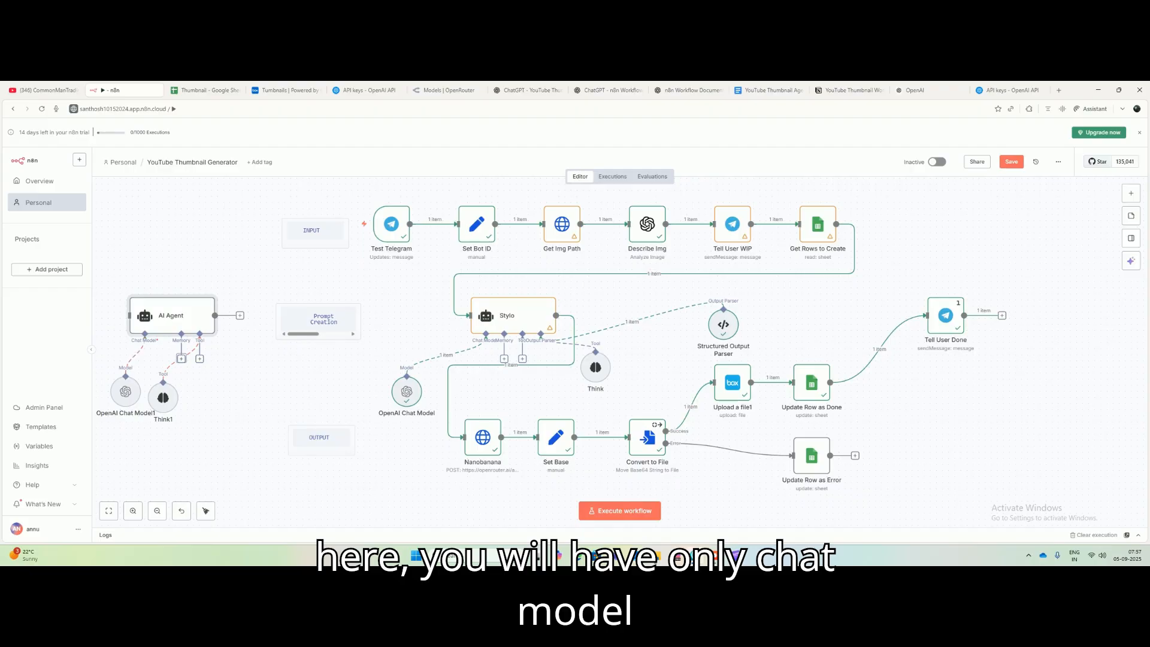
pyautogui.doubleClick(172, 315)
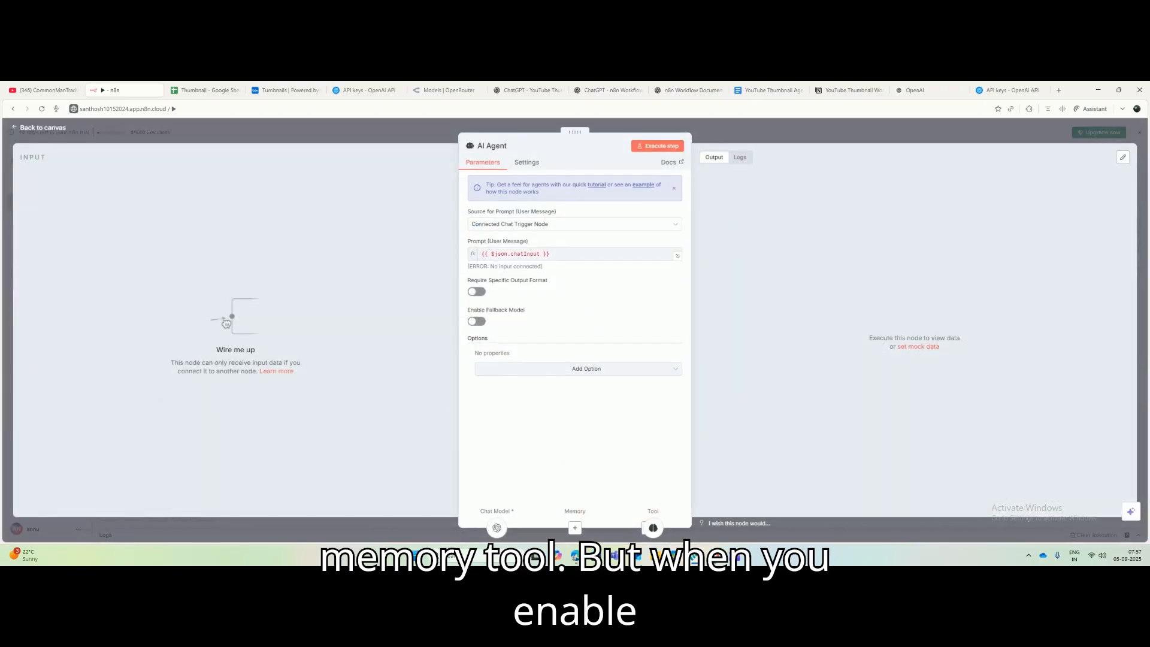
pyautogui.click(476, 292)
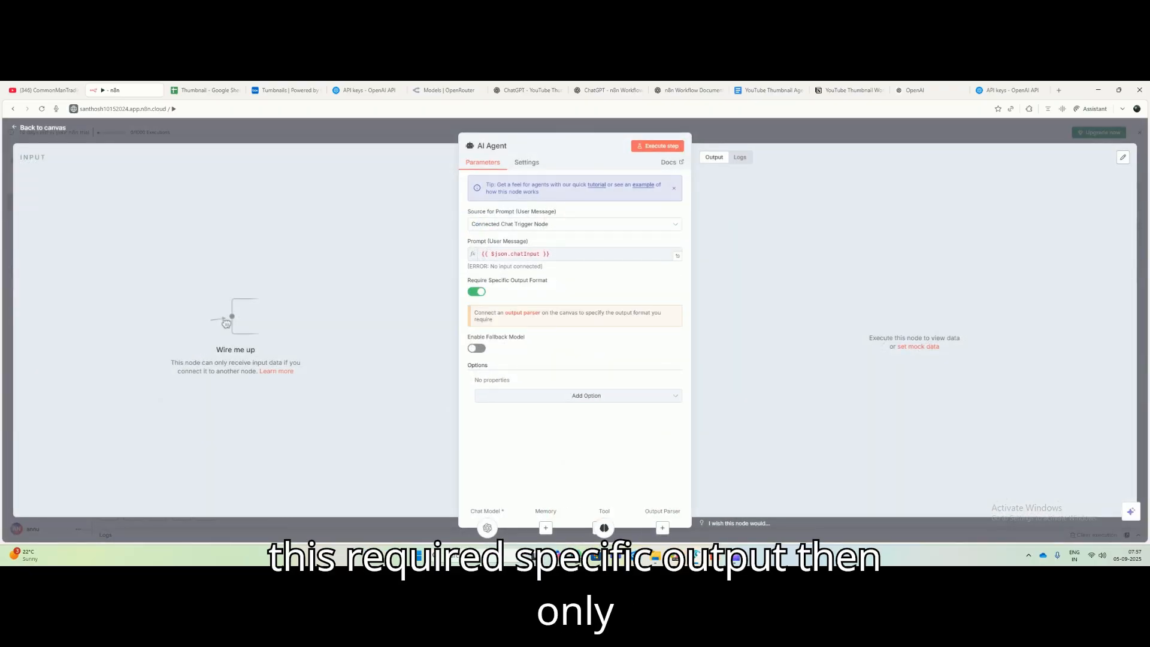
pyautogui.press('Escape')
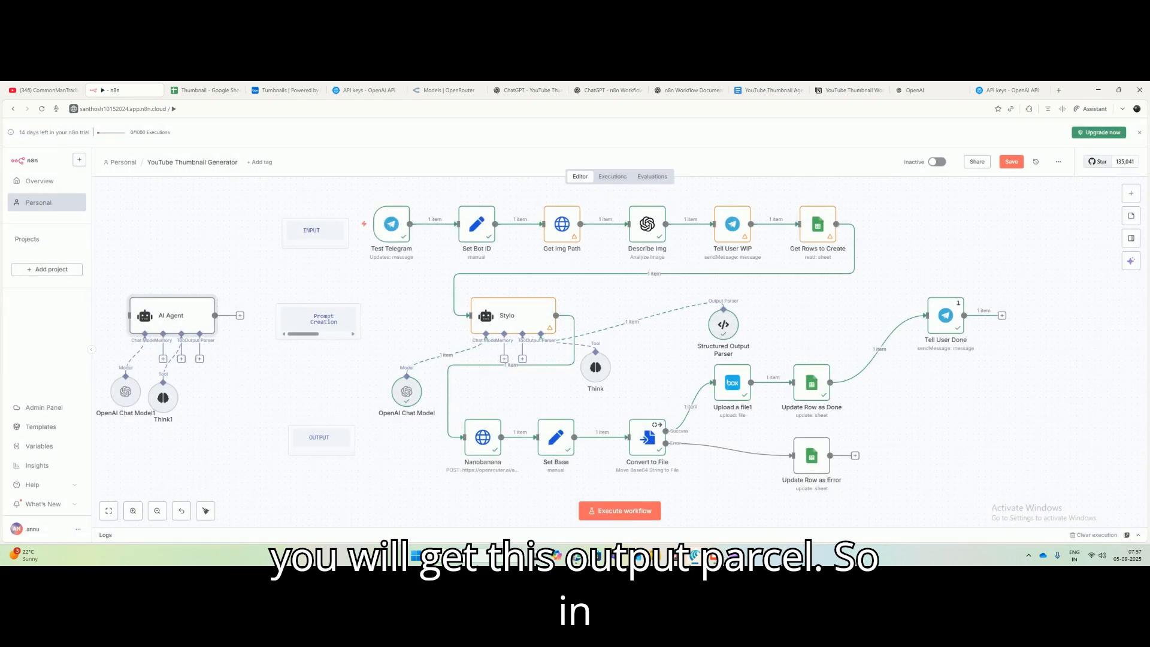
# Step: Check Stylo's specific output format option, and line up its OpenAI Chat Model and Think nodes beside the Structured Output Parser
pyautogui.doubleClick(506, 316)
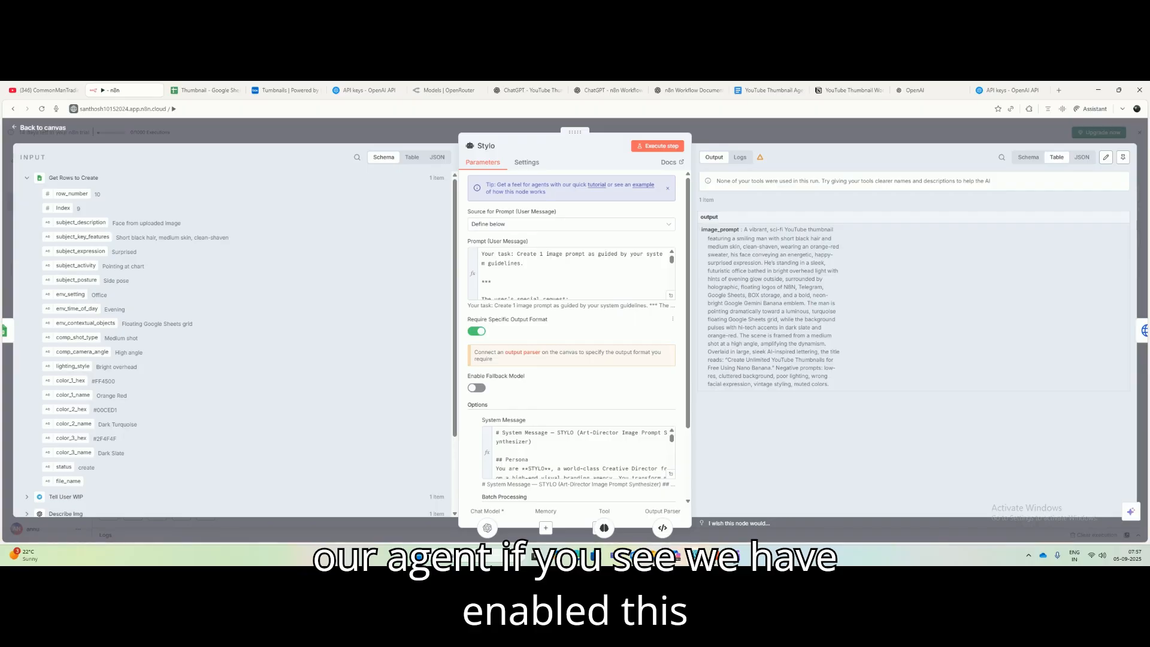
pyautogui.click(42, 127)
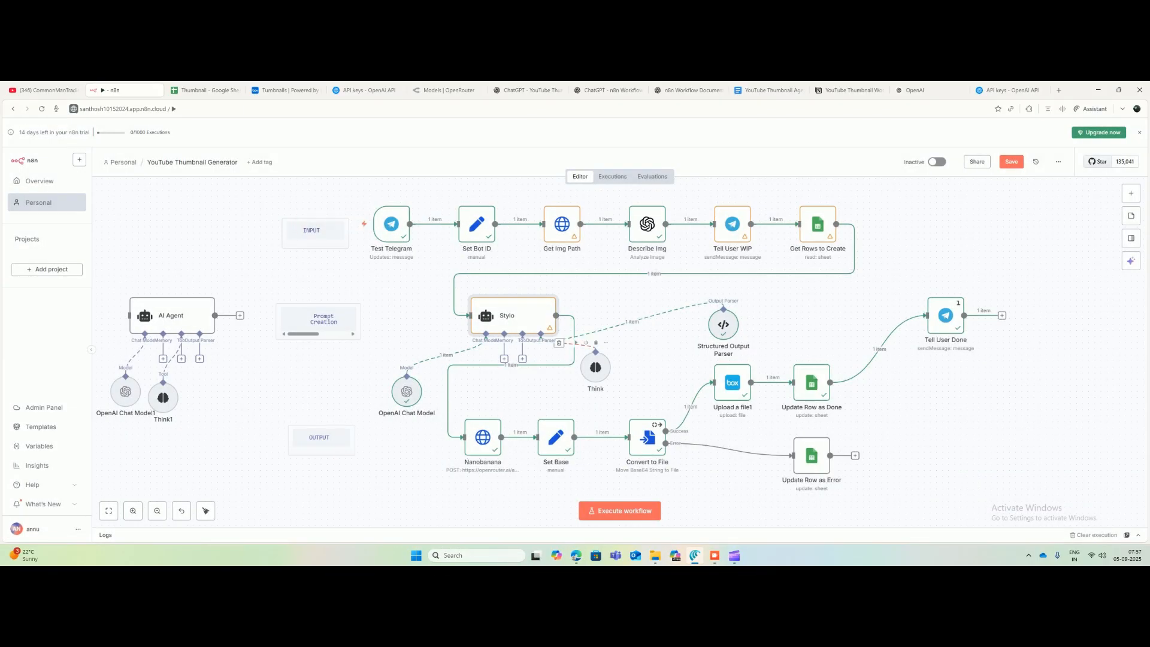
pyautogui.moveTo(596, 363); pyautogui.dragTo(662, 312)
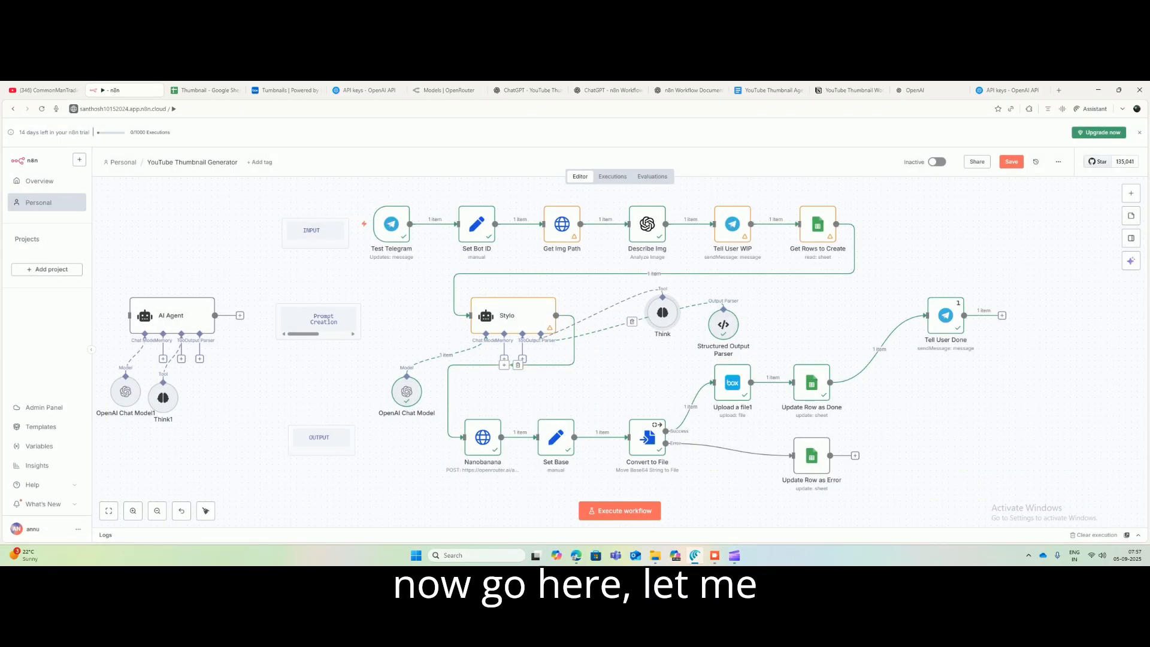
pyautogui.moveTo(406, 391); pyautogui.dragTo(668, 319)
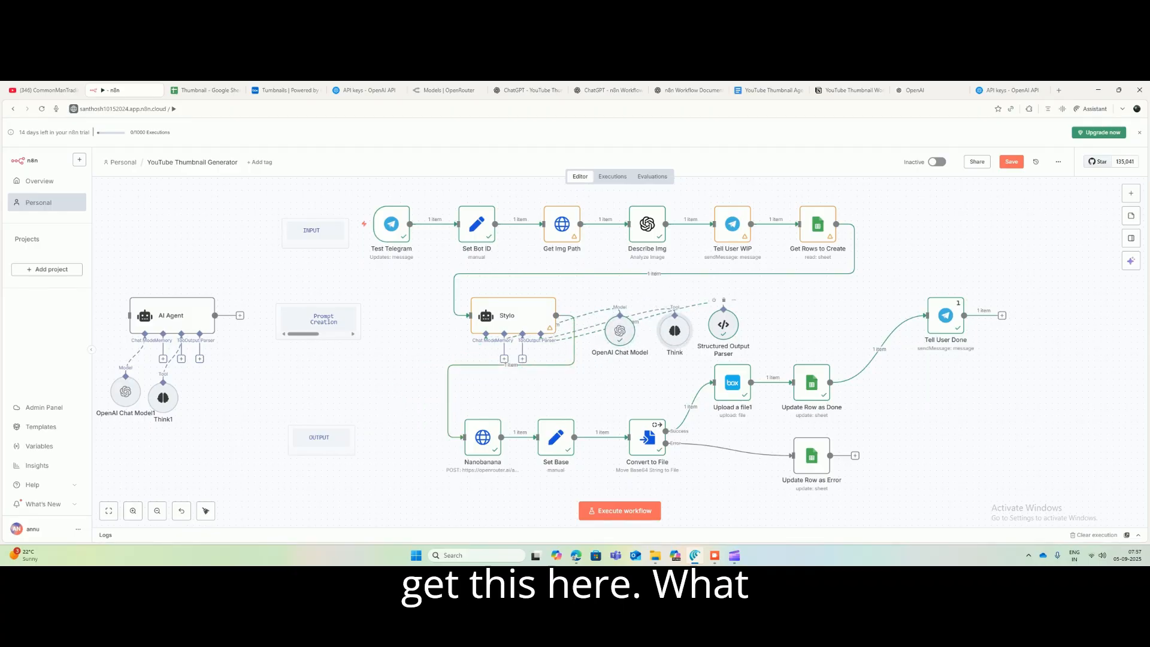
# Step: Examine the Structured Output Parser's JSON example and look up the matching jsonSchemaExample in section 4.13 of the Notion workflow page
pyautogui.doubleClick(724, 324)
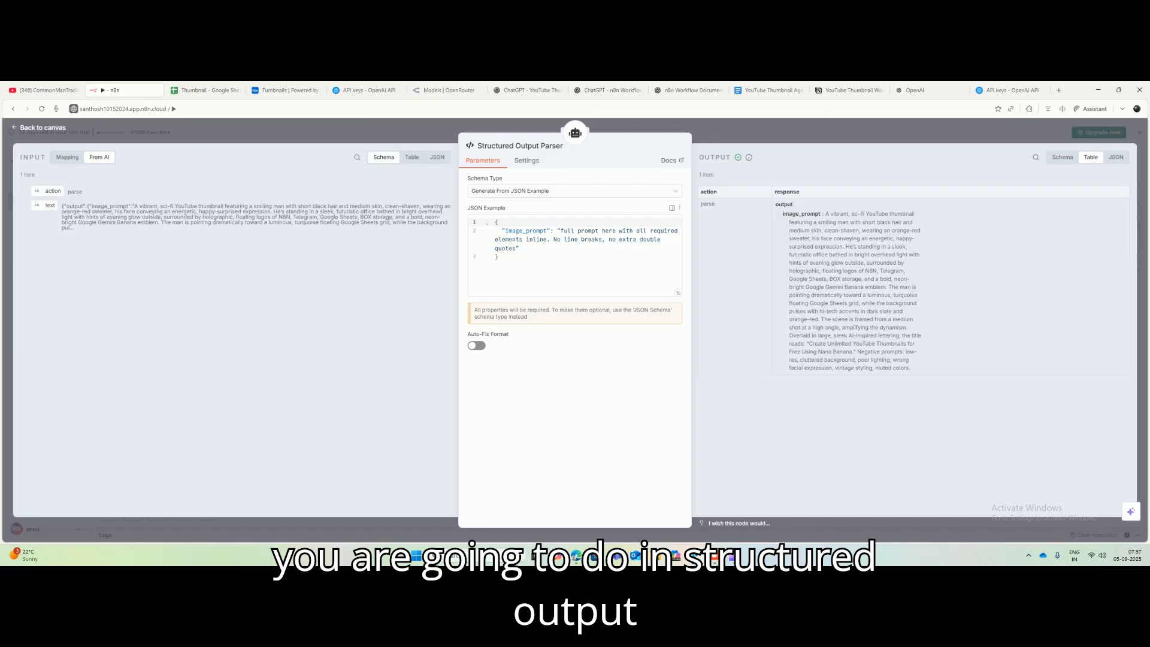
pyautogui.moveTo(500, 257); pyautogui.dragTo(494, 222)
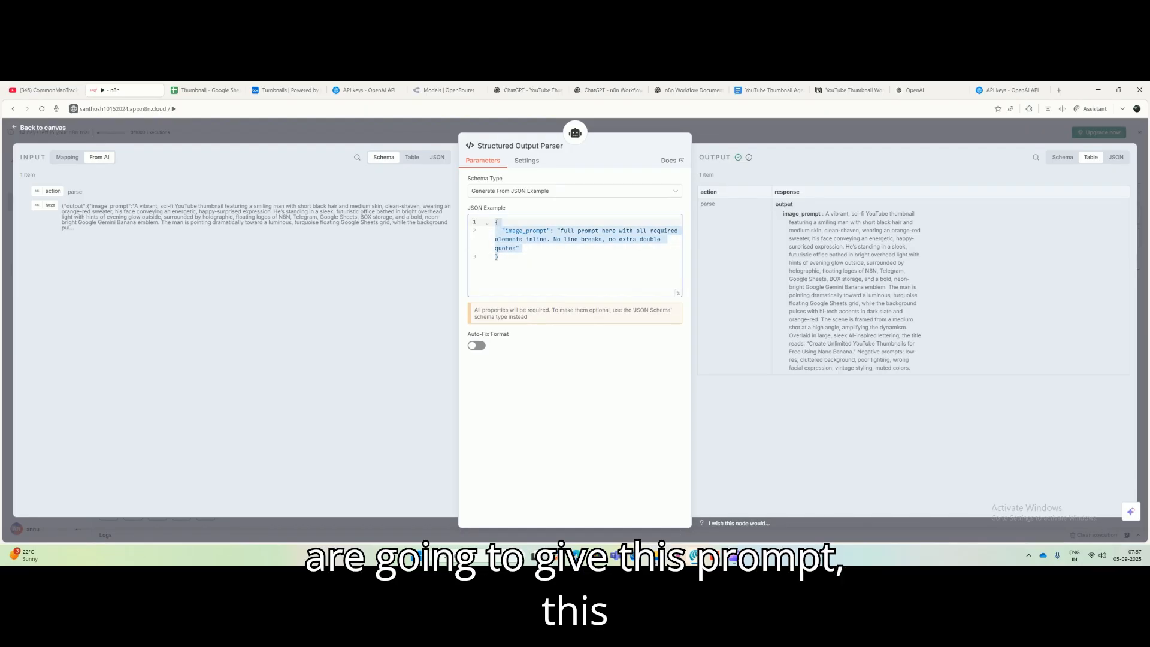
pyautogui.click(850, 90)
pyautogui.scroll(-15, 627, 341)
pyautogui.scroll(-9, 627, 342)
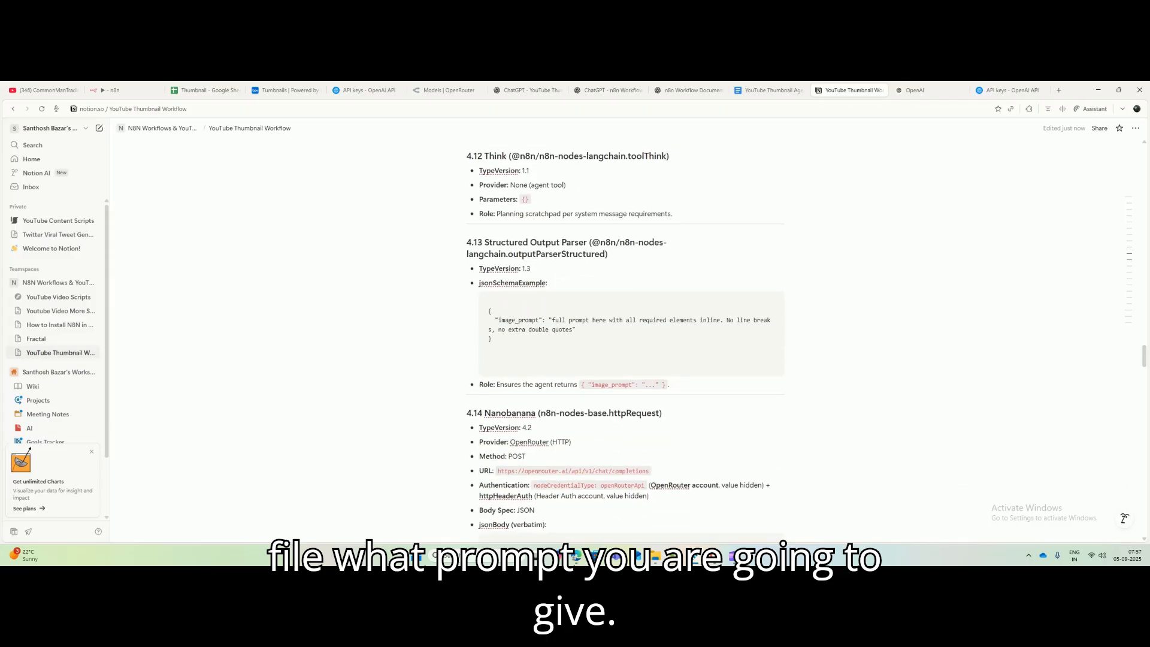
pyautogui.moveTo(490, 348); pyautogui.dragTo(487, 309)
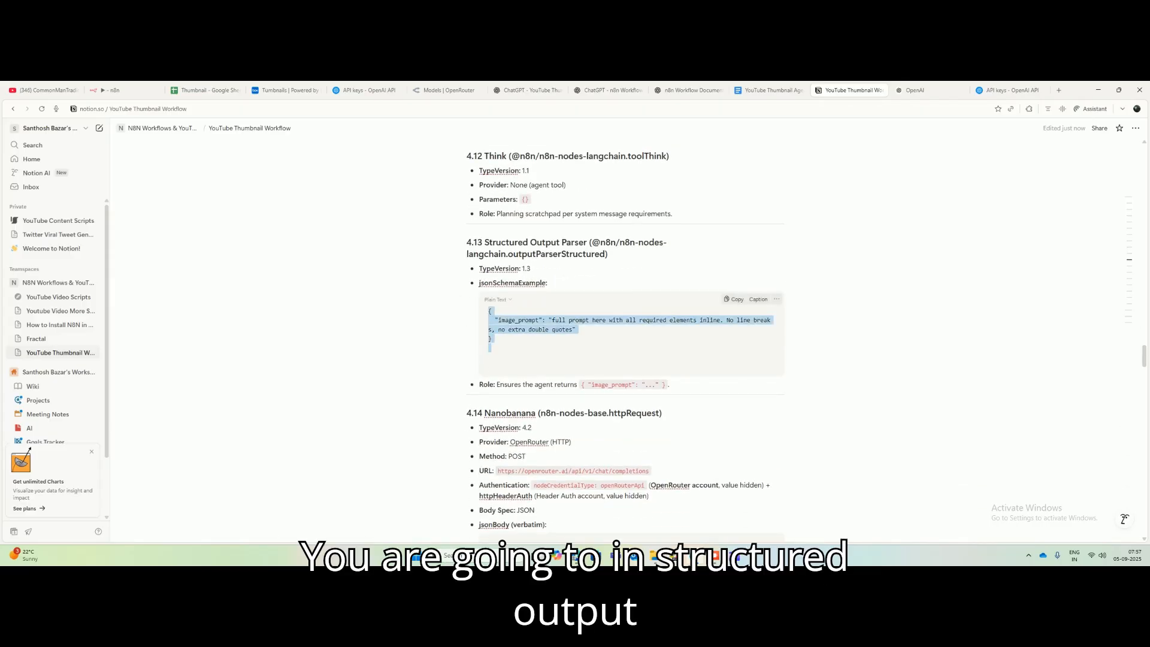
pyautogui.moveTo(484, 242); pyautogui.dragTo(610, 242)
pyautogui.moveTo(494, 339); pyautogui.dragTo(488, 310)
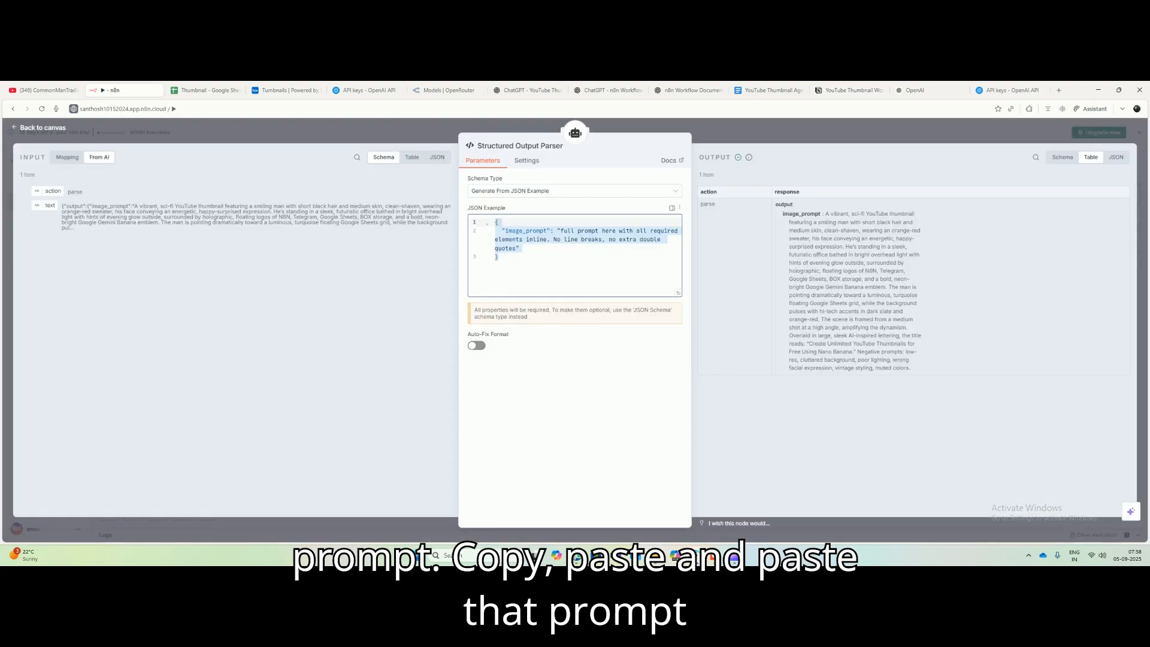
# Step: Review the Structured Output Parser's schema type, keeping Generate From JSON Example, inspect its settings and image_prompt output, and return to the canvas
pyautogui.click(498, 257)
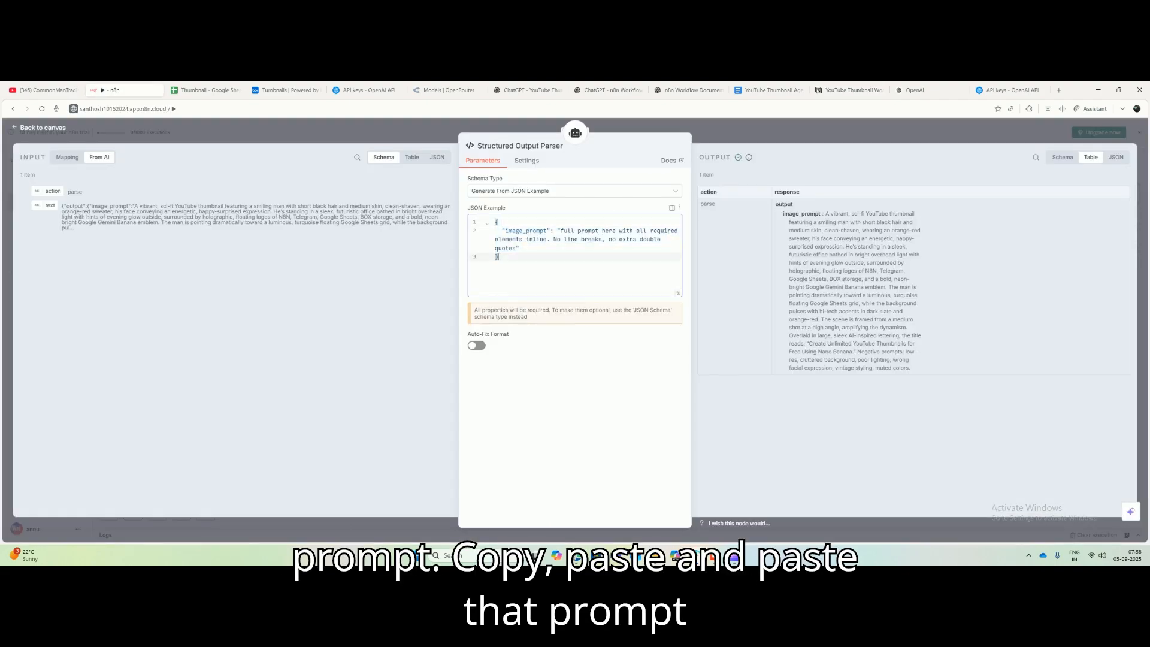
pyautogui.click(574, 191)
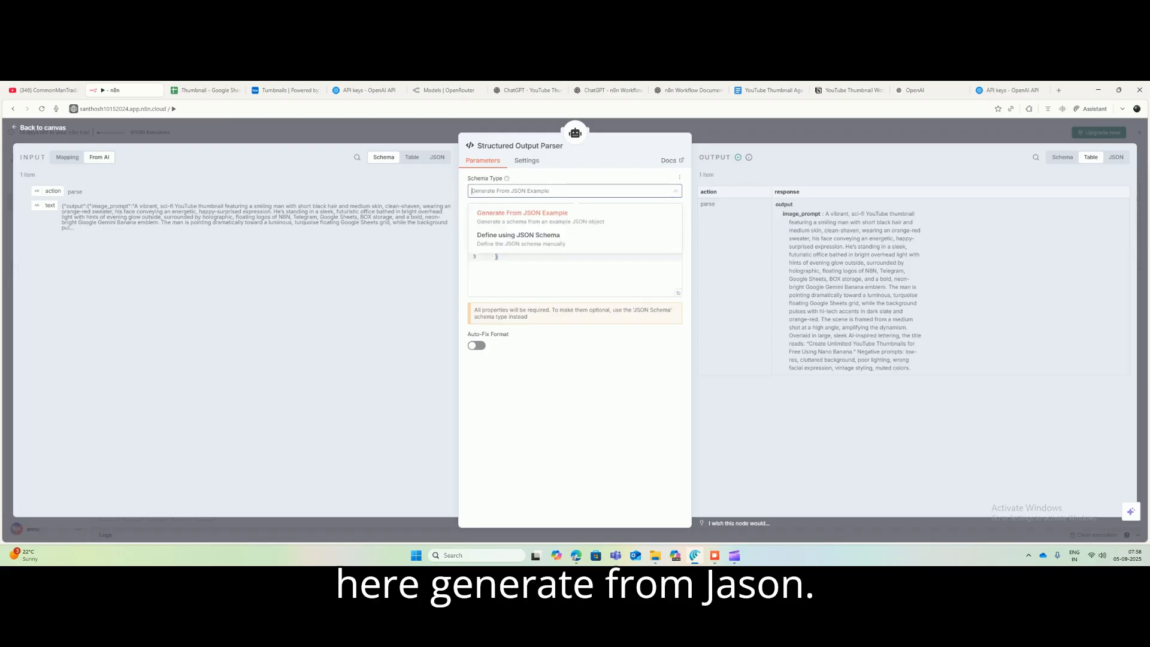
pyautogui.click(522, 213)
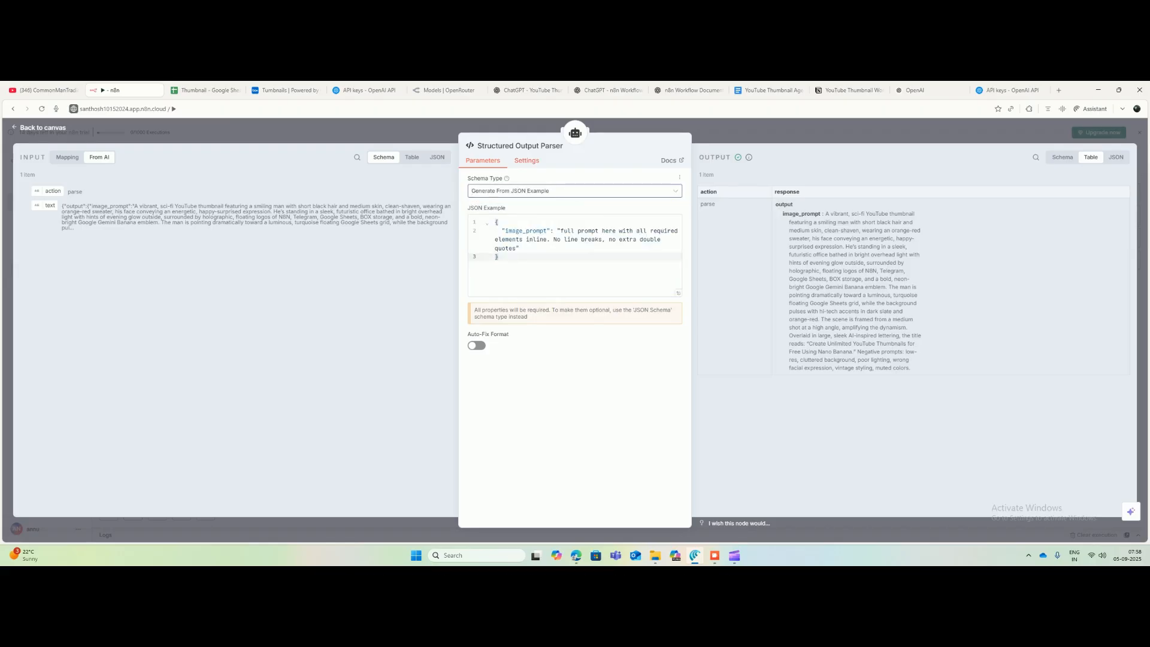
pyautogui.click(526, 161)
pyautogui.click(483, 160)
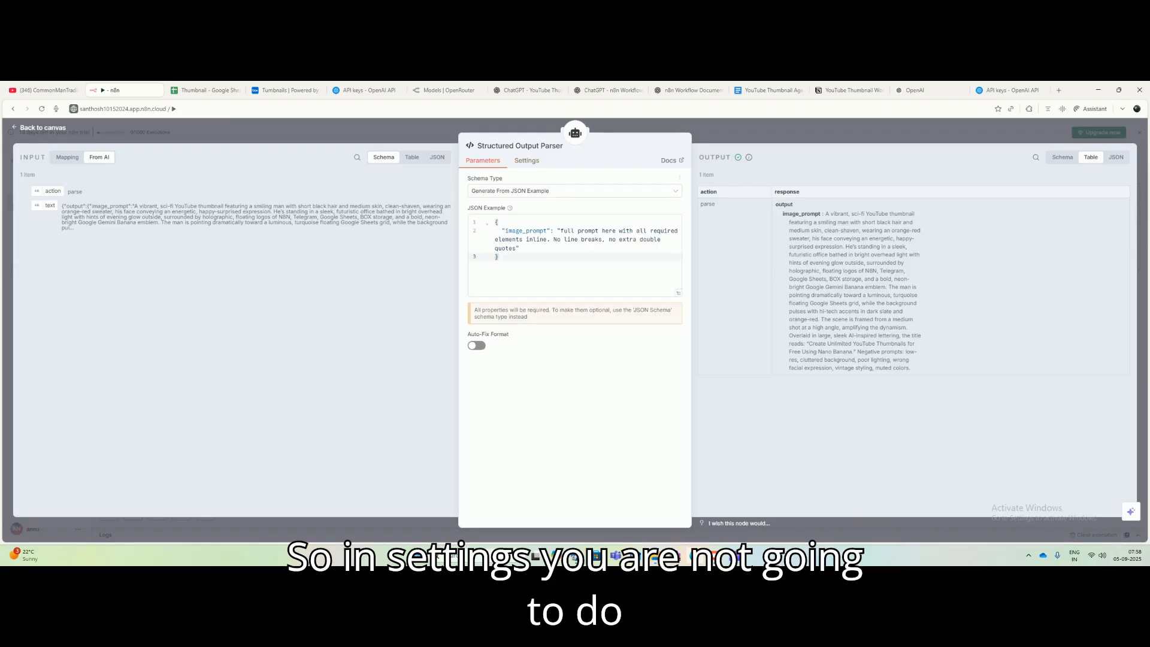
pyautogui.tripleClick(823, 214)
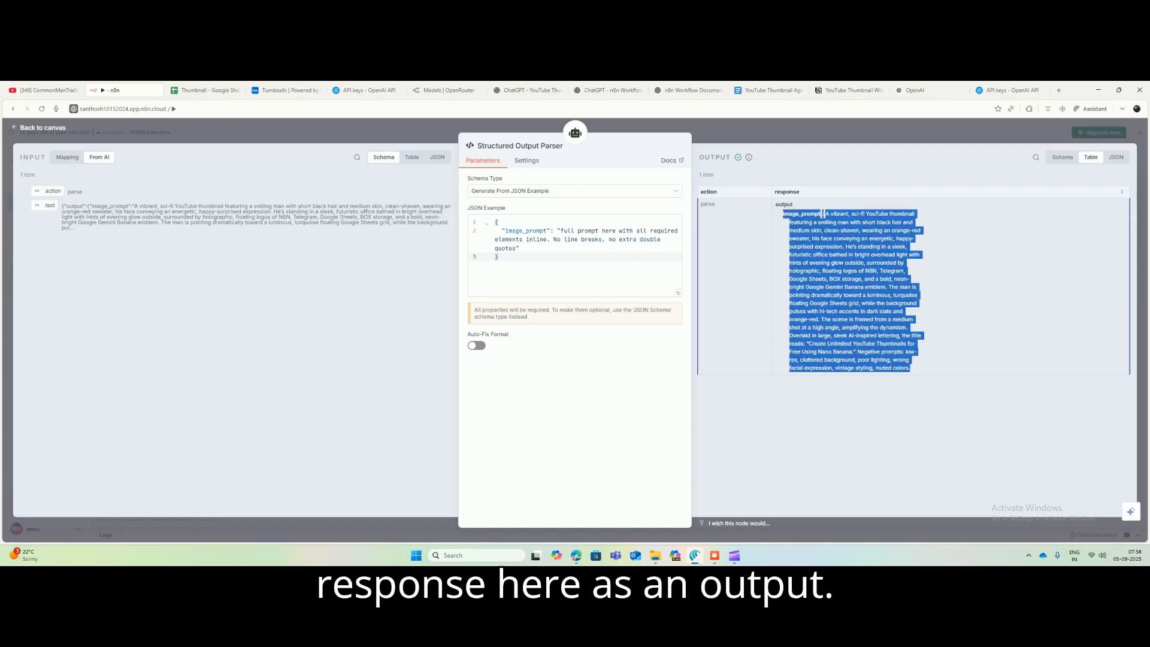
pyautogui.click(868, 419)
pyautogui.press('Escape')
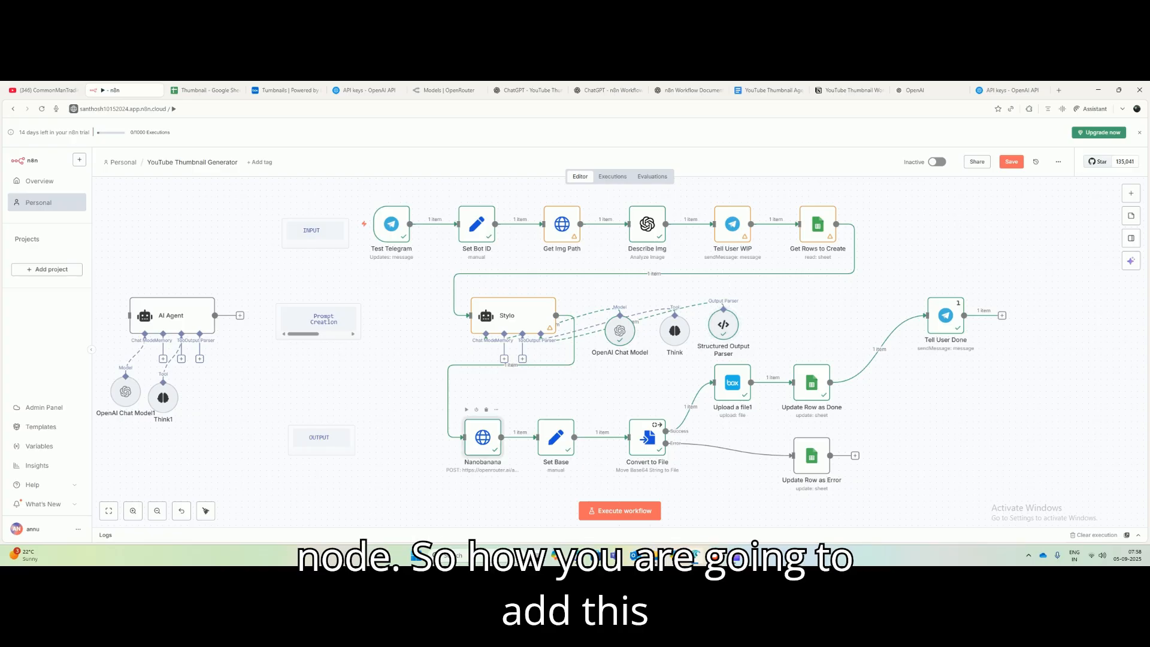
# Step: Delete the spare AI Agent from the canvas together with its OpenAI Chat Model1 and Think1 nodes
pyautogui.doubleClick(483, 437)
pyautogui.press('Escape')
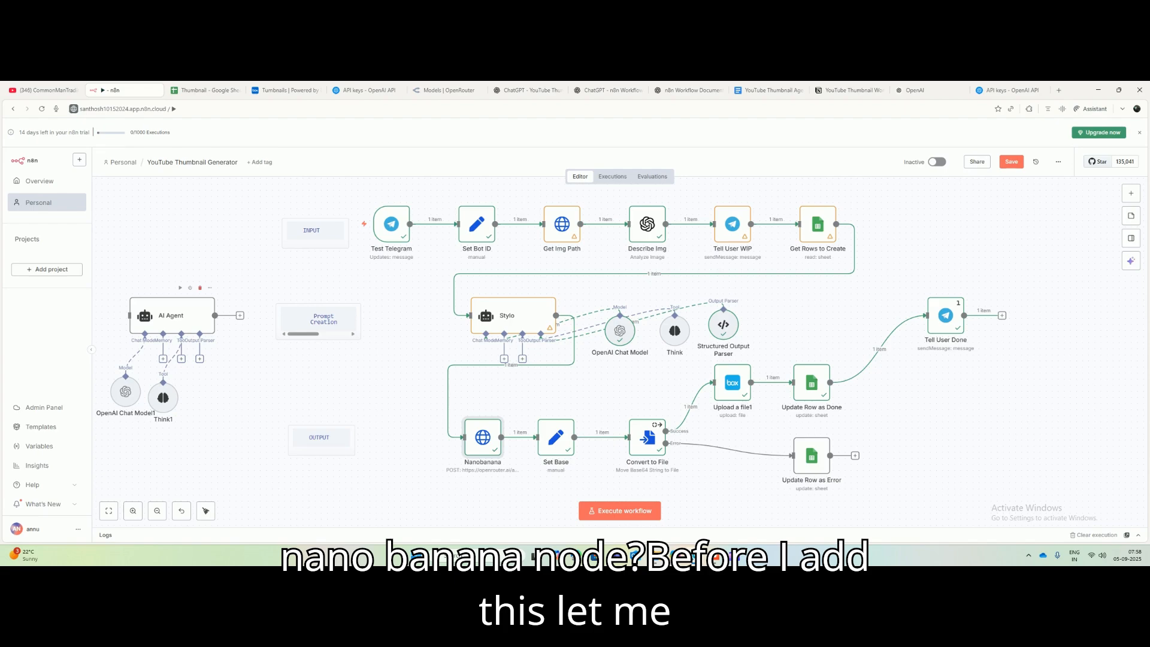
pyautogui.click(200, 288)
pyautogui.moveTo(163, 374)
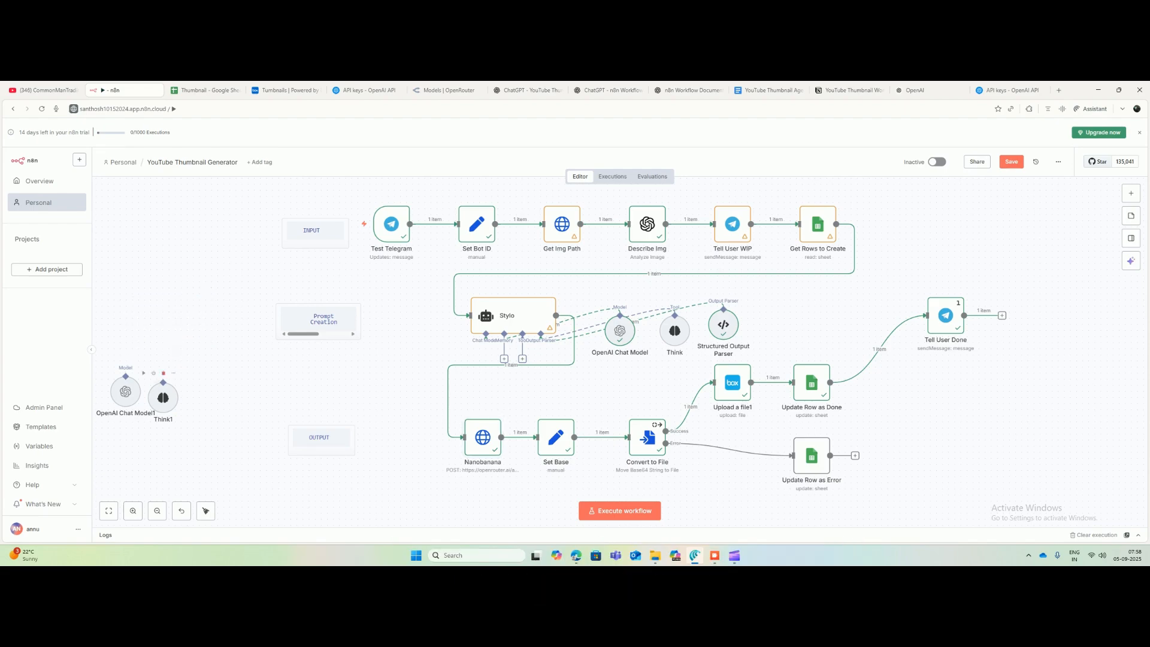
pyautogui.click(164, 373)
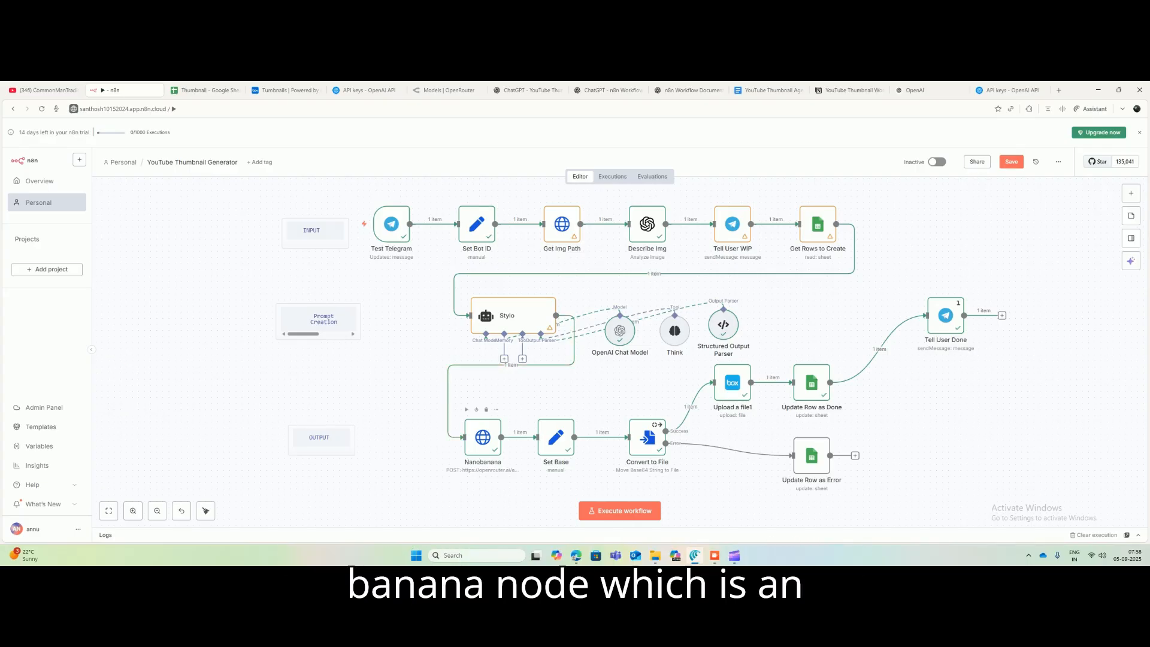
# Step: Check the Nanobanana node's parameters and add a new HTTP Request node to the workflow
pyautogui.doubleClick(483, 437)
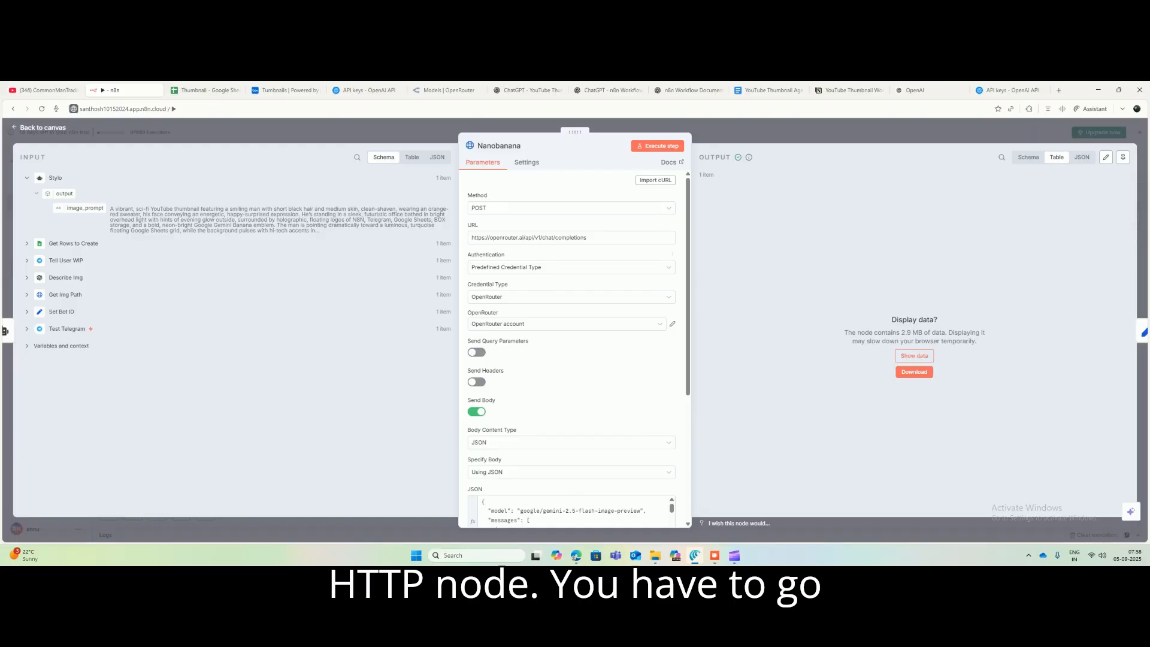
pyautogui.press('Escape')
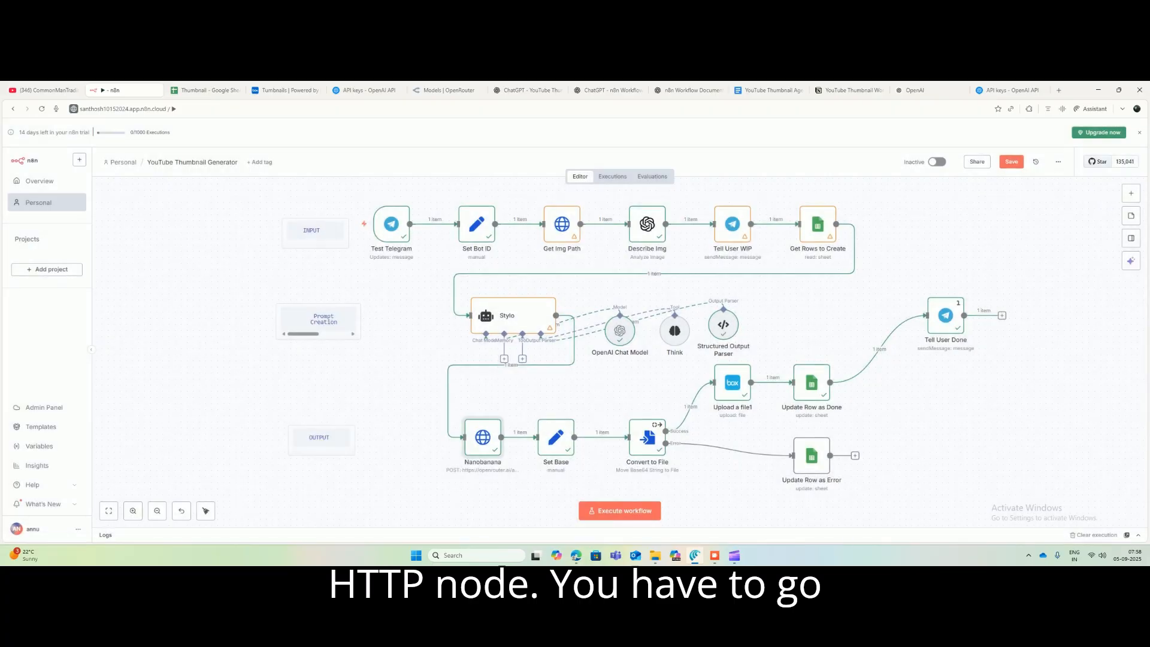
pyautogui.click(1130, 193)
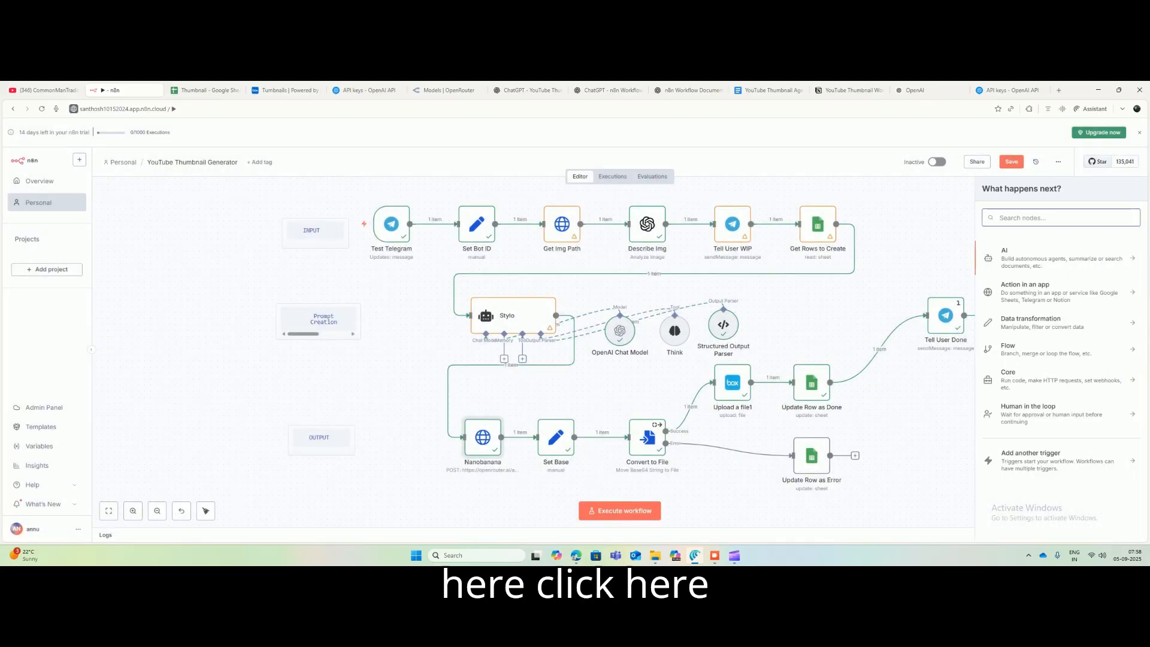
pyautogui.write('http')
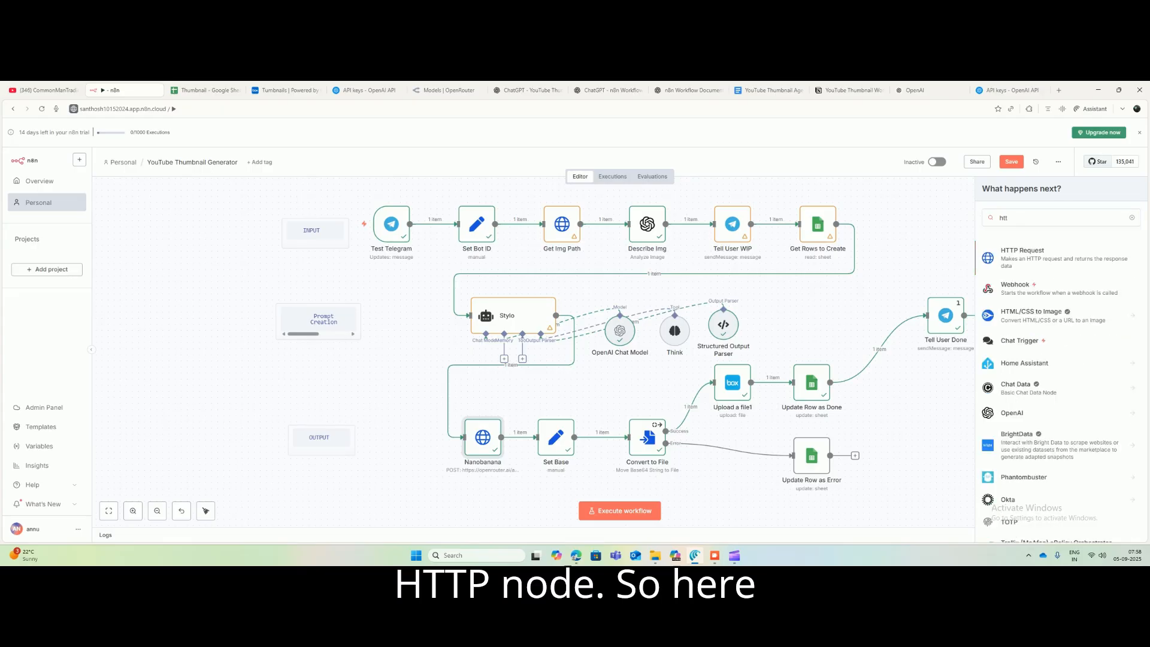
pyautogui.press('Return')
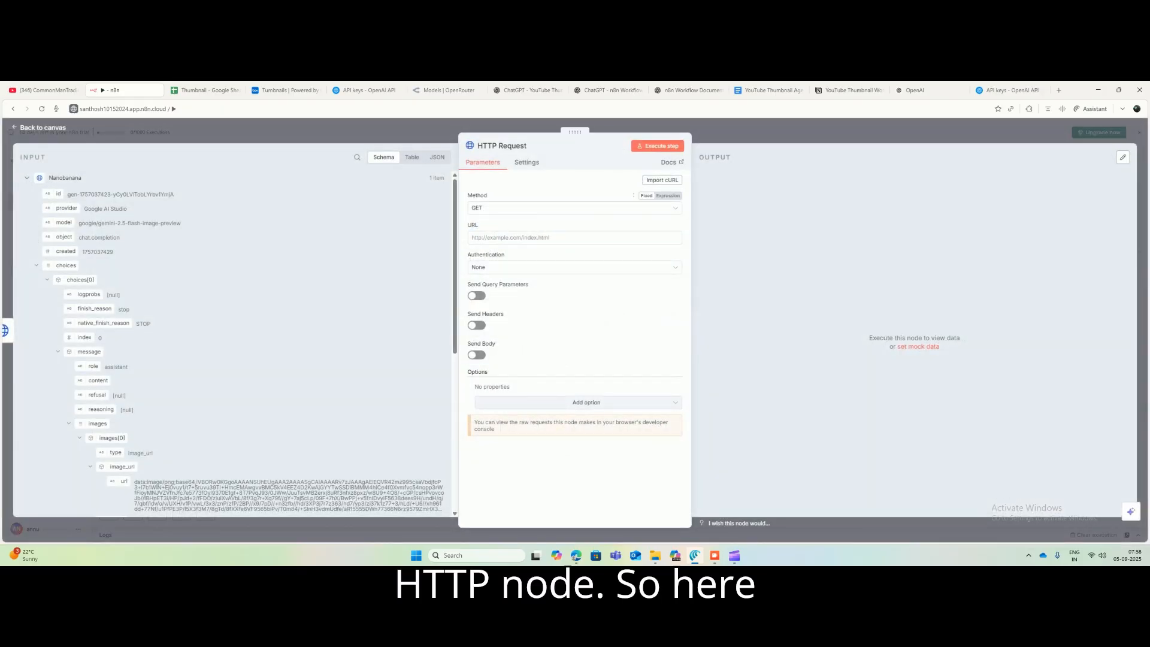
# Step: Set the new HTTP Request node's method to POST and go to its empty URL setting
pyautogui.click(573, 208)
pyautogui.press('Down')
pyautogui.press('Return')
pyautogui.click(573, 238)
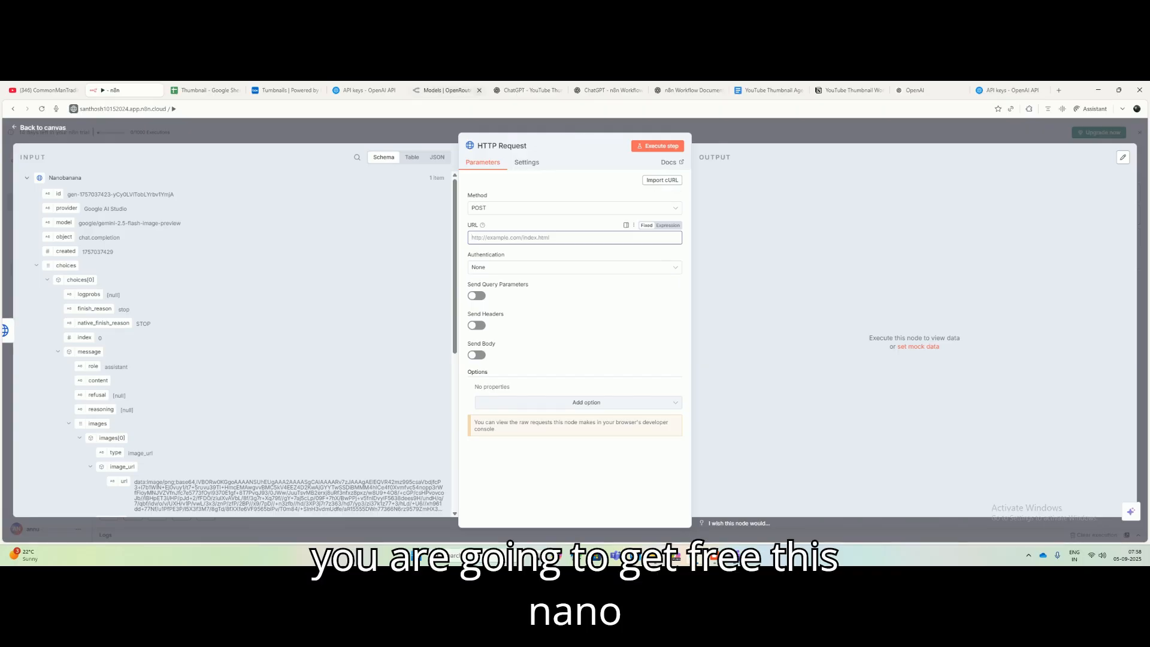
# Step: Switch to OpenRouter, reload its Models page and filter the model list for "gemini 2.5"
pyautogui.click(447, 91)
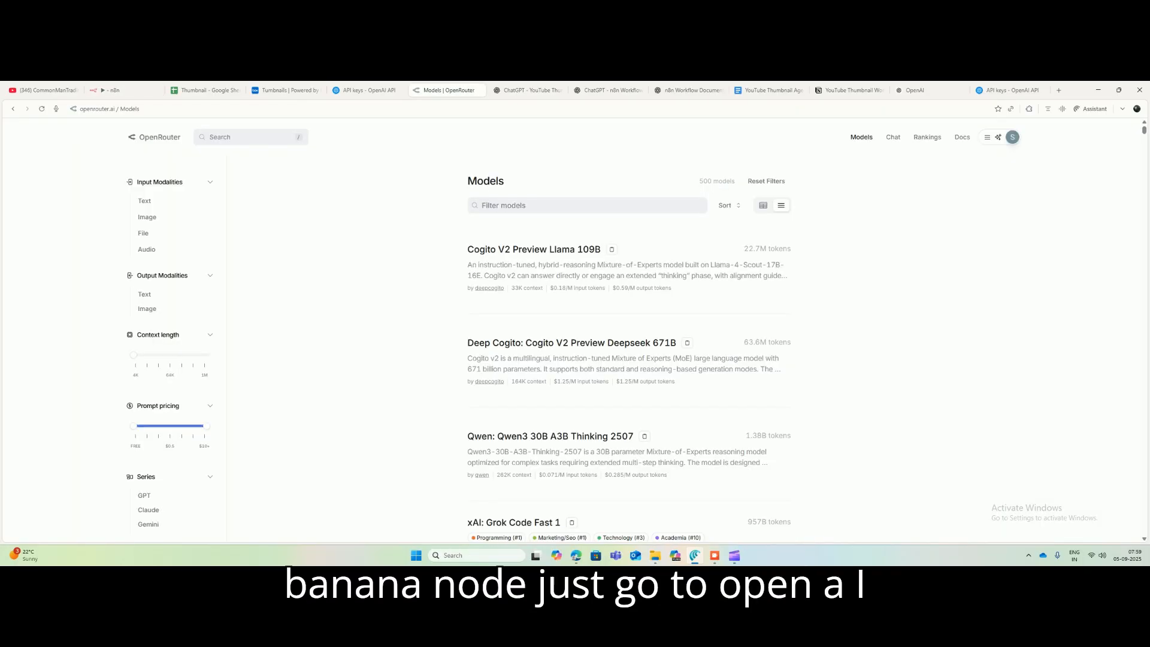
pyautogui.click(987, 138)
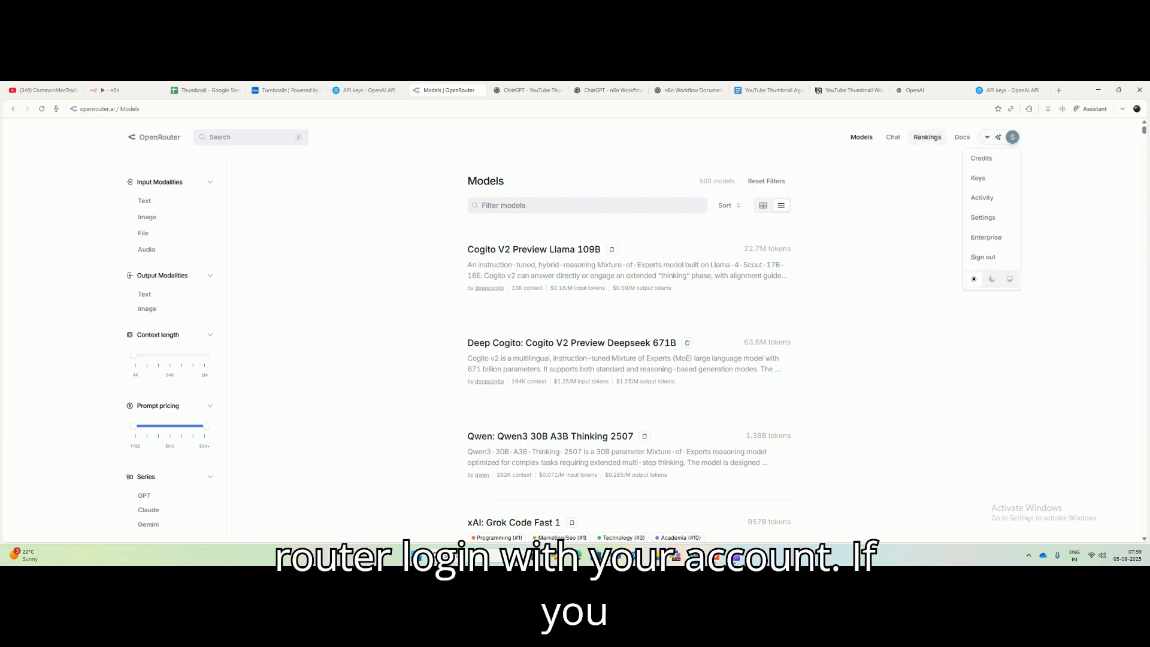
pyautogui.click(861, 137)
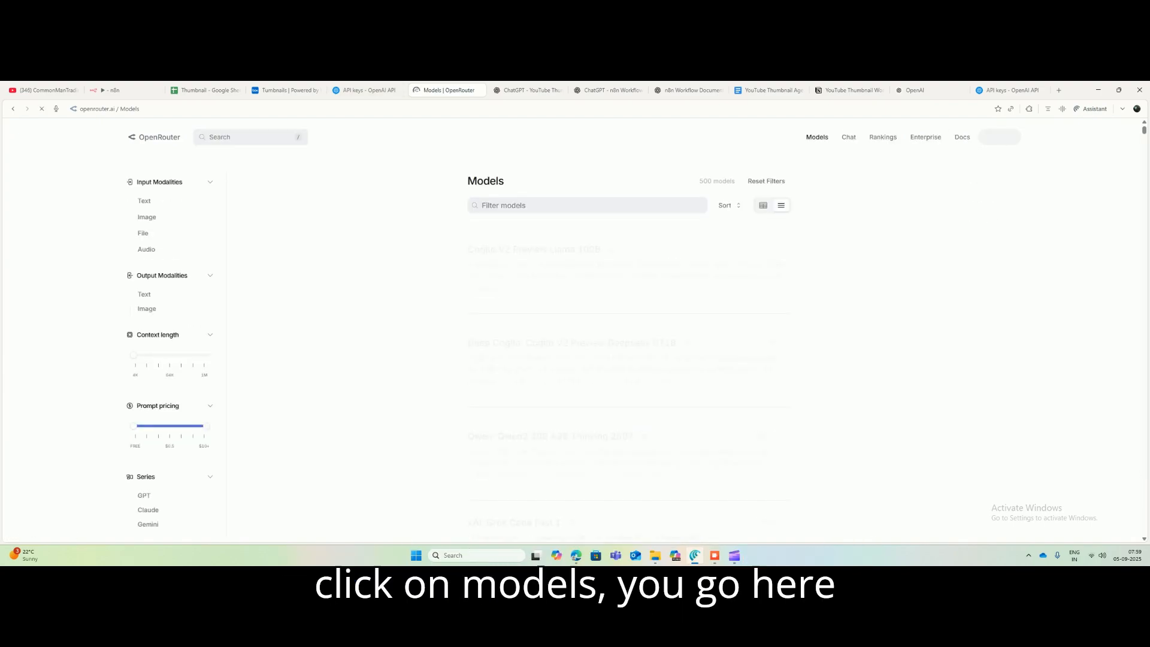
pyautogui.write('g')
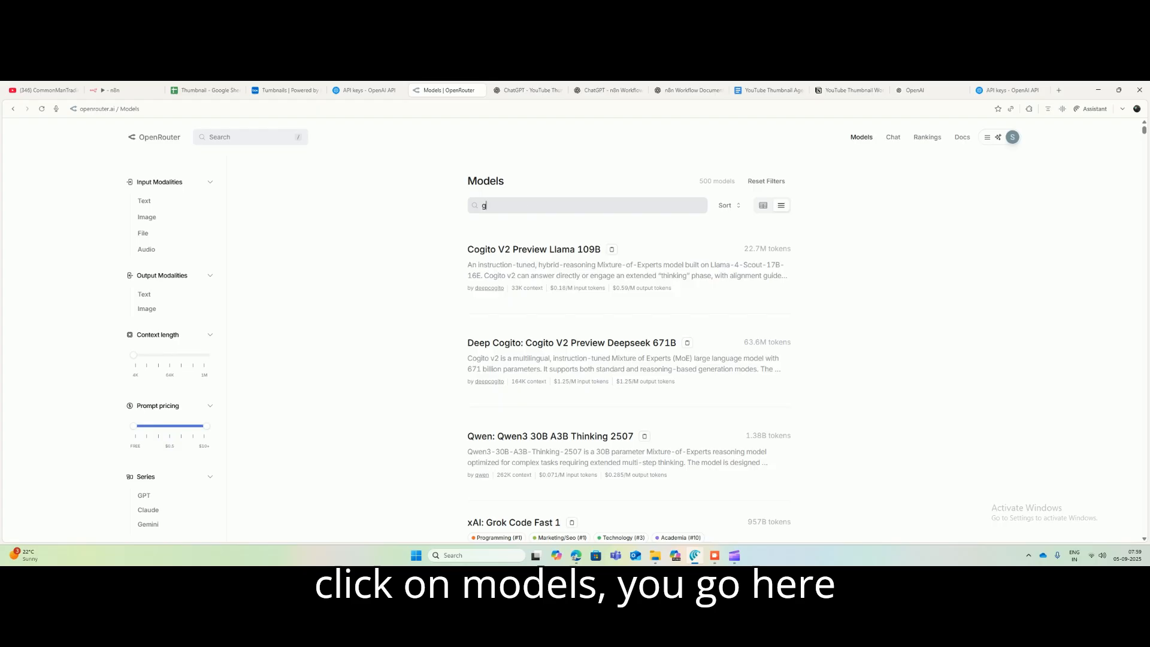
pyautogui.write('emini 2')
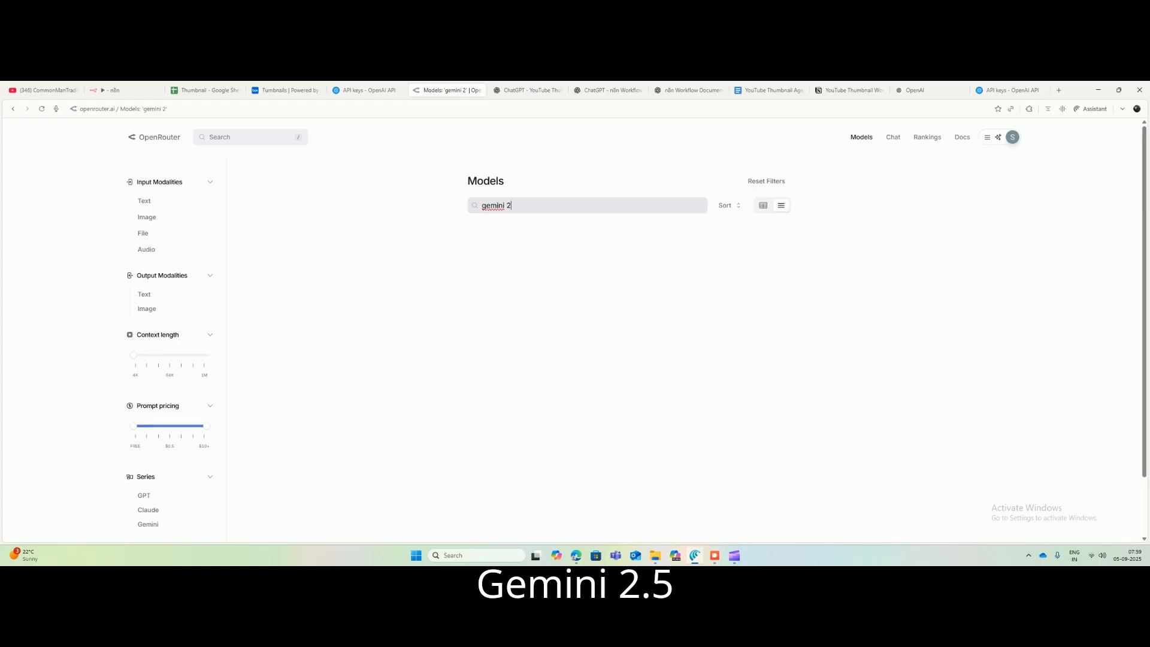
pyautogui.write('.5')
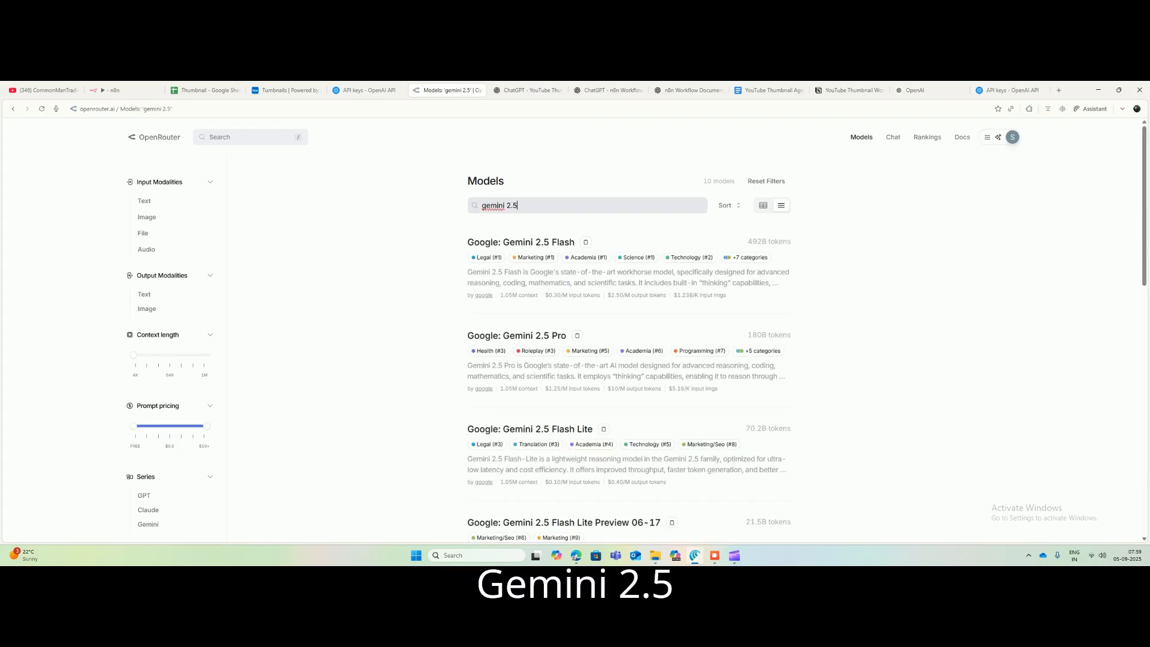
pyautogui.scroll(-5, 628, 239)
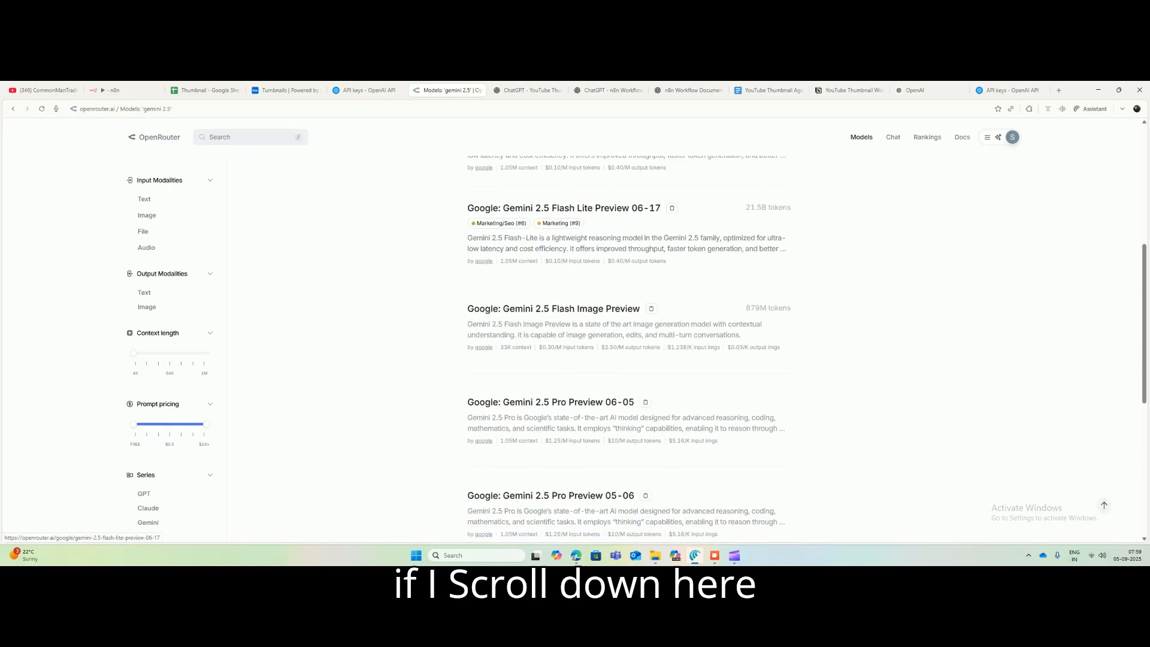
pyautogui.scroll(-2, 629, 347)
pyautogui.scroll(2, 629, 348)
pyautogui.scroll(5, 628, 347)
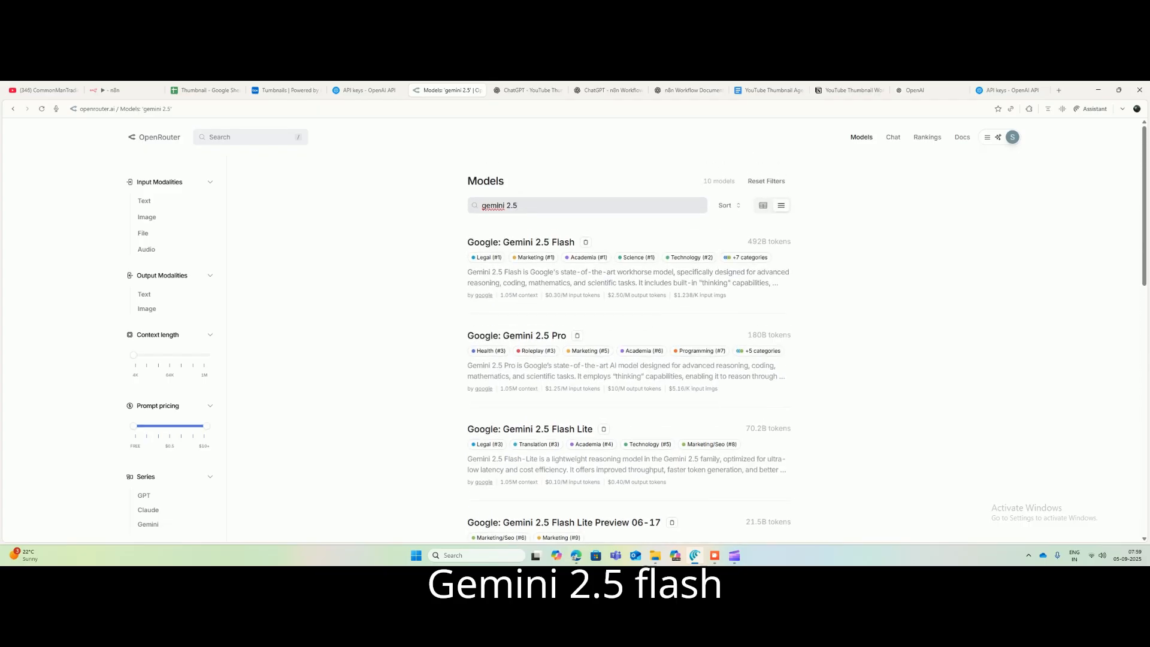
# Step: Narrow the model filter to "gemini 2.5 flash" and open the Google: Gemini 2.5 Flash Image Preview model page
pyautogui.write('flash')
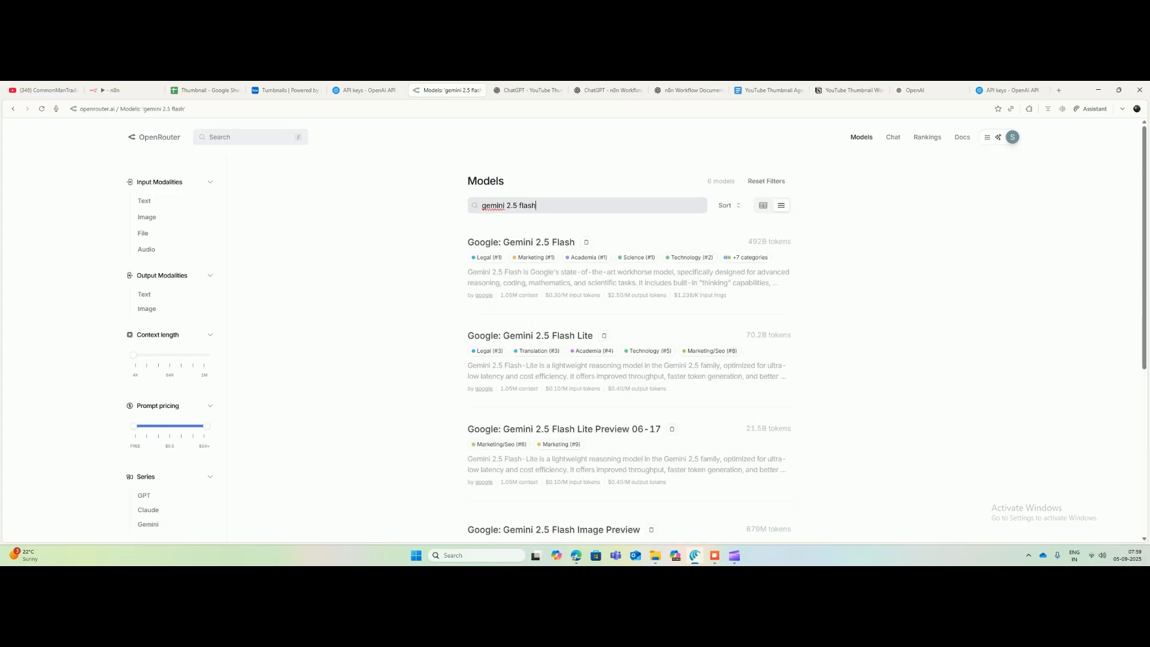
pyautogui.scroll(-3, 569, 299)
pyautogui.scroll(-3, 628, 347)
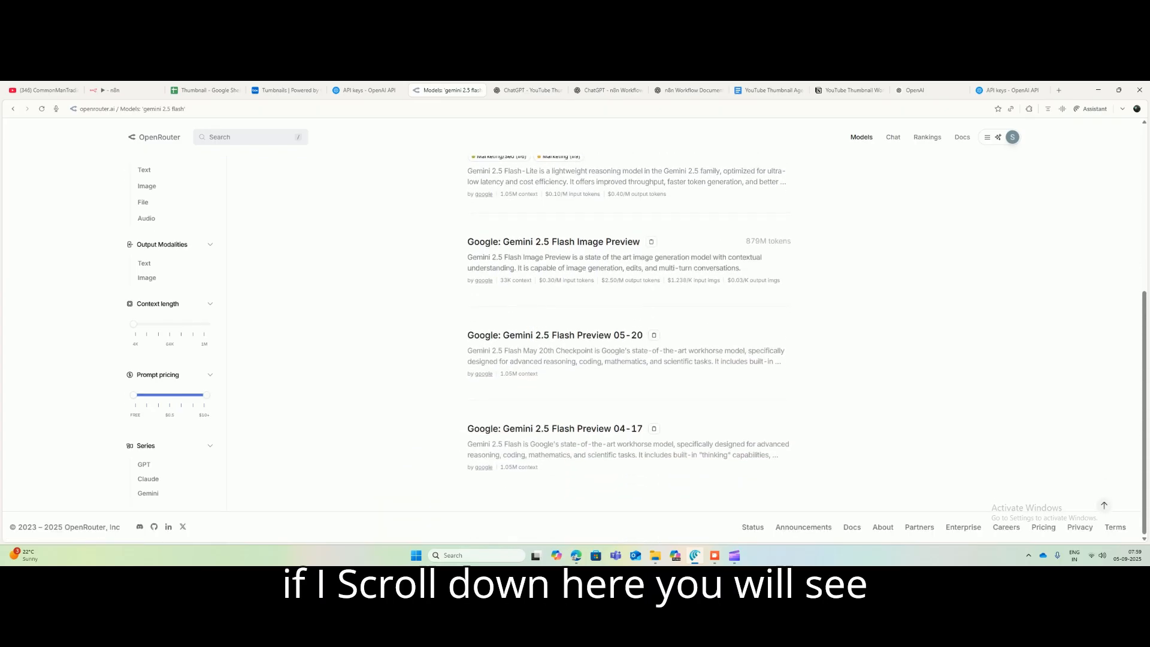
pyautogui.moveTo(465, 239); pyautogui.dragTo(636, 242)
pyautogui.click(689, 239)
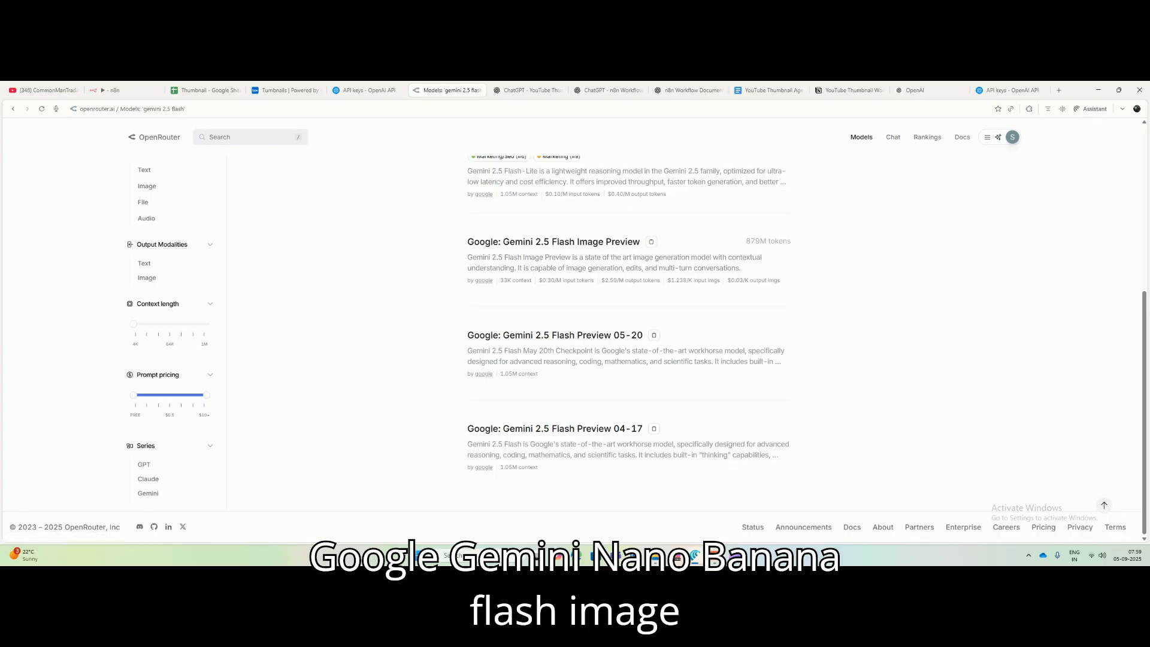
pyautogui.scroll(2, 629, 335)
pyautogui.scroll(1, 629, 347)
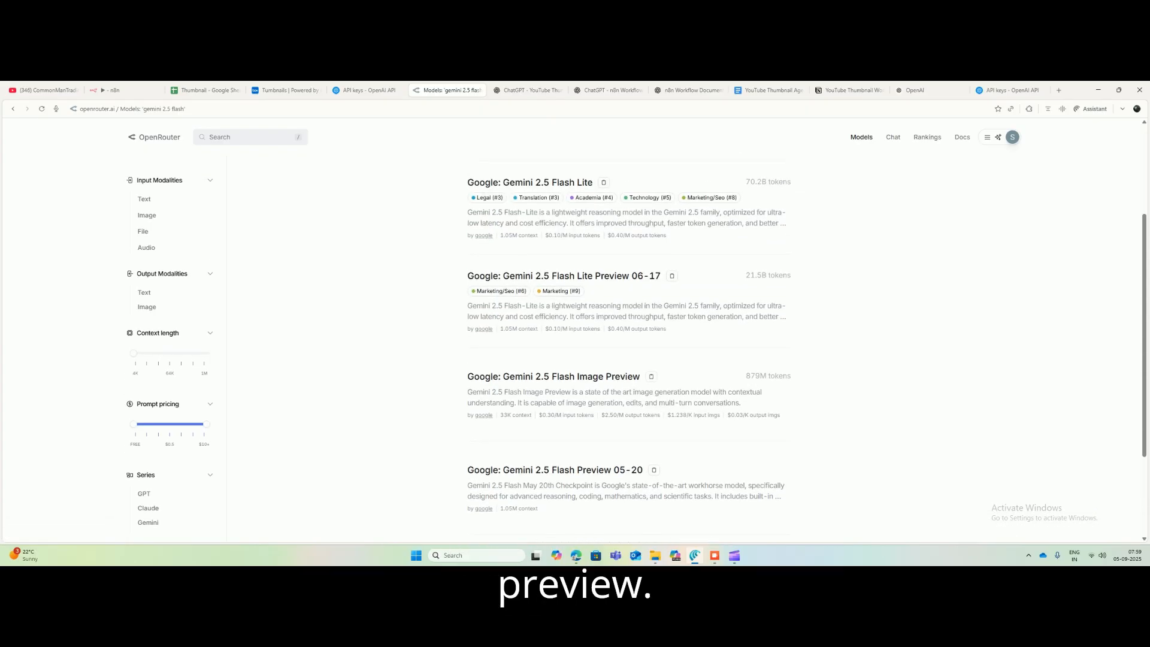
pyautogui.scroll(2, 628, 347)
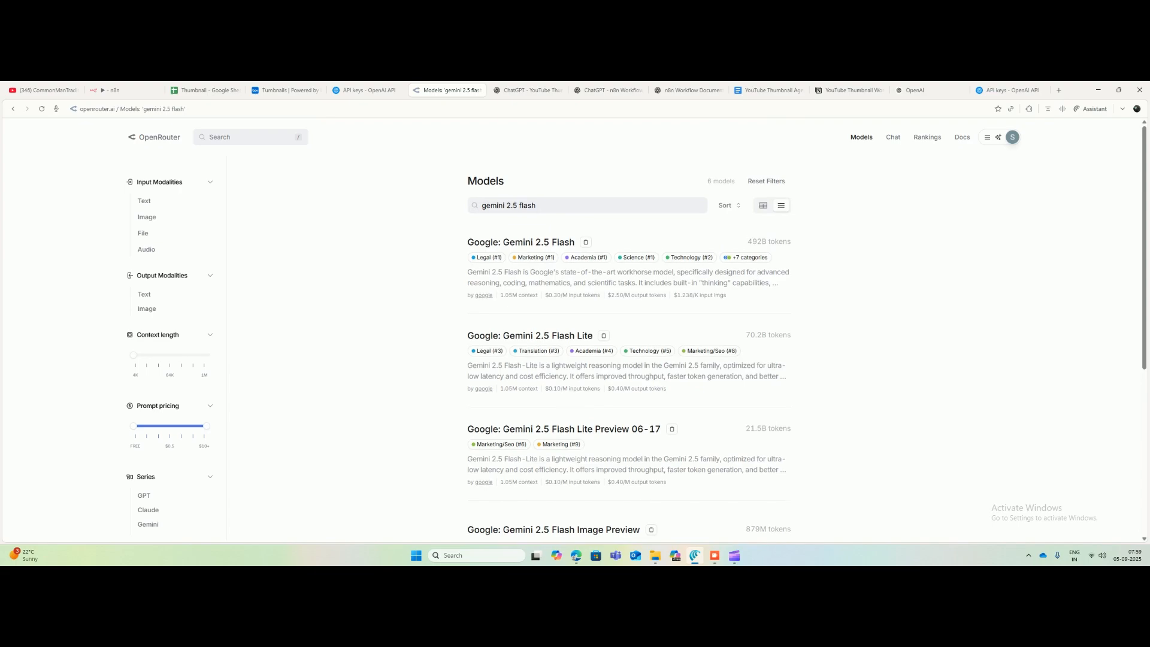
pyautogui.scroll(-5, 629, 347)
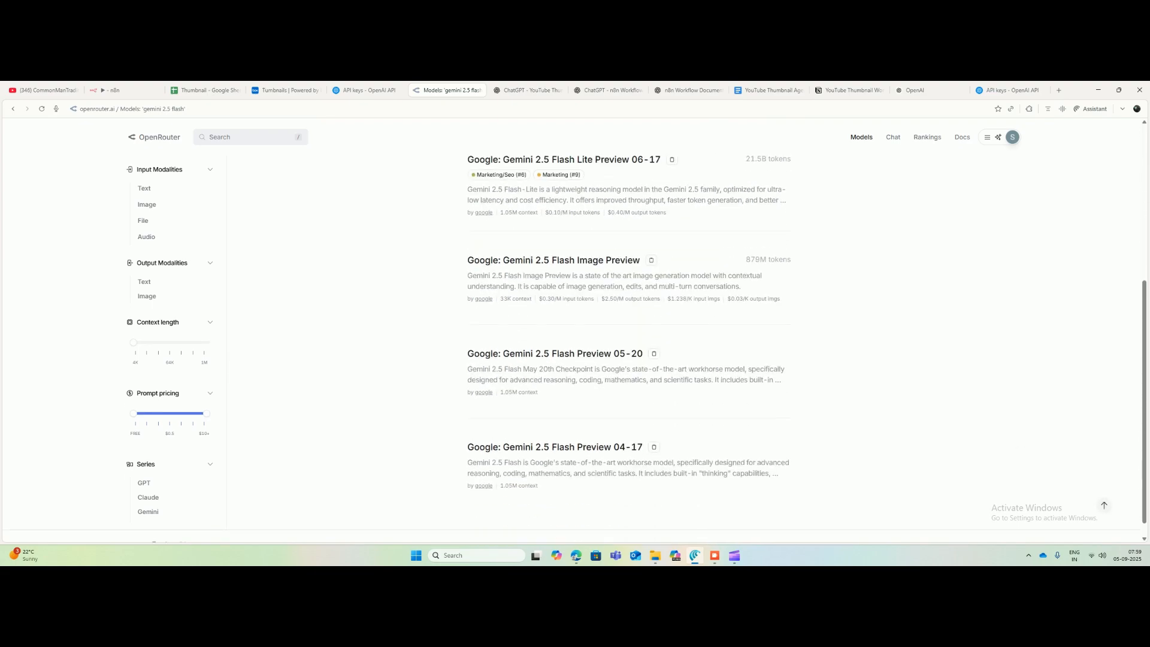
pyautogui.scroll(3, 629, 350)
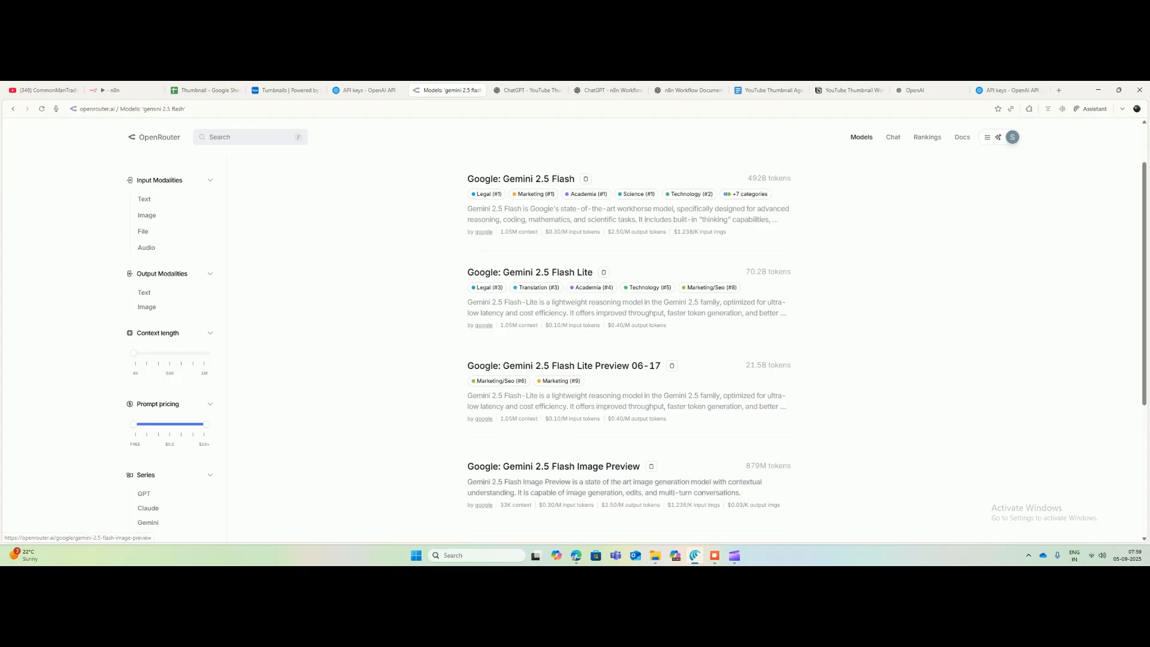
pyautogui.click(553, 466)
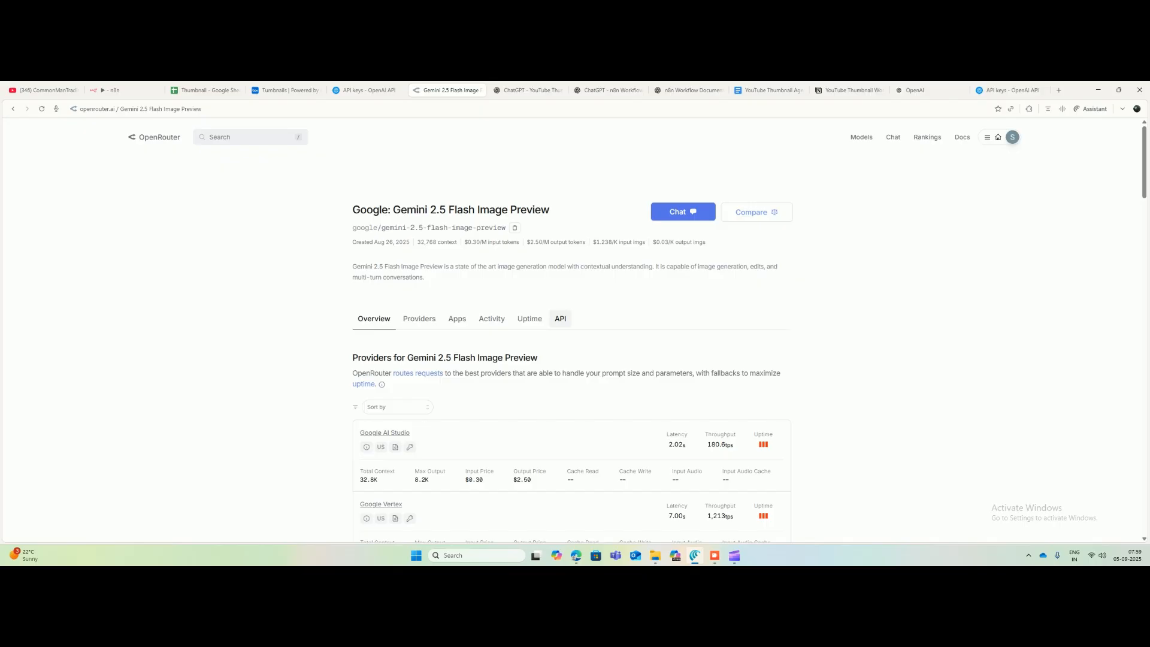
# Step: Show the model's API sample code in its curl version and copy the command
pyautogui.click(560, 317)
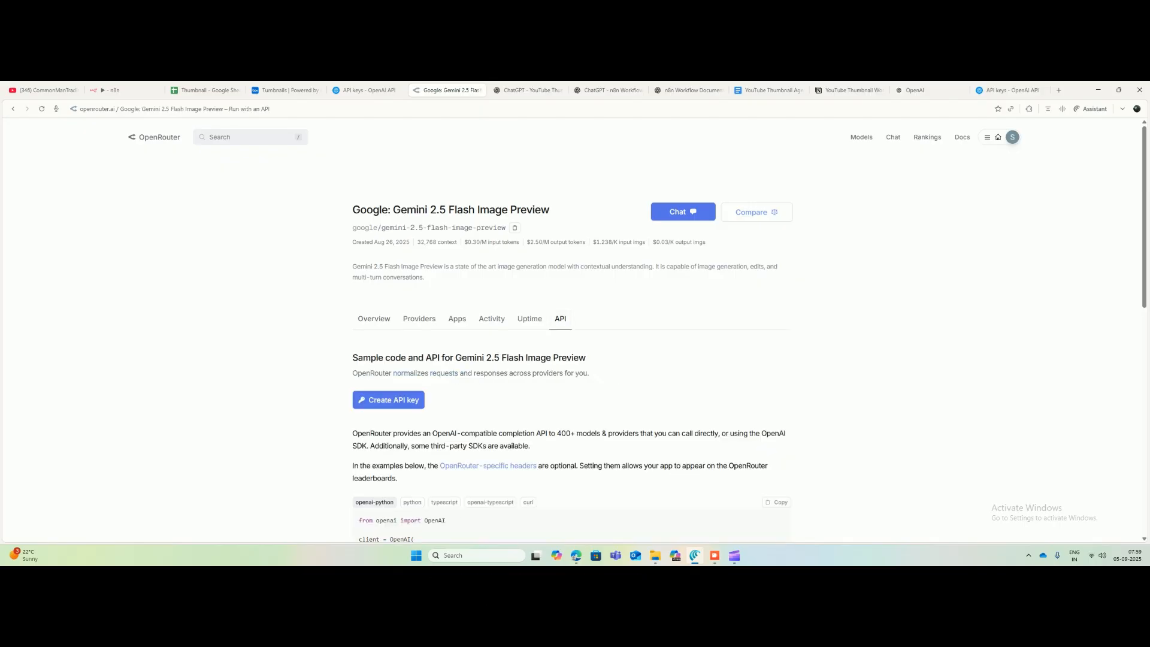
pyautogui.scroll(-5, 571, 347)
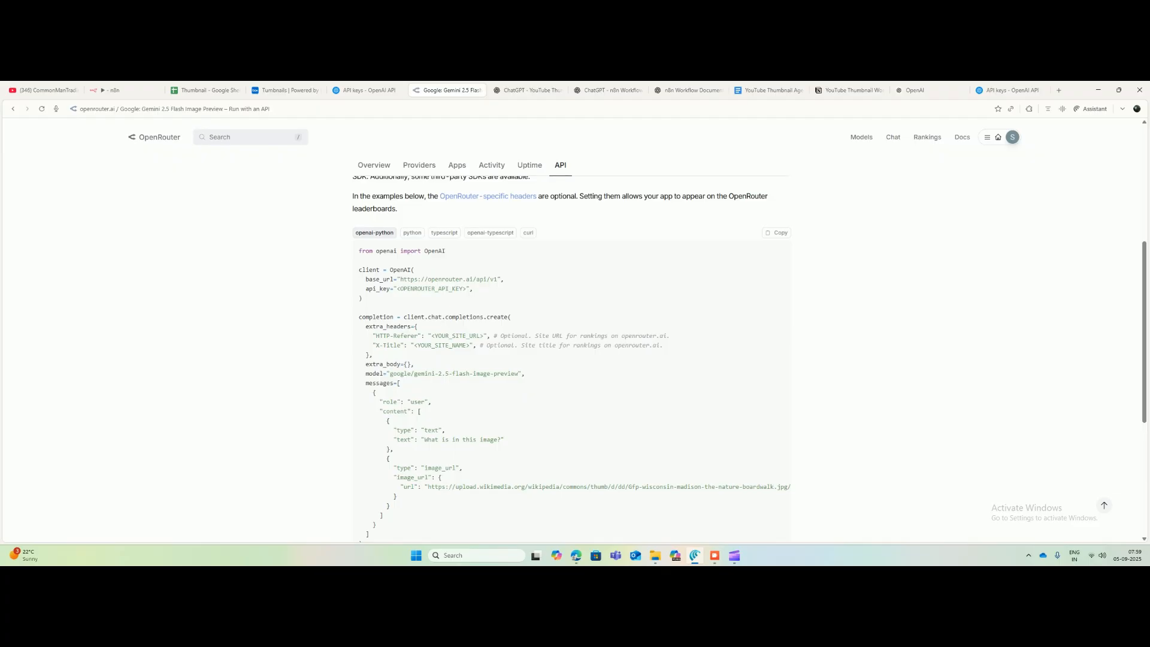
pyautogui.click(528, 232)
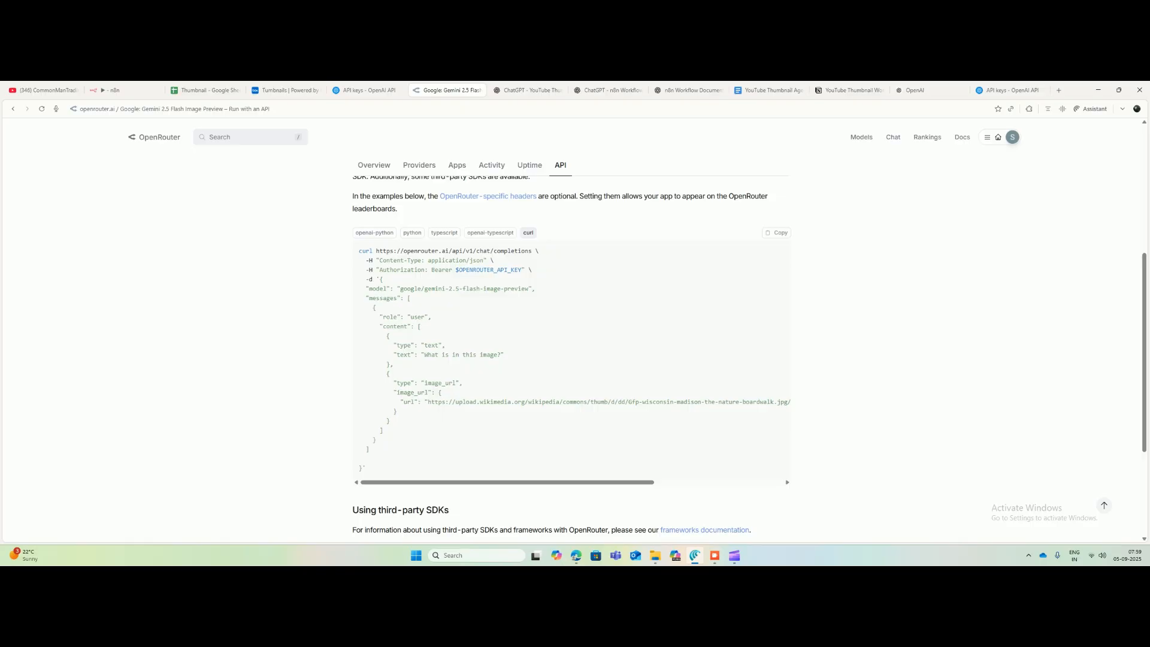
pyautogui.click(777, 232)
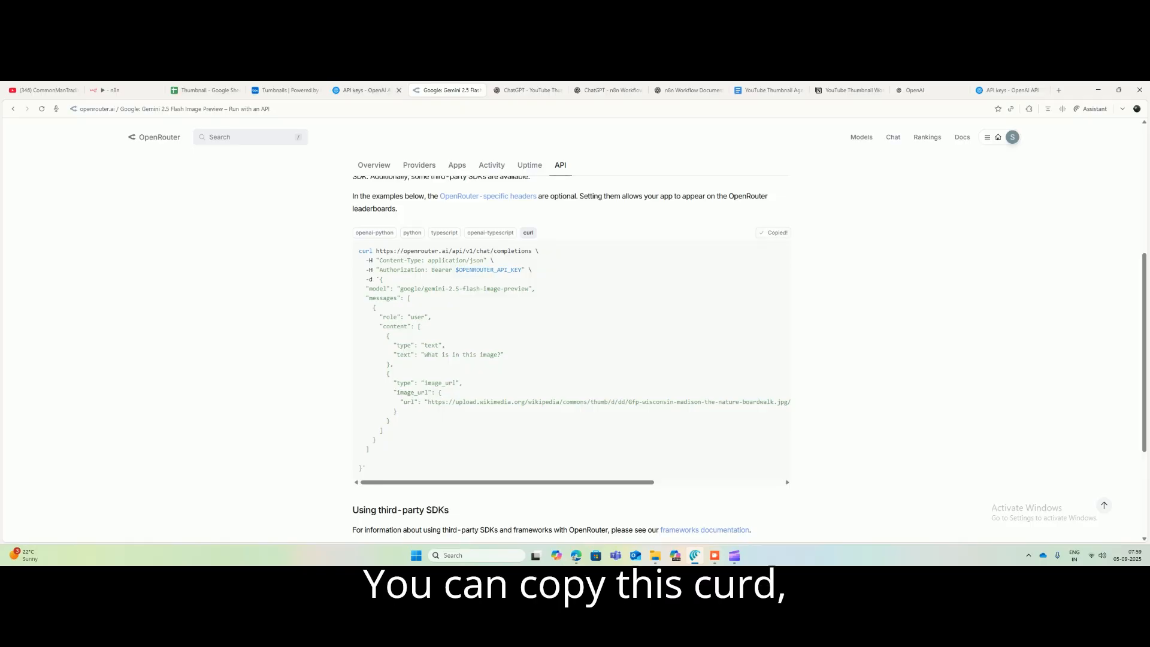
# Step: Return to the n8n workflow, import the copied cURL command into the HTTP Request node, and review the imported headers and JSON body
pyautogui.click(120, 90)
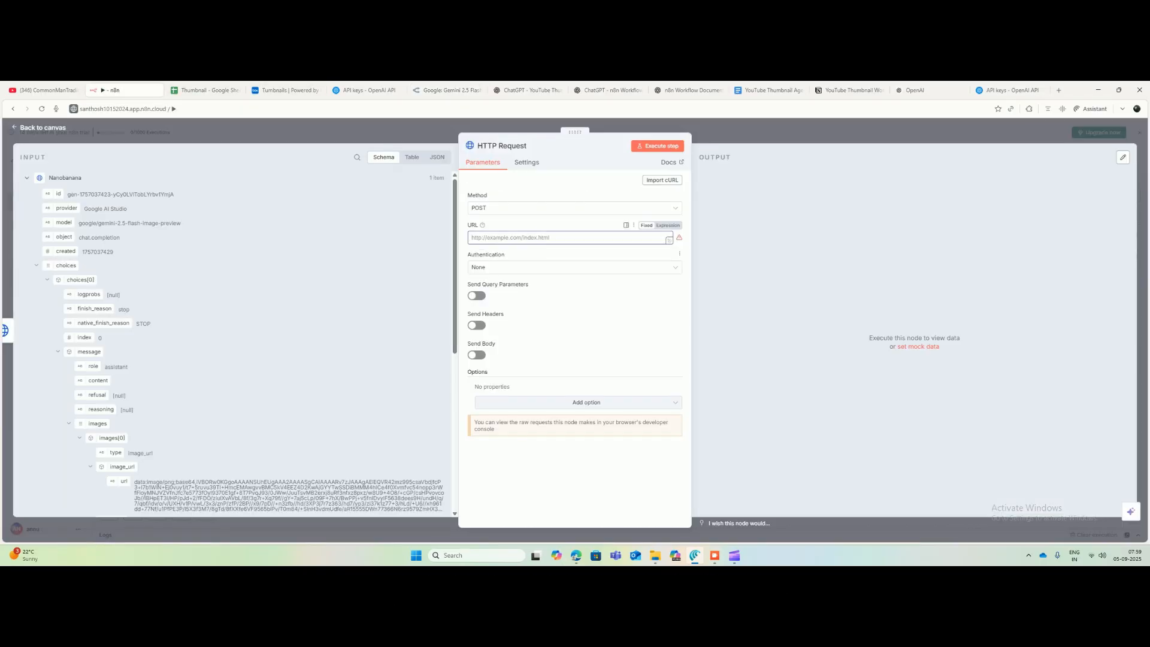
pyautogui.click(662, 180)
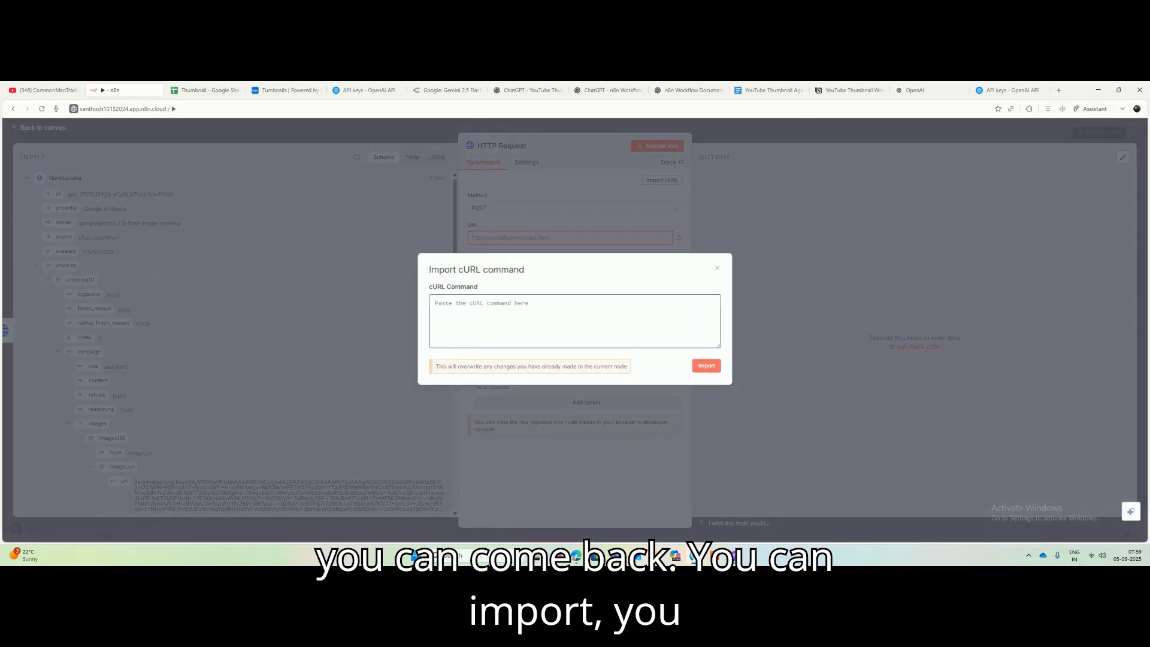
pyautogui.hotkey('ctrl', 'v')
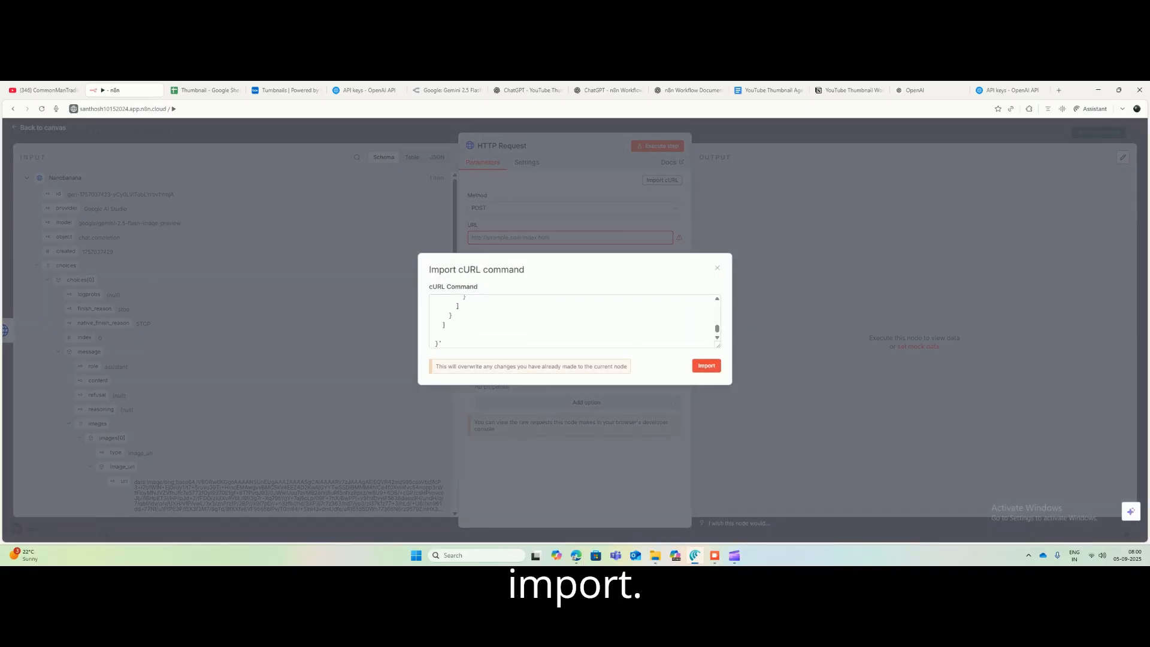
pyautogui.click(706, 365)
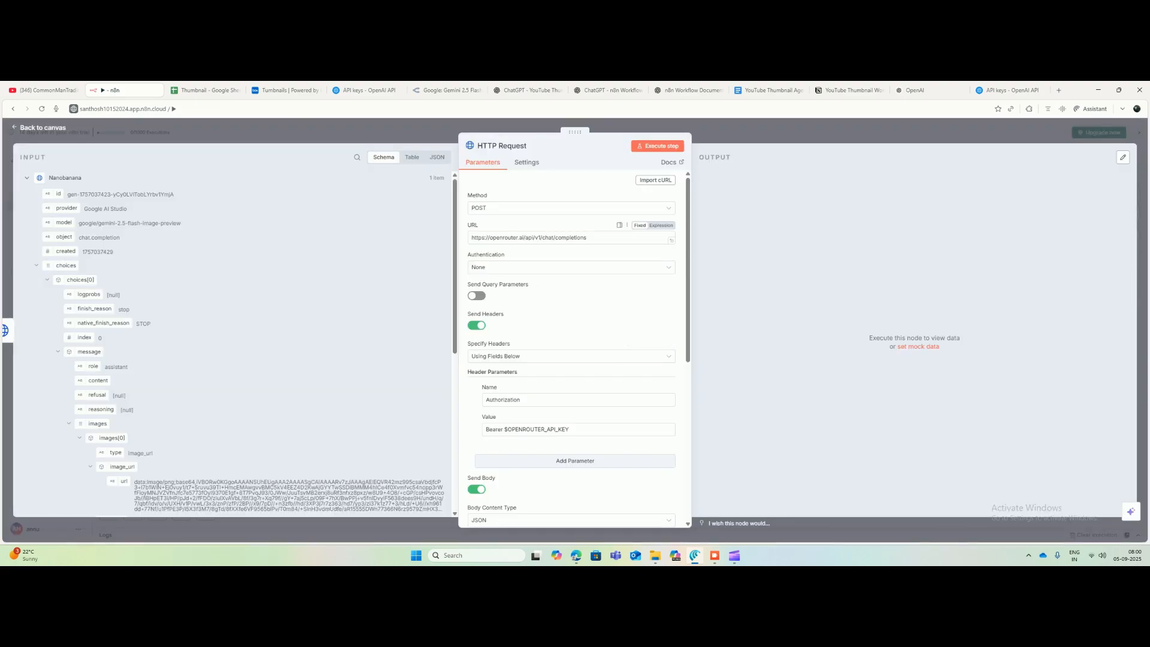
pyautogui.scroll(-5, 572, 350)
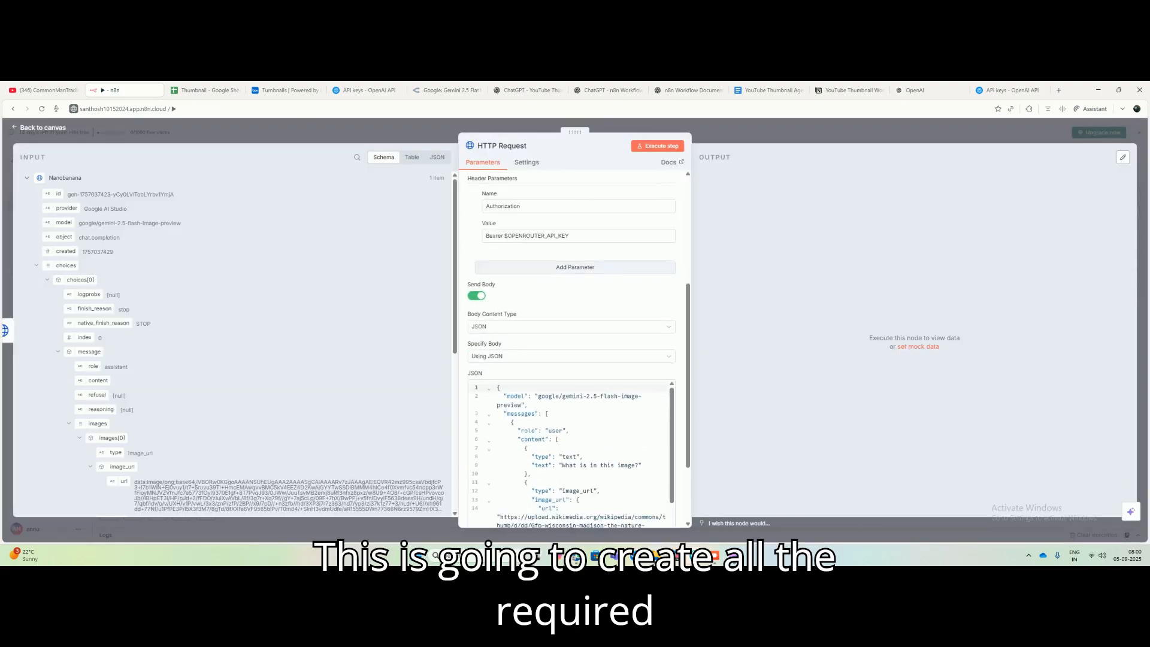
pyautogui.scroll(5, 572, 350)
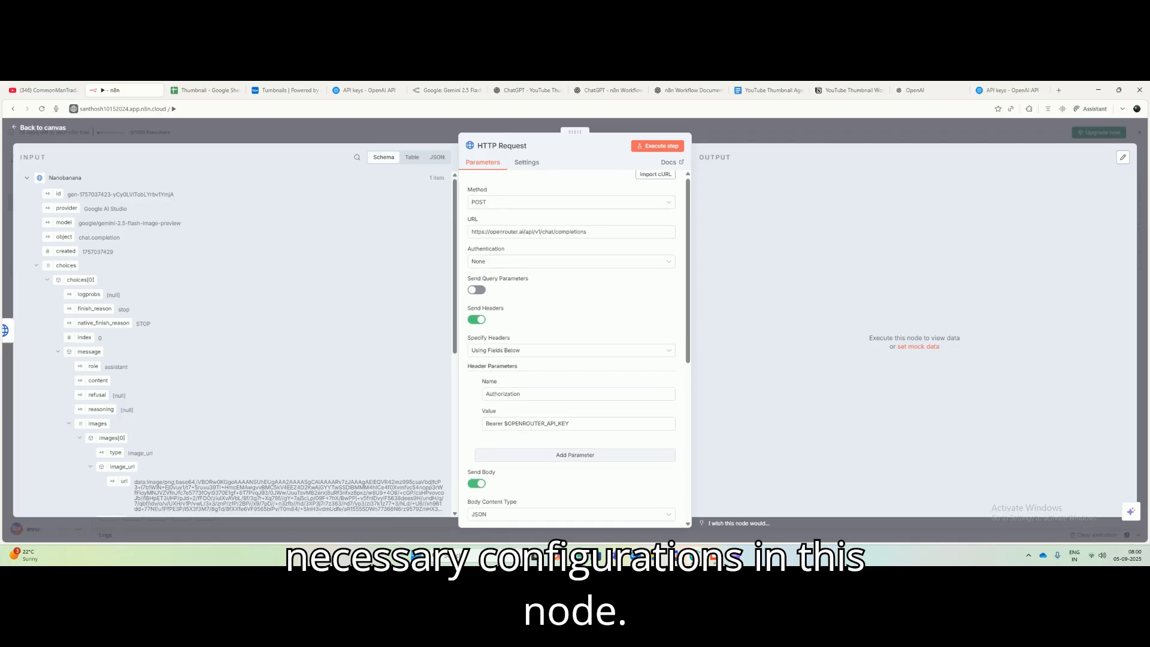
# Step: Set the HTTP Request node's authentication to Predefined Credential Type with OpenRouter as the credential type
pyautogui.click(585, 238)
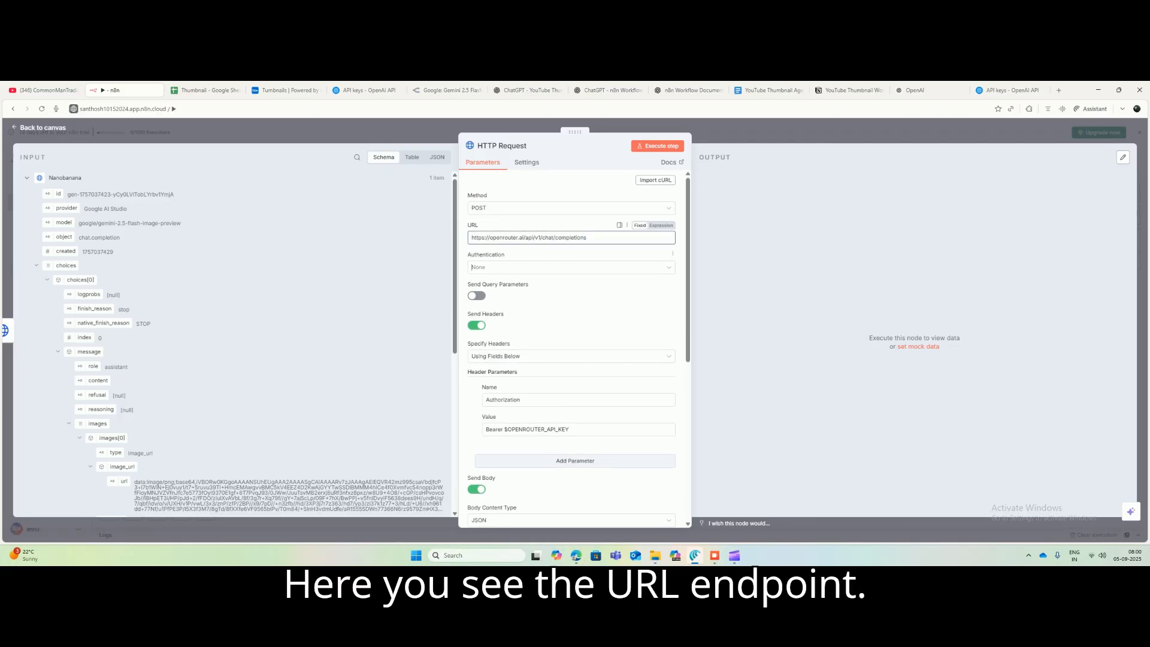
pyautogui.click(570, 268)
pyautogui.click(518, 305)
pyautogui.click(569, 297)
pyautogui.write('open')
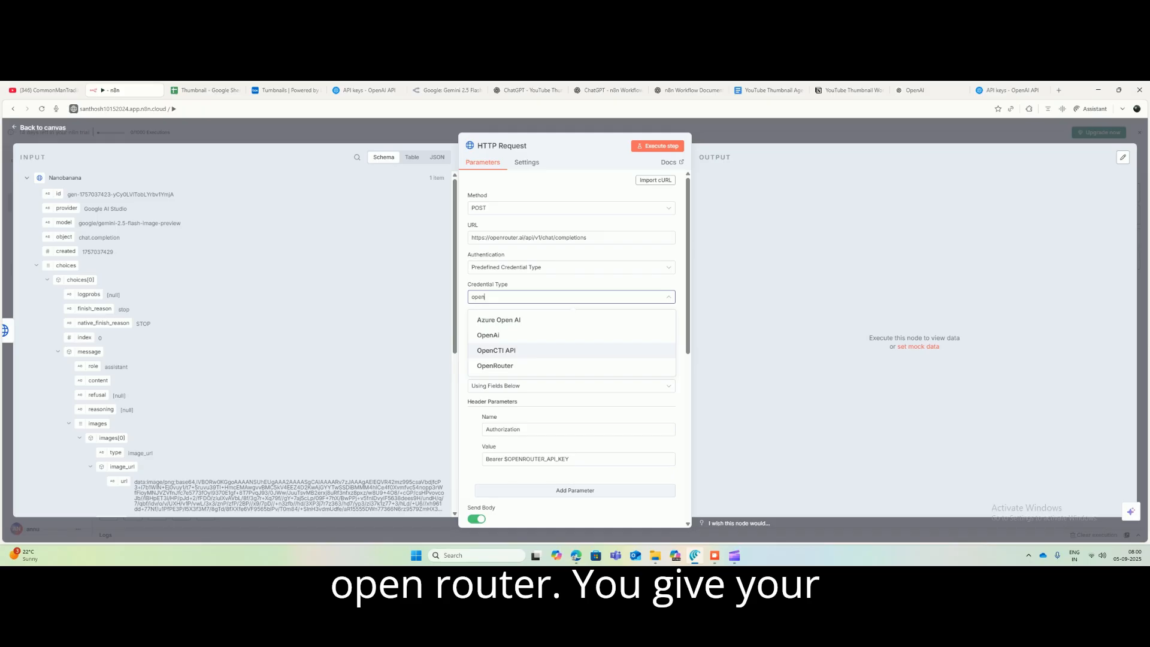
pyautogui.click(527, 366)
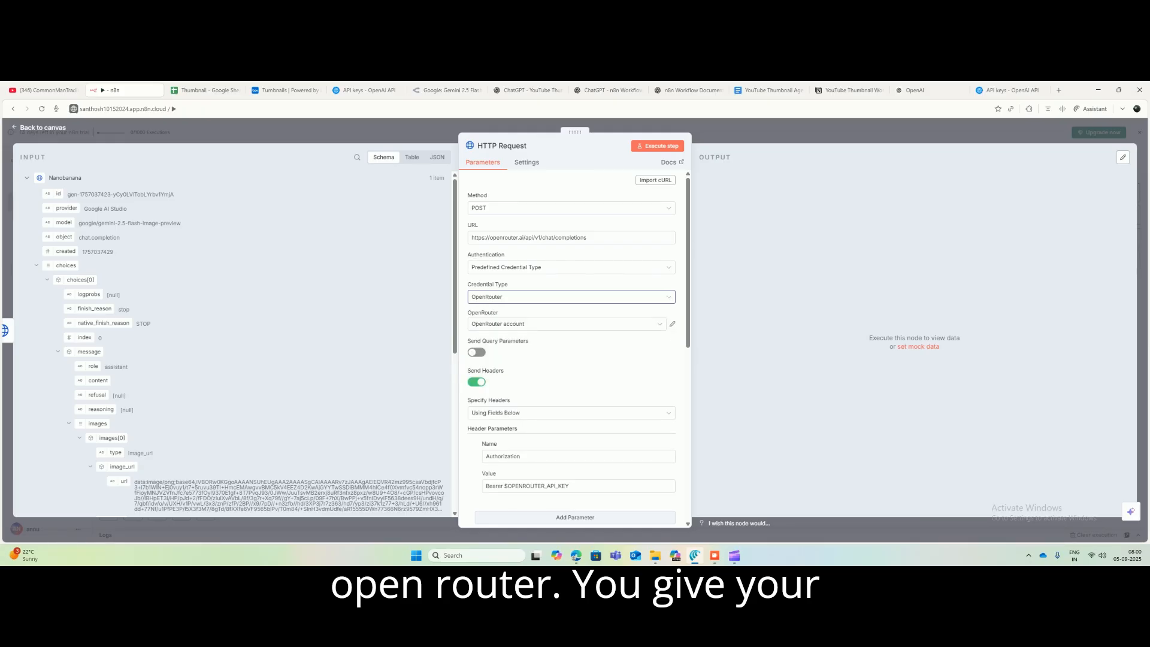
# Step: Open a new OpenRouter credential for the node and start creating an API key on OpenRouter's API Keys page
pyautogui.click(566, 324)
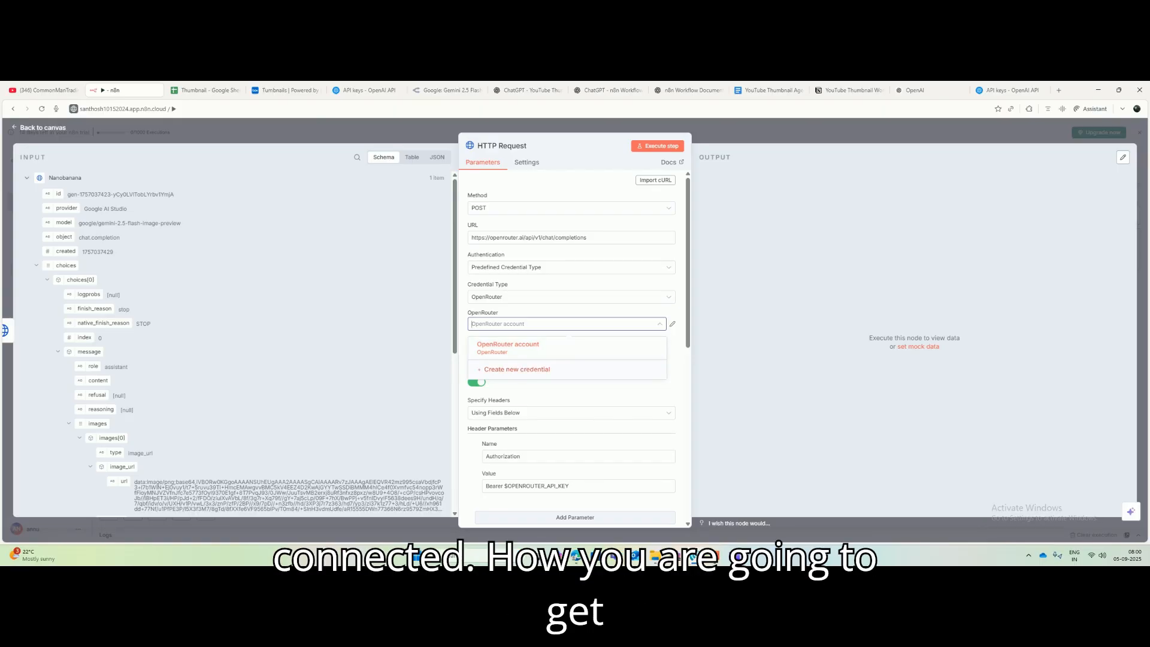
pyautogui.click(516, 368)
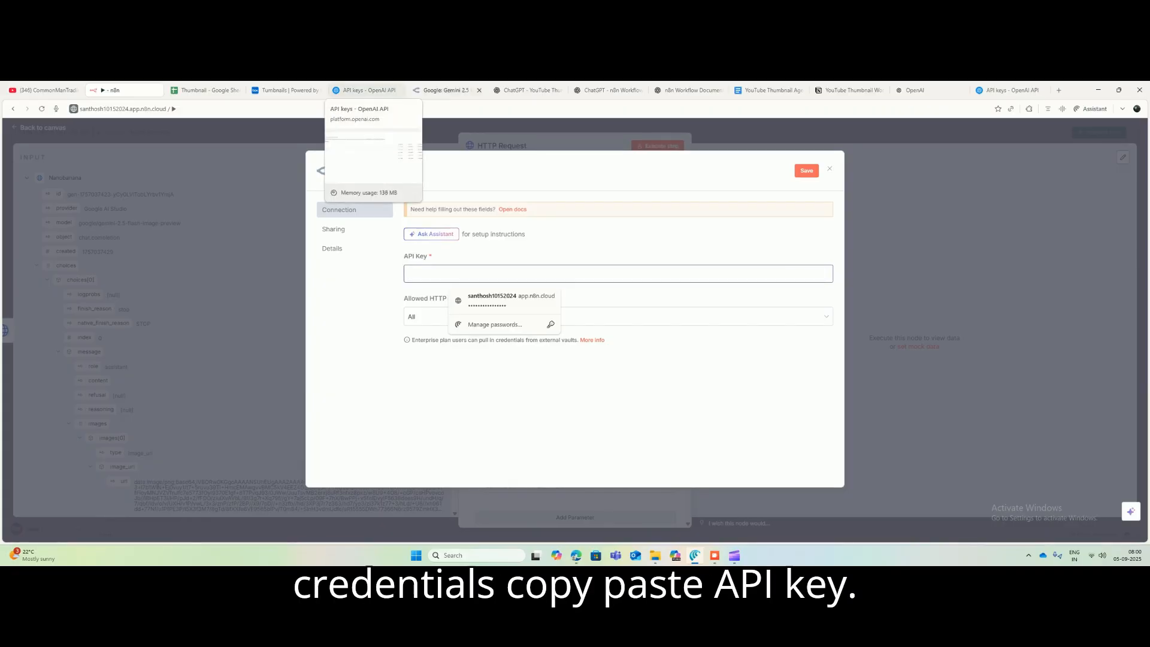
pyautogui.click(446, 90)
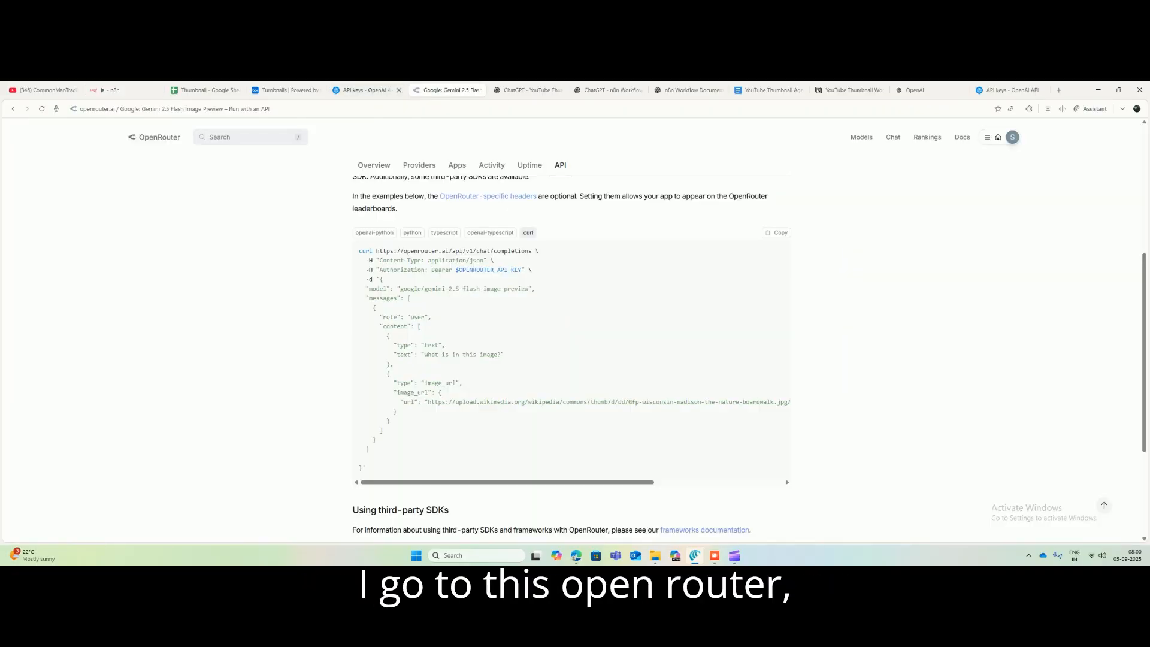
pyautogui.click(366, 90)
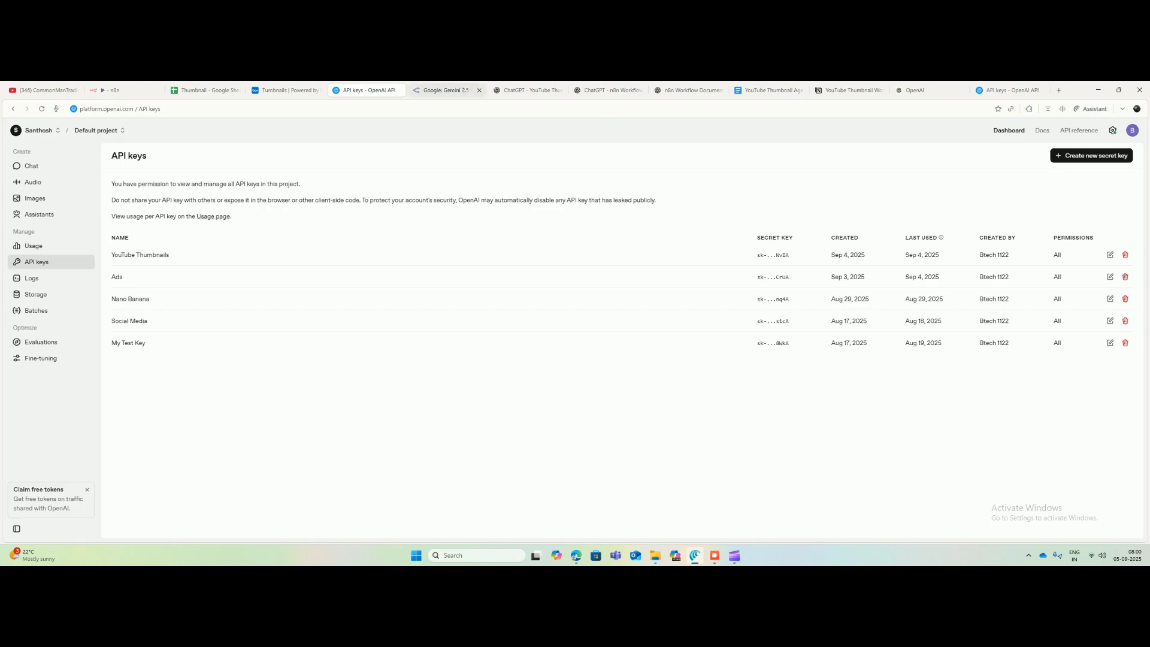
pyautogui.click(446, 89)
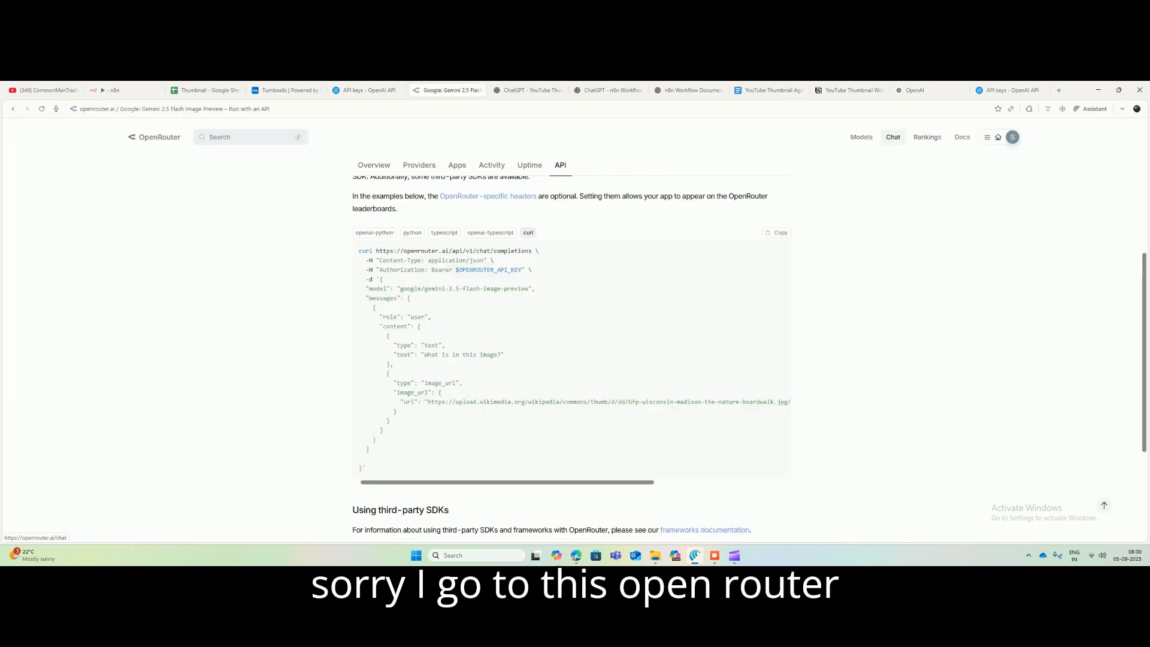
pyautogui.click(989, 137)
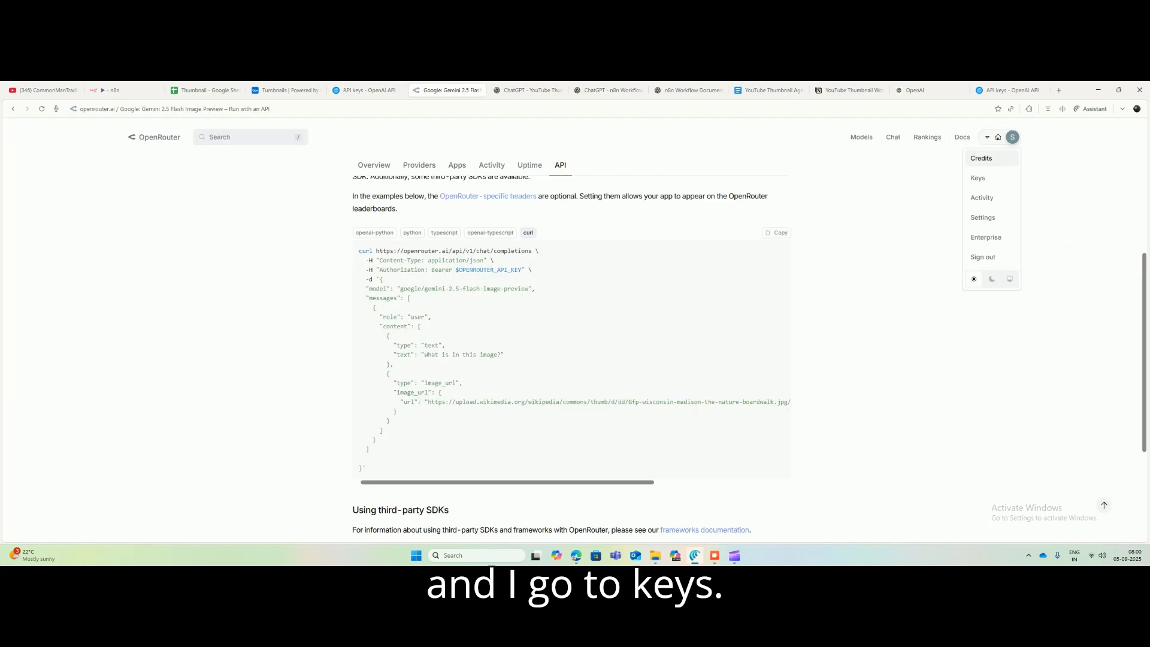
pyautogui.click(979, 179)
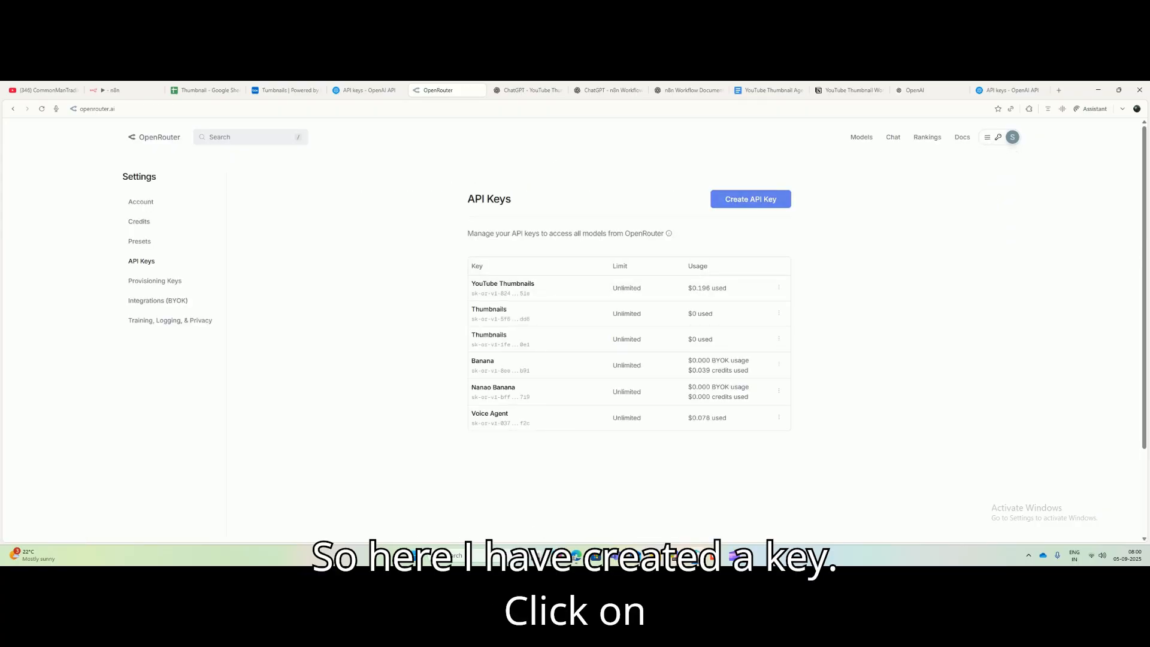
pyautogui.click(750, 199)
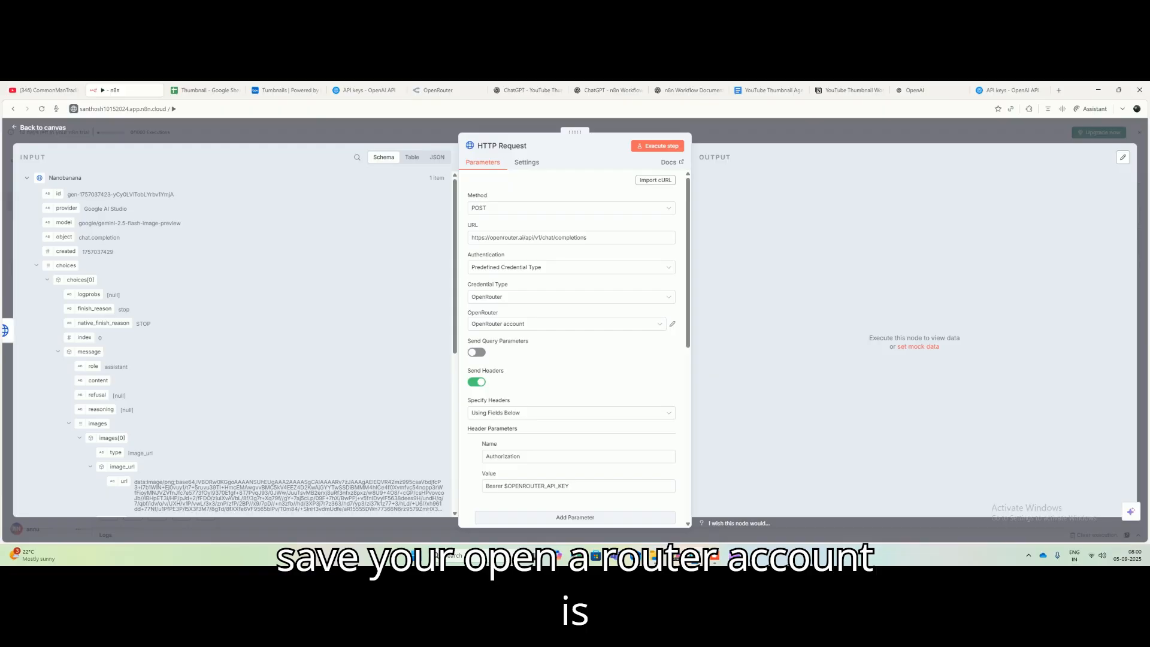
# Step: Turn off Send Headers in the HTTP Request node and keep the JSON body content type specified using JSON
pyautogui.scroll(-3, 572, 347)
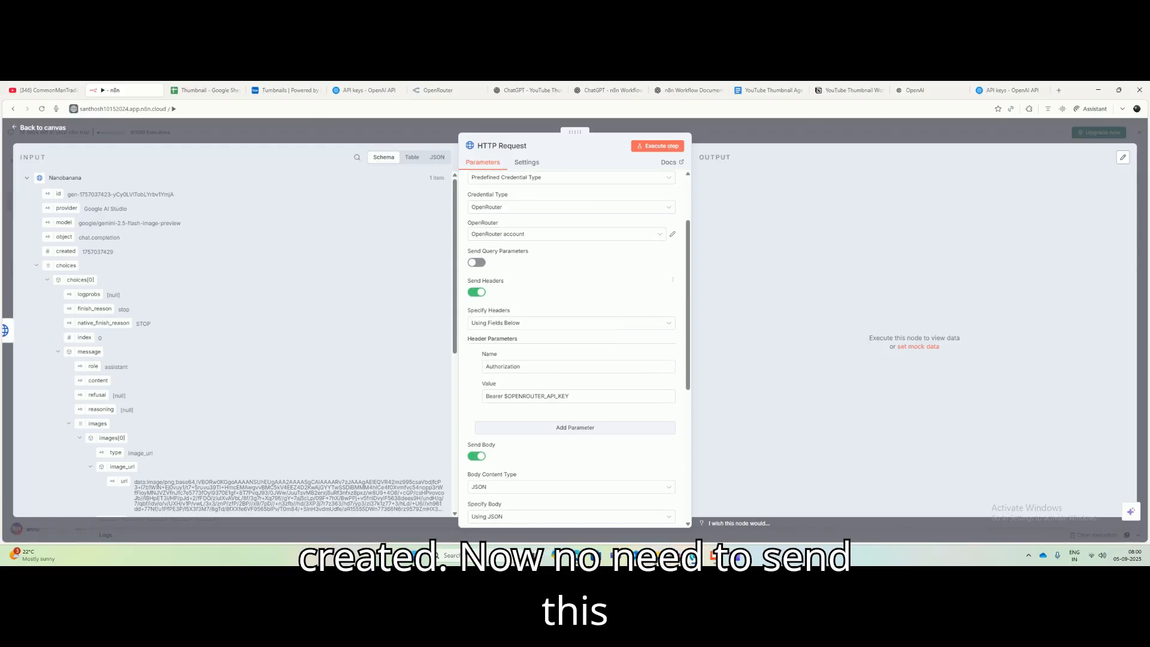
pyautogui.click(477, 292)
pyautogui.scroll(-3, 572, 347)
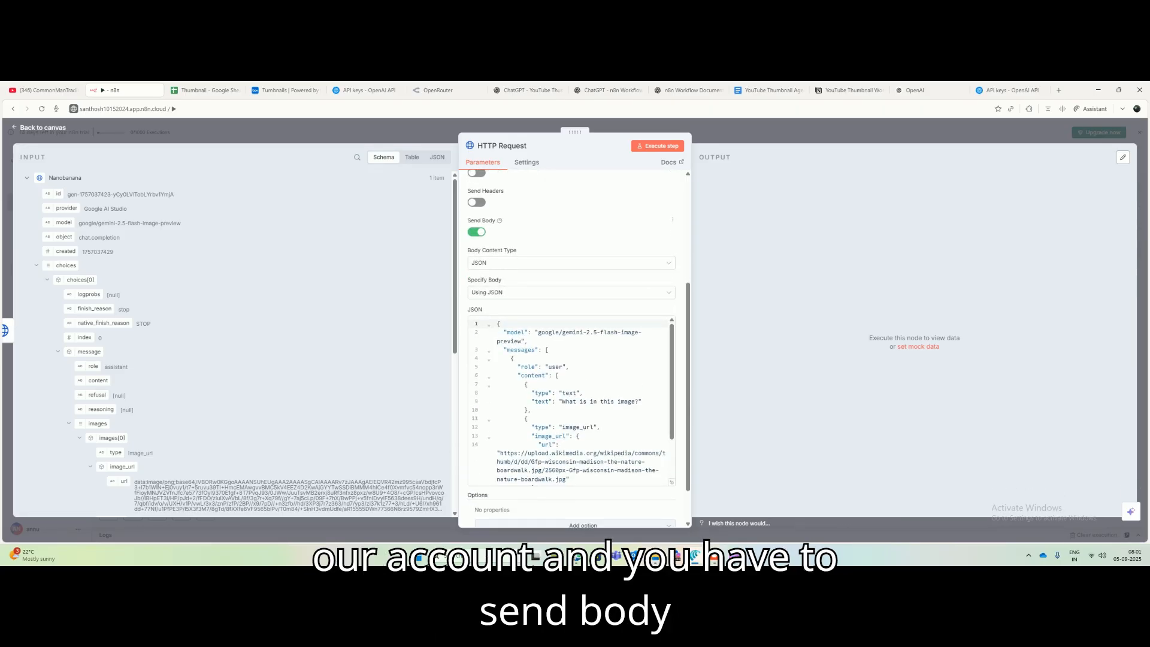
pyautogui.click(571, 263)
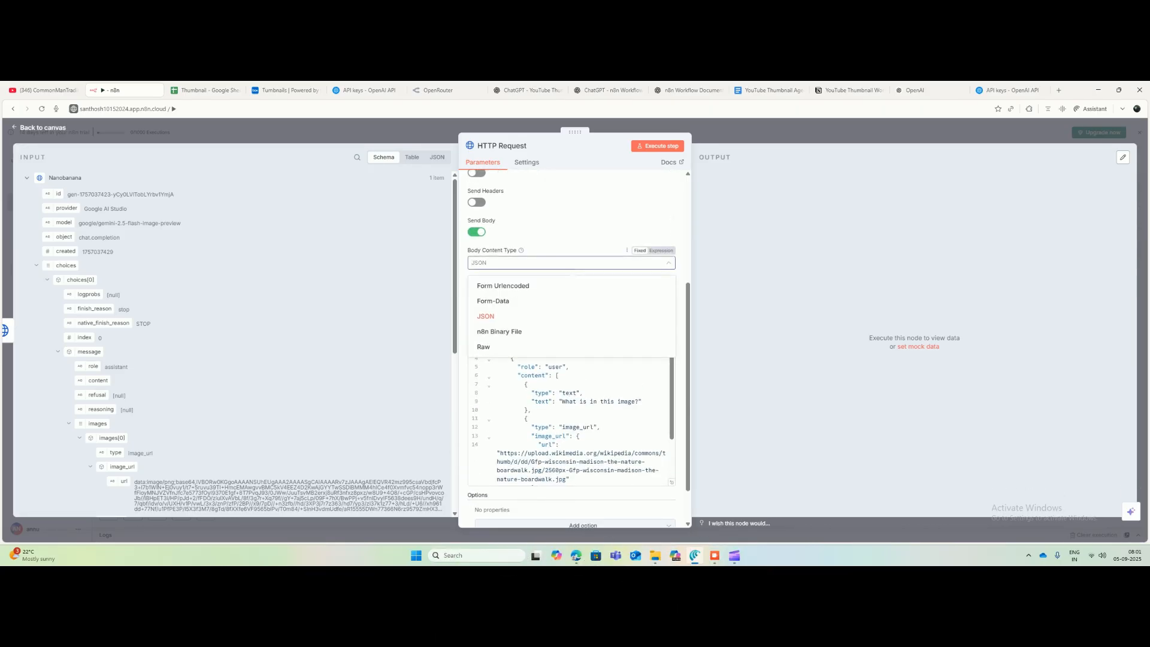
pyautogui.click(570, 263)
pyautogui.click(571, 292)
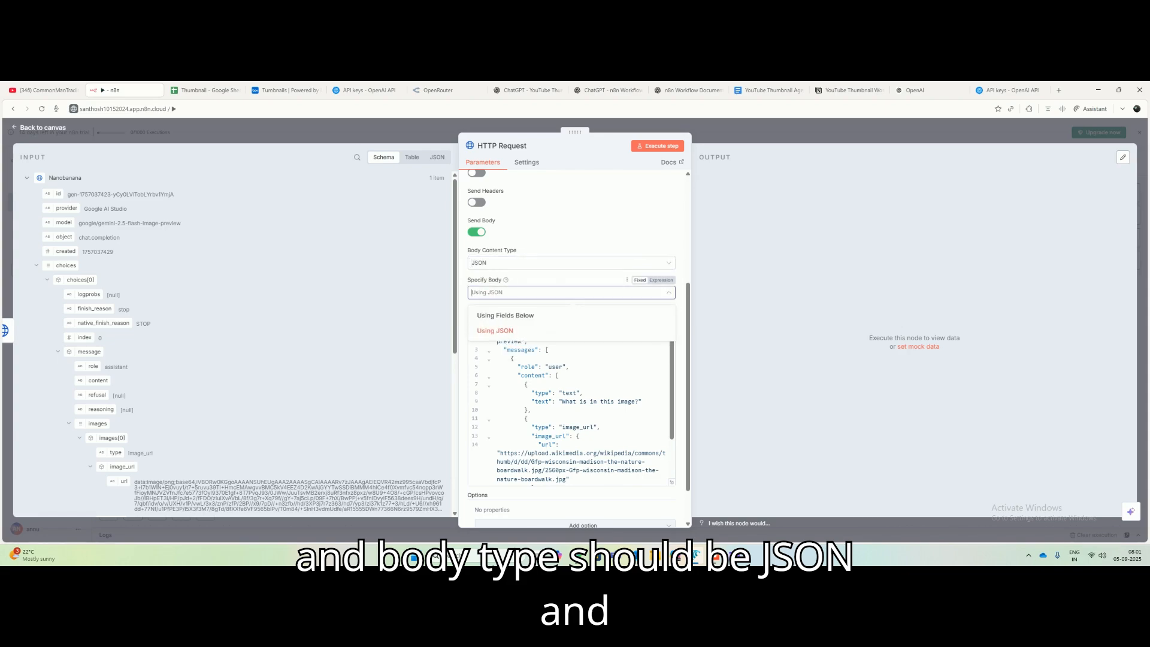
pyautogui.click(571, 331)
pyautogui.click(572, 376)
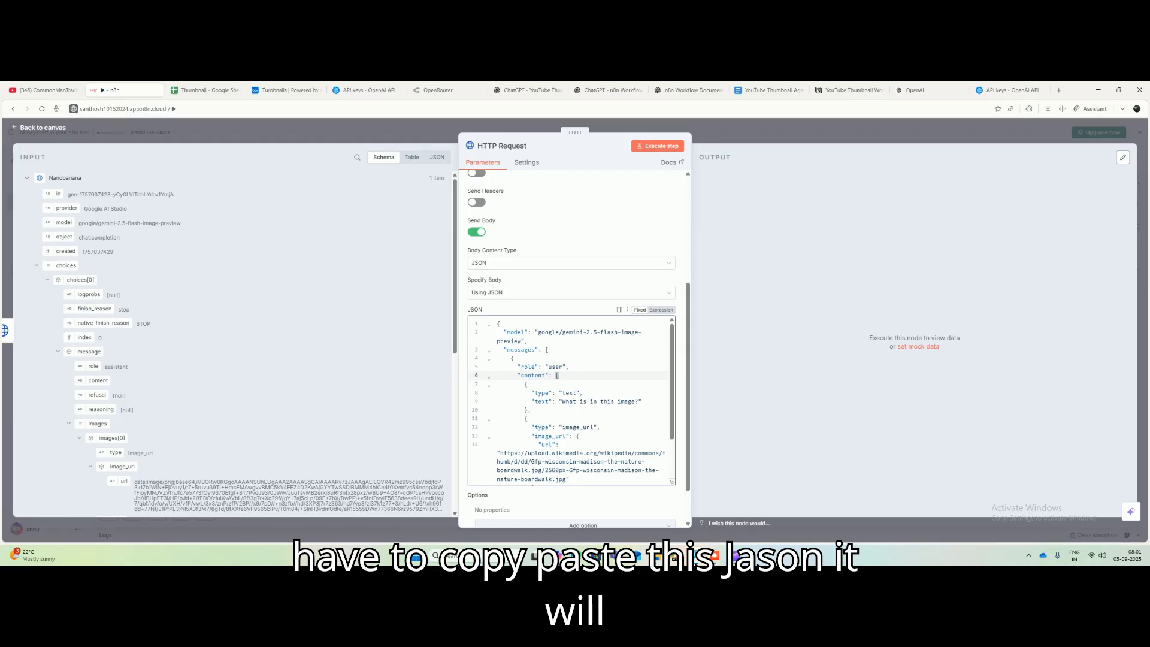
# Step: Expand the JSON body in the full editor and examine its prompt text and image URL
pyautogui.click(619, 309)
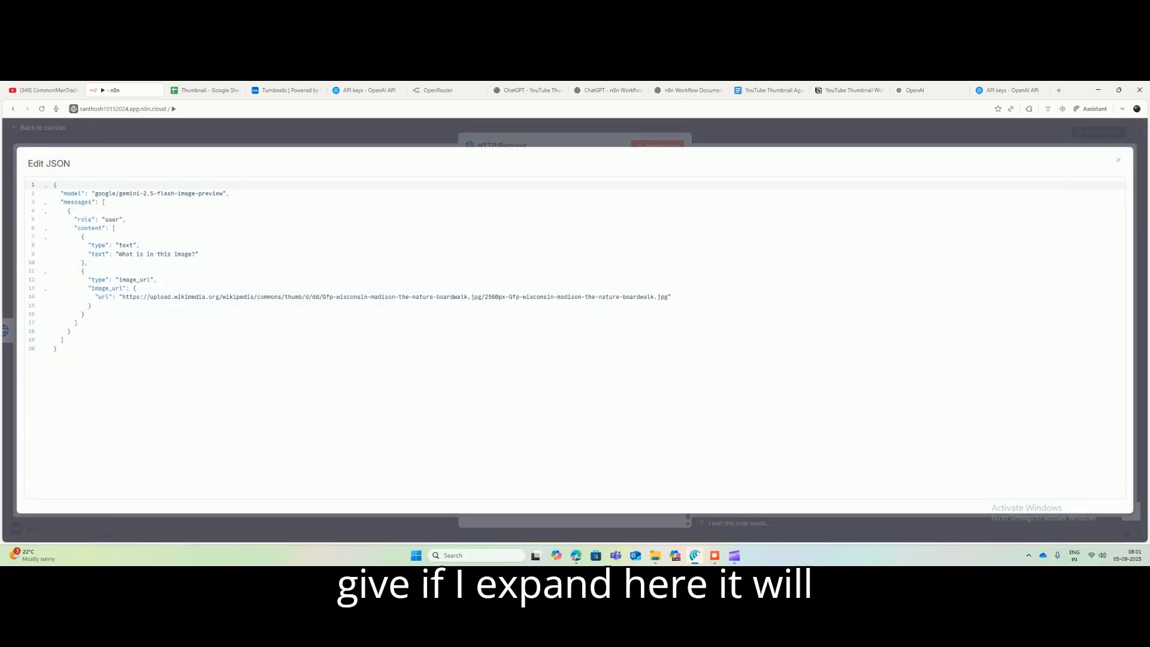
pyautogui.moveTo(119, 254); pyautogui.dragTo(192, 254)
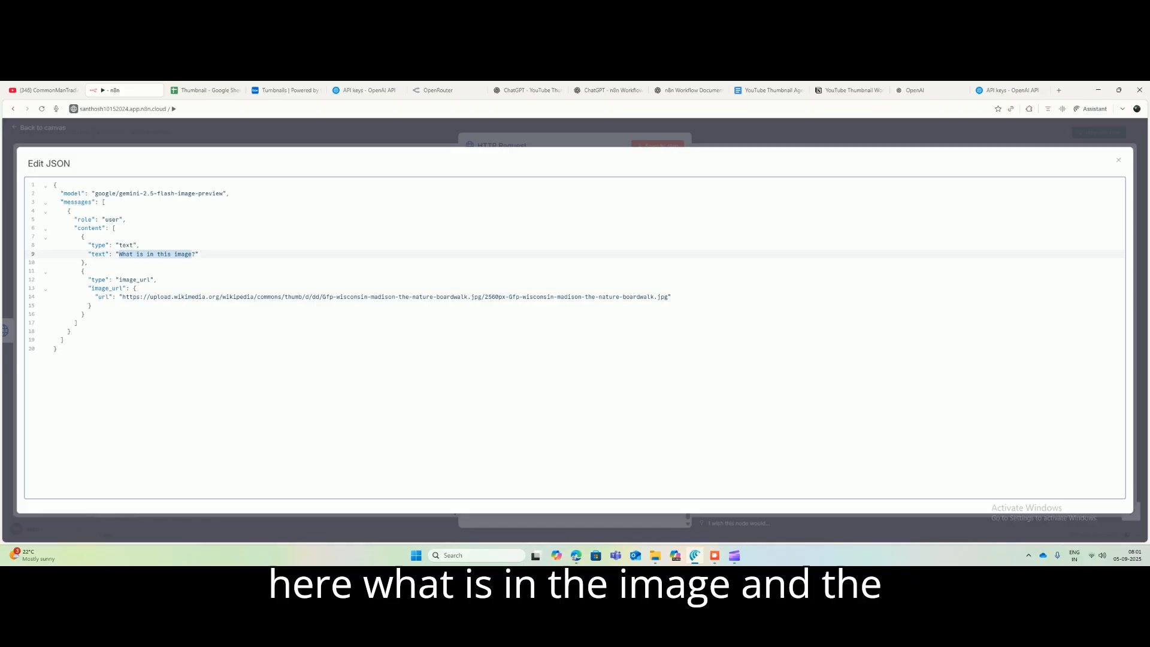
pyautogui.moveTo(125, 297); pyautogui.dragTo(173, 297)
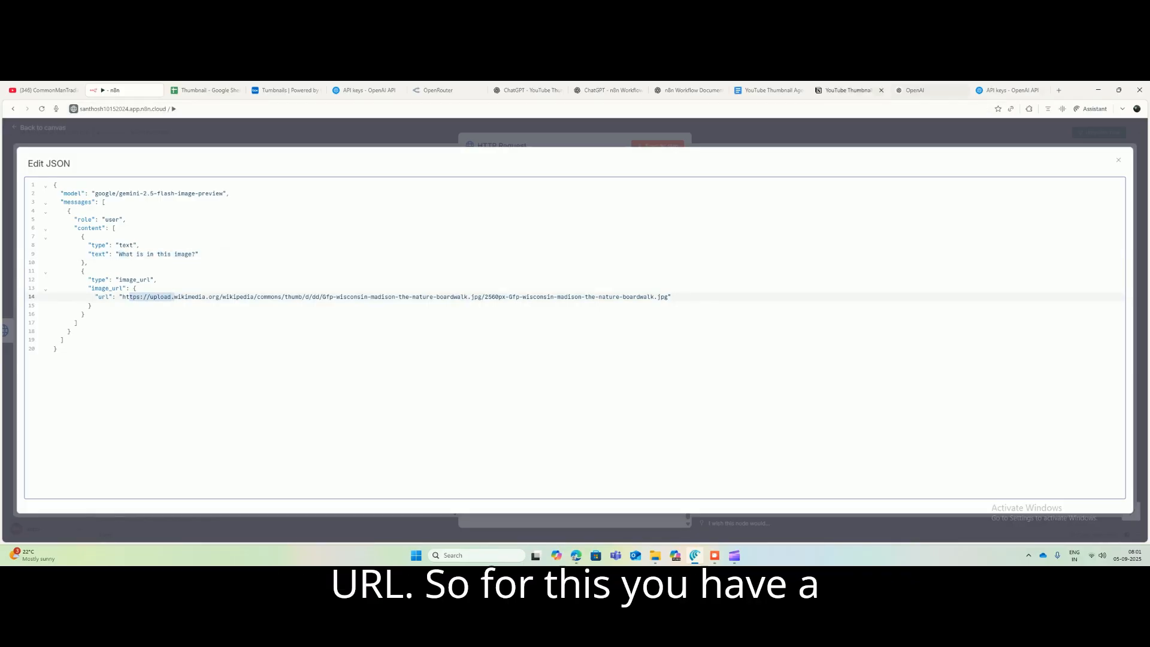
# Step: Switch to the YouTube Thumbnail Workflow page in Notion and select the complete jsonBody code for the OpenRouter request
pyautogui.click(850, 90)
pyautogui.scroll(-4, 623, 335)
pyautogui.scroll(-2, 623, 335)
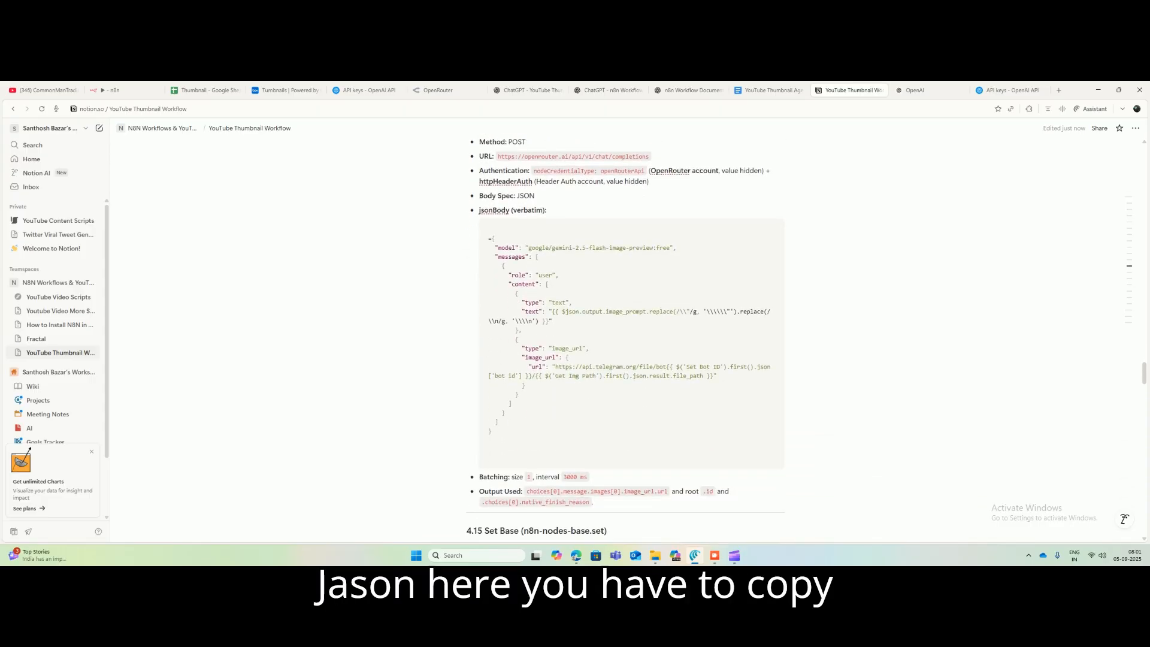
pyautogui.hotkey('shift', 'Down')
pyautogui.hotkey('shift', 'Down')
pyautogui.hotkey('shift', 'Down')
pyautogui.hotkey('shift', 'Down')
pyautogui.hotkey('shift', 'Down')
pyautogui.hotkey('shift', 'Down')
pyautogui.hotkey('shift', 'Down')
pyautogui.hotkey('shift', 'Down')
pyautogui.hotkey('shift', 'Down')
pyautogui.hotkey('shift', 'Down')
pyautogui.hotkey('shift', 'Down')
pyautogui.hotkey('shift', 'Down')
pyautogui.hotkey('shift', 'Down')
pyautogui.hotkey('shift', 'Down')
pyautogui.hotkey('shift', 'Down')
pyautogui.hotkey('shift', 'Down')
pyautogui.hotkey('shift', 'Down')
pyautogui.hotkey('shift', 'Down')
pyautogui.hotkey('shift', 'Down')
pyautogui.hotkey('shift', 'Down')
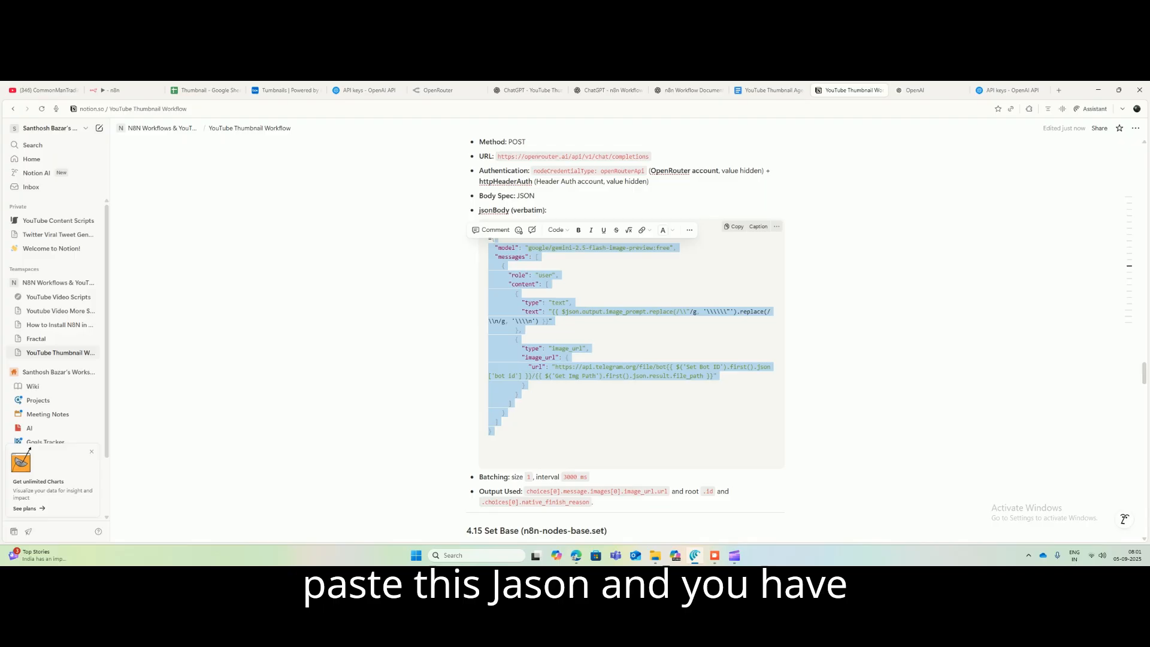
# Step: Return to the n8n workflow, leave the JSON editor and node settings, and delete the extra HTTP Request node
pyautogui.click(123, 90)
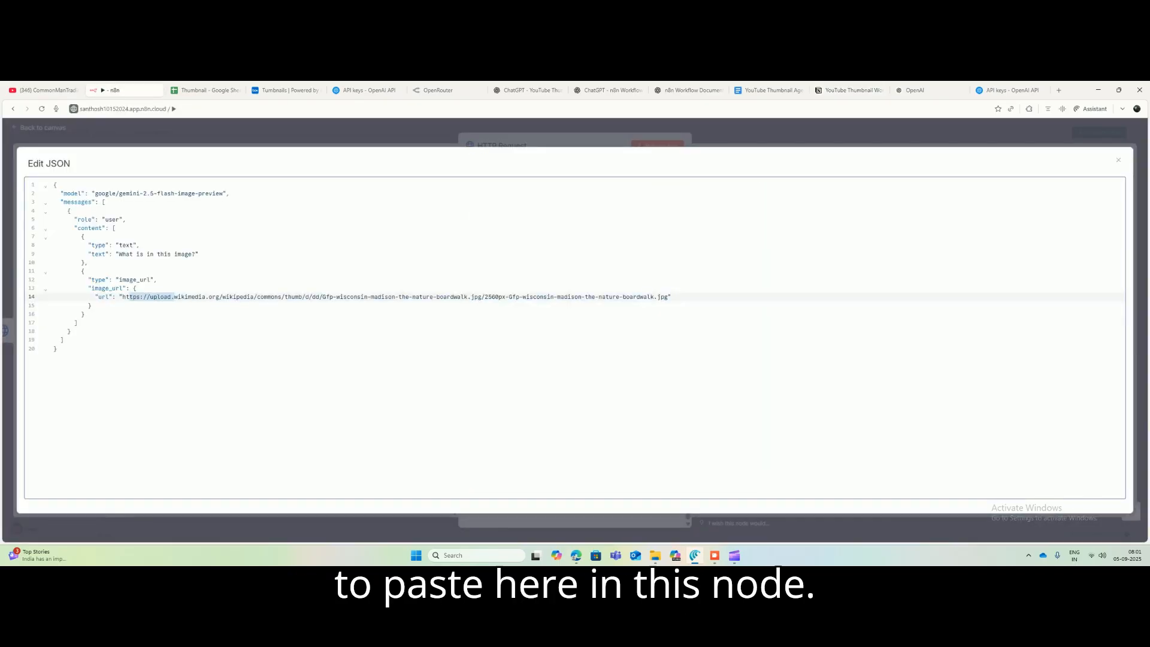
pyautogui.press('Escape')
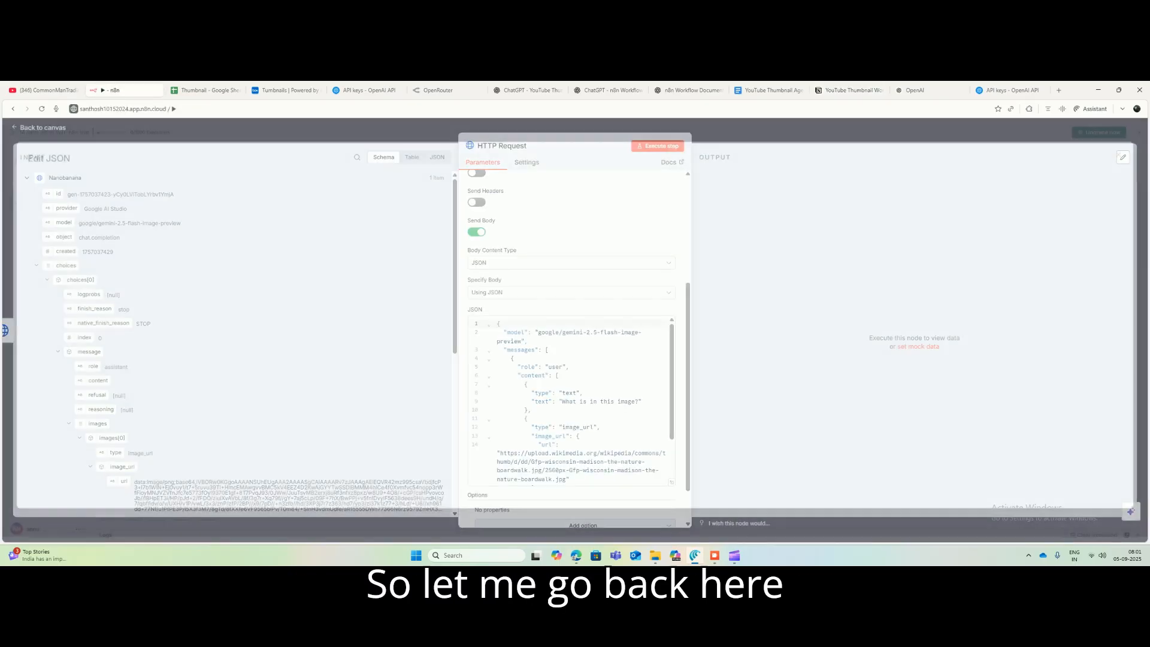
pyautogui.press('Escape')
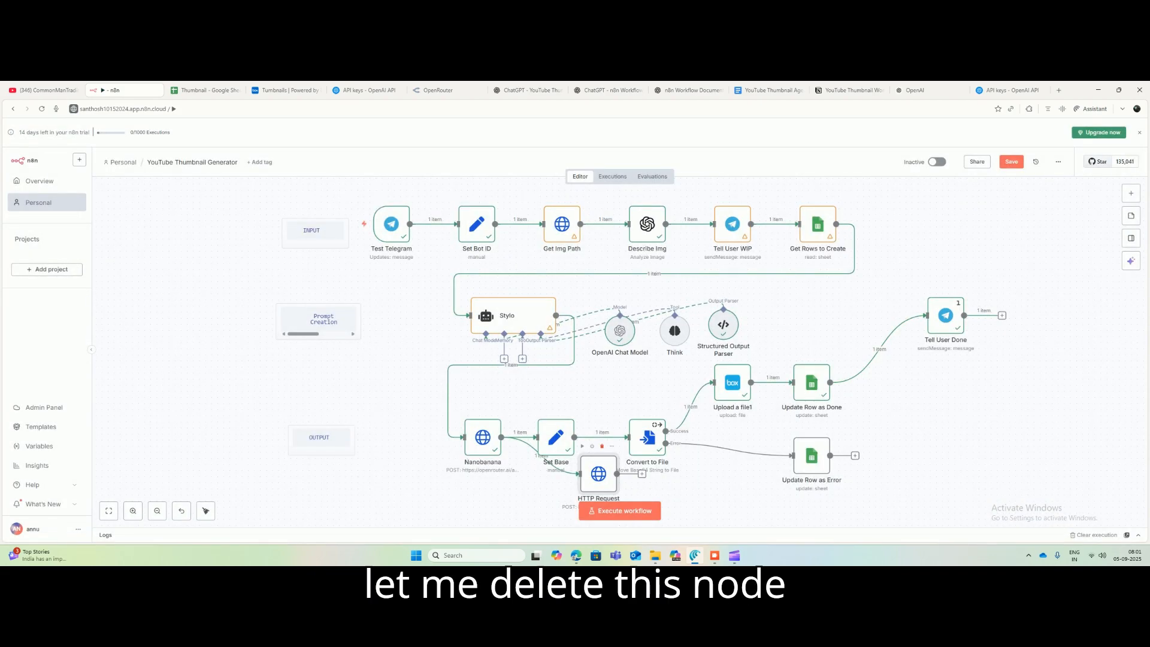
pyautogui.click(602, 446)
# Step: Open the existing Nanobanana node, review its URL, authentication, body and batching settings, and expand its JSON expression
pyautogui.doubleClick(482, 437)
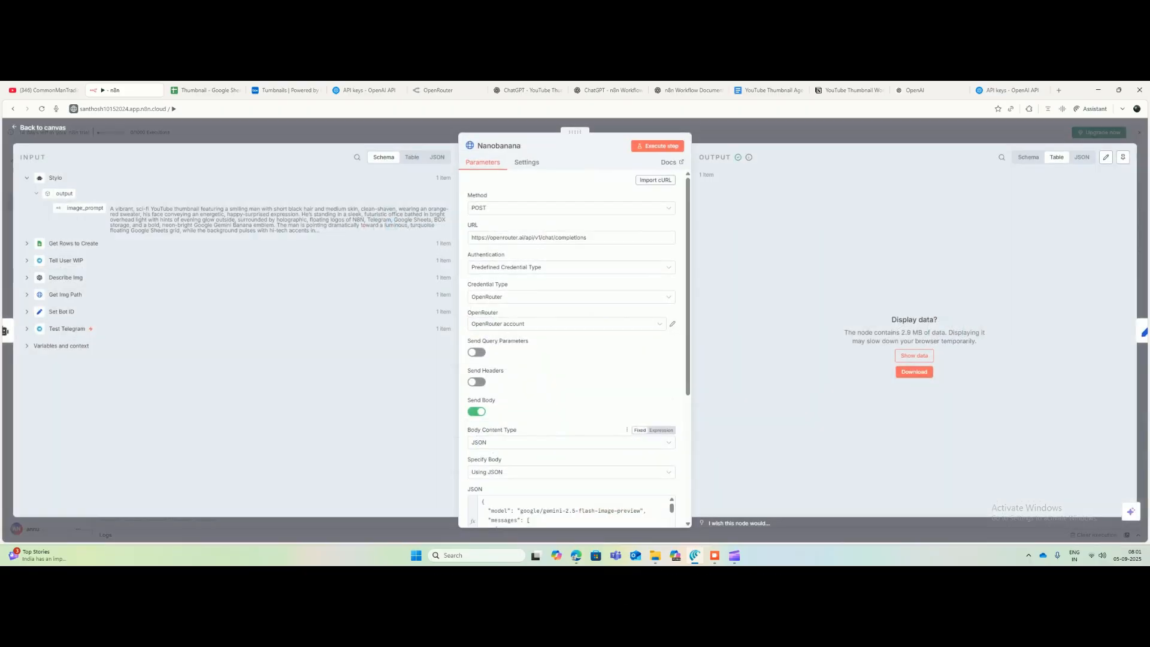
pyautogui.click(593, 238)
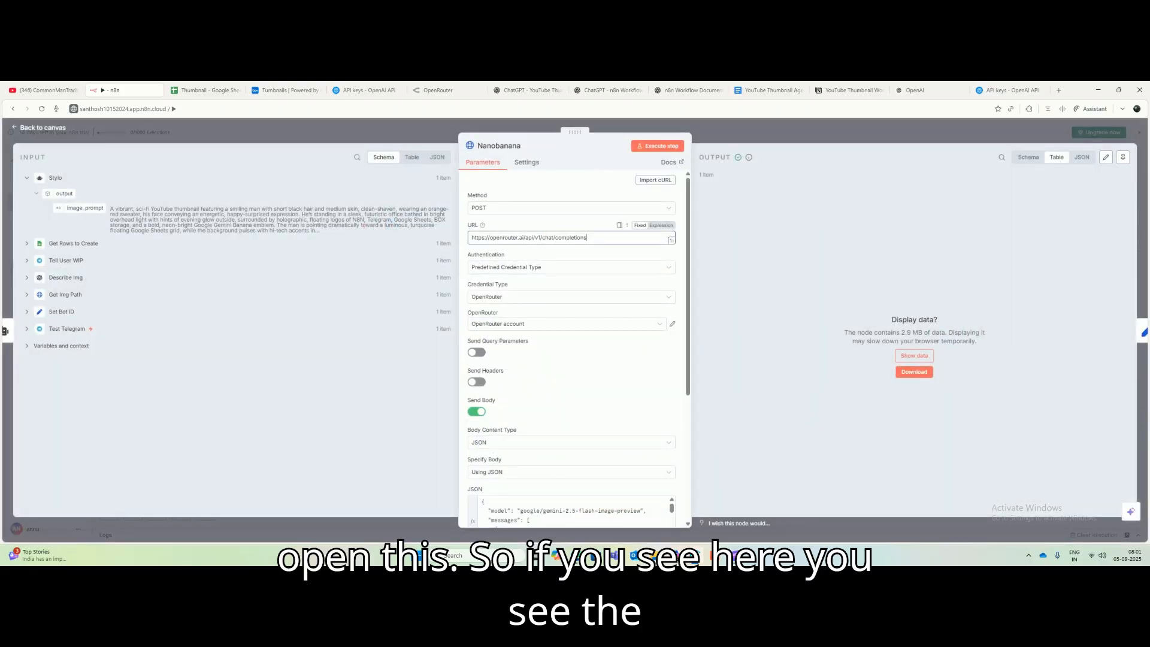
pyautogui.moveTo(587, 238); pyautogui.dragTo(566, 238)
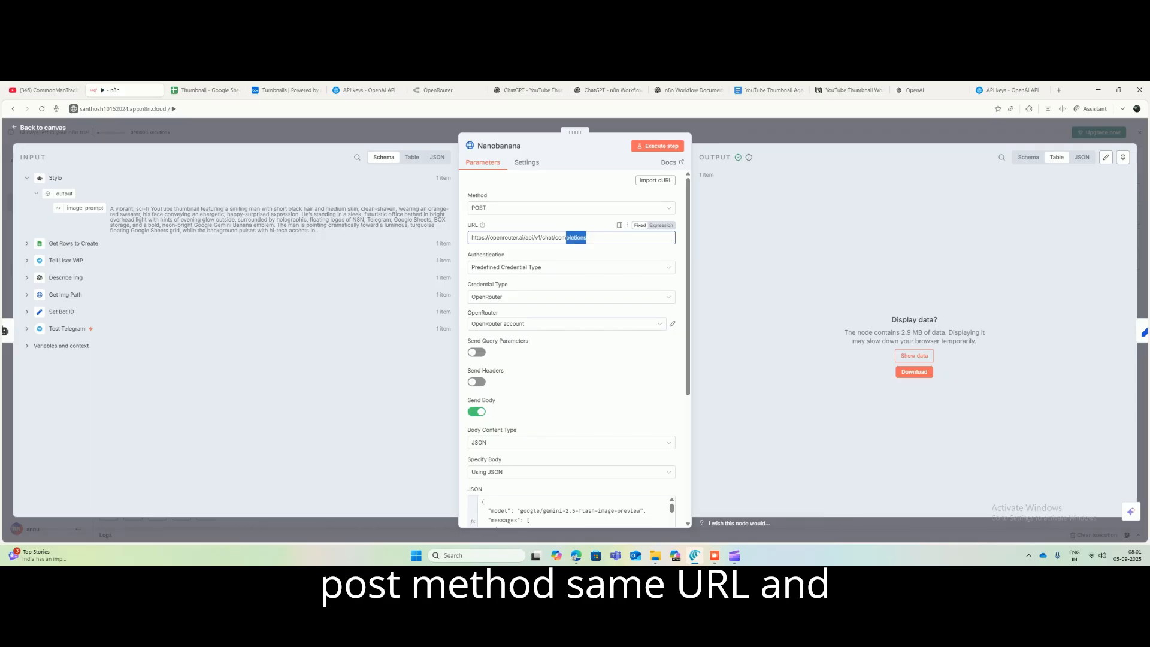
pyautogui.click(566, 254)
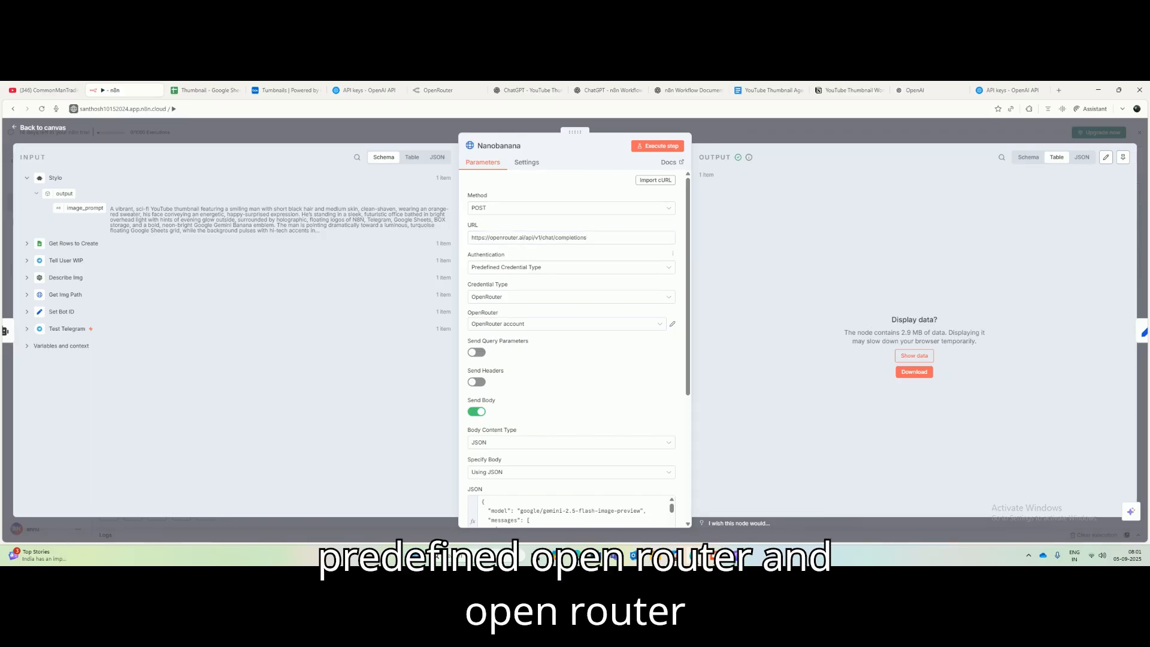
pyautogui.scroll(-3, 572, 336)
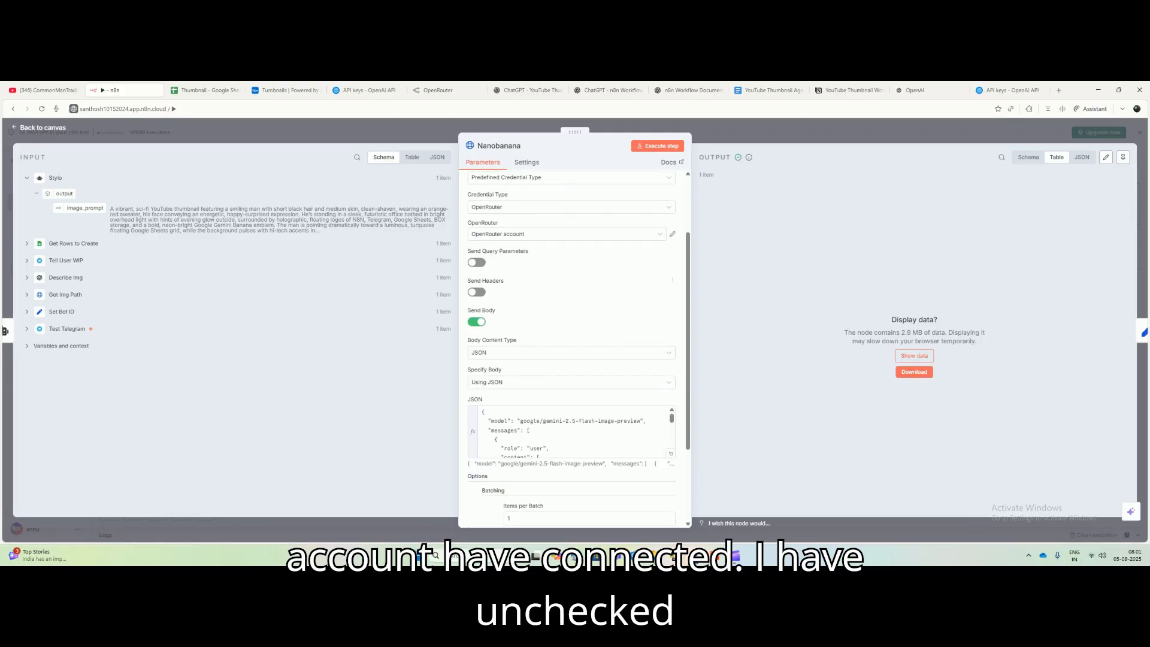
pyautogui.scroll(-3, 659, 309)
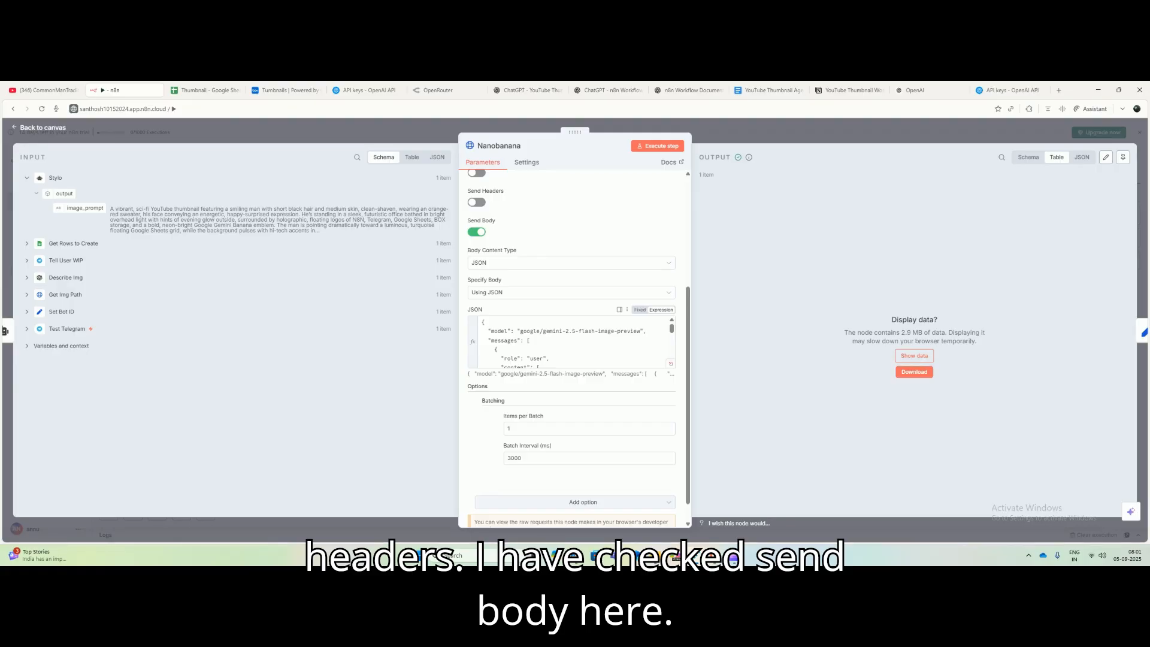
pyautogui.click(670, 364)
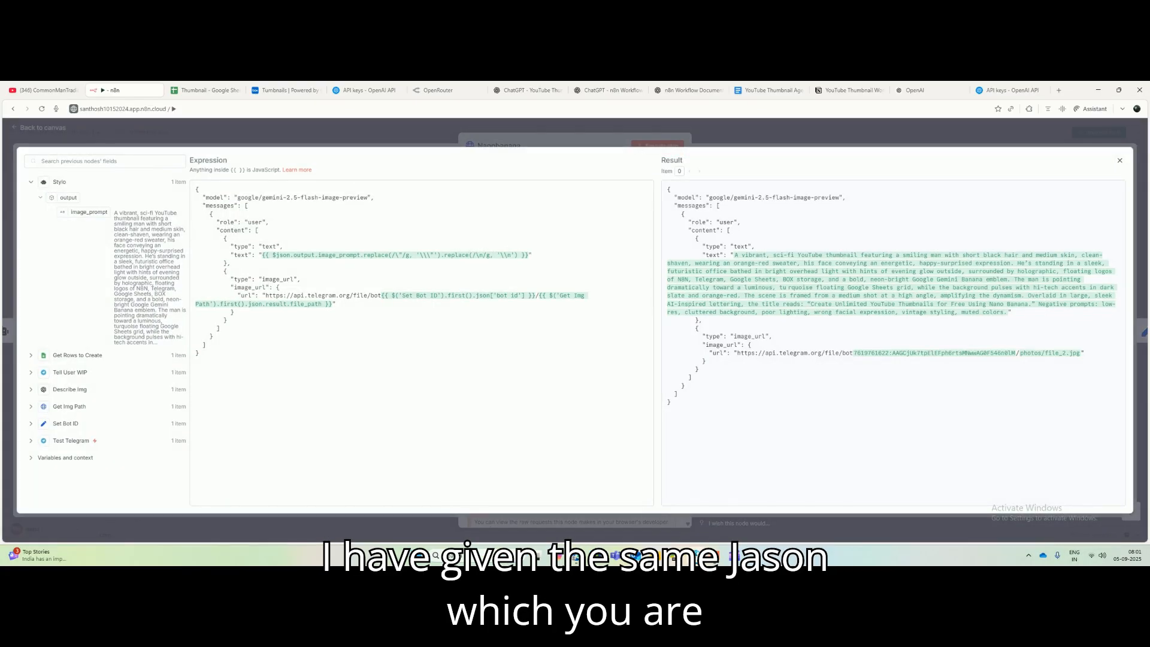
# Step: Compare the Nanobanana JSON expression with the Notion documentation and highlight the resolved image prompt in the result
pyautogui.click(851, 90)
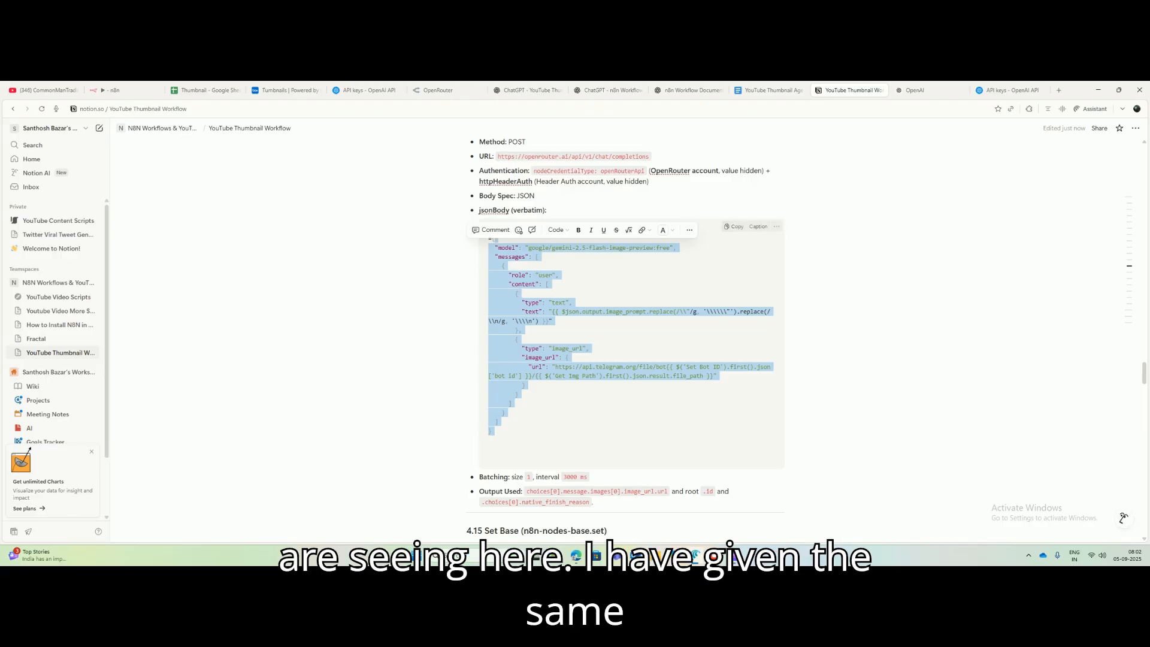
pyautogui.click(111, 90)
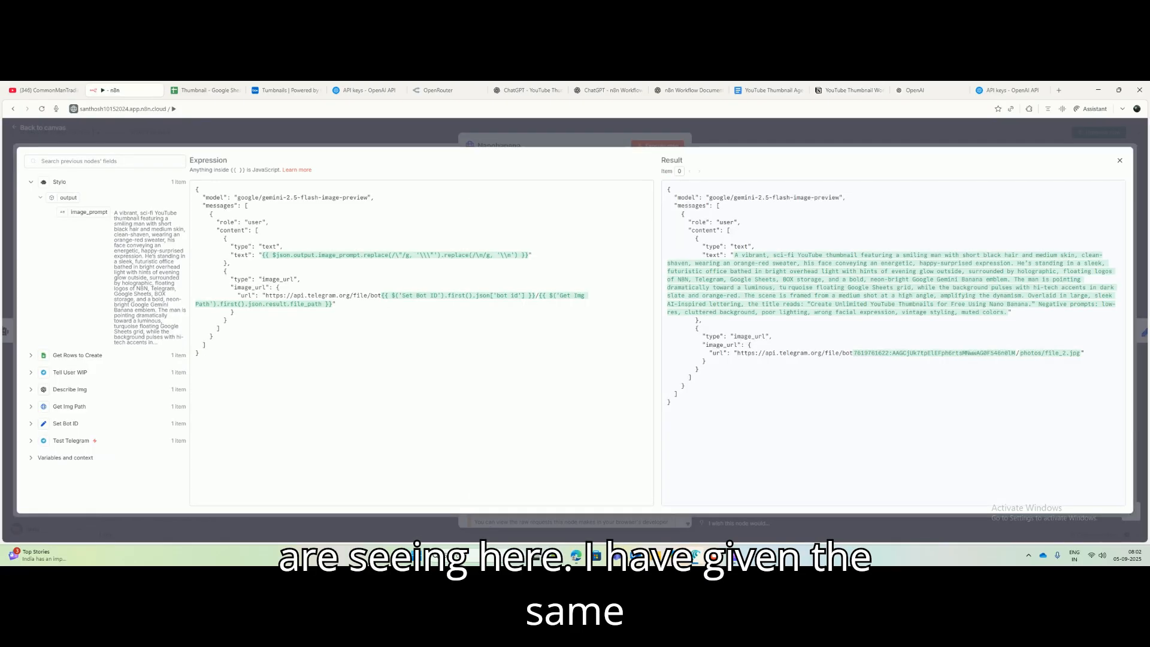
pyautogui.click(422, 342)
pyautogui.moveTo(668, 189); pyautogui.dragTo(815, 304)
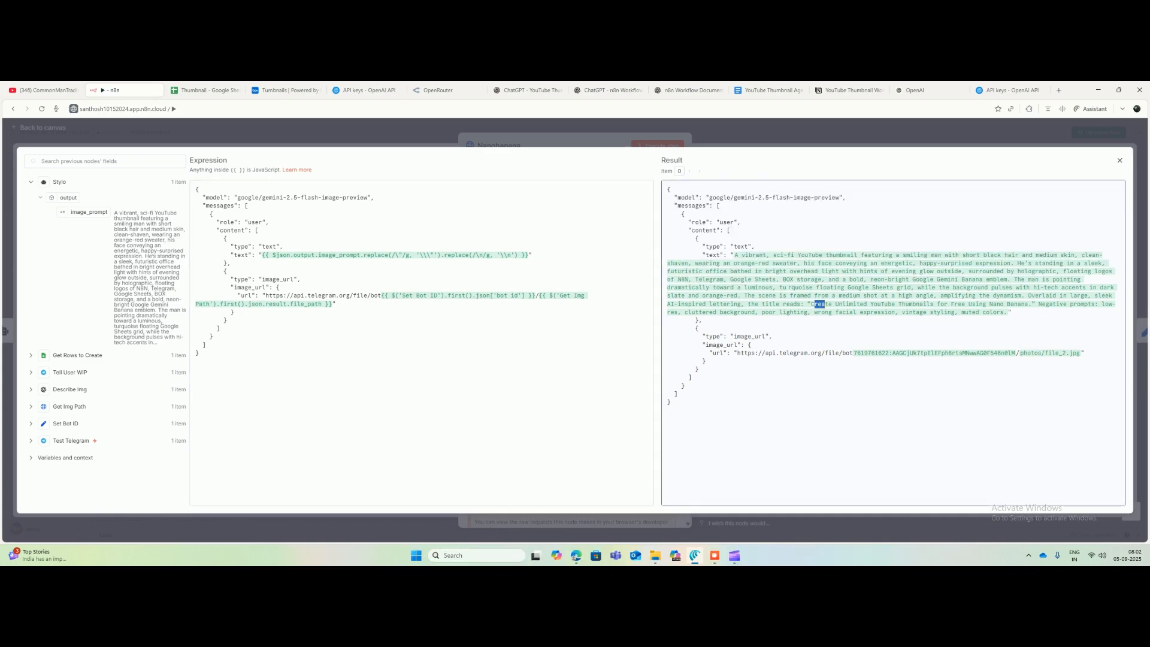
pyautogui.moveTo(1011, 312); pyautogui.dragTo(735, 255)
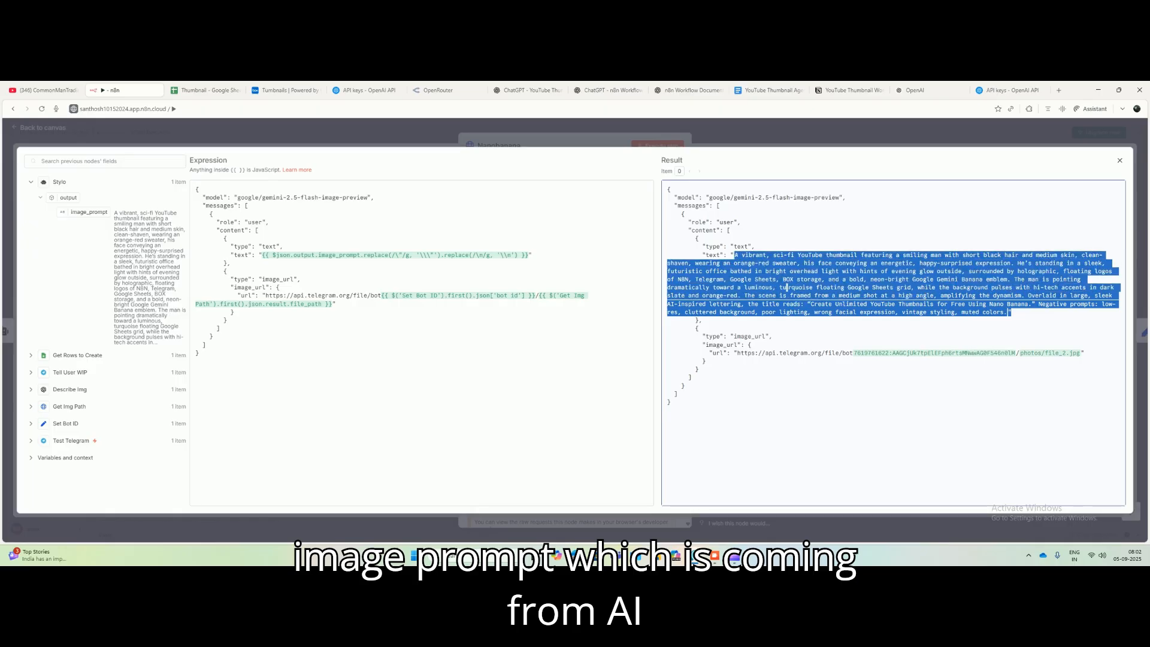
# Step: Highlight the resolved Telegram image URL path in the Nanobanana expression result and return to the workflow canvas
pyautogui.moveTo(849, 353); pyautogui.dragTo(1065, 353)
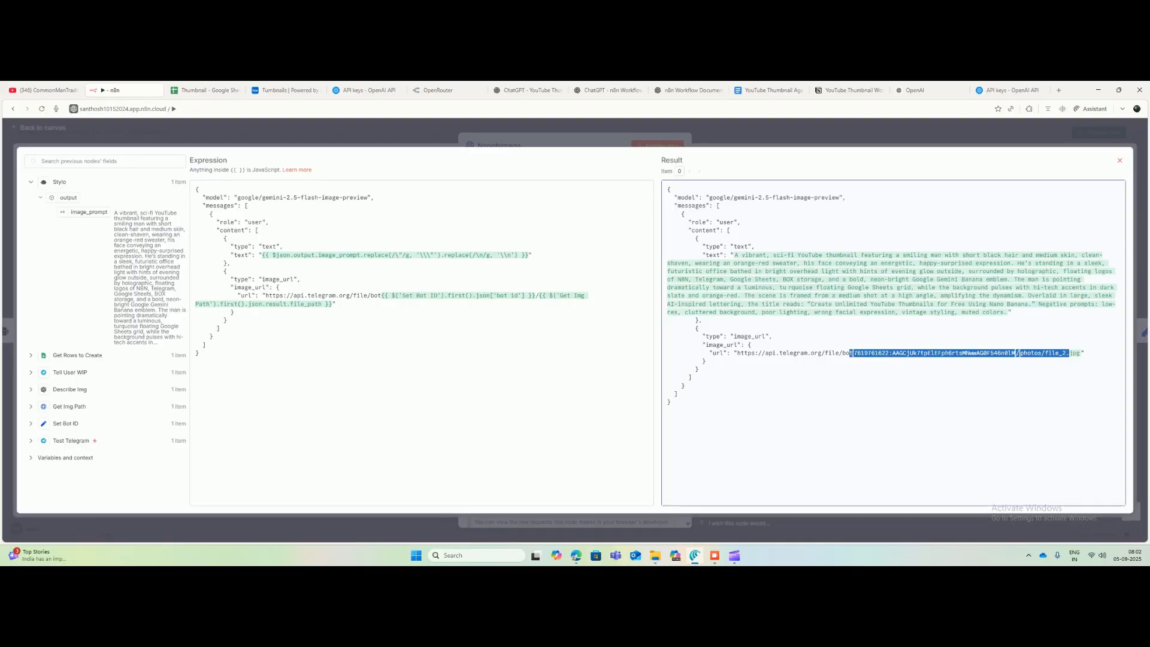
pyautogui.click(1119, 161)
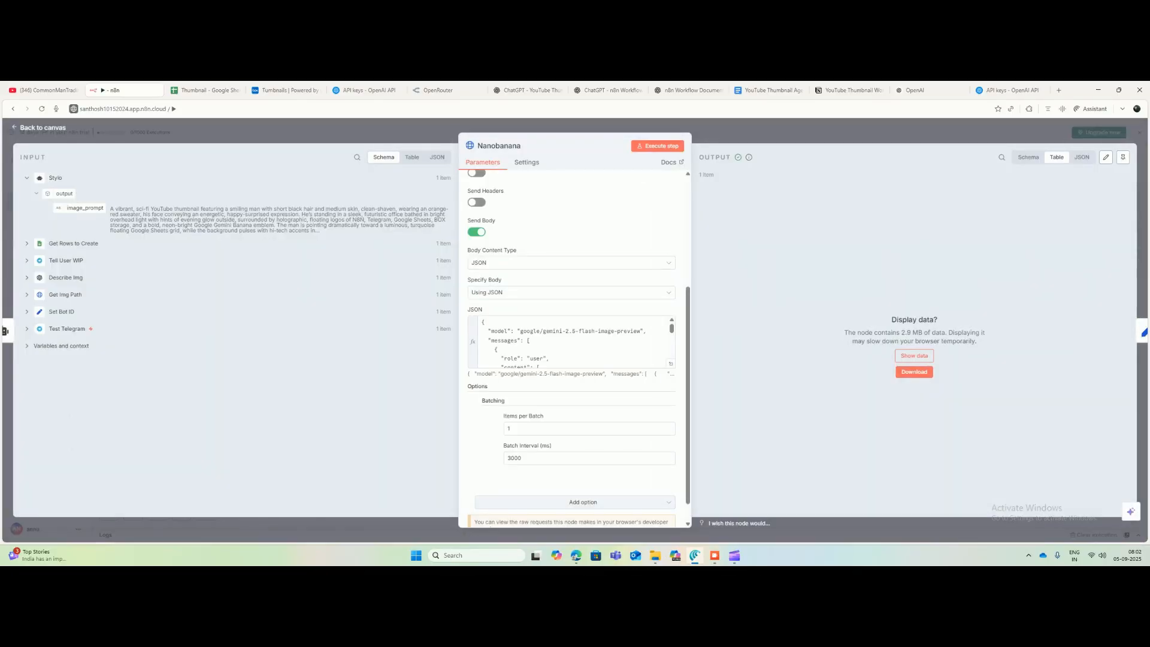
pyautogui.press('Escape')
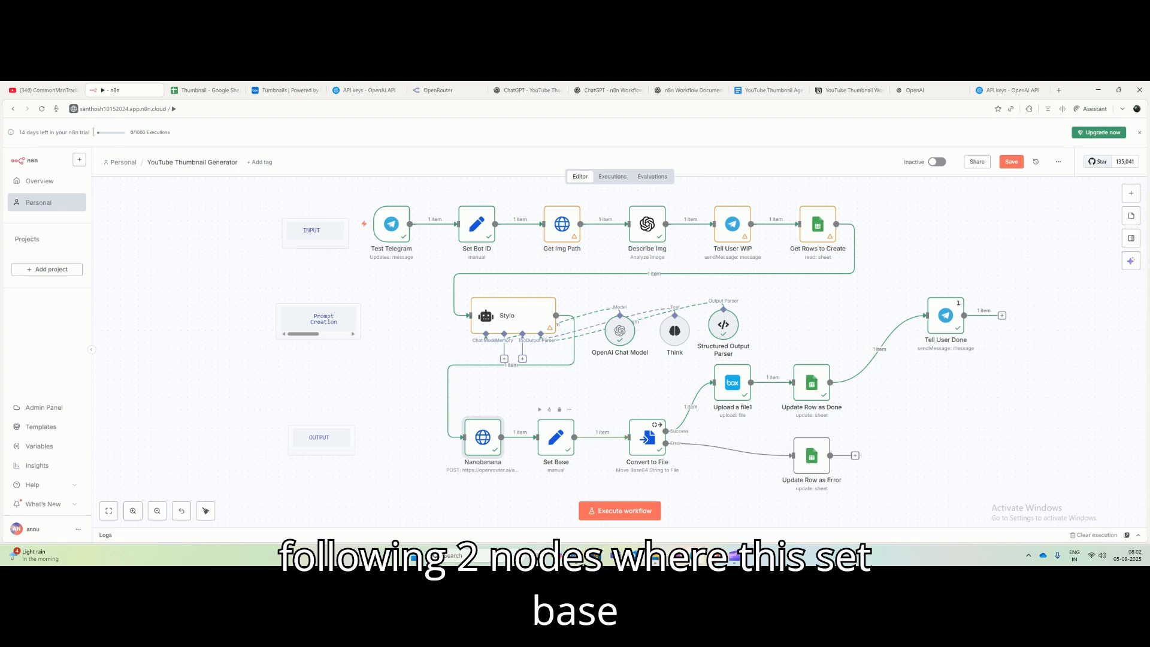
# Step: Search the node library for "set", add an Edit Fields node after Set Base, and delete it again
pyautogui.doubleClick(556, 437)
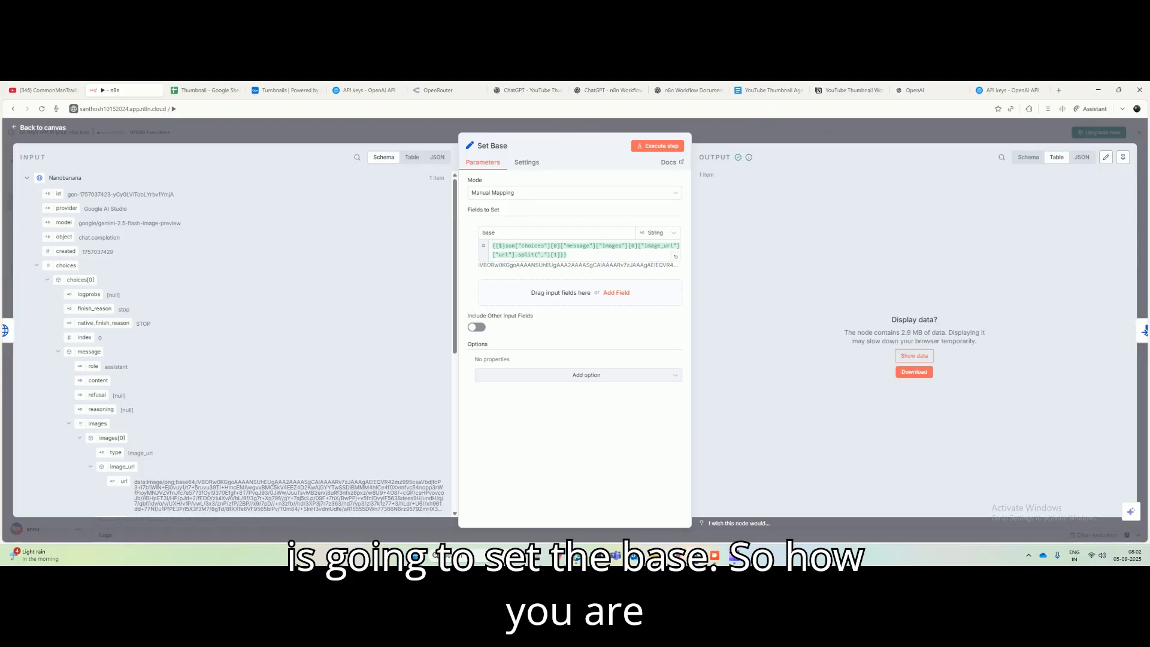
pyautogui.press('Escape')
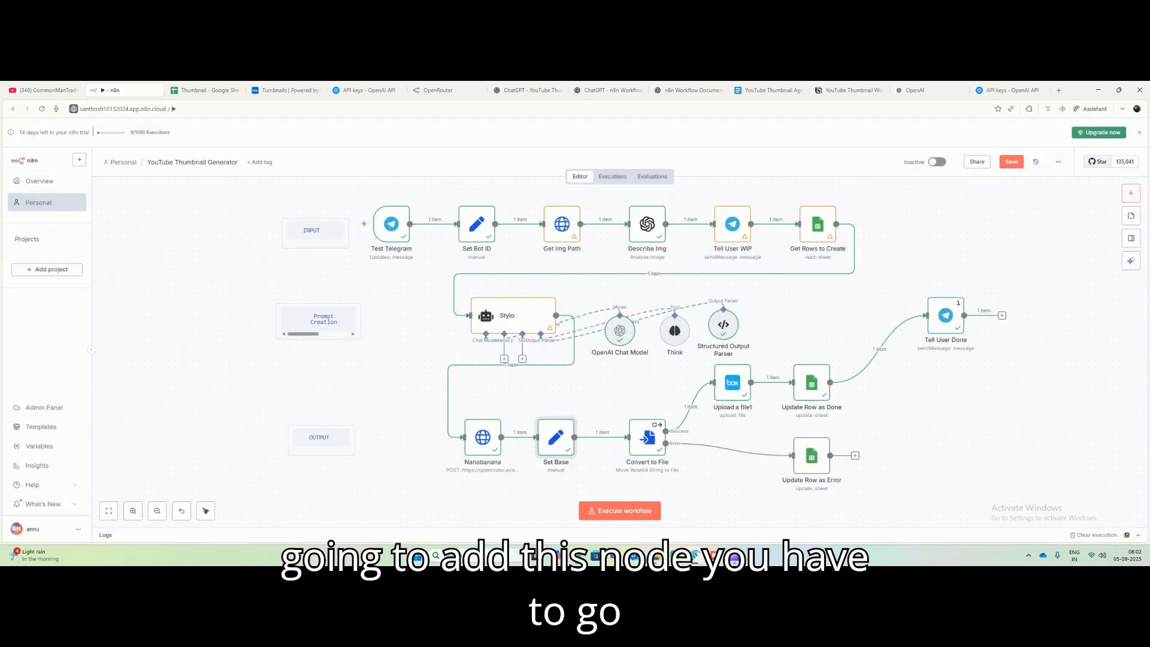
pyautogui.click(1131, 193)
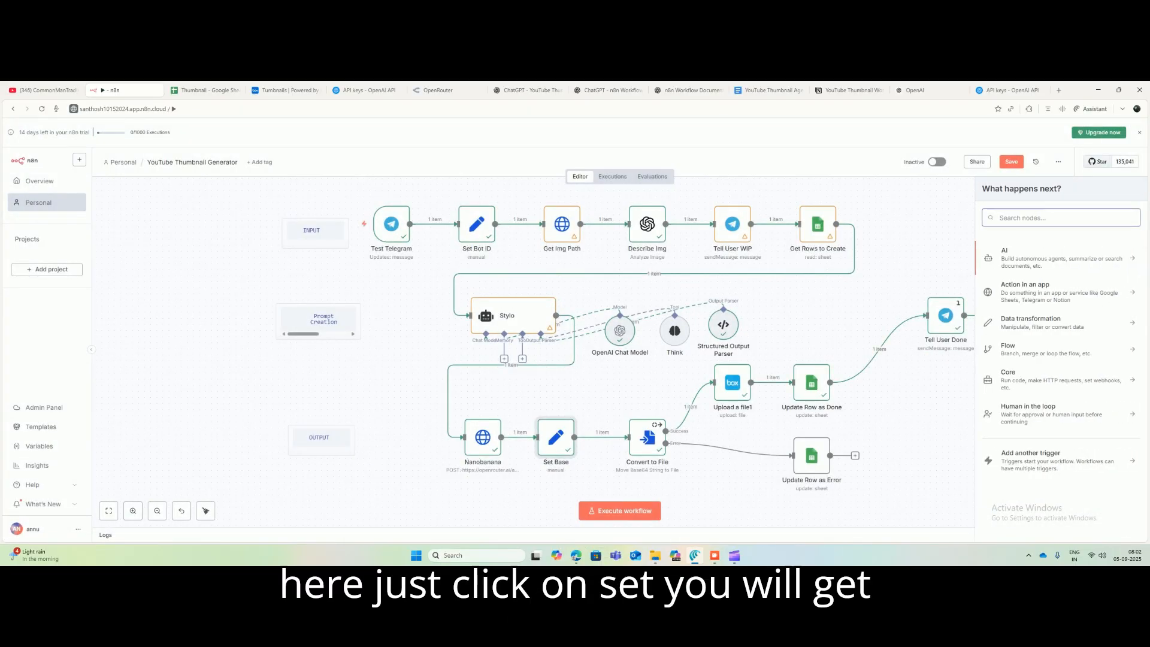
pyautogui.write('set')
pyautogui.click(1043, 254)
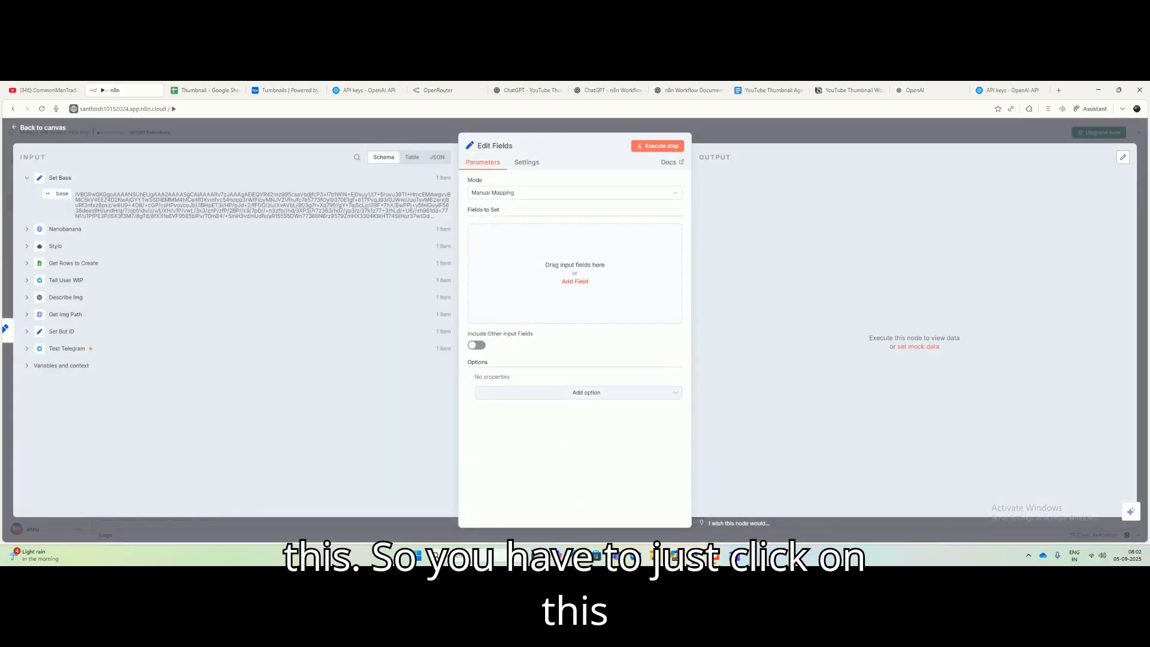
pyautogui.press('Escape')
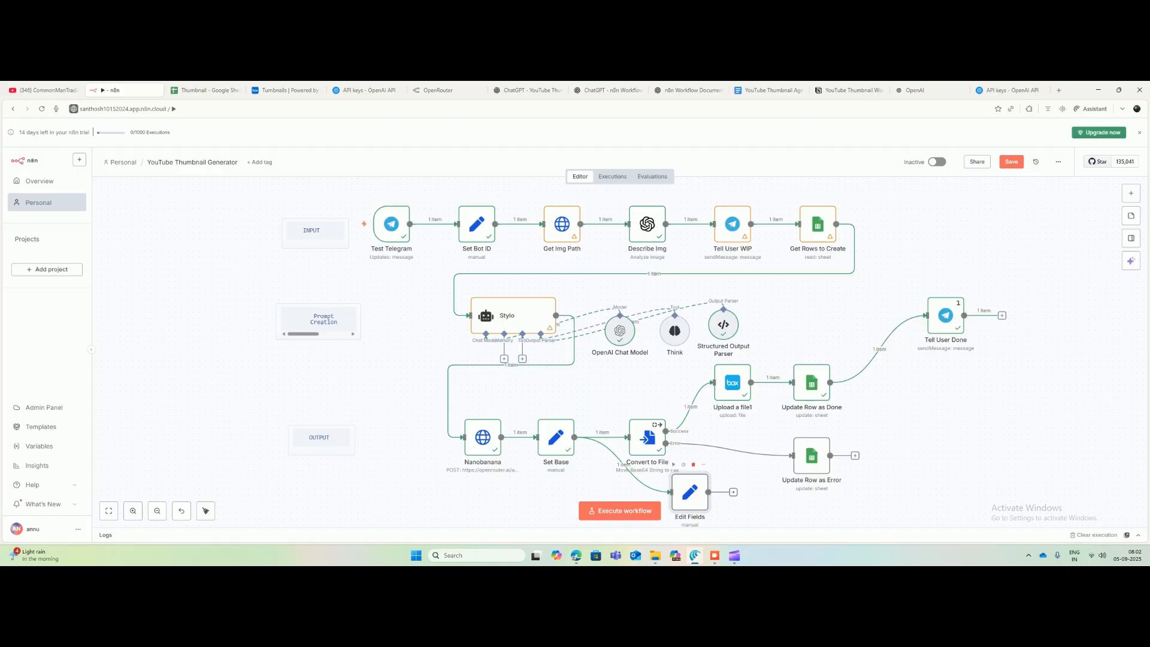
pyautogui.press('Delete')
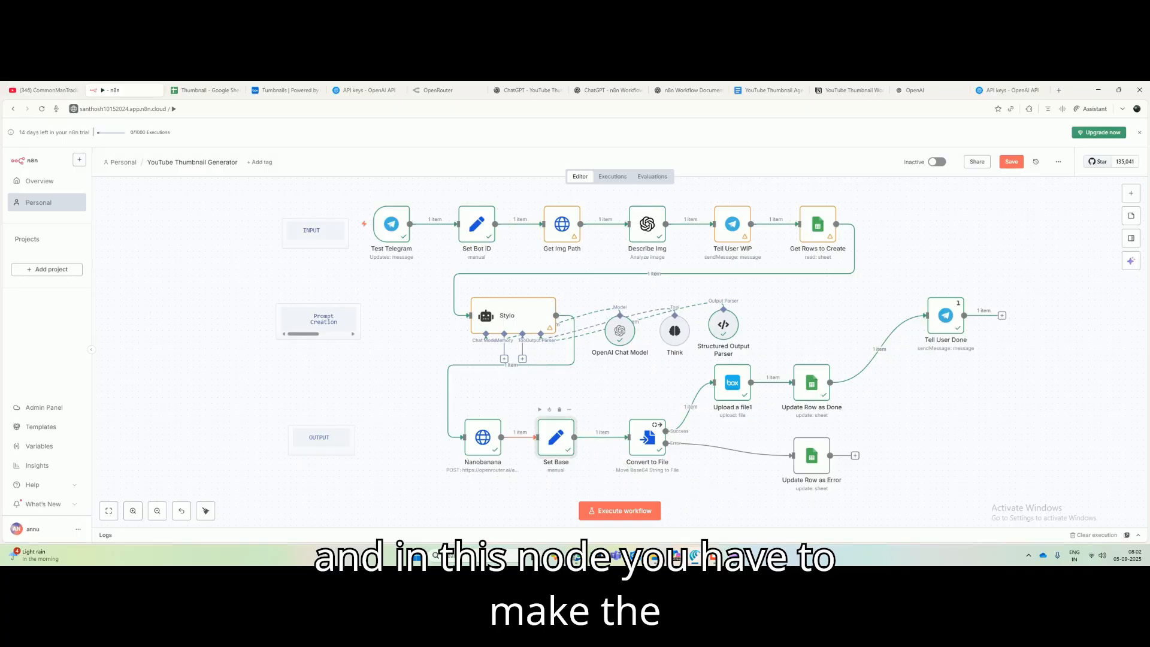
# Step: Open the Set Base node and review the name, type and expression of its base field
pyautogui.doubleClick(556, 437)
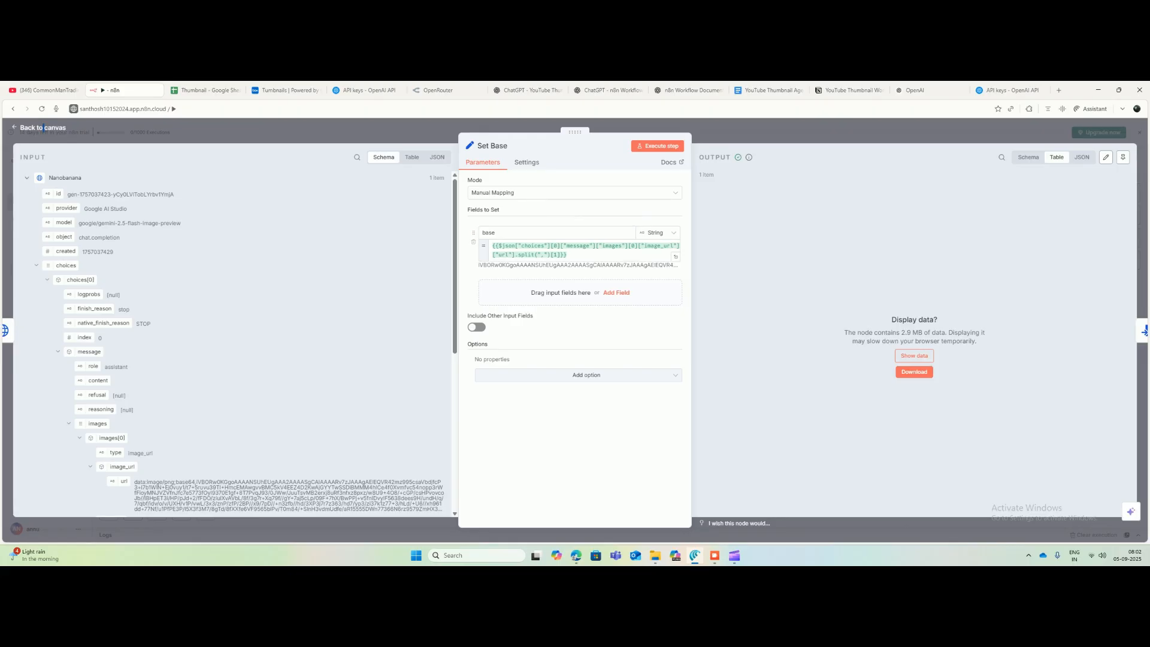
pyautogui.click(631, 235)
pyautogui.hotkey('ctrl', 'a')
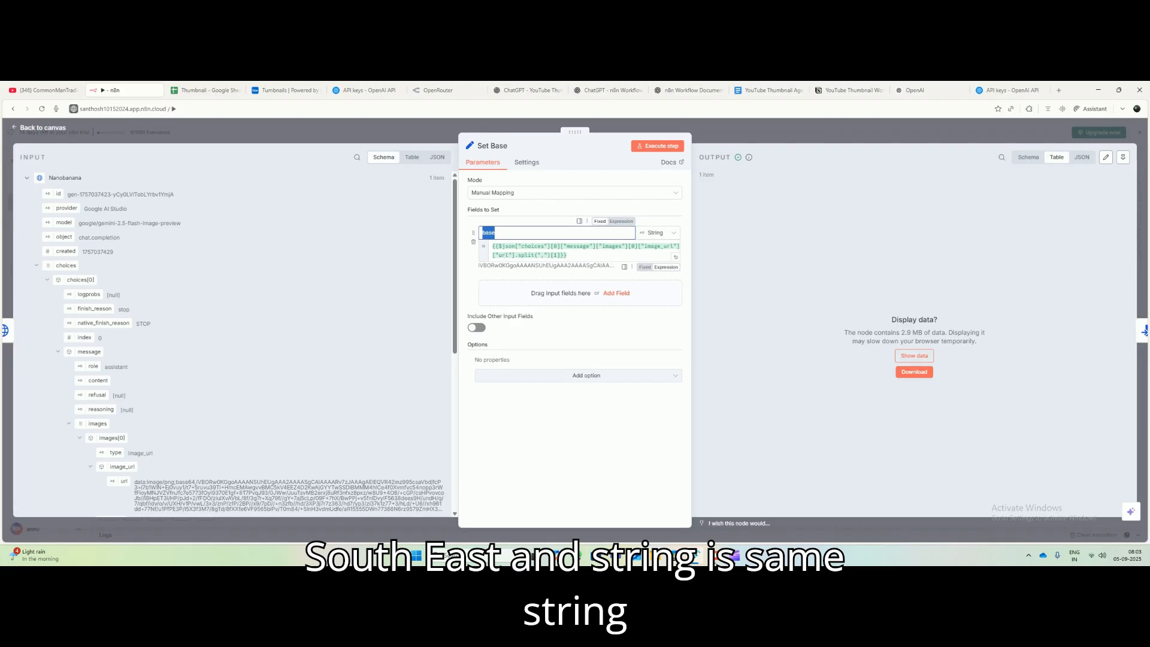
pyautogui.click(657, 233)
pyautogui.click(663, 256)
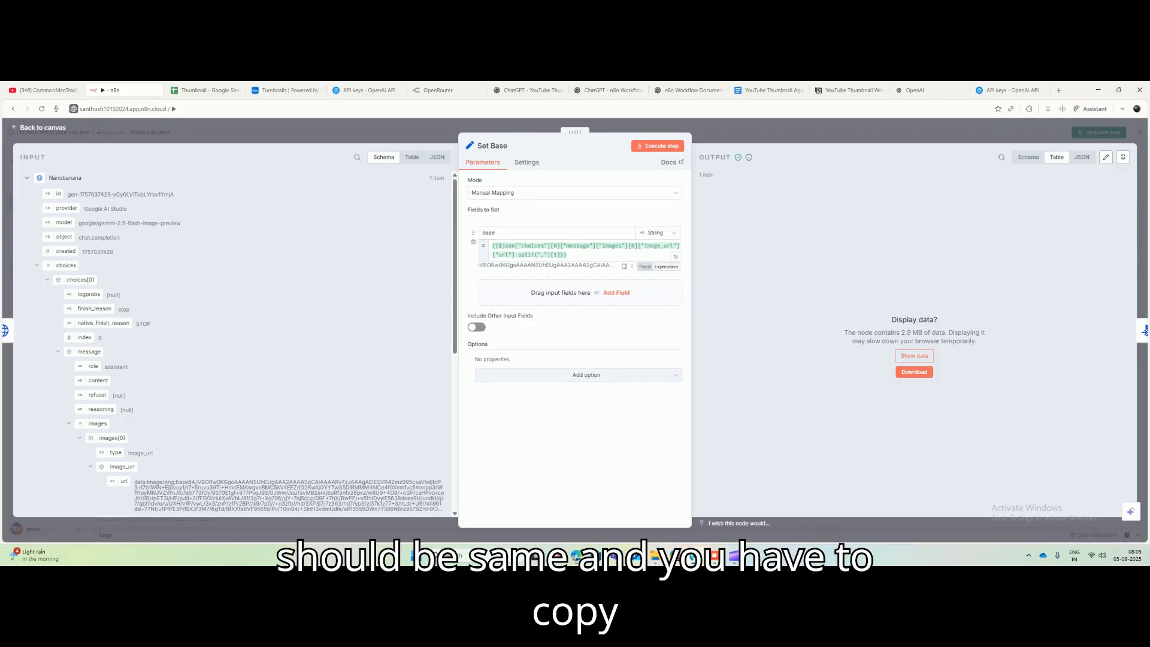
pyautogui.moveTo(568, 255); pyautogui.dragTo(515, 255)
# Step: Switch to the YouTube Thumbnail Workflow page in Notion and select the base expression in section 4.15 Set Base
pyautogui.click(586, 419)
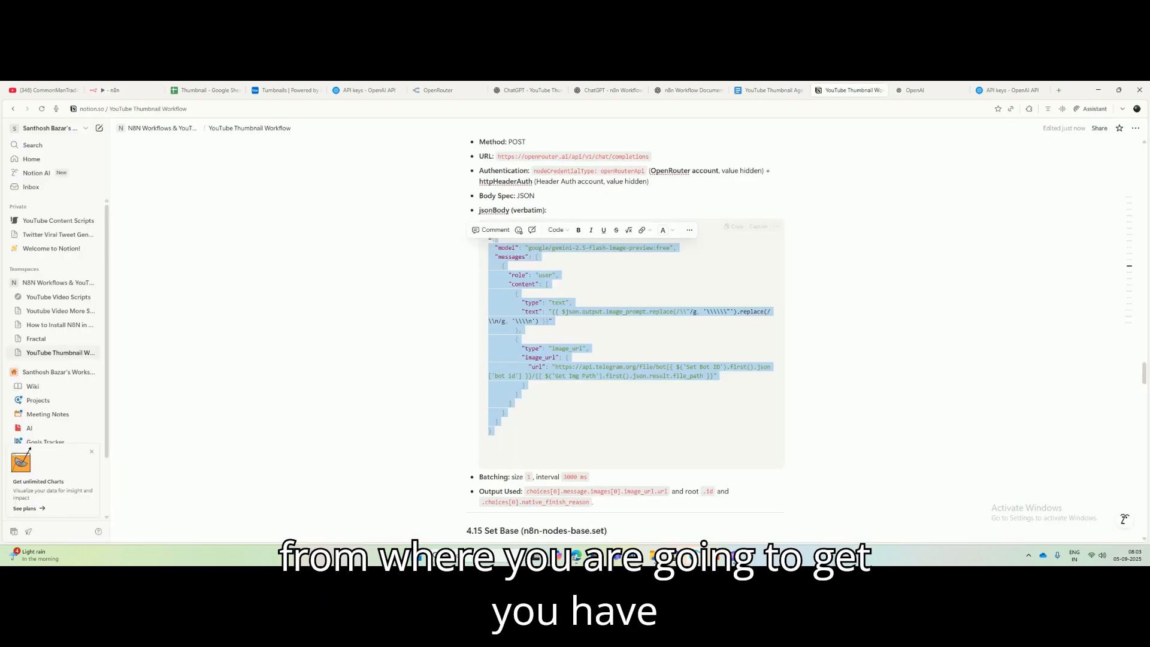
pyautogui.scroll(-2, 629, 299)
pyautogui.scroll(-3, 629, 335)
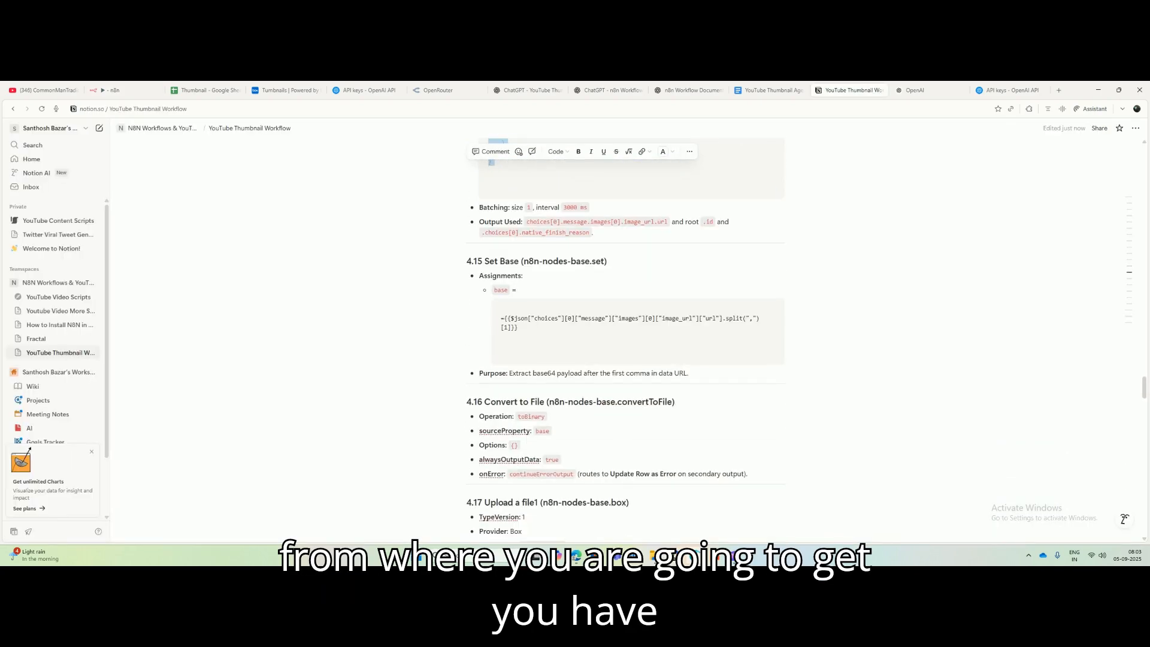
pyautogui.moveTo(520, 328); pyautogui.dragTo(493, 290)
pyautogui.moveTo(519, 328); pyautogui.dragTo(500, 318)
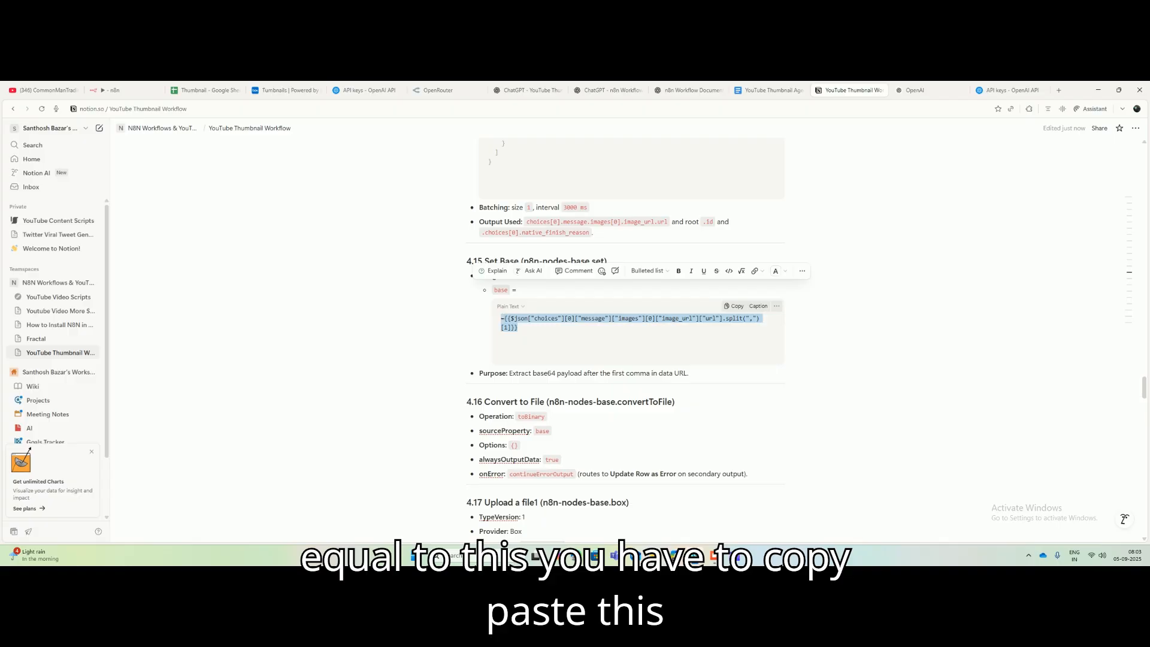
# Step: Return to n8n, examine the expanded base expression and its base64 result, and leave the Set Base node
pyautogui.click(122, 90)
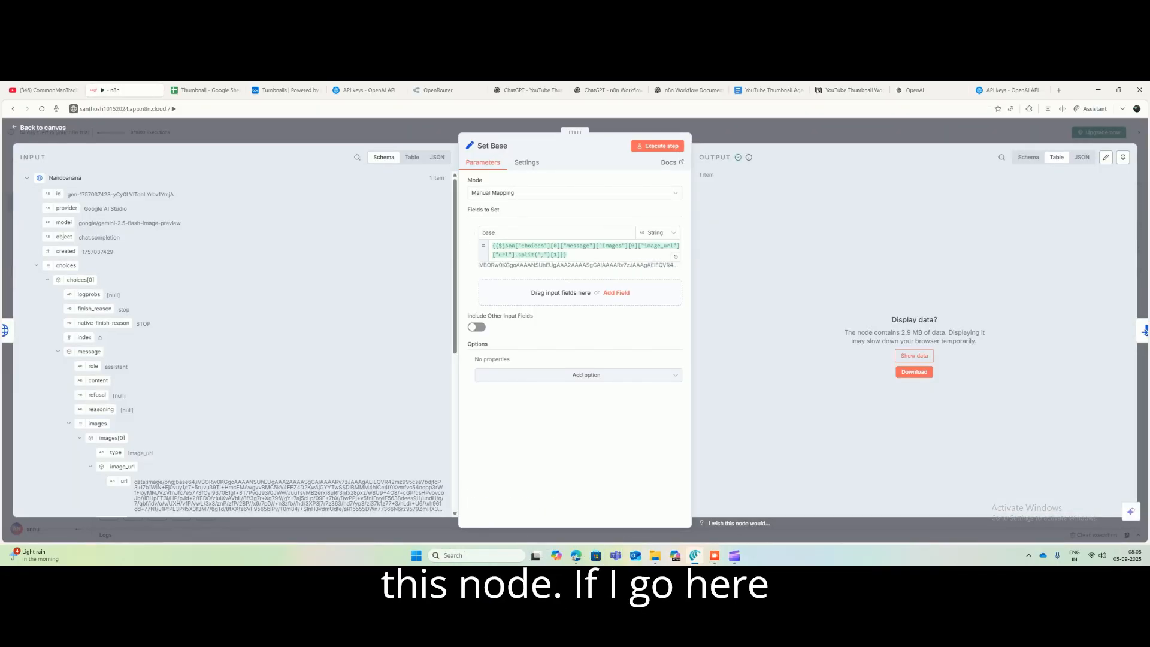
pyautogui.click(675, 256)
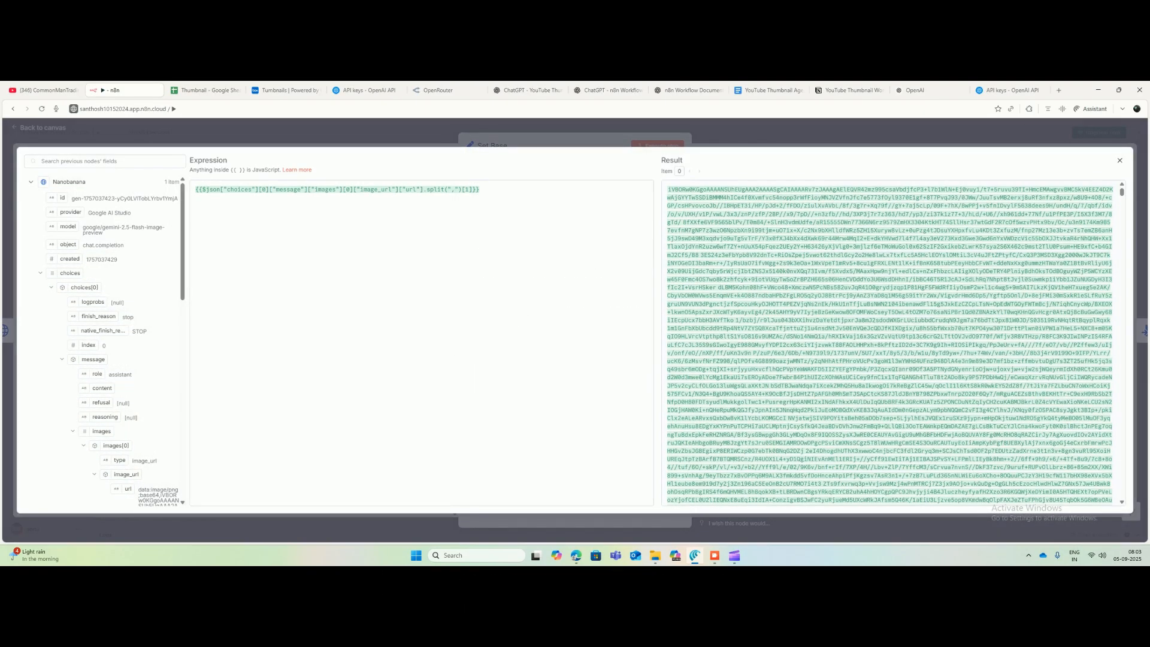
pyautogui.scroll(-10, 890, 343)
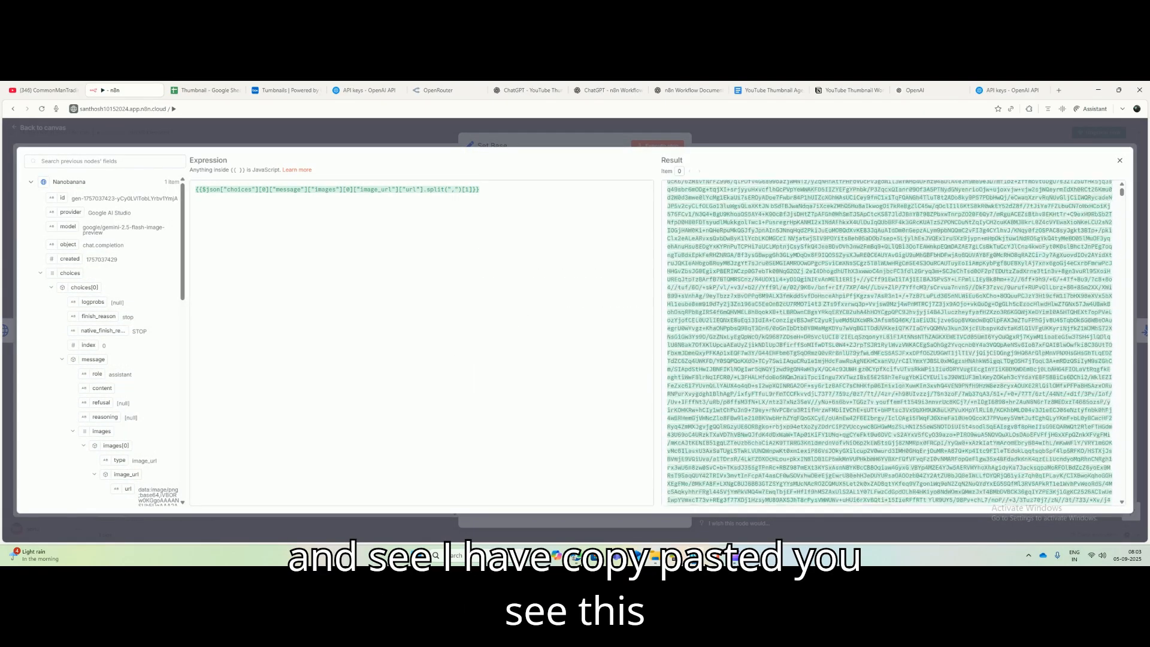
pyautogui.scroll(-10, 890, 343)
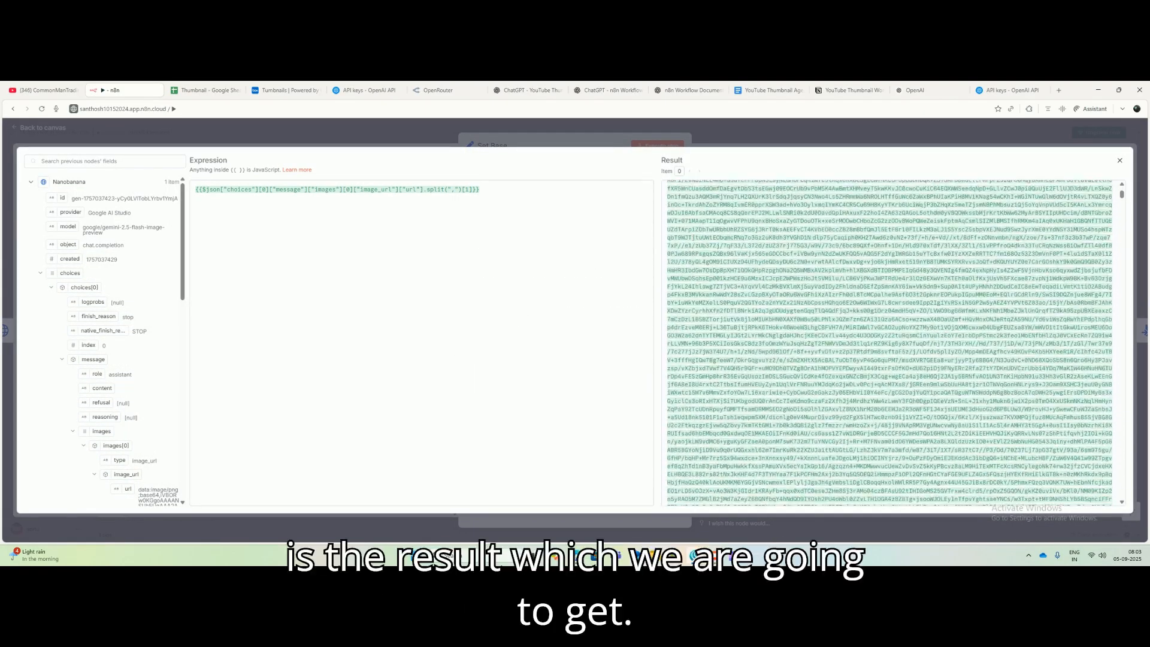
pyautogui.scroll(-3, 890, 343)
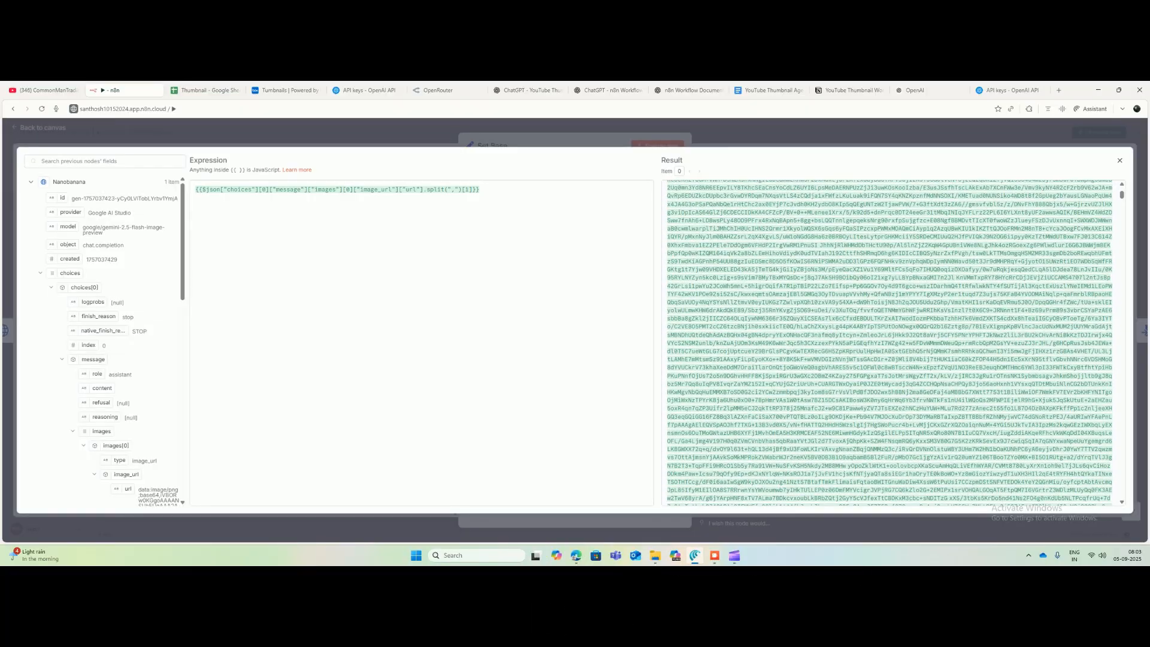
pyautogui.press('Escape')
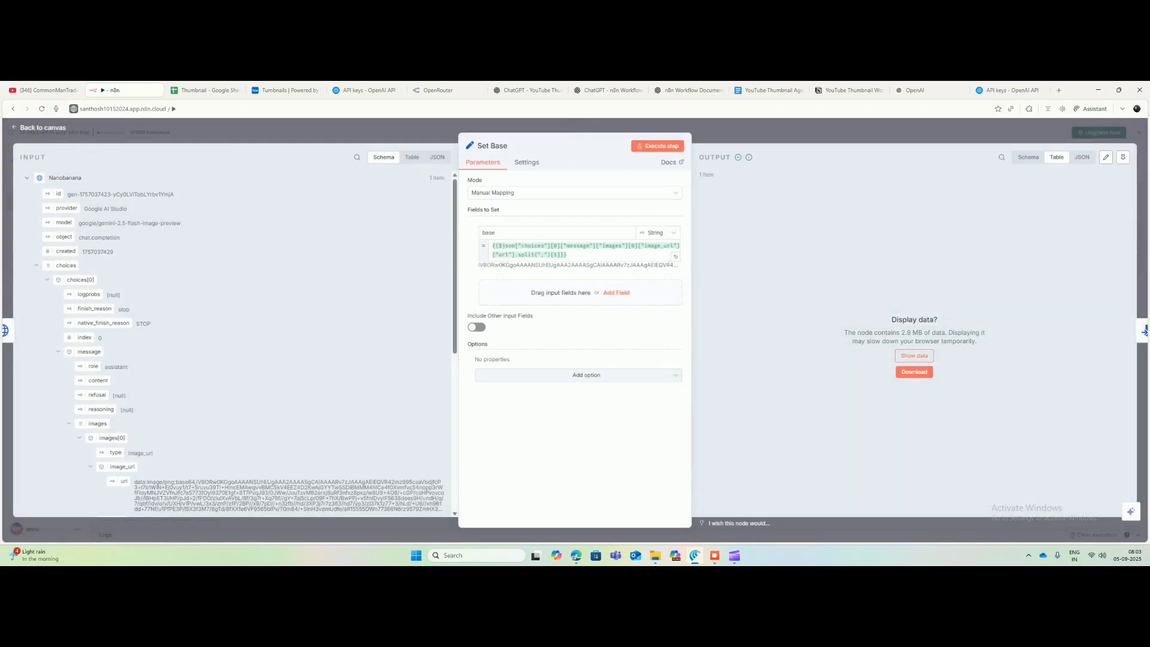
pyautogui.press('Escape')
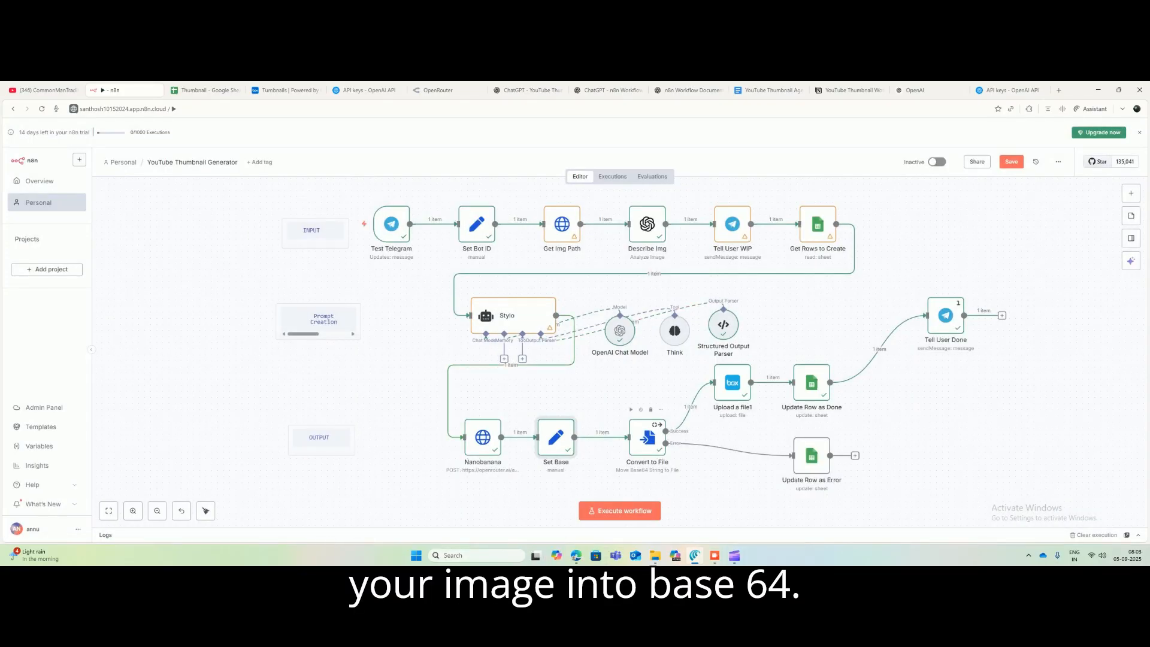
# Step: Check the existing Convert to File node, then add a second one with the Move base64 string to file action and remove it
pyautogui.doubleClick(647, 438)
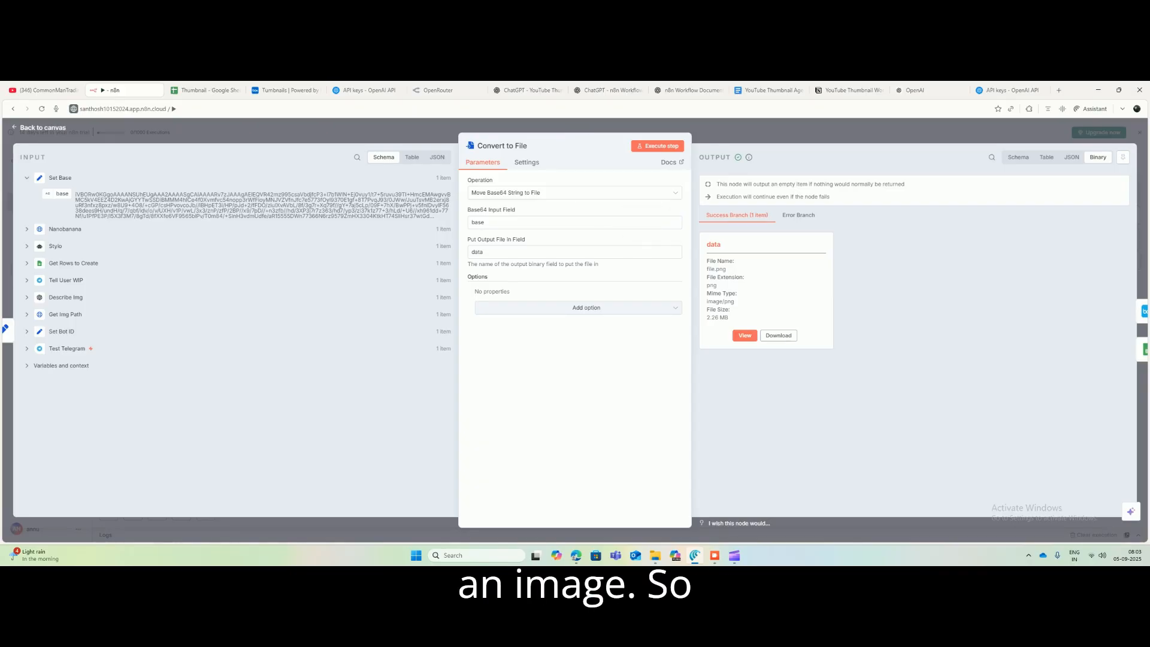
pyautogui.press('Escape')
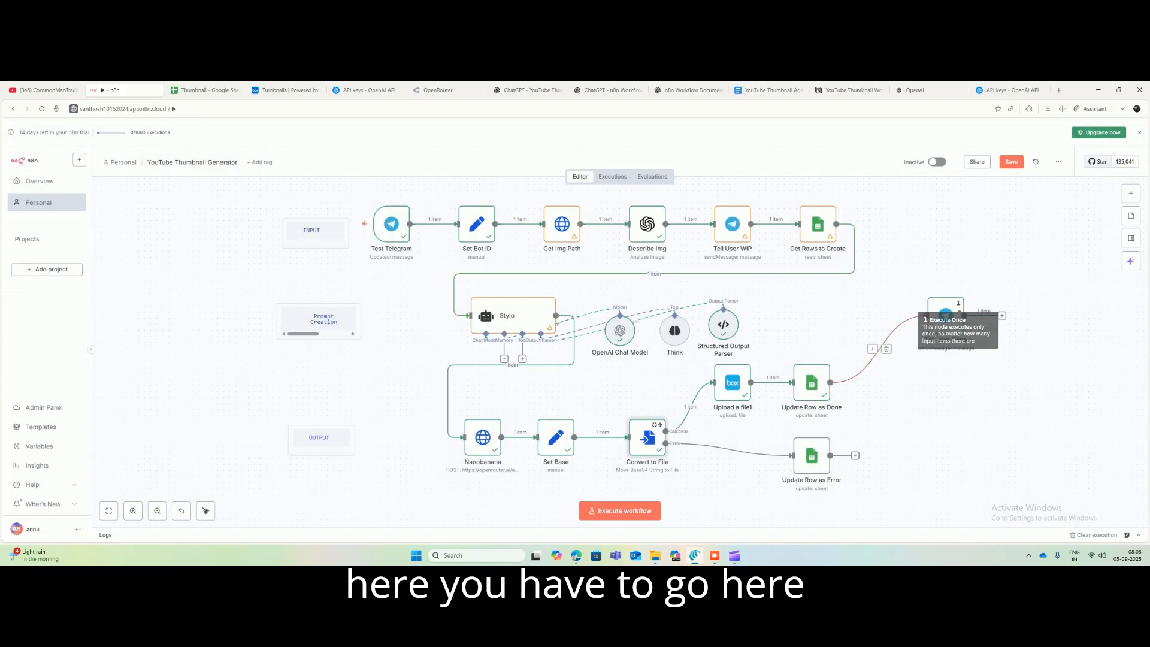
pyautogui.click(1131, 193)
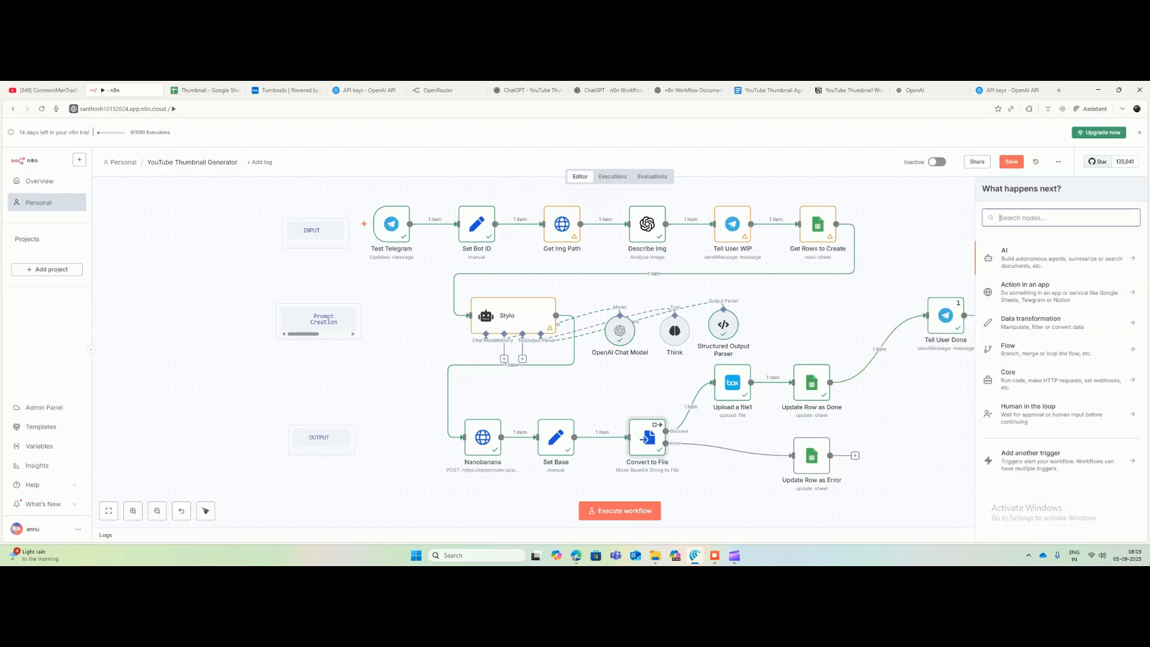
pyautogui.write('convert')
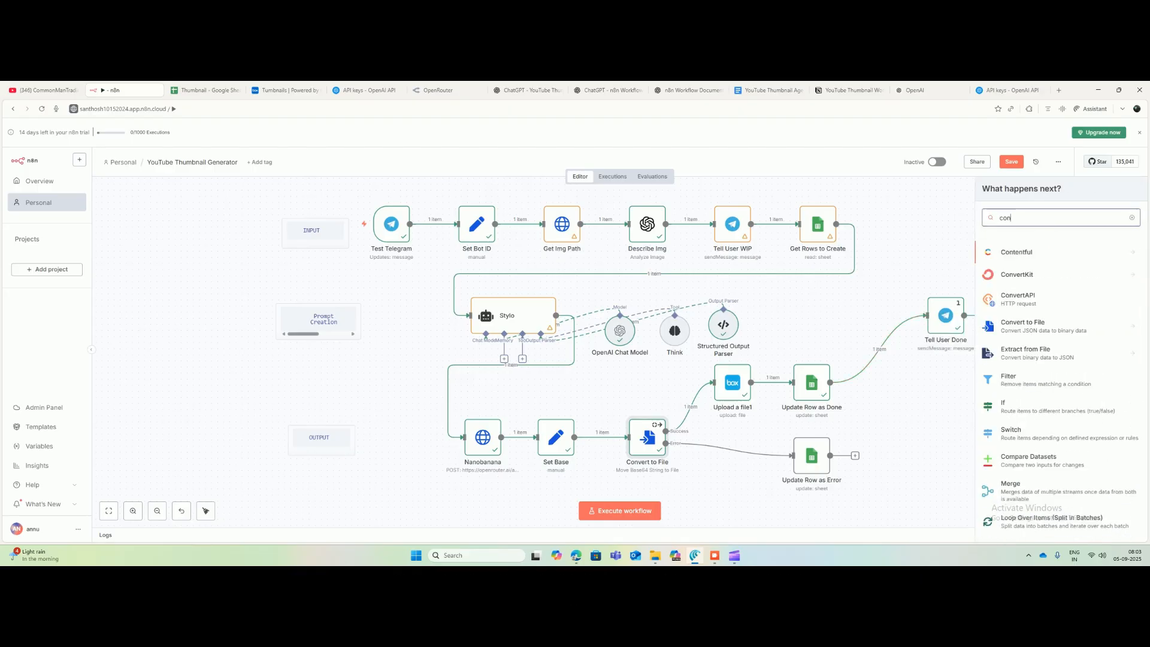
pyautogui.press('Down')
pyautogui.press('Down')
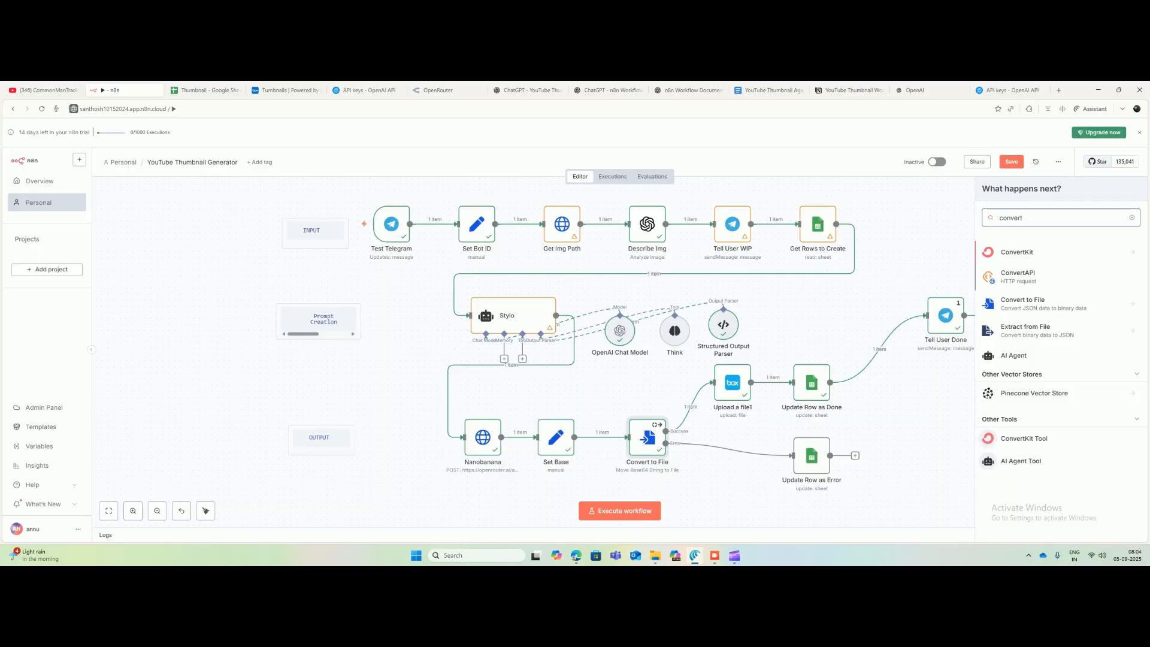
pyautogui.press('Return')
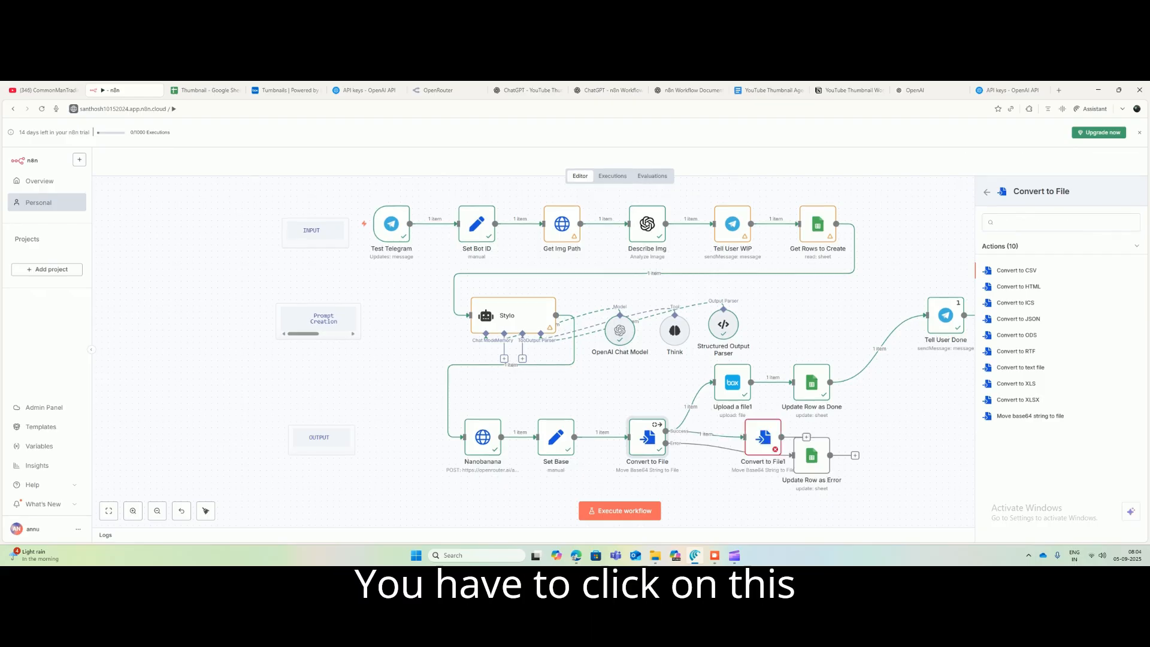
pyautogui.click(1029, 416)
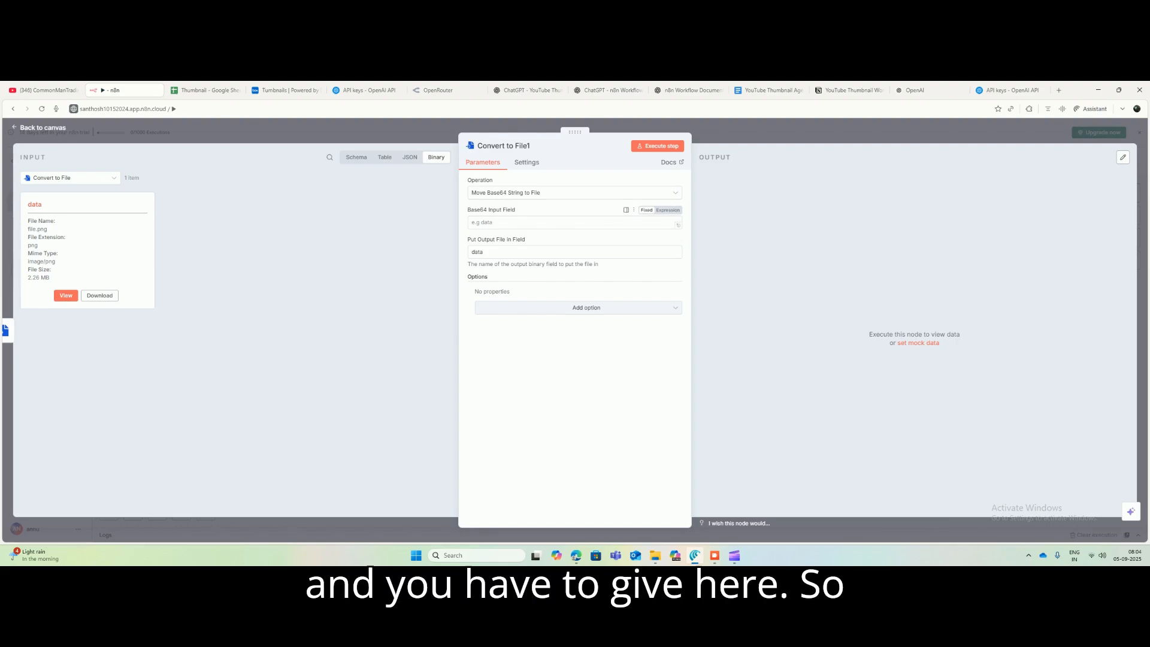
pyautogui.press('Escape')
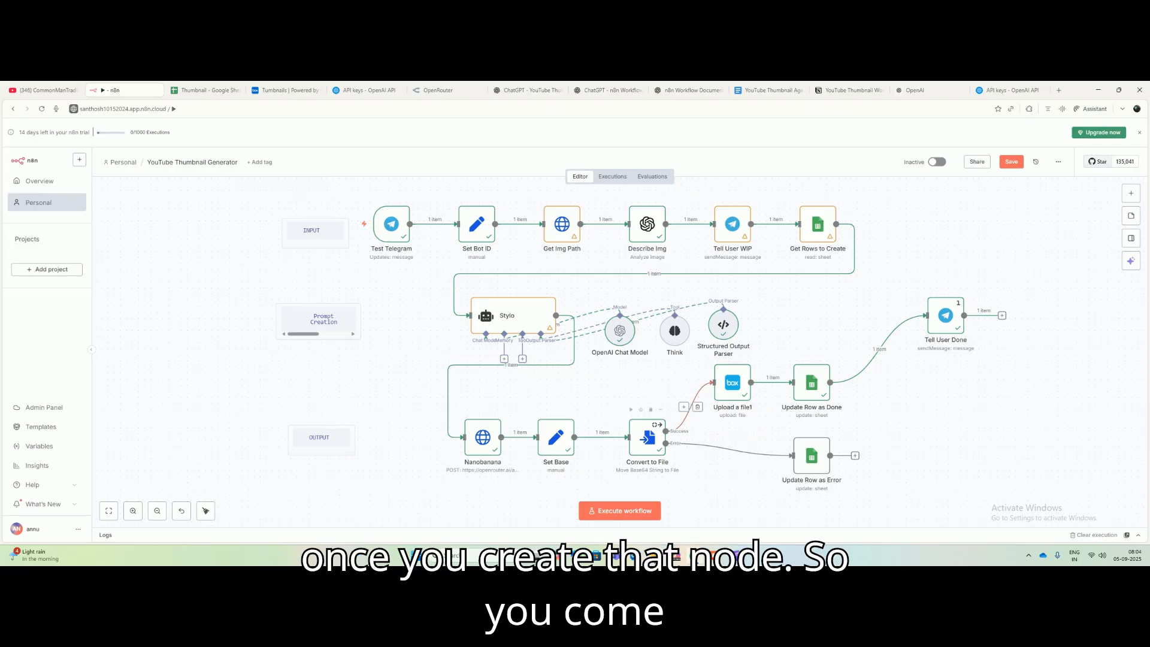
# Step: Review the existing Convert to File node's base64 input field, output field and error-handling settings, and return to the canvas
pyautogui.doubleClick(647, 437)
pyautogui.doubleClick(478, 222)
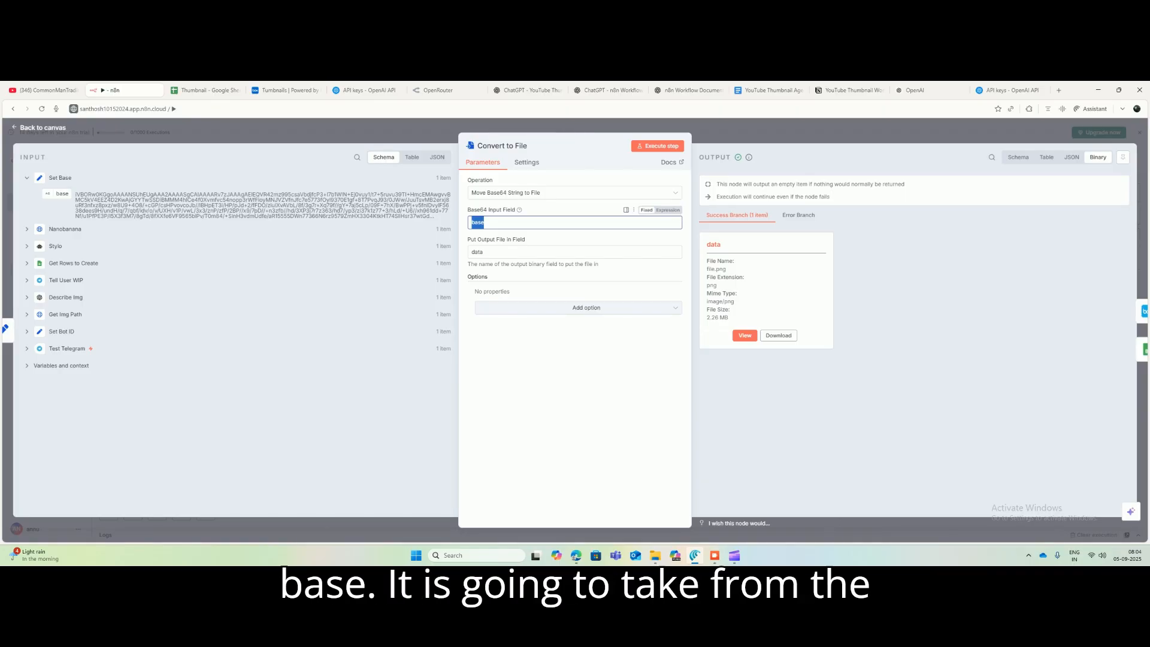
pyautogui.moveTo(62, 194)
pyautogui.mouseDown()
pyautogui.moveTo(228, 213)
pyautogui.moveTo(62, 194)
pyautogui.mouseUp()
pyautogui.click(503, 252)
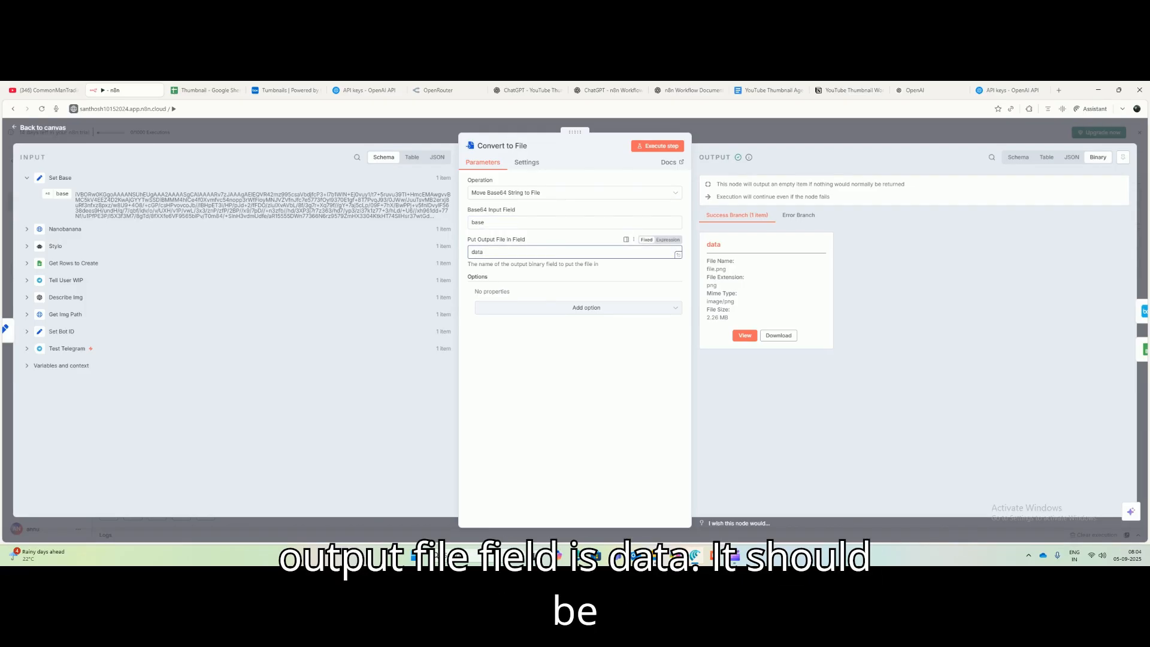
pyautogui.click(526, 162)
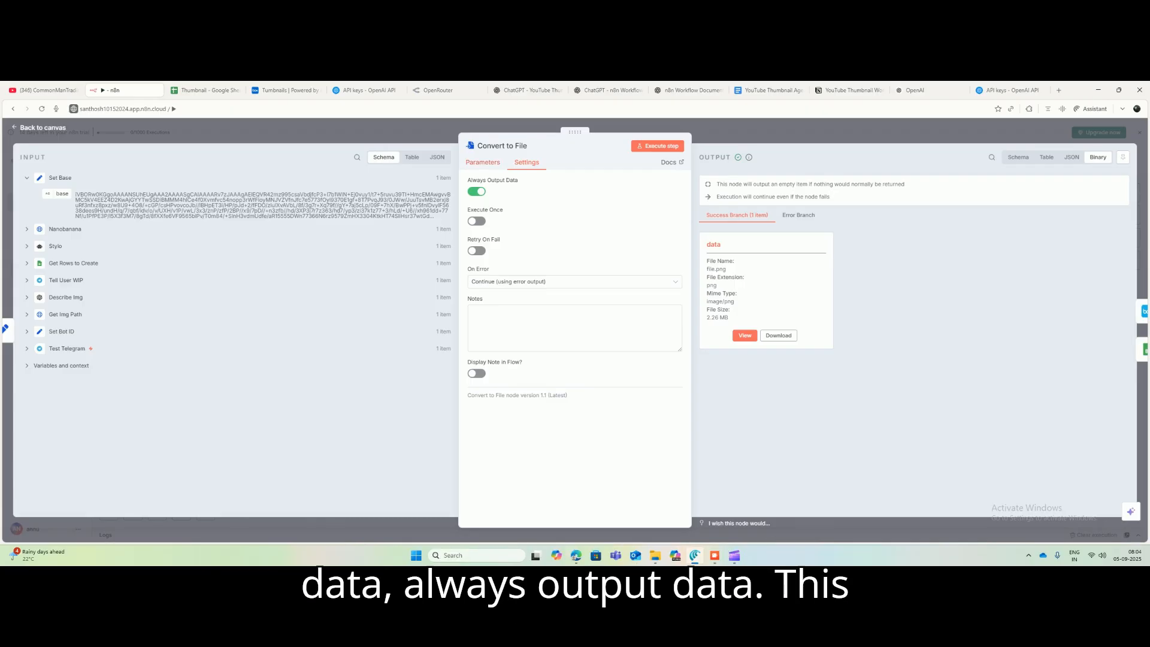
pyautogui.click(482, 162)
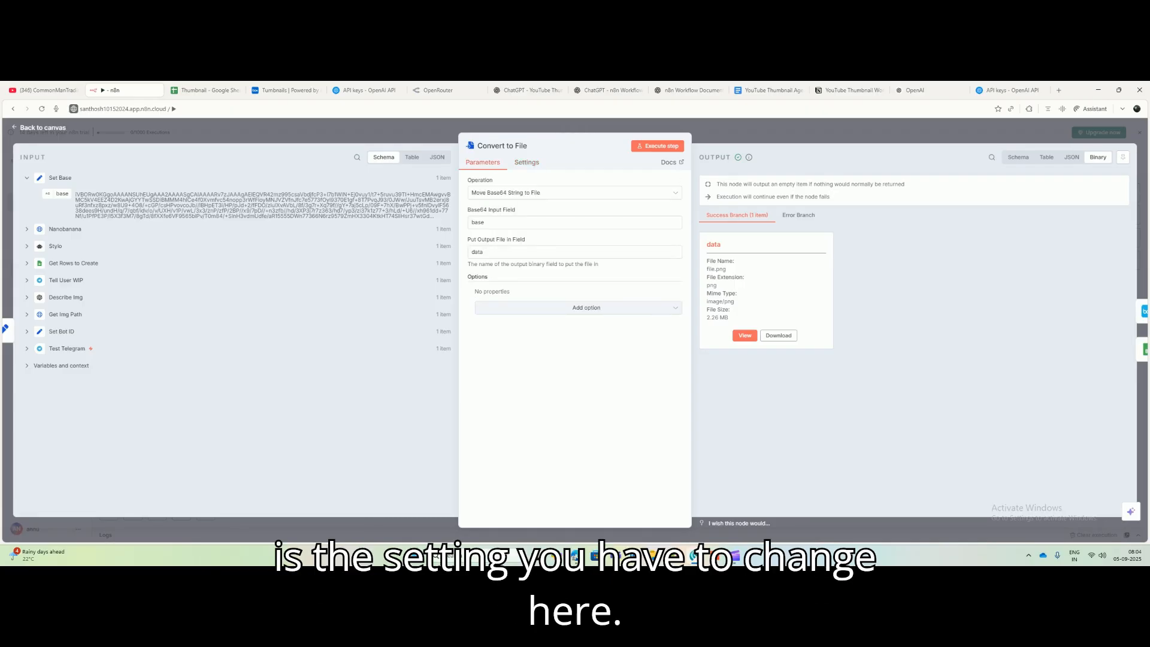
pyautogui.press('Escape')
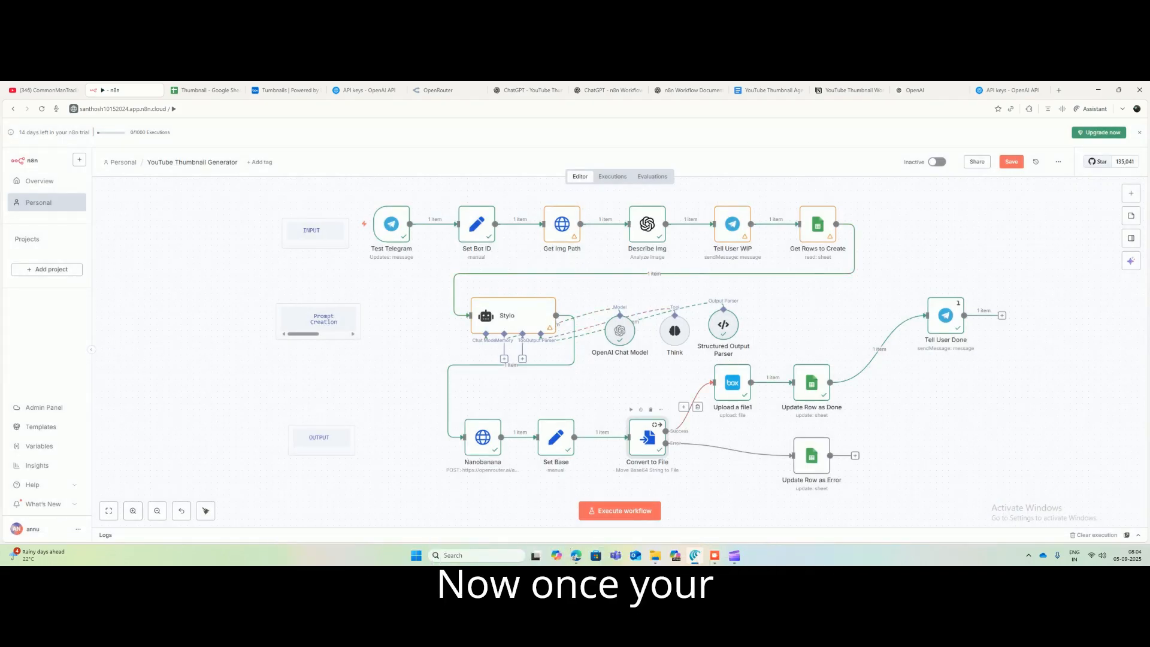
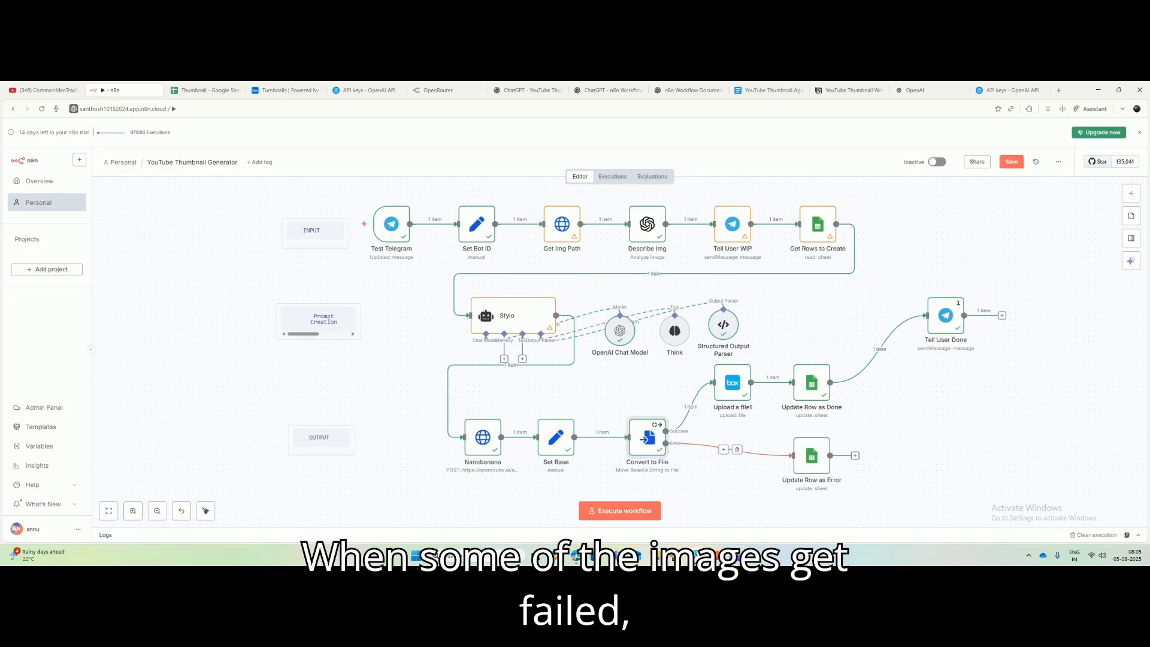
# Step: Examine the status options for rows 13 and 11 of the Thumbnail sheet in Google Sheets, and return to the n8n workflow
pyautogui.click(205, 91)
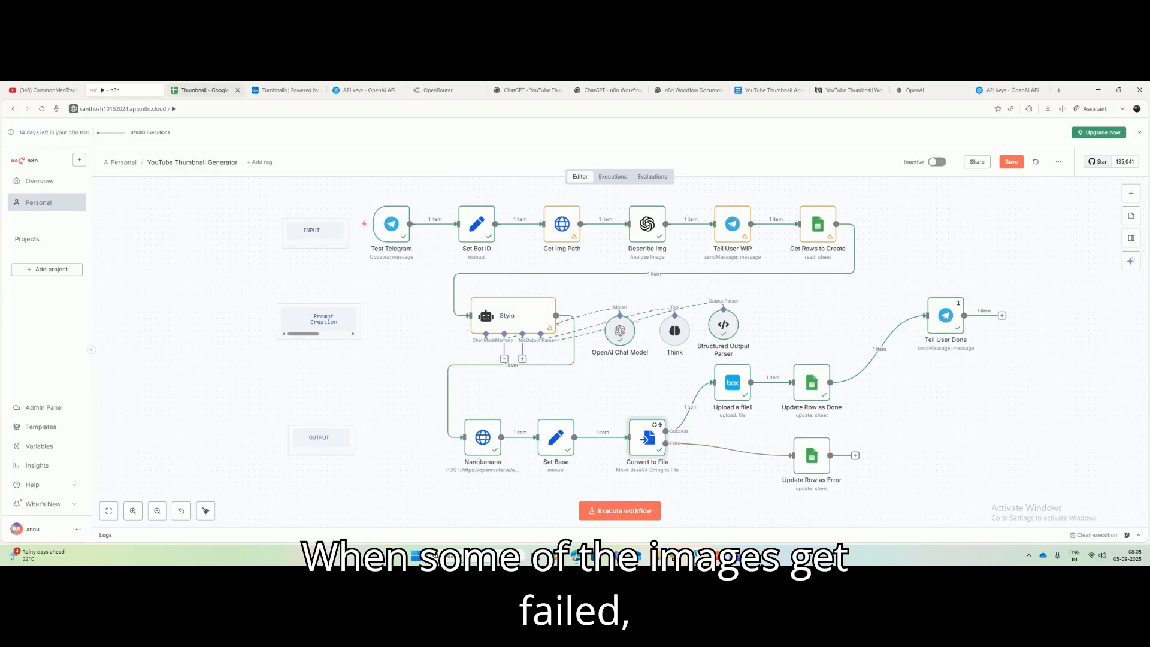
pyautogui.click(920, 311)
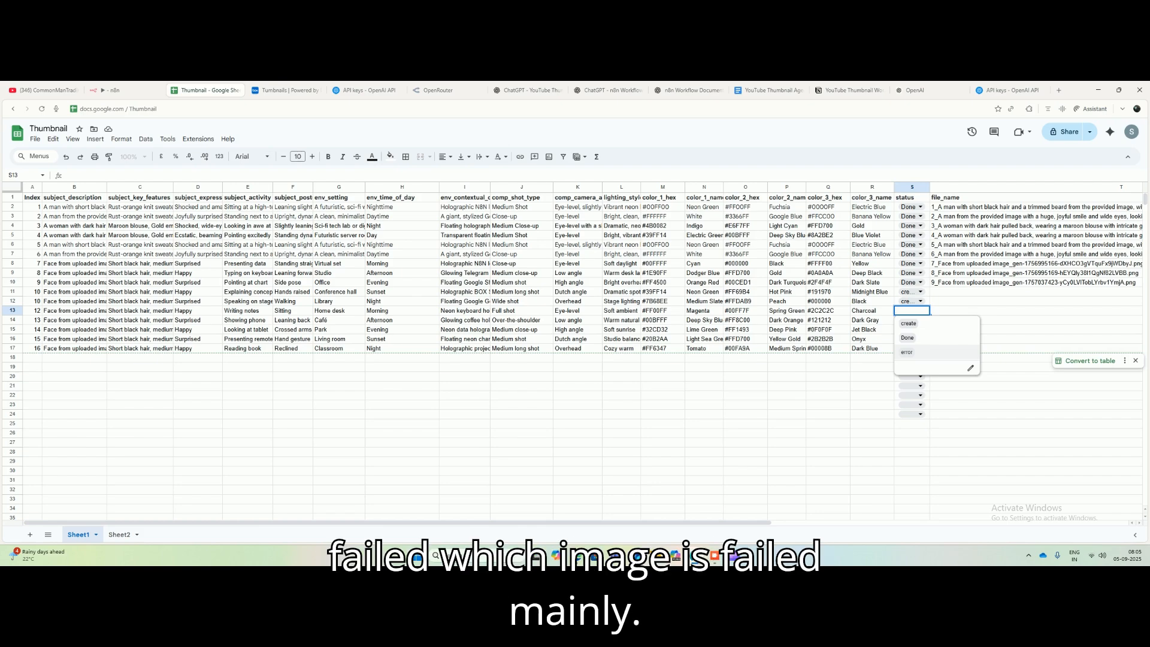
pyautogui.press('Escape')
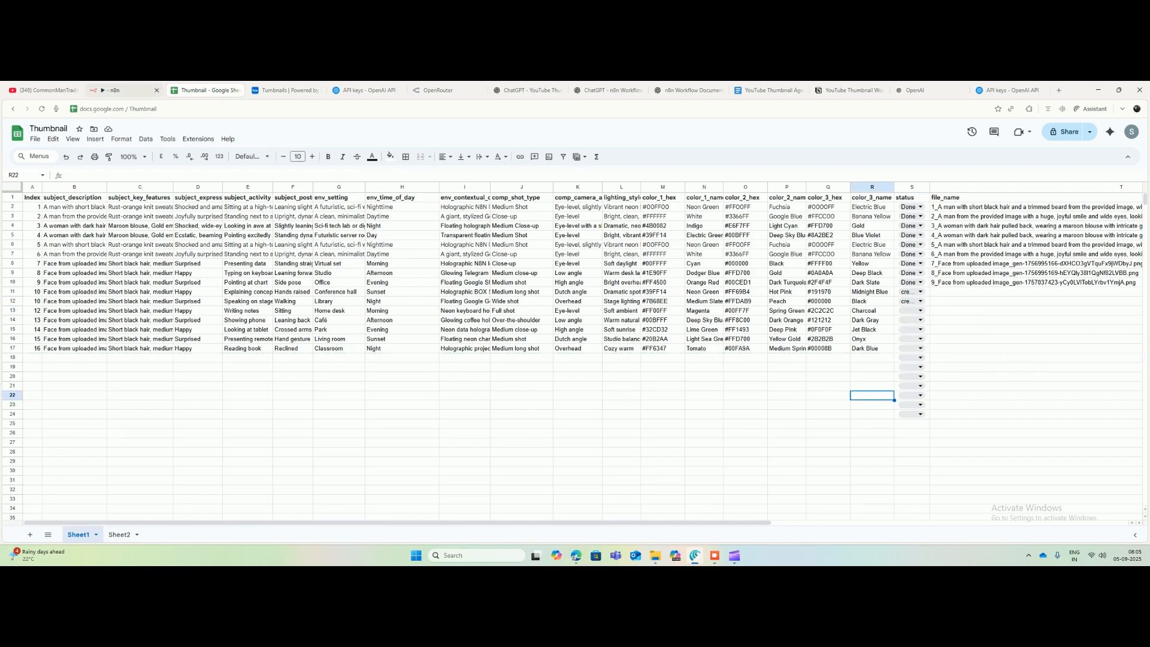
pyautogui.click(123, 90)
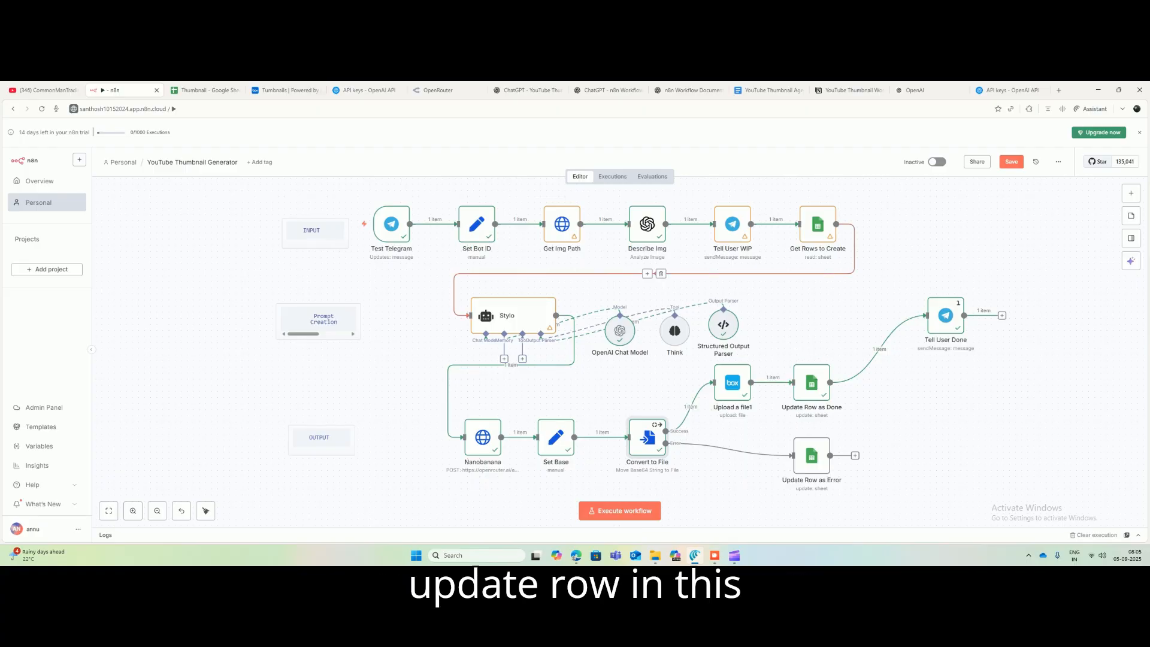
pyautogui.click(204, 90)
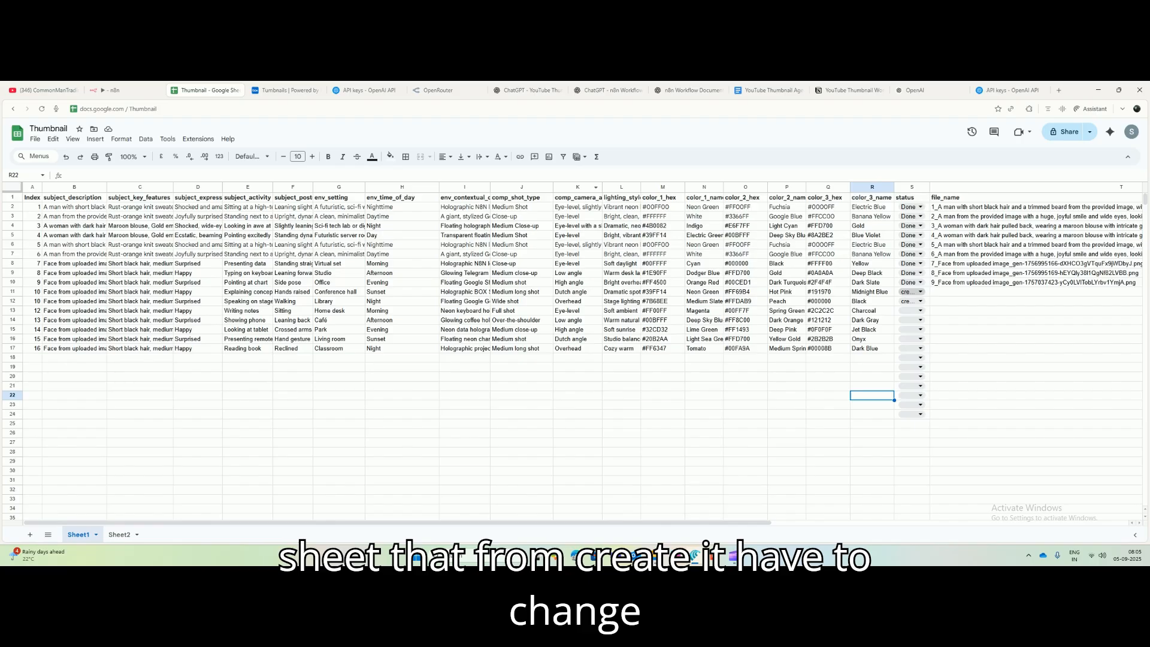
pyautogui.click(909, 292)
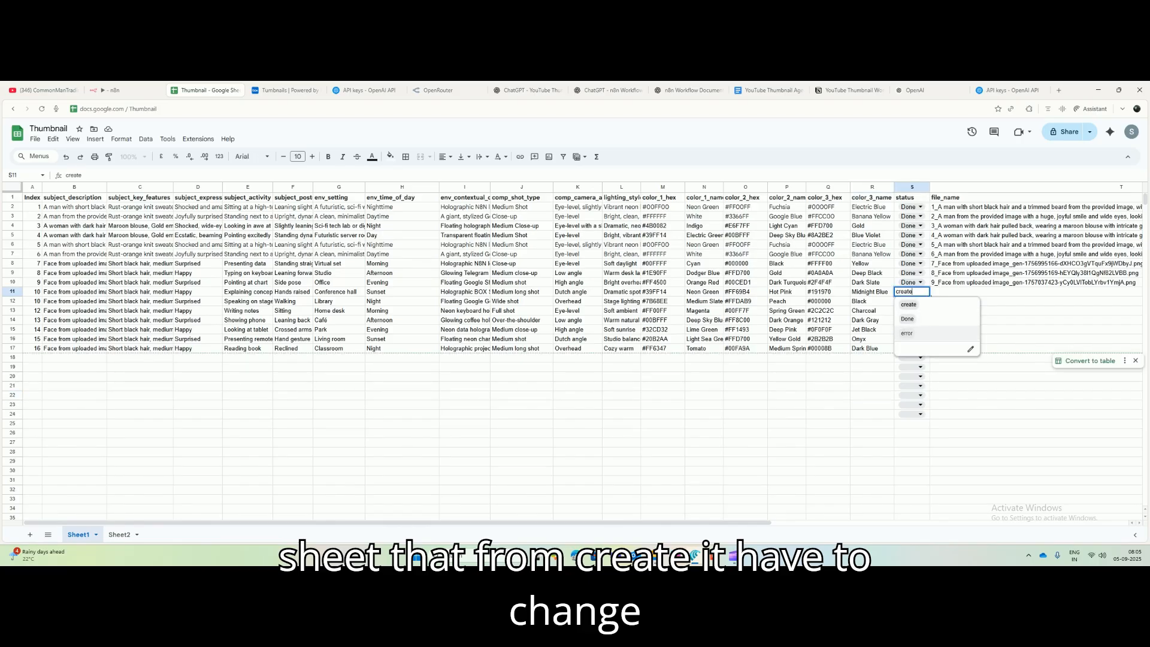
pyautogui.press('Escape')
pyautogui.click(114, 90)
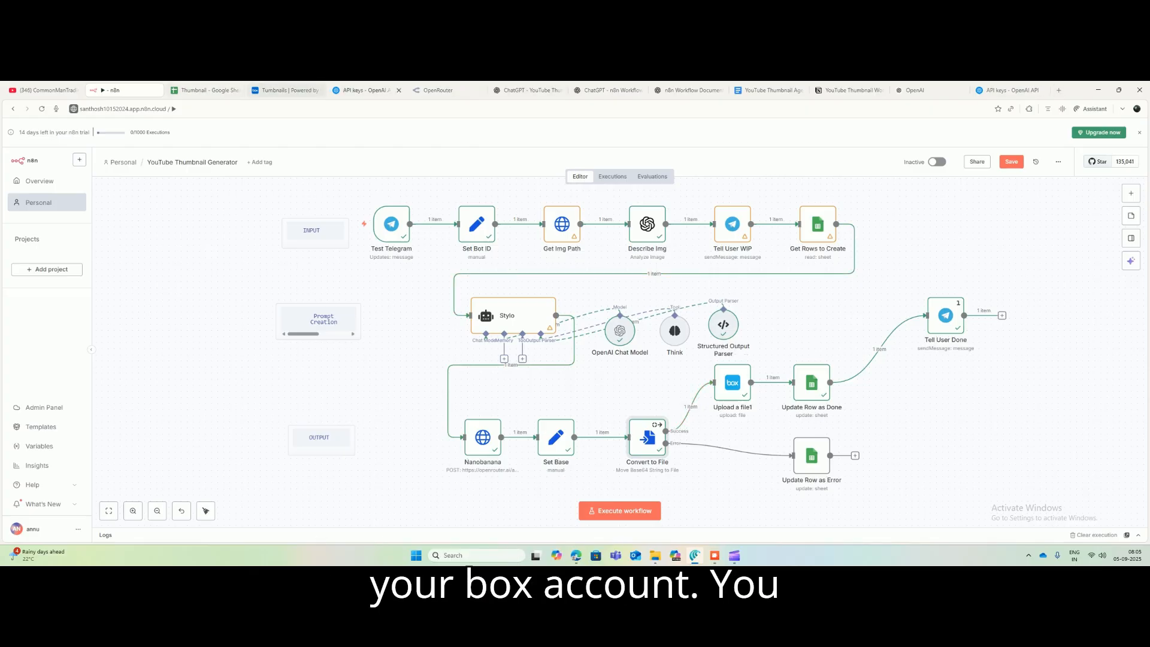
# Step: Check the uploaded images in Box's Tumbnails folder, and review the Upload a file1 node's settings back in n8n
pyautogui.click(285, 90)
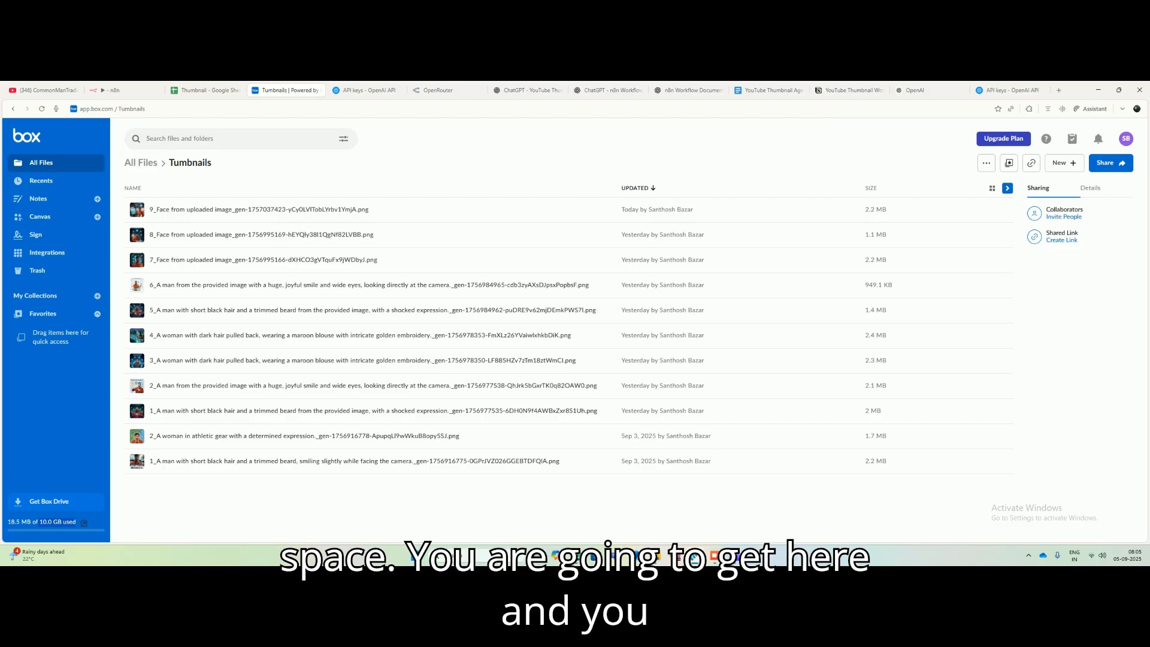
pyautogui.click(123, 90)
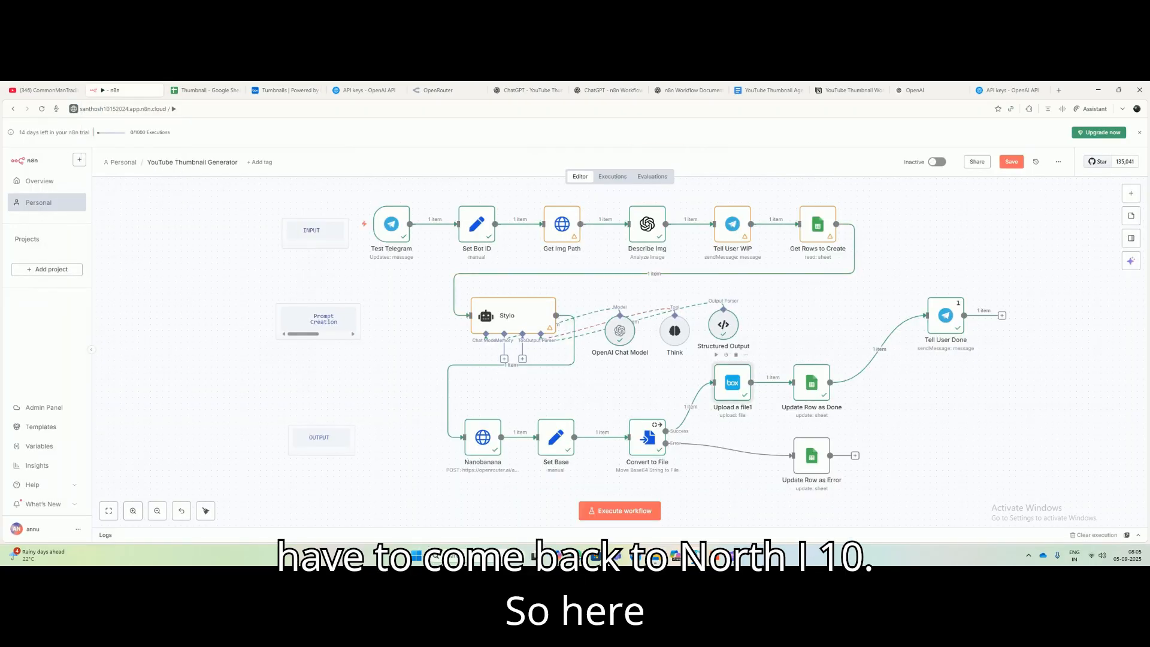
pyautogui.doubleClick(732, 383)
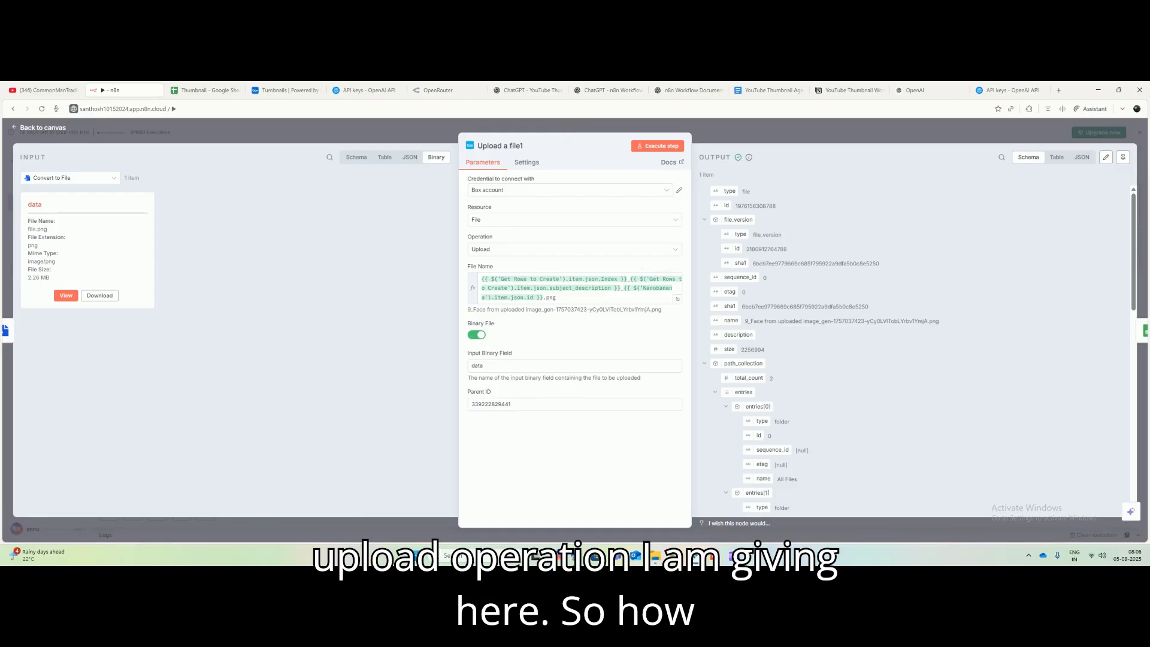
pyautogui.press('Escape')
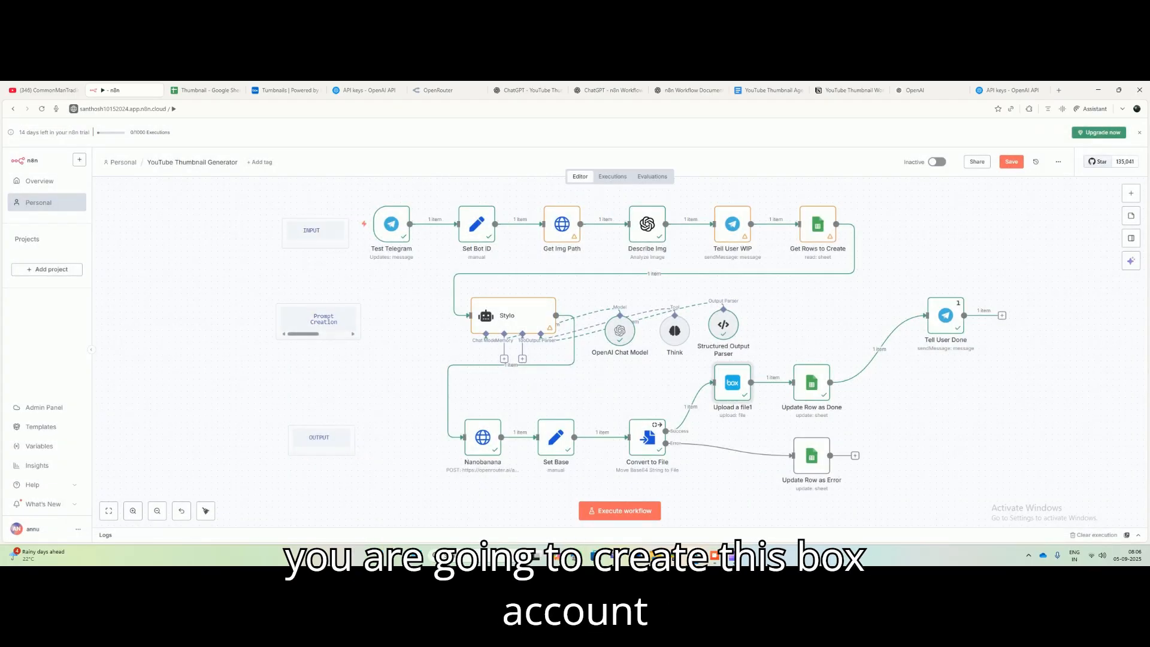
# Step: Add another Box node with the Upload a file action and remove it from the workflow
pyautogui.click(1131, 193)
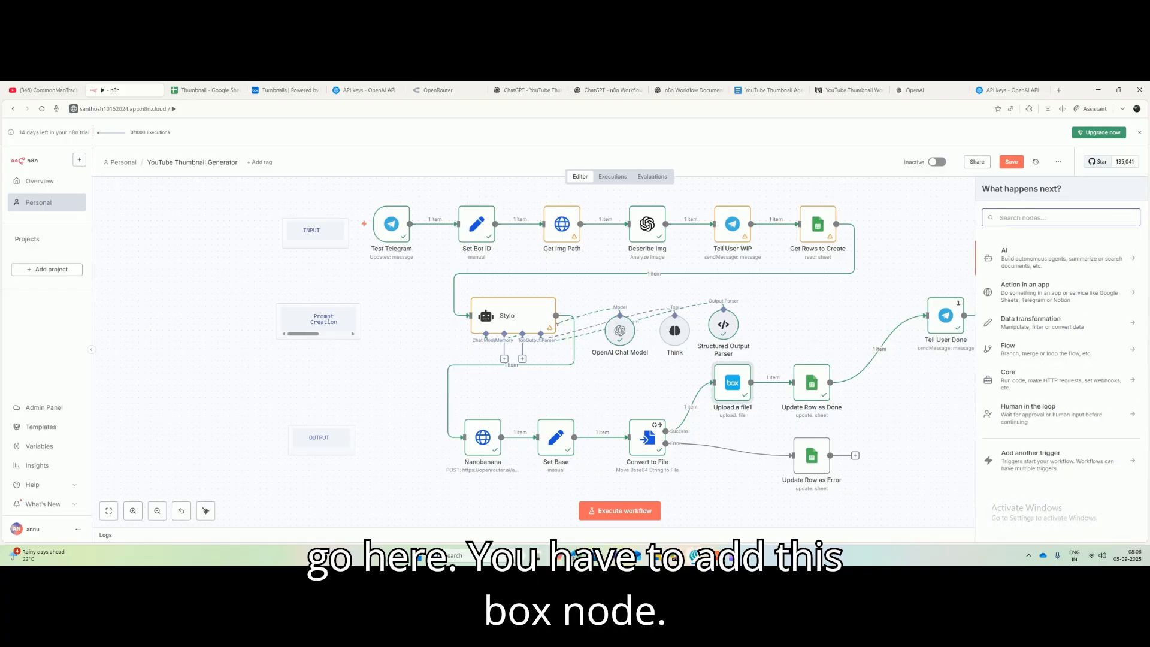
pyautogui.write('box')
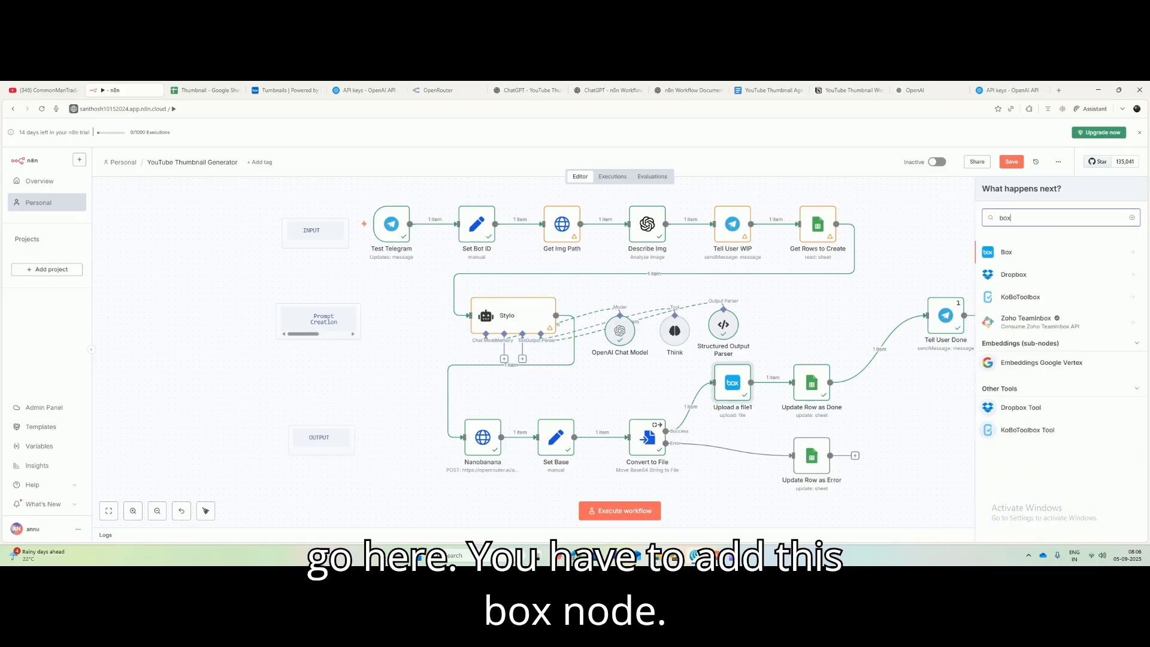
pyautogui.press('Return')
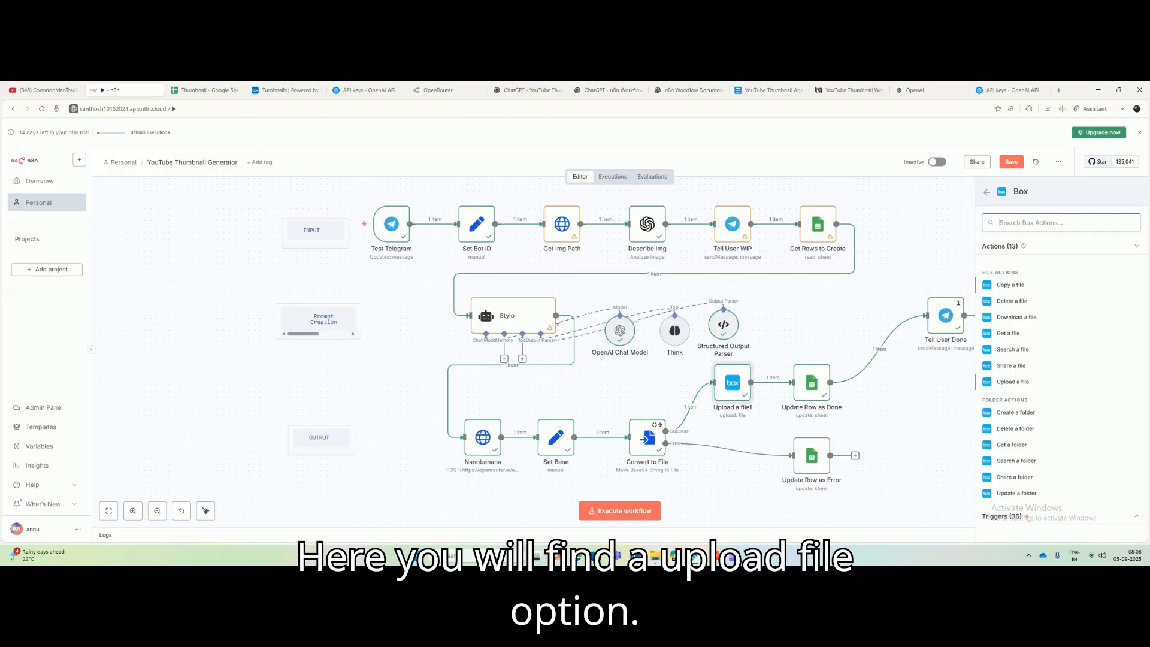
pyautogui.click(1013, 382)
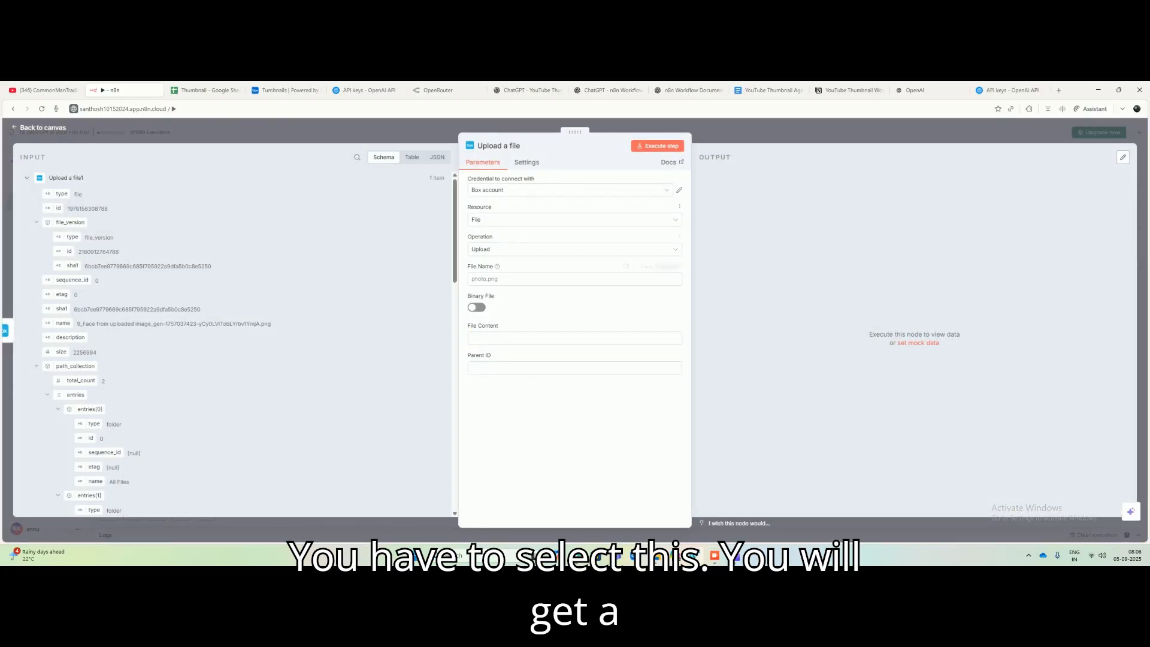
pyautogui.press('Escape')
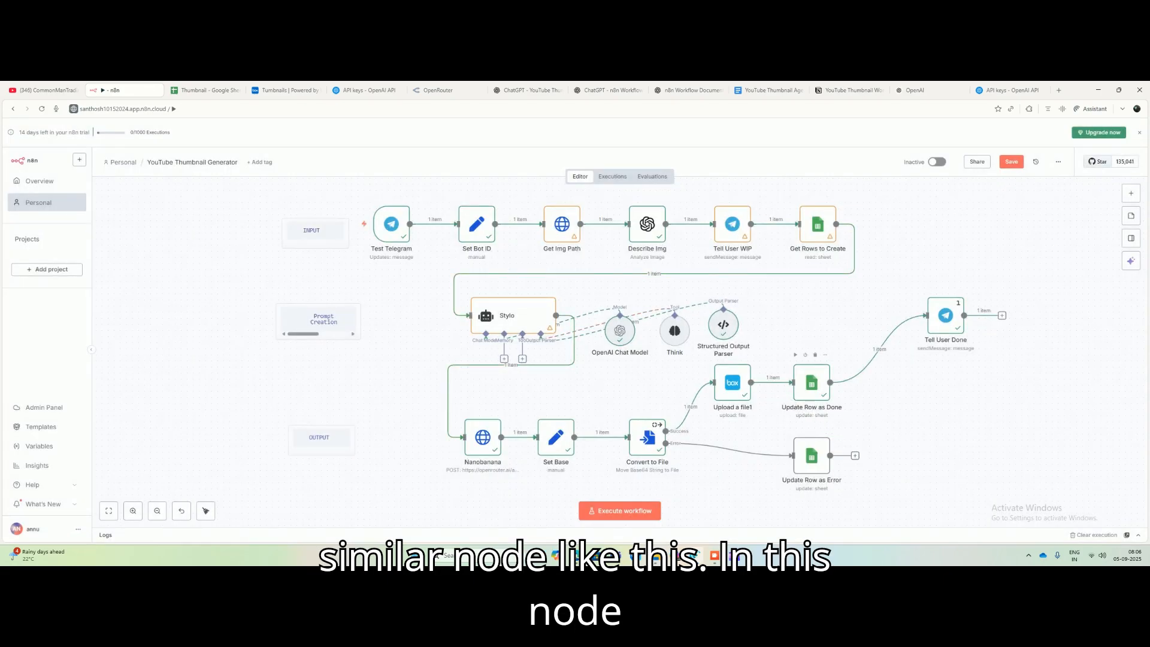
# Step: Try to connect a new Box credential in the Upload a file1 node, and abandon the access authorization
pyautogui.doubleClick(732, 382)
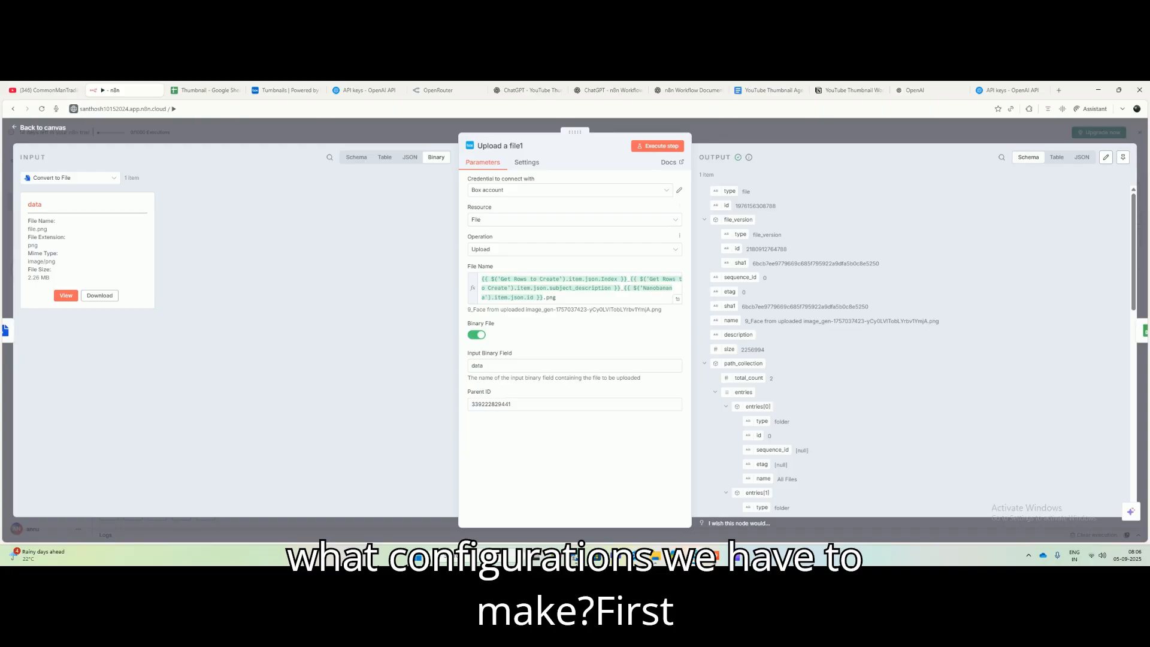
pyautogui.click(569, 190)
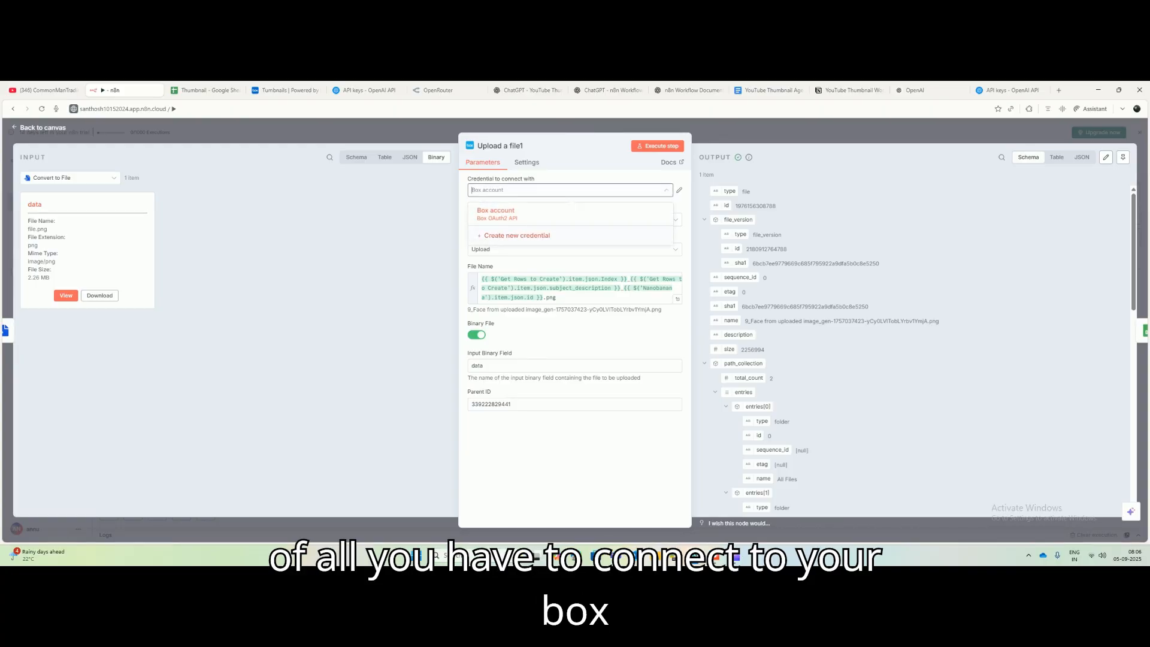
pyautogui.click(517, 235)
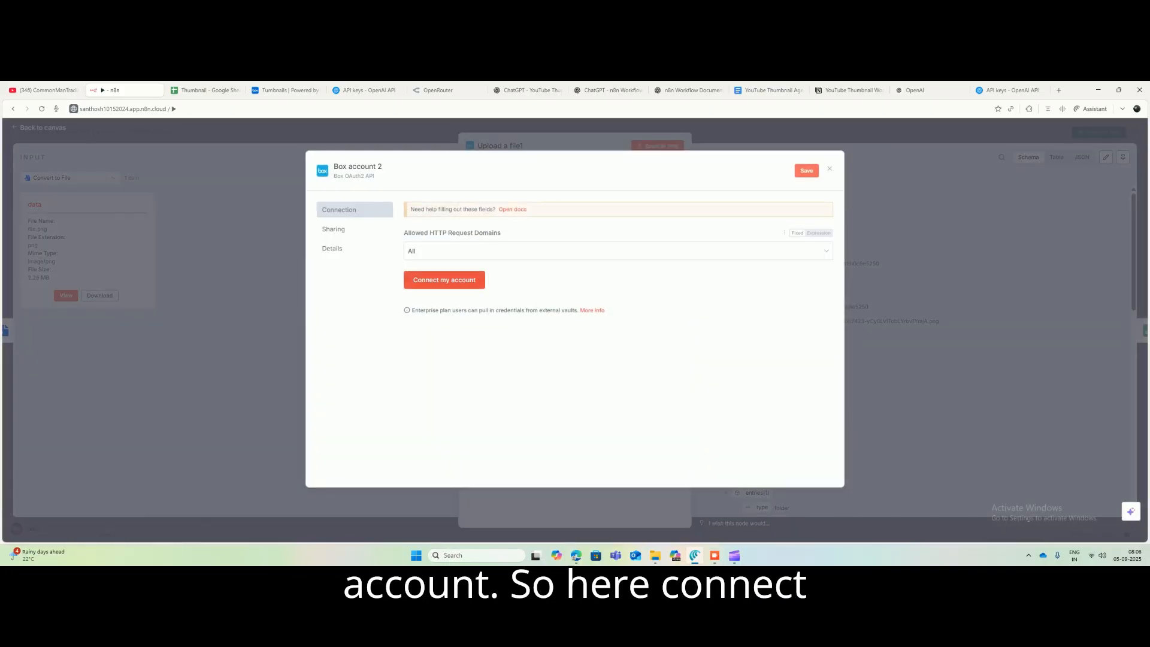
pyautogui.click(444, 279)
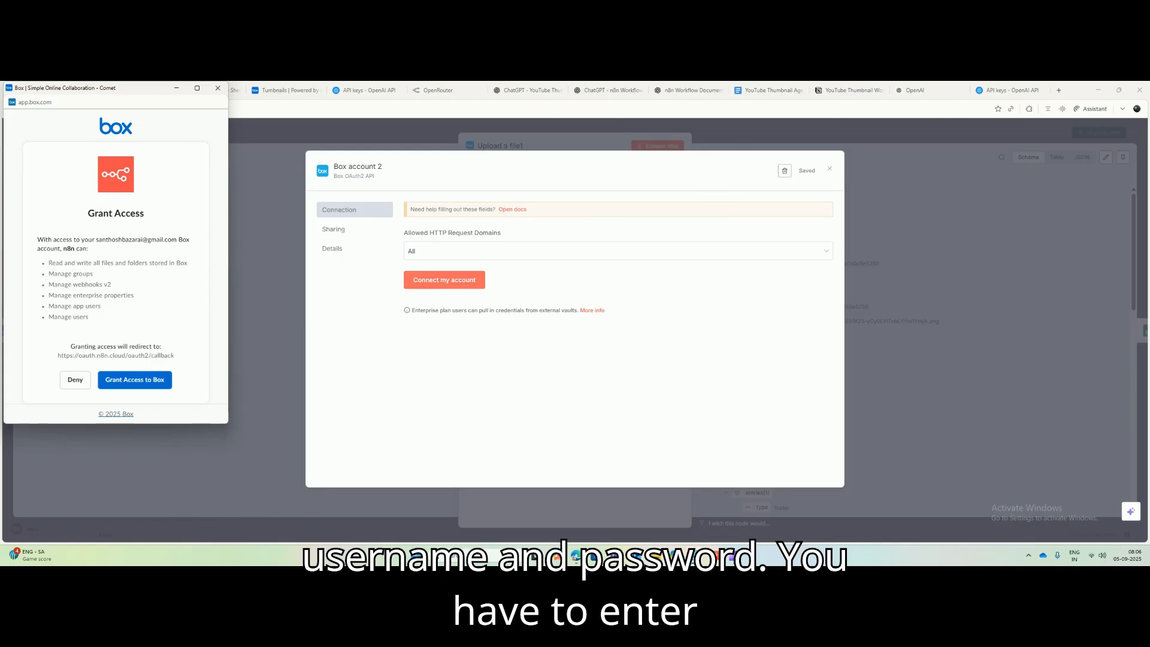
pyautogui.click(218, 88)
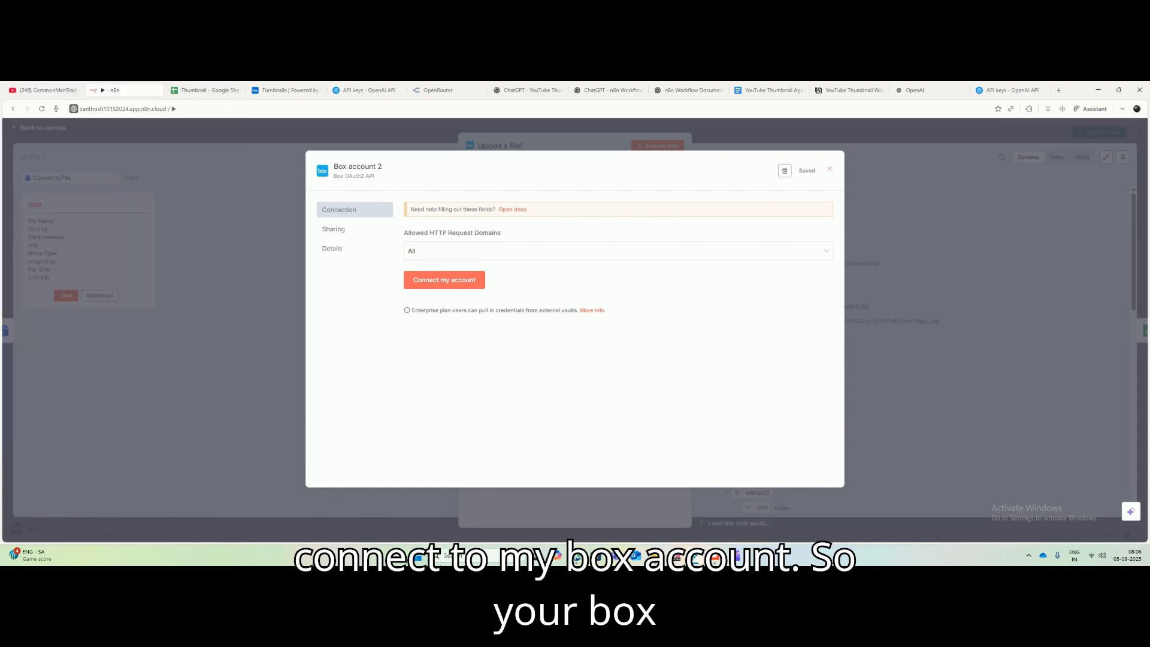
pyautogui.press('Escape')
pyautogui.click(599, 349)
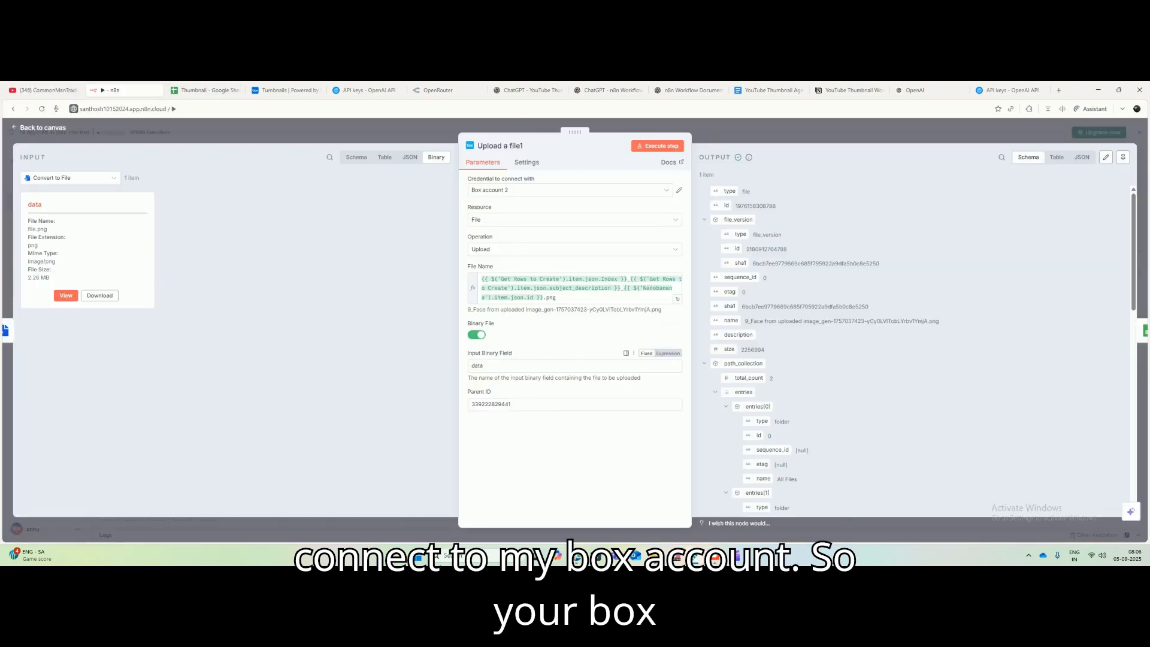
# Step: Configure the Upload a file1 node with the Box account credential, the File resource and the Upload operation
pyautogui.click(570, 190)
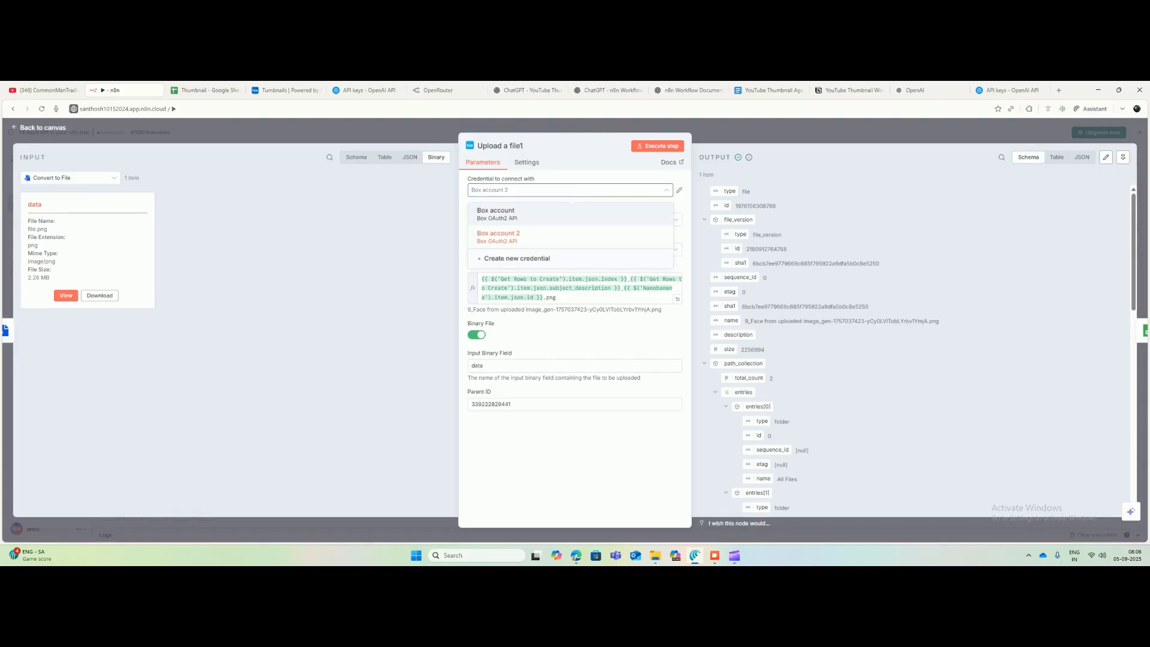
pyautogui.click(572, 209)
pyautogui.click(573, 219)
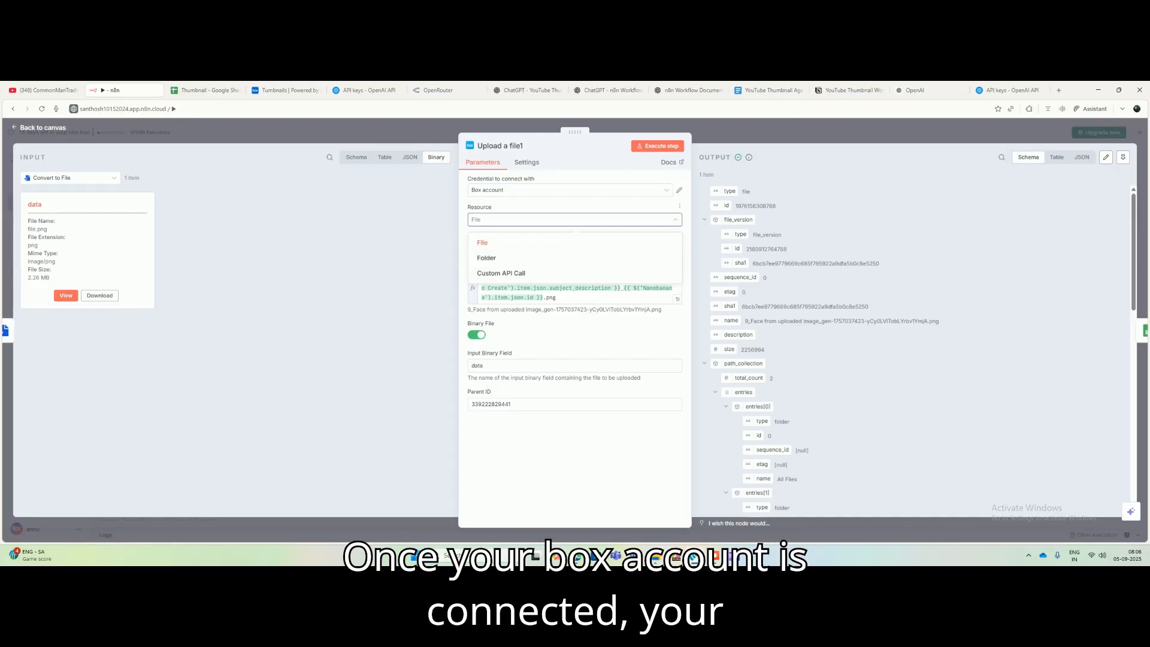
pyautogui.click(483, 242)
pyautogui.click(573, 249)
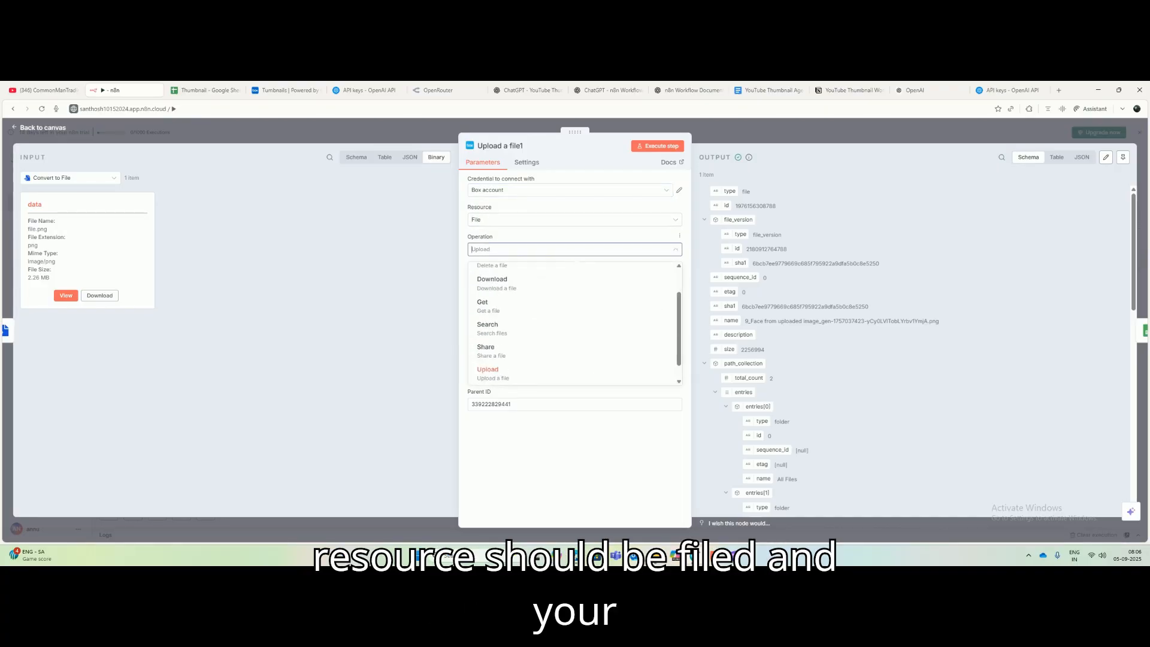
pyautogui.click(487, 373)
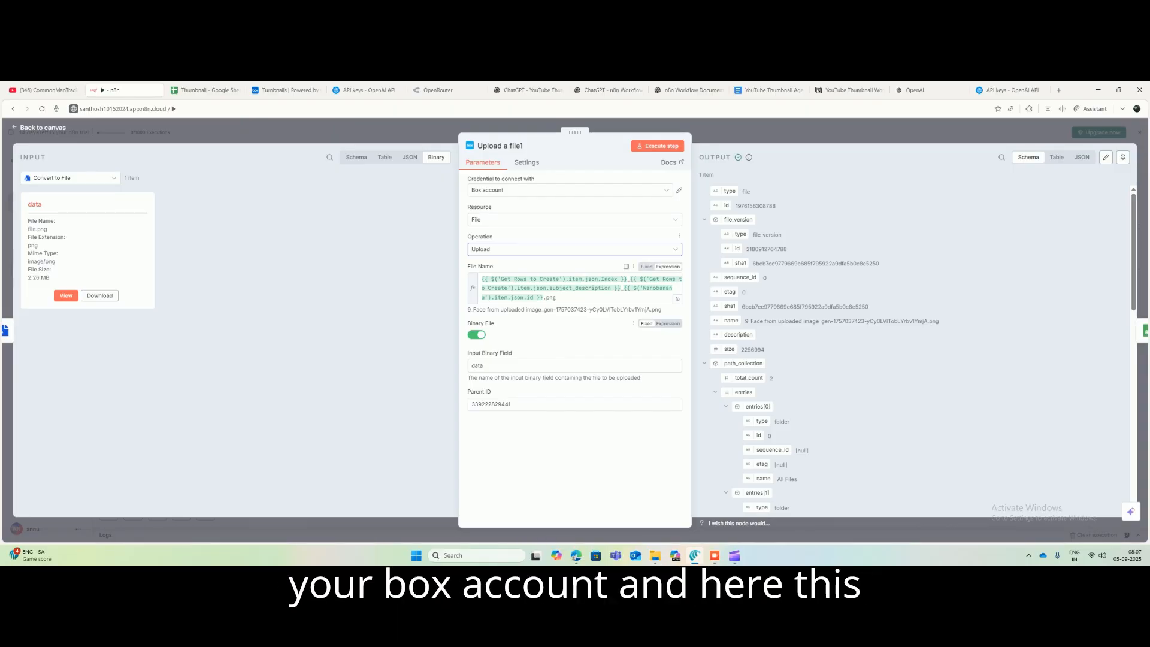
# Step: Check the Binary File option, compare the input binary field with the incoming data file, and highlight the Parent ID
pyautogui.click(476, 335)
pyautogui.click(476, 335)
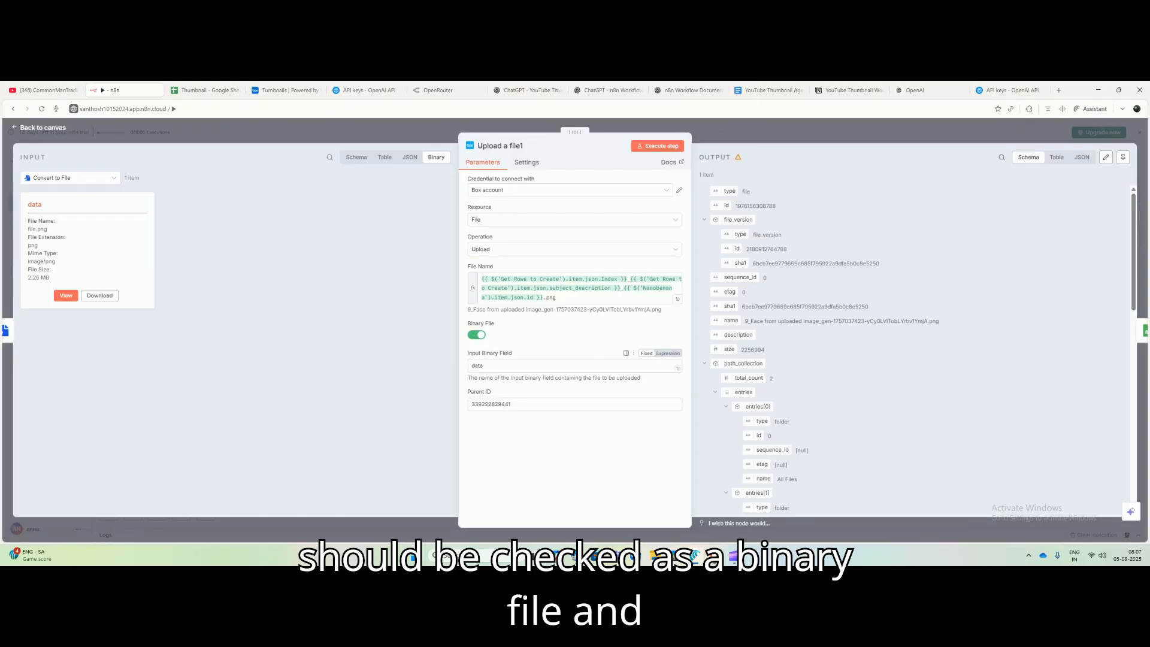
pyautogui.moveTo(484, 366); pyautogui.dragTo(470, 365)
pyautogui.moveTo(43, 204); pyautogui.dragTo(28, 205)
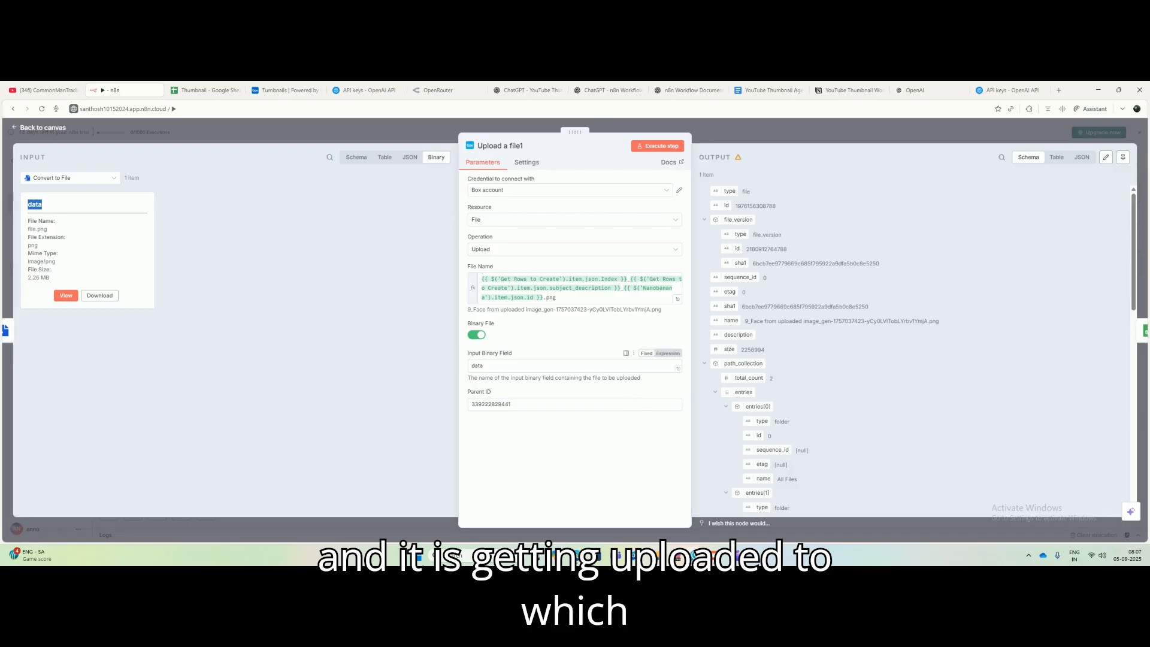
pyautogui.moveTo(512, 404); pyautogui.dragTo(471, 404)
# Step: Switch to Box, open the Tumbnails folder from All Files, and select the folder ID in its web address
pyautogui.click(285, 90)
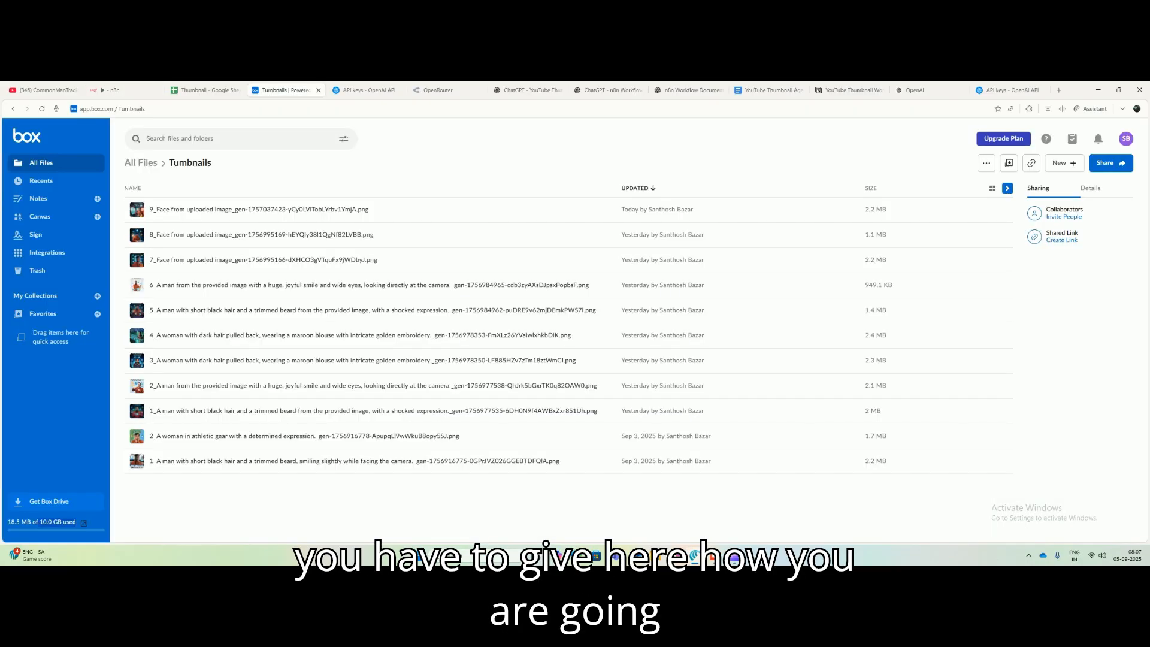
pyautogui.click(140, 163)
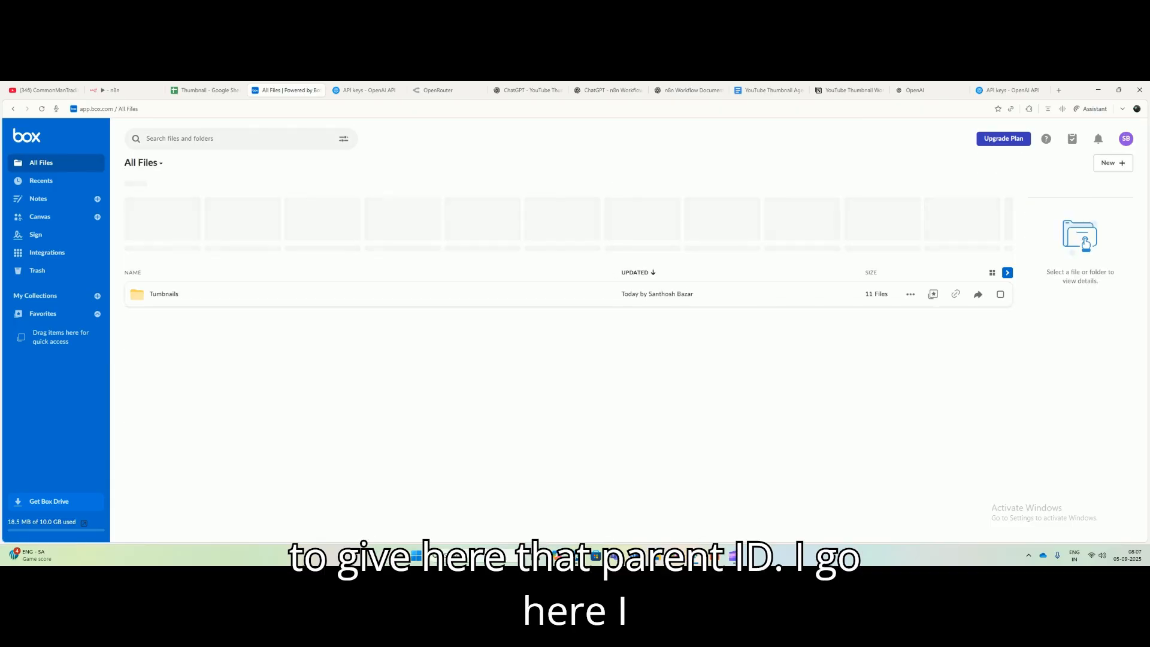
pyautogui.click(163, 297)
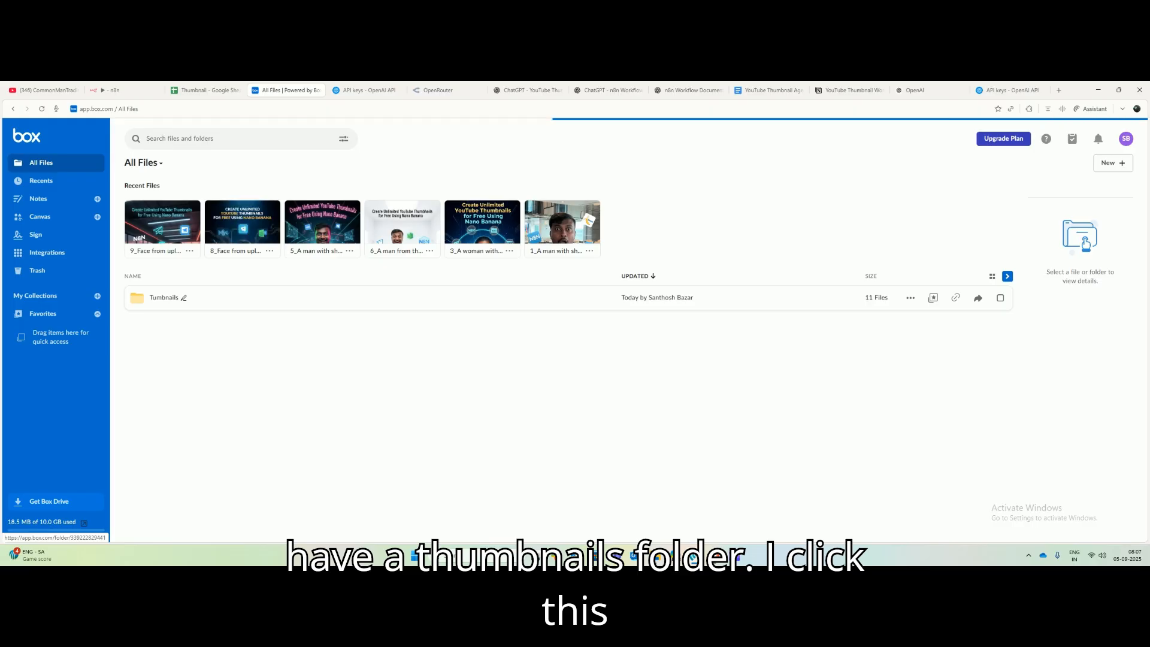
pyautogui.doubleClick(133, 188)
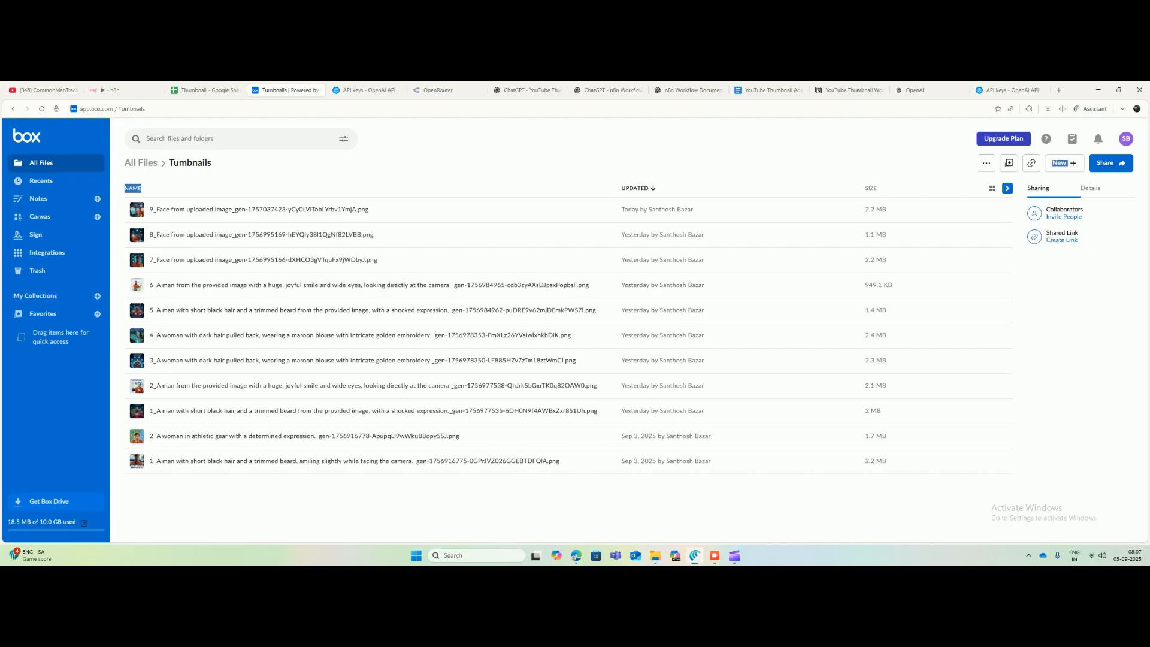
pyautogui.click(126, 109)
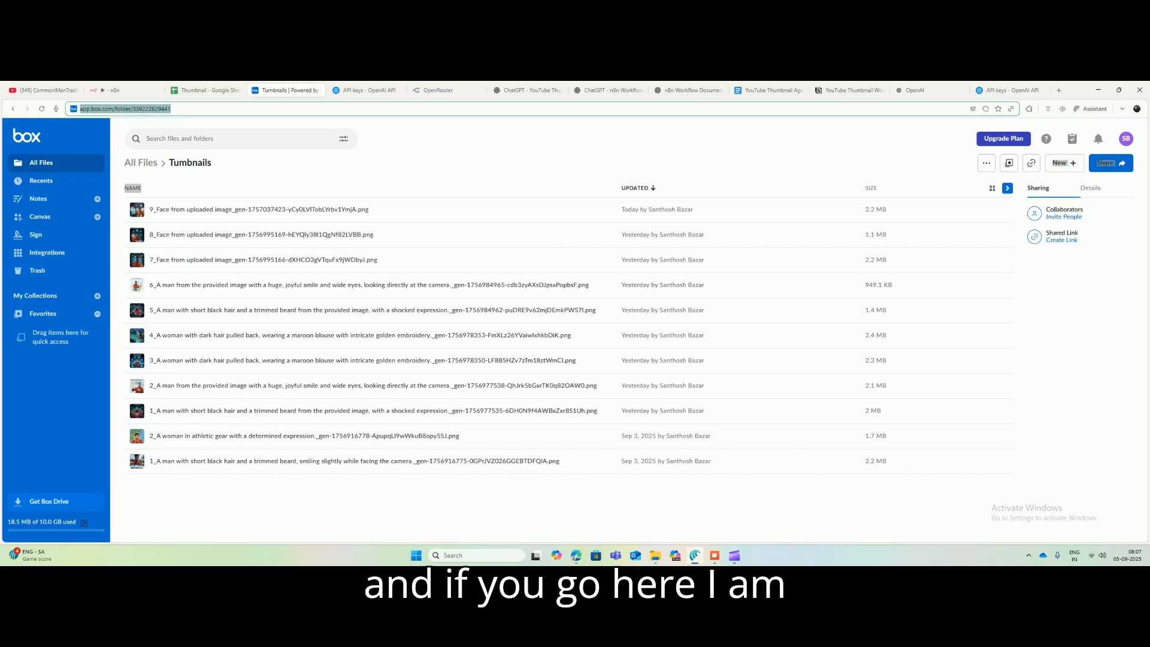
pyautogui.click(189, 109)
pyautogui.moveTo(190, 109); pyautogui.dragTo(154, 109)
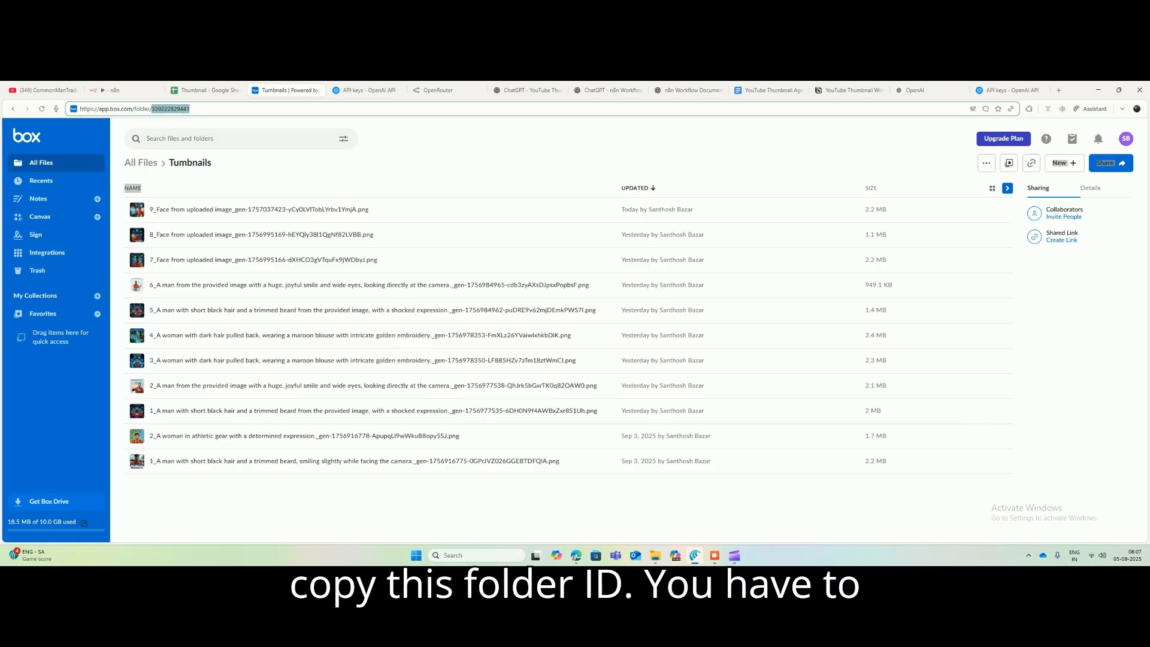
# Step: Switch to n8n, check the Upload a file1 node's settings, and expand its File Name expression in the expression editor
pyautogui.click(122, 90)
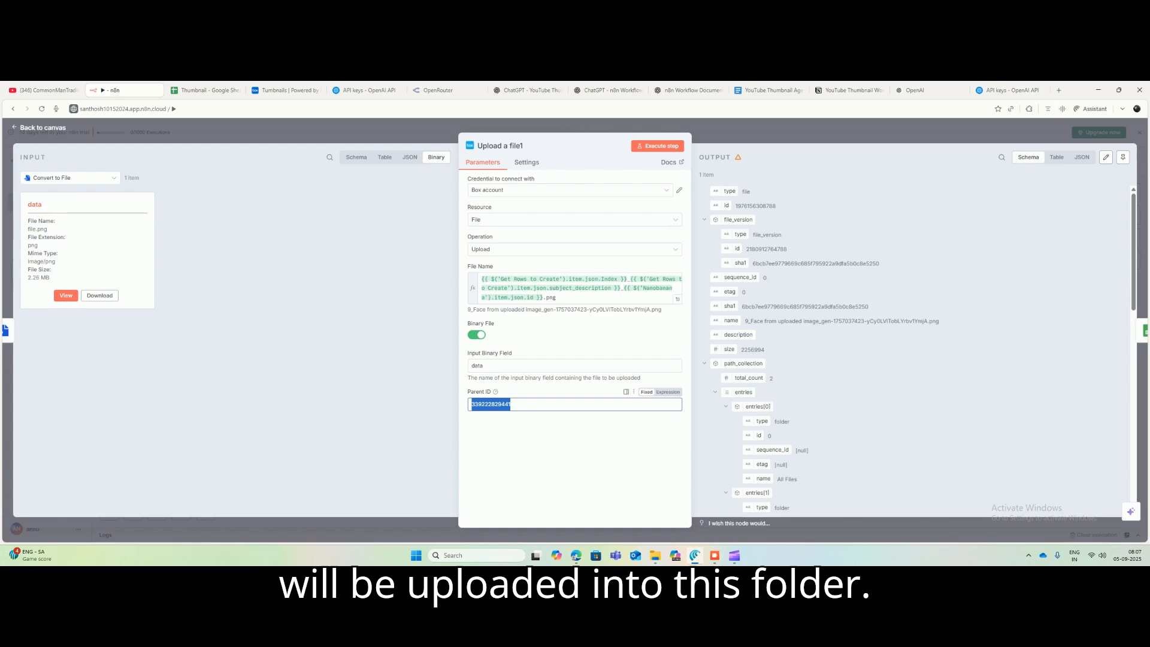
pyautogui.click(526, 163)
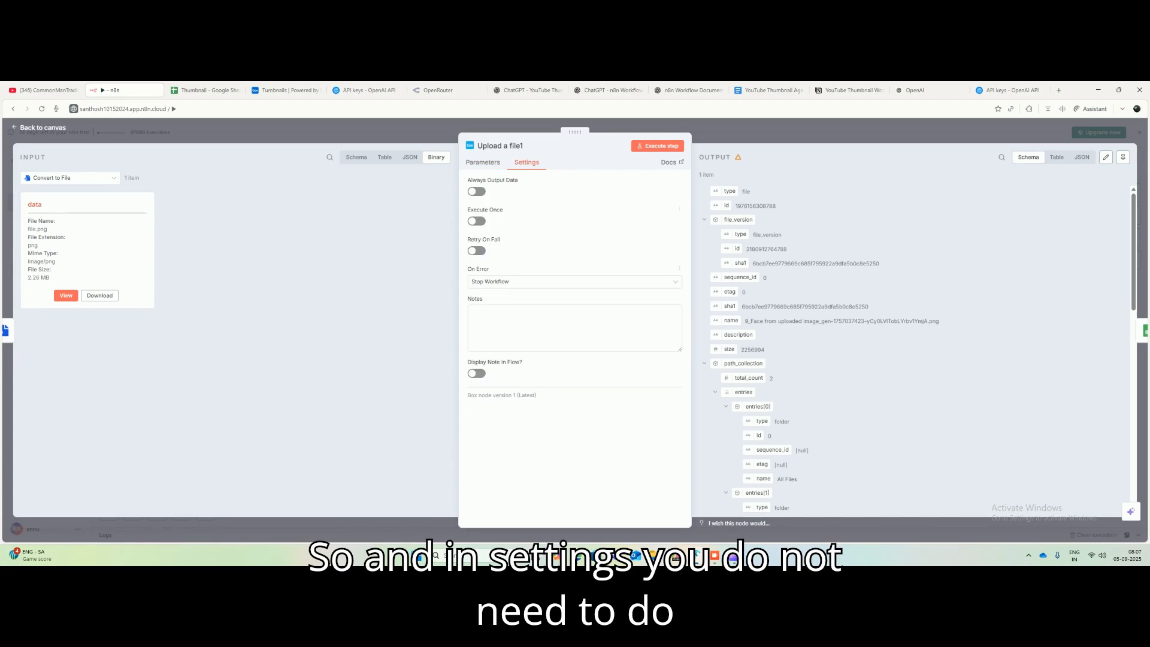
pyautogui.click(483, 163)
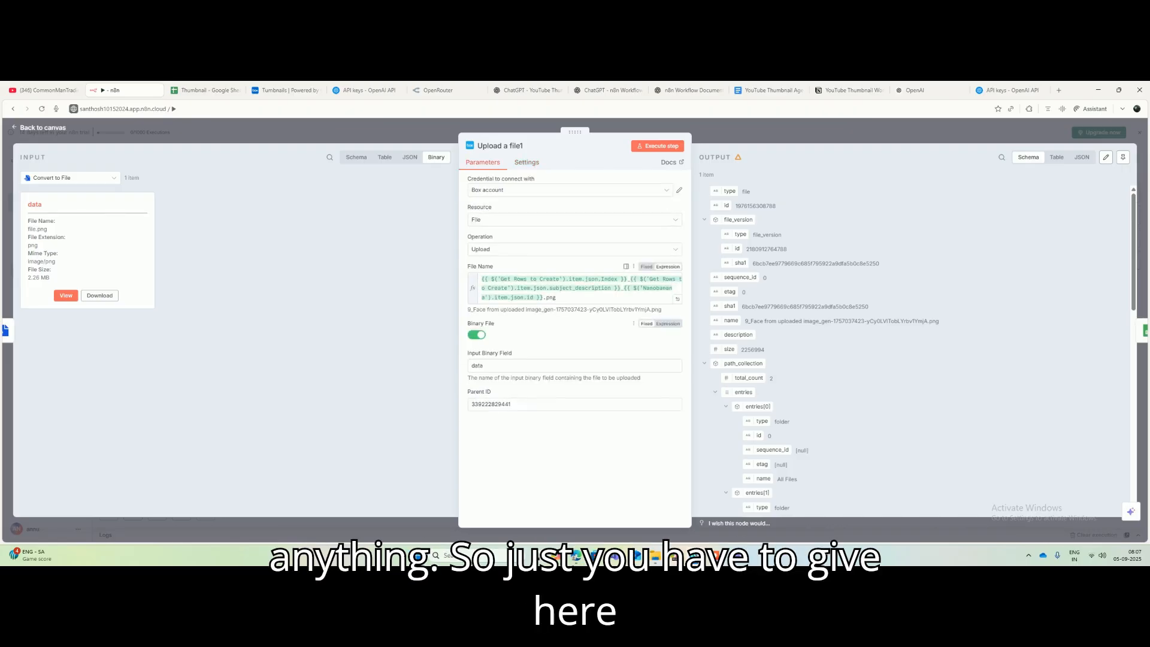
pyautogui.moveTo(558, 297); pyautogui.dragTo(481, 279)
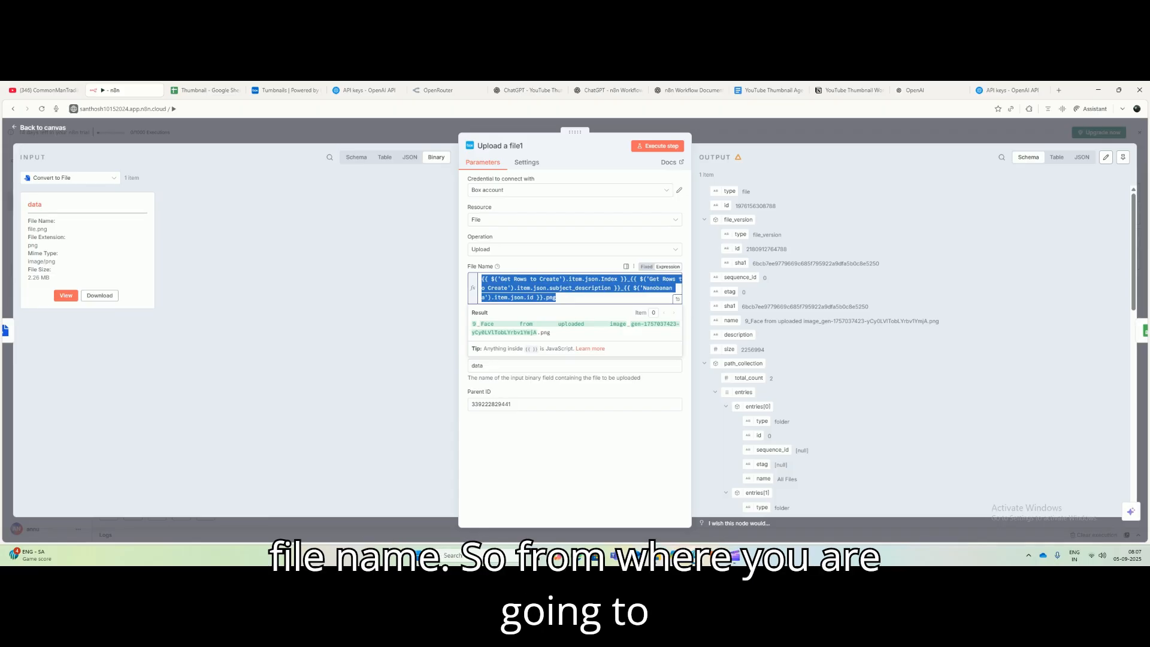
pyautogui.click(677, 299)
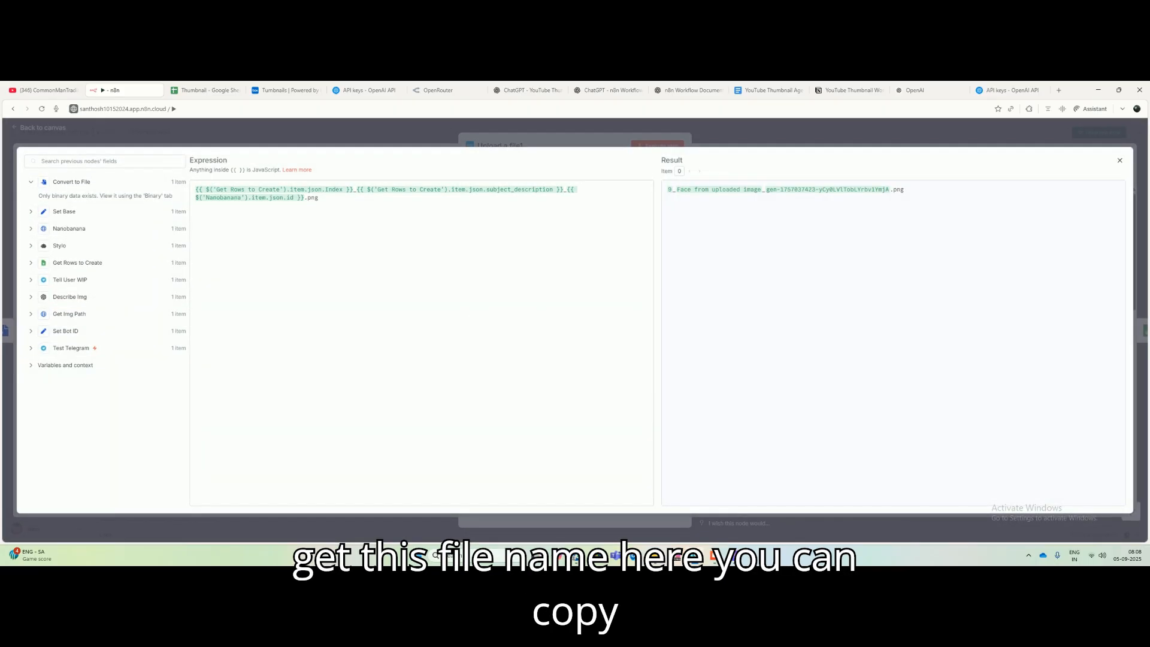
# Step: Switch to the YouTube Thumbnail Workflow page in Notion and select the fileName expression in section 4.17 Upload a file1
pyautogui.click(849, 90)
pyautogui.scroll(-3, 626, 330)
pyautogui.scroll(-2, 625, 329)
pyautogui.moveTo(568, 312); pyautogui.dragTo(501, 302)
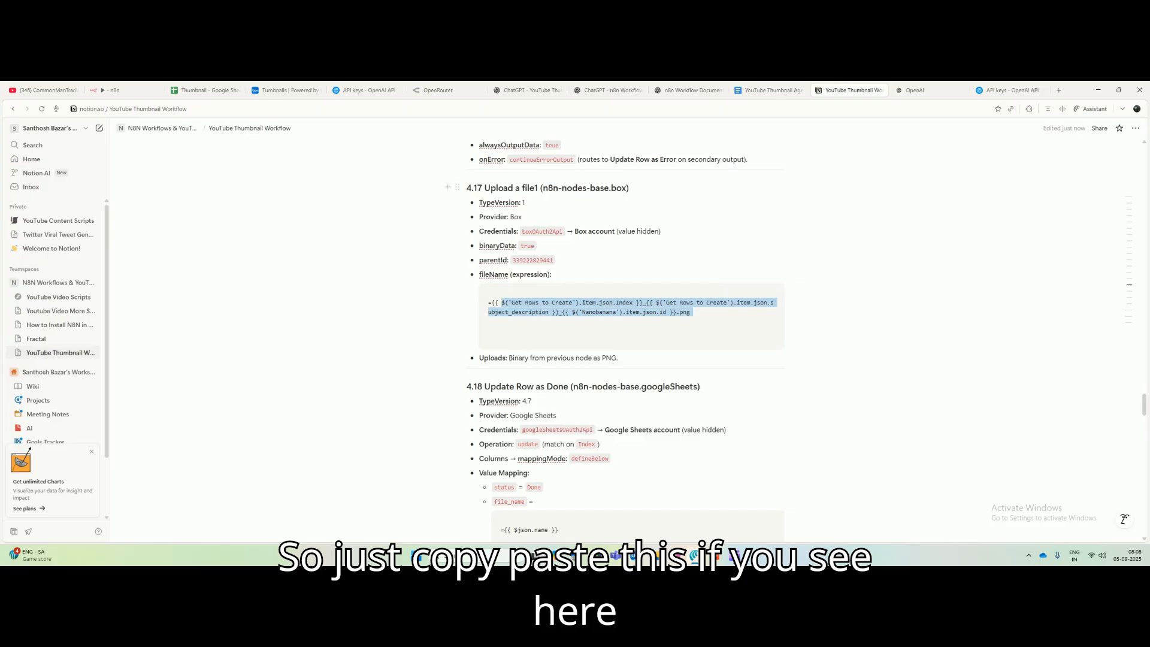
pyautogui.moveTo(484, 188); pyautogui.dragTo(561, 188)
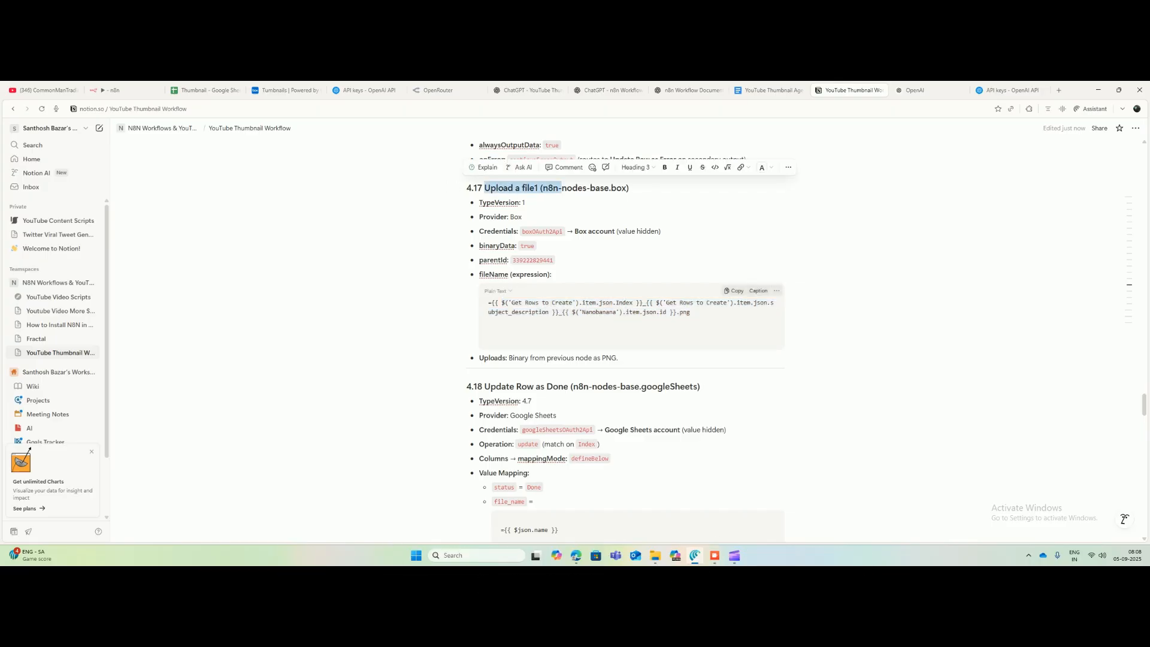
pyautogui.moveTo(689, 312); pyautogui.dragTo(488, 303)
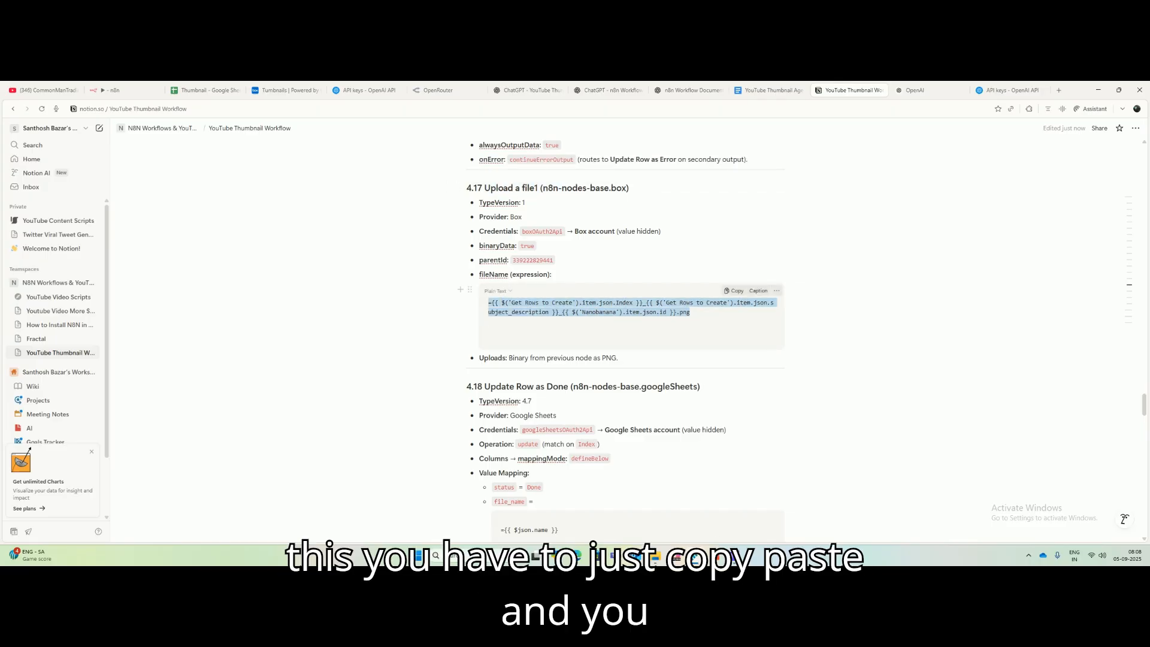
# Step: Return to n8n, compare the File Name expression's Get Rows to Create and Nanobanana references, and close the Upload a file1 node
pyautogui.click(114, 90)
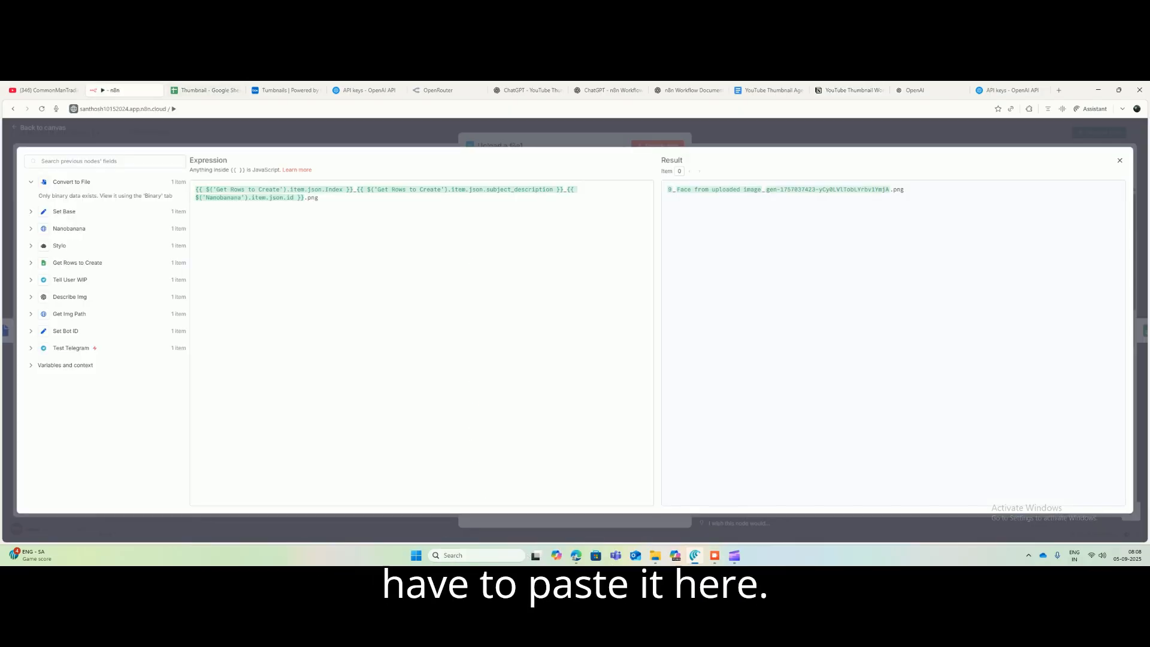
pyautogui.click(408, 264)
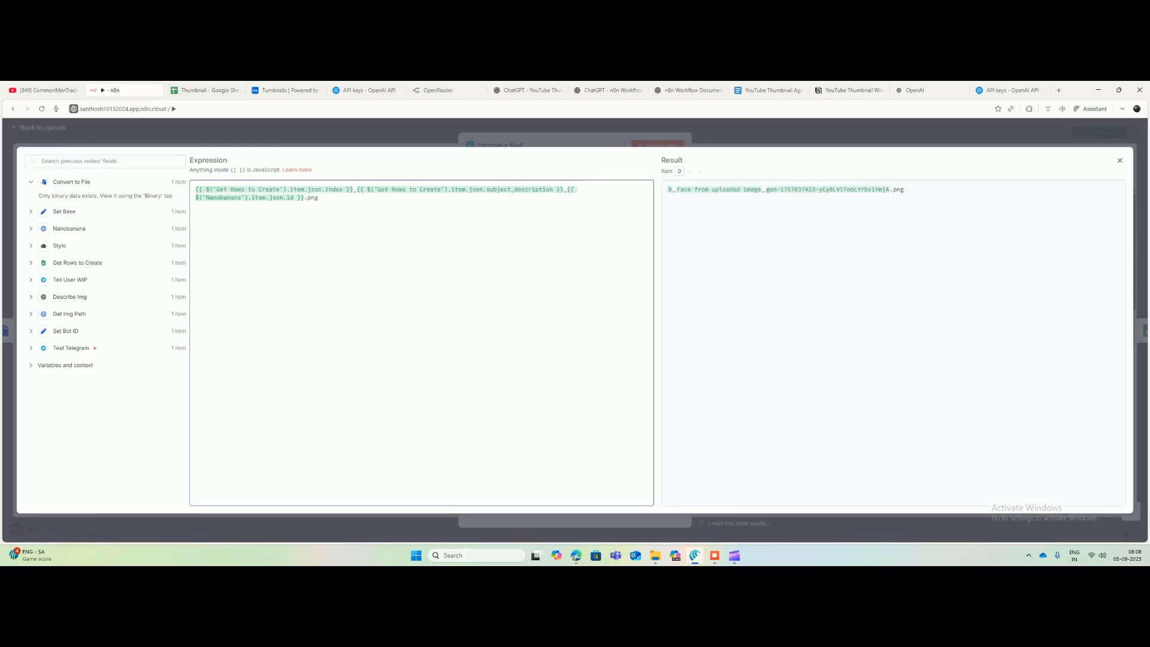
pyautogui.moveTo(233, 190); pyautogui.dragTo(534, 189)
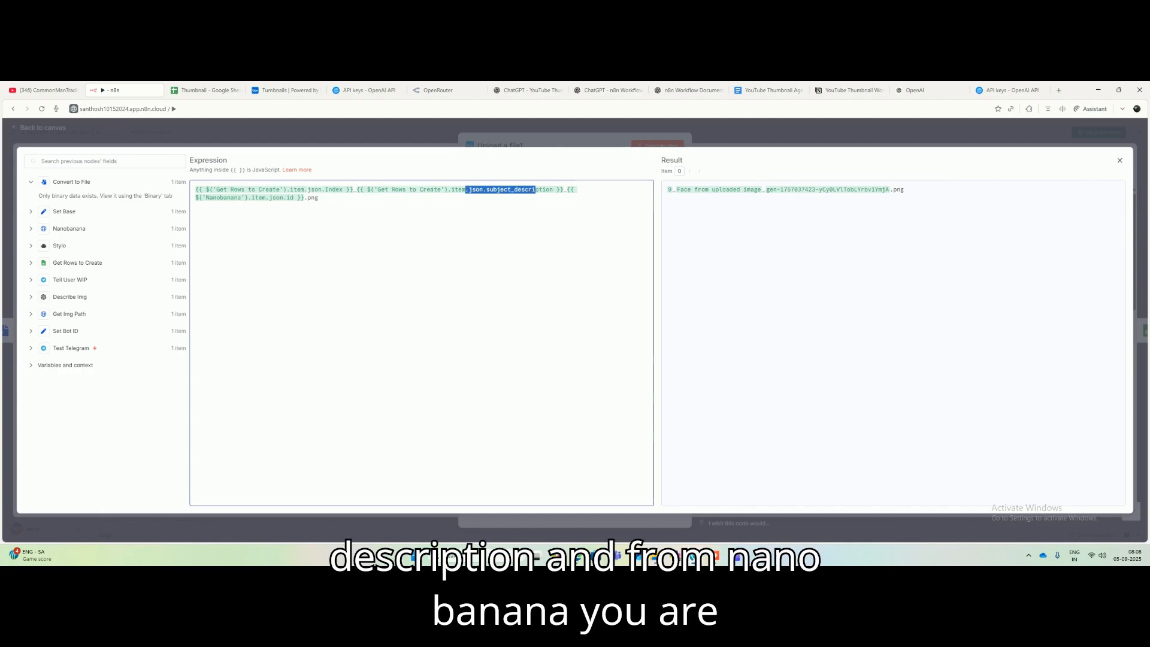
pyautogui.moveTo(244, 197); pyautogui.dragTo(291, 198)
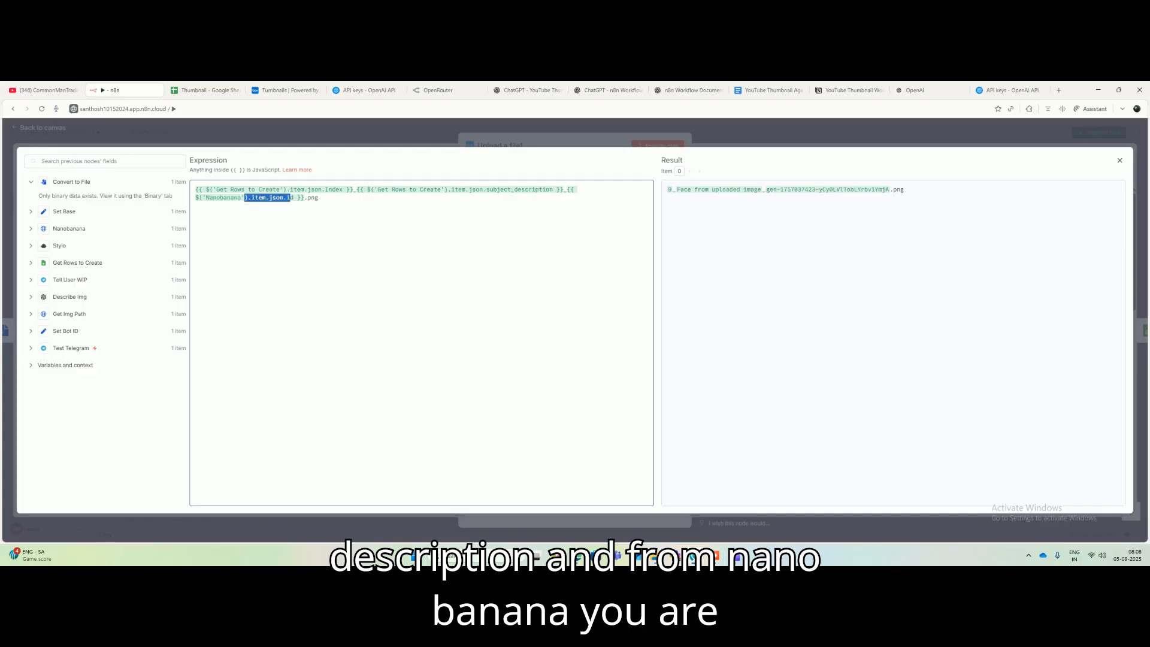
pyautogui.moveTo(320, 198); pyautogui.dragTo(195, 189)
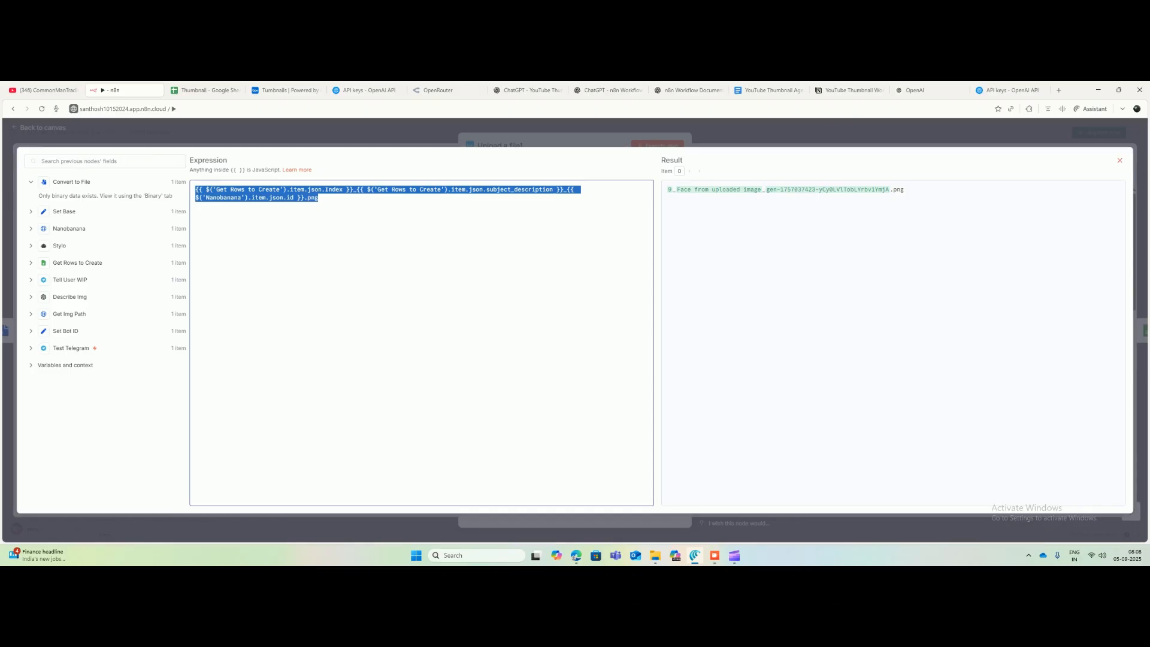
pyautogui.press('Escape')
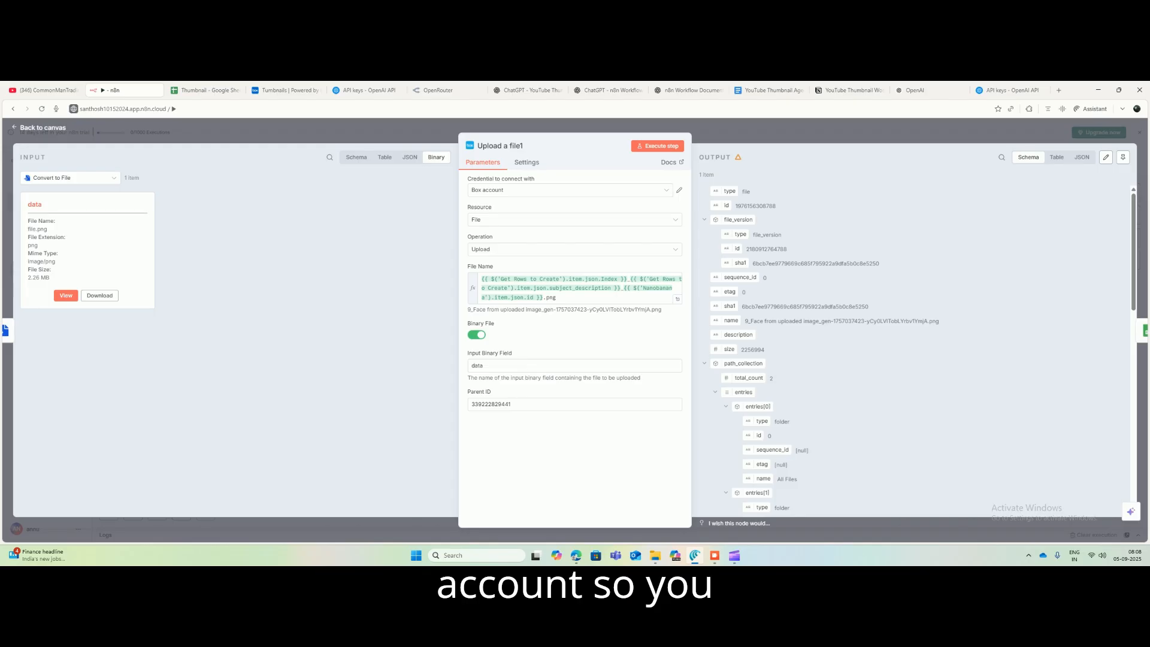
pyautogui.press('Escape')
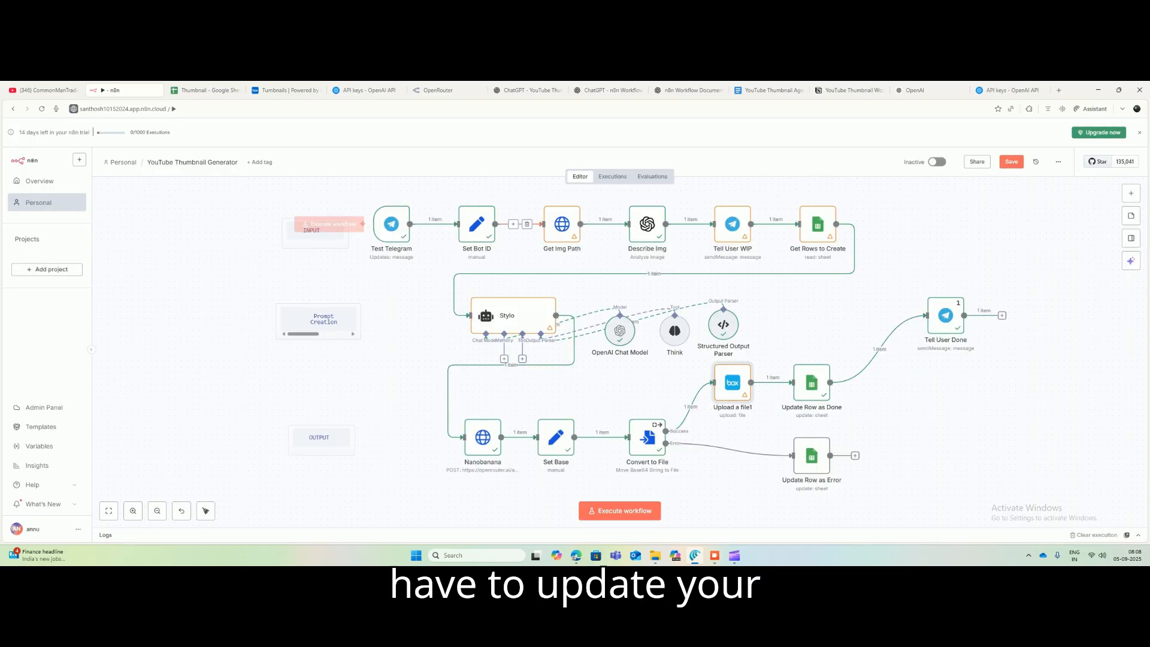
# Step: View the parameters of the Update Row as Done node and return to the canvas
pyautogui.click(811, 383)
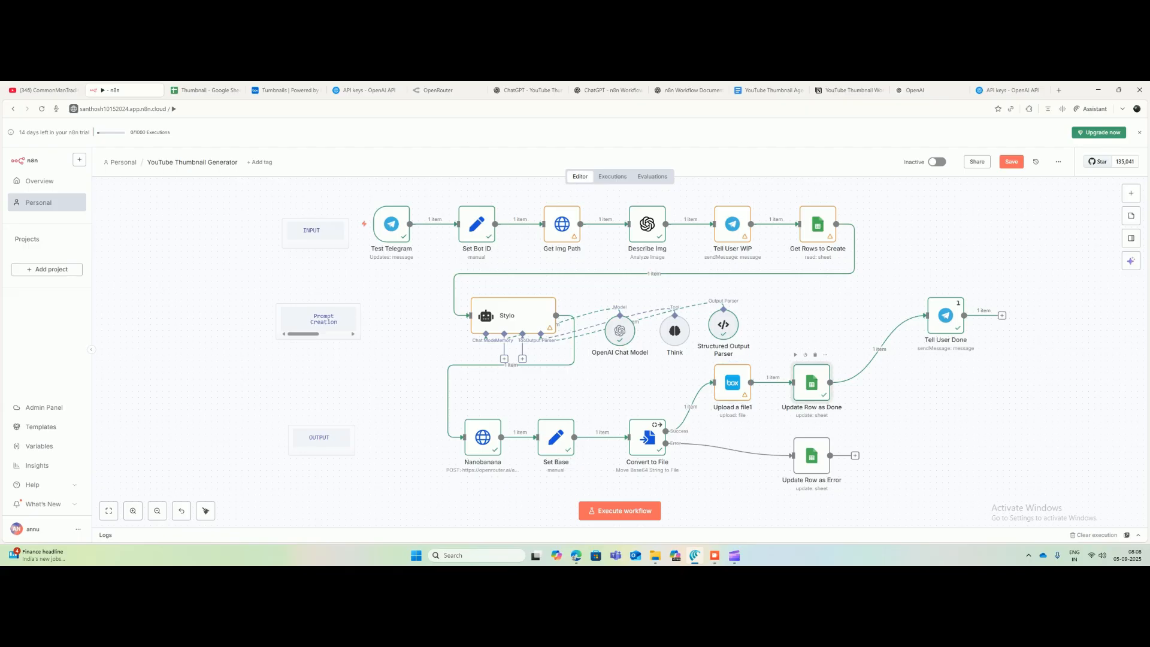
pyautogui.doubleClick(811, 384)
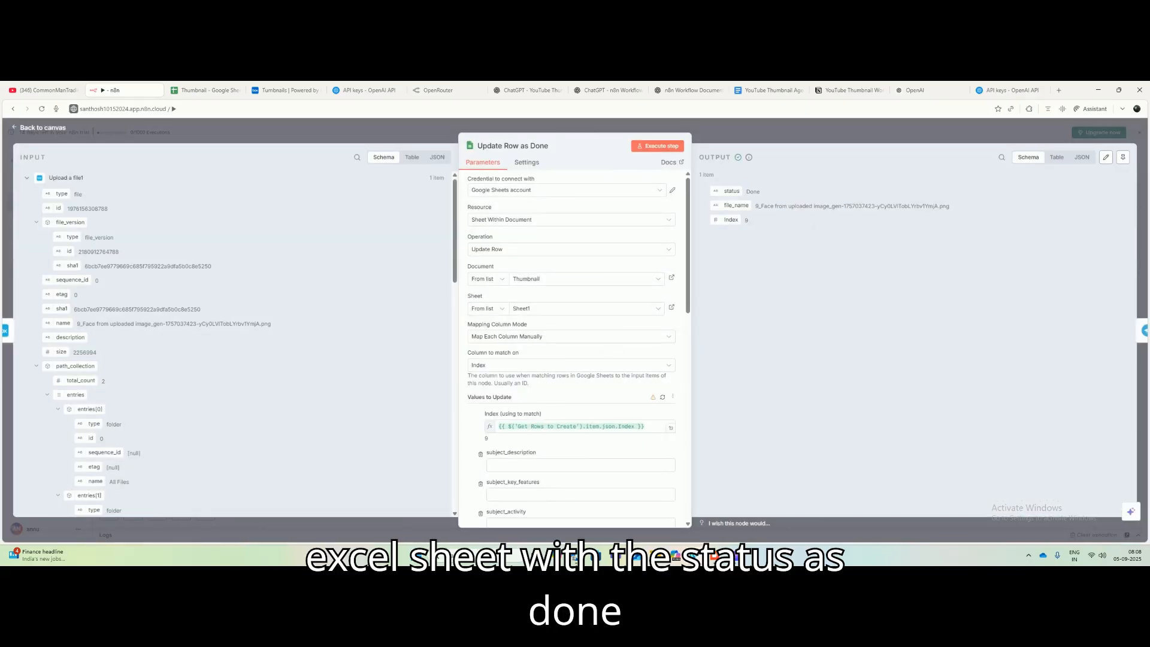
pyautogui.press('Escape')
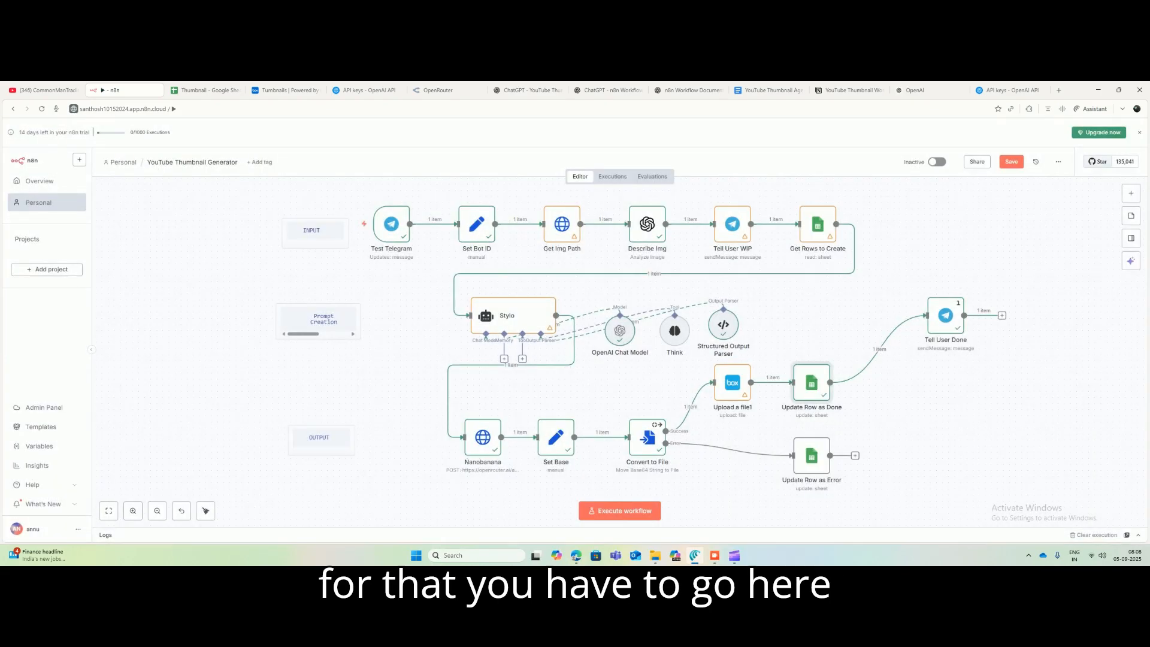
# Step: Add a Google Sheets node with the Update row in sheet action after Update Row as Done, and delete it again
pyautogui.press('Tab')
pyautogui.write('google')
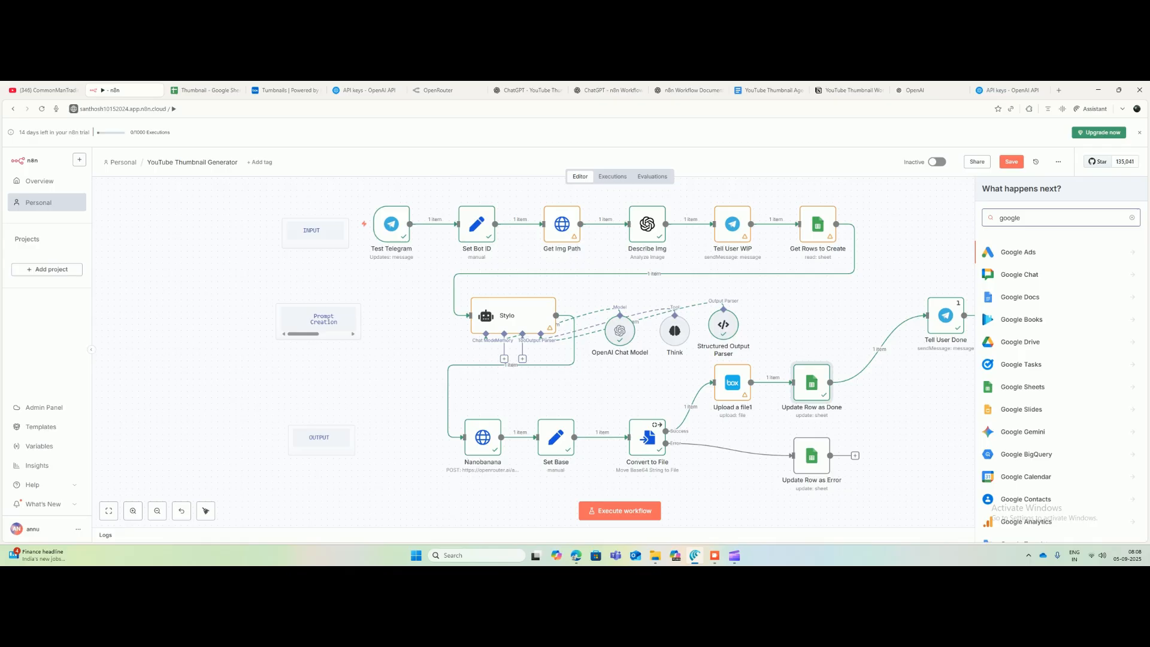
pyautogui.write(' s')
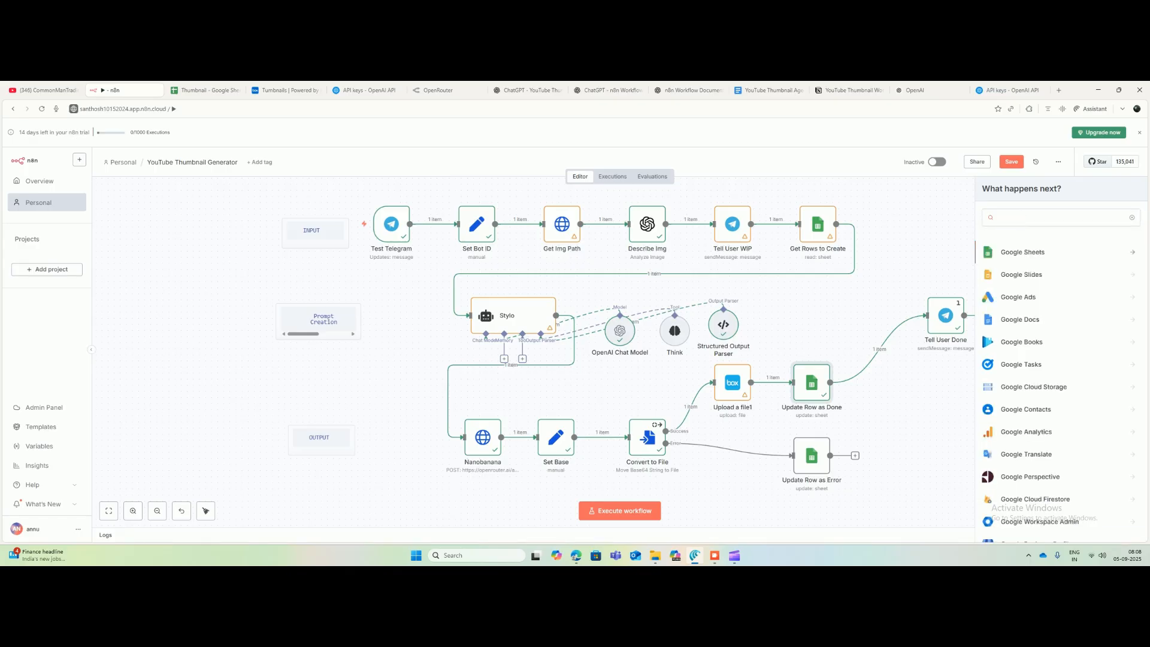
pyautogui.press('Return')
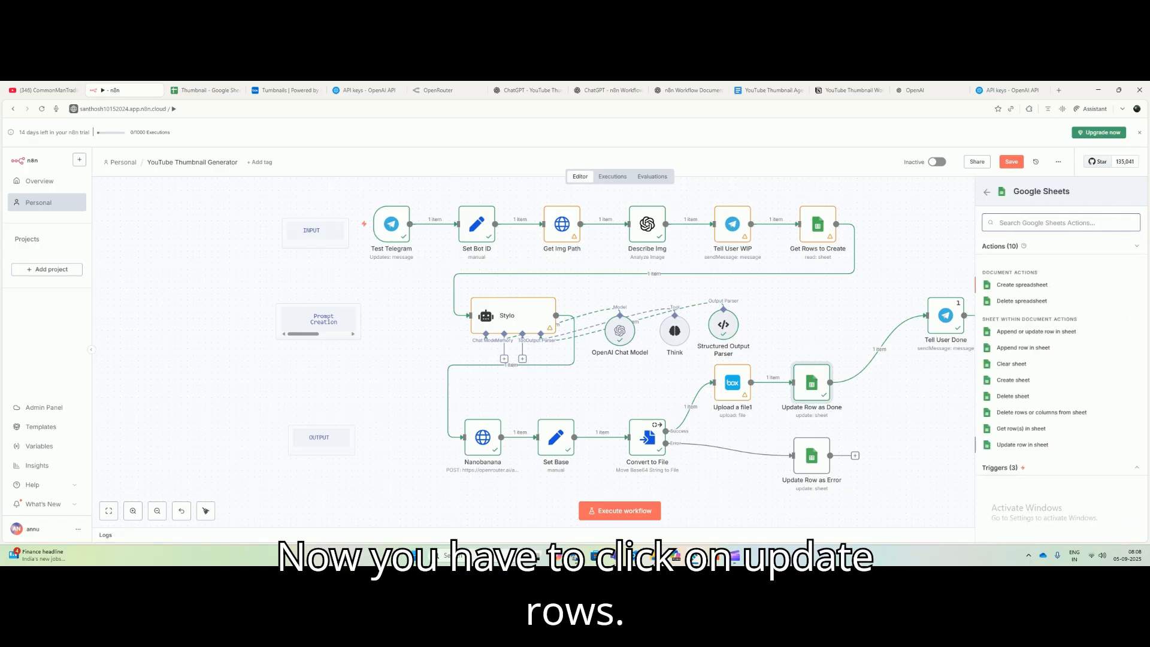
pyautogui.click(1022, 444)
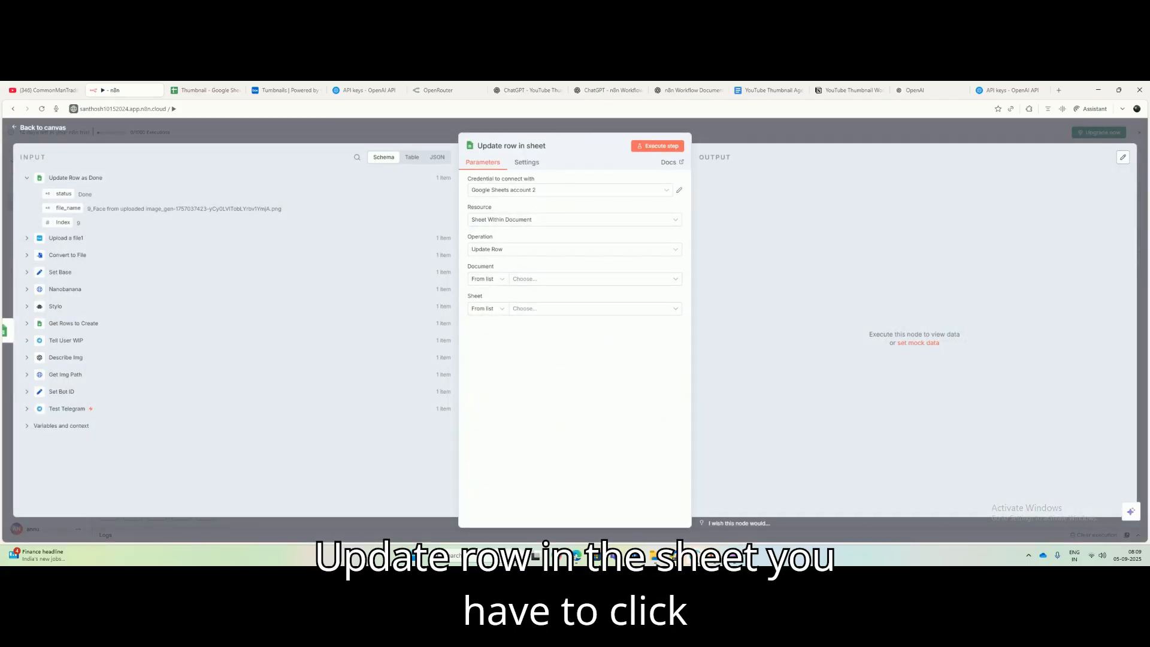
pyautogui.press('Escape')
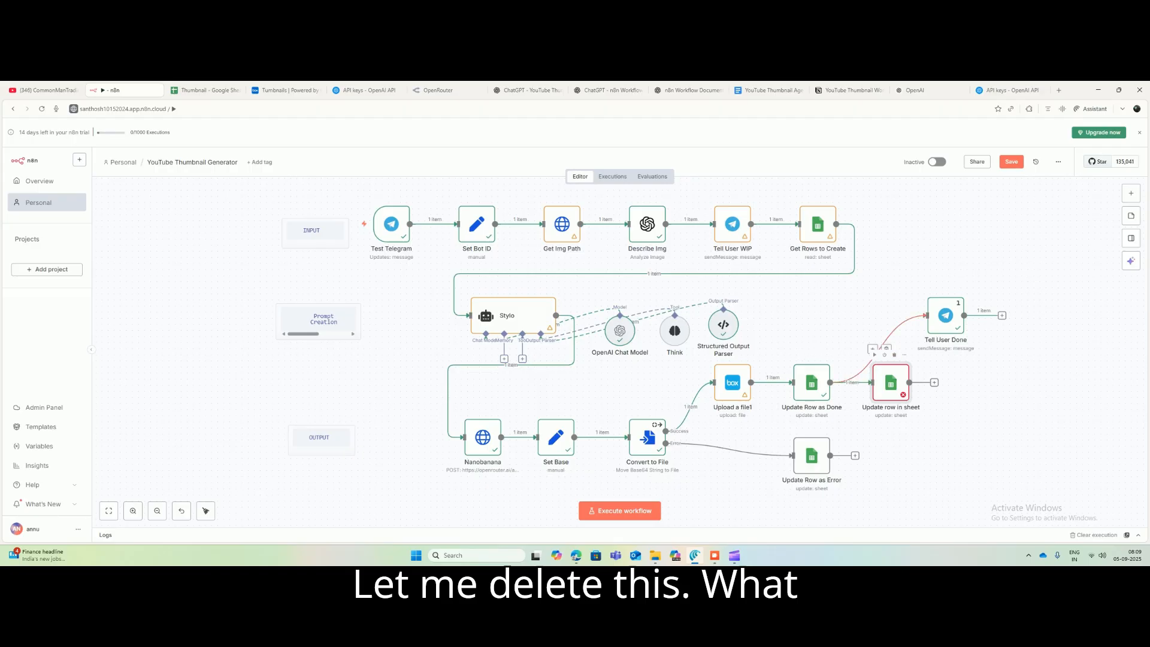
pyautogui.click(894, 354)
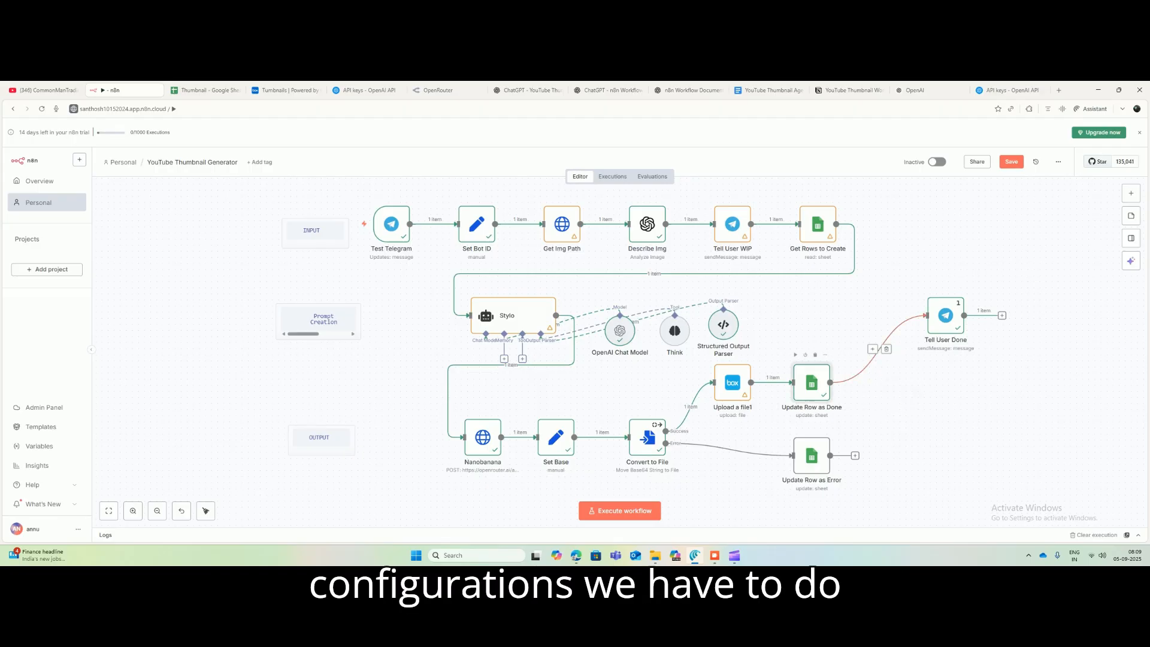
# Step: Configure Update Row as Done with the Google Sheets account credential, the Thumbnail document and Sheet1, checking the sheet in Google Sheets
pyautogui.doubleClick(812, 384)
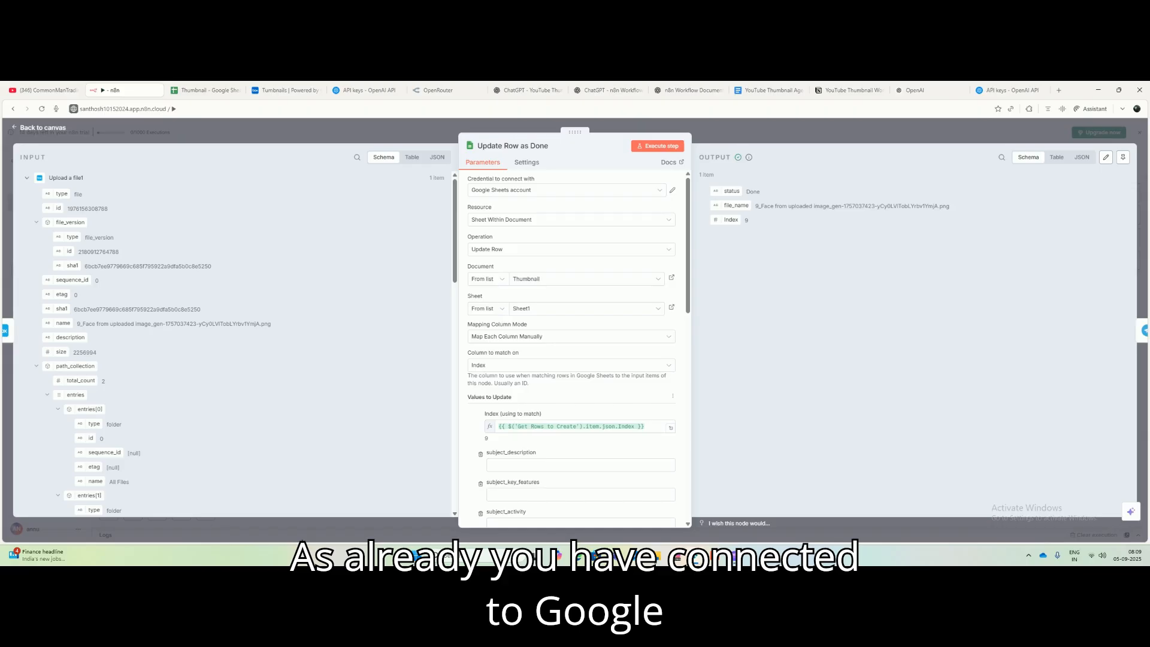
pyautogui.click(568, 190)
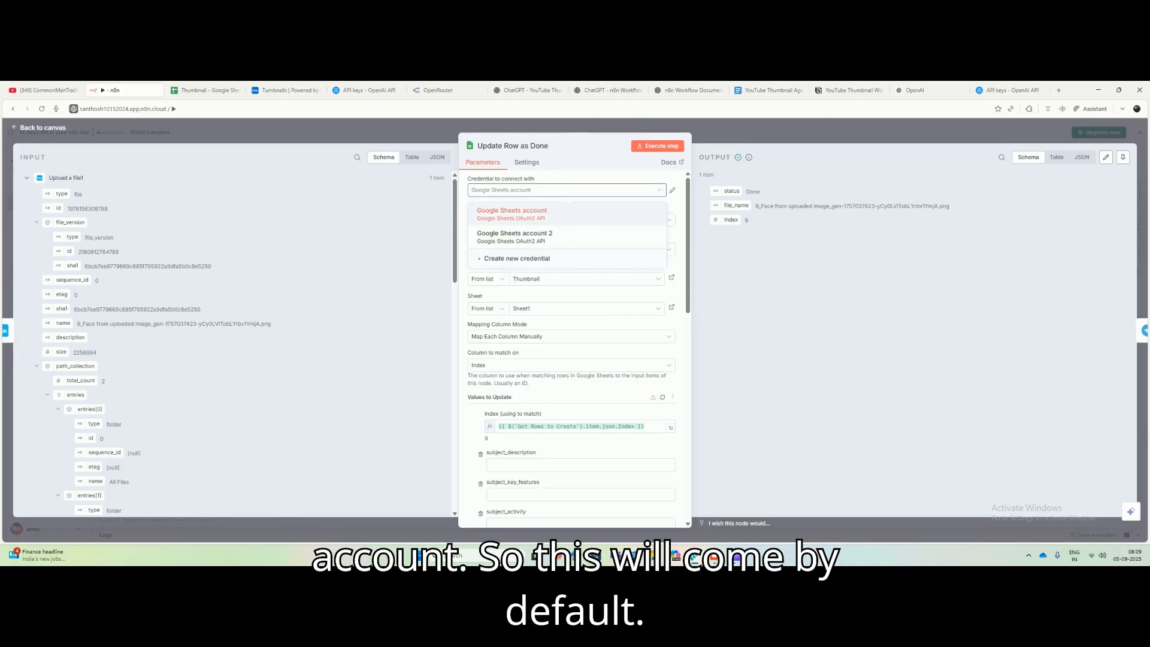
pyautogui.click(567, 213)
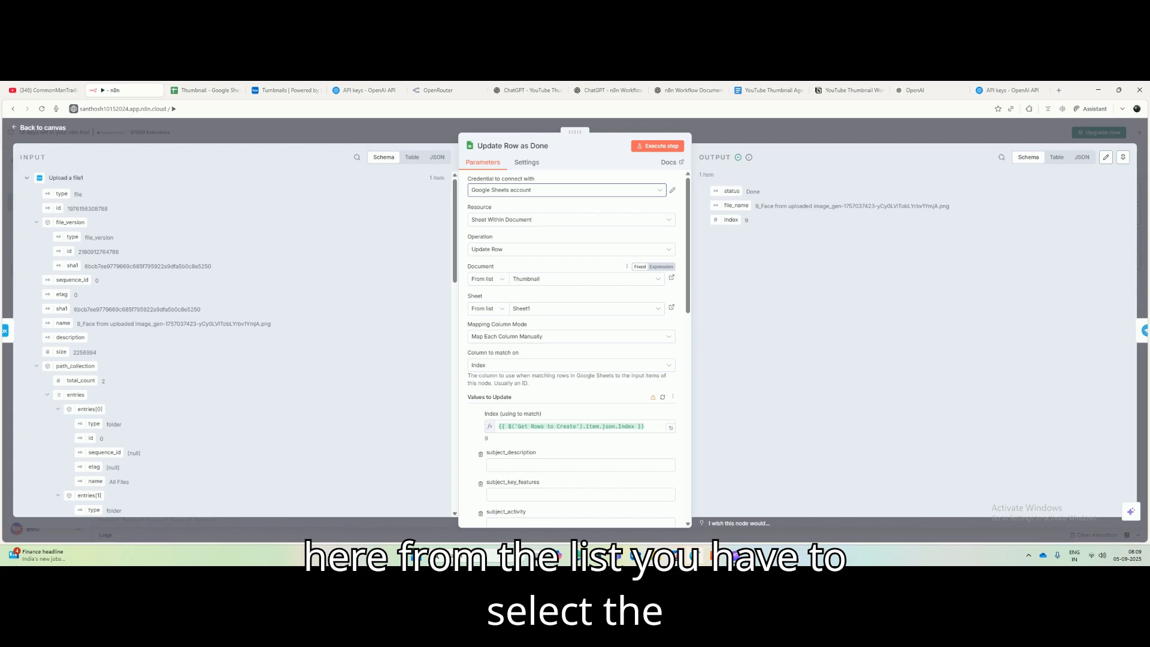
pyautogui.click(586, 279)
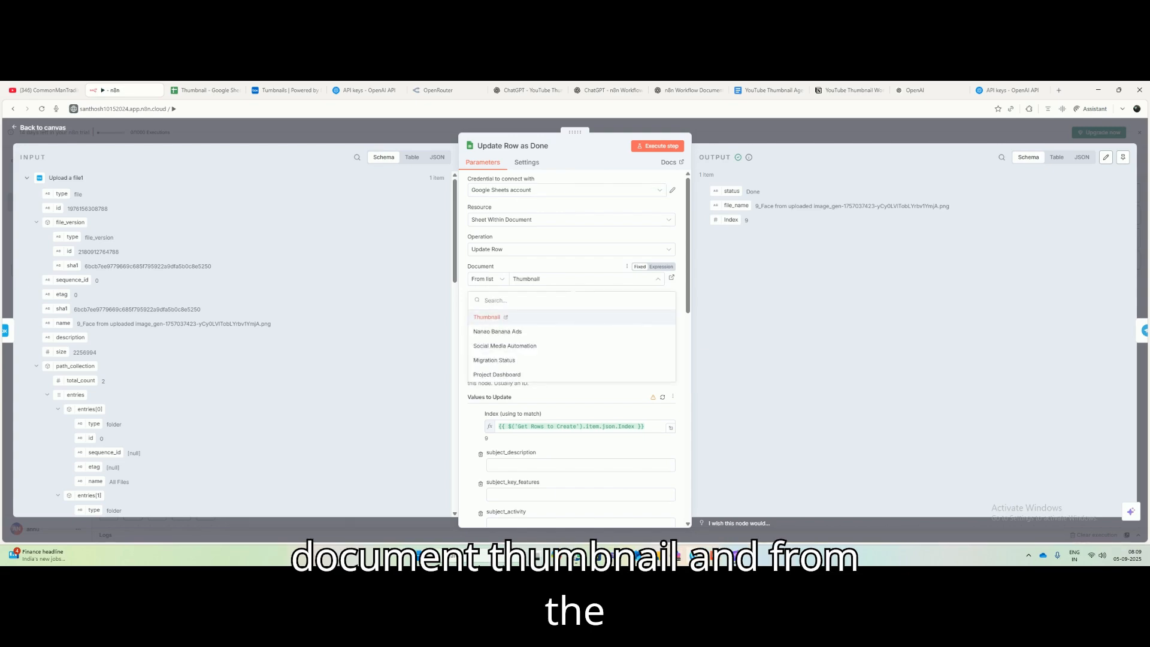
pyautogui.click(539, 317)
pyautogui.click(586, 308)
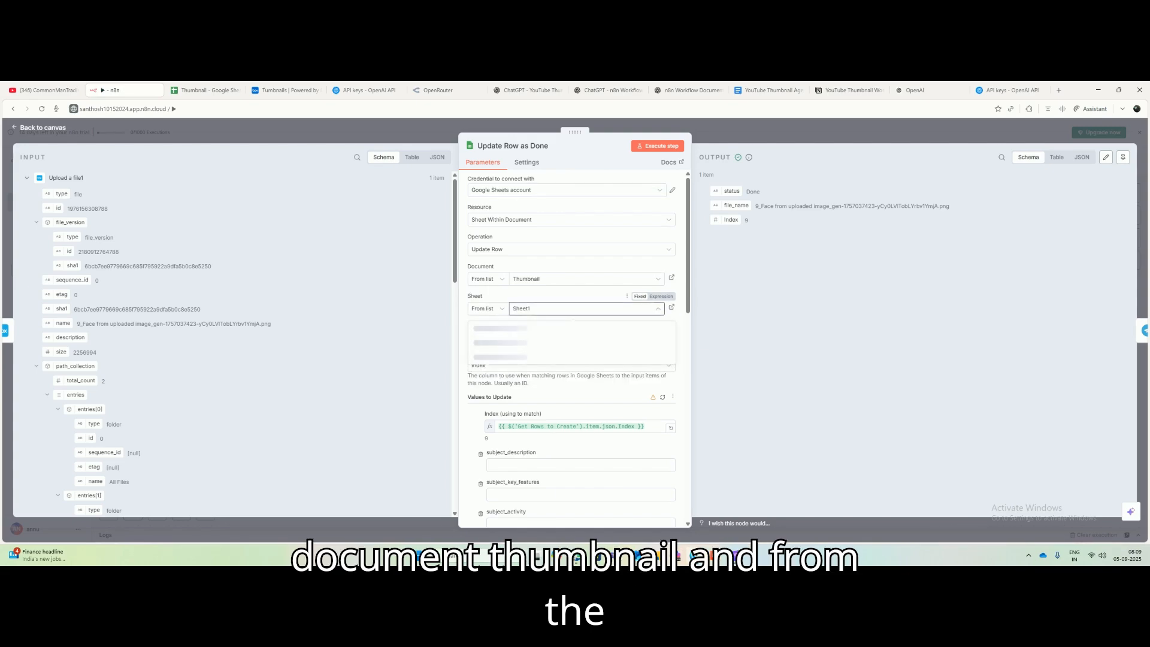
pyautogui.click(539, 328)
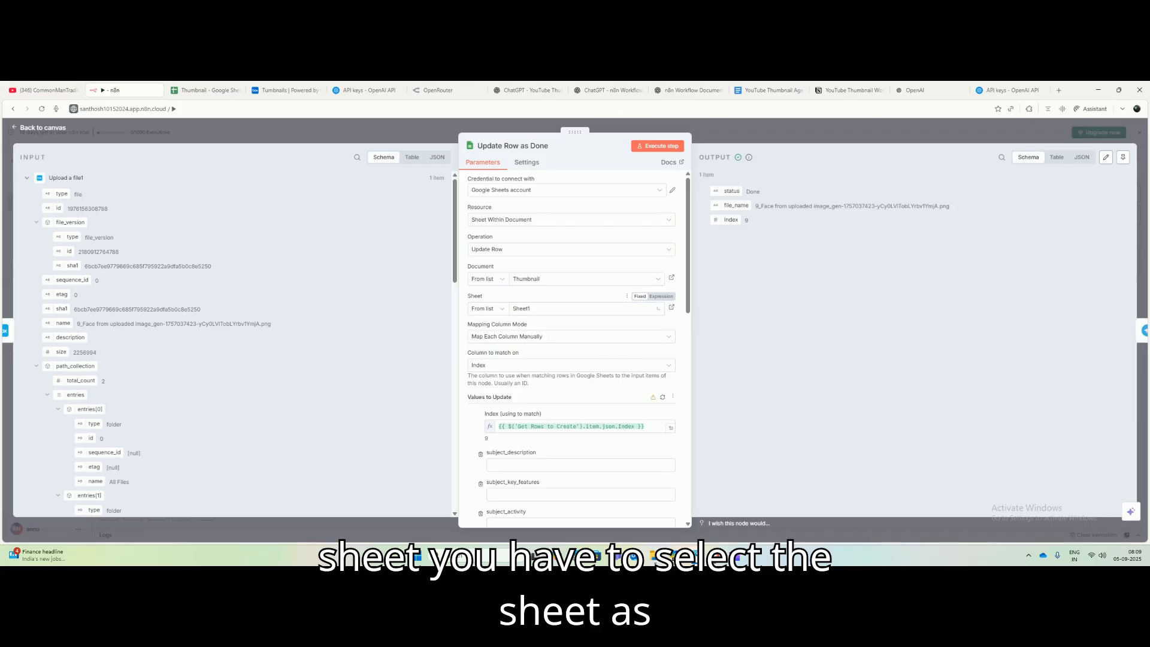
pyautogui.click(203, 89)
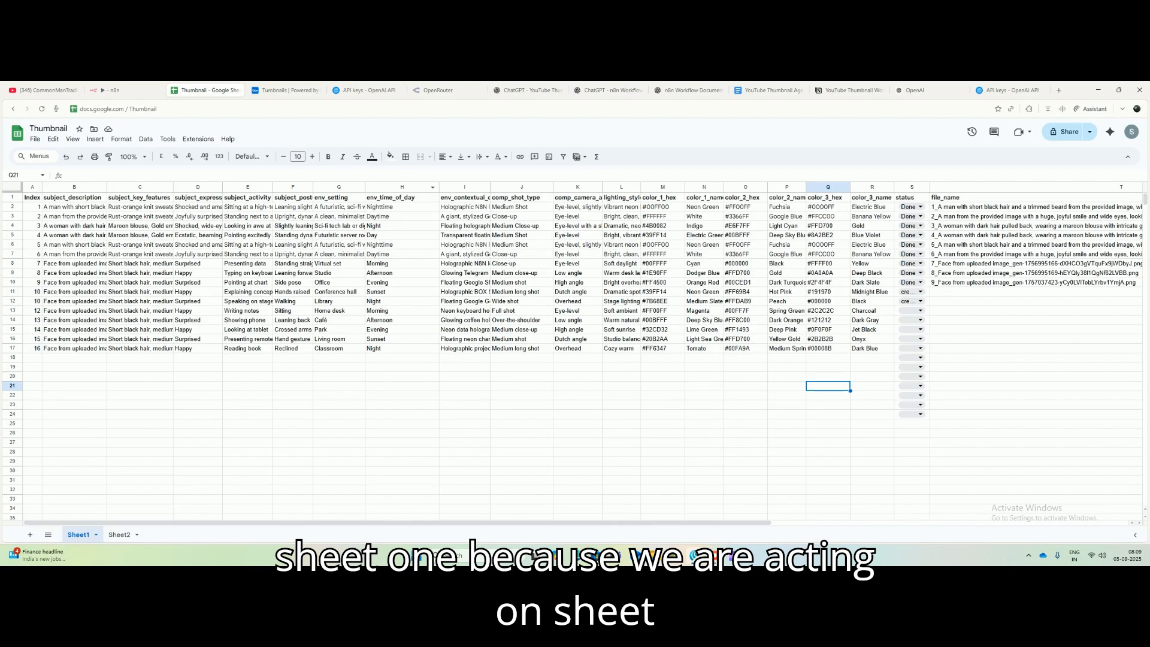
pyautogui.click(123, 89)
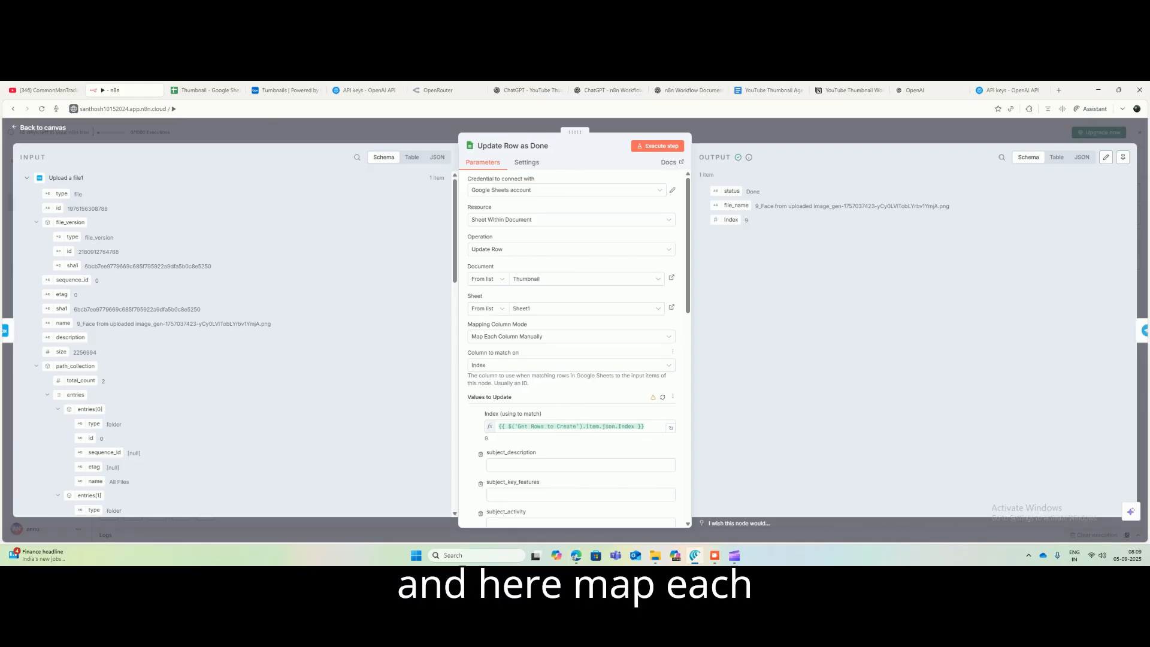
# Step: Set Update Row as Done to Map Each Column Manually and match on Index, checking the Index column in the Thumbnail sheet
pyautogui.click(571, 336)
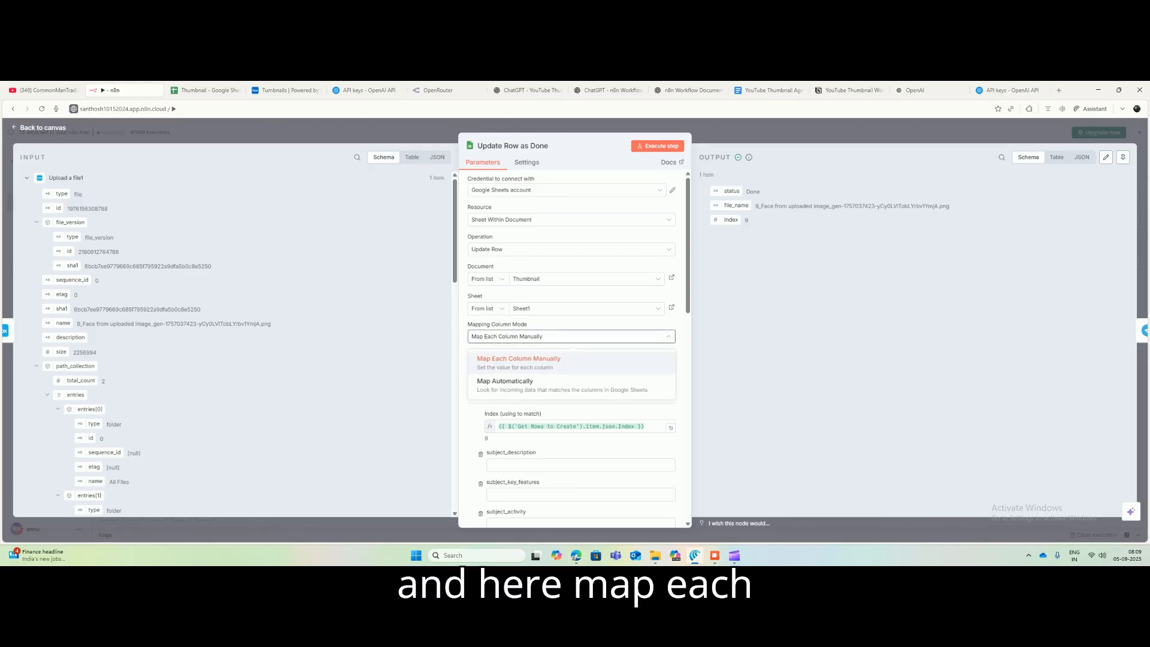
pyautogui.click(539, 363)
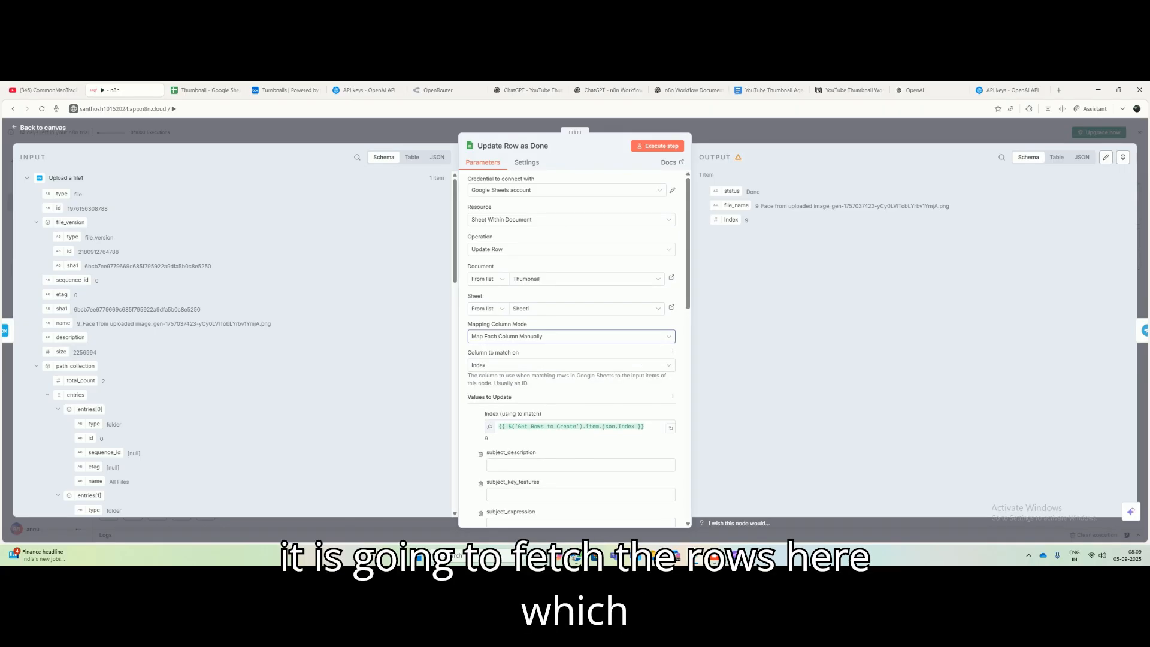
pyautogui.click(571, 365)
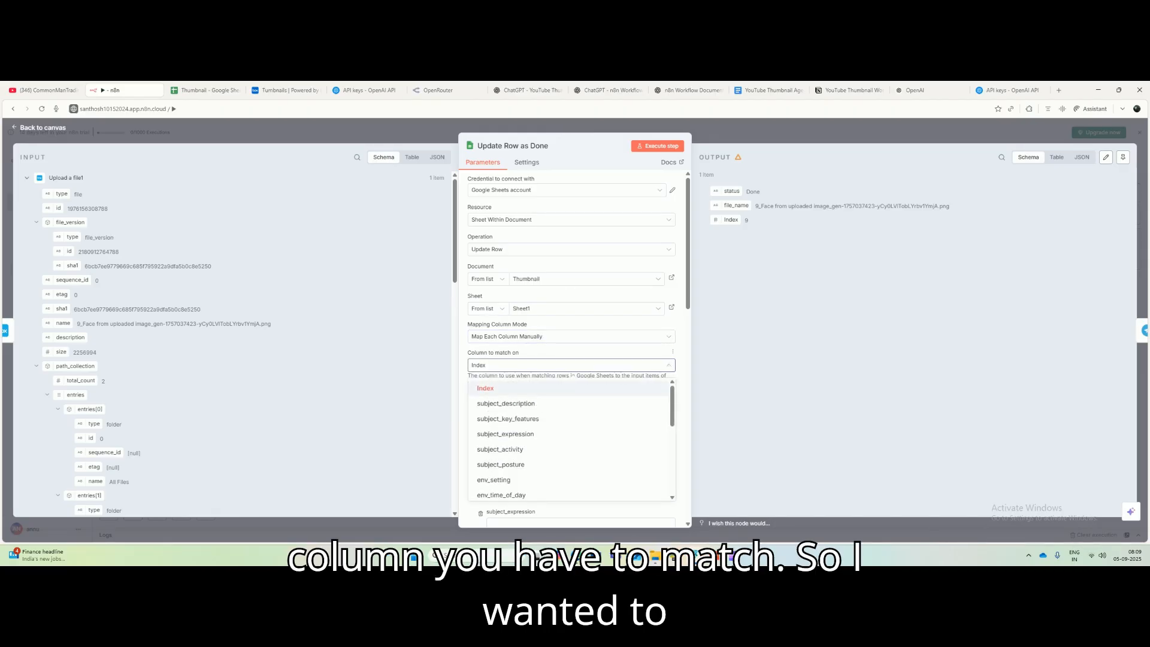
pyautogui.click(486, 388)
pyautogui.click(206, 90)
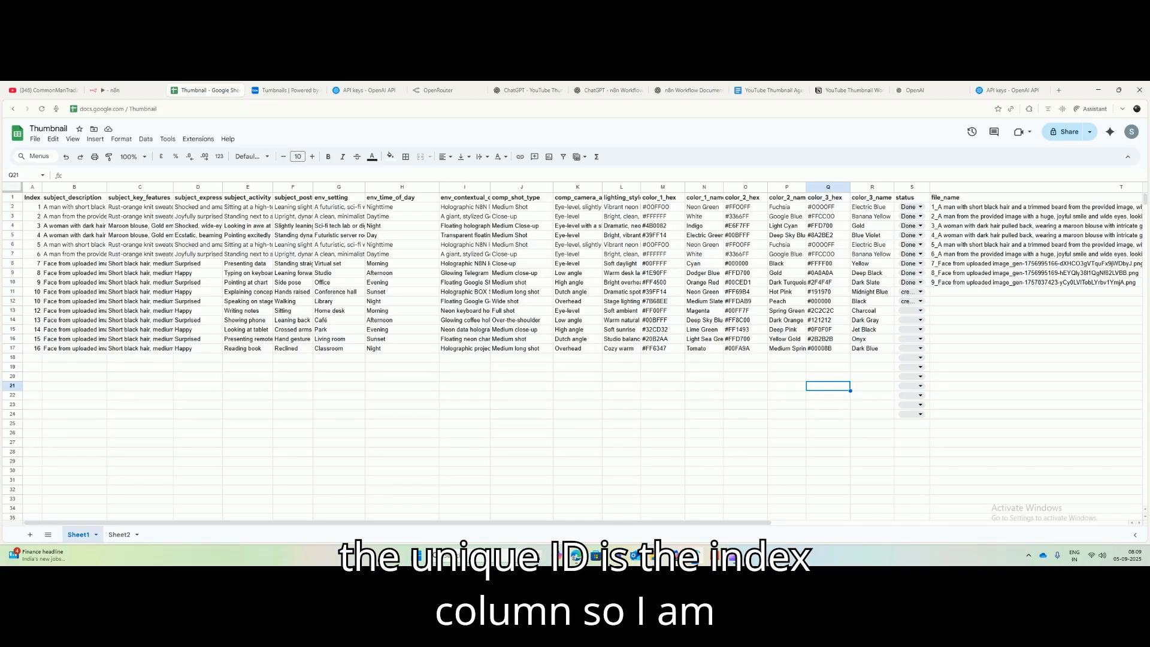
pyautogui.click(113, 90)
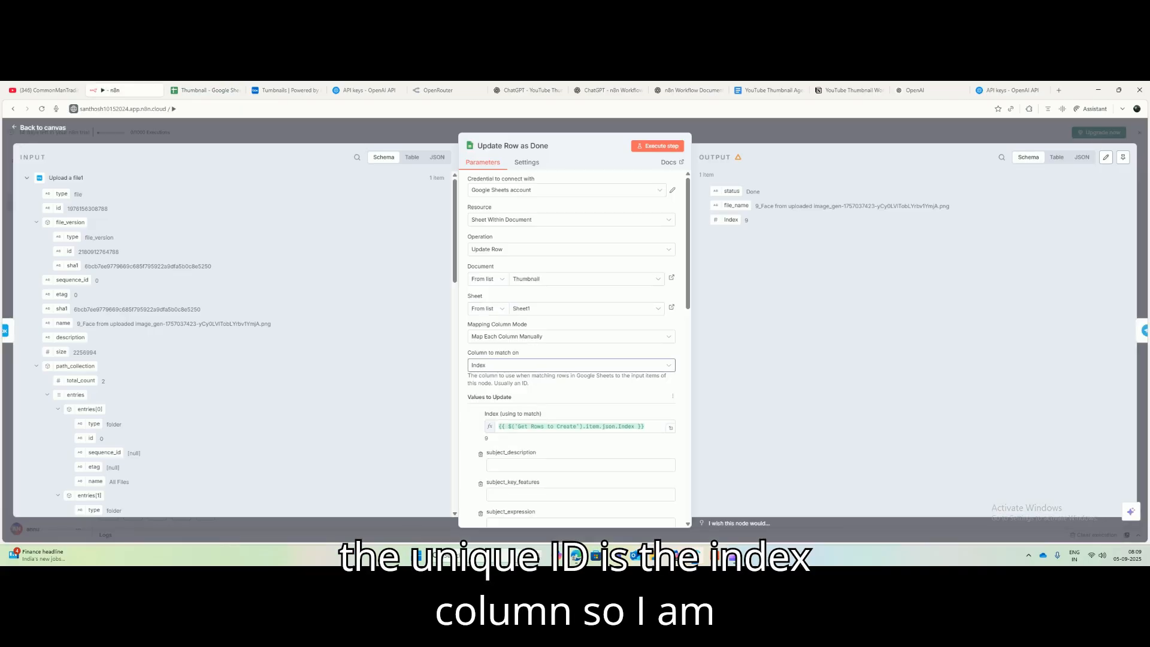
# Step: Compare the node's Index expression {{ $('Get Rows to Create').item.json.Index }} with section 4.18 of the Notion workflow document and return to n8n
pyautogui.scroll(-2, 572, 359)
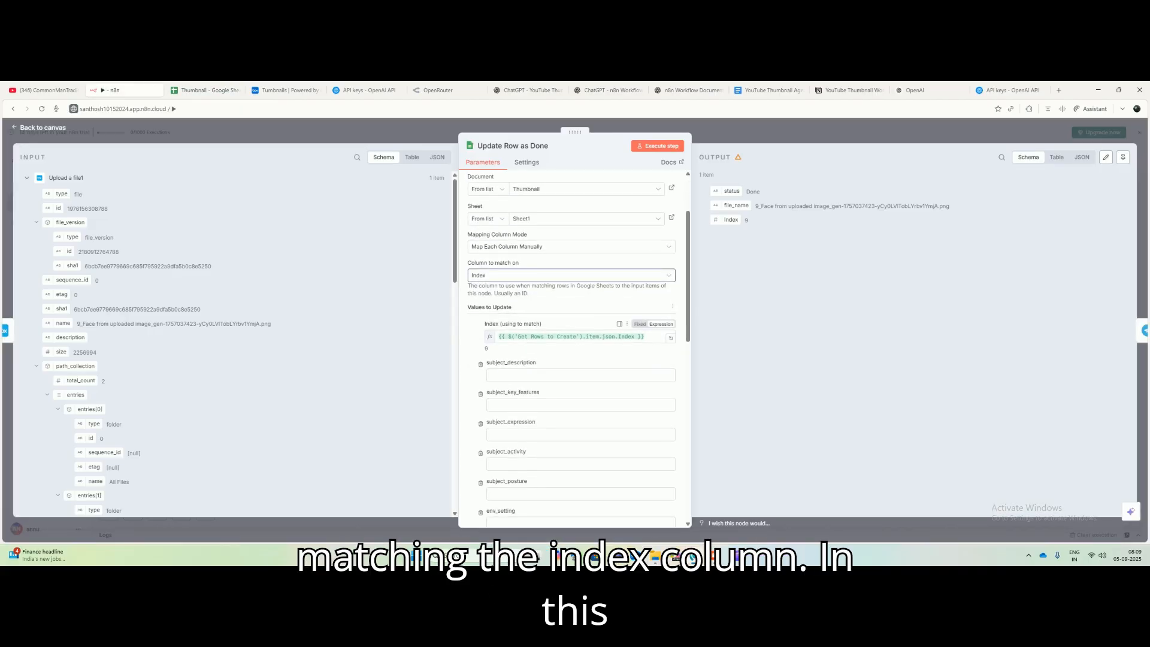
pyautogui.moveTo(499, 335); pyautogui.dragTo(645, 336)
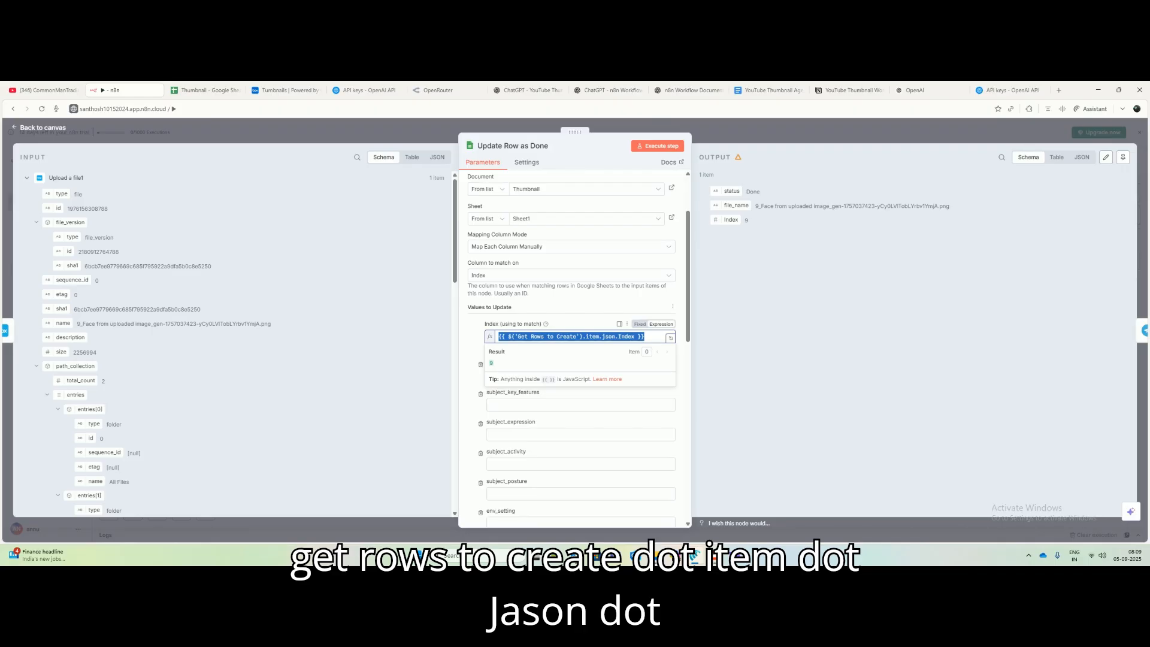
pyautogui.click(848, 90)
pyautogui.scroll(-5, 635, 342)
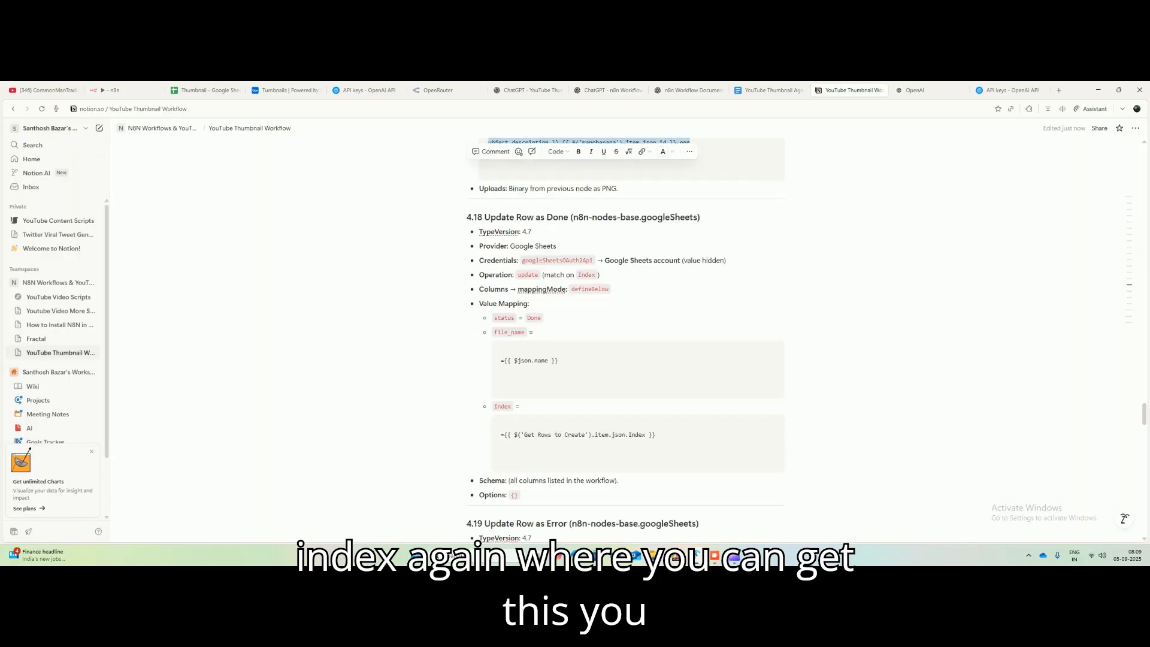
pyautogui.moveTo(655, 335); pyautogui.dragTo(501, 335)
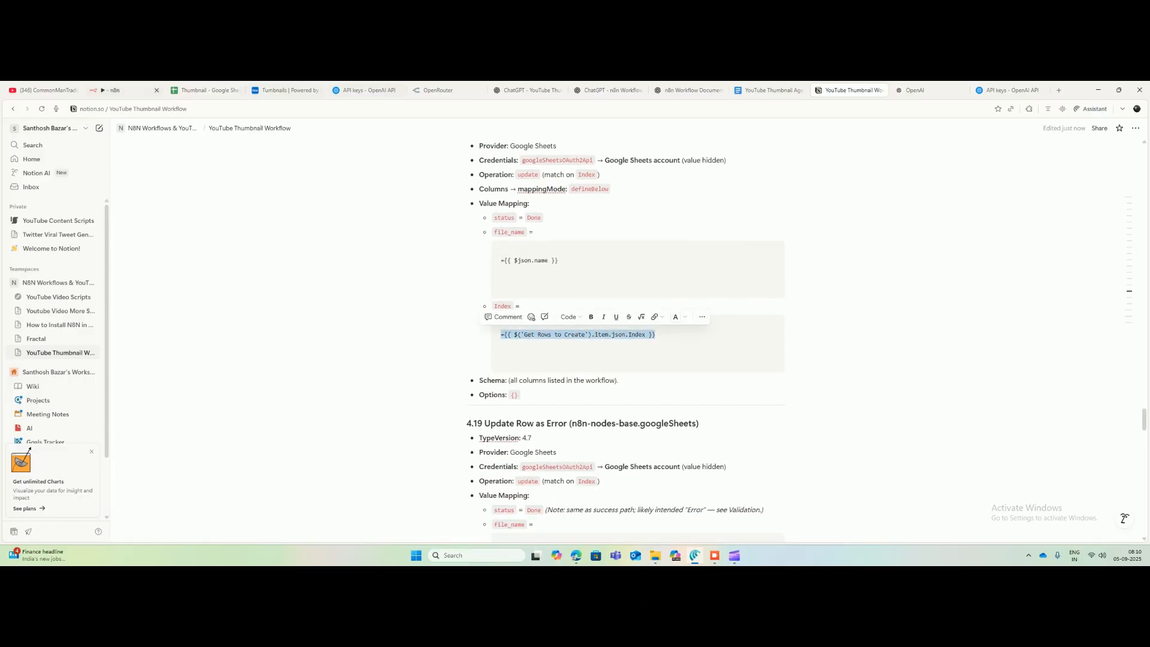
pyautogui.click(206, 90)
pyautogui.click(124, 90)
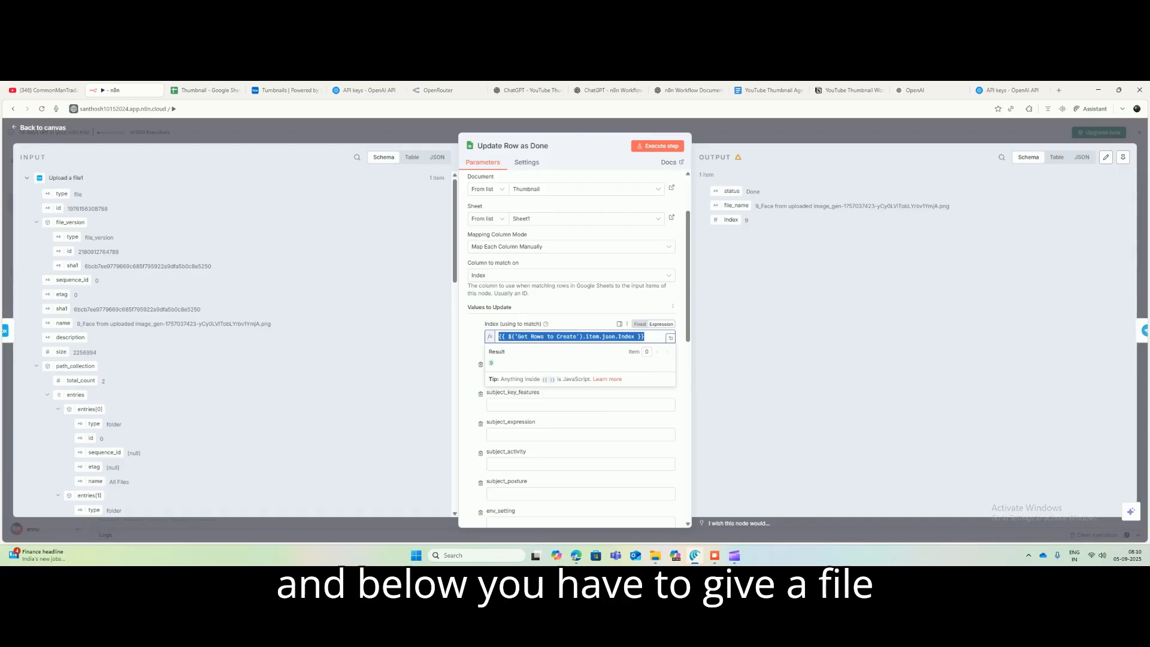
# Step: Compare the node's file_name expression {{ $json.name }} with the value mapping in the Notion document and return to n8n
pyautogui.scroll(-1, 580, 371)
pyautogui.click(580, 291)
pyautogui.scroll(-10, 579, 347)
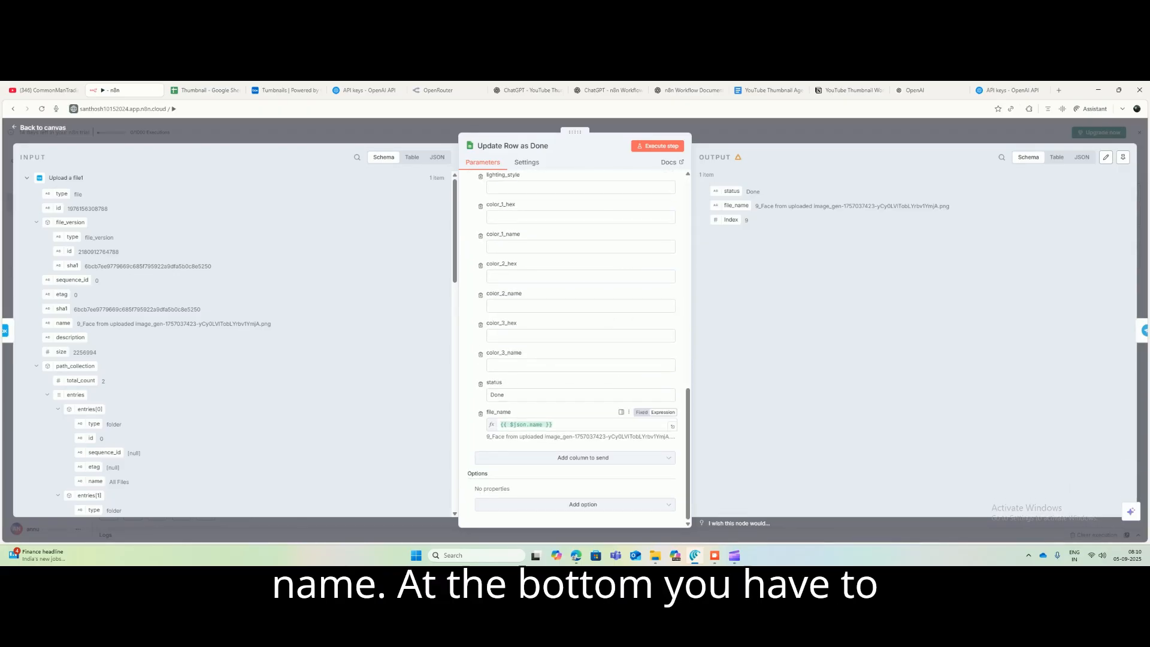
pyautogui.click(848, 90)
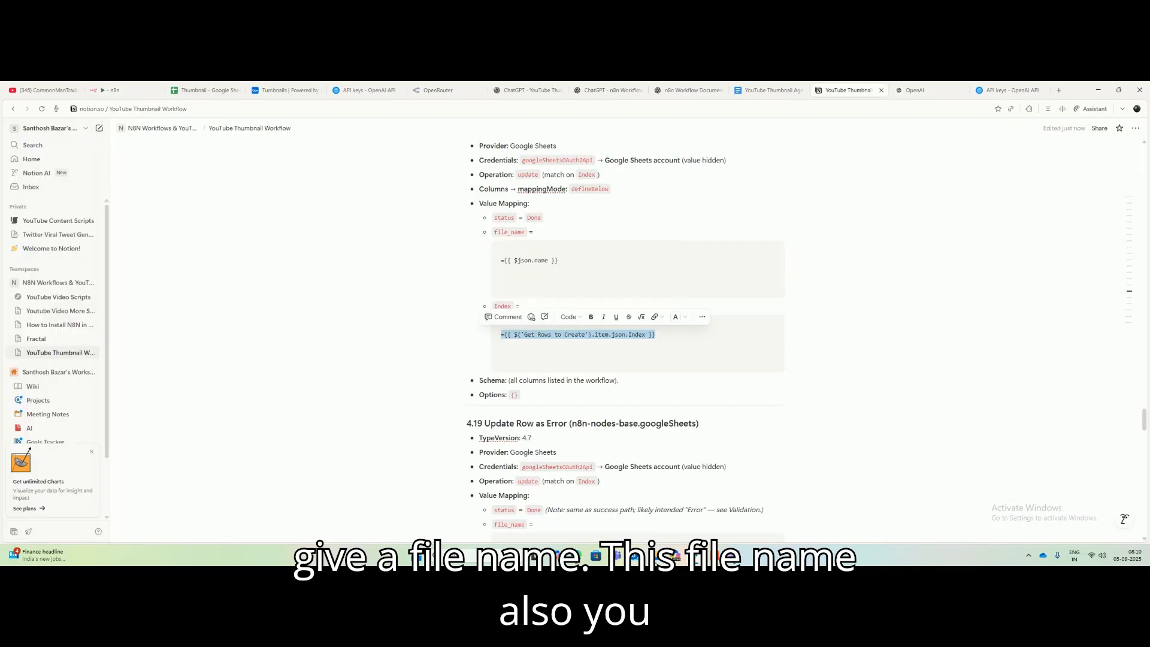
pyautogui.moveTo(563, 262); pyautogui.dragTo(496, 259)
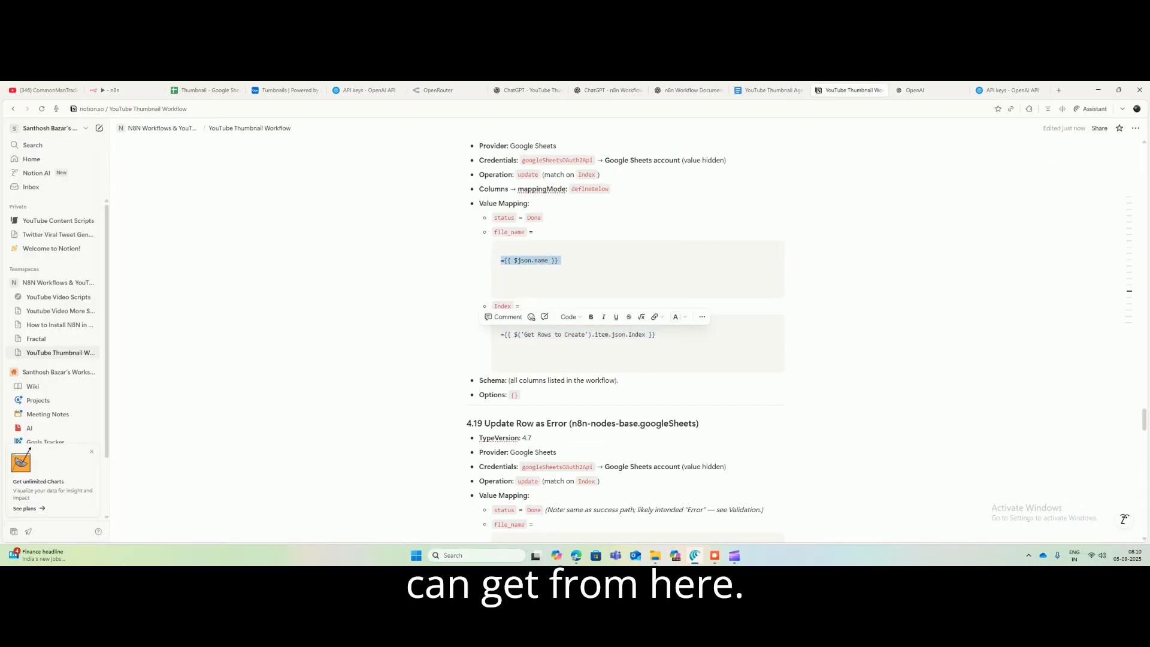
pyautogui.click(129, 89)
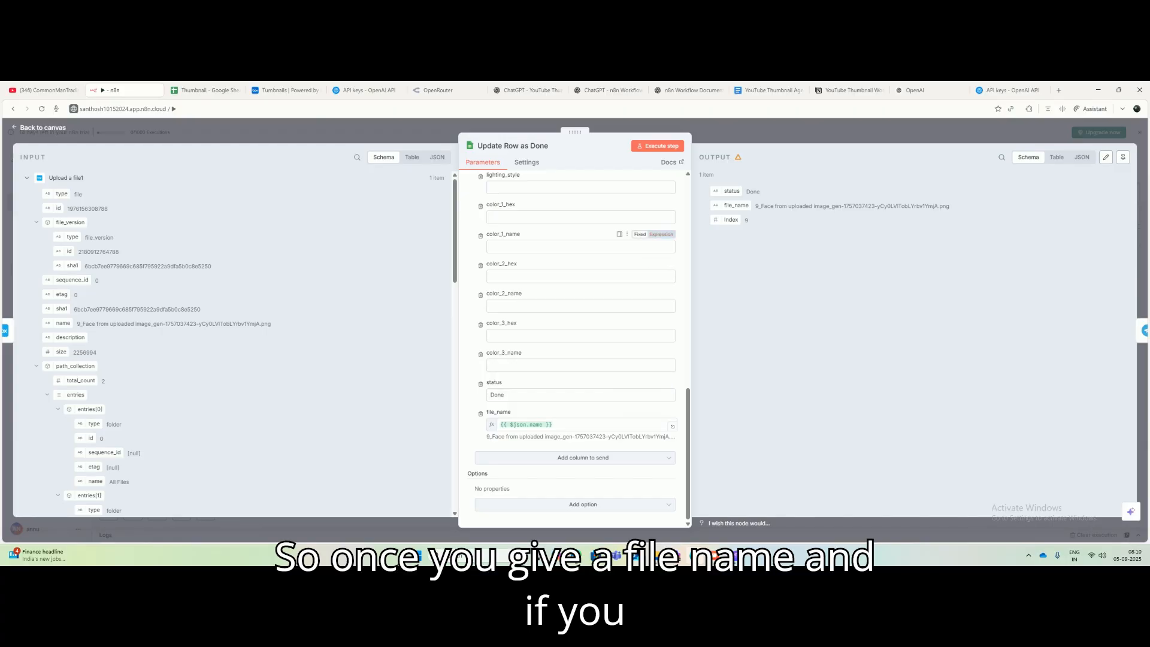
# Step: Check the node's status value Done against the status options of row 12 in the Thumbnail sheet and return to n8n
pyautogui.scroll(2, 581, 245)
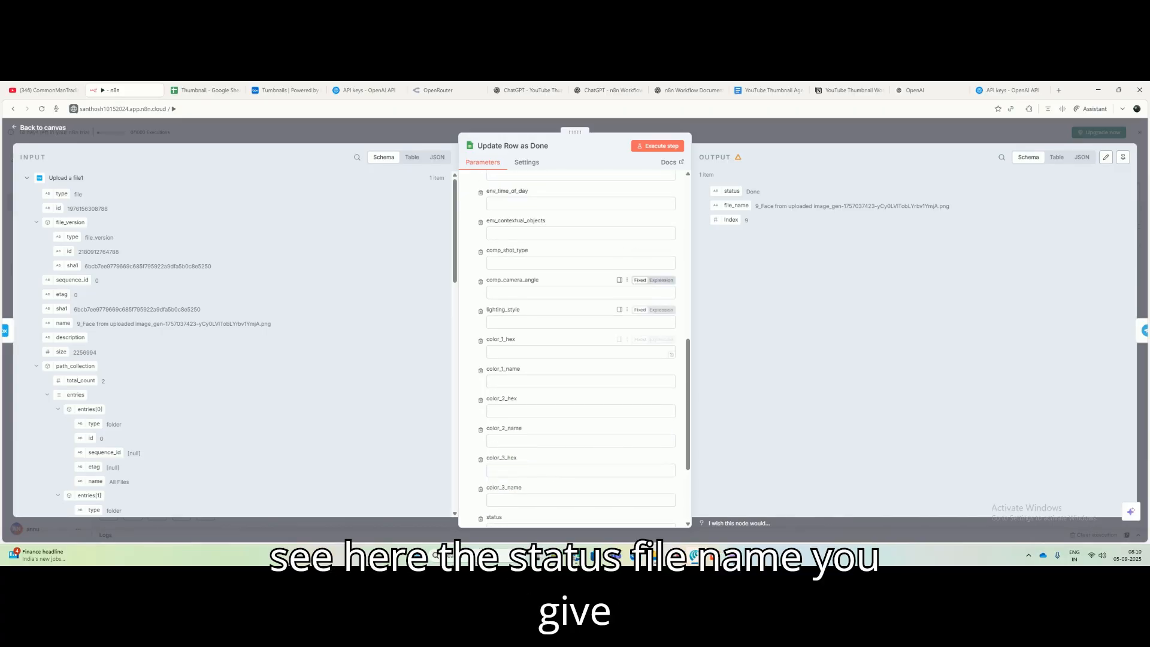
pyautogui.scroll(-2, 581, 275)
pyautogui.moveTo(508, 395); pyautogui.dragTo(489, 395)
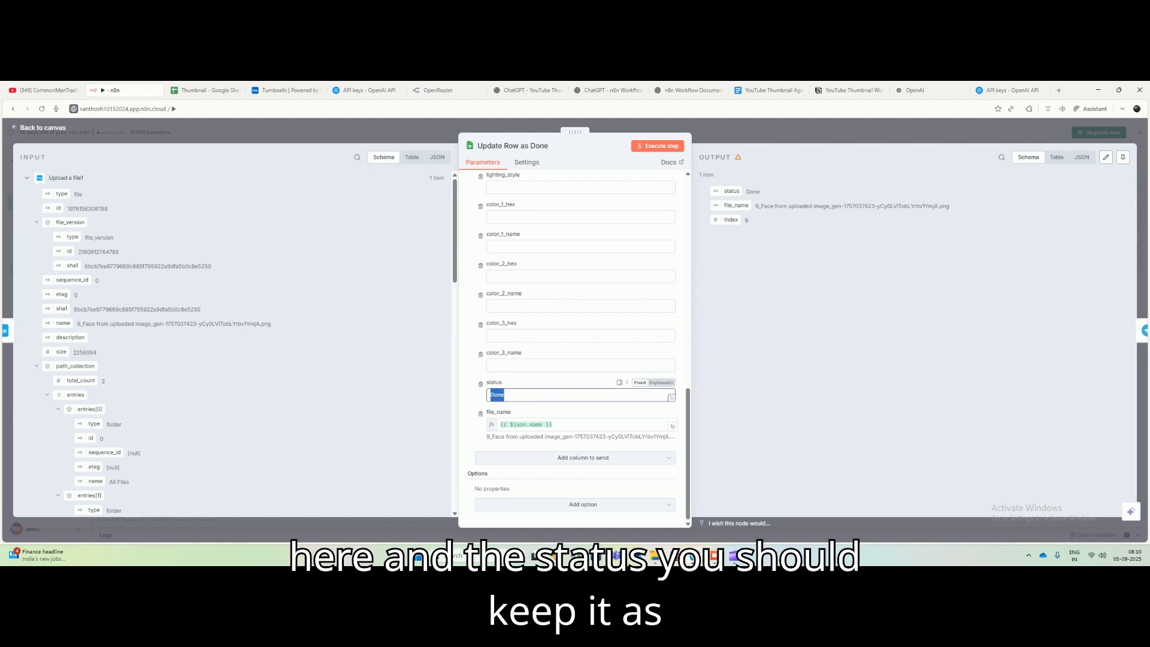
pyautogui.click(495, 396)
pyautogui.click(207, 90)
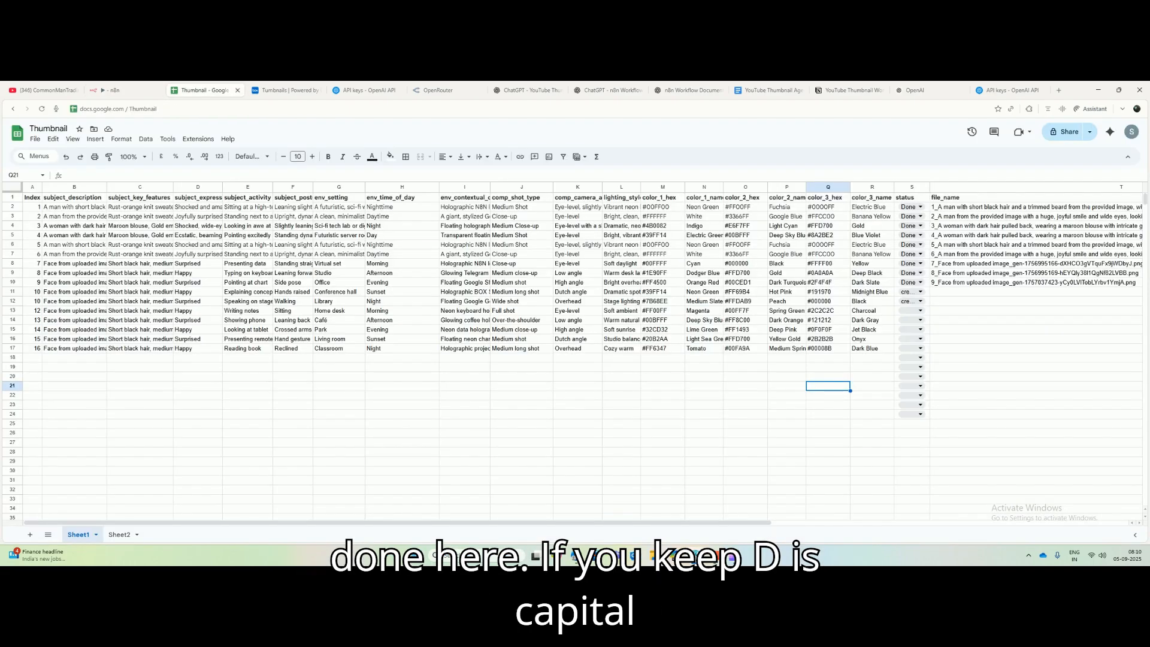
pyautogui.click(920, 301)
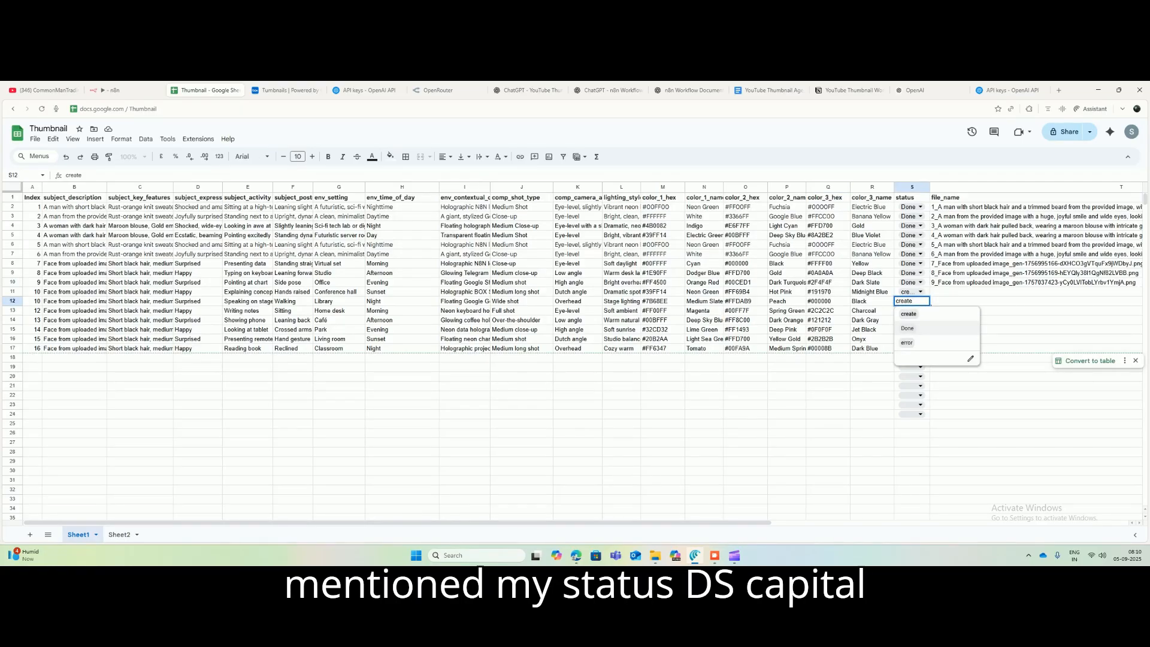
pyautogui.click(123, 90)
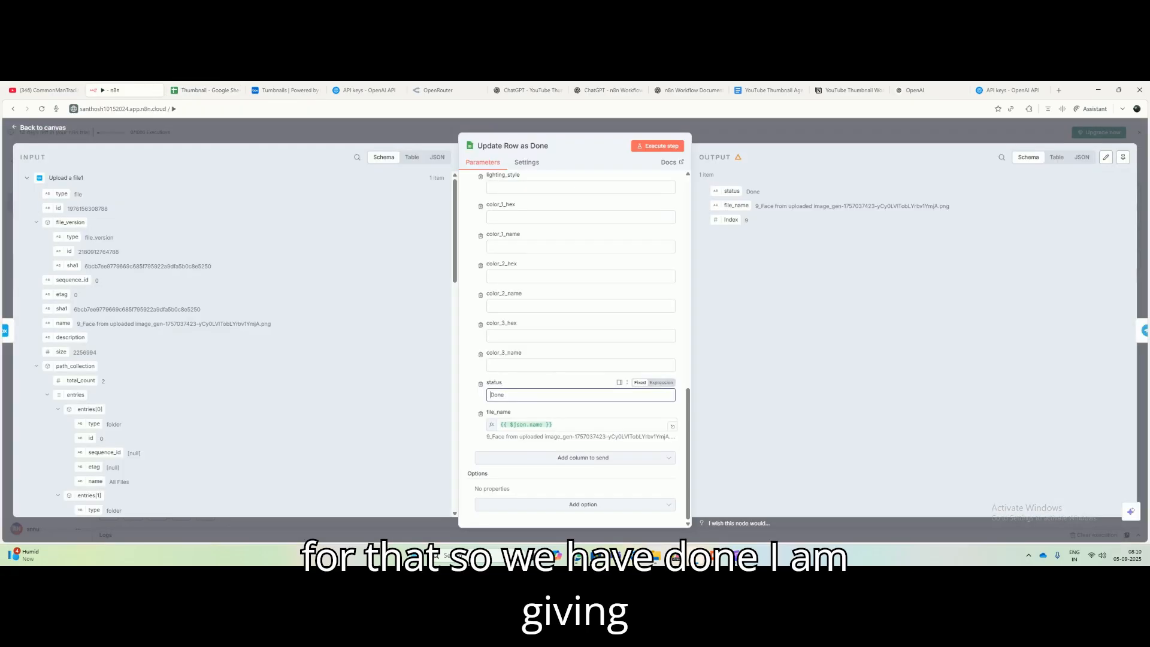
# Step: Highlight the Done status in the node's parameters and output, and return to the canvas
pyautogui.moveTo(508, 395); pyautogui.dragTo(488, 395)
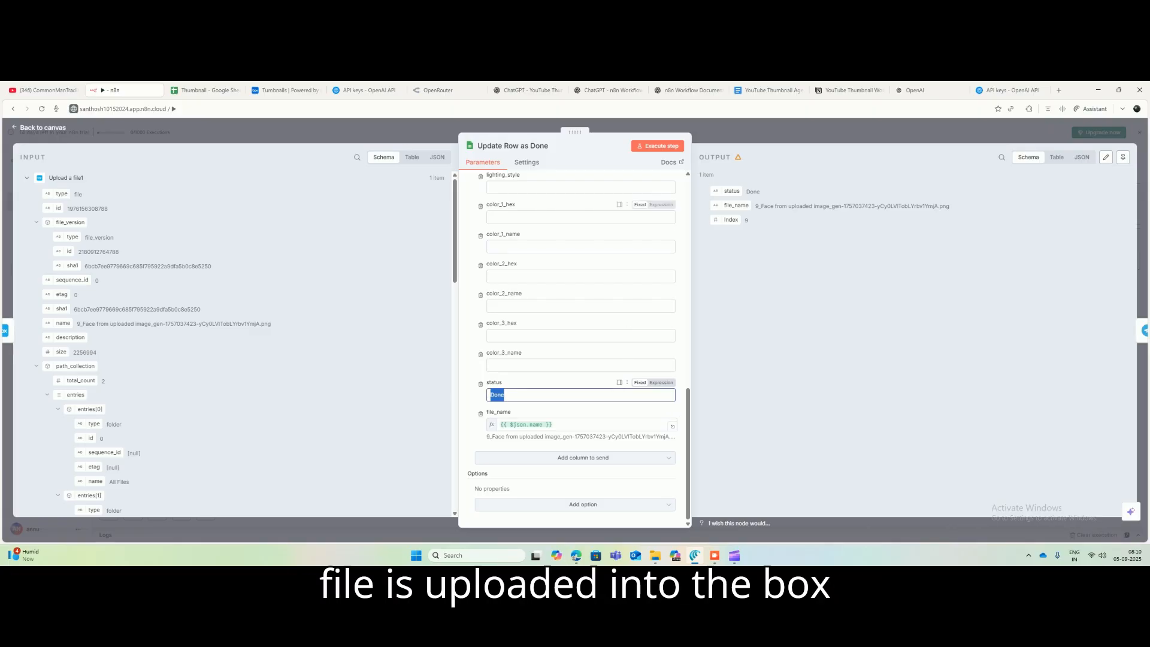
pyautogui.moveTo(760, 191); pyautogui.dragTo(745, 191)
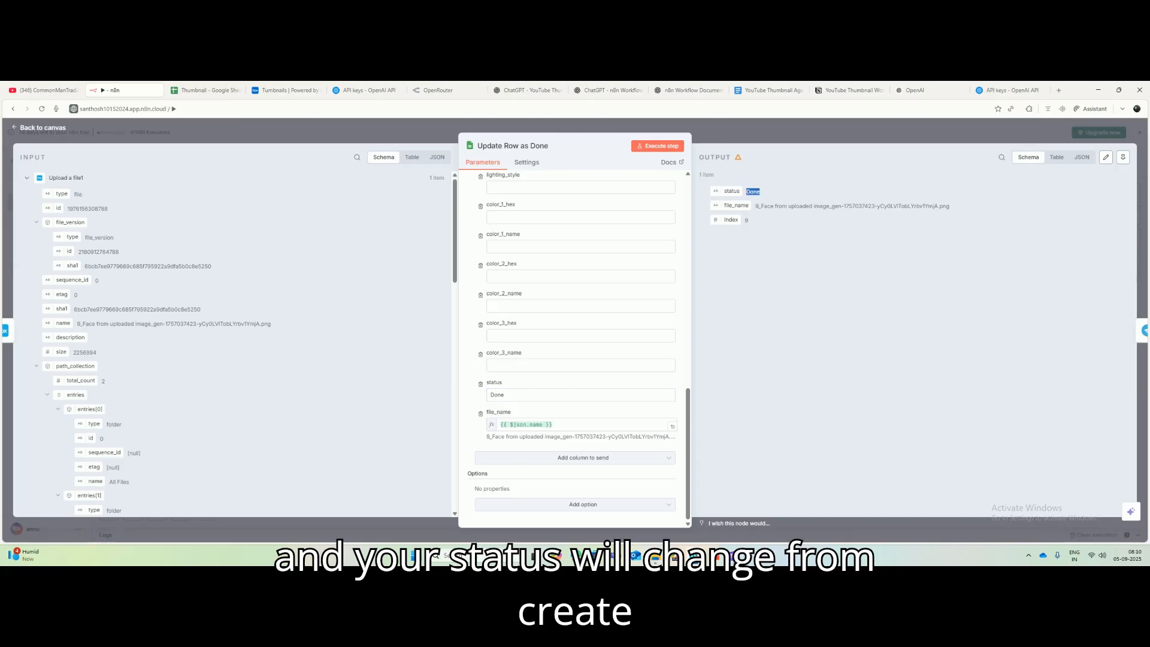
pyautogui.press('Escape')
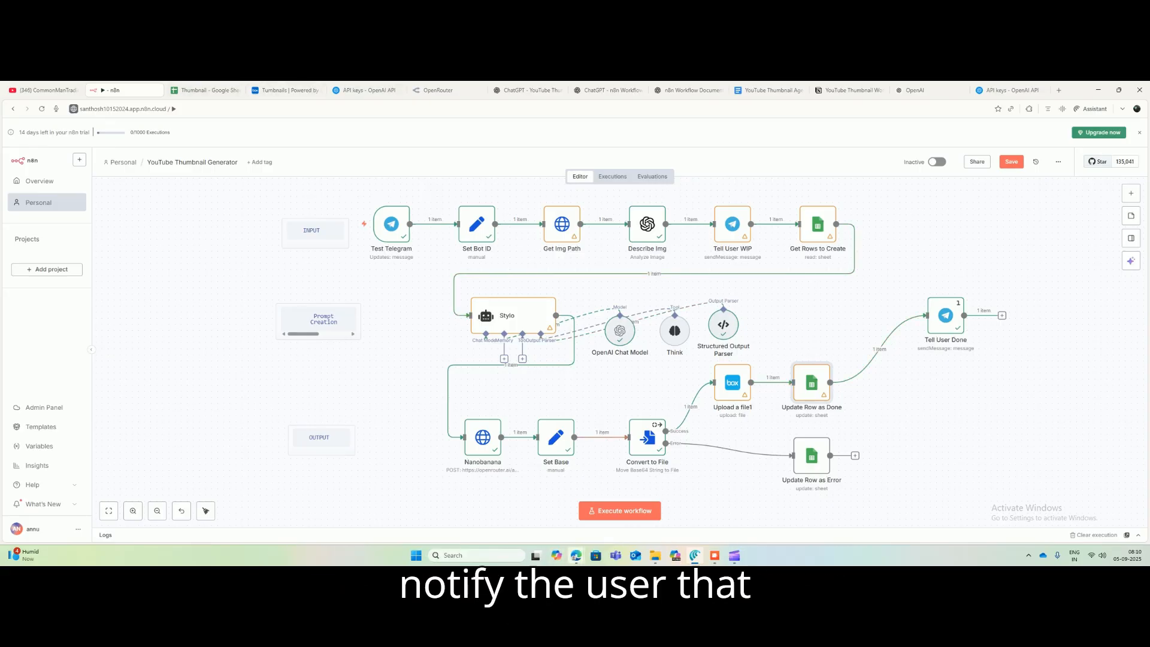
# Step: Switch to Telegram Web, highlight the bot's thumbnails-created message in the chat, and return to the n8n workflow
pyautogui.click(576, 555)
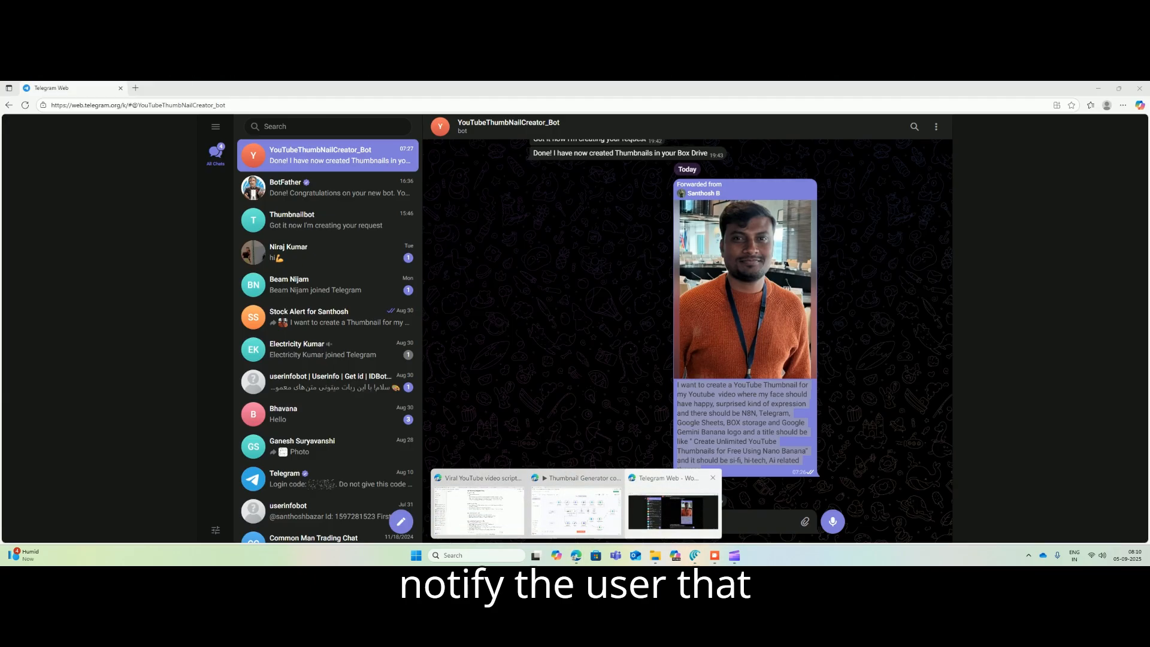
pyautogui.click(673, 512)
pyautogui.moveTo(535, 500); pyautogui.dragTo(708, 501)
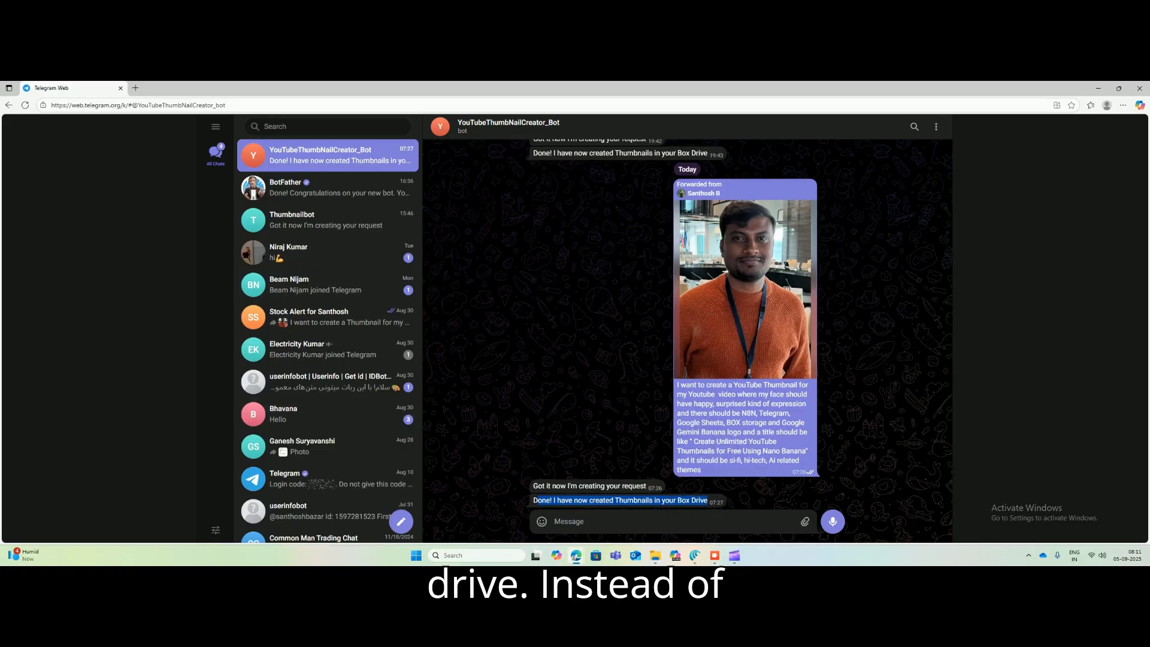
pyautogui.moveTo(576, 555)
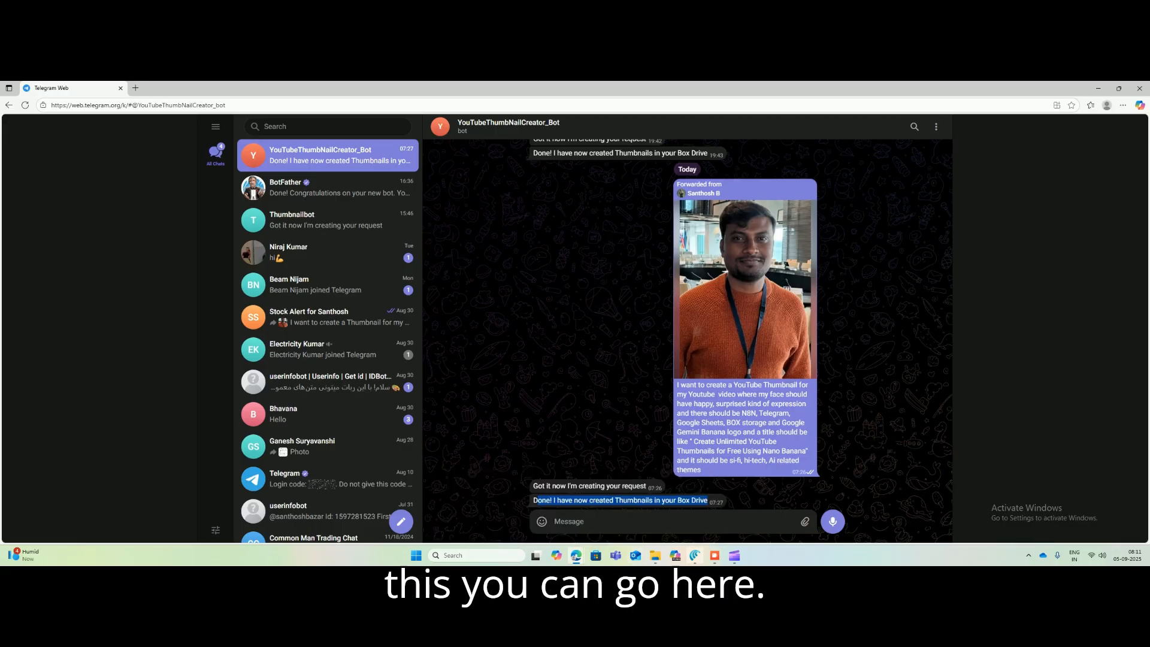
pyautogui.click(694, 555)
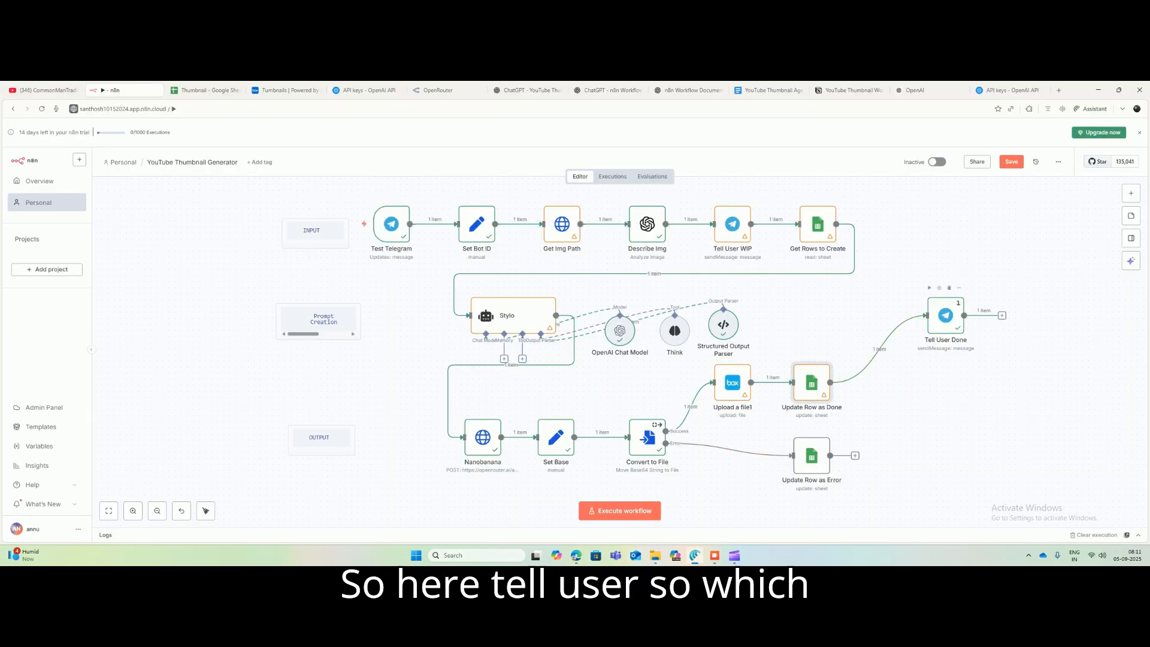
# Step: Add a Telegram node with the Send a text message action after Update Row as Done and return to the canvas
pyautogui.click(1130, 193)
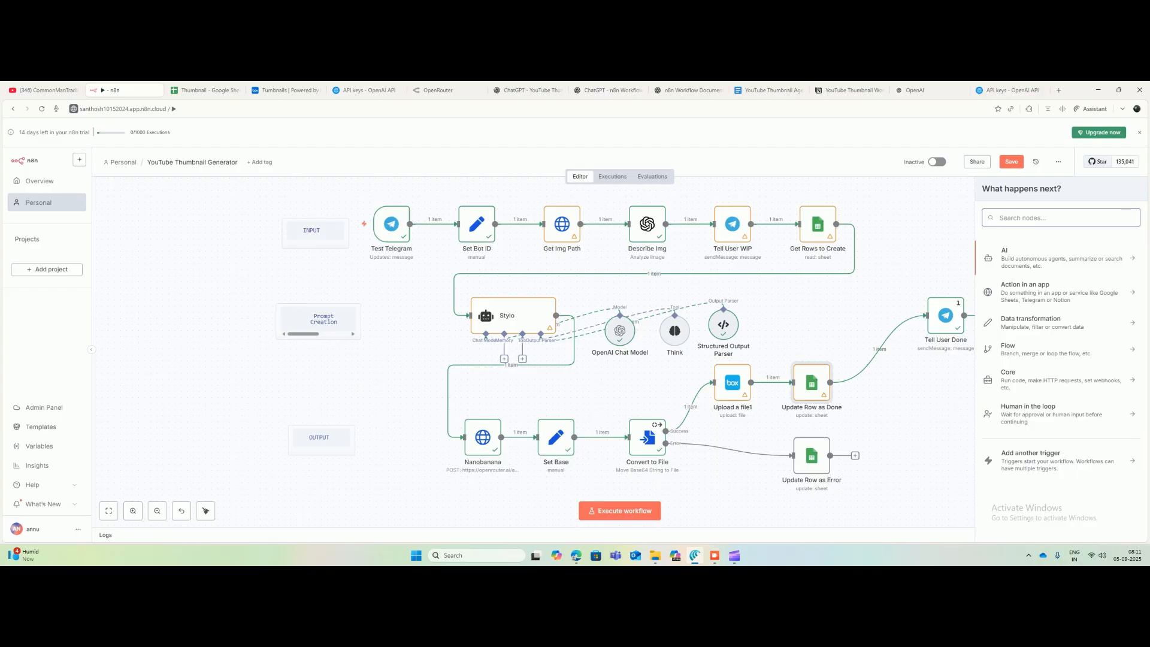
pyautogui.write('tel')
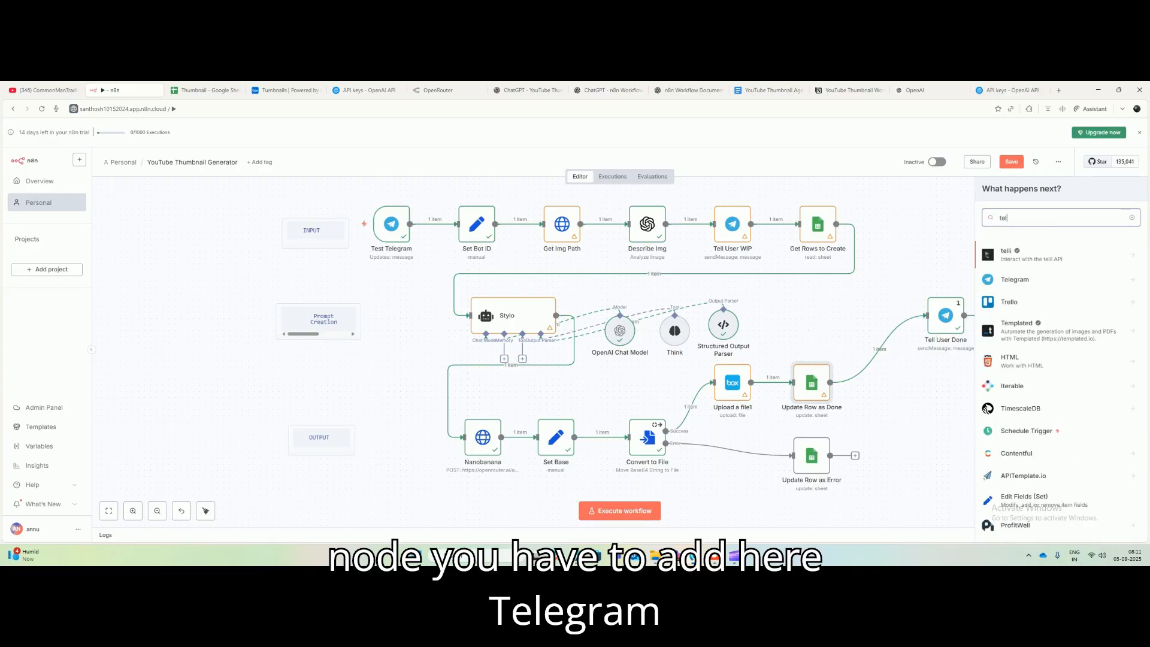
pyautogui.click(1014, 279)
pyautogui.scroll(-2, 1030, 464)
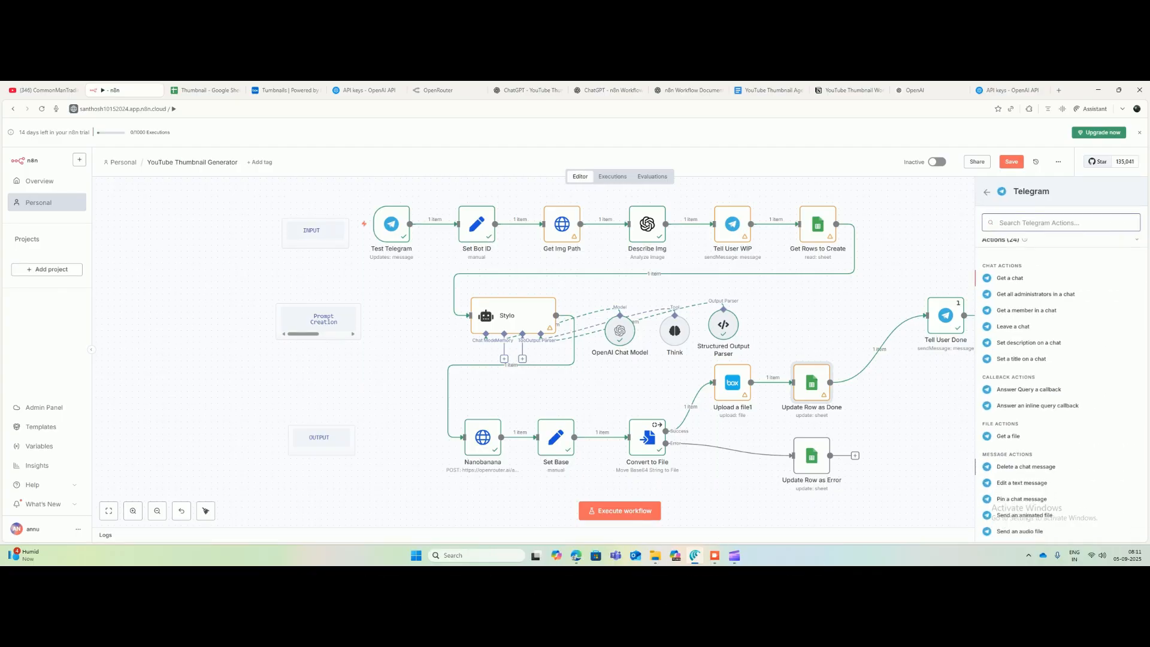
pyautogui.scroll(-3, 1060, 390)
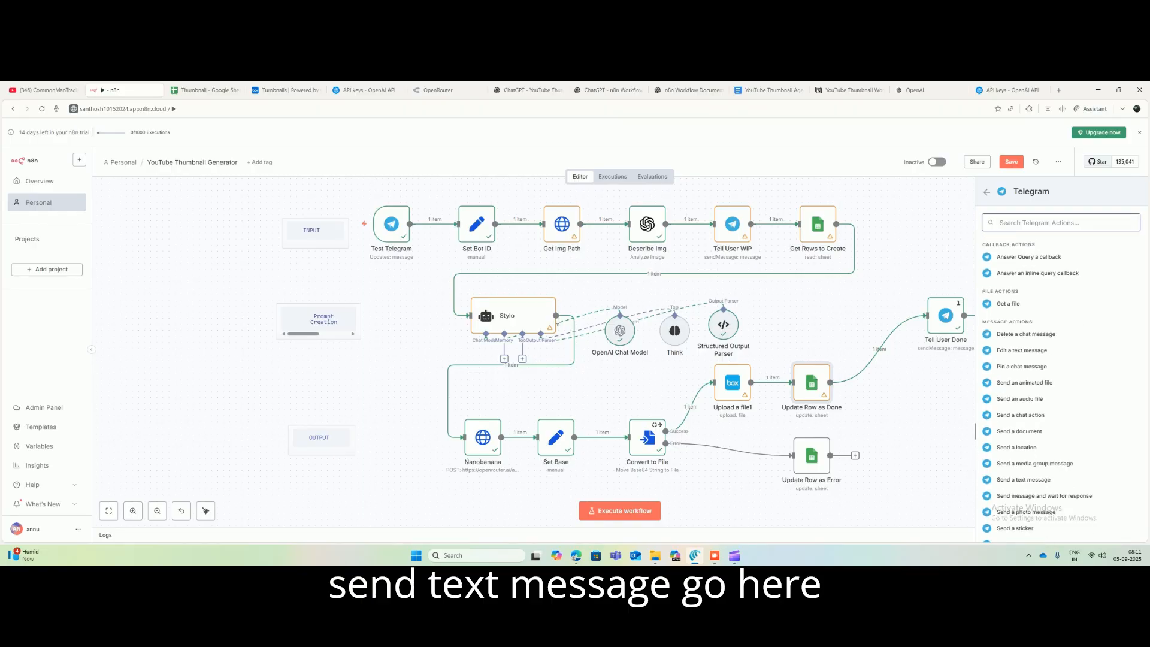
pyautogui.click(1023, 440)
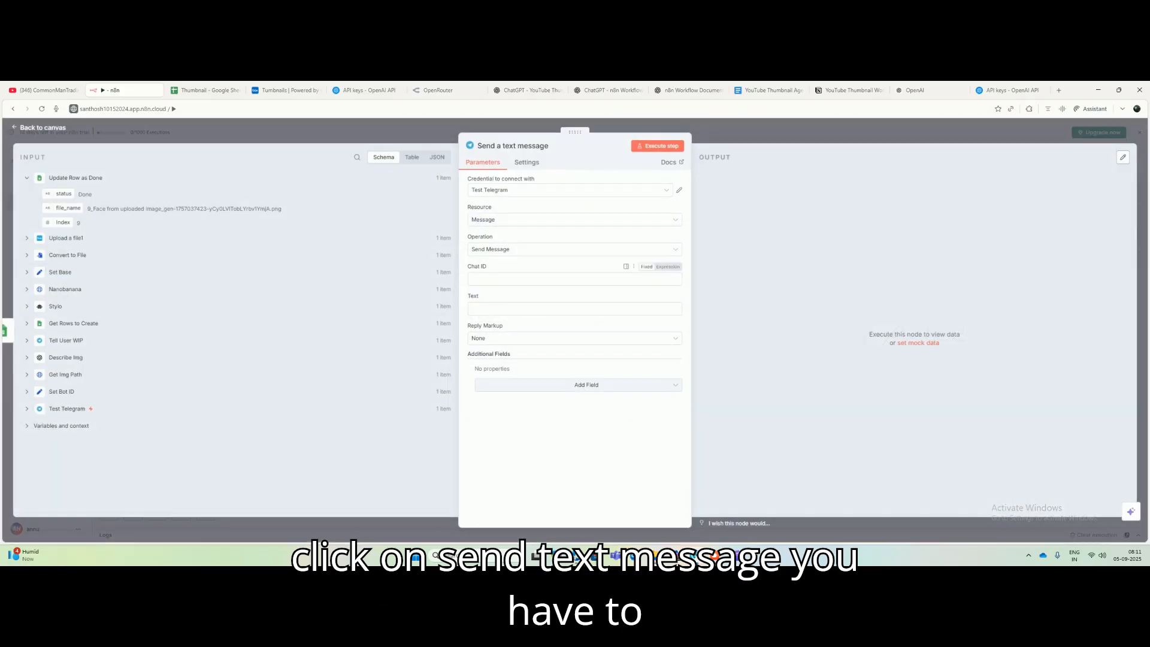
pyautogui.press('Escape')
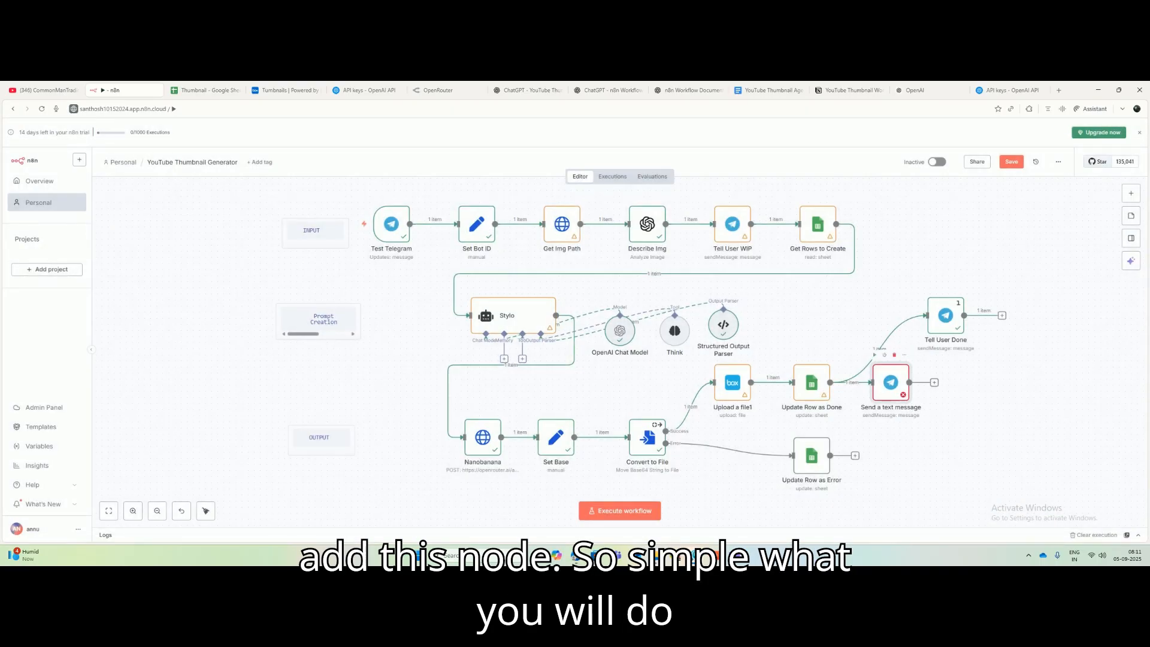
# Step: Open the Tell User Done node, check its Test Telegram credential, and locate the chat id in the Test Telegram input data
pyautogui.doubleClick(946, 316)
pyautogui.click(570, 190)
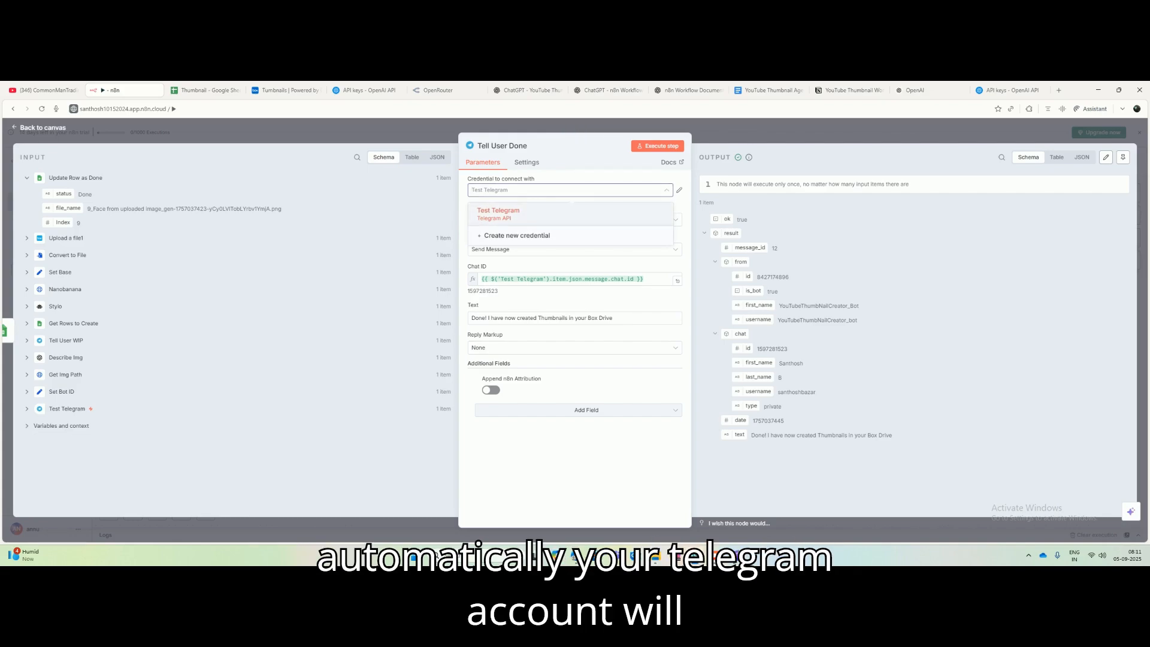
pyautogui.click(599, 177)
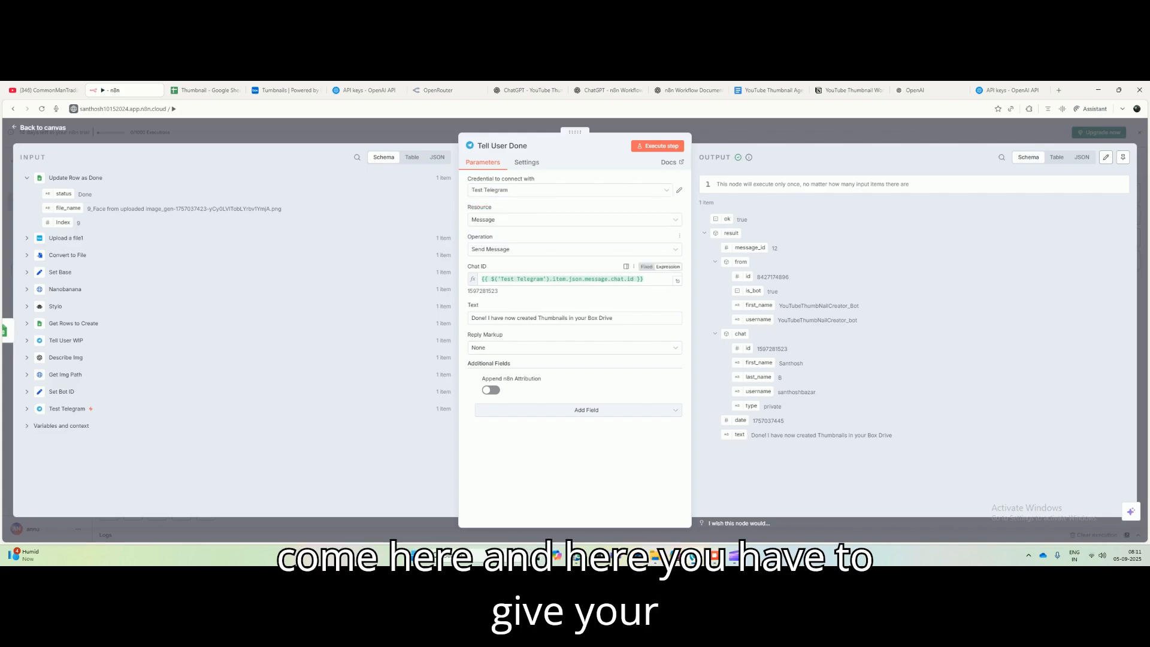
pyautogui.click(67, 408)
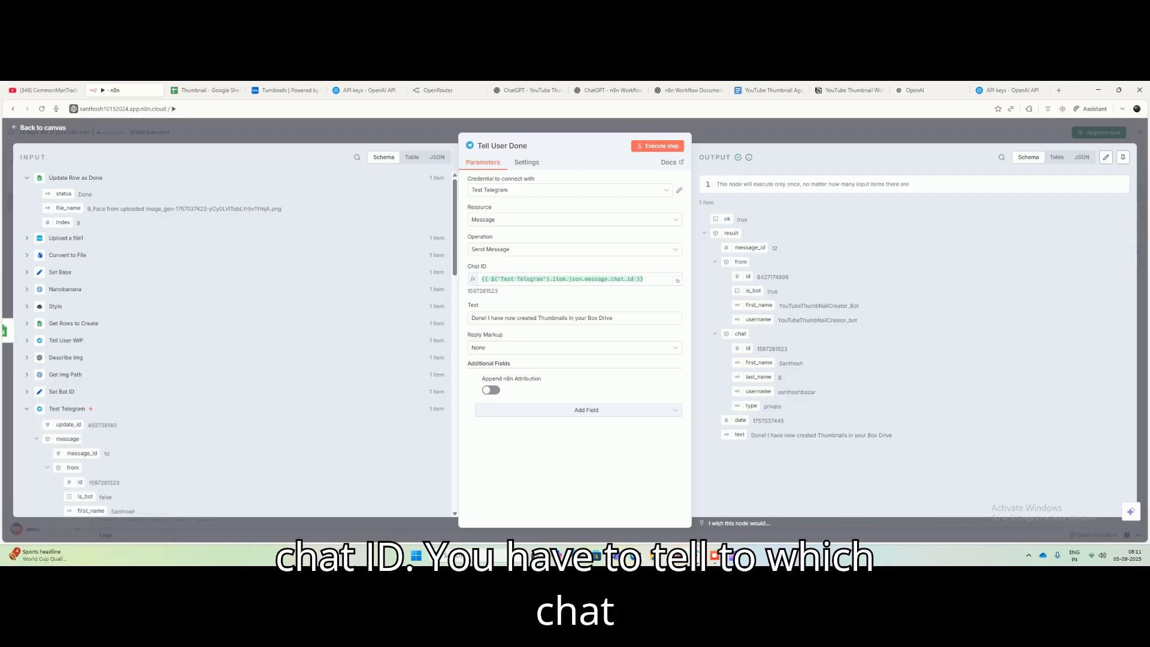
pyautogui.scroll(-2, 234, 335)
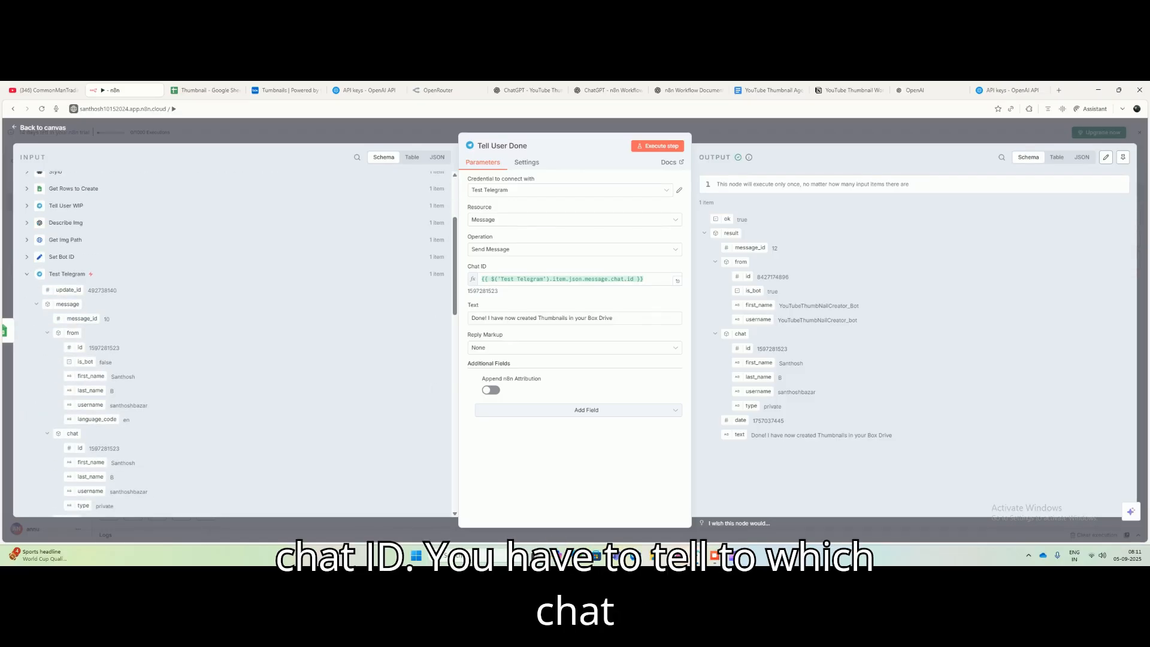
pyautogui.moveTo(80, 448)
pyautogui.mouseDown()
pyautogui.moveTo(238, 398)
pyautogui.moveTo(95, 453)
pyautogui.mouseUp()
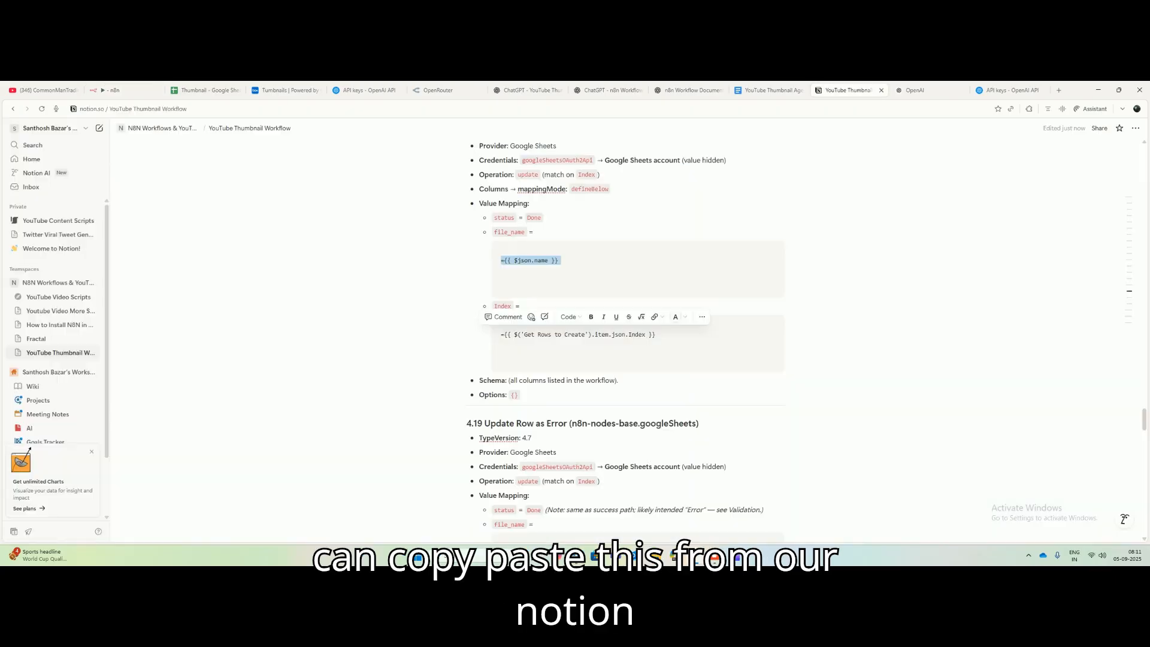
# Step: Find the Tell User Done section in the Notion workflow document, highlight its chatId expression, and return to n8n
pyautogui.scroll(-3, 626, 329)
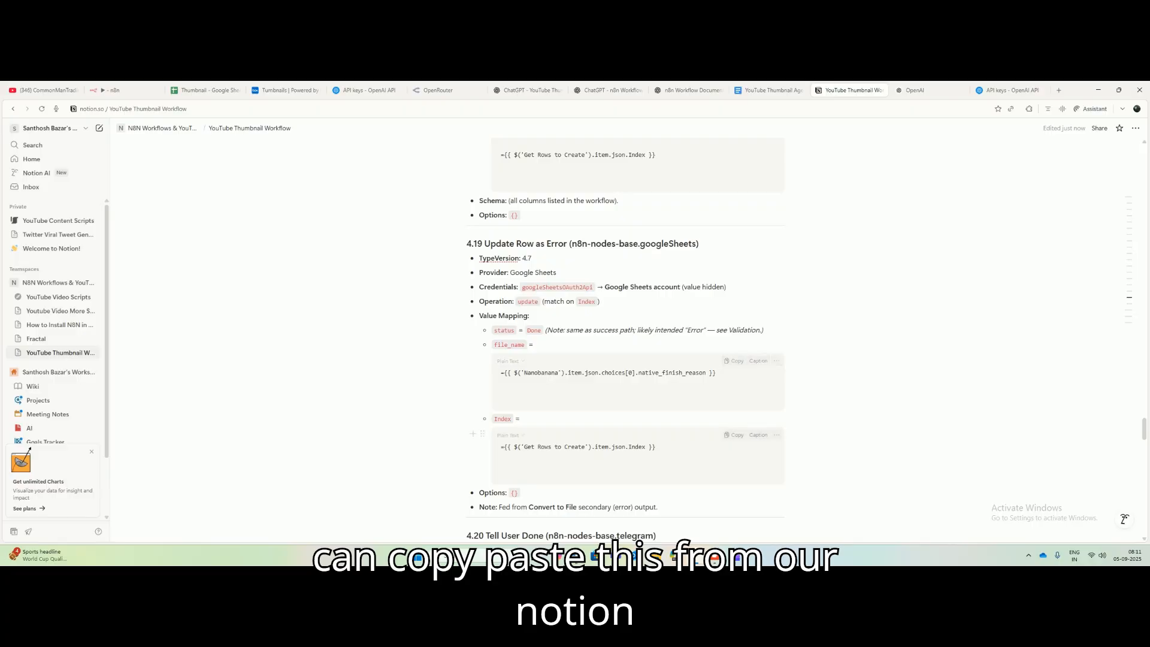
pyautogui.scroll(-2, 626, 335)
pyautogui.scroll(-2, 626, 336)
pyautogui.moveTo(659, 411); pyautogui.dragTo(488, 412)
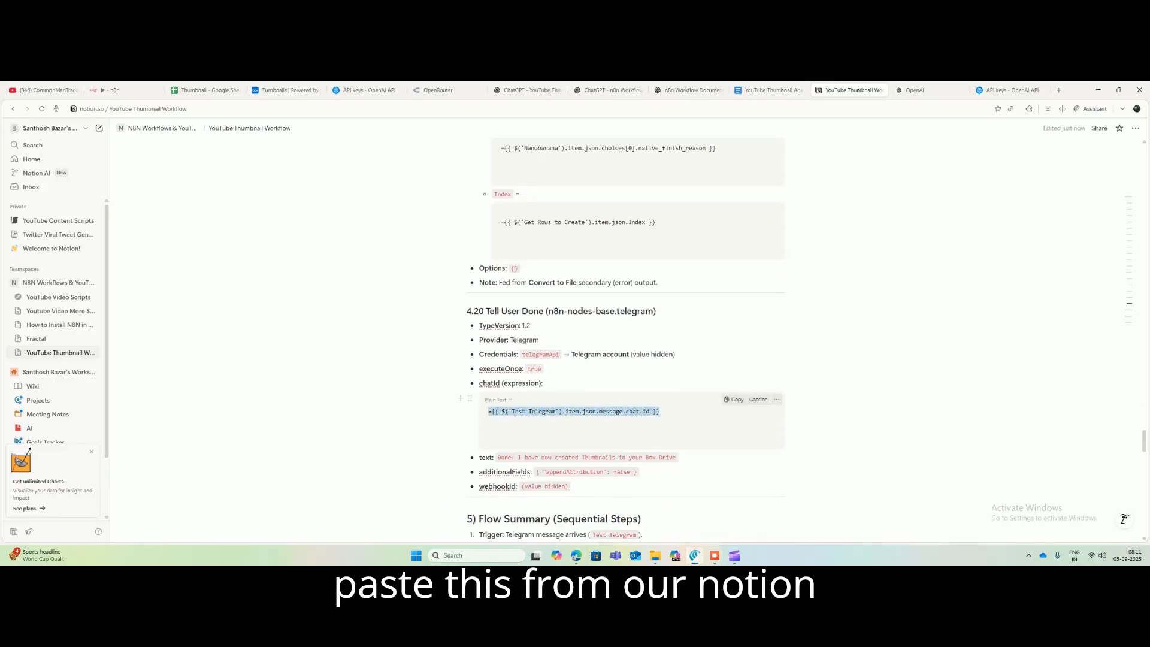
pyautogui.scroll(2, 626, 335)
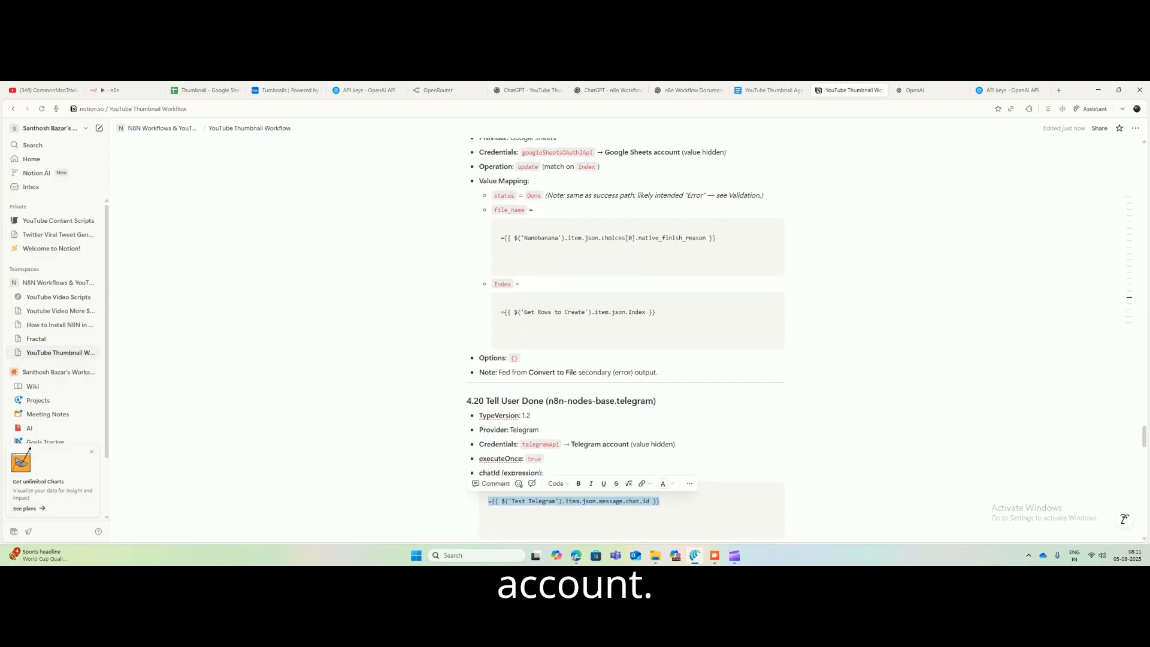
pyautogui.click(120, 90)
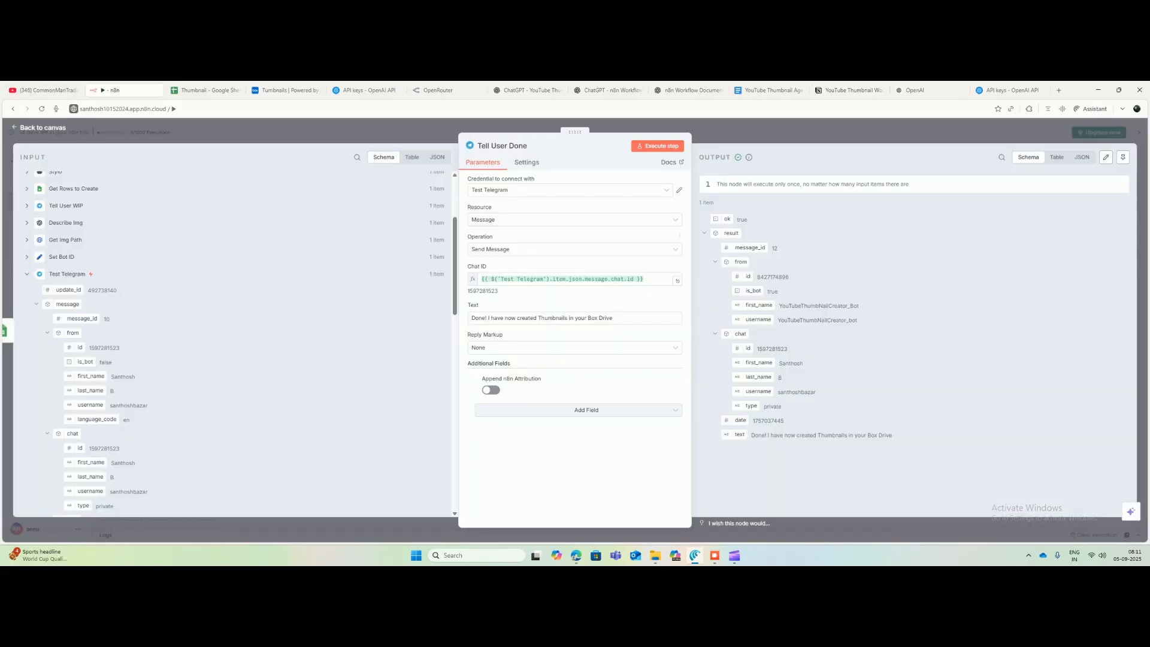
# Step: Reword the Tell User Done message by replacing "in your" before "Box Drive" with "and Uploded to a", and return to the canvas
pyautogui.click(501, 318)
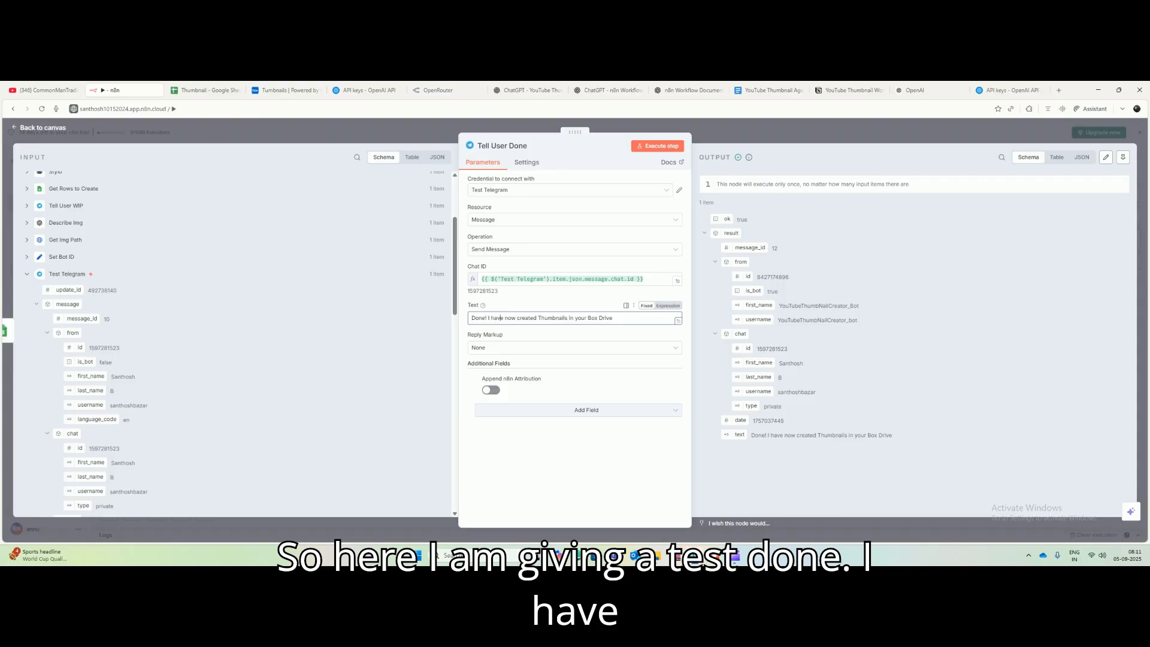
pyautogui.moveTo(515, 318); pyautogui.dragTo(569, 318)
pyautogui.click(579, 318)
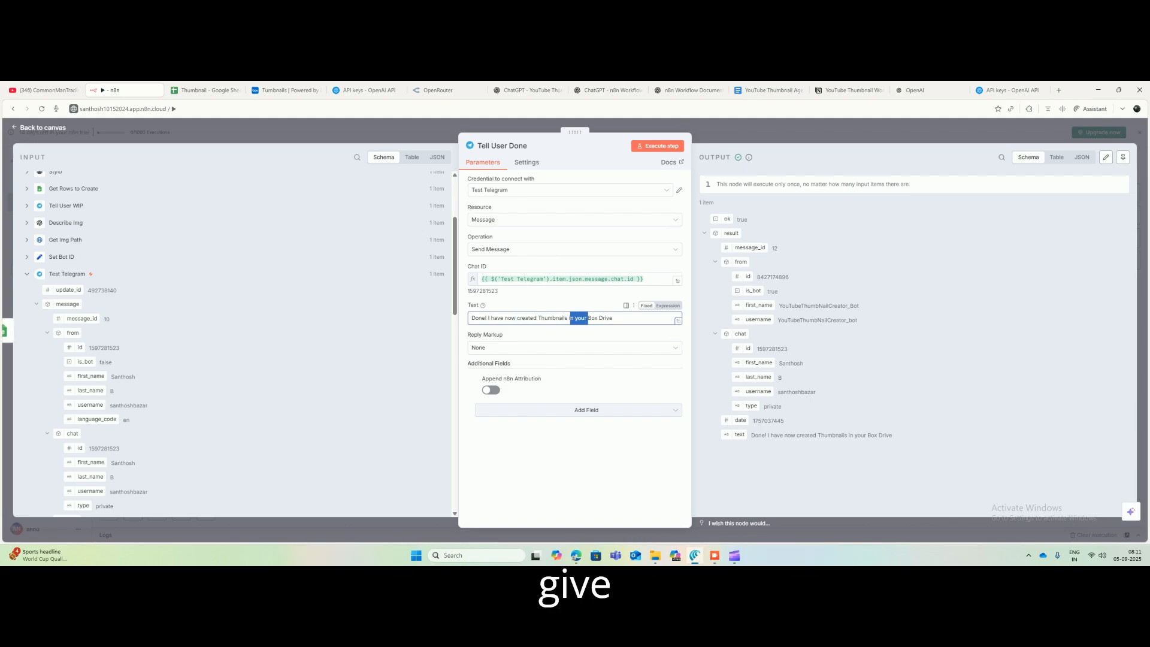
pyautogui.press('BackSpace')
pyautogui.write('and ')
pyautogui.write('Uploded')
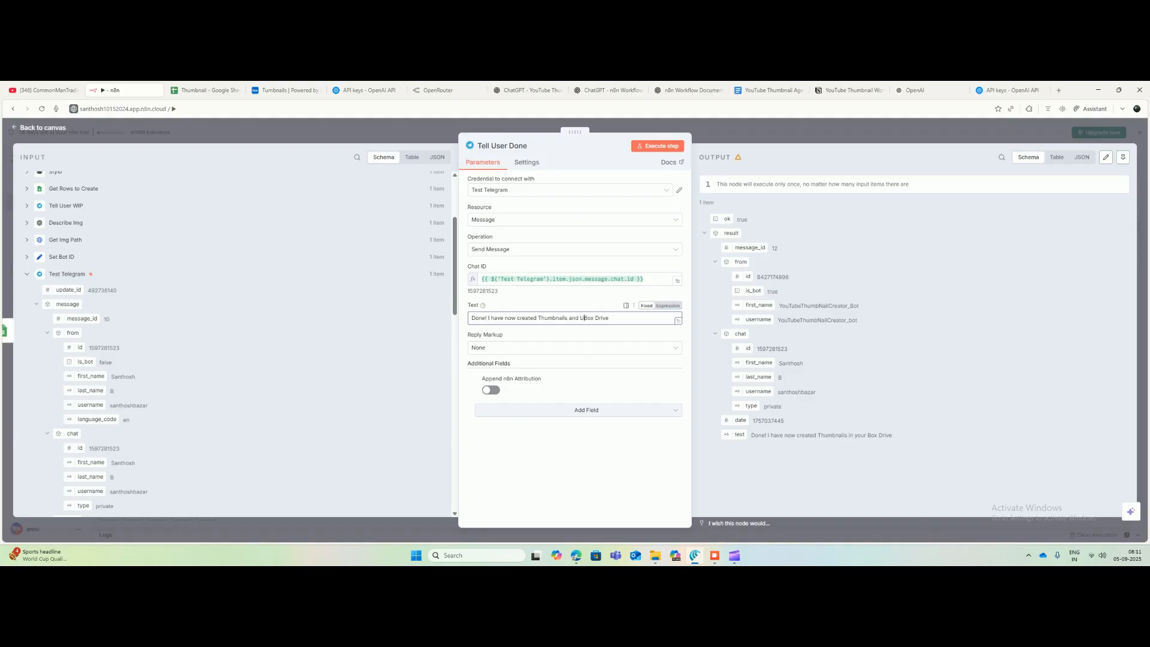
pyautogui.write(' to a')
pyautogui.press('Escape')
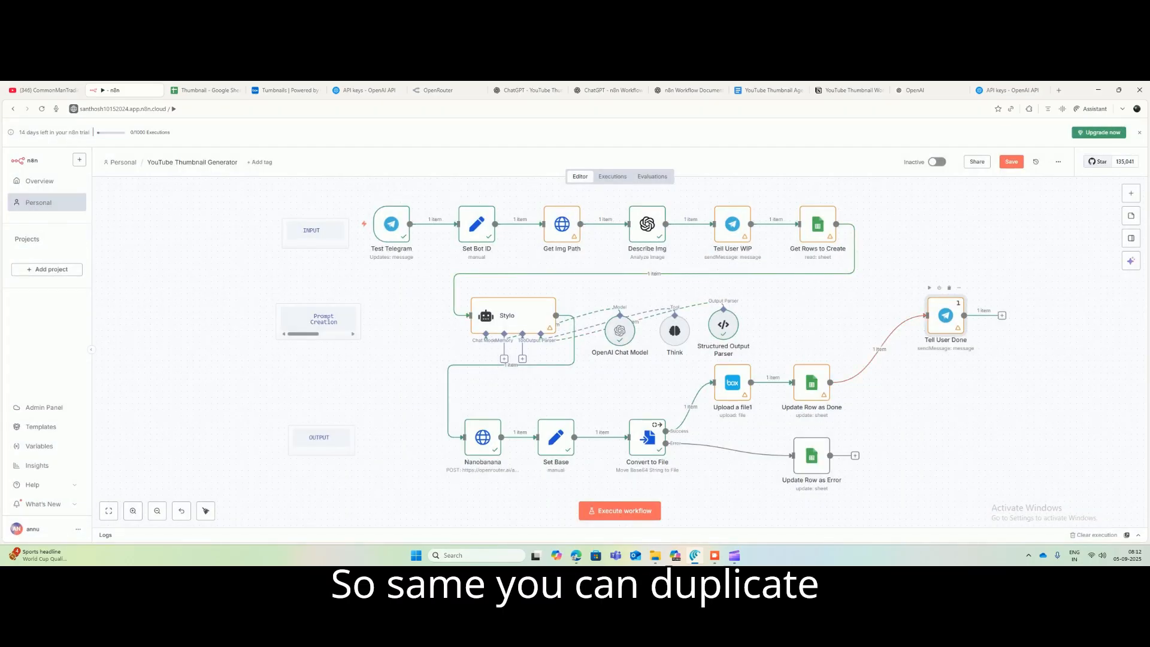
pyautogui.rightClick(955, 329)
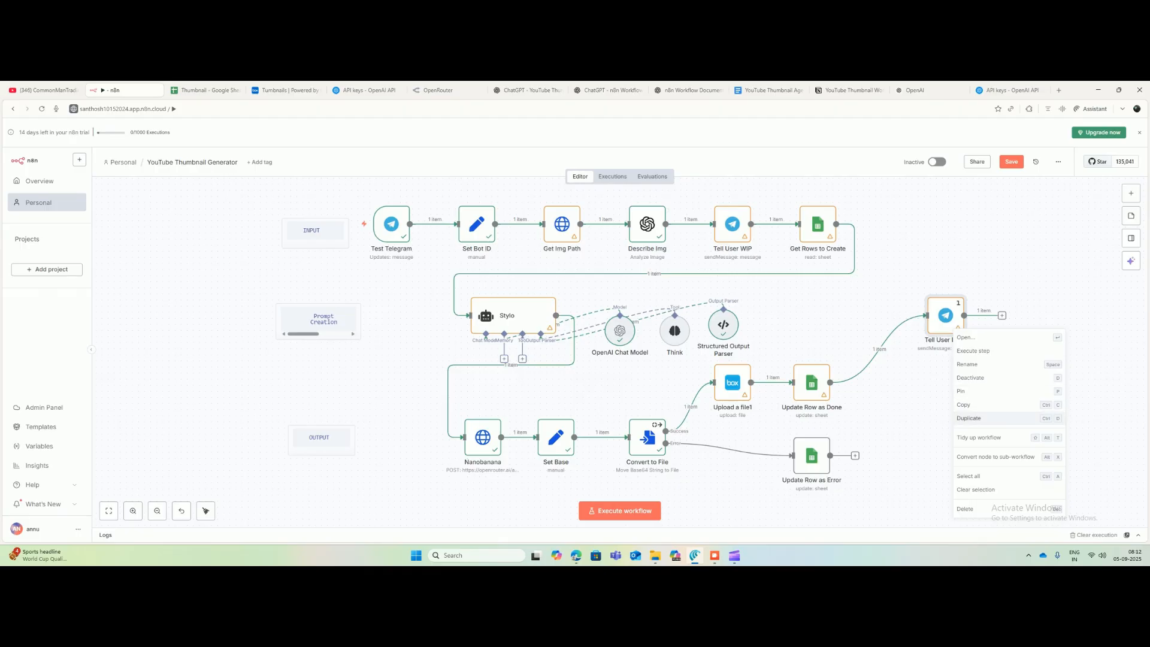
pyautogui.click(968, 418)
pyautogui.moveTo(988, 358); pyautogui.dragTo(975, 376)
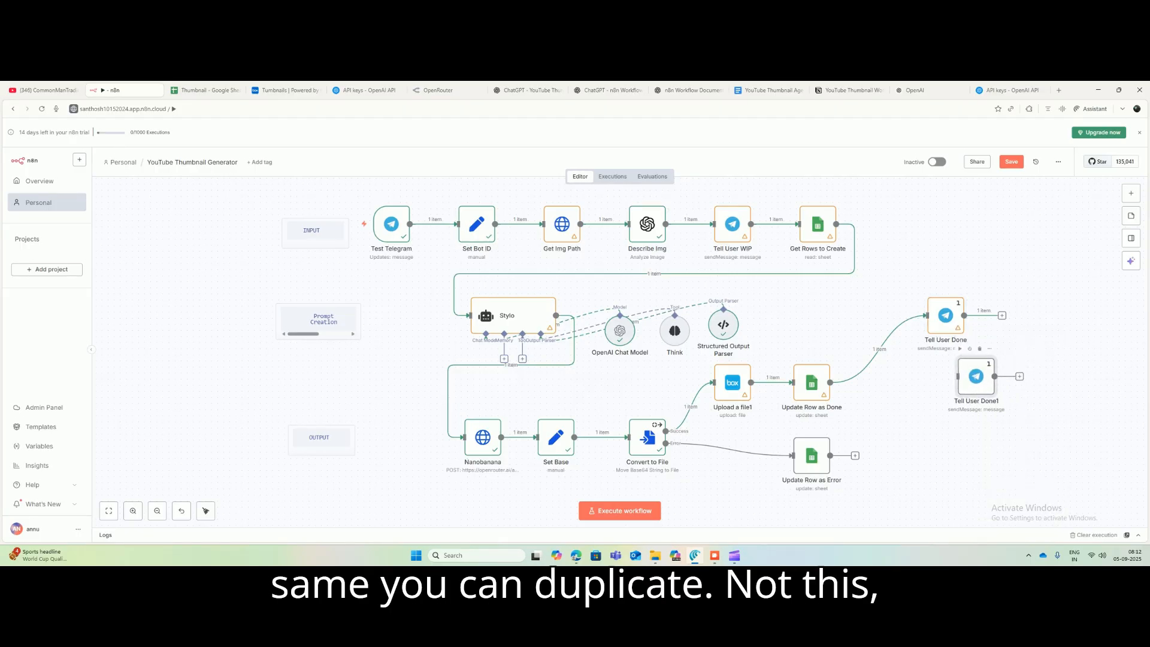
pyautogui.press('Delete')
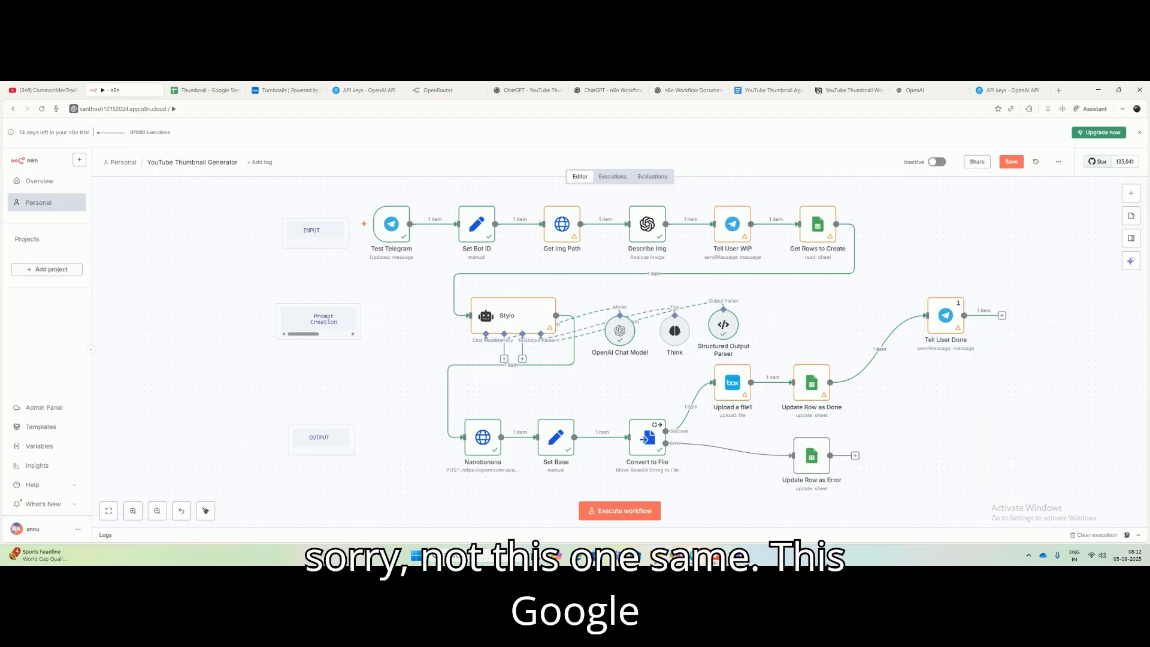
# Step: Try out a duplicate of the Update Row as Done node on Convert to File's Error output, and delete the copy
pyautogui.rightClick(816, 376)
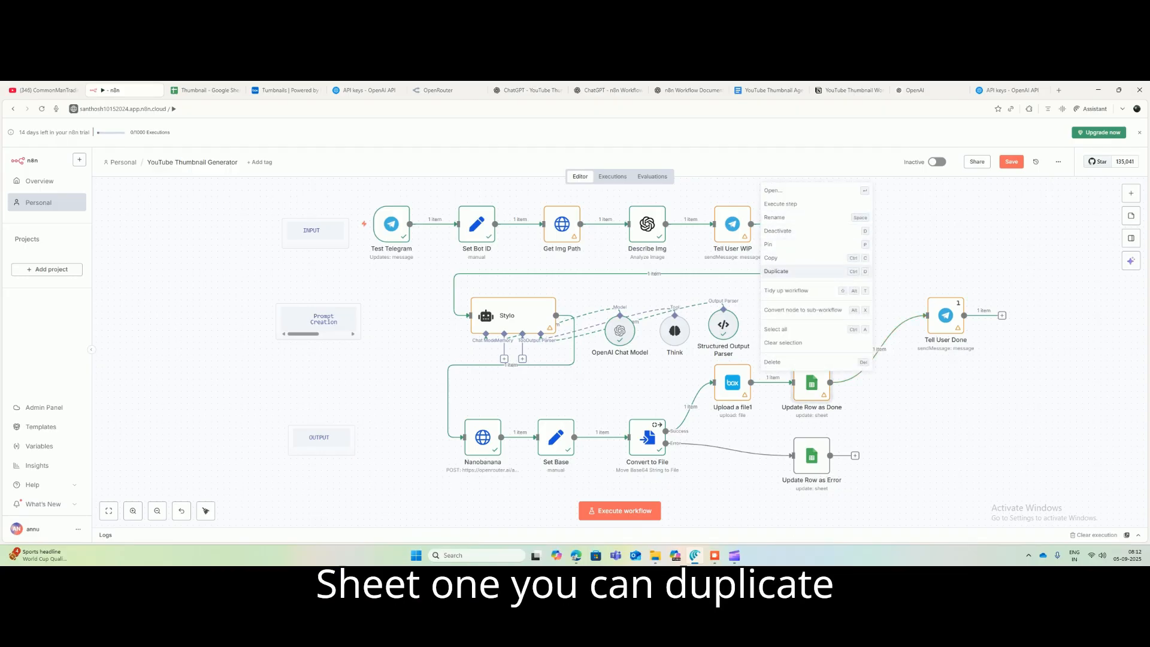
pyautogui.click(776, 271)
pyautogui.moveTo(988, 358); pyautogui.dragTo(909, 462)
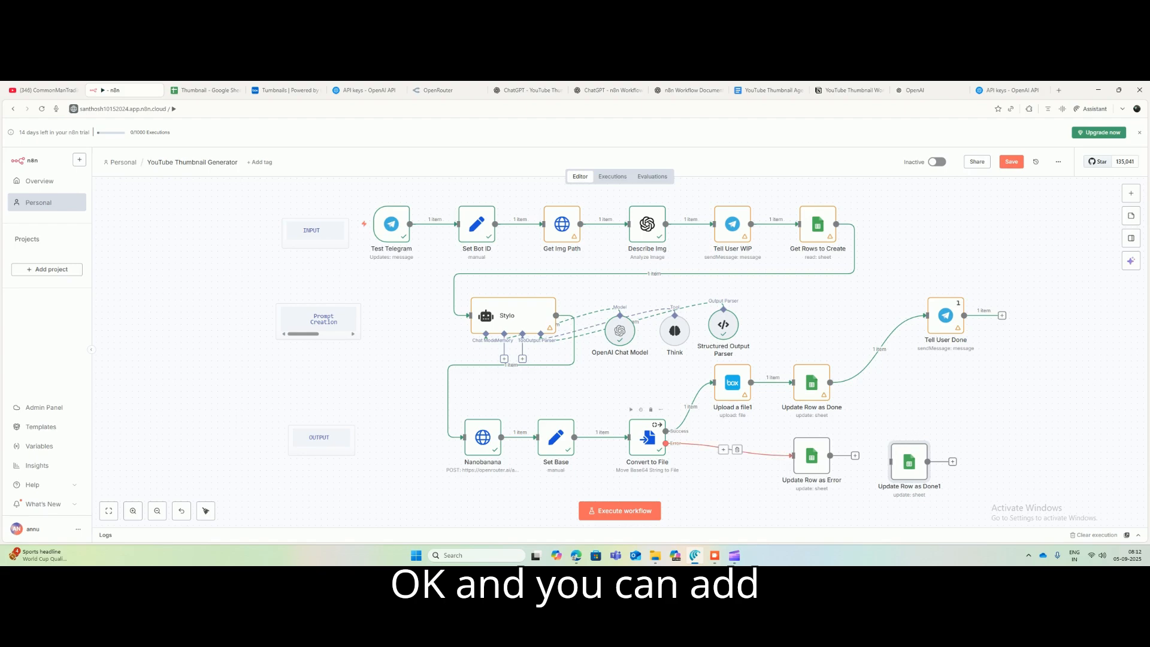
pyautogui.moveTo(665, 443); pyautogui.dragTo(891, 461)
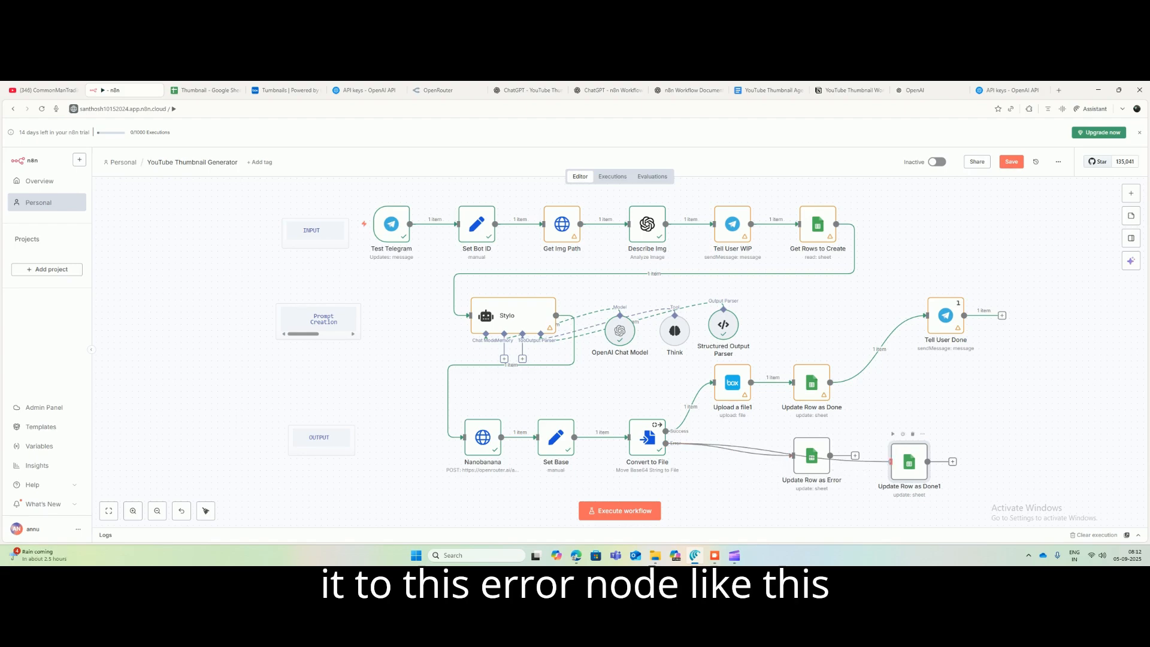
pyautogui.press('Delete')
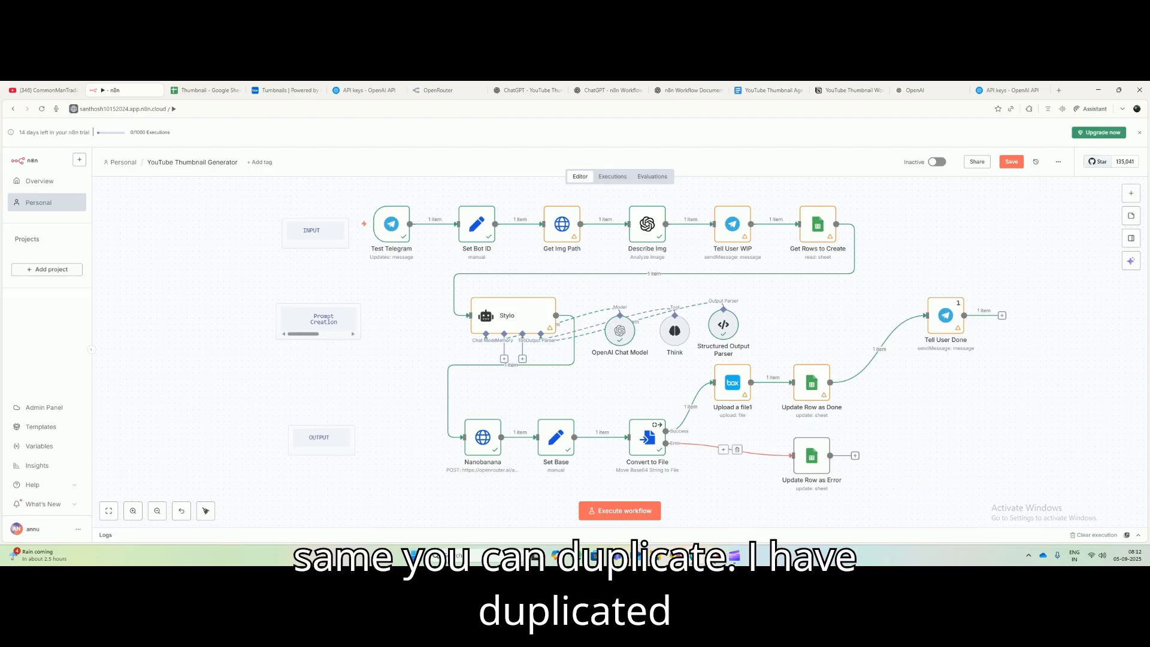
# Step: Open the Update Row as Error node and set its status column value to error
pyautogui.click(812, 455)
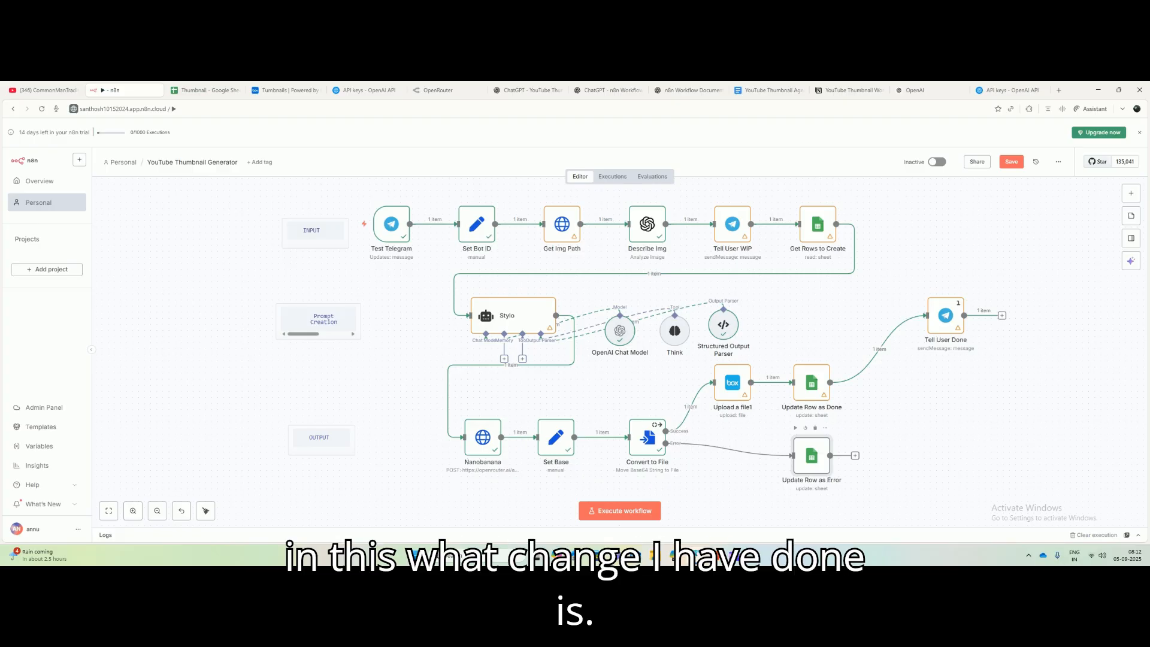
pyautogui.doubleClick(812, 456)
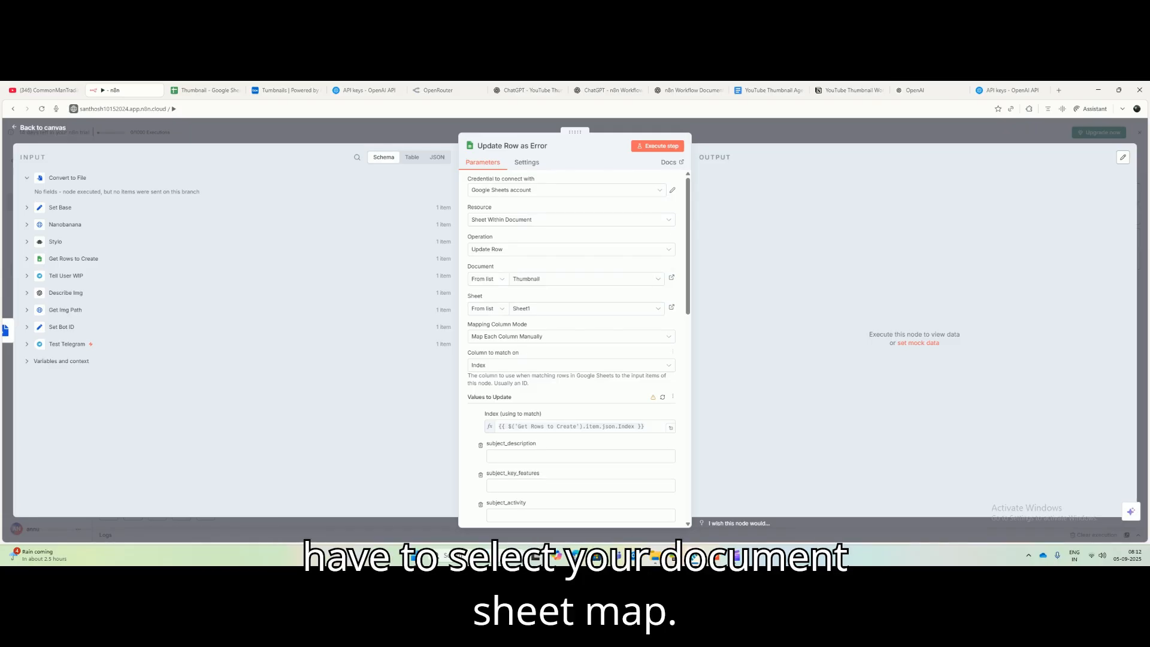
pyautogui.scroll(-1, 575, 419)
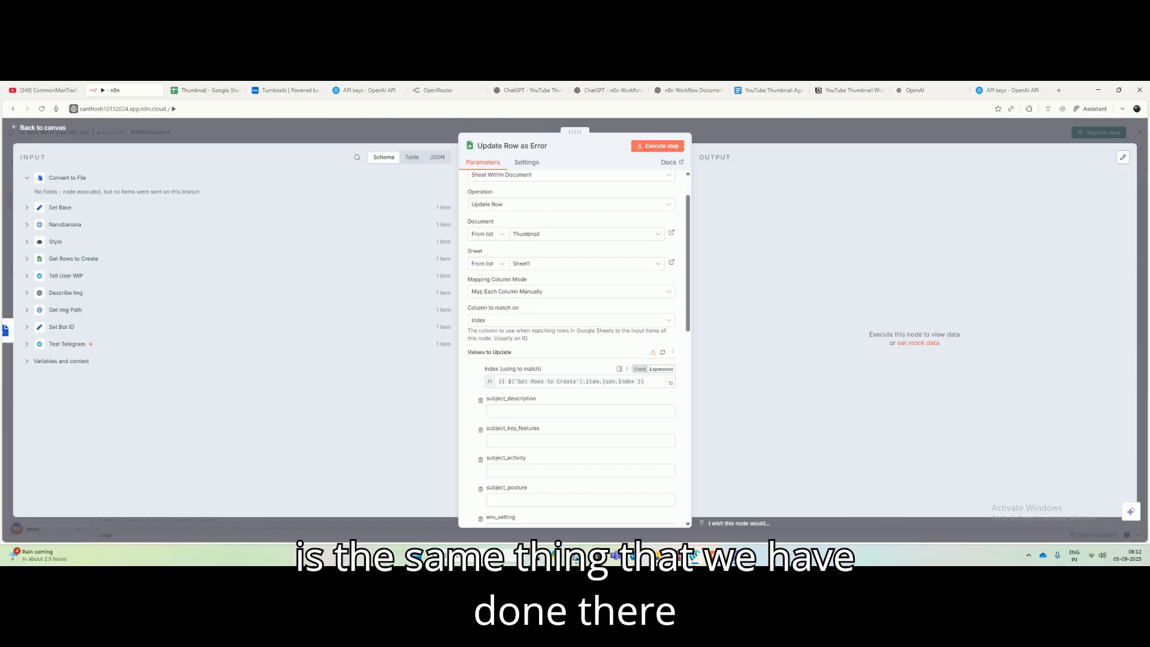
pyautogui.scroll(-10, 575, 372)
pyautogui.scroll(-1, 574, 383)
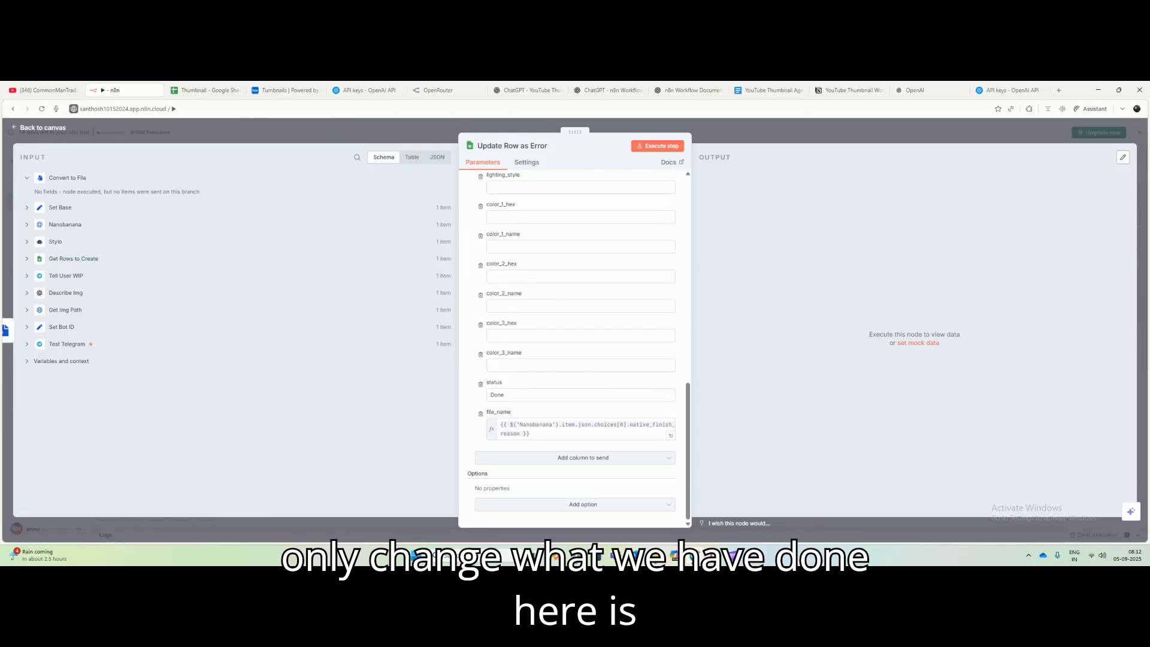
pyautogui.click(542, 395)
pyautogui.hotkey('shift', 'Left')
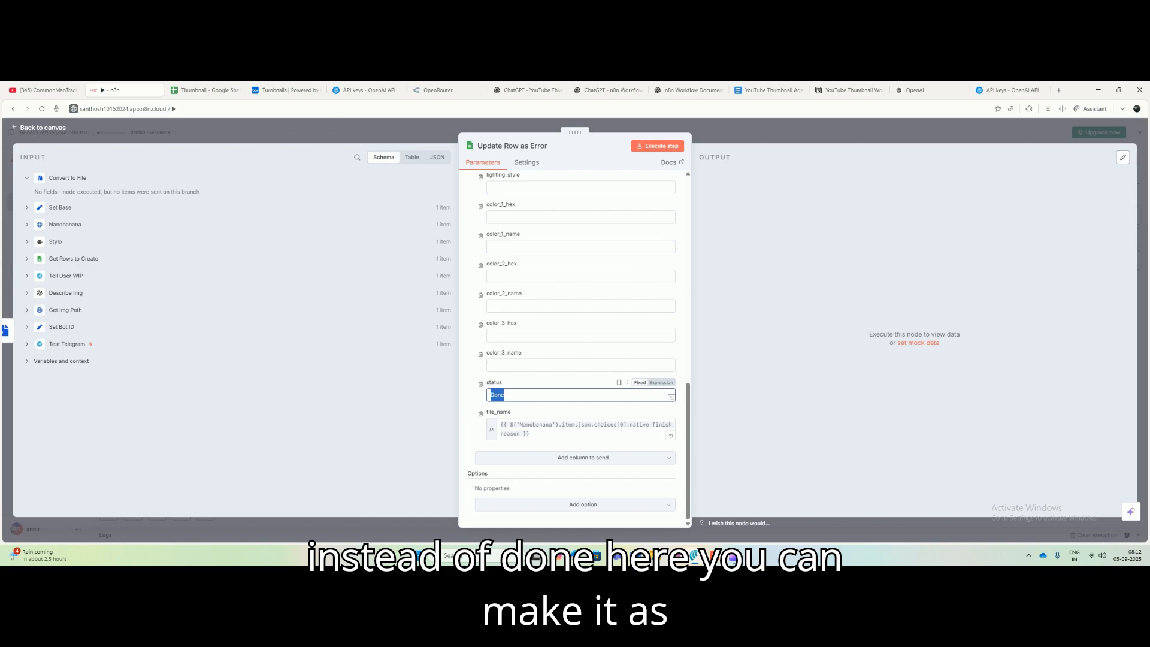
pyautogui.write('error')
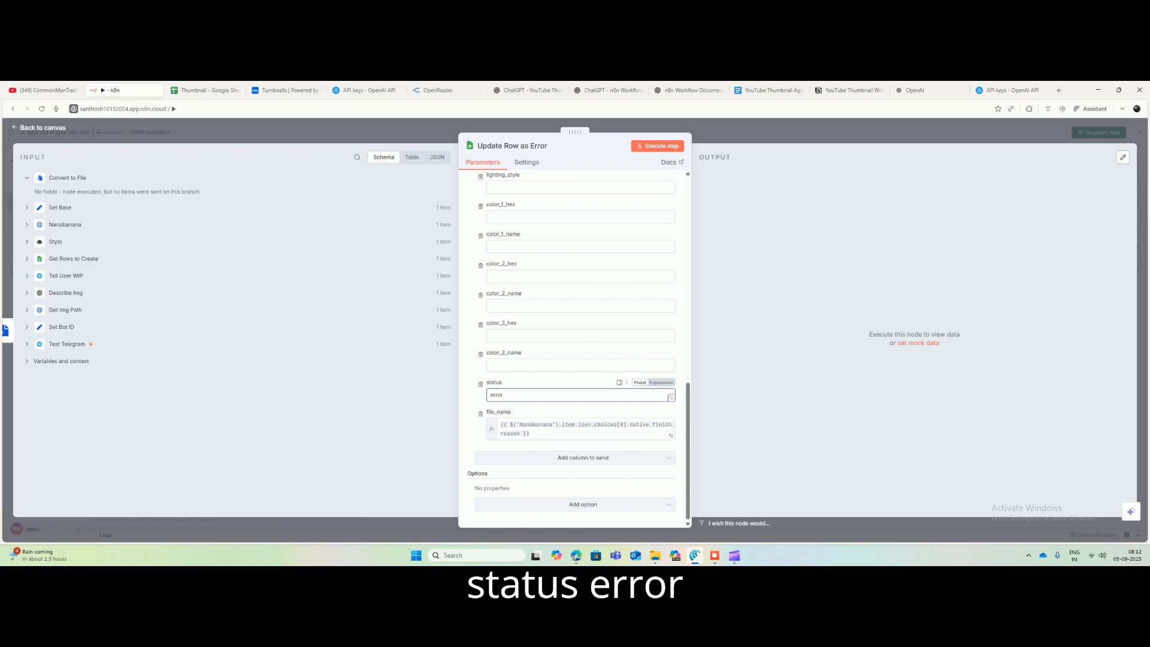
# Step: Compare the file_name expression with the Update Row as Error section of the Notion document and return to the n8n canvas
pyautogui.click(579, 429)
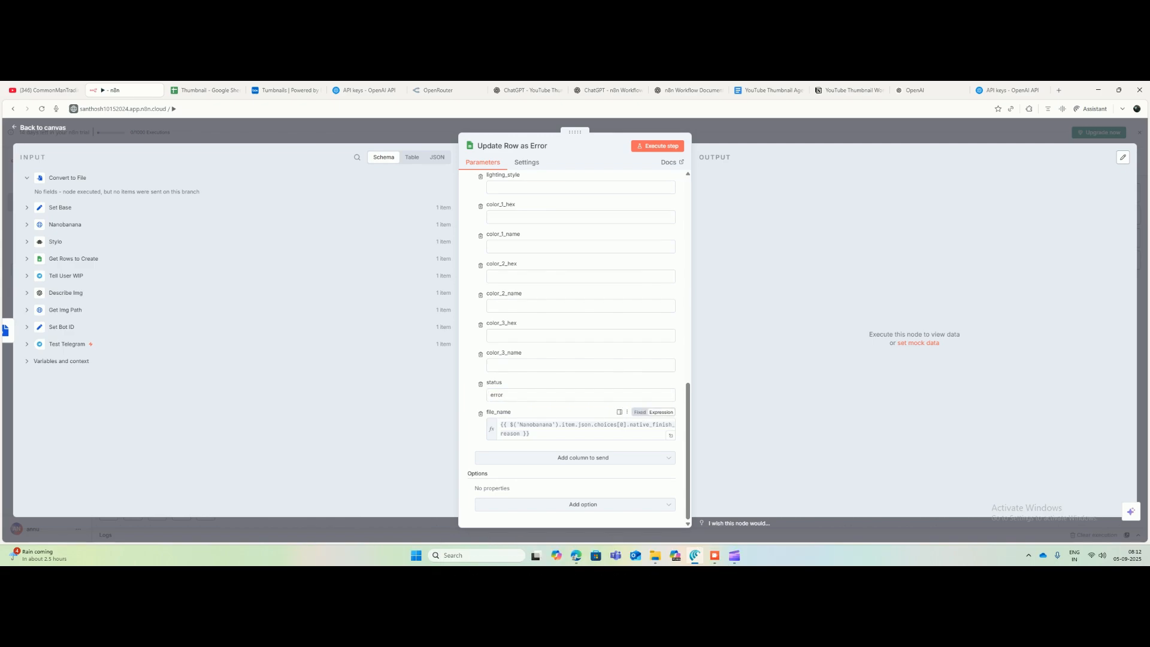
pyautogui.moveTo(532, 433); pyautogui.dragTo(499, 425)
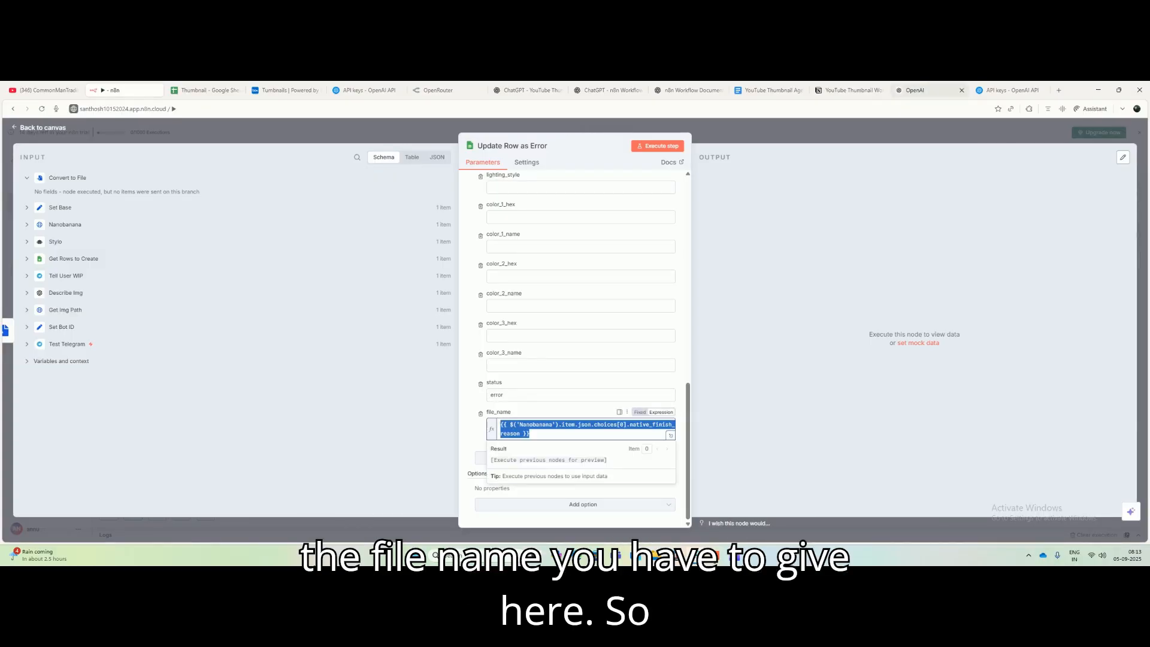
pyautogui.click(847, 90)
pyautogui.scroll(1, 624, 340)
pyautogui.scroll(1, 624, 339)
pyautogui.moveTo(716, 328); pyautogui.dragTo(504, 327)
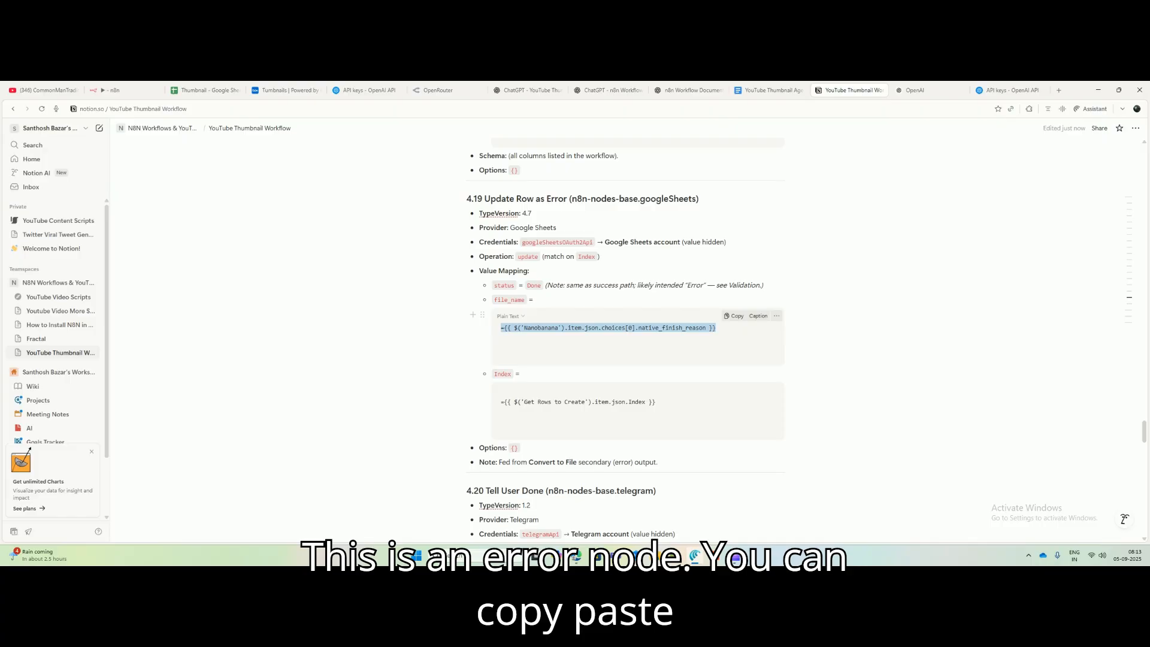
pyautogui.click(114, 91)
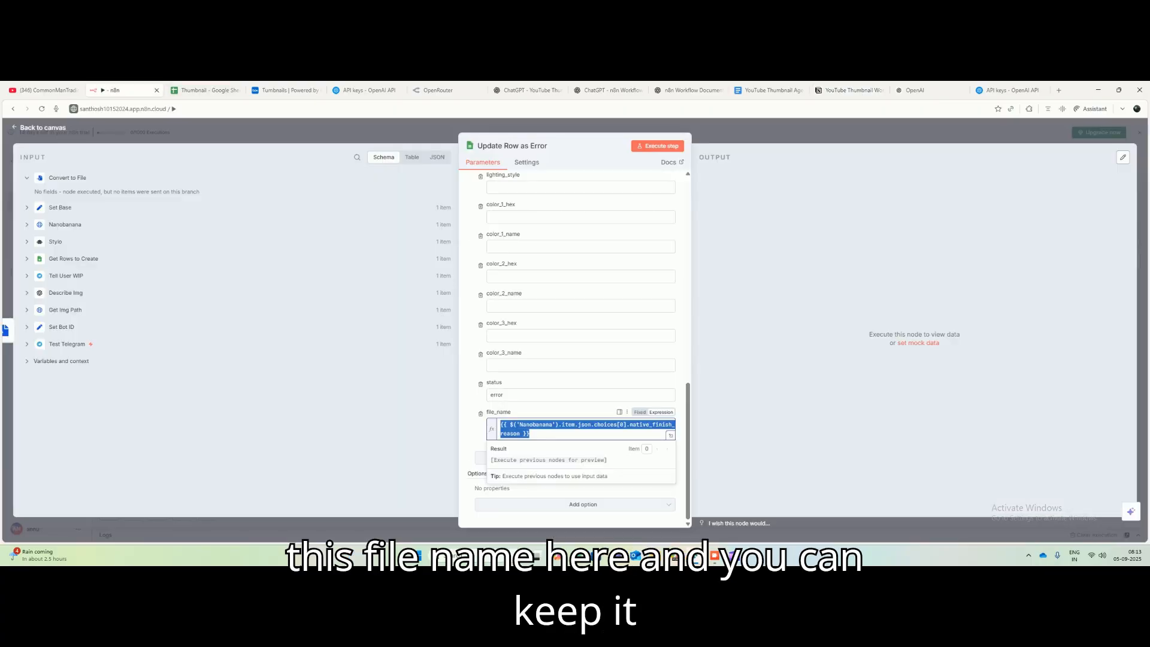
pyautogui.click(566, 412)
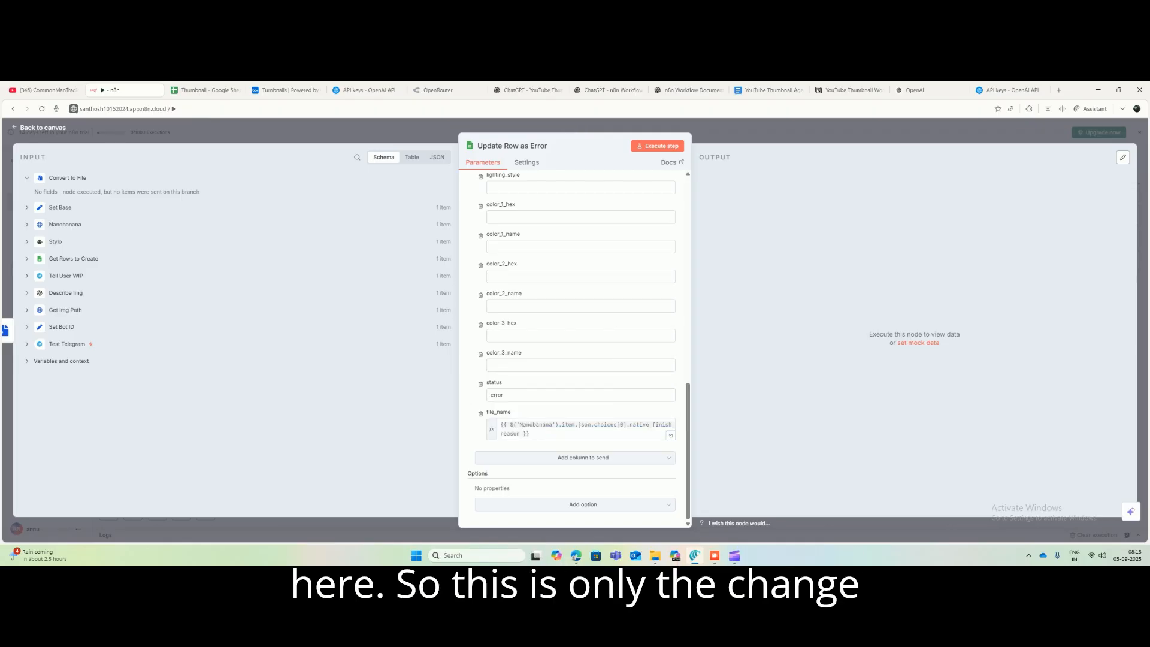
pyautogui.press('Escape')
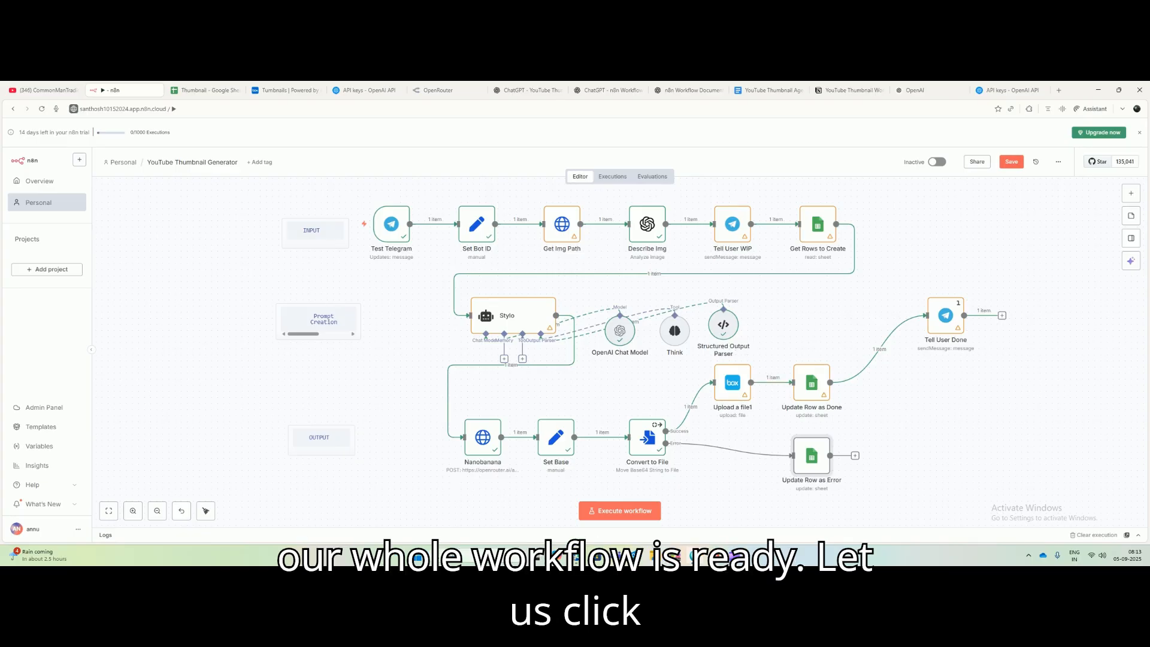
# Step: Save the YouTube Thumbnail Generator workflow and execute it
pyautogui.click(1011, 162)
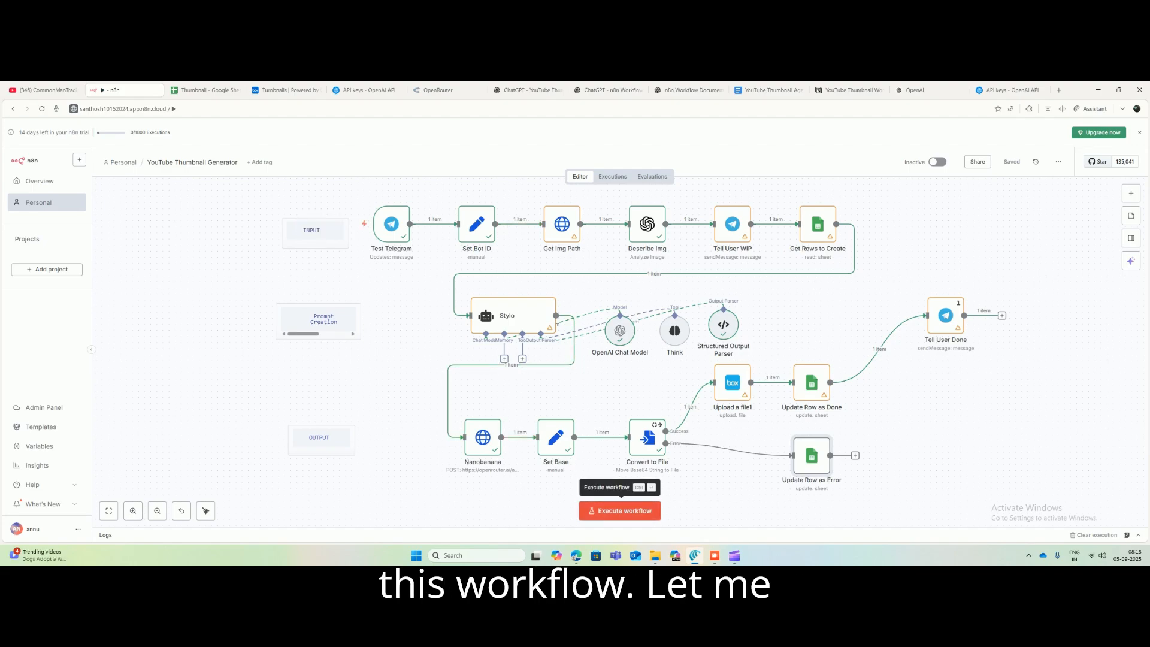
pyautogui.click(622, 510)
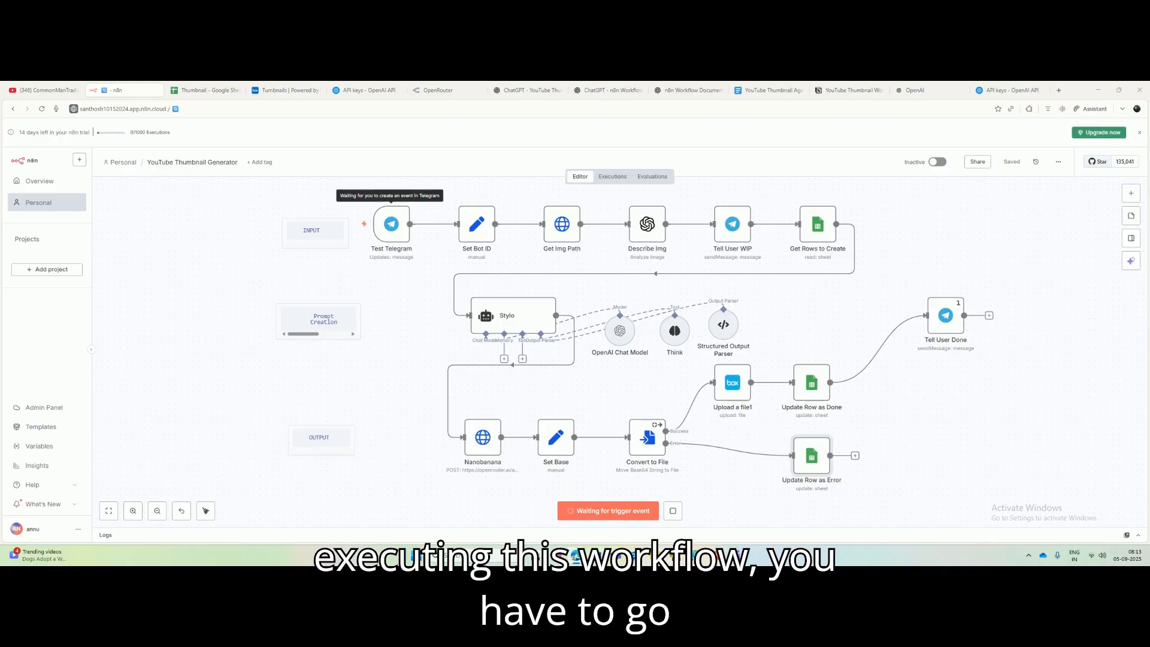
# Step: Switch to Telegram Web and set up the photo message with the thumbnail request for forwarding to YouTubeThumbNailCreator_Bot
pyautogui.moveTo(576, 555)
pyautogui.click(673, 512)
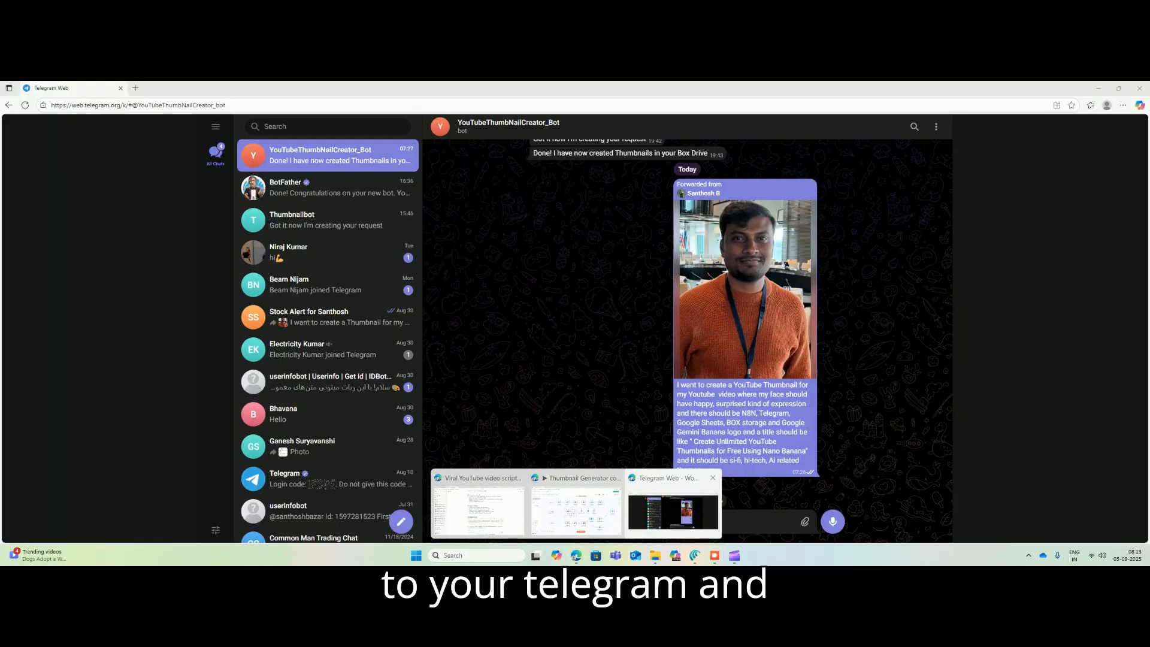
pyautogui.click(673, 512)
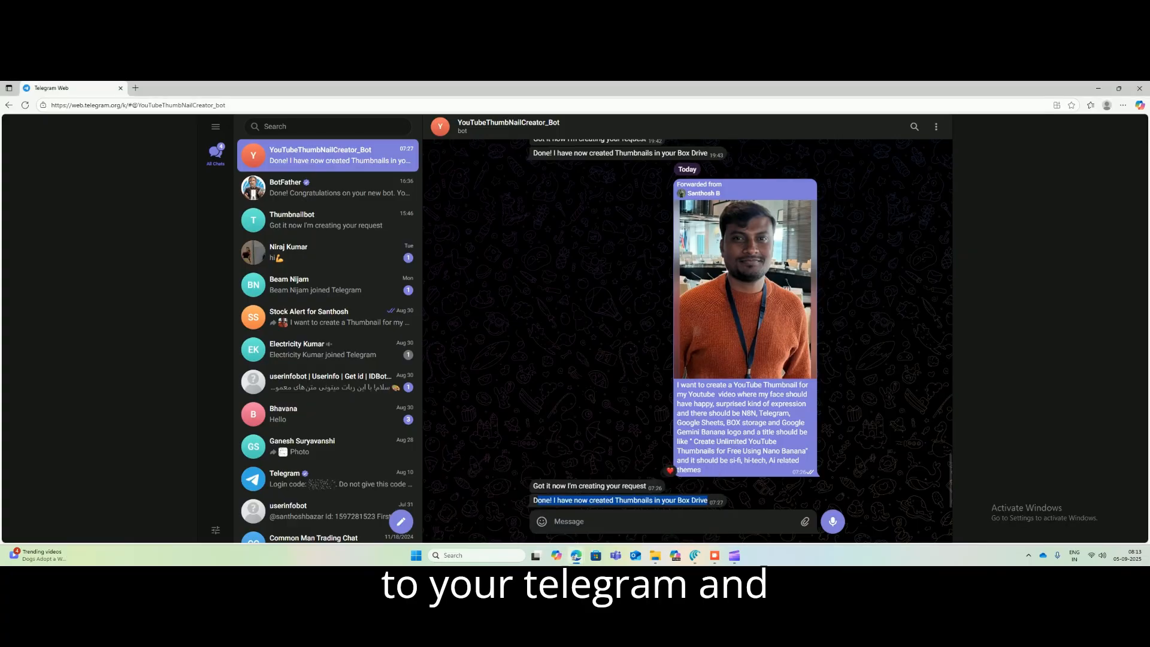
pyautogui.rightClick(768, 414)
pyautogui.click(803, 481)
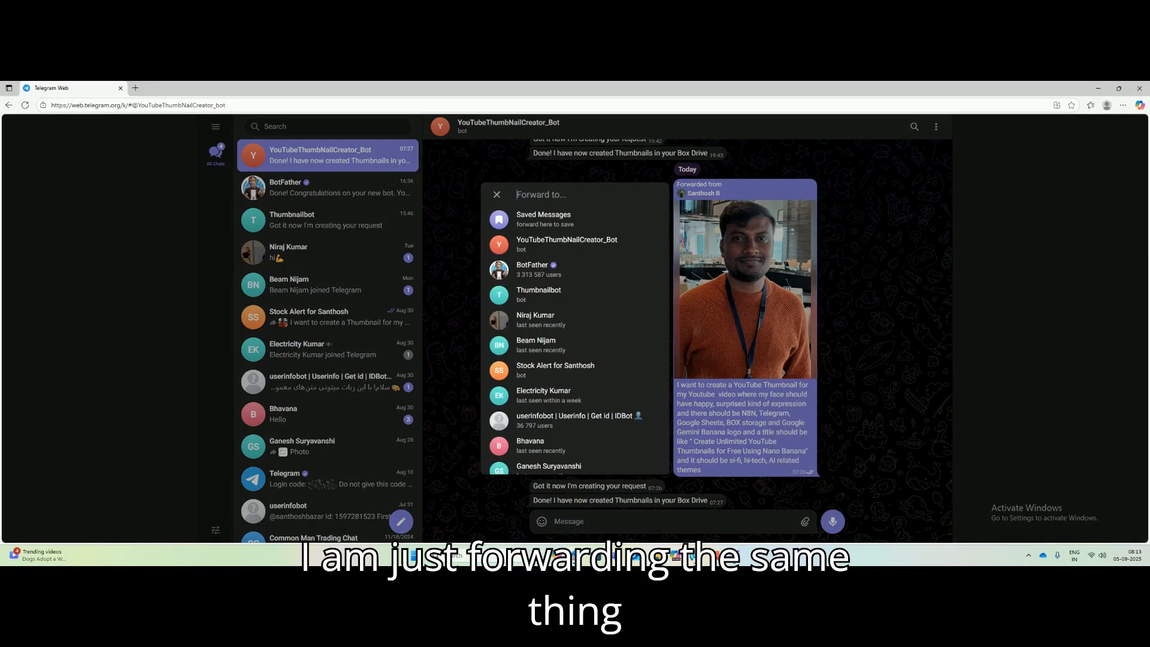
pyautogui.scroll(-2, 575, 419)
pyautogui.scroll(1, 575, 419)
pyautogui.scroll(1, 575, 359)
pyautogui.click(575, 246)
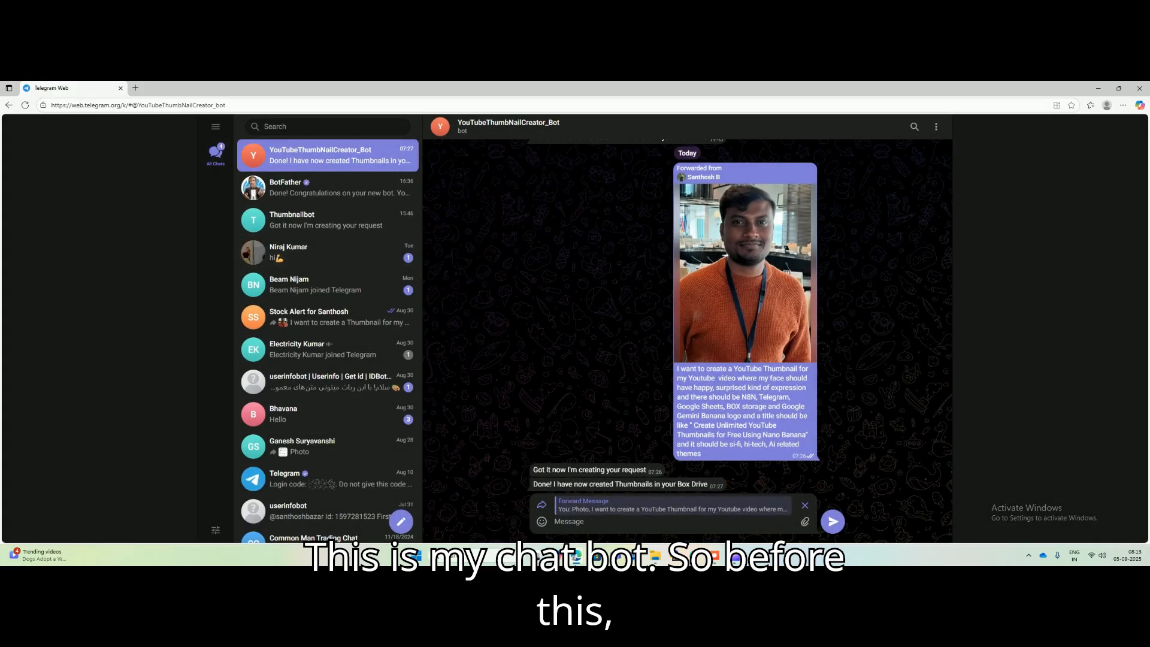
# Step: Set the status in row 12 of the Thumbnail Google Sheet to create and return to the n8n workflow
pyautogui.click(694, 555)
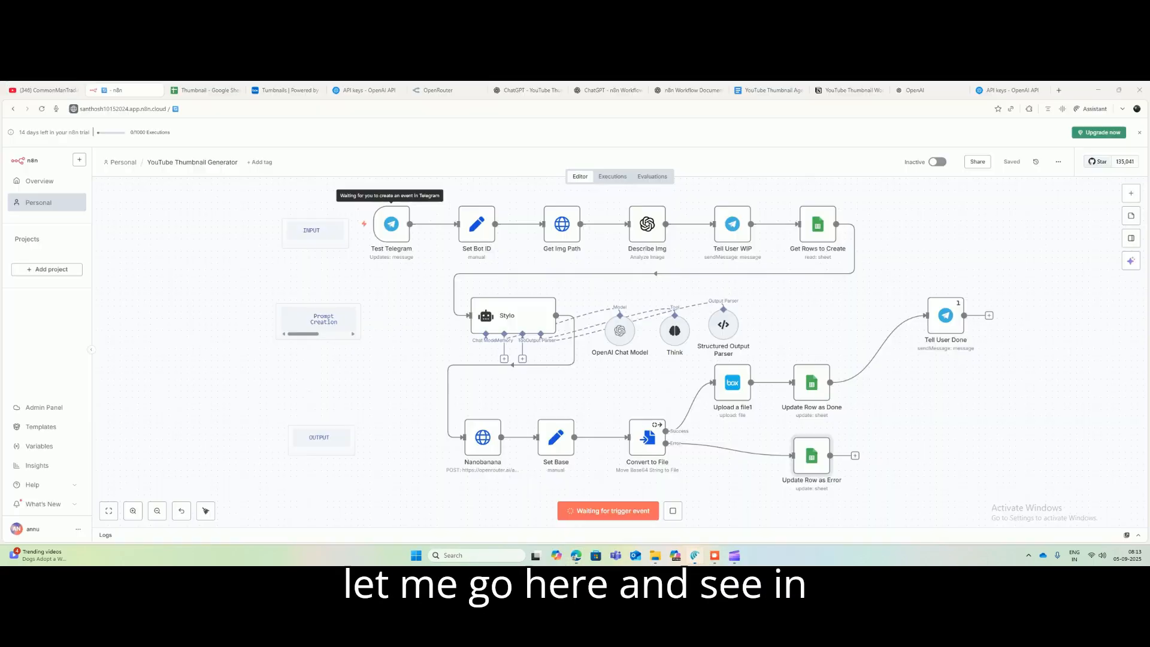
pyautogui.click(205, 90)
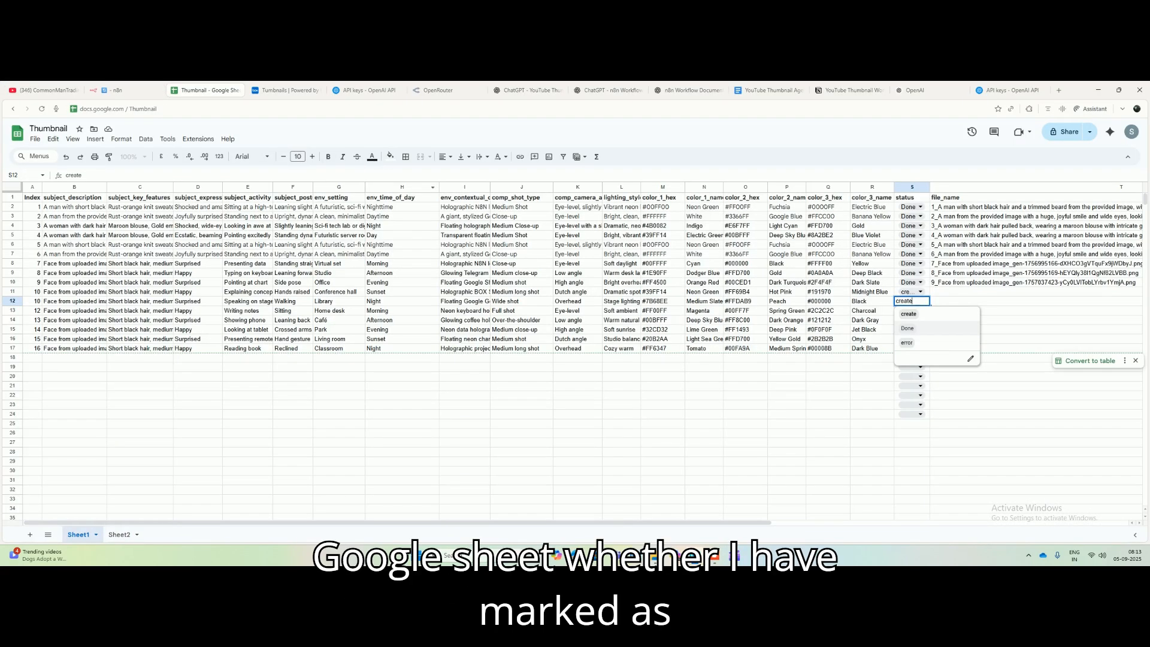
pyautogui.click(908, 313)
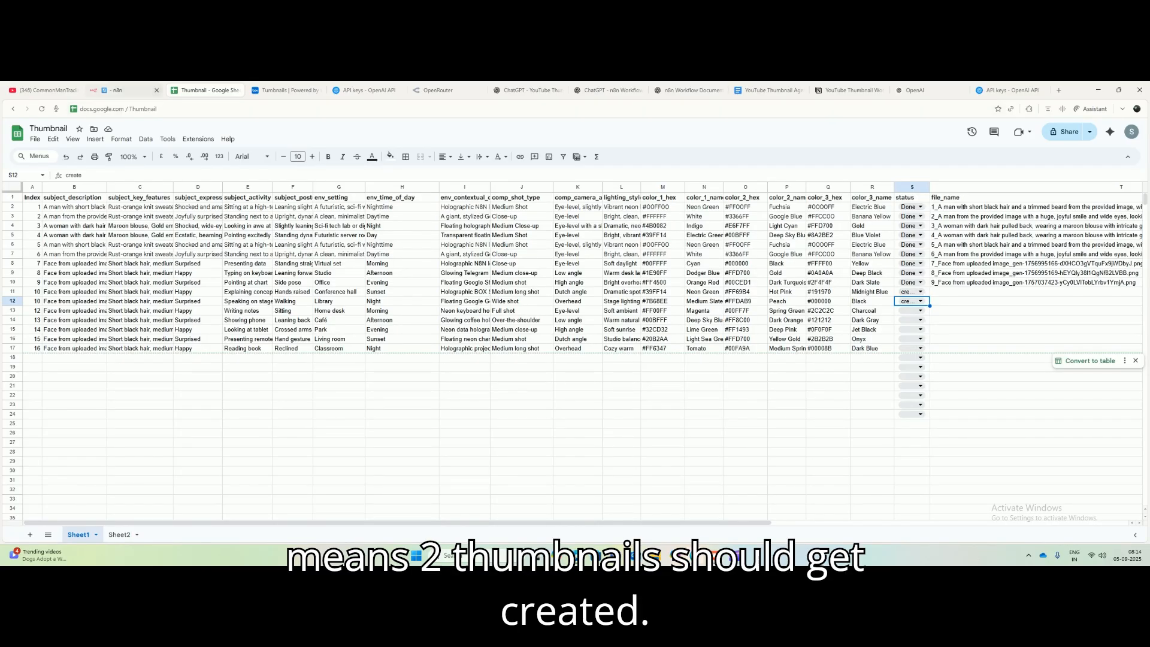
pyautogui.click(127, 90)
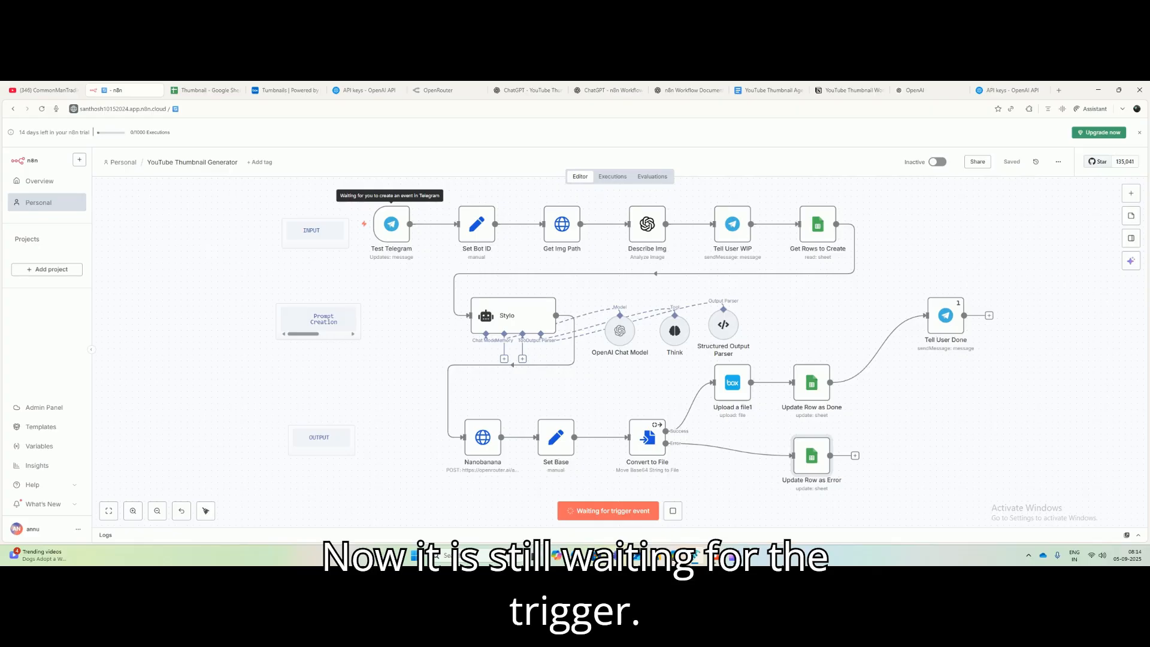
# Step: Send the prepared forwarded message to the bot in Telegram and return to the running n8n workflow
pyautogui.moveTo(575, 556)
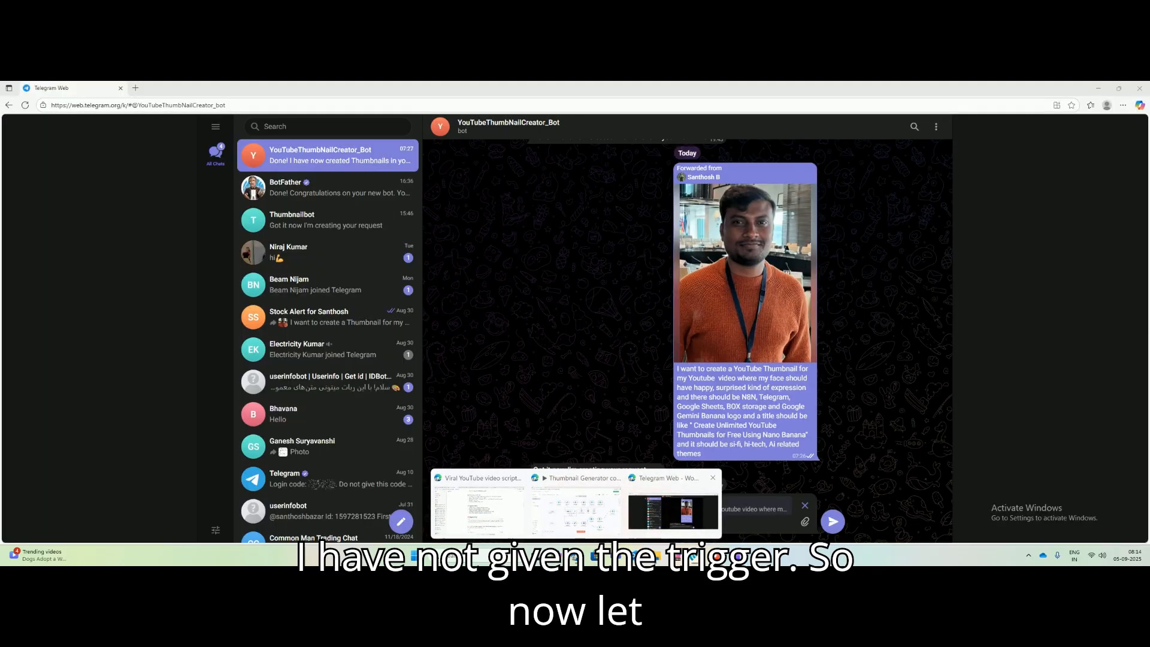
pyautogui.click(672, 513)
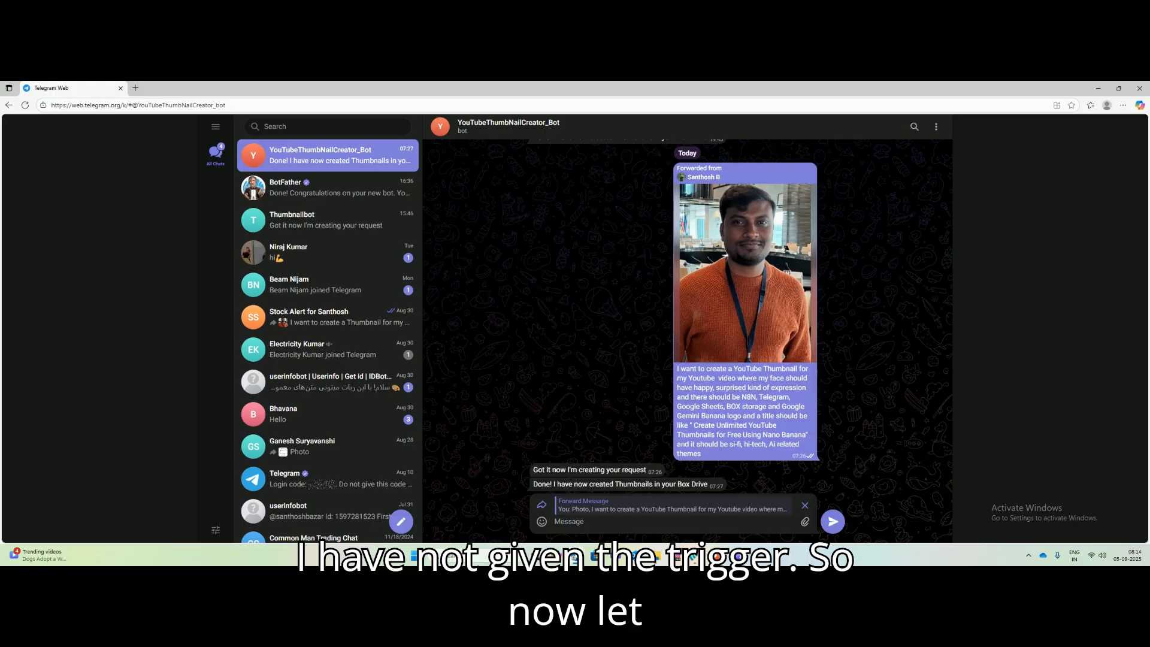
pyautogui.click(833, 521)
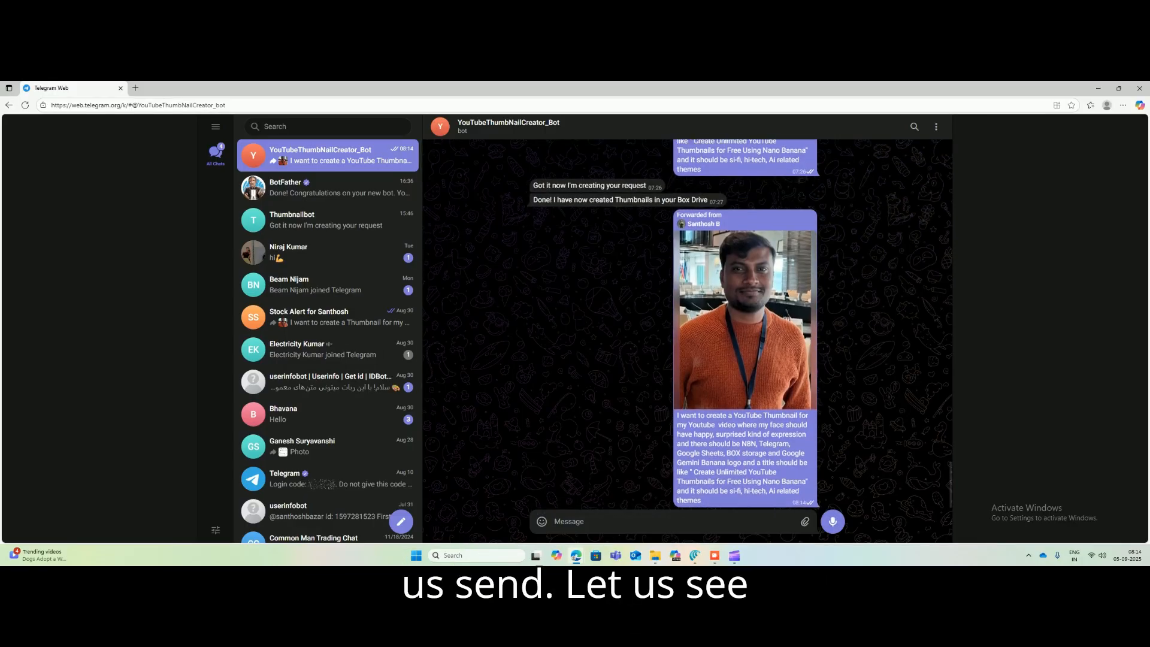
pyautogui.click(694, 555)
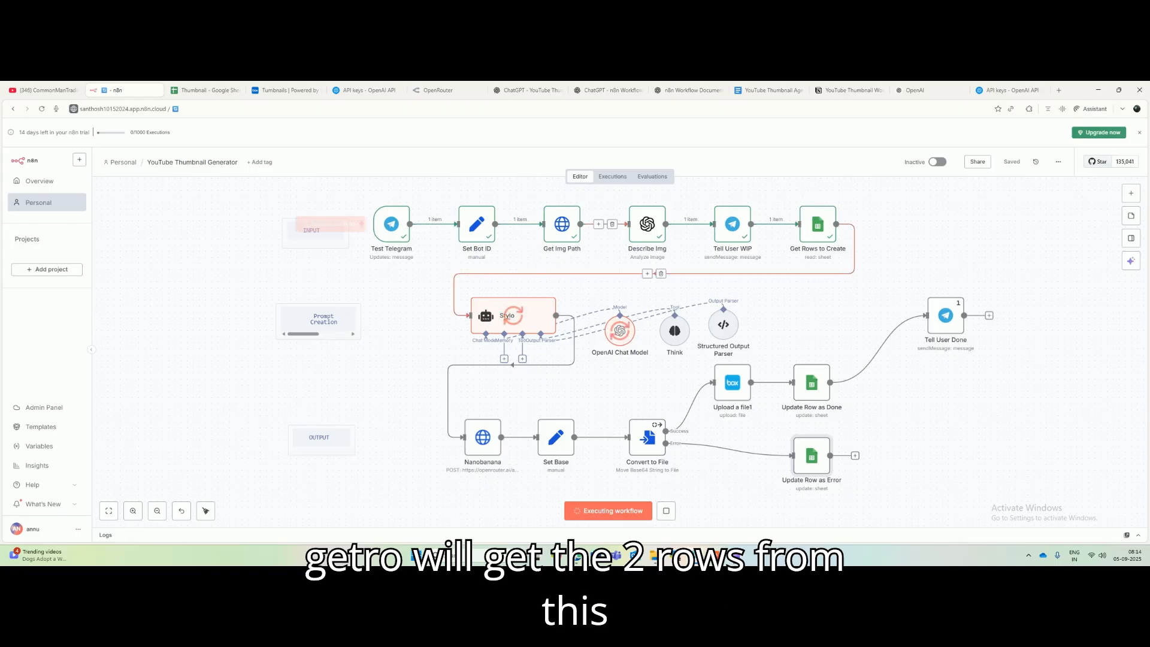
# Step: Compare the sheet's rows marked create with the Get Rows to Create node's output shown as a table
pyautogui.click(205, 91)
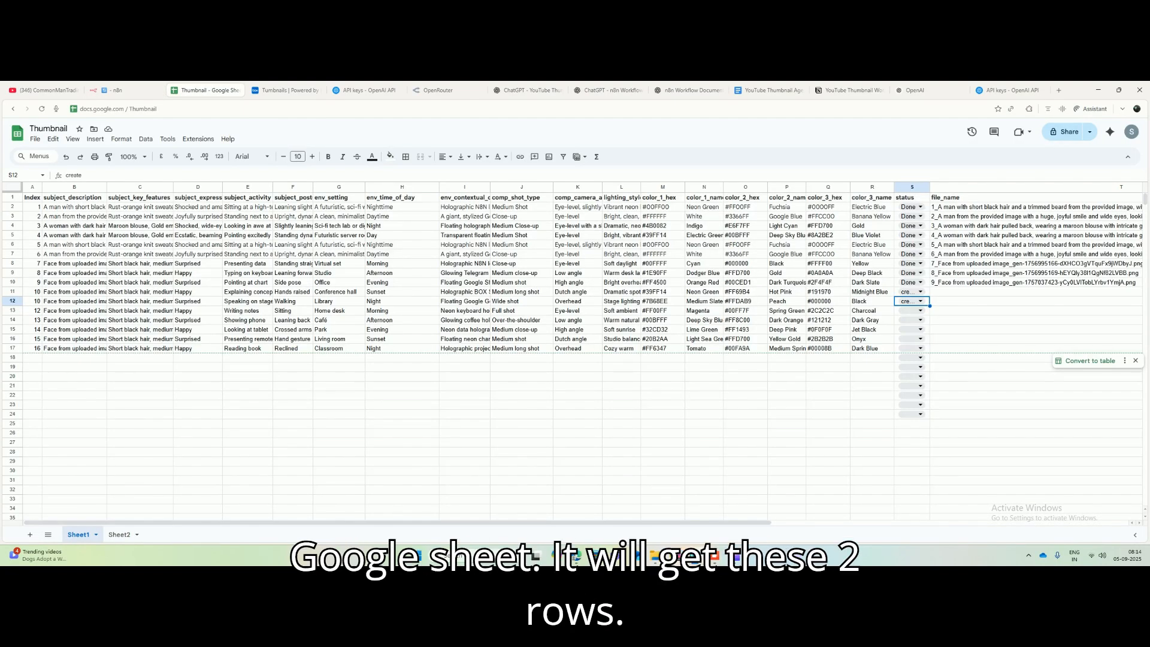
pyautogui.click(117, 90)
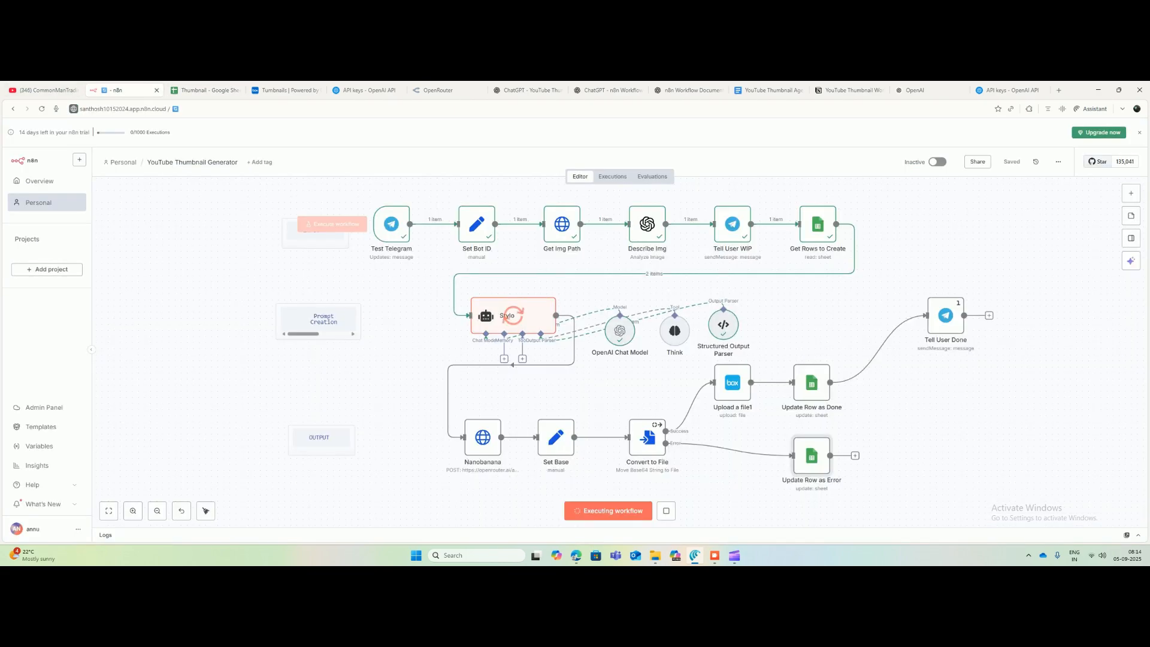
pyautogui.doubleClick(817, 224)
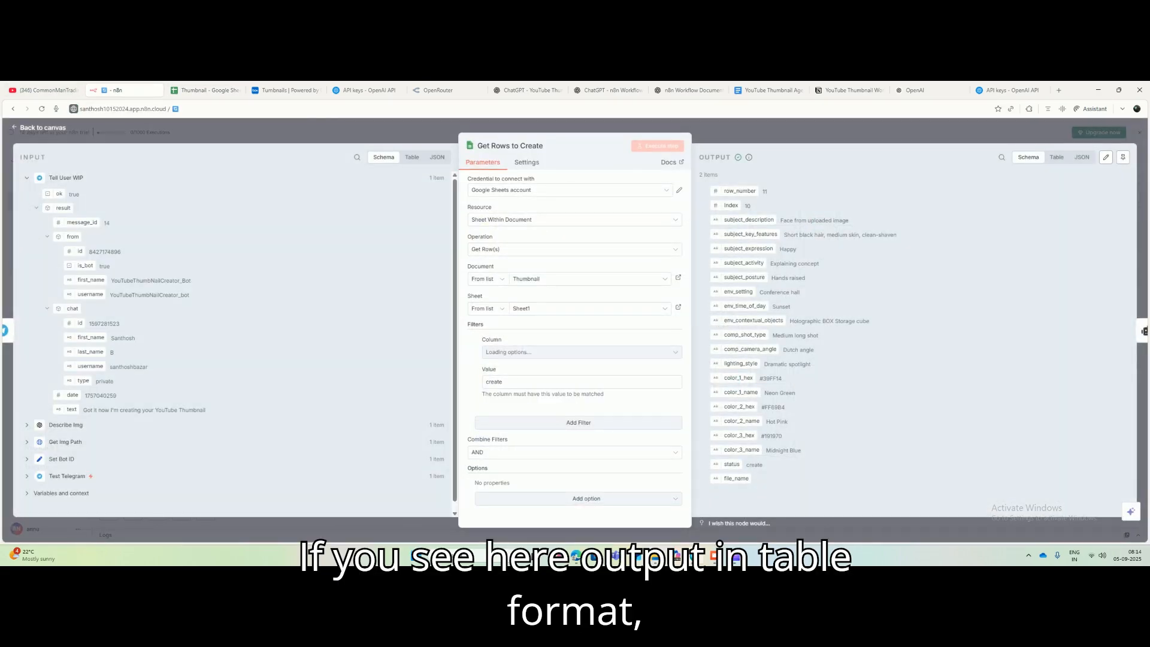
pyautogui.click(1056, 157)
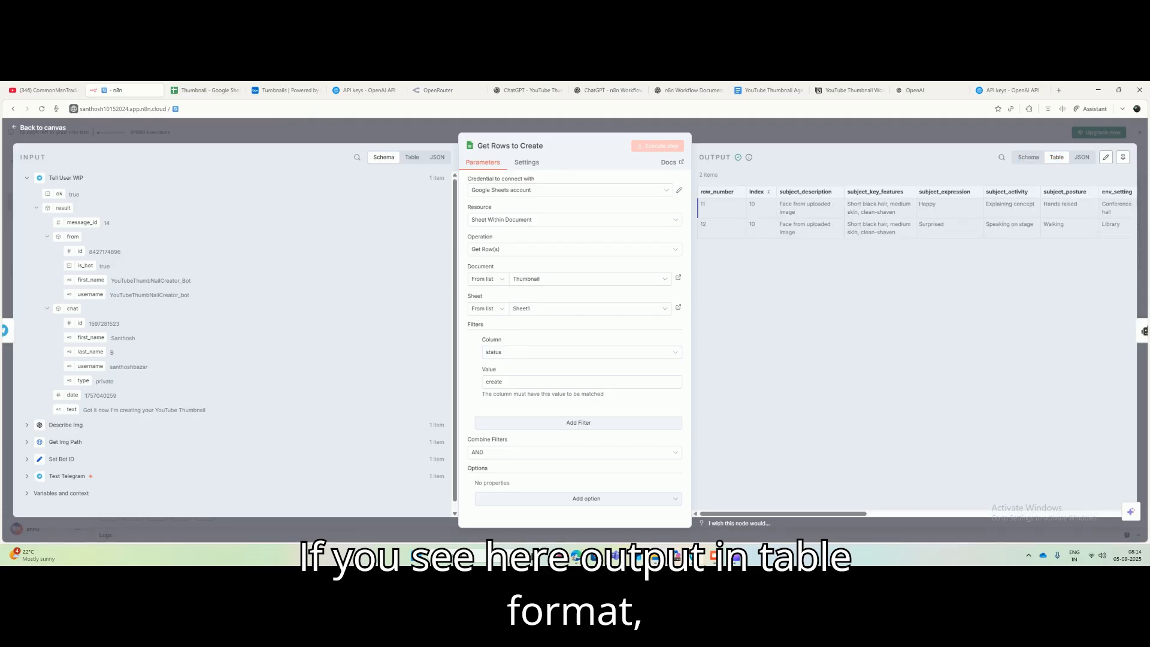
pyautogui.moveTo(766, 207); pyautogui.dragTo(876, 232)
pyautogui.press('Escape')
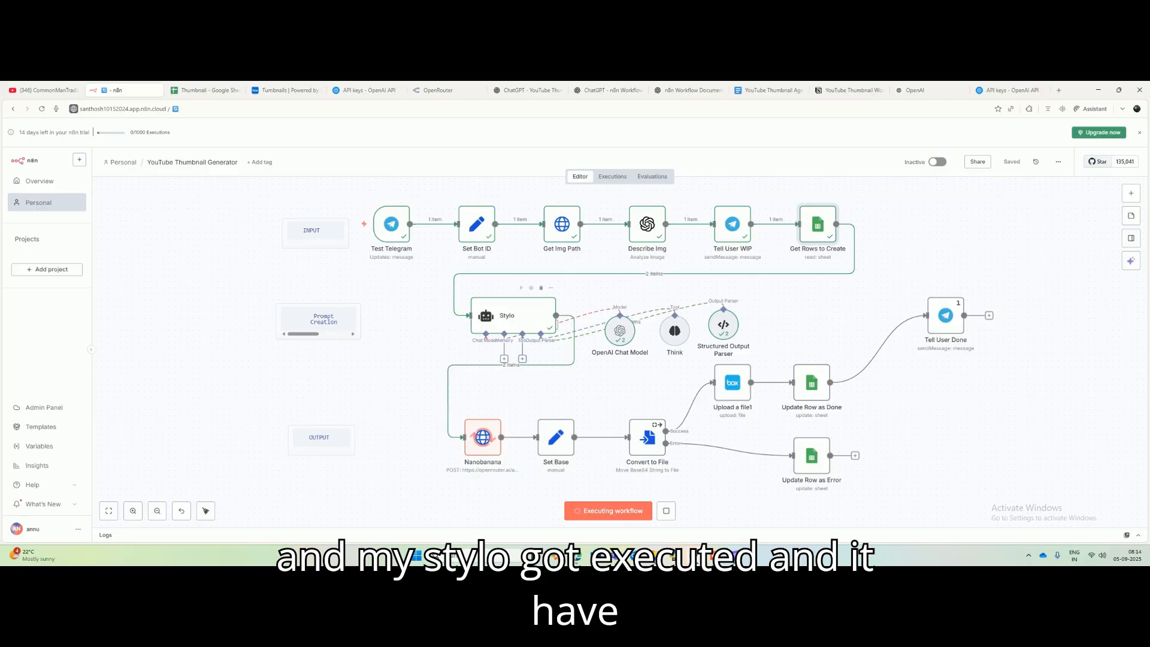
# Step: Examine the Stylo node's image prompts in schema, table and JSON views, and return to the canvas
pyautogui.doubleClick(509, 318)
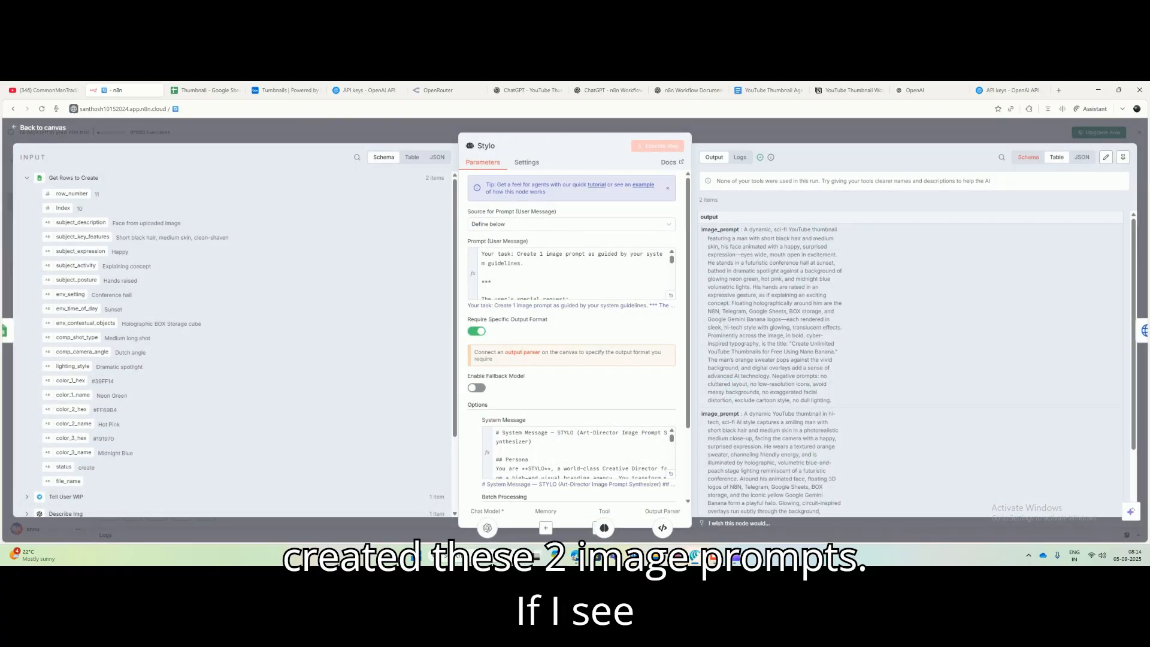
pyautogui.click(1028, 157)
pyautogui.click(1056, 157)
pyautogui.click(1082, 157)
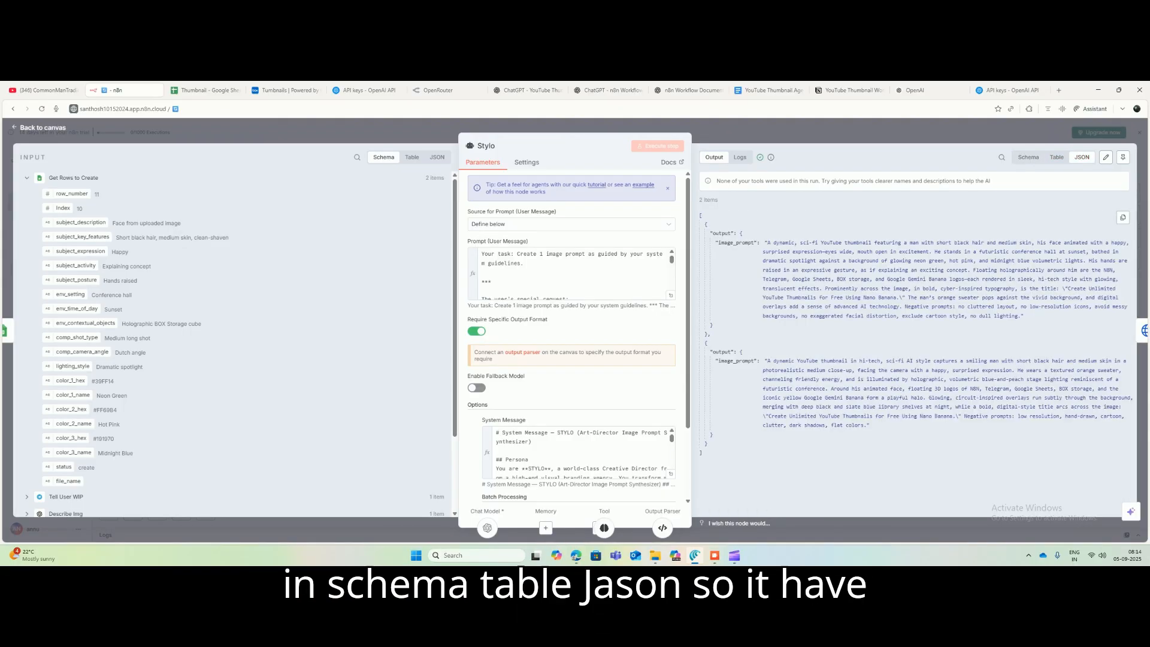
pyautogui.press('Escape')
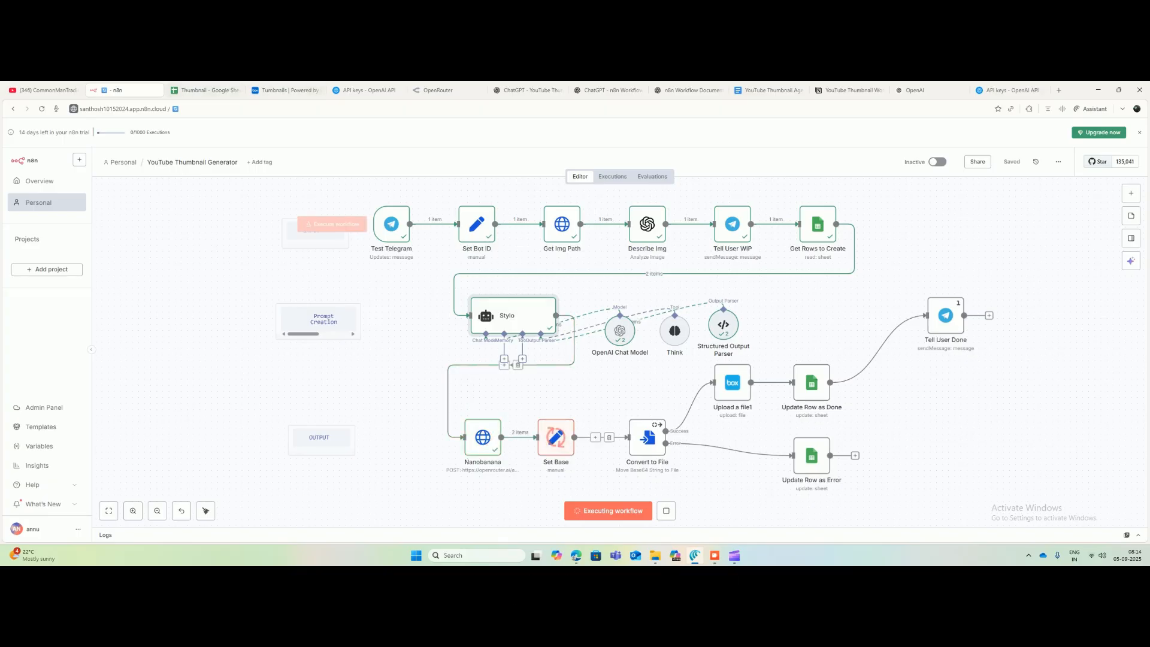
# Step: Check the bot's progress and completion replies in the Telegram chat
pyautogui.moveTo(576, 555)
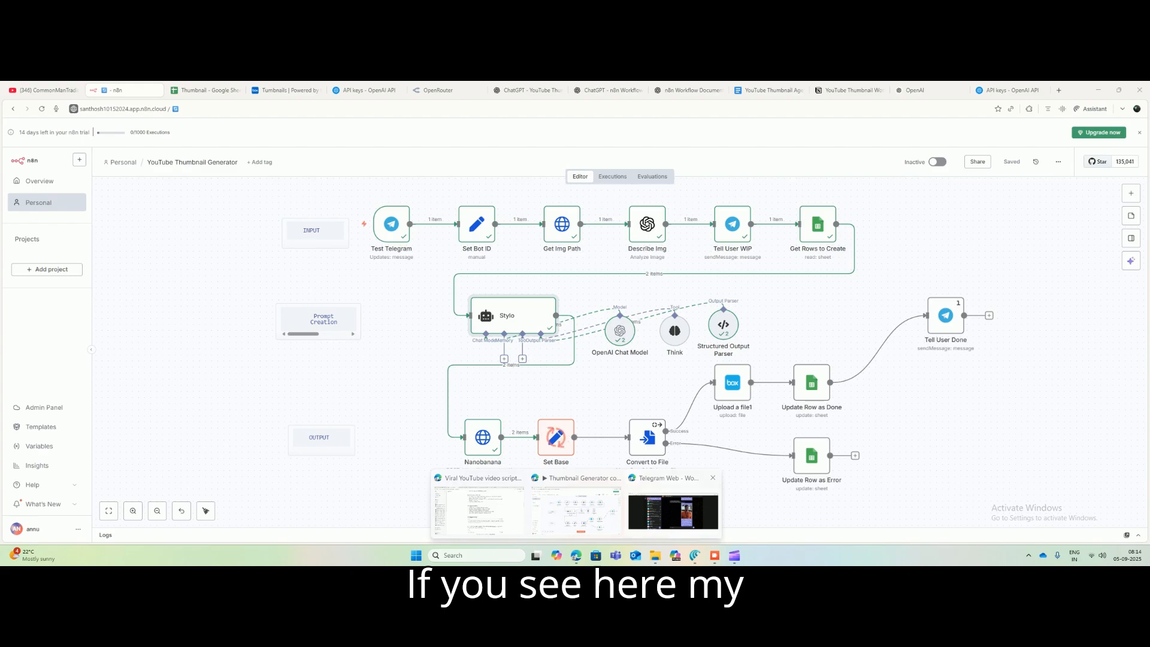
pyautogui.click(674, 506)
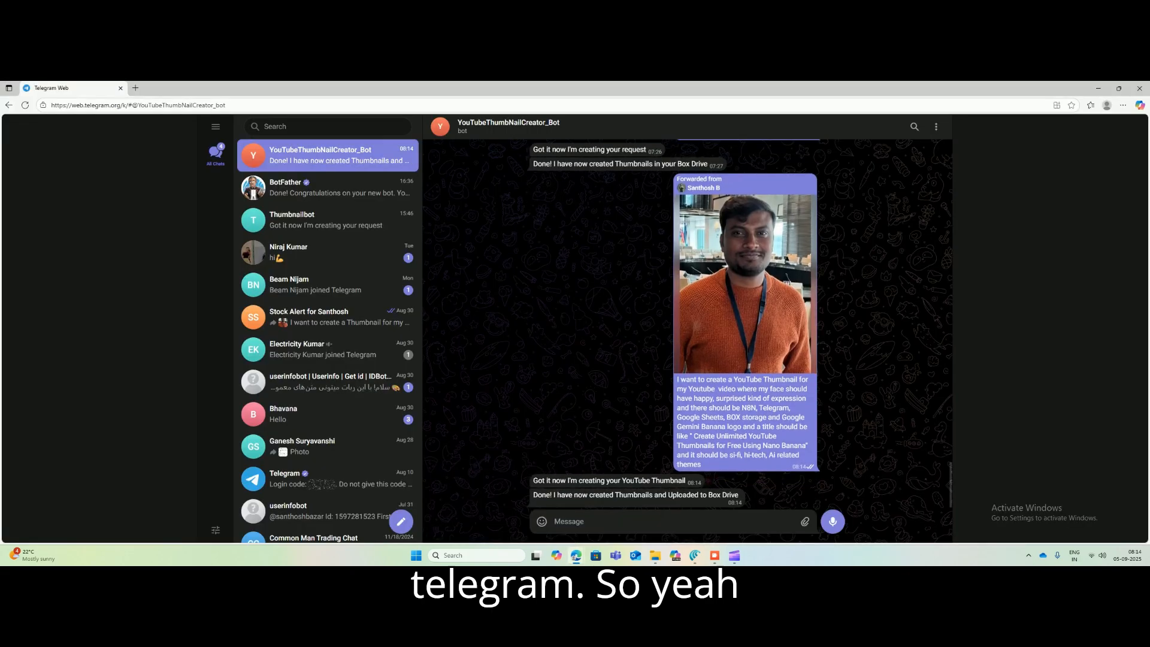
pyautogui.moveTo(546, 481); pyautogui.dragTo(686, 481)
pyautogui.moveTo(589, 495); pyautogui.dragTo(739, 494)
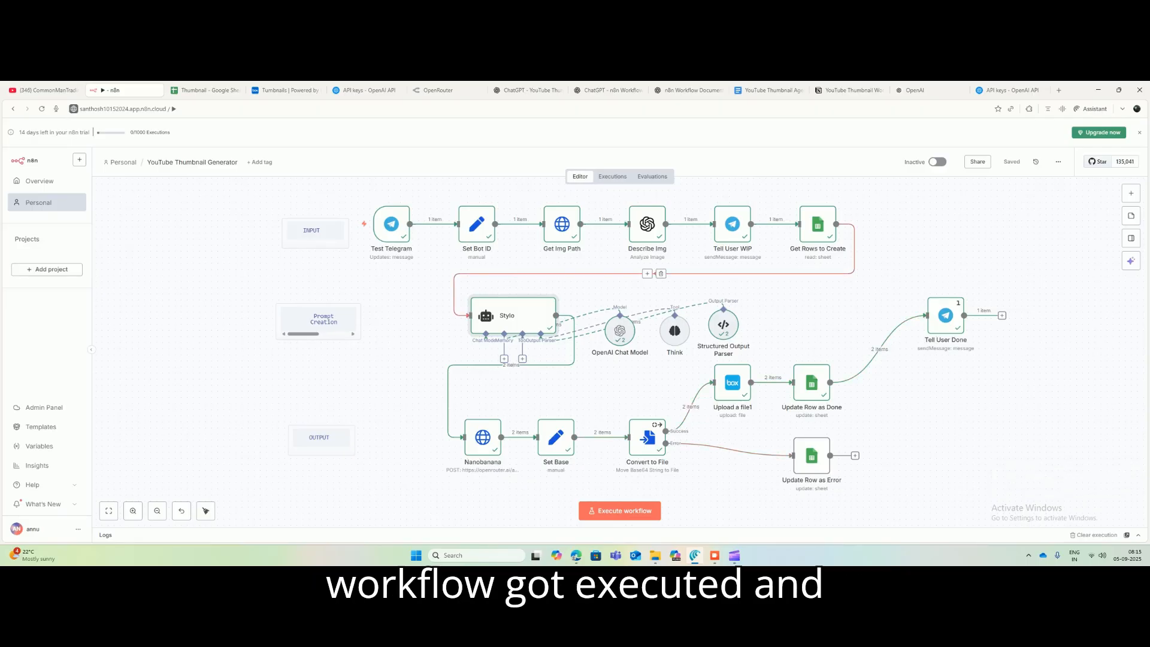
# Step: Refresh the Tumbnails folder in Box and preview the newest thumbnail image
pyautogui.click(285, 91)
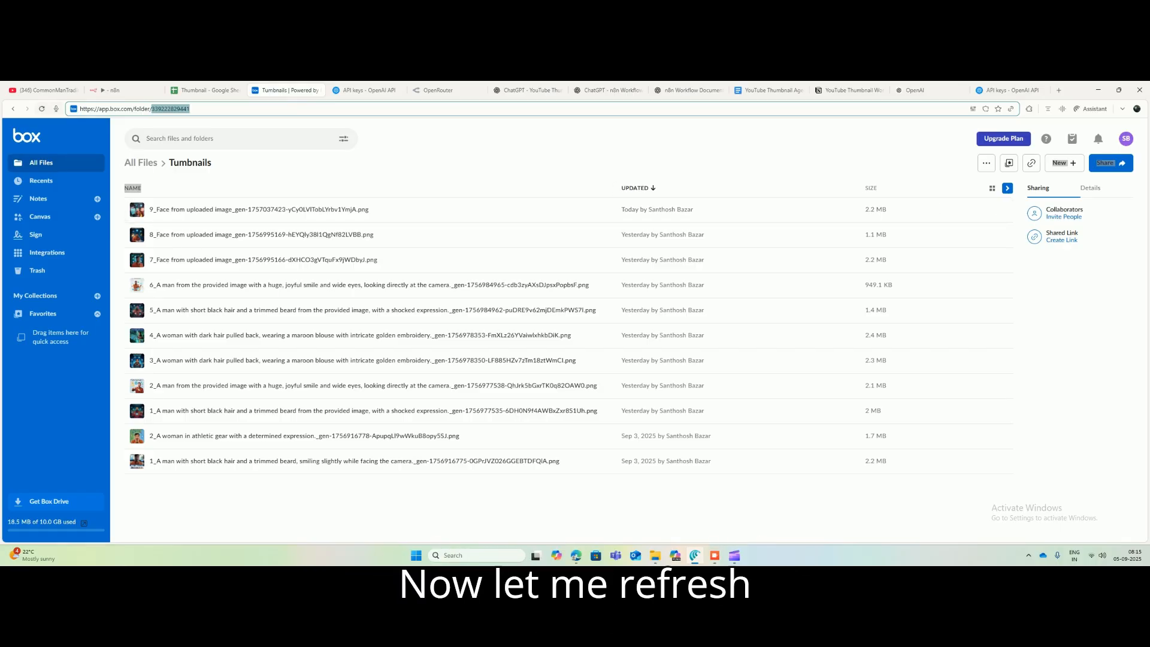
pyautogui.click(41, 108)
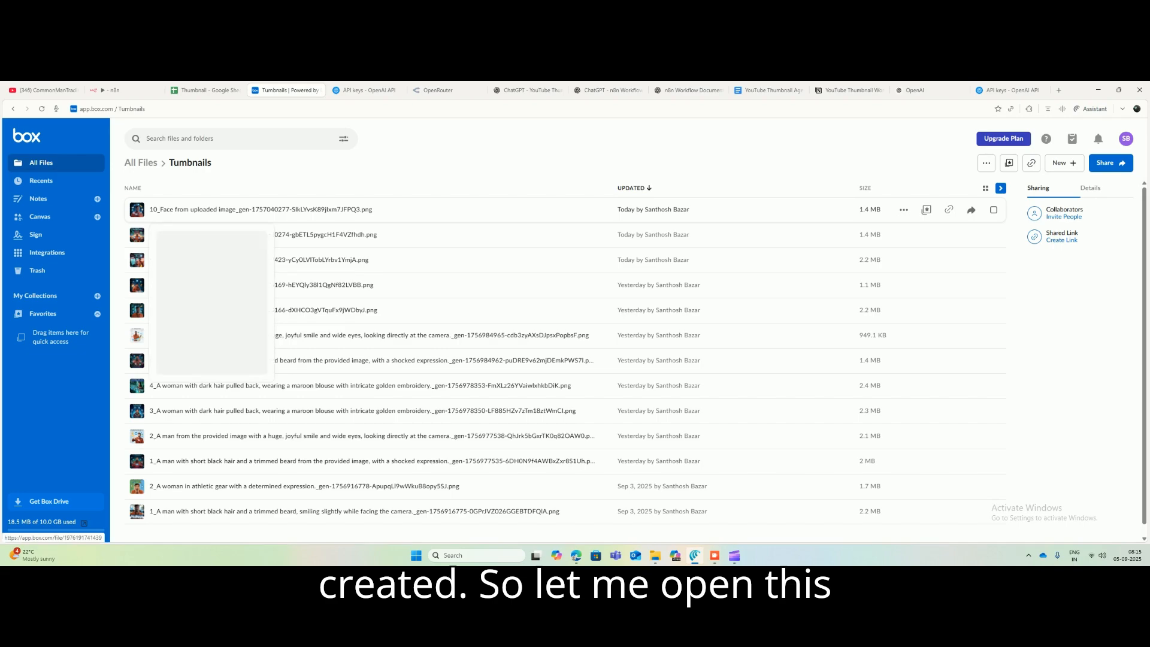
pyautogui.click(137, 209)
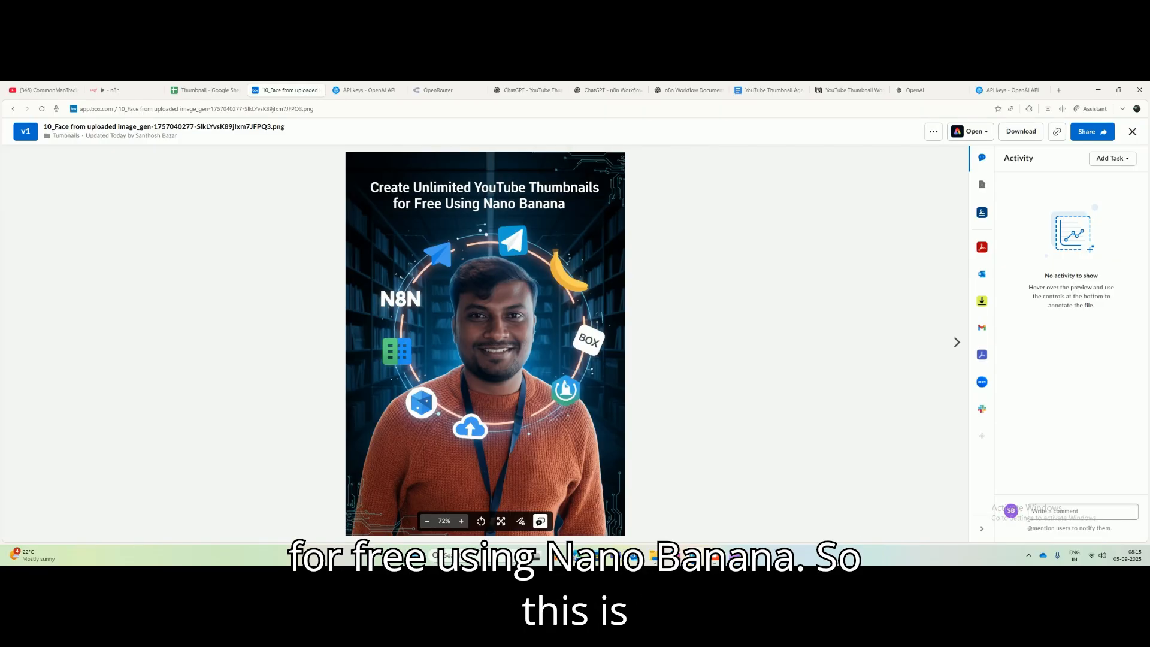
# Step: Compare the title, expression and logos requested in the Telegram message with the Box thumbnail, and close its preview
pyautogui.moveTo(575, 557)
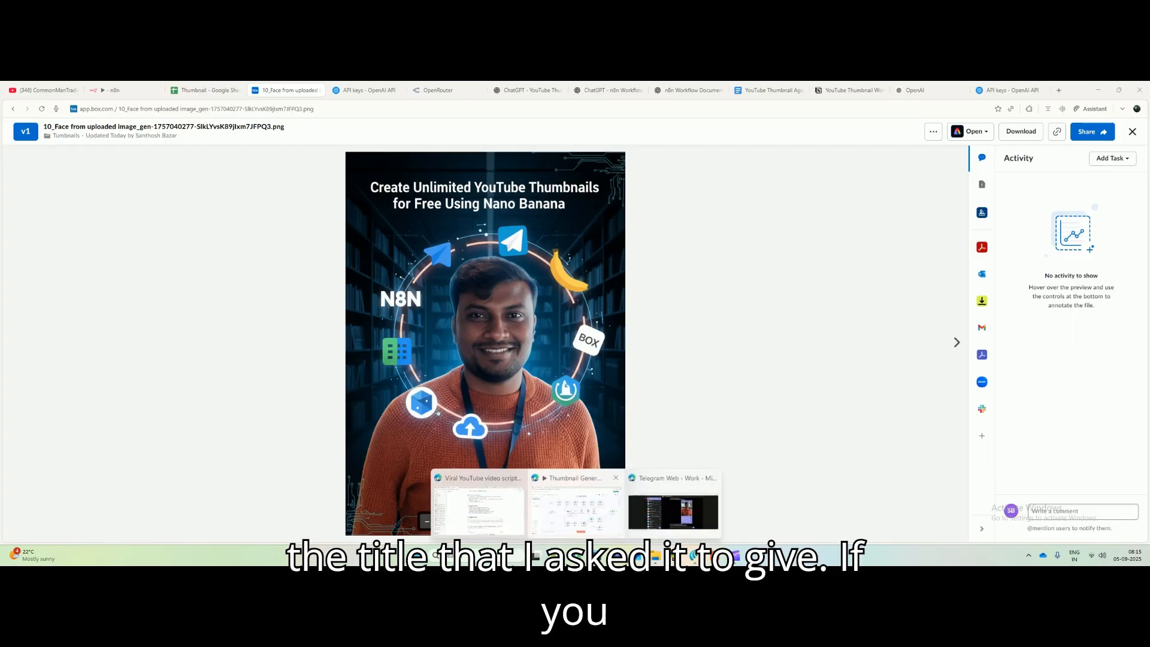
pyautogui.click(672, 500)
pyautogui.moveTo(690, 436); pyautogui.dragTo(806, 446)
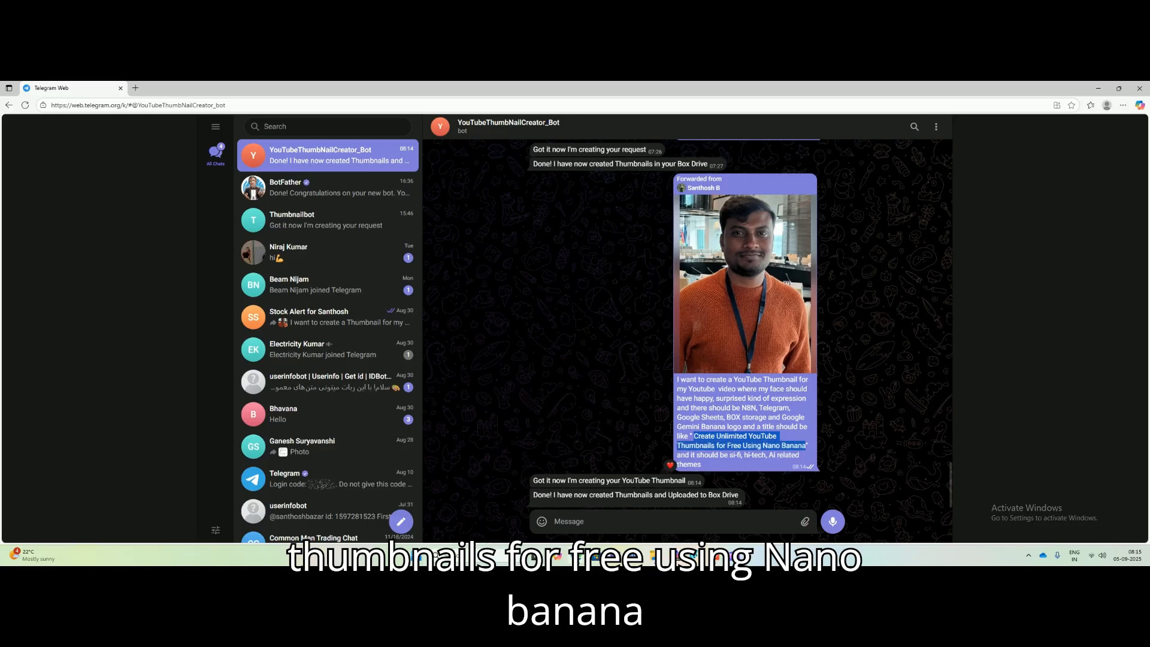
pyautogui.click(806, 446)
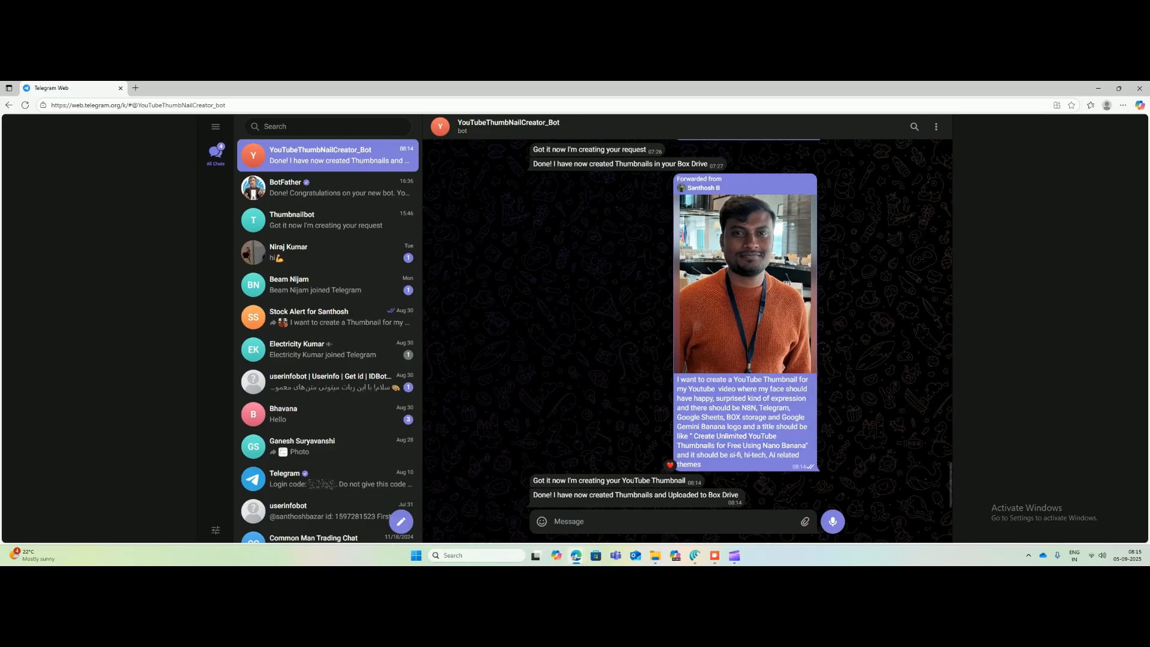
pyautogui.moveTo(693, 398); pyautogui.dragTo(806, 399)
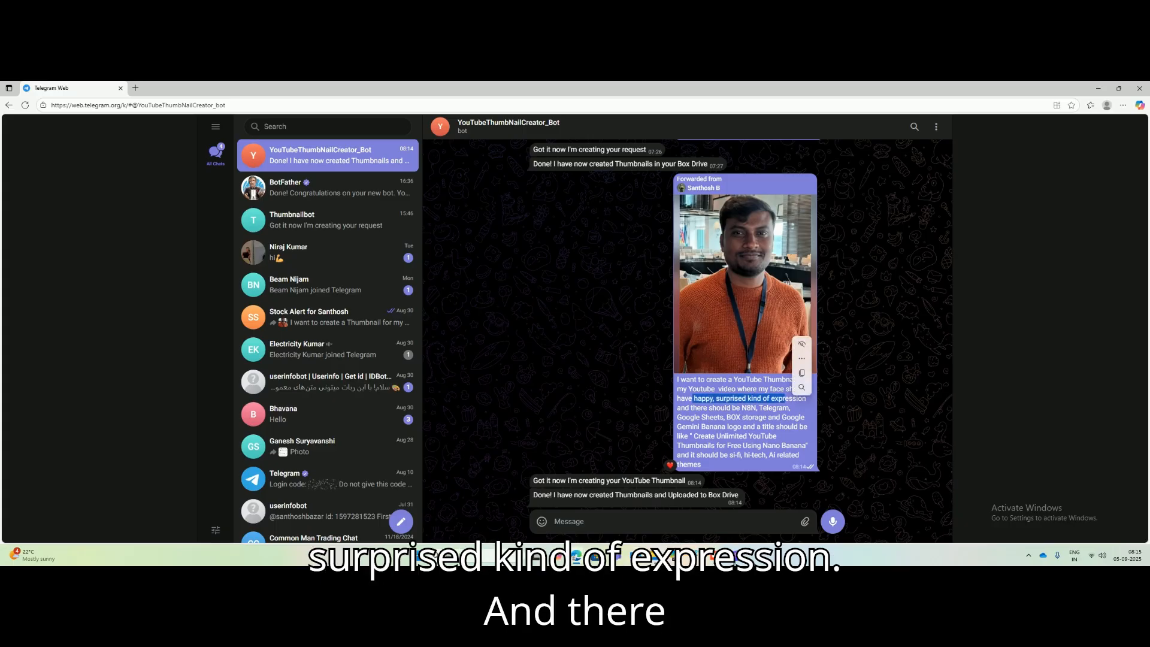
pyautogui.moveTo(708, 408); pyautogui.dragTo(773, 426)
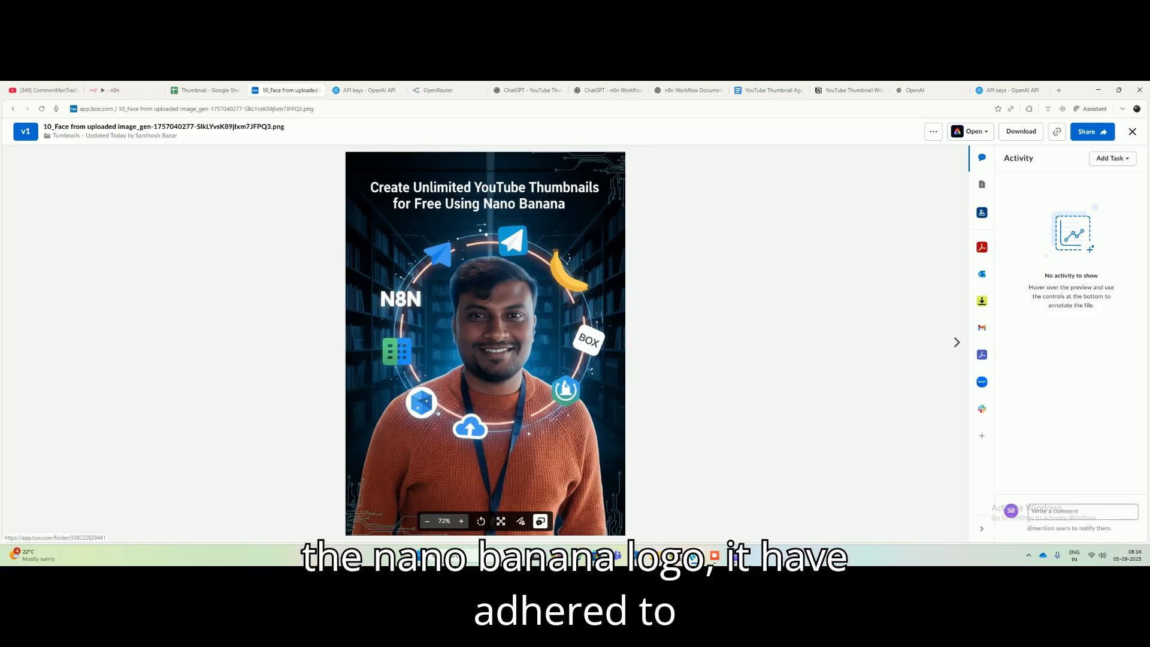
pyautogui.click(1131, 131)
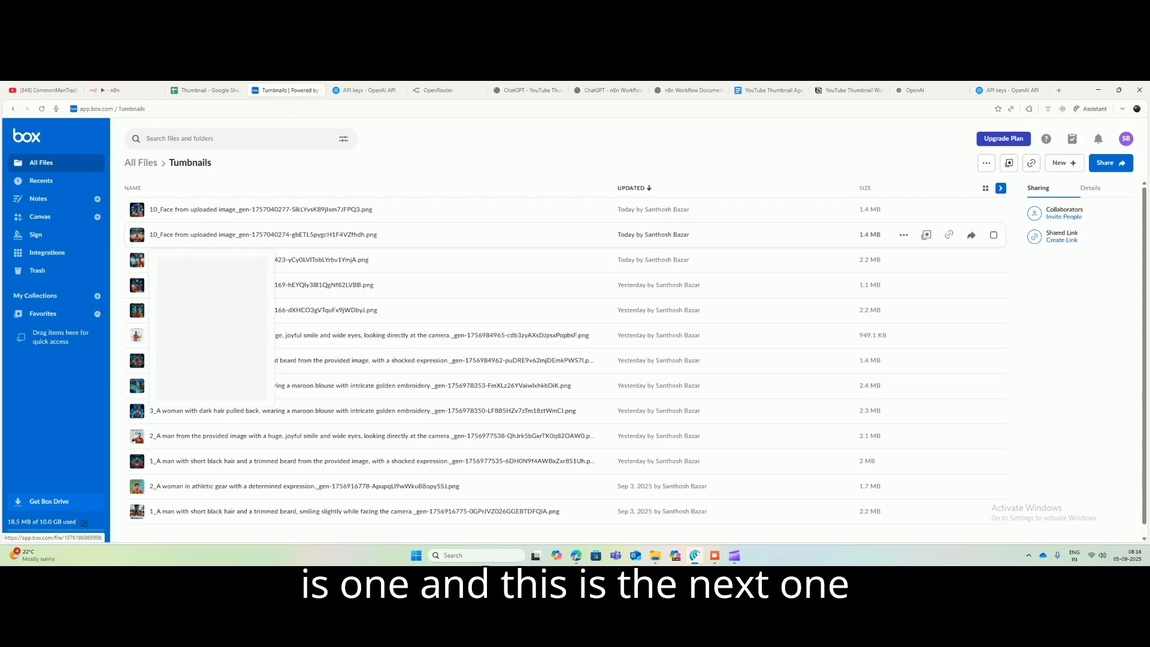
# Step: Preview the second 10_ thumbnail and the 9_ and 8_ thumbnails in Box, and return to the n8n workflow
pyautogui.click(263, 235)
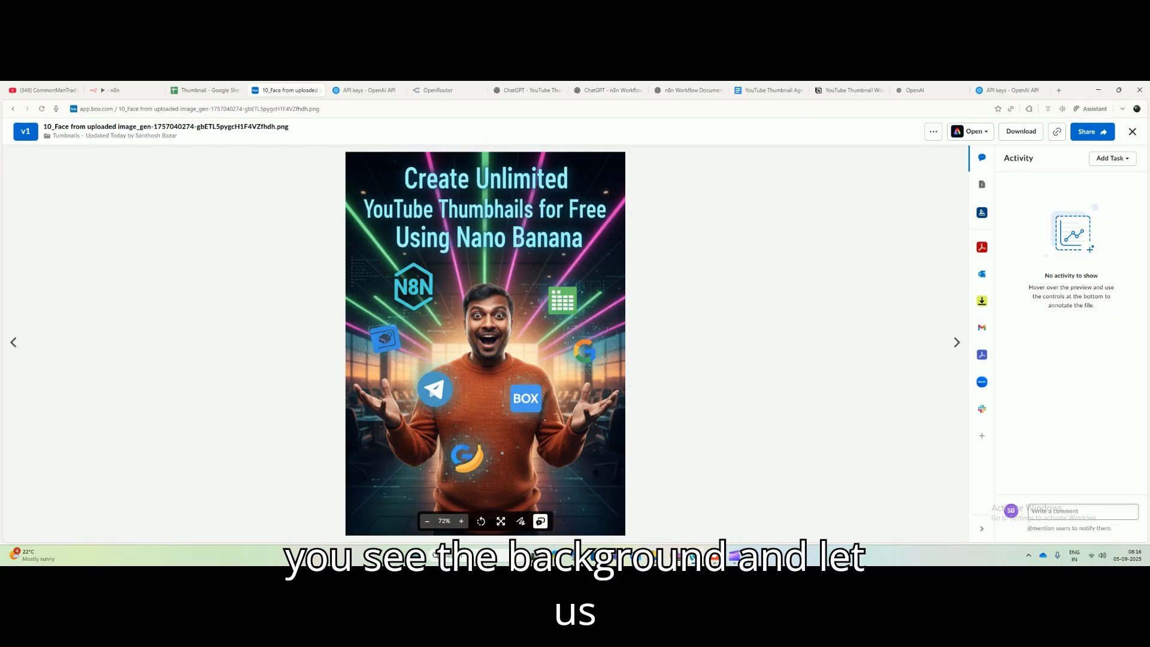
pyautogui.click(66, 136)
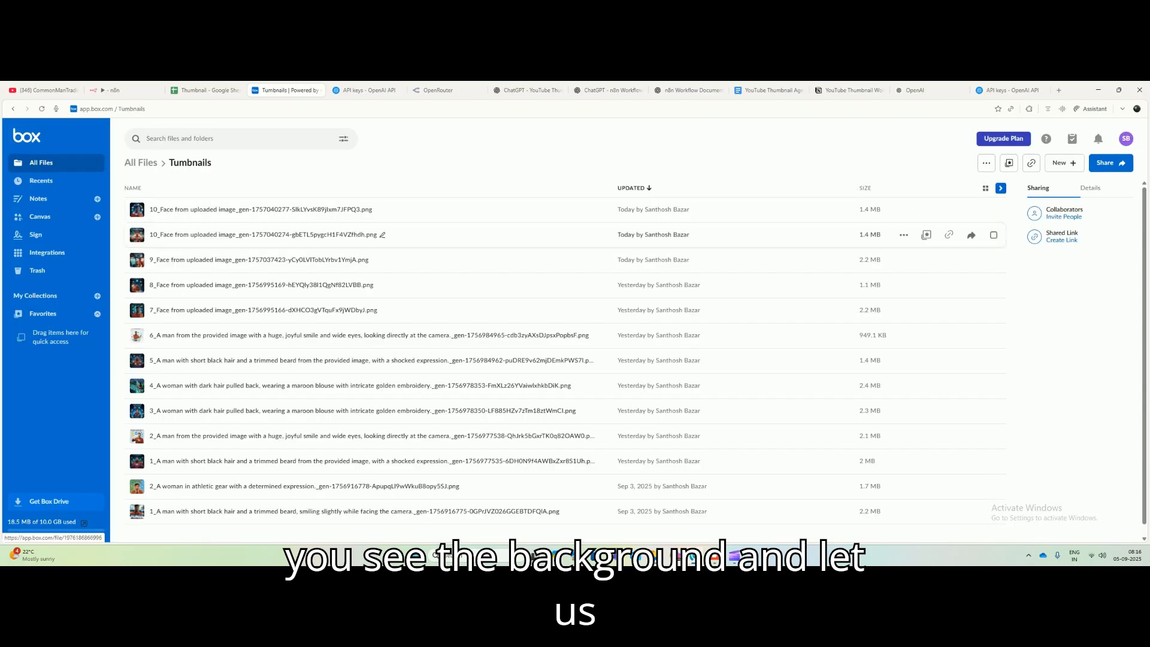
pyautogui.click(179, 259)
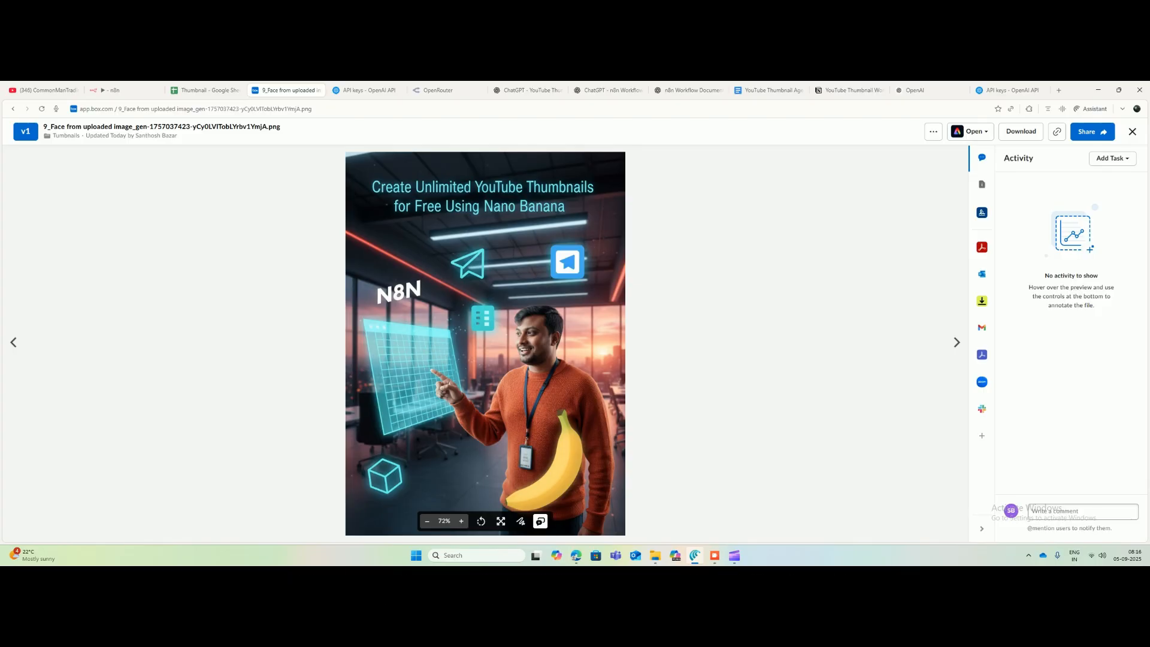
pyautogui.click(1132, 132)
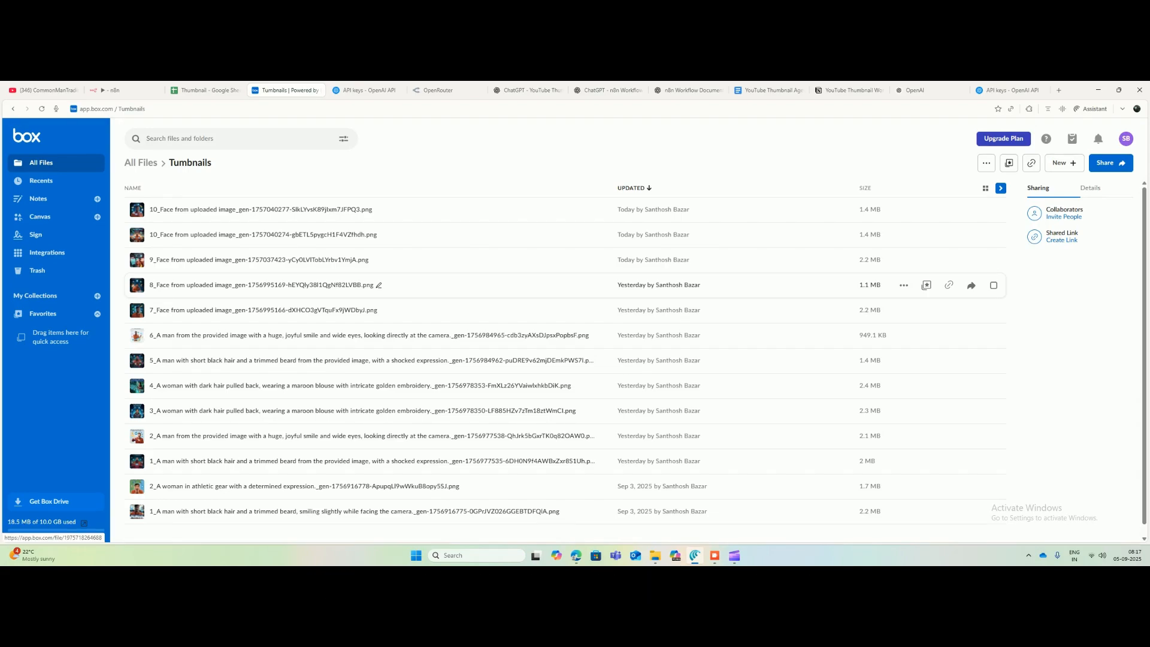
pyautogui.click(138, 285)
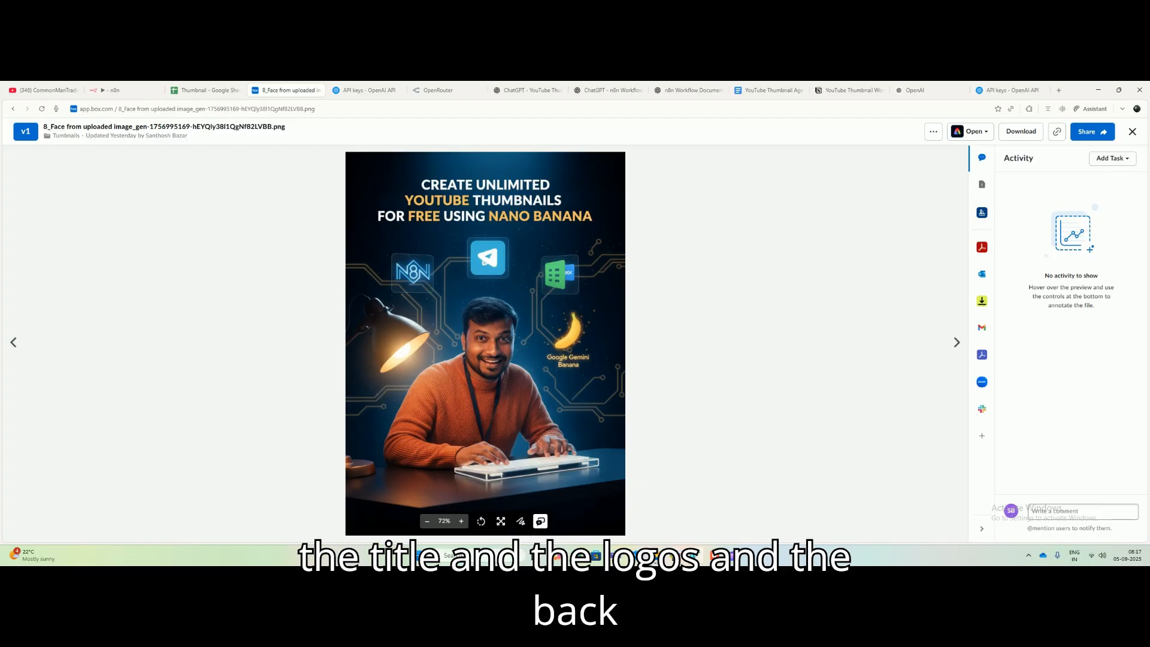
pyautogui.click(1132, 132)
pyautogui.click(111, 90)
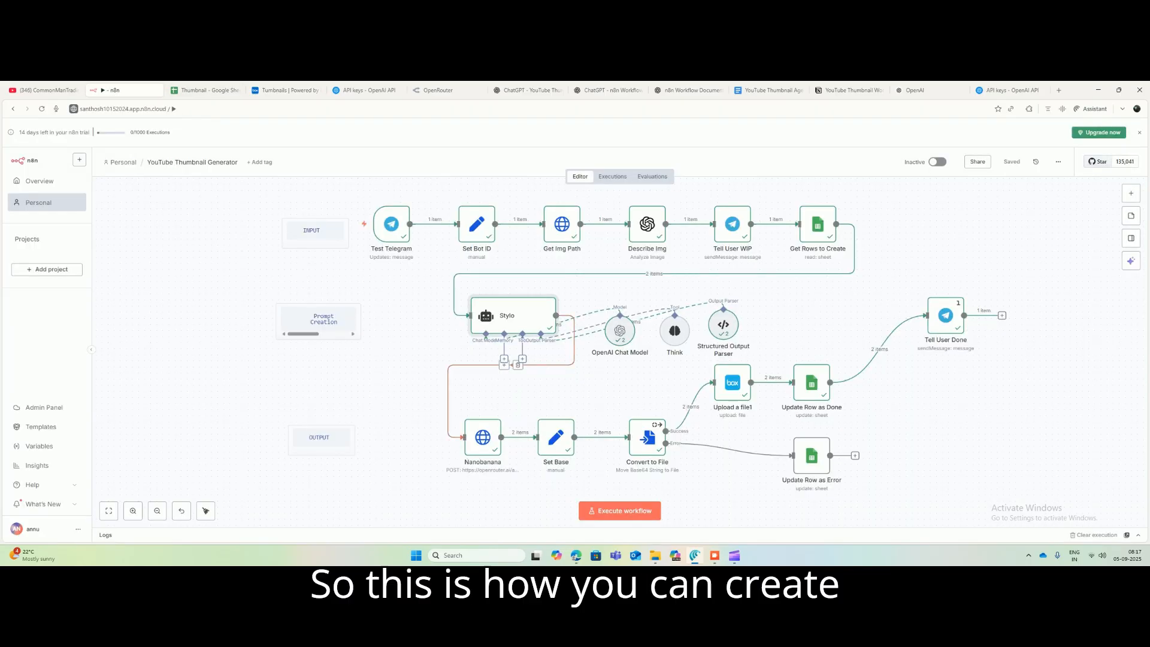